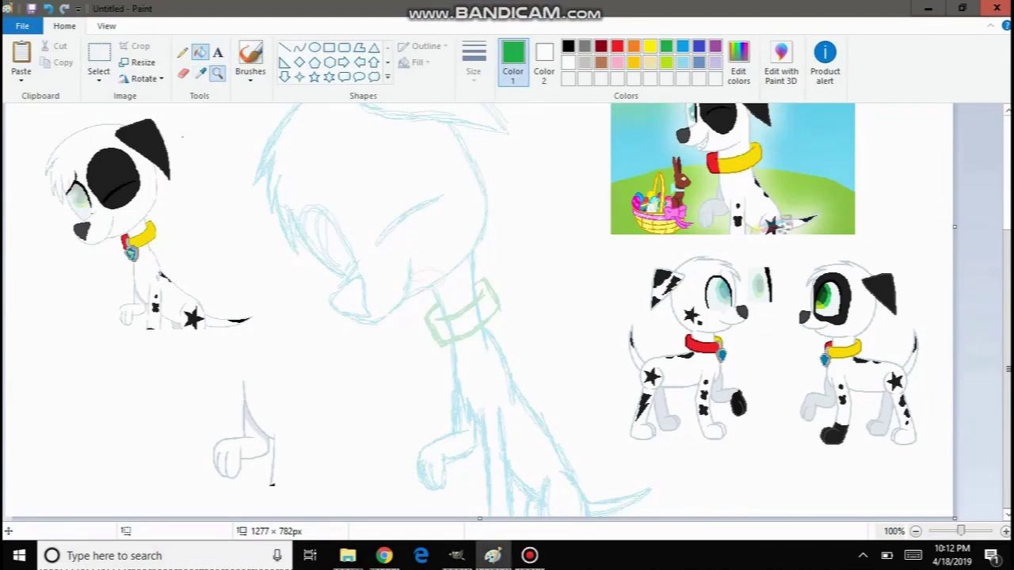
Trace the top of the large puppy sketch's head and the first forehead fur tufts with a thick blue Pencil line.
click(218, 74)
right_click(278, 139)
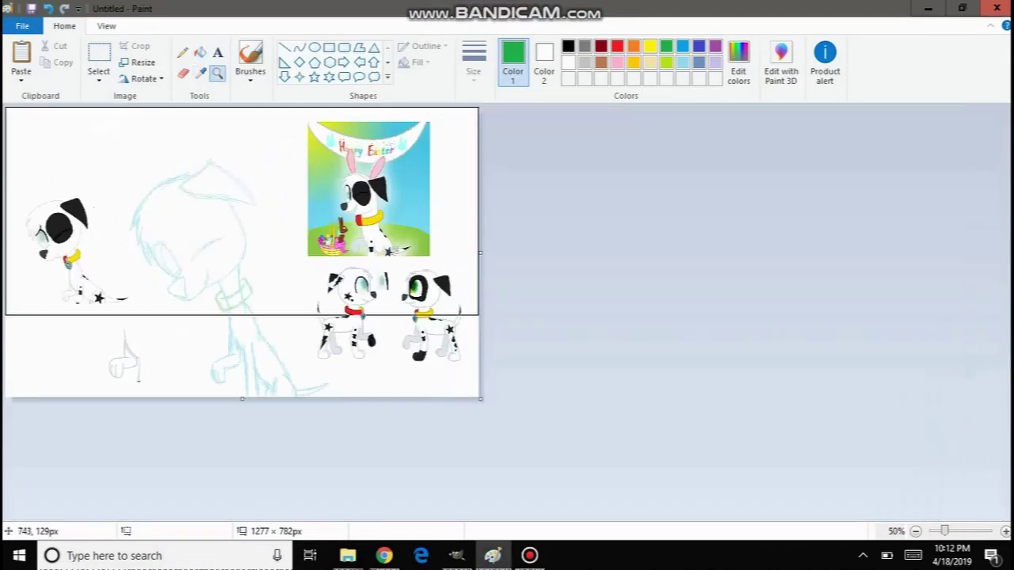
click(281, 162)
click(301, 354)
scroll(388, 249, up, 3)
right_click(414, 233)
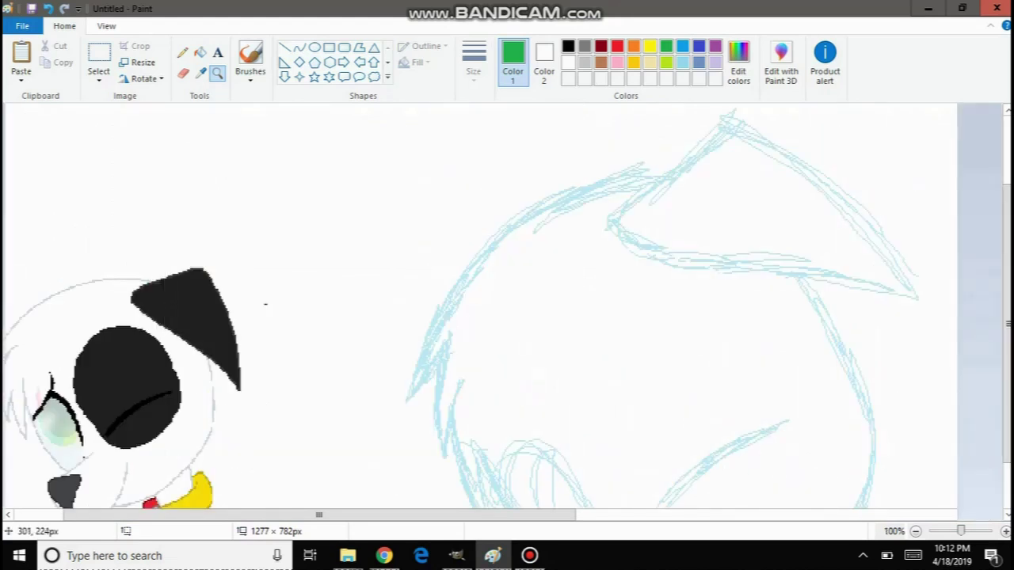
click(338, 339)
scroll(75, 268, right, 2)
scroll(75, 267, up, 1)
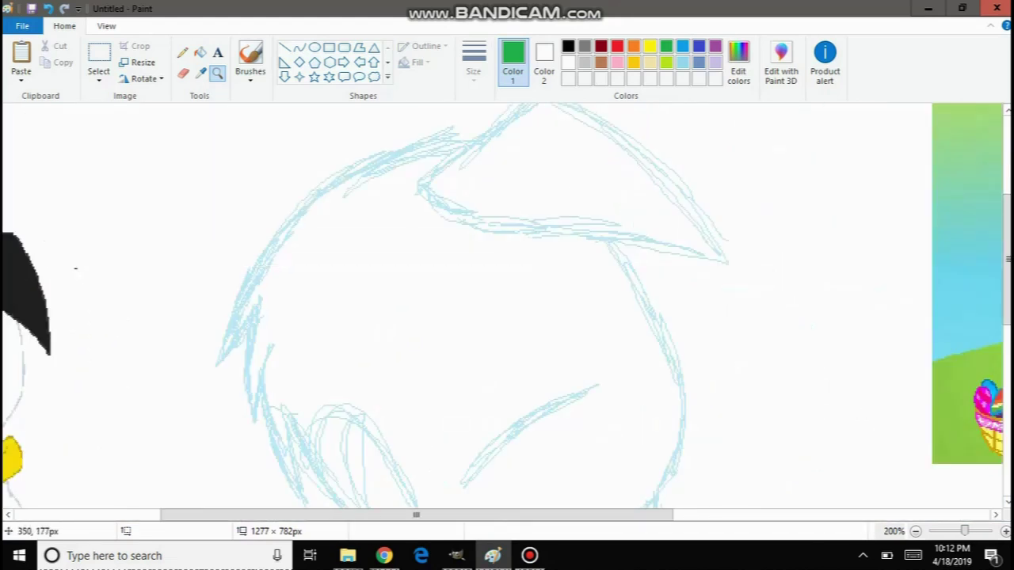
click(183, 53)
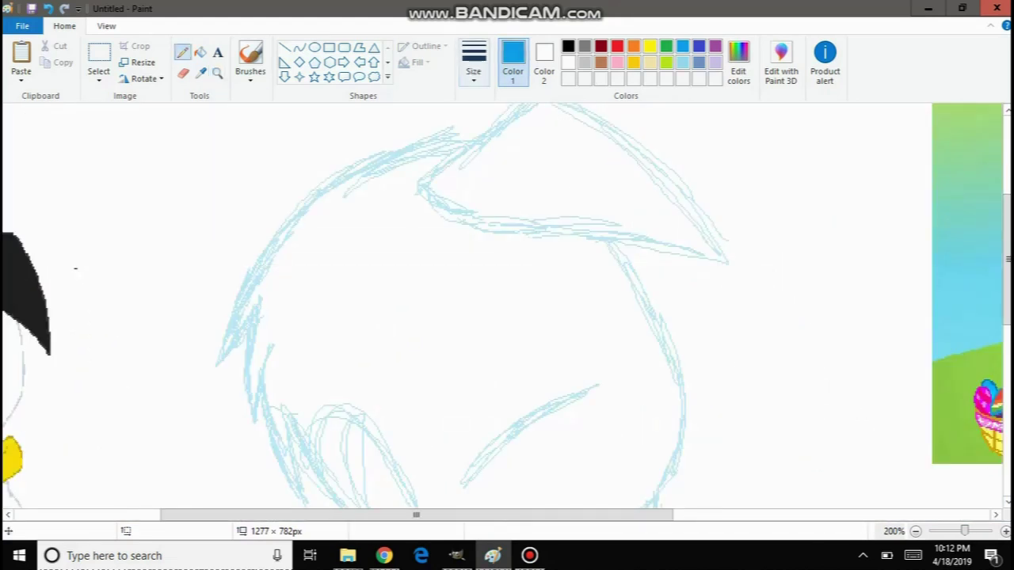
click(474, 65)
click(441, 190)
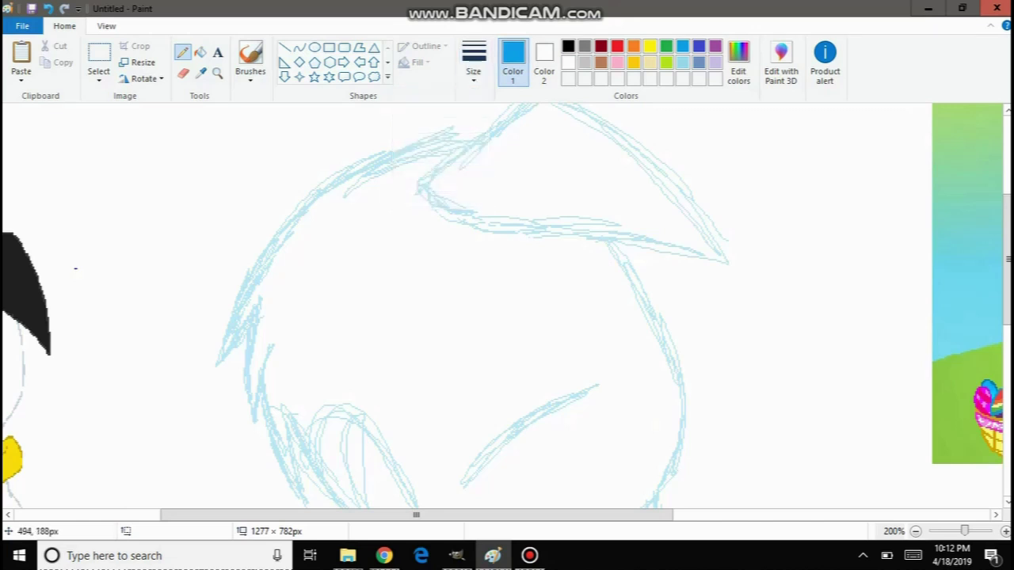
mouse_move(475, 147)
mouse_down()
mouse_move(285, 222)
mouse_move(215, 369)
mouse_move(261, 299)
mouse_move(248, 427)
mouse_move(278, 331)
mouse_up()
Try to trace the next pointed fur tuft below the finished forehead tufts.
scroll(507, 306, down, 3)
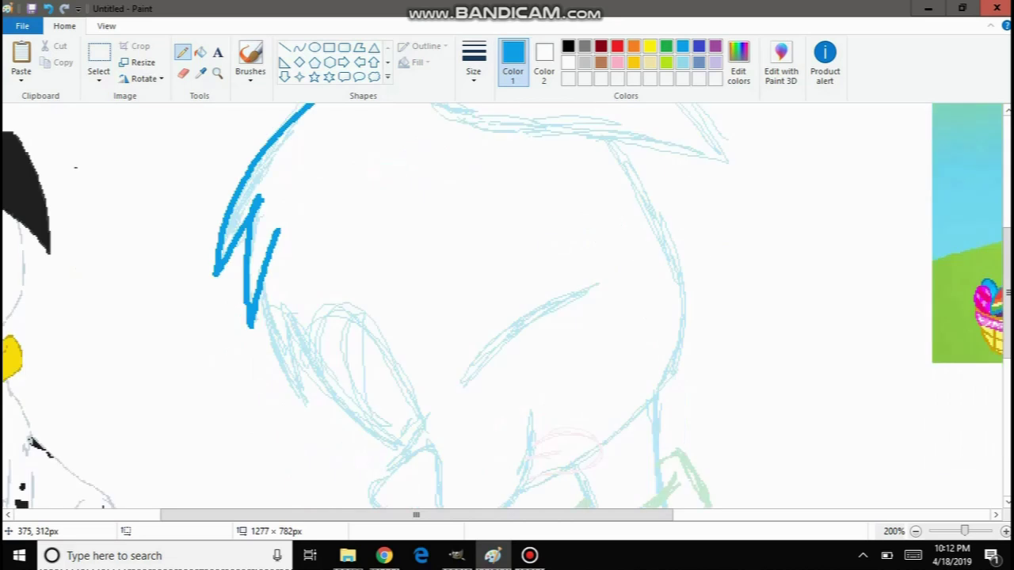
scroll(507, 306, down, 3)
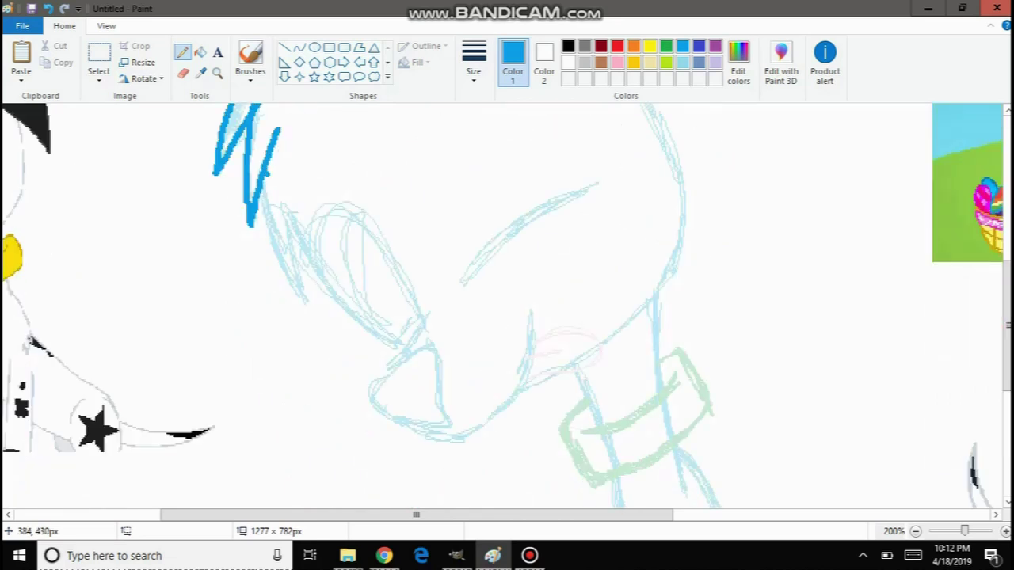
mouse_move(281, 193)
mouse_down()
mouse_move(306, 293)
mouse_move(281, 193)
mouse_up()
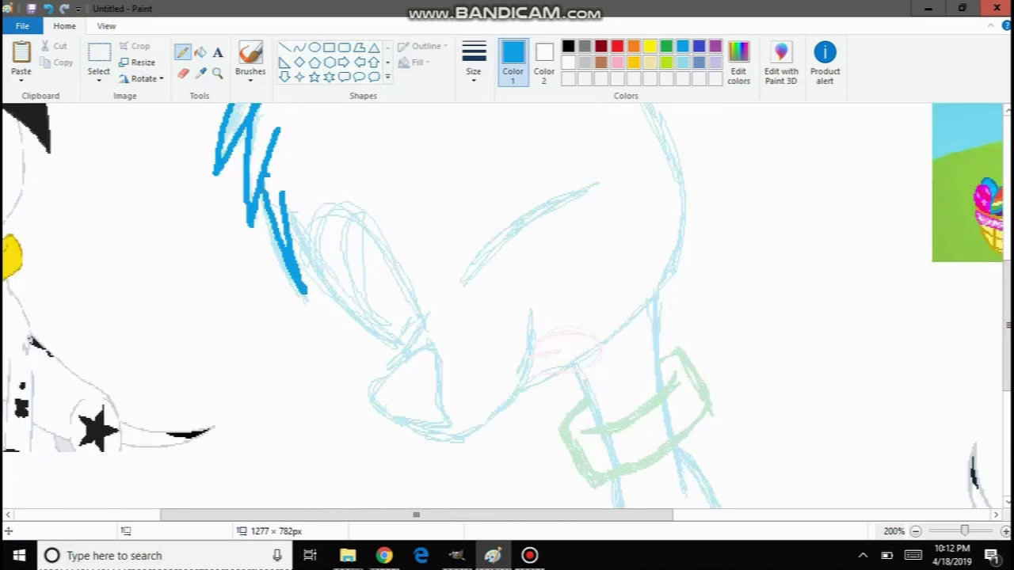
key(ctrl+z)
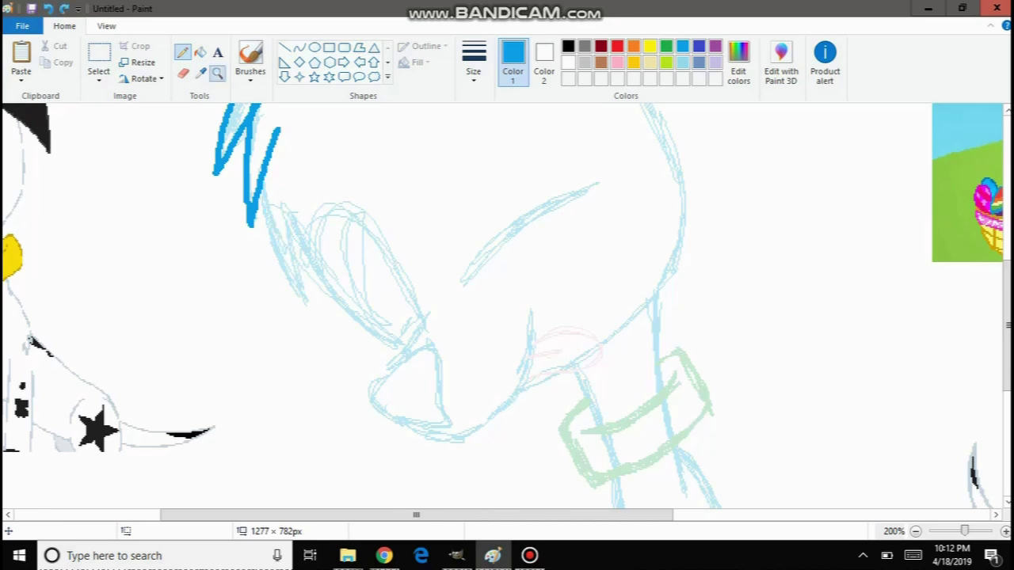
Try to trace the lower forehead fur tuft beside the eye at a closer zoom.
click(217, 74)
click(281, 210)
click(283, 211)
click(370, 244)
click(373, 244)
scroll(388, 261, down, 1)
right_click(401, 282)
right_click(401, 283)
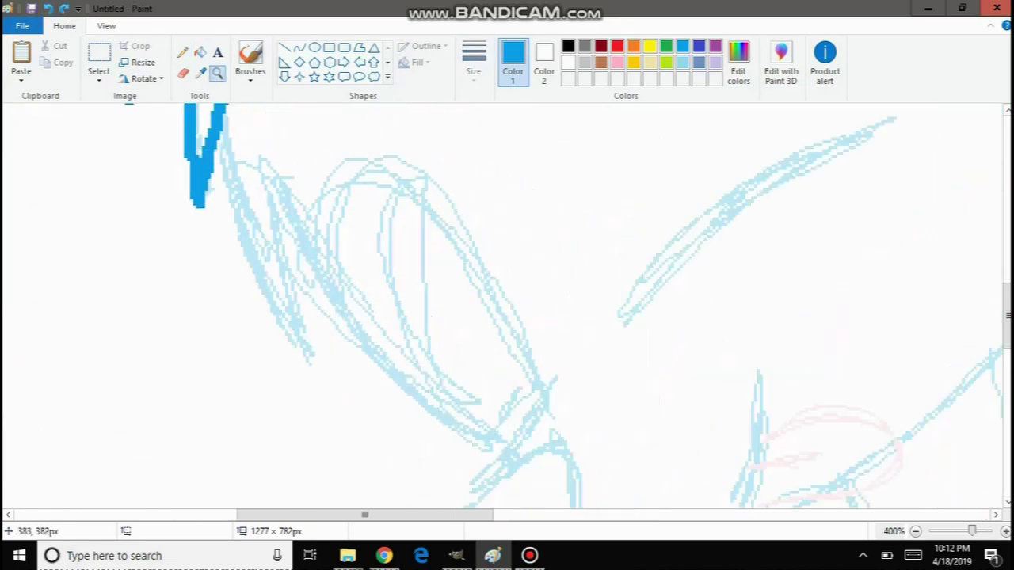
click(281, 175)
click(279, 170)
right_click(280, 170)
click(183, 52)
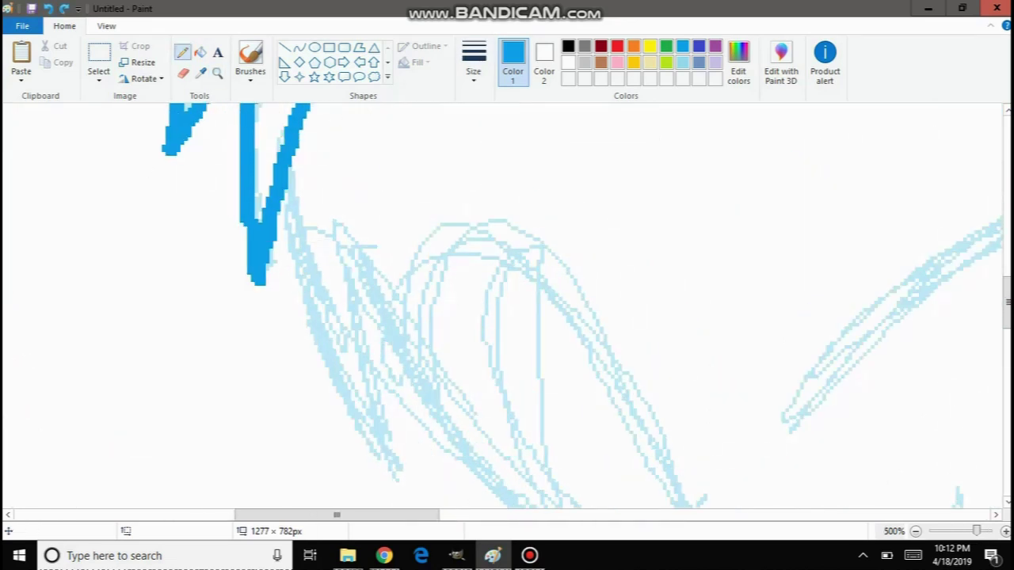
mouse_move(295, 173)
mouse_down()
mouse_move(279, 237)
mouse_move(398, 466)
mouse_move(345, 200)
mouse_up()
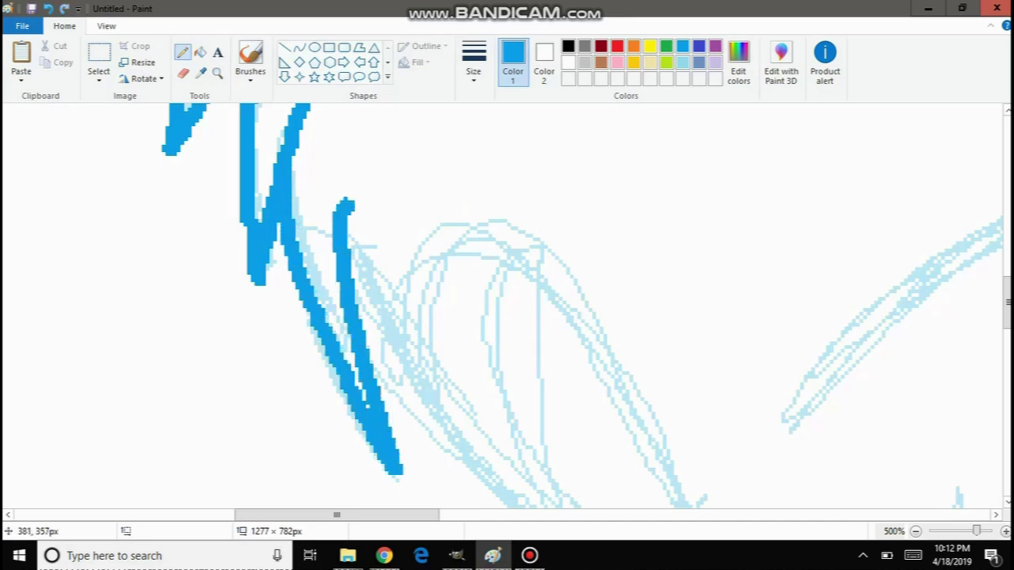
scroll(344, 199, down, 2)
scroll(345, 200, up, 2)
key(ctrl+z)
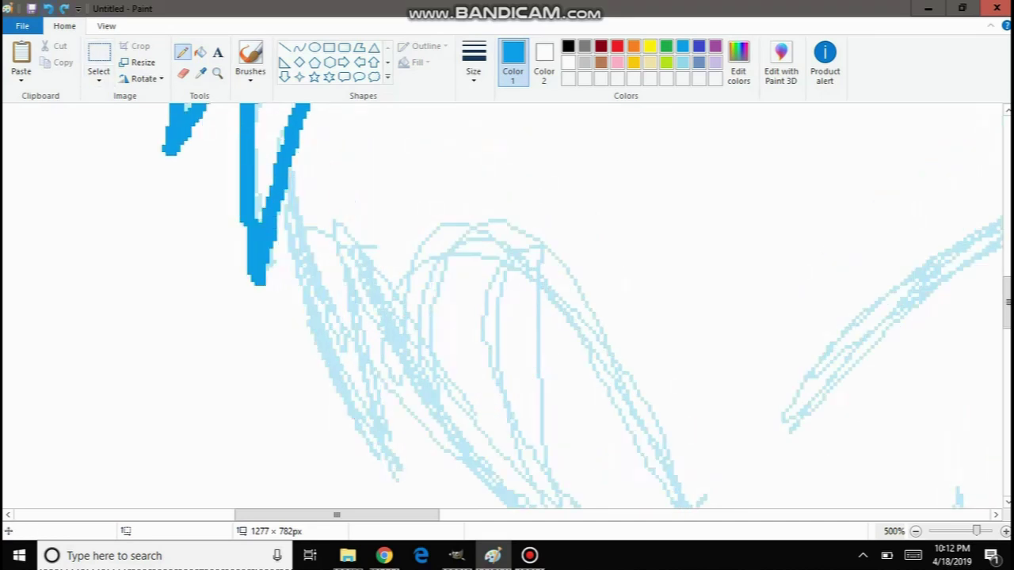
Try two more versions of the pointed fur tuft beside the eye, undoing each one.
mouse_move(281, 188)
mouse_down()
mouse_move(383, 476)
mouse_move(347, 211)
mouse_up()
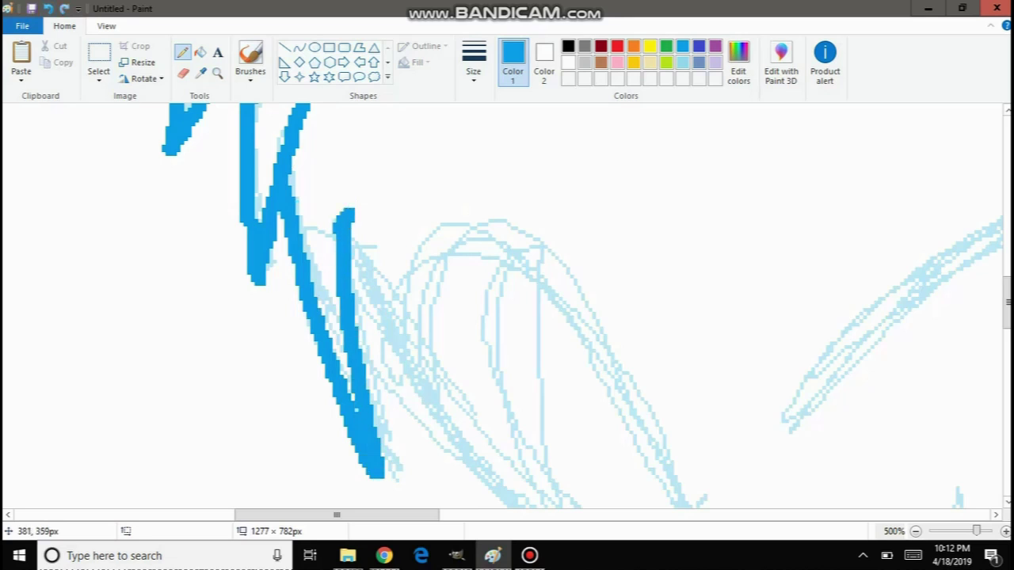
key(ctrl+z)
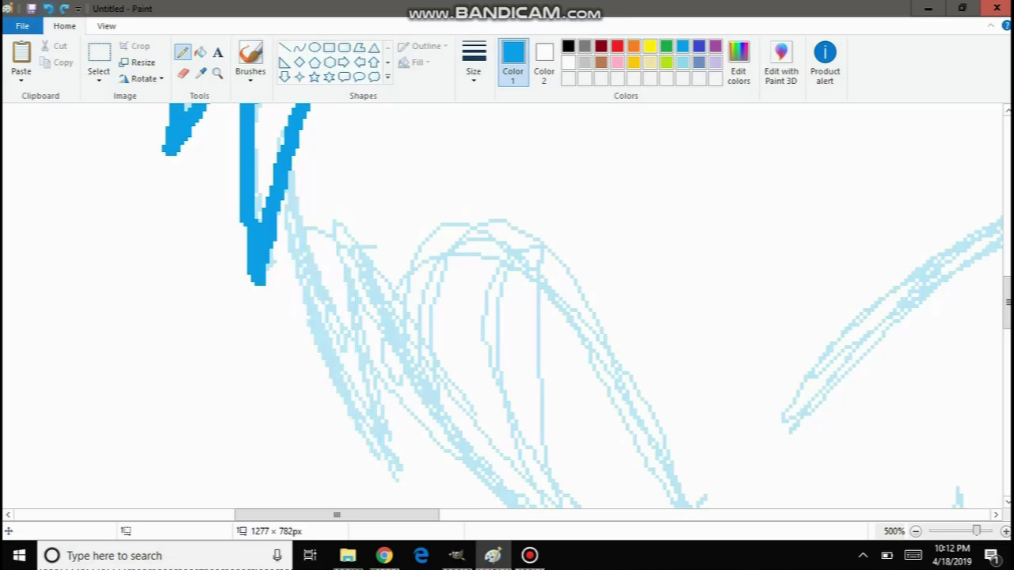
mouse_move(285, 178)
mouse_down()
mouse_move(400, 475)
mouse_move(349, 213)
mouse_up()
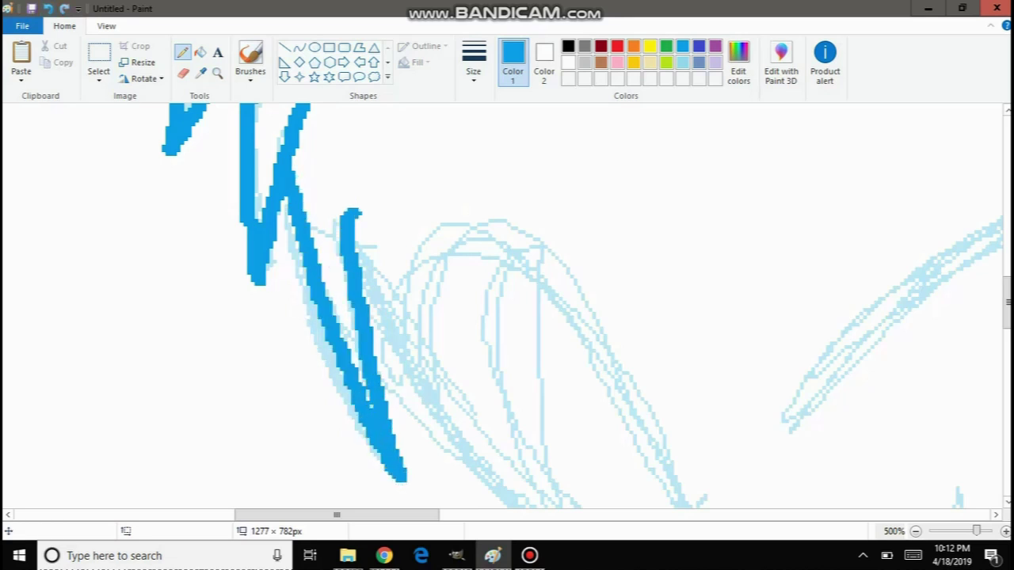
key(ctrl+z)
Trace the lowest forehead fur tuft and the face line running from it past the eye to the muzzle.
mouse_move(285, 178)
mouse_down()
mouse_move(339, 383)
mouse_move(388, 483)
mouse_move(345, 213)
mouse_up()
scroll(507, 305, down, 2)
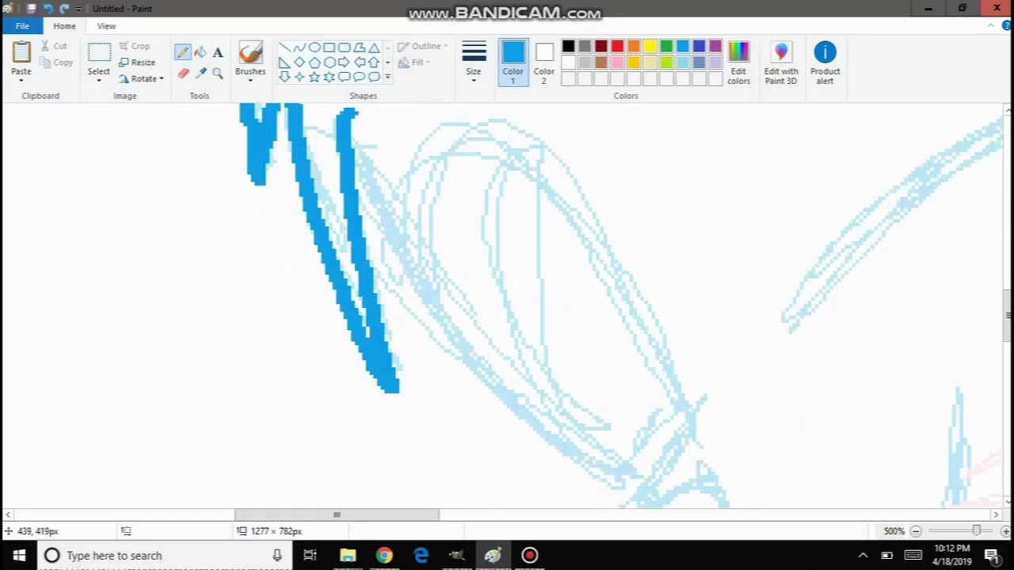
mouse_move(337, 147)
mouse_down()
mouse_move(388, 229)
mouse_move(623, 466)
mouse_move(655, 475)
mouse_up()
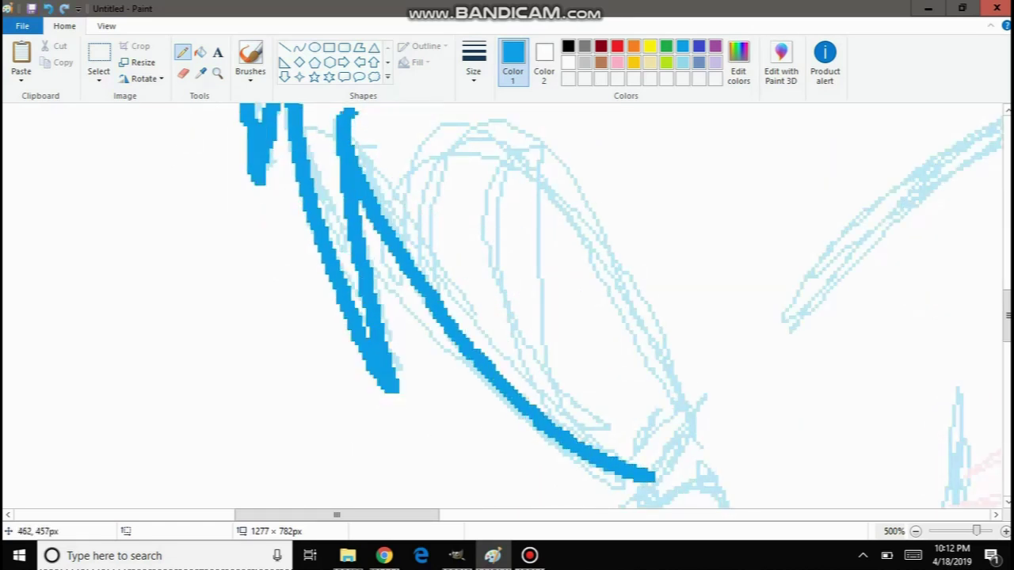
Try to trace the muzzle outline from its bridge around the nose and chin up to the cheek.
scroll(655, 475, down, 4)
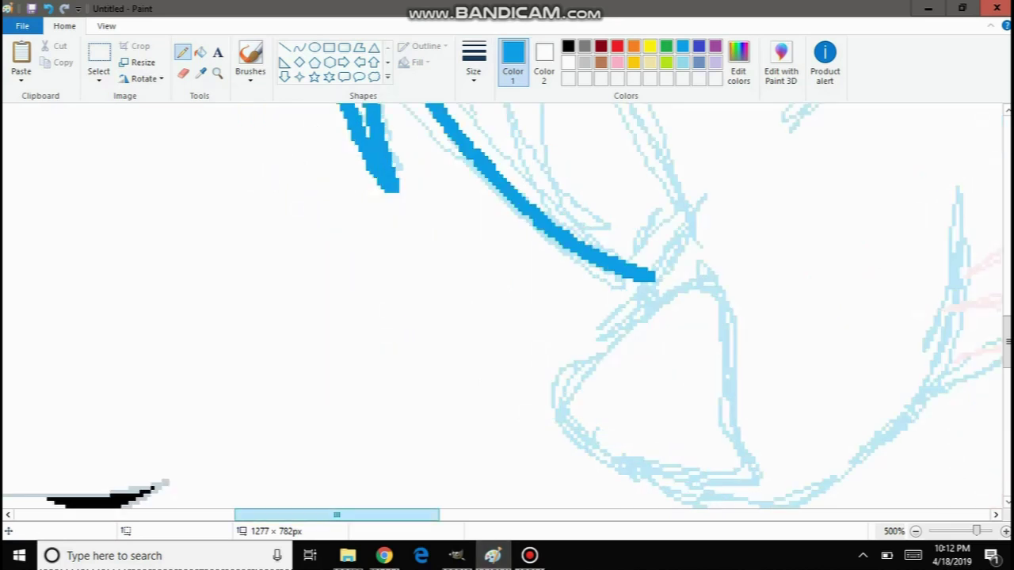
drag(337, 515, 400, 515)
mouse_move(388, 192)
mouse_down()
mouse_move(258, 398)
mouse_move(272, 434)
mouse_move(325, 483)
mouse_move(470, 505)
mouse_move(538, 493)
mouse_move(590, 448)
mouse_move(632, 387)
mouse_move(645, 278)
mouse_move(627, 199)
mouse_up()
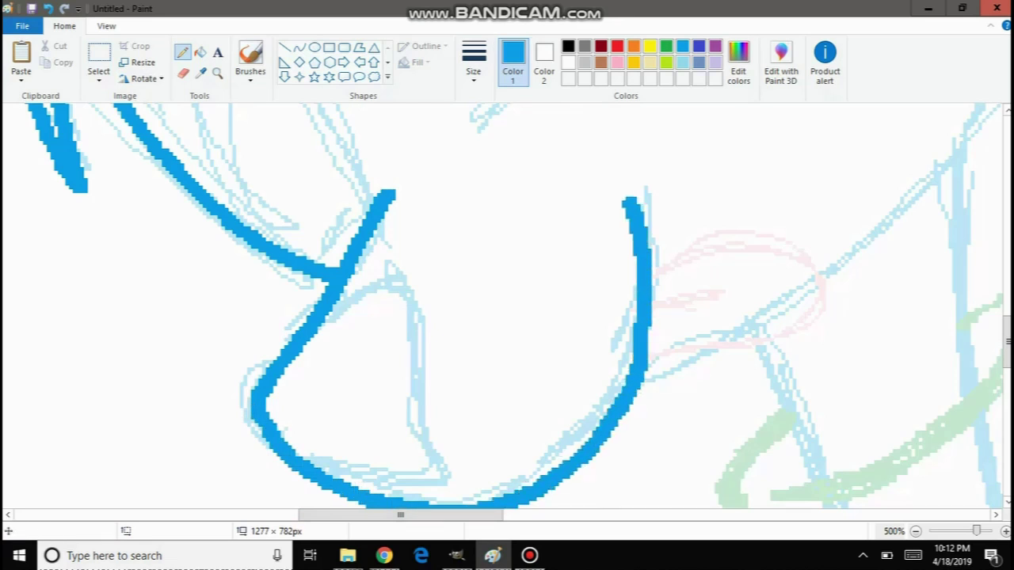
key(ctrl+z)
Trace the muzzle in one continuous blue line from its bridge around the nose and chin up to the cheek.
scroll(507, 305, down, 2)
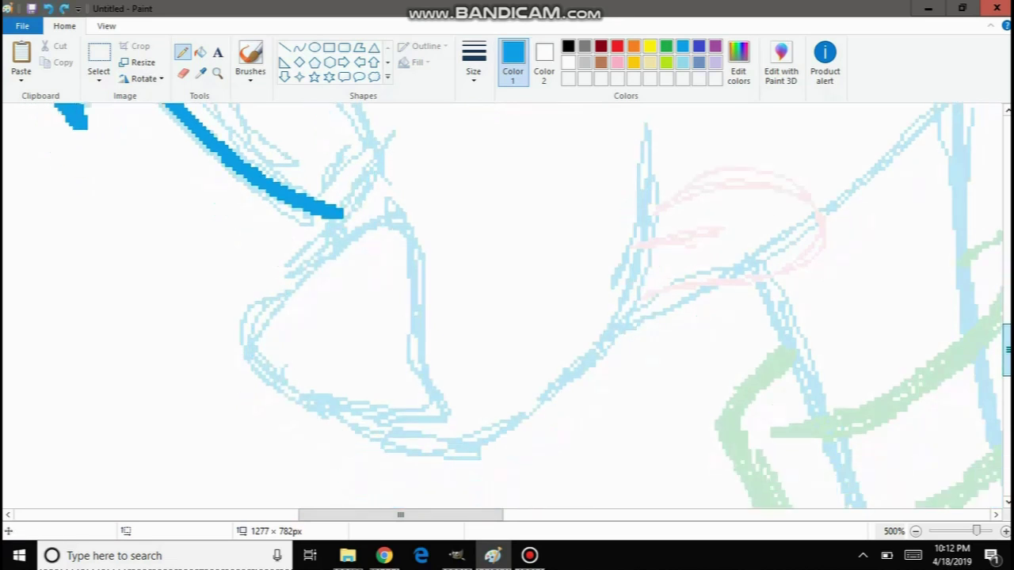
mouse_move(394, 130)
mouse_down()
mouse_move(315, 257)
mouse_move(258, 327)
mouse_move(272, 377)
mouse_move(340, 428)
mouse_move(475, 447)
mouse_move(535, 417)
mouse_move(623, 331)
mouse_move(656, 213)
mouse_move(633, 129)
mouse_up()
drag(1007, 350, 1007, 336)
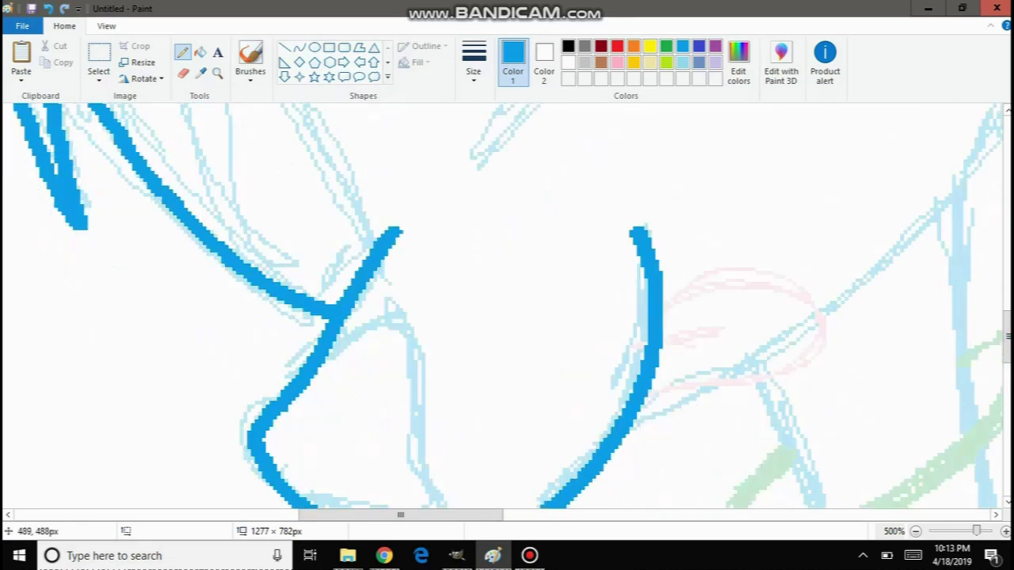
Examine the traced head outline against the full puppy sketch and the reference drawings.
drag(401, 515, 486, 514)
scroll(653, 452, up, 5)
scroll(507, 305, up, 5)
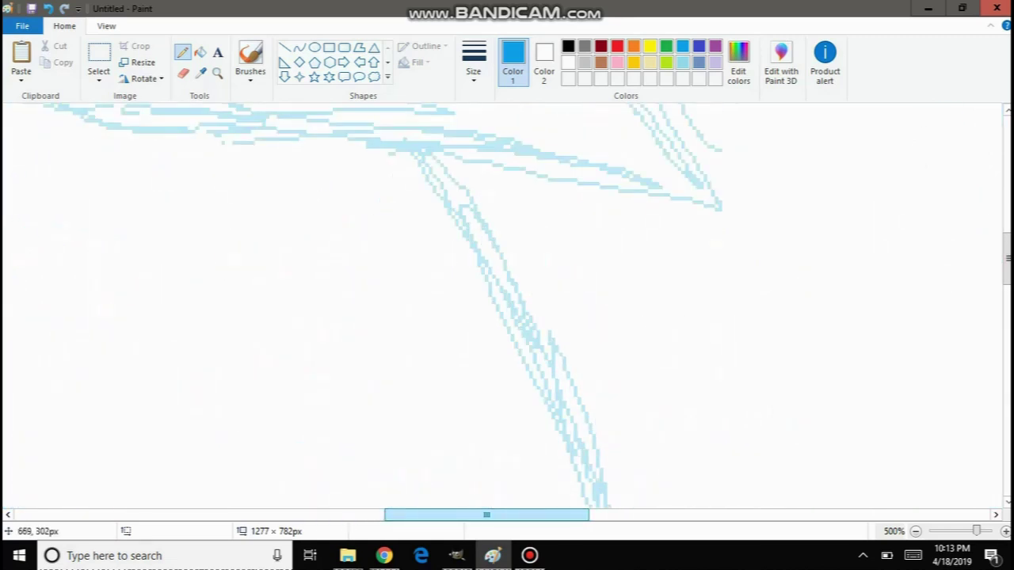
click(218, 73)
right_click(228, 191)
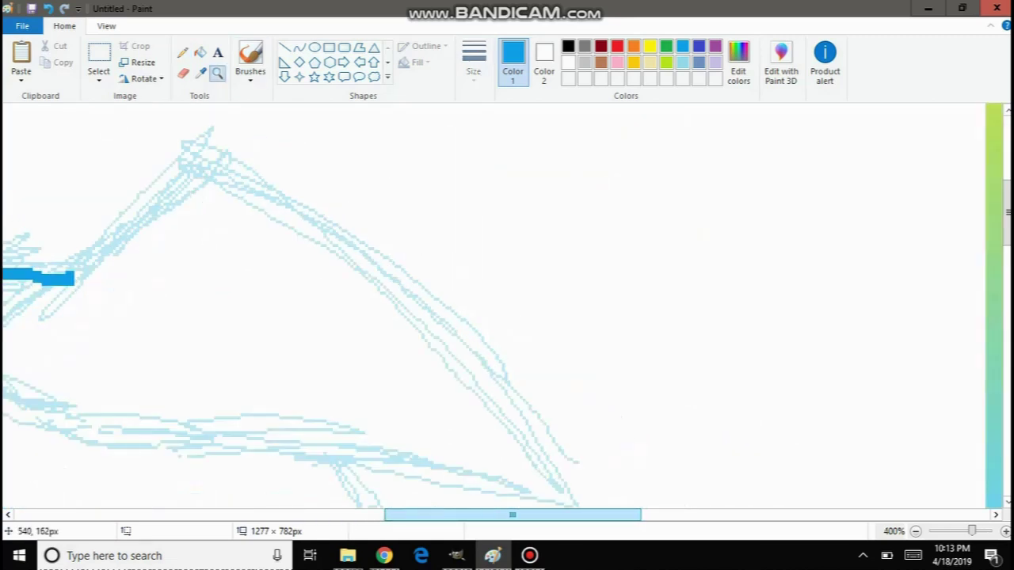
right_click(317, 258)
right_click(341, 270)
right_click(377, 278)
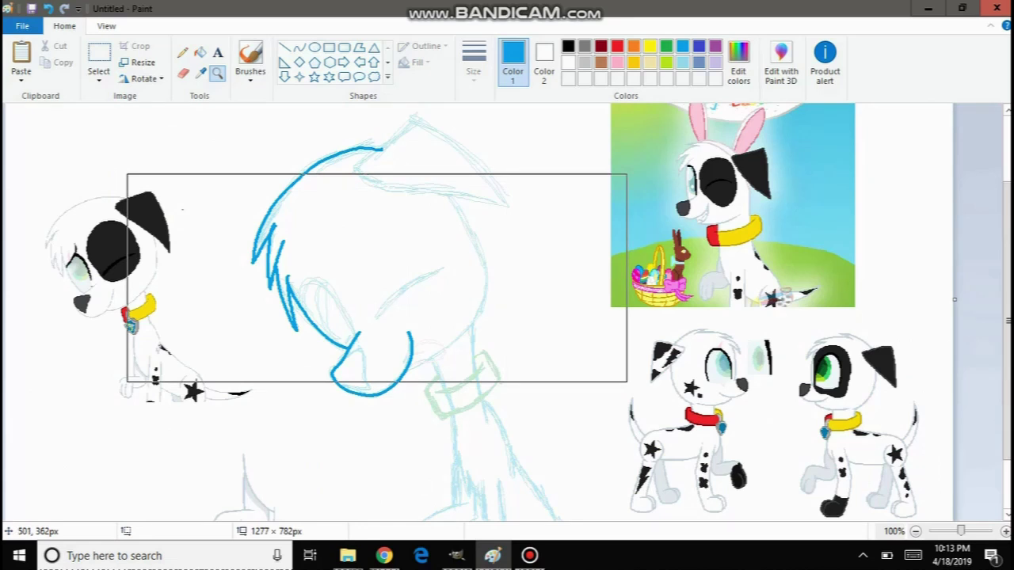
click(388, 291)
right_click(491, 316)
click(439, 328)
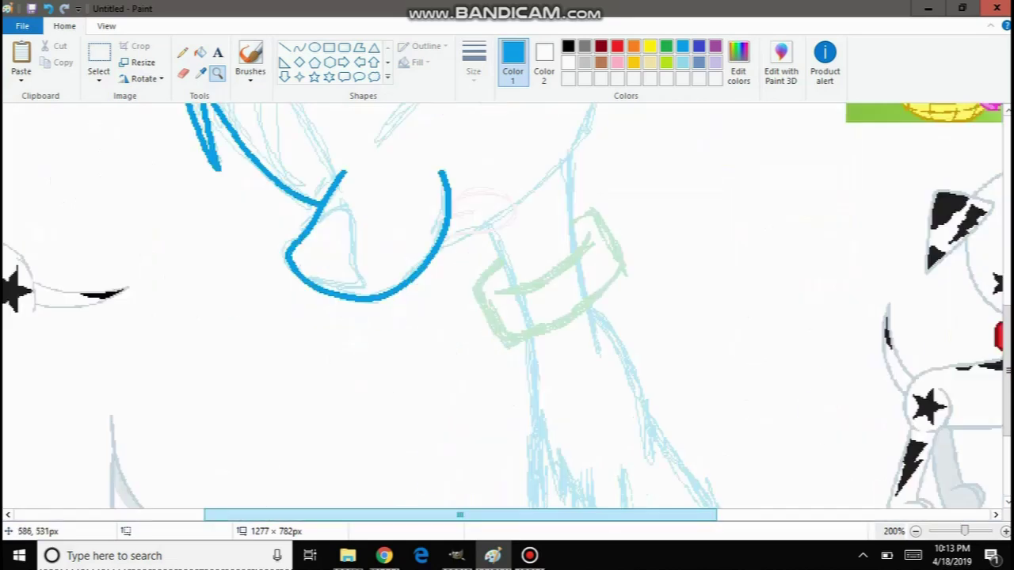
click(673, 315)
right_click(681, 317)
right_click(447, 245)
click(451, 234)
right_click(449, 237)
click(471, 325)
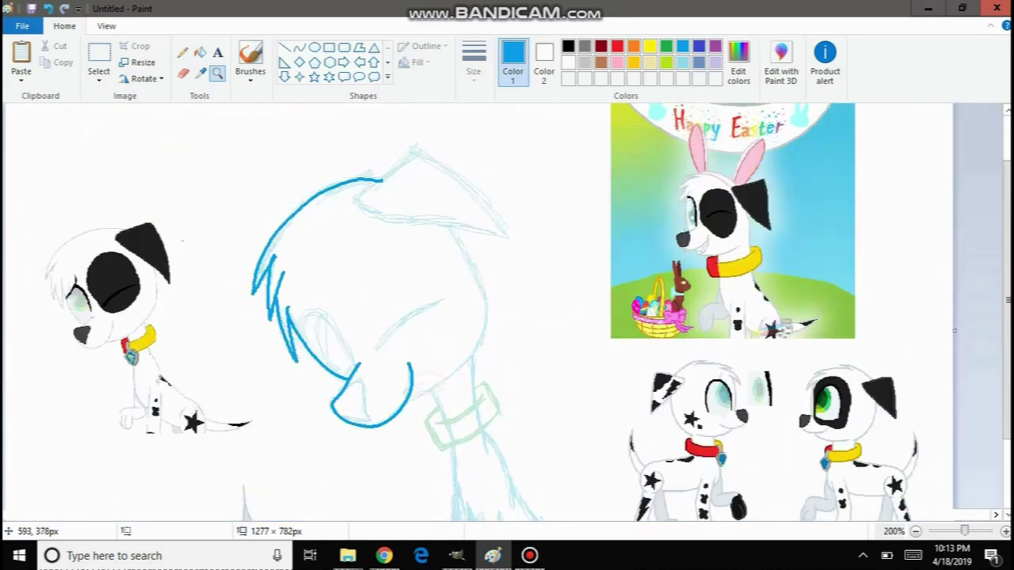
click(499, 341)
click(459, 344)
click(453, 346)
right_click(195, 259)
right_click(190, 258)
right_click(182, 259)
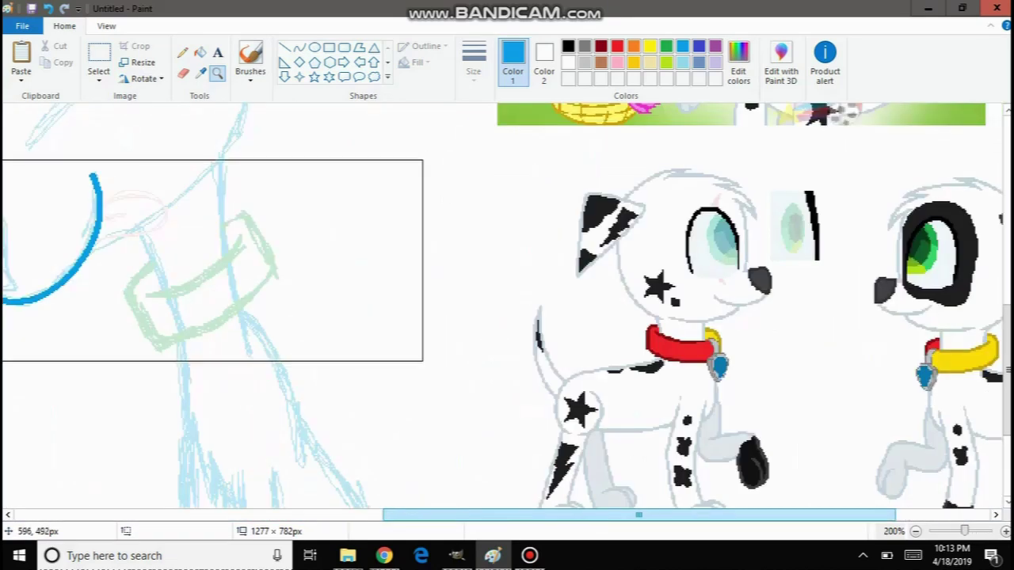
Erase the upper part of the muzzle bridge line where it crosses the end of the face line.
click(174, 260)
right_click(166, 209)
scroll(119, 214, up, 3)
click(186, 273)
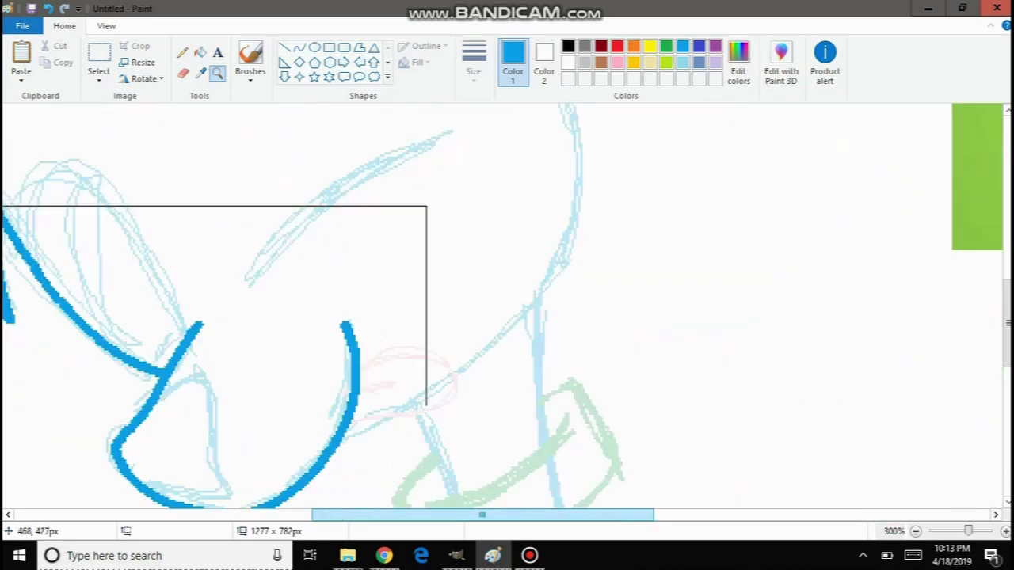
click(186, 299)
click(265, 281)
click(289, 273)
click(183, 72)
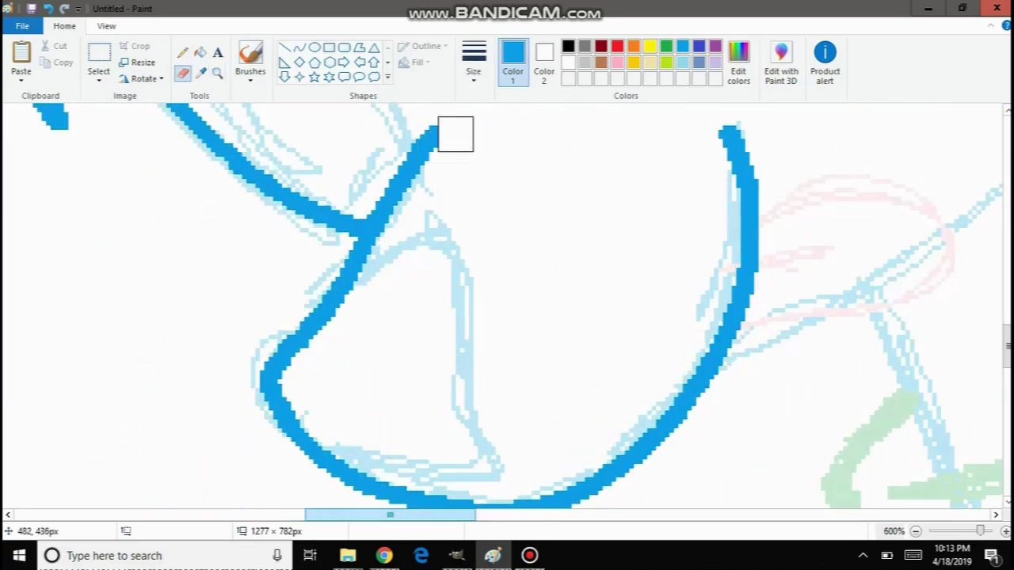
mouse_move(454, 133)
mouse_down()
mouse_move(387, 251)
mouse_move(357, 259)
mouse_move(430, 129)
mouse_up()
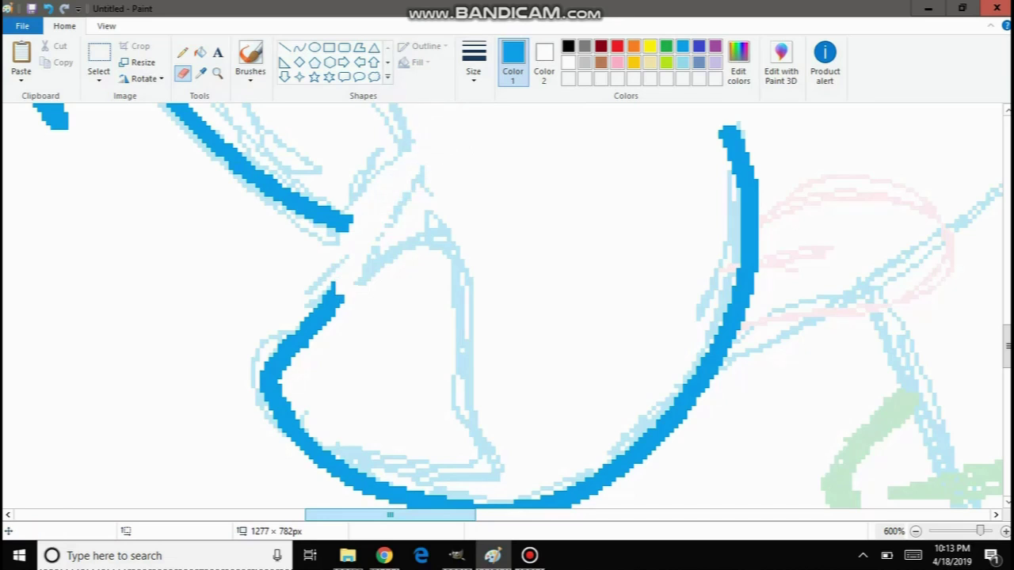
click(249, 163)
key(ctrl+z)
Redraw the muzzle bridge with the blue Pencil from the nose outline up past the end of the face line.
click(218, 73)
click(369, 295)
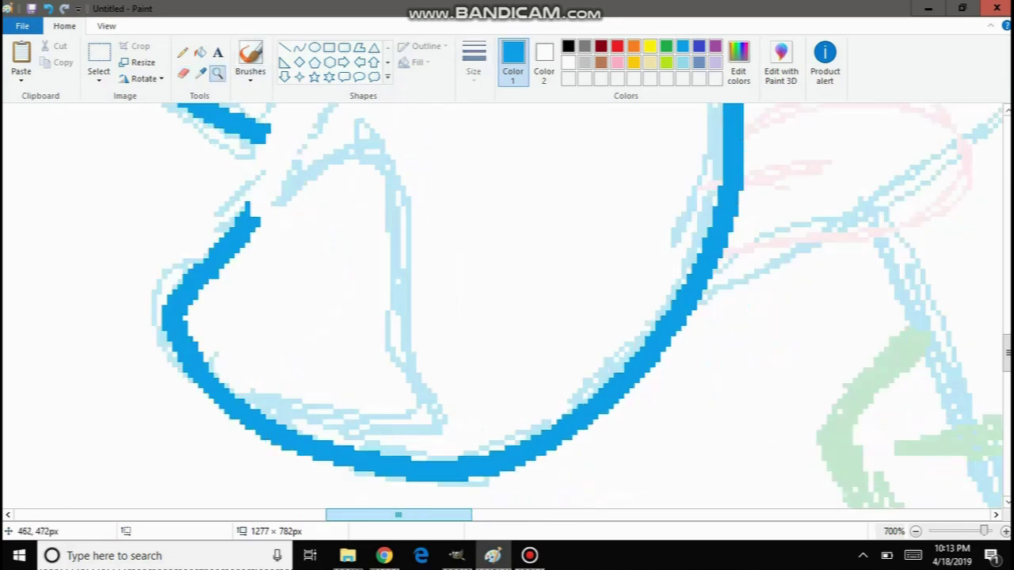
click(260, 202)
scroll(262, 208, up, 2)
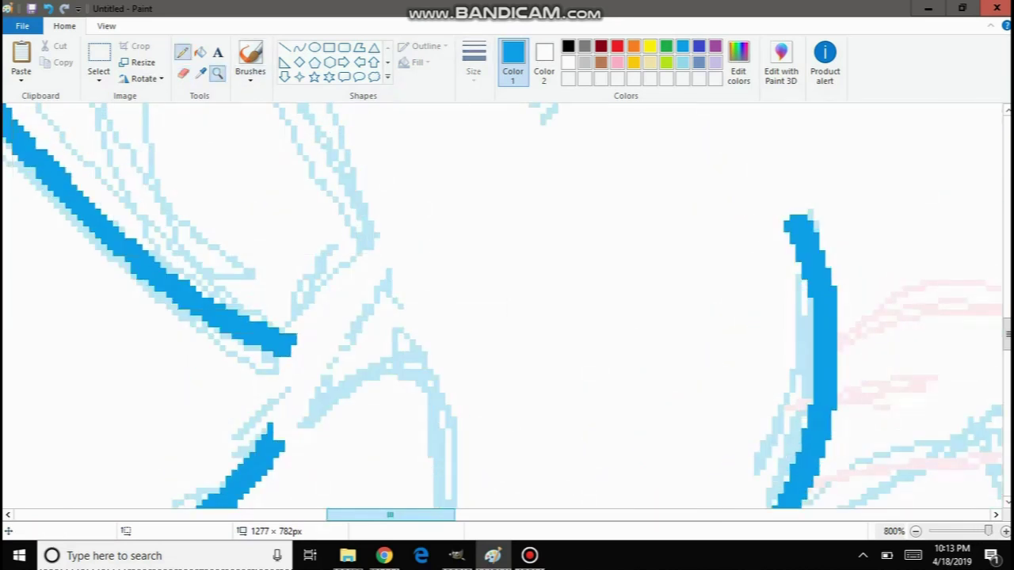
click(183, 52)
mouse_move(275, 431)
mouse_down()
mouse_move(348, 325)
mouse_move(392, 212)
mouse_up()
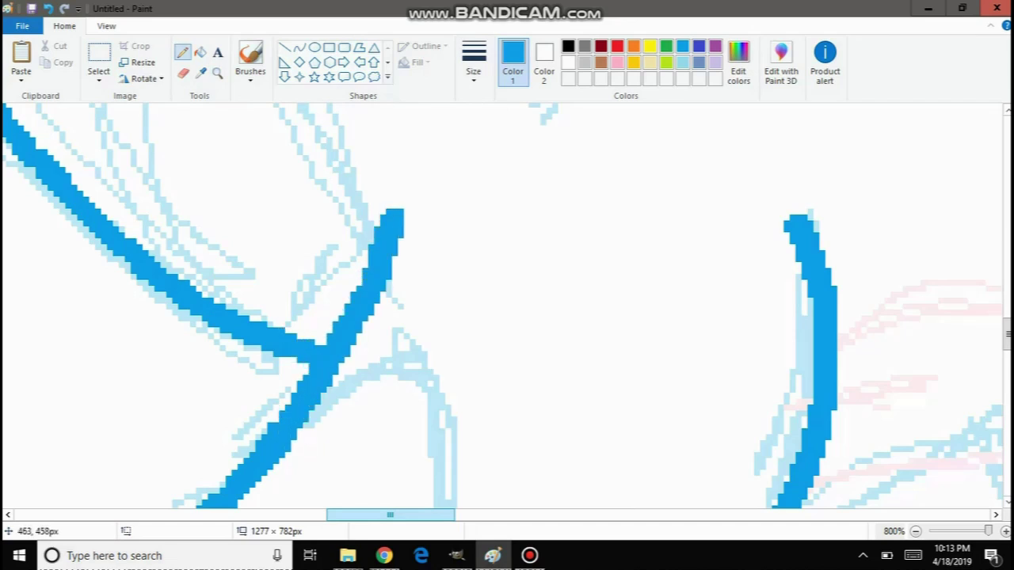
scroll(359, 294, up, 3)
scroll(360, 294, down, 4)
scroll(360, 294, up, 4)
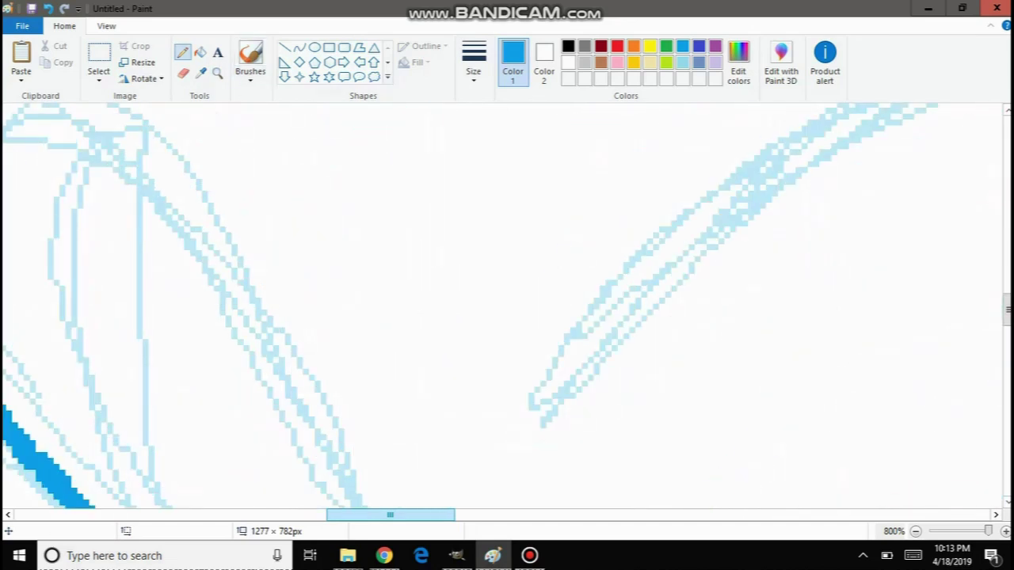
Erase a short stretch of the blue line along the top of the head, just before its end at the ear.
click(217, 74)
right_click(301, 223)
right_click(297, 229)
right_click(356, 289)
right_click(356, 291)
right_click(325, 279)
scroll(312, 261, up, 2)
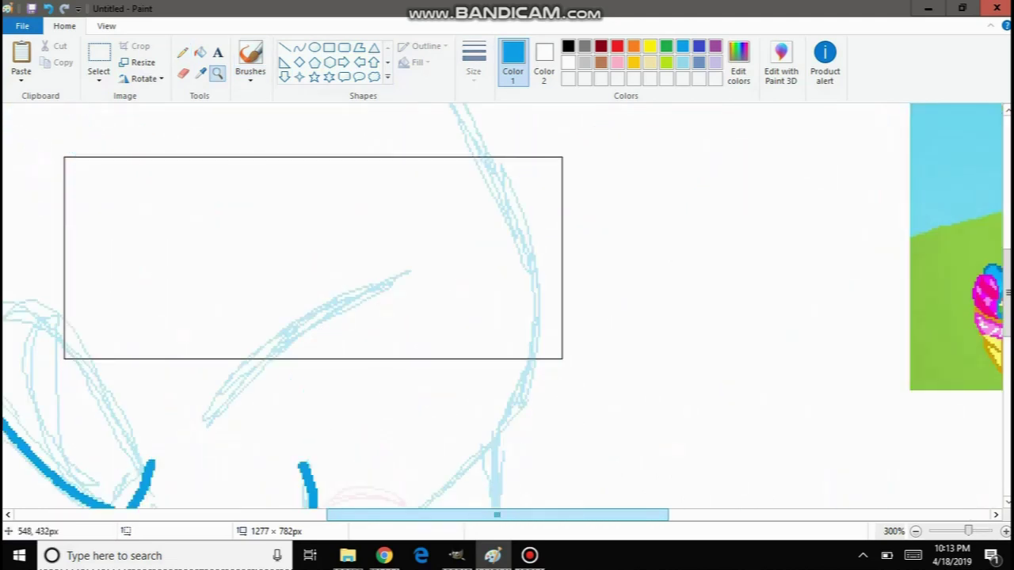
right_click(293, 290)
scroll(257, 230, up, 2)
click(263, 258)
scroll(277, 241, up, 2)
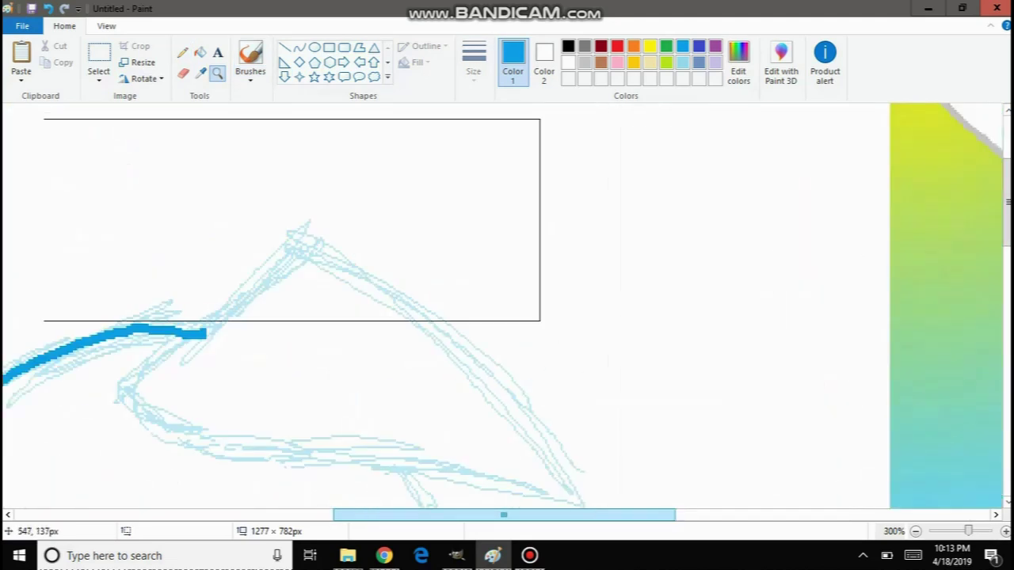
click(205, 336)
scroll(284, 302, up, 2)
click(183, 73)
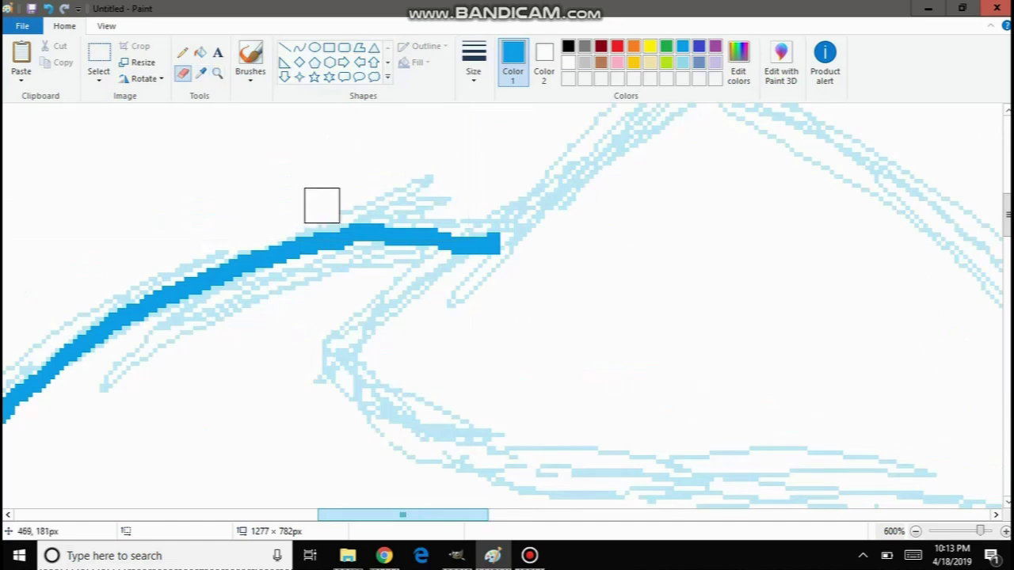
mouse_move(322, 238)
mouse_down()
mouse_move(414, 230)
mouse_move(346, 224)
mouse_up()
Bridge the erased gap in the top-of-head line with a smooth blue Pencil stroke and clear the stray bump on it.
click(217, 72)
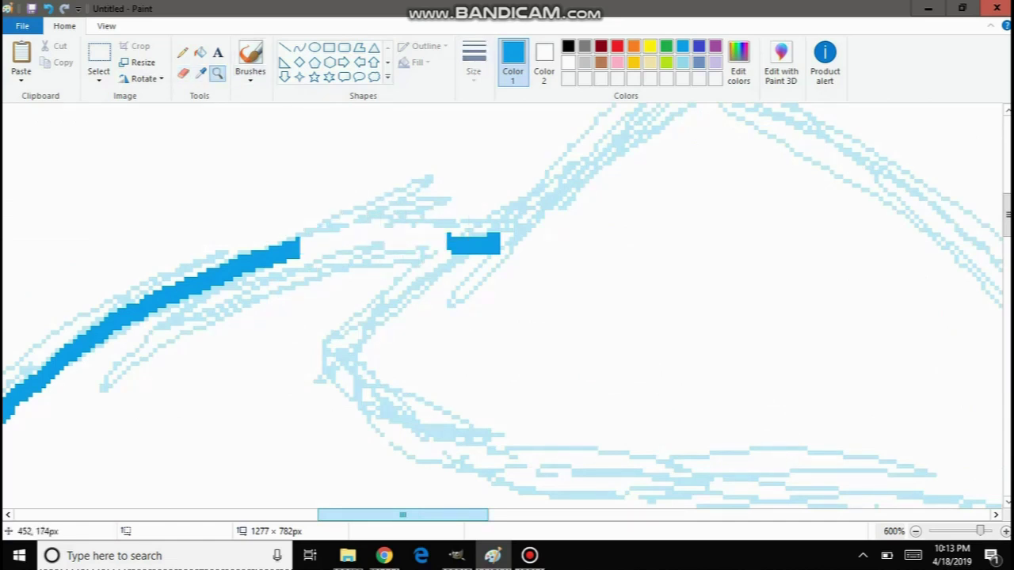
click(92, 123)
click(182, 52)
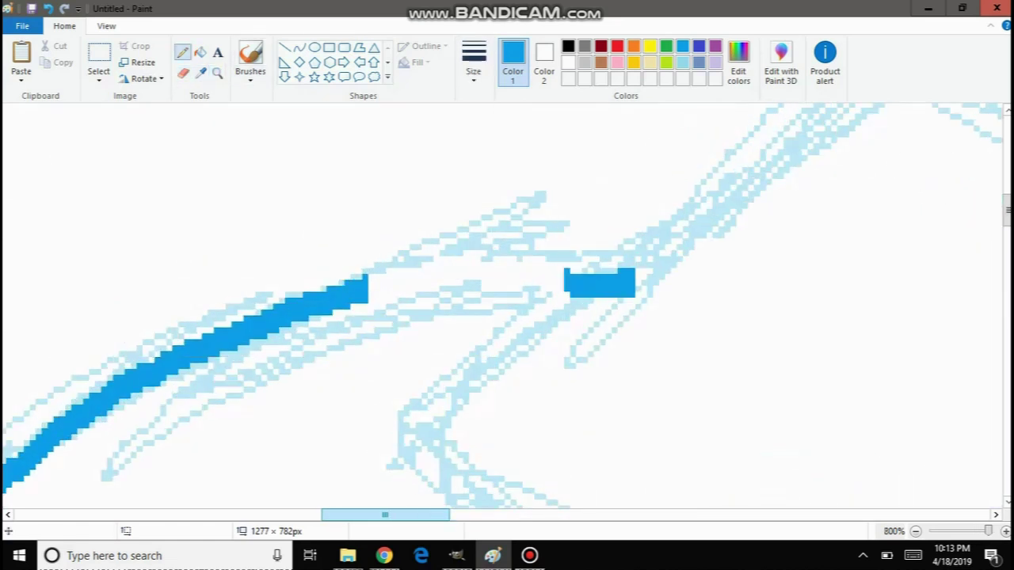
mouse_move(365, 287)
mouse_down()
mouse_move(516, 261)
mouse_move(558, 283)
mouse_up()
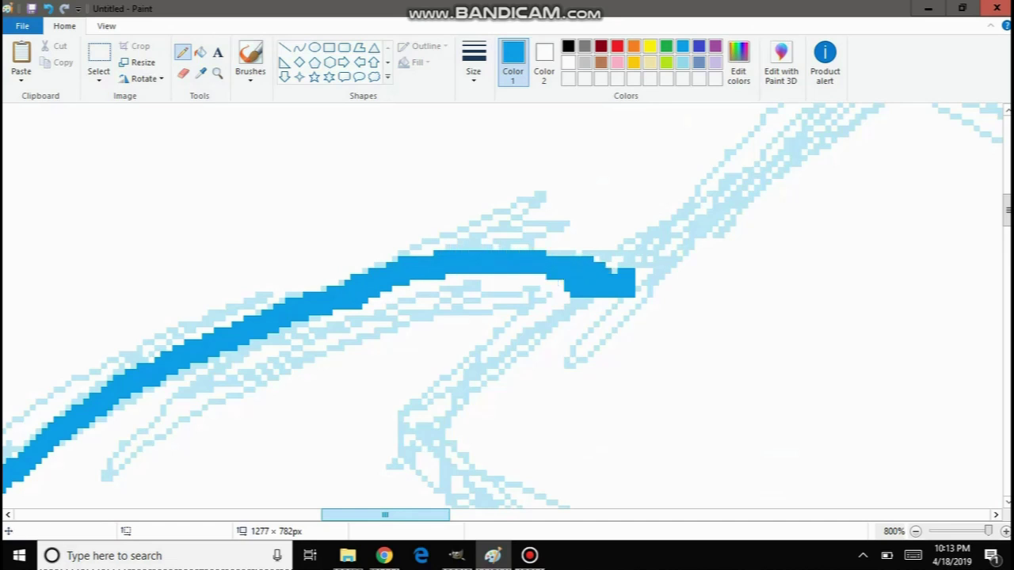
key(ctrl+z)
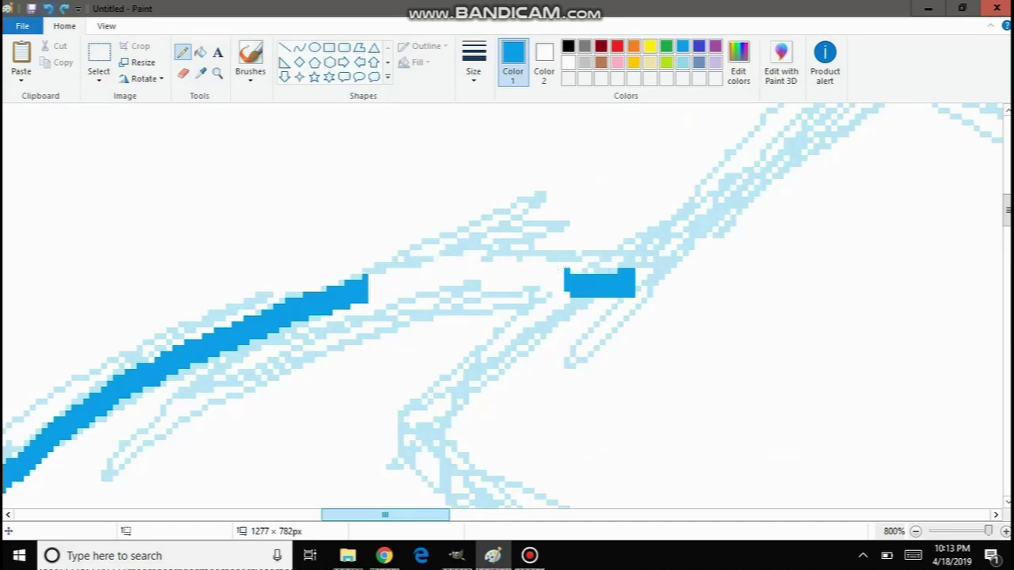
drag(352, 279, 590, 270)
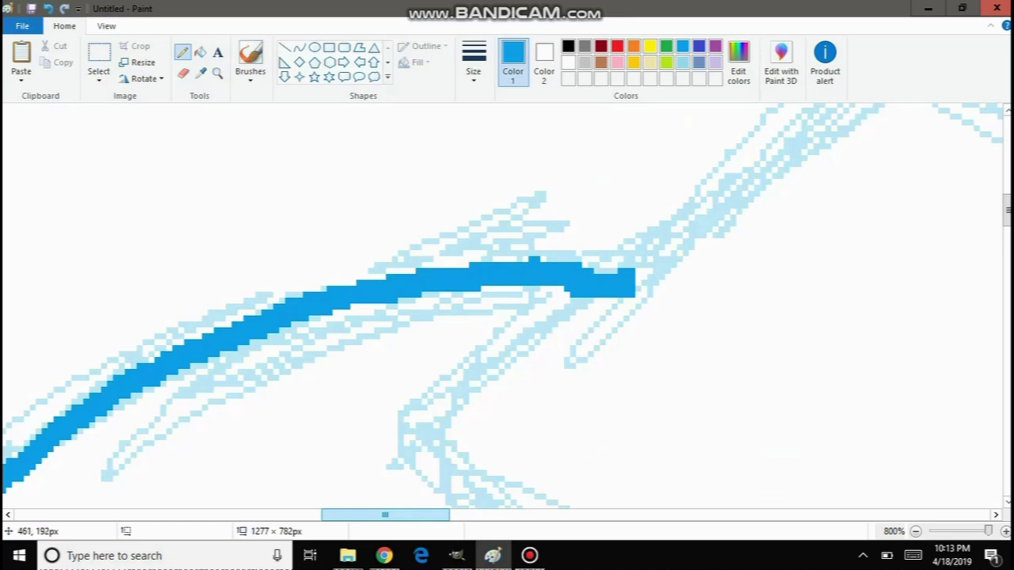
right_click(535, 255)
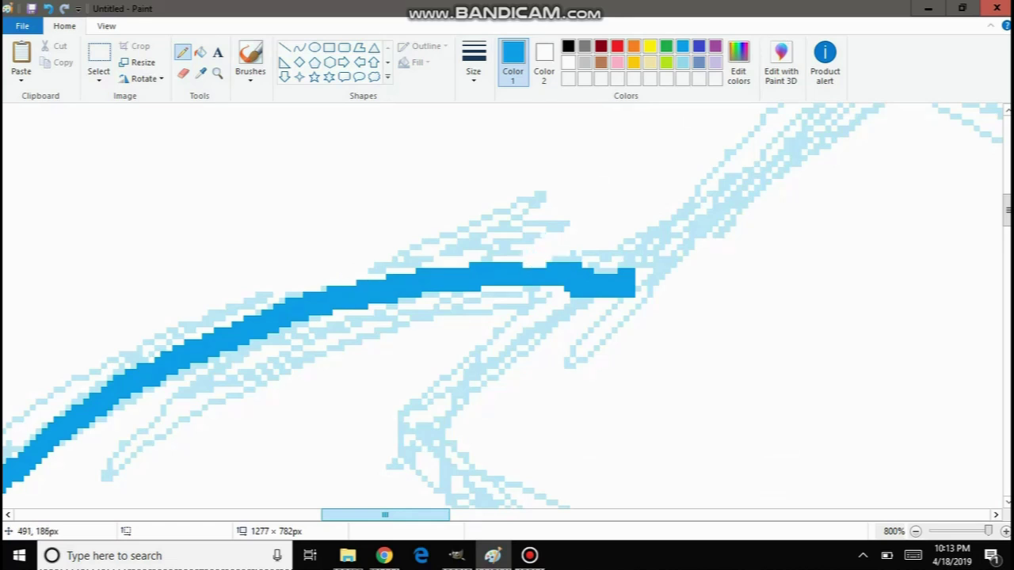
Examine the traced head, ear and muzzle against the full puppy sketch and the Dalmatian reference drawings.
scroll(523, 270, down, 1)
scroll(523, 269, up, 2)
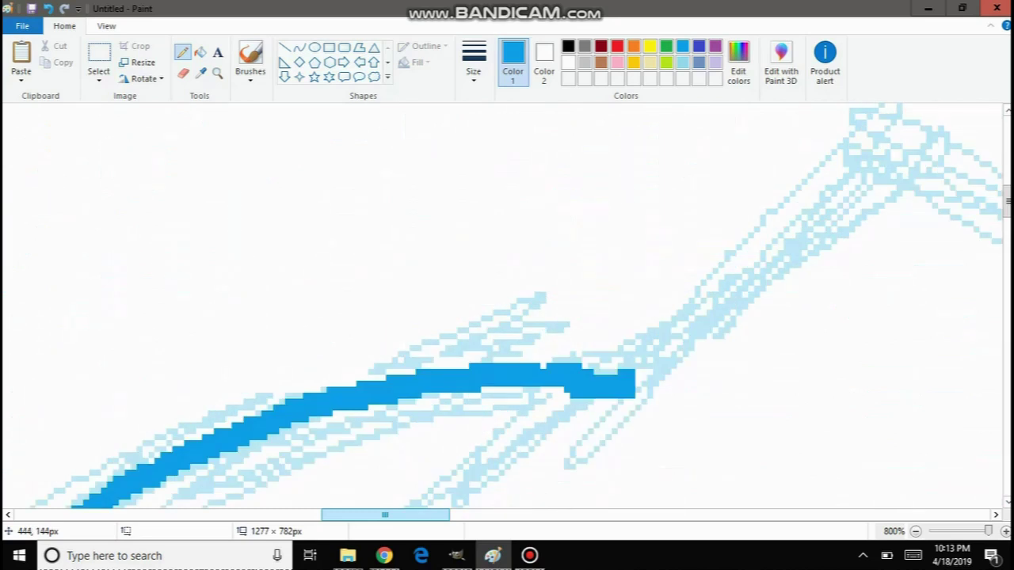
click(217, 74)
right_click(236, 257)
right_click(236, 265)
right_click(254, 229)
right_click(259, 216)
right_click(316, 194)
right_click(348, 182)
right_click(386, 175)
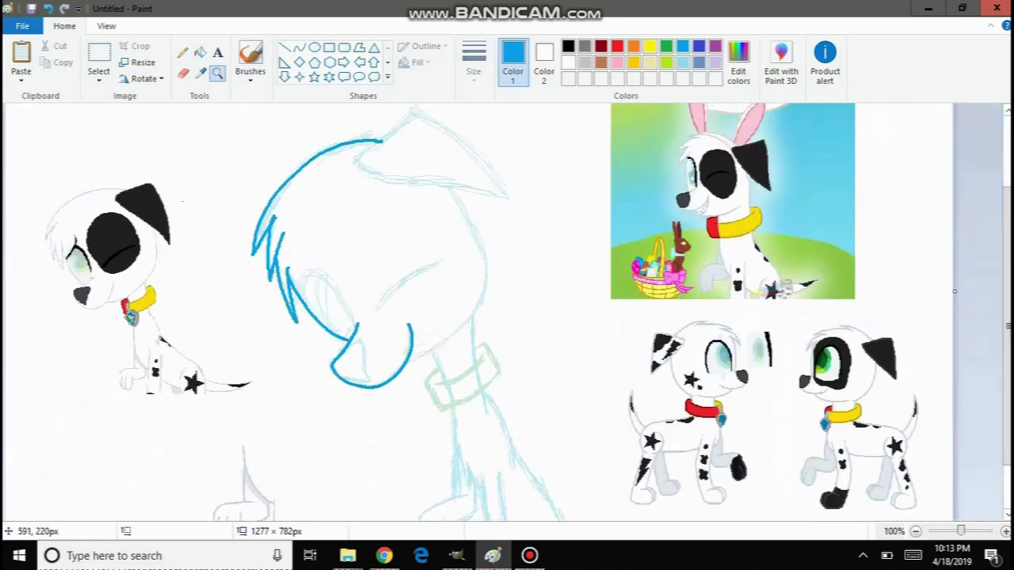
click(496, 279)
right_click(444, 279)
click(585, 211)
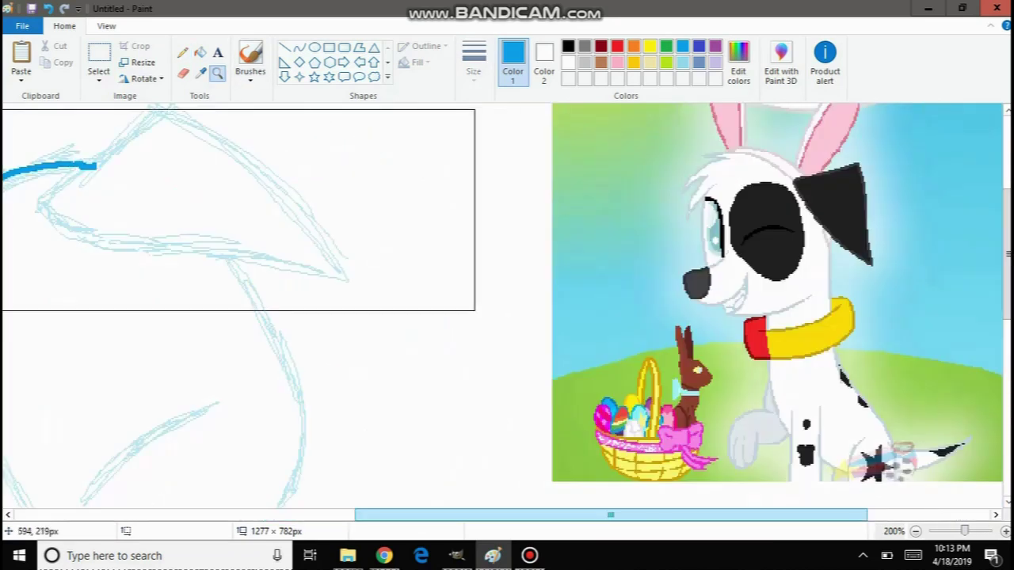
click(226, 209)
right_click(158, 222)
right_click(127, 225)
click(523, 311)
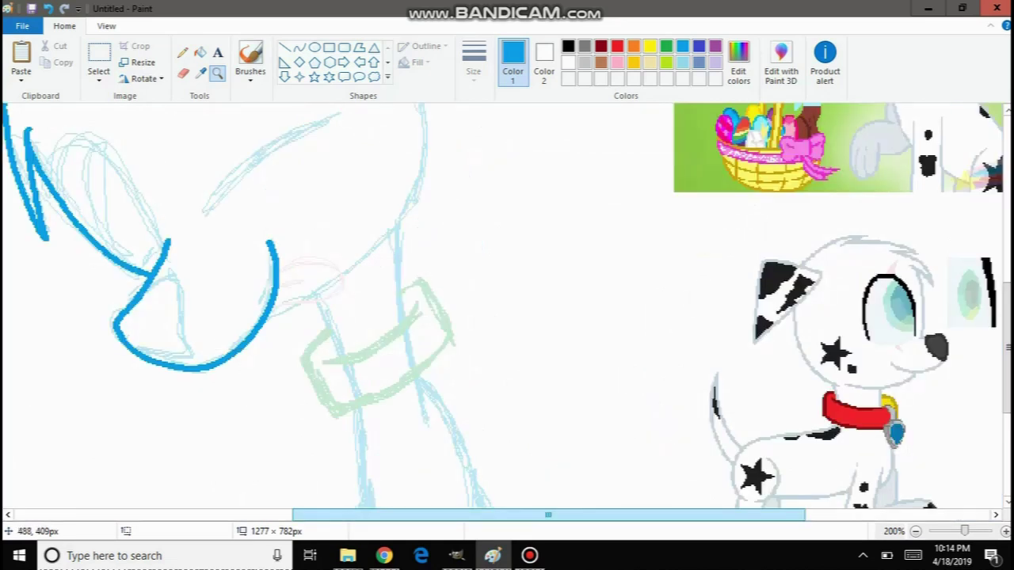
Pick the grey-blue outline colour from the reference puppy and fill the traced blue head and muzzle lines with it.
click(200, 72)
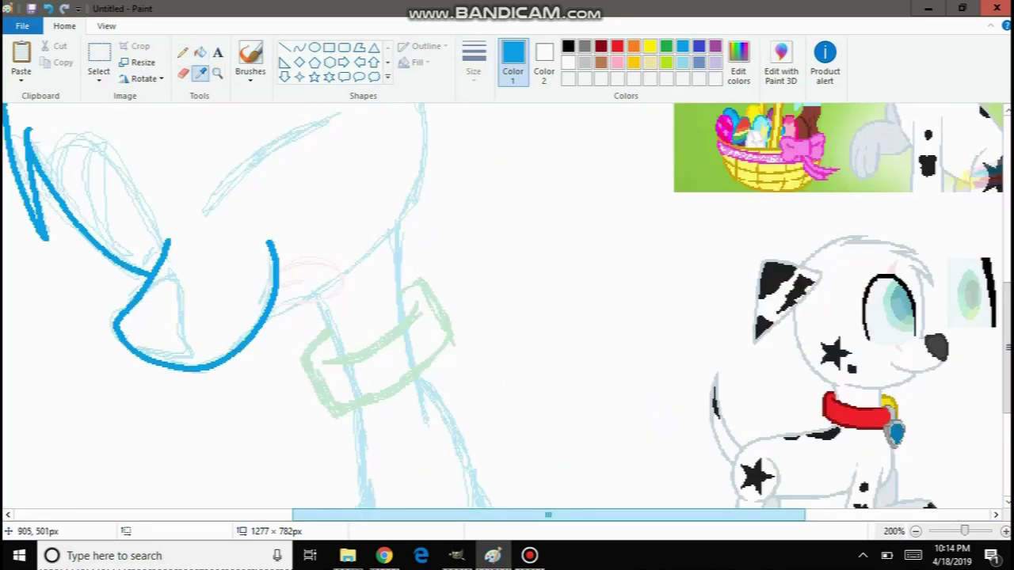
click(798, 333)
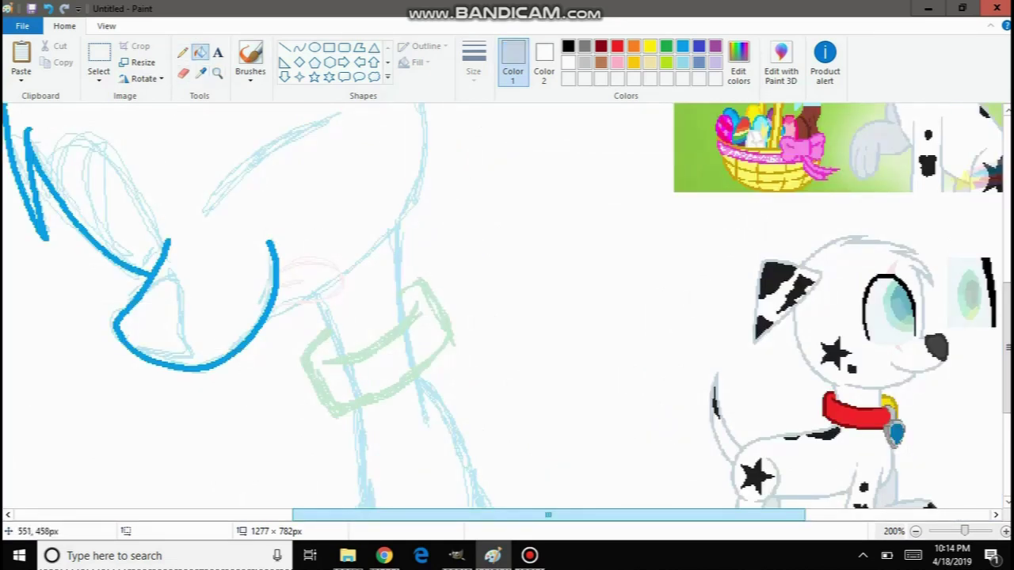
click(306, 279)
key(ctrl+z)
key(ctrl+z)
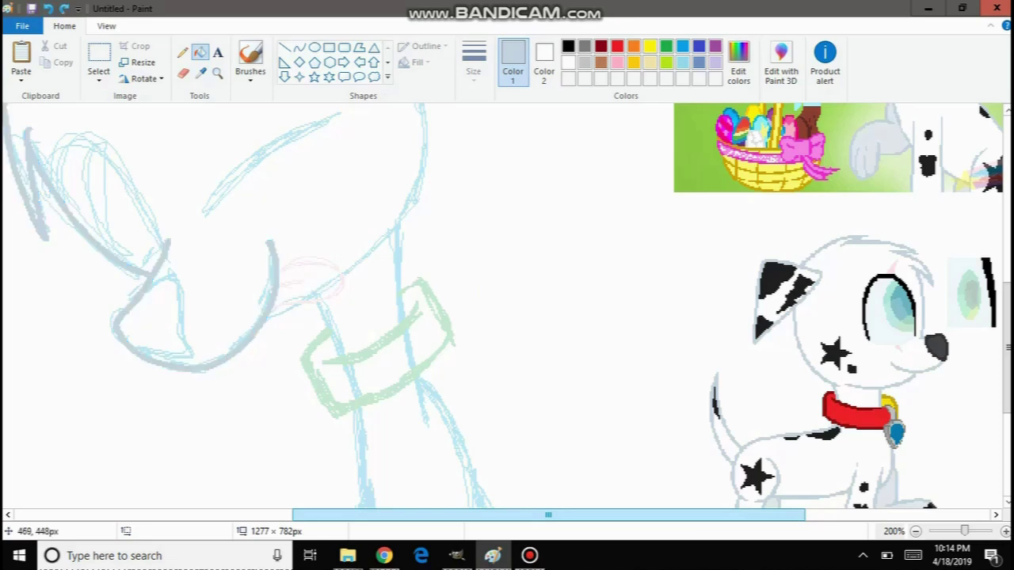
Examine the recoloured face and muzzle lines against the remaining sketch.
scroll(507, 305, up, 3)
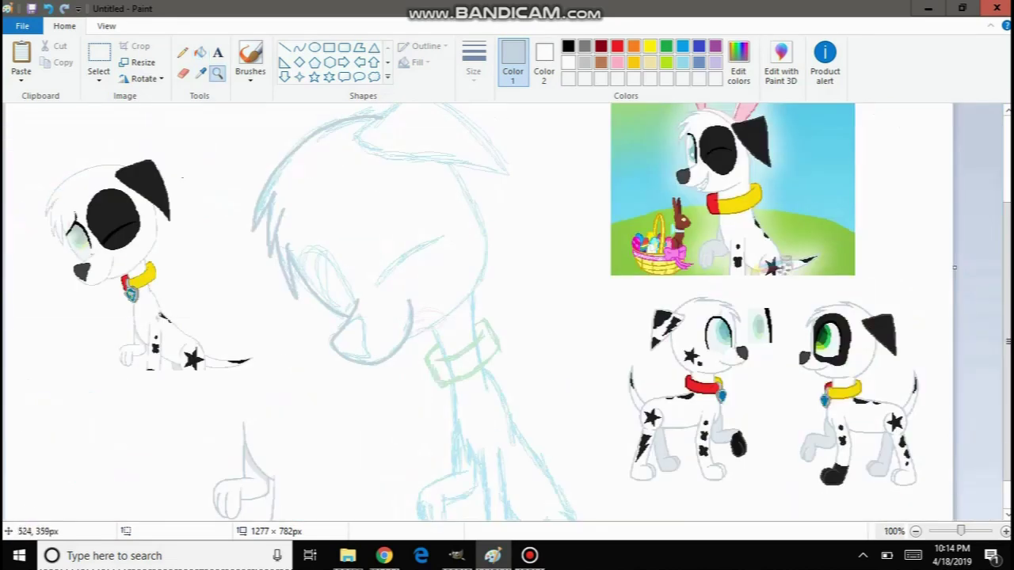
click(398, 396)
scroll(436, 269, up, 2)
click(554, 315)
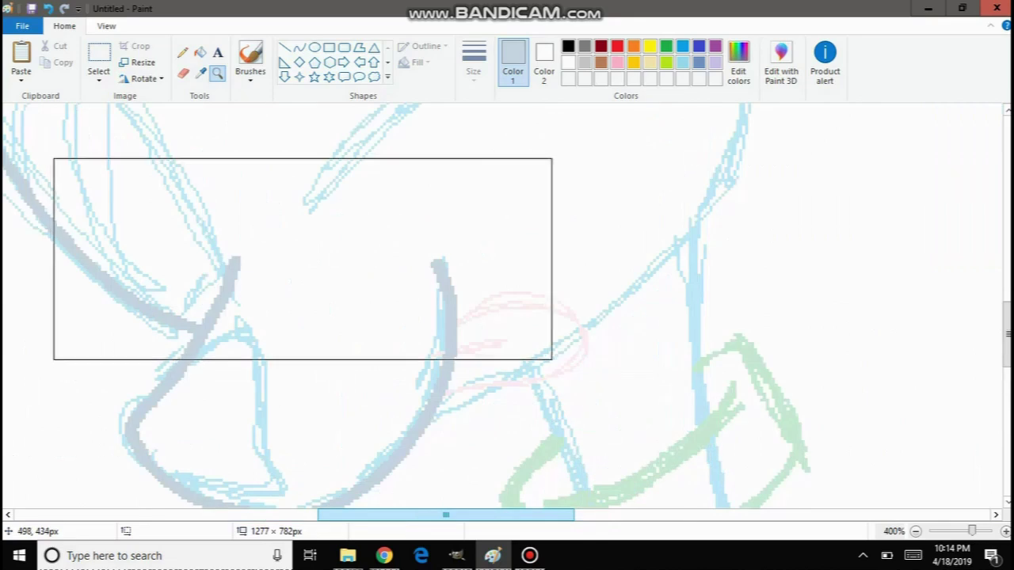
right_click(302, 259)
right_click(277, 255)
click(338, 263)
click(389, 236)
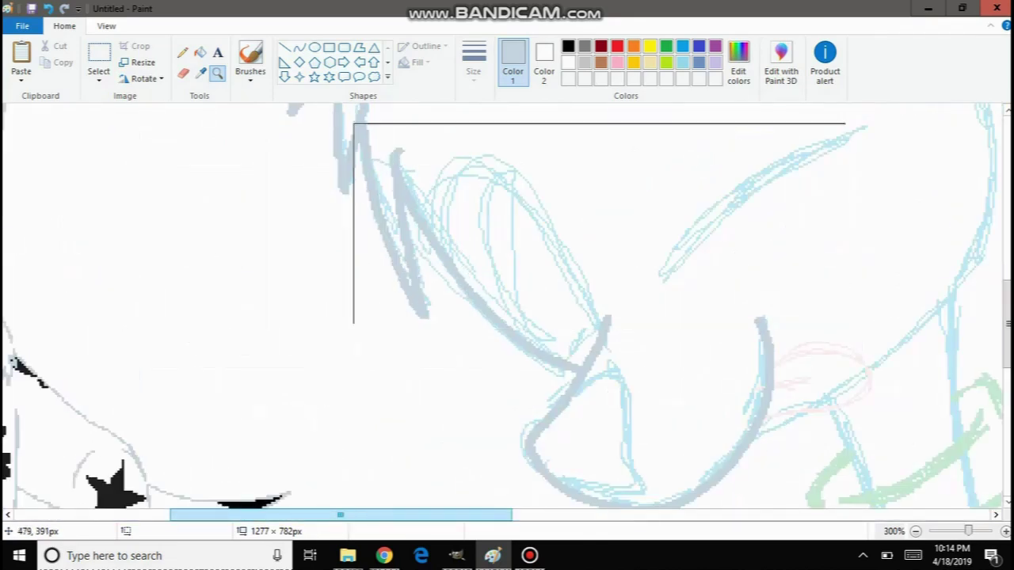
right_click(681, 277)
click(479, 336)
Switch to Chrome to look over the YouTube page of the Lighthouse song and return to Paint.
click(385, 556)
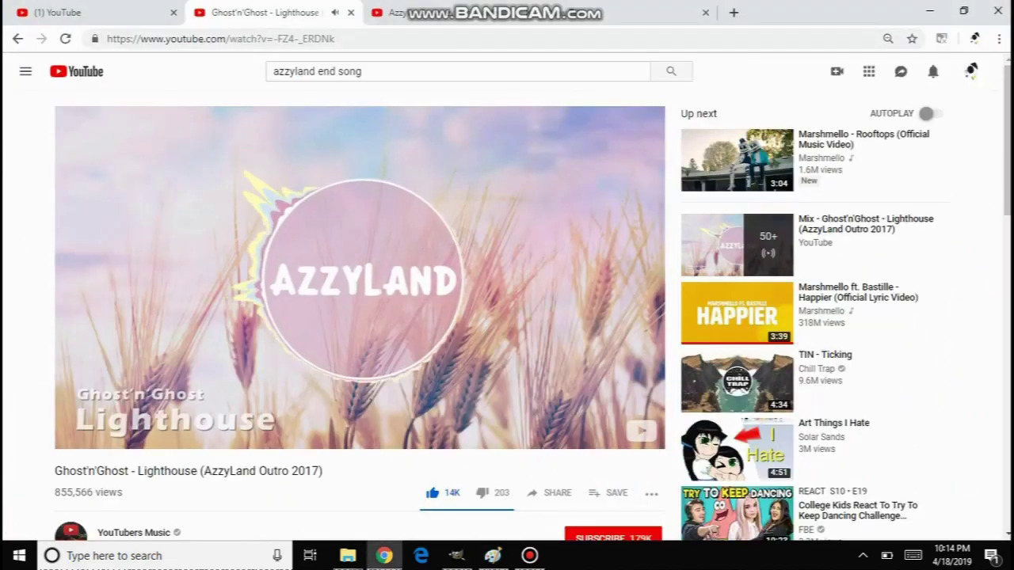
scroll(506, 317, down, 5)
scroll(360, 272, up, 5)
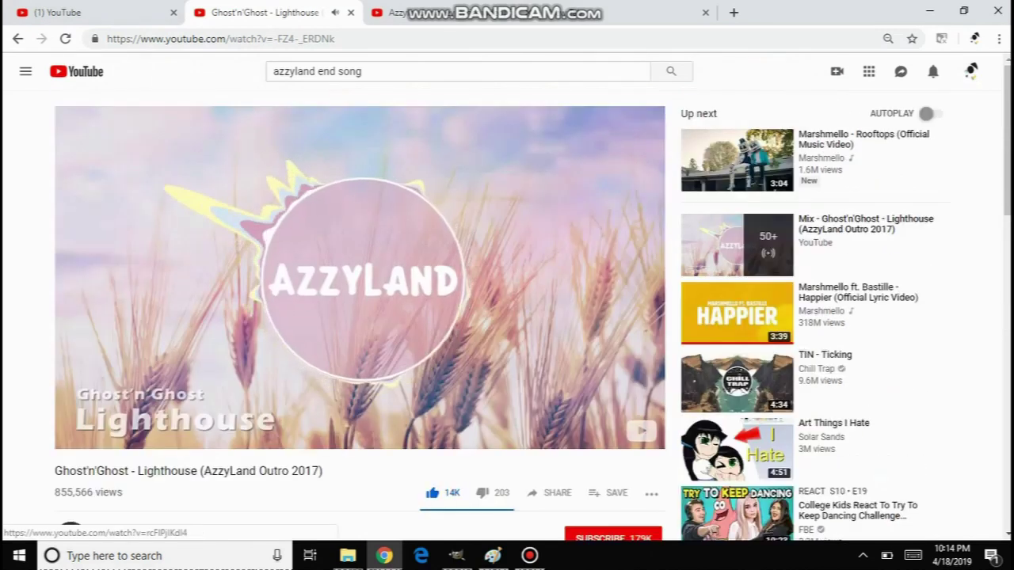
click(493, 556)
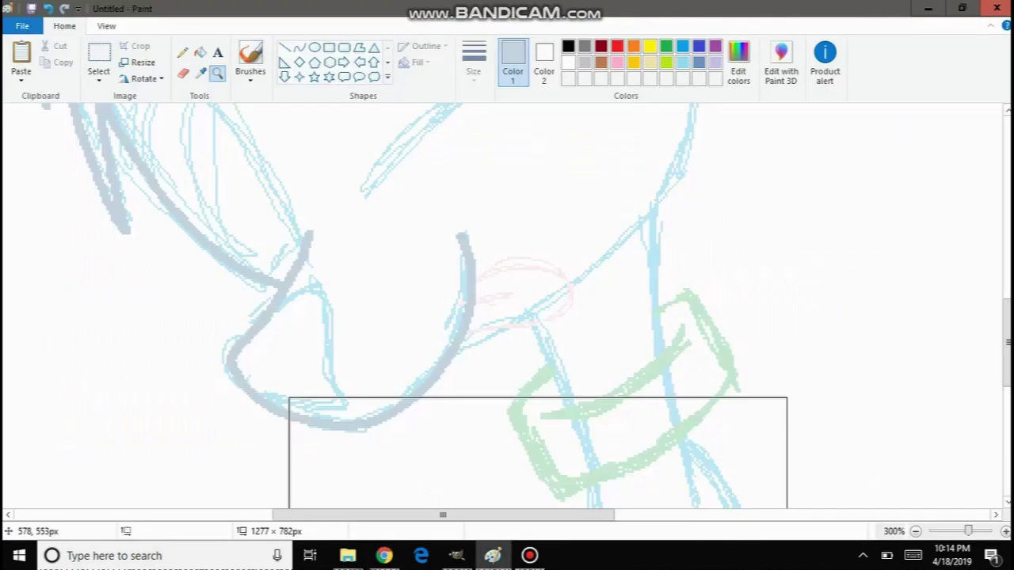
Trace the back of the head with the grey-blue Pencil from under the ear down along the jaw to the muzzle.
scroll(529, 337, up, 2)
scroll(523, 333, down, 1)
right_click(458, 292)
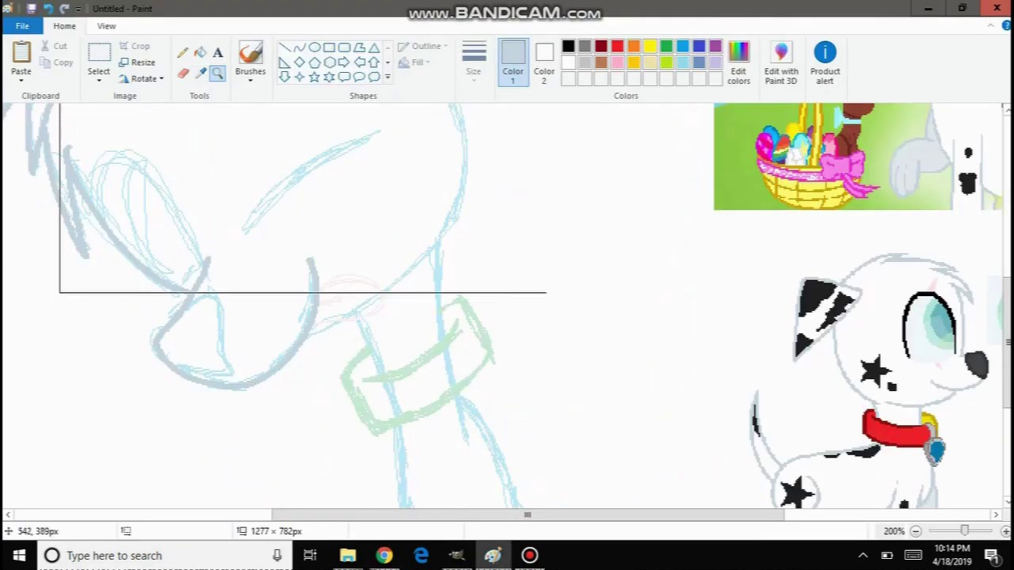
click(383, 234)
scroll(377, 235, up, 4)
right_click(227, 204)
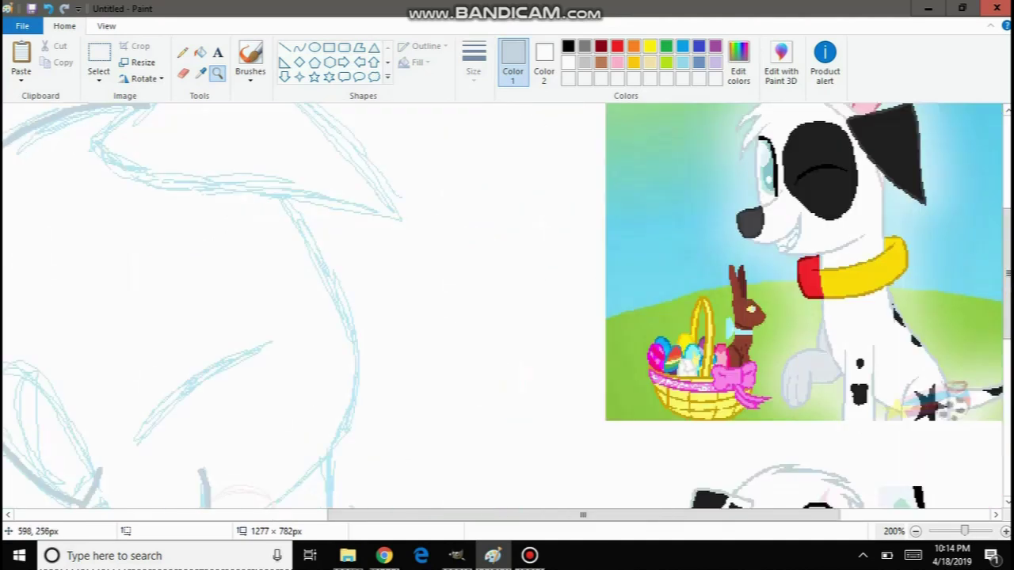
scroll(236, 253, down, 2)
scroll(237, 260, up, 1)
drag(1007, 315, 1007, 313)
scroll(507, 306, up, 1)
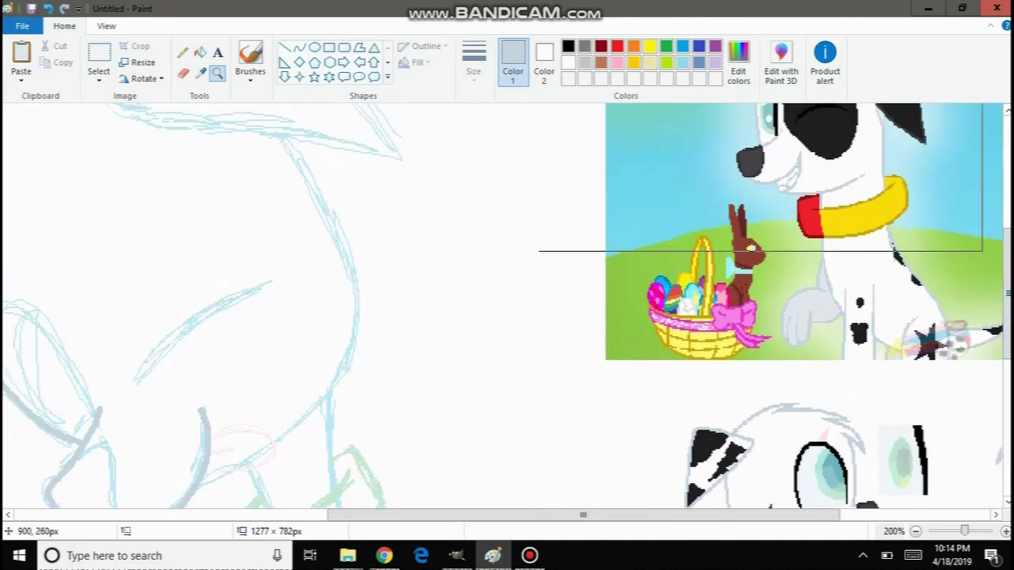
click(183, 52)
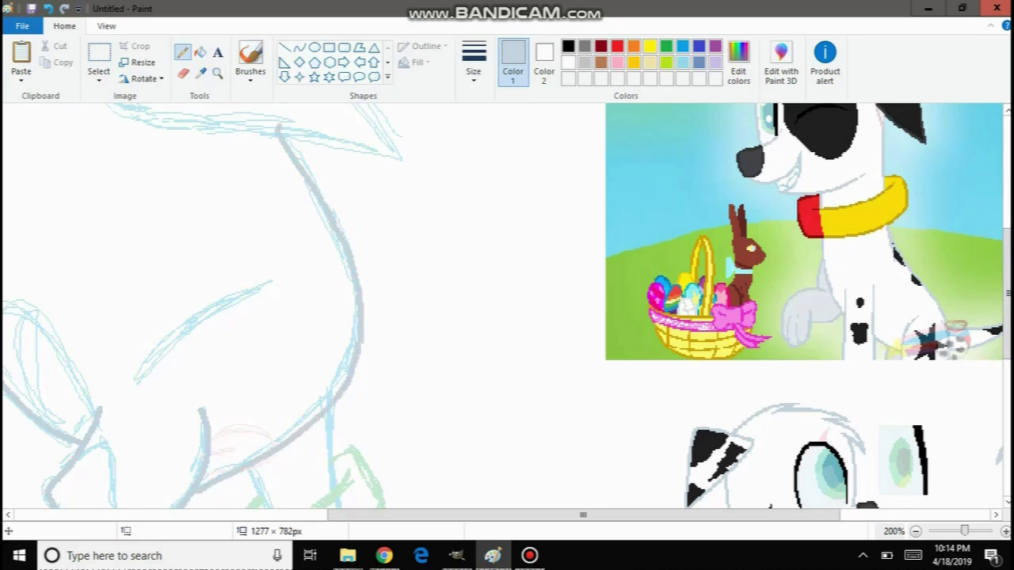
key(ctrl+z)
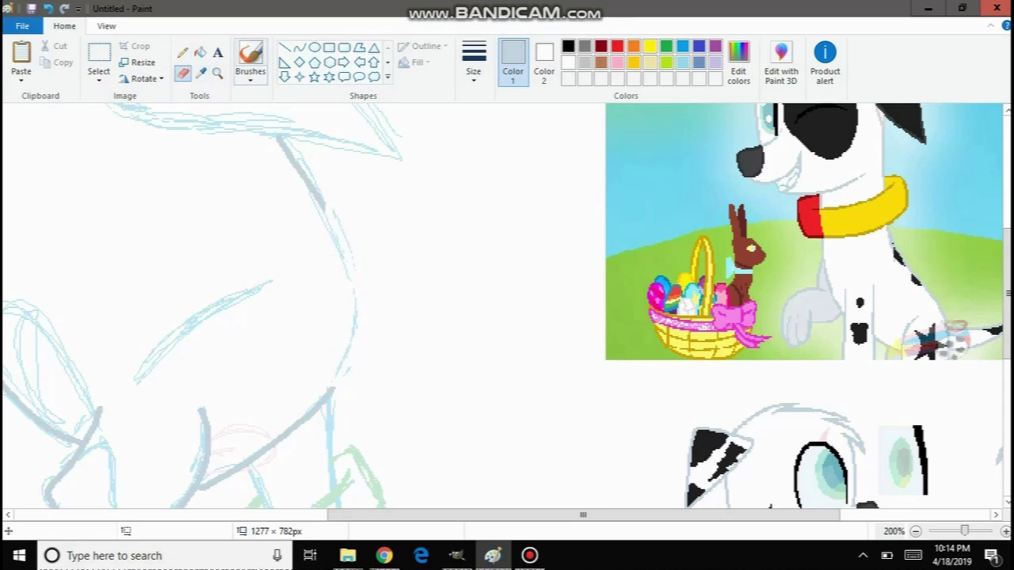
Erase the end of the grey-blue jaw line where it meets the muzzle curve.
click(218, 74)
click(388, 447)
click(392, 444)
click(467, 238)
click(472, 237)
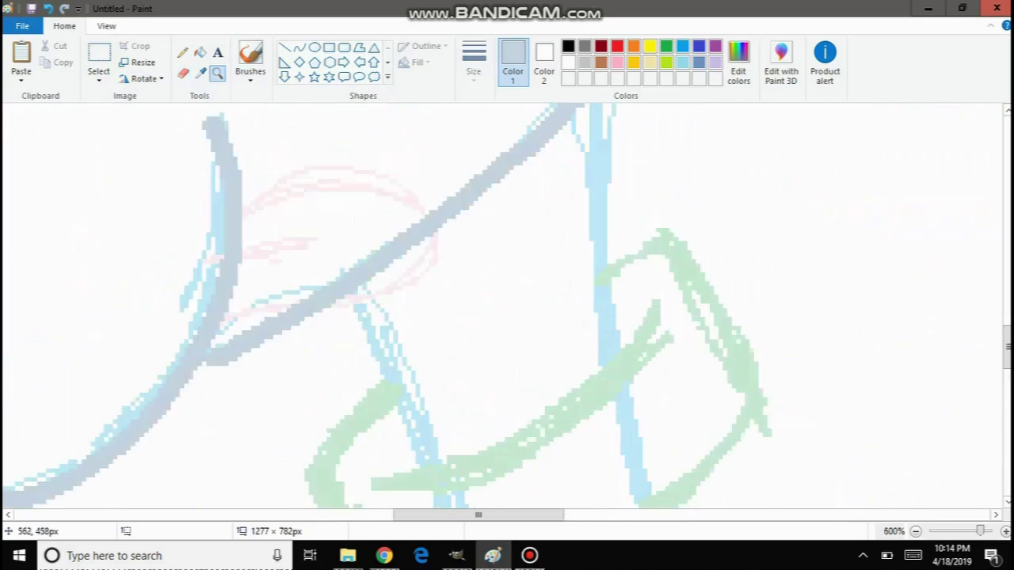
click(478, 293)
click(485, 317)
click(183, 74)
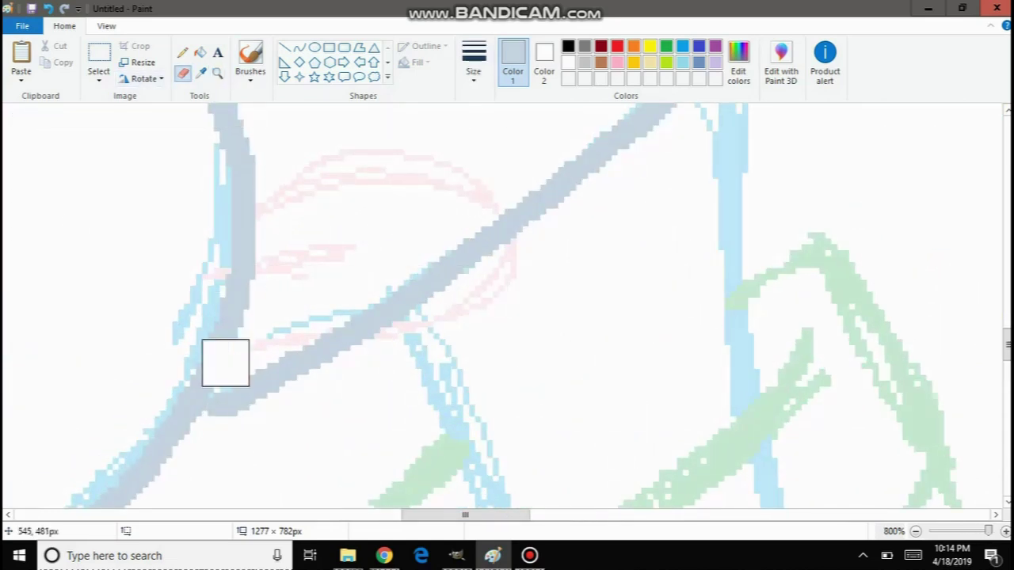
drag(238, 428, 278, 386)
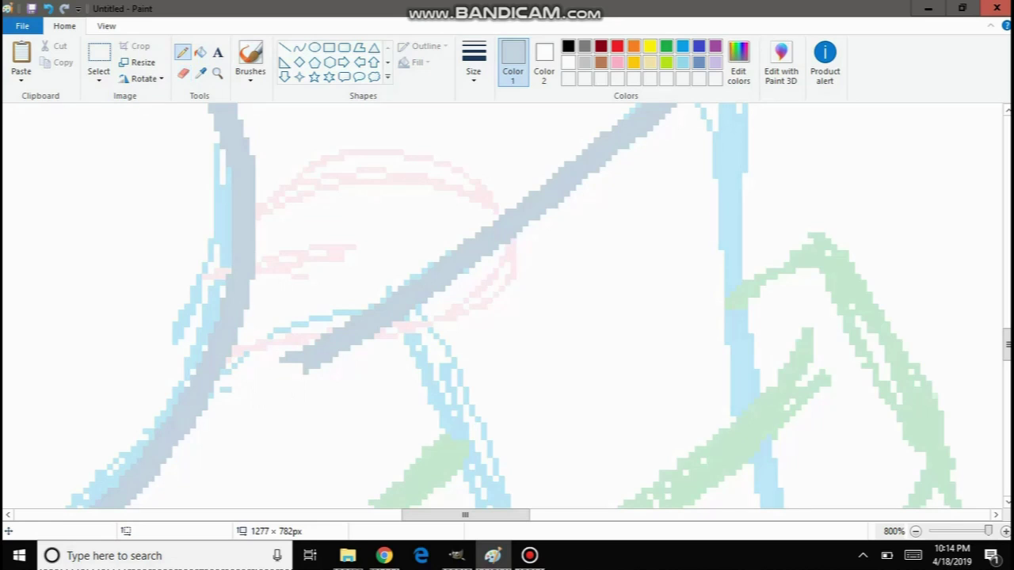
Redraw the end of the jaw line with the grey-blue Pencil so it joins the muzzle curve smoothly.
drag(198, 412, 303, 361)
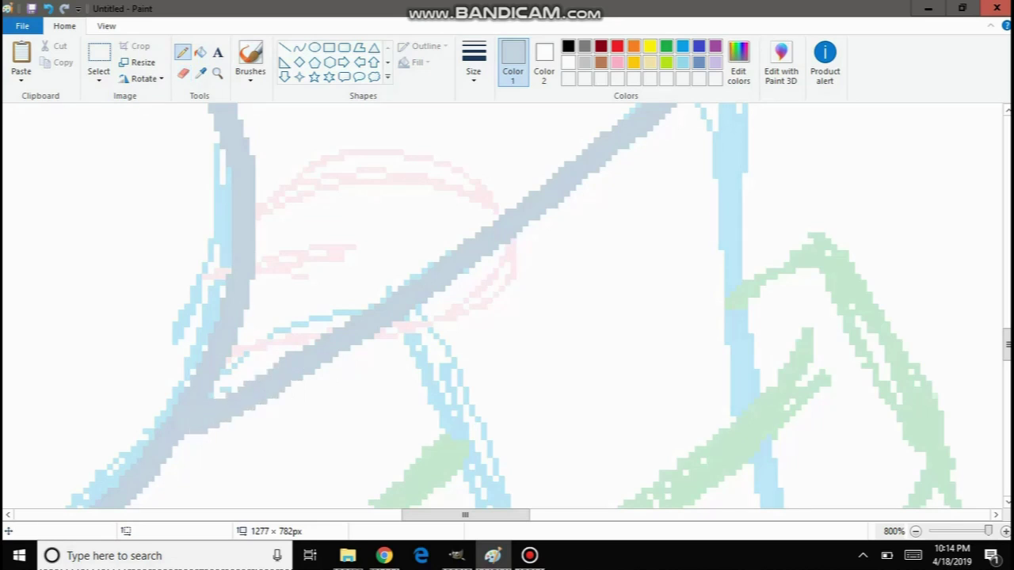
key(ctrl+z)
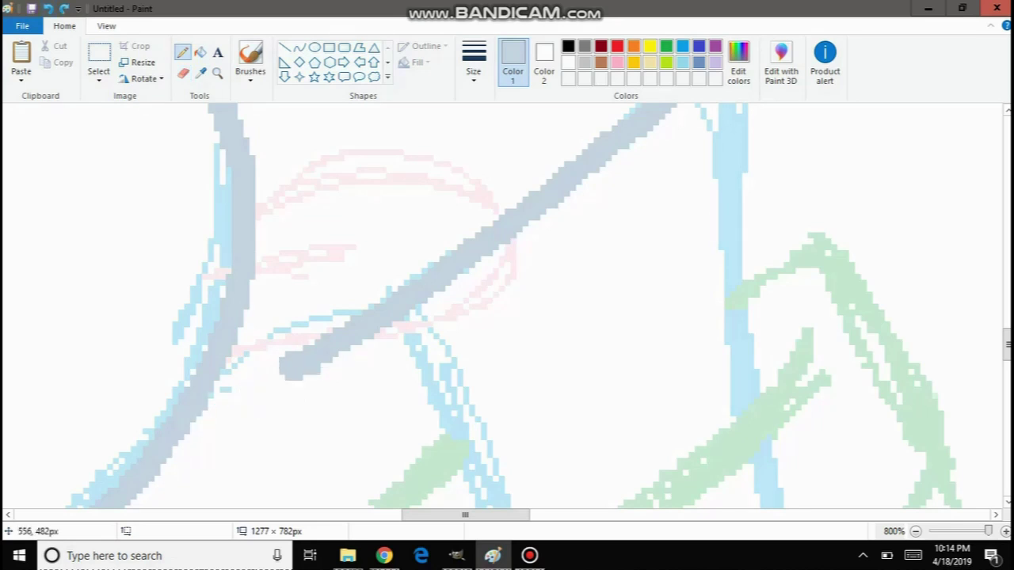
drag(300, 362, 217, 401)
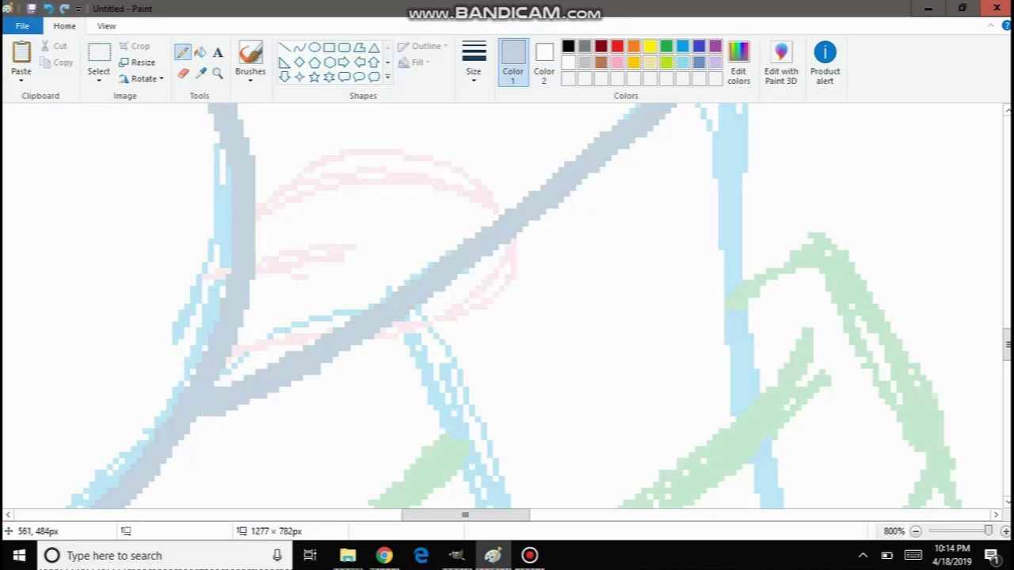
scroll(507, 306, up, 10)
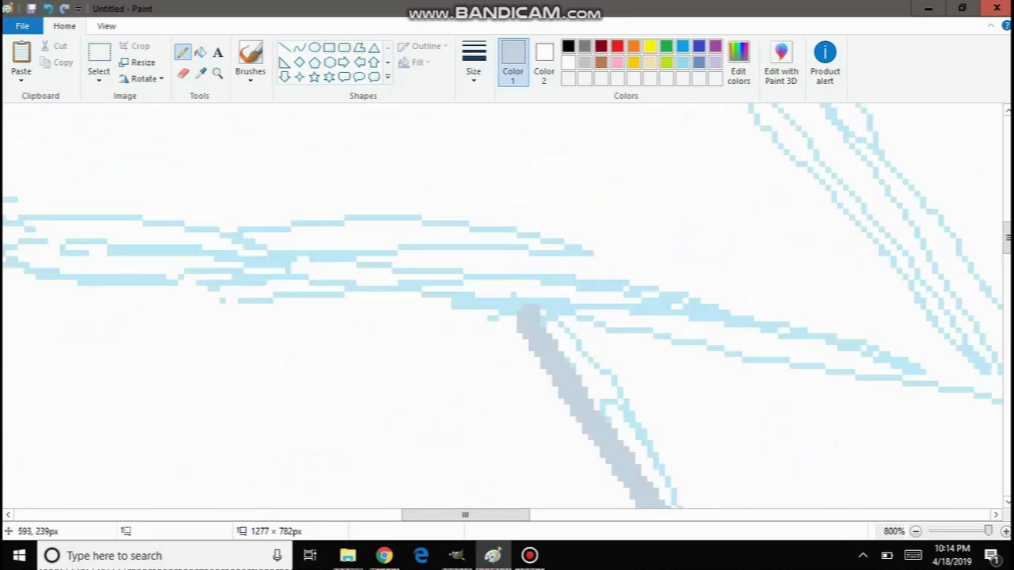
scroll(507, 305, up, 5)
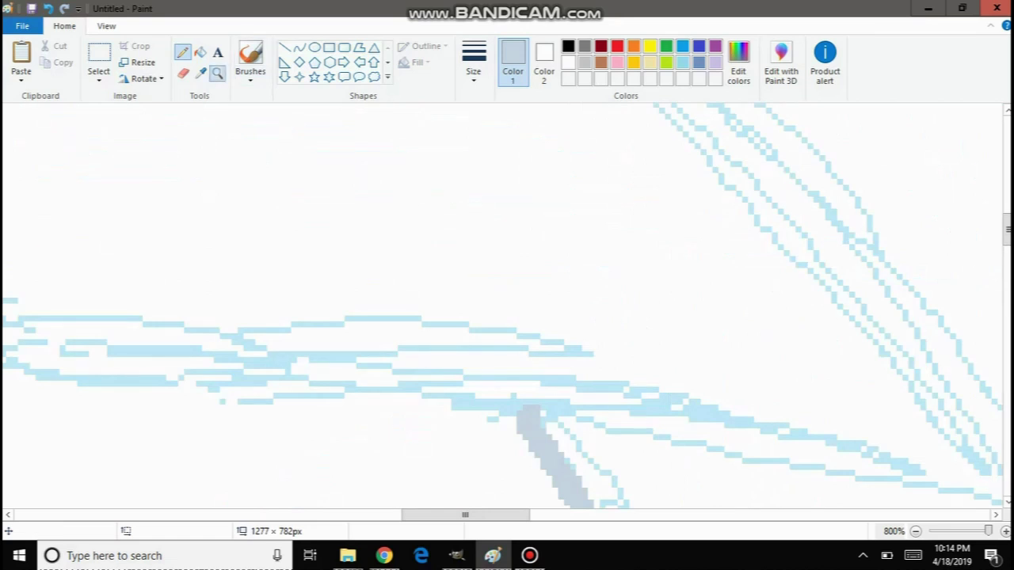
Draw a grey-blue Curve about 126 px tall from the end of the head line to the jaw line, bent outward along the sketched cheek.
click(217, 74)
right_click(203, 112)
right_click(200, 112)
right_click(199, 134)
right_click(202, 165)
right_click(212, 198)
right_click(237, 269)
click(226, 327)
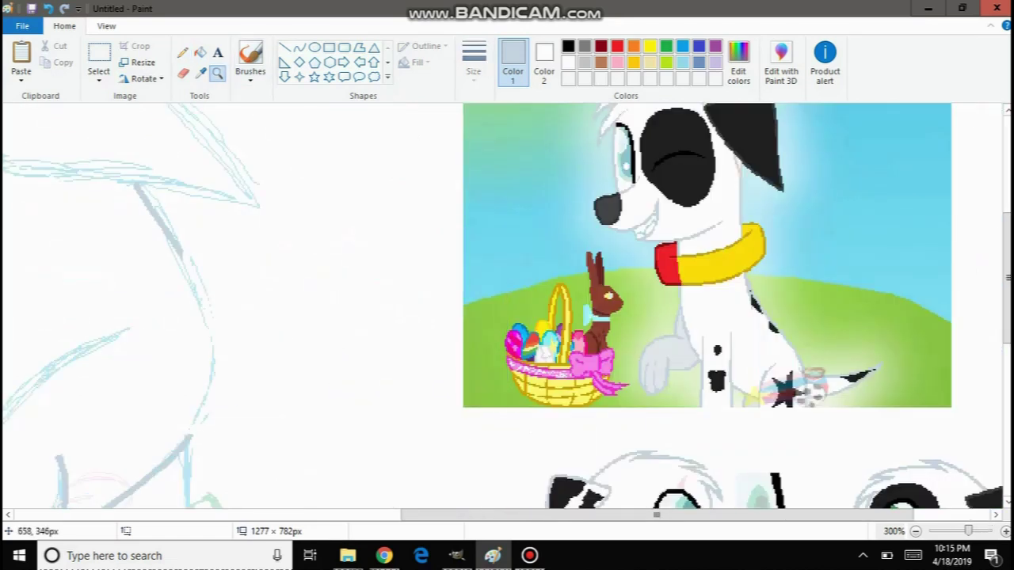
click(299, 47)
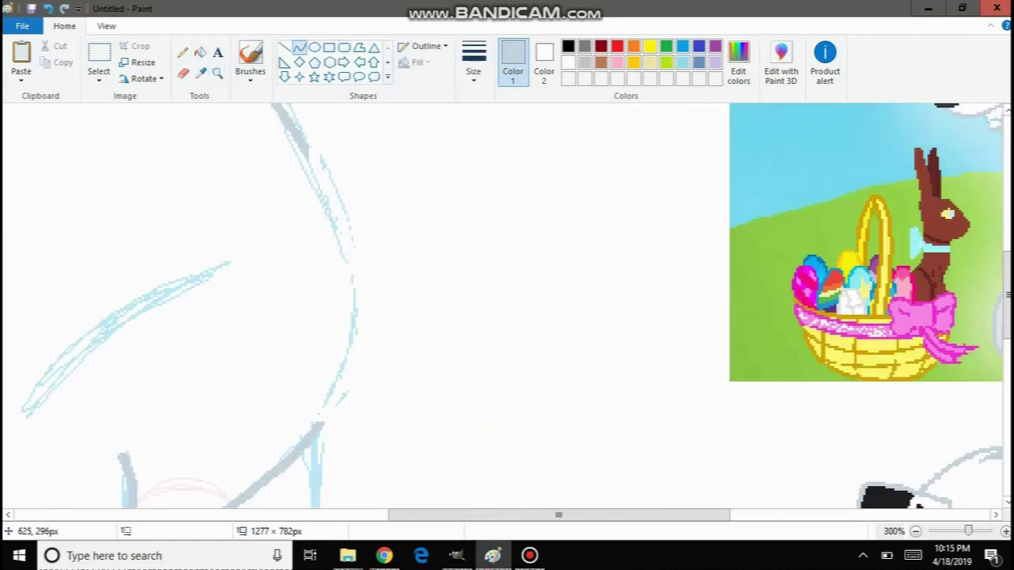
mouse_move(307, 152)
mouse_down()
mouse_move(328, 398)
mouse_move(320, 427)
mouse_up()
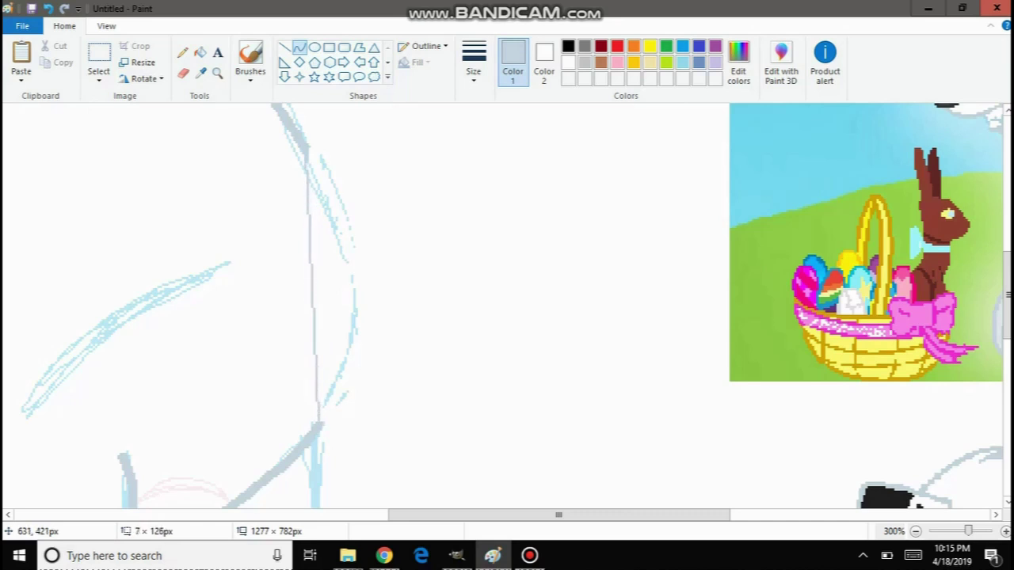
mouse_move(376, 238)
mouse_down()
mouse_move(394, 221)
mouse_move(354, 196)
mouse_move(344, 204)
mouse_up()
mouse_move(342, 357)
mouse_down()
mouse_move(367, 385)
mouse_move(387, 320)
mouse_move(408, 353)
mouse_move(428, 348)
mouse_up()
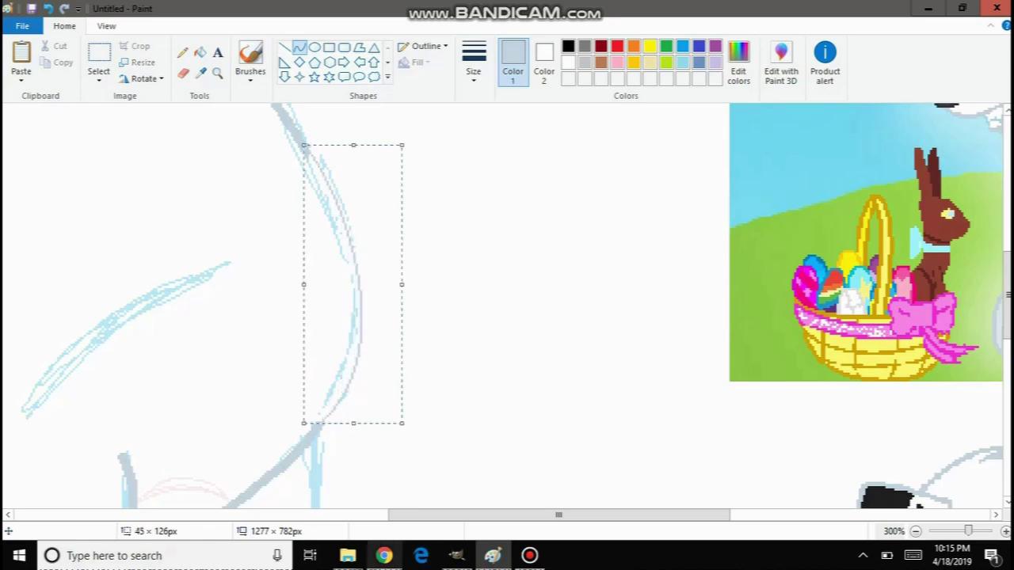
Switch to Chrome to look at the YouTube page of the Lighthouse song and return to Paint.
click(384, 556)
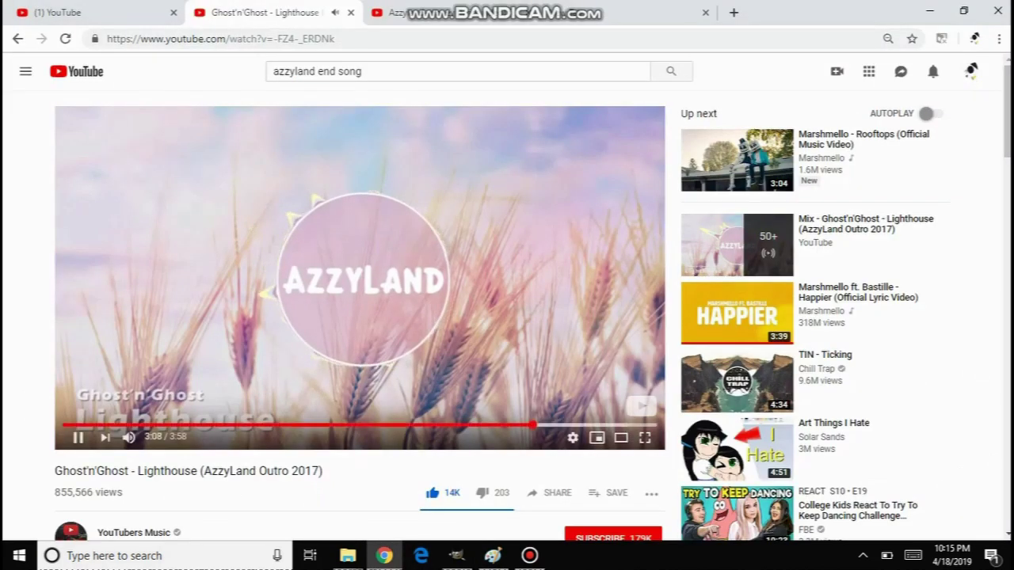
scroll(737, 443, down, 2)
scroll(737, 444, up, 2)
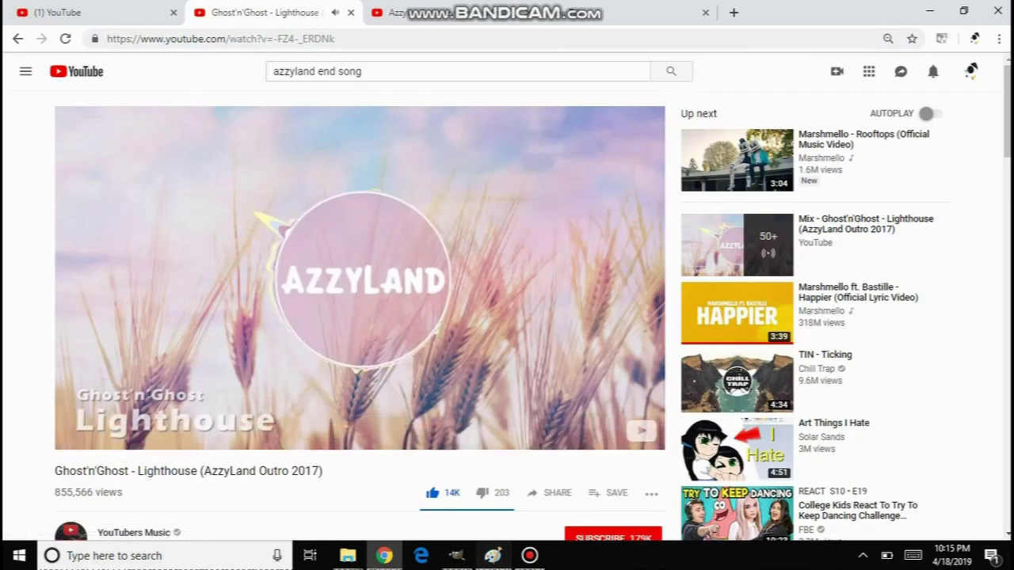
key(alt+Tab)
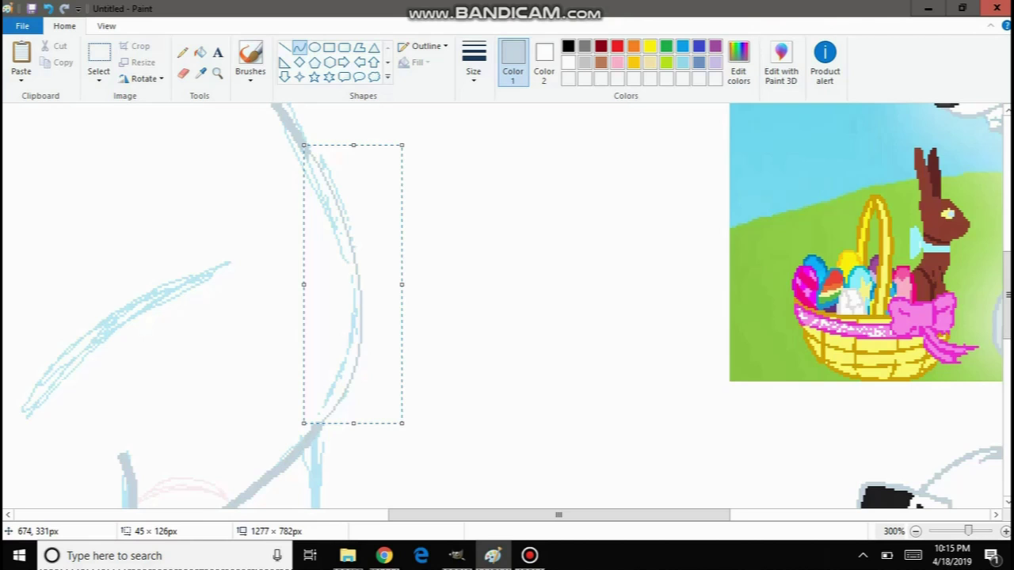
Thicken the cheek curve to match the outline, then shift and stretch it until it meets the head and jaw lines.
key(ctrl+plus)
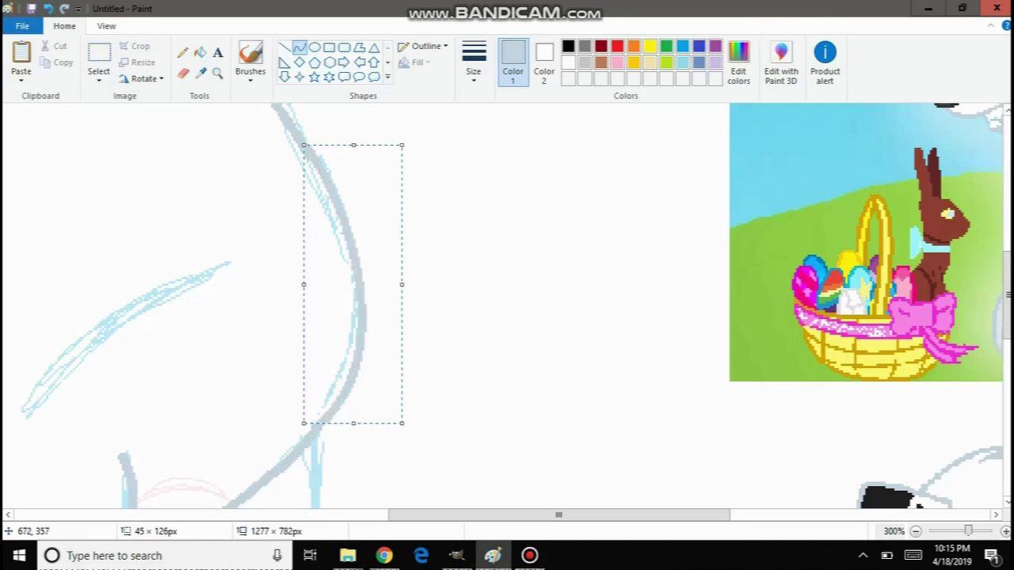
drag(363, 285, 358, 290)
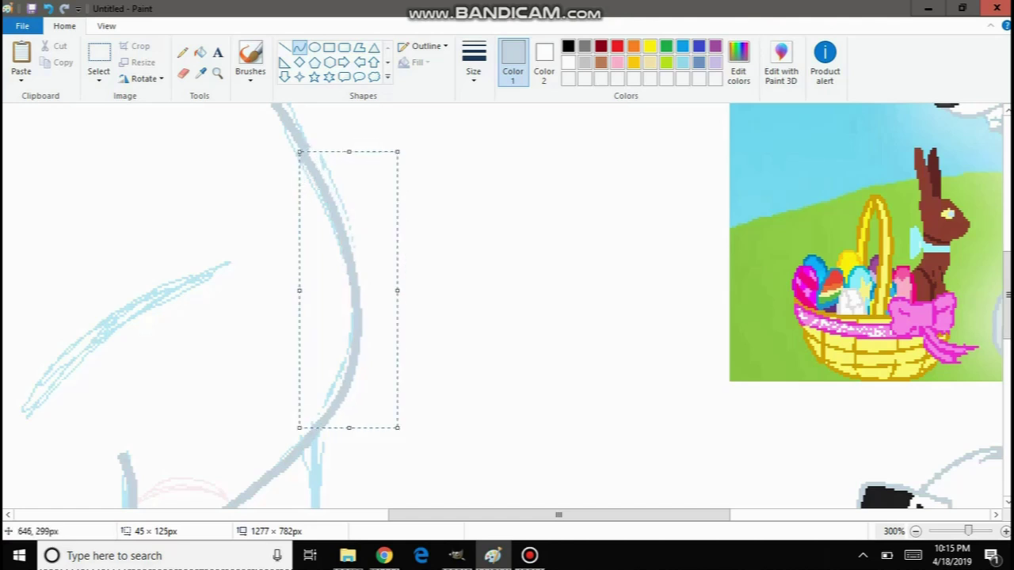
drag(349, 150, 351, 141)
click(473, 240)
Draw the front of the neck as a grey-blue Curve about 112 px tall from the jaw through the collar, nudged onto the jaw line.
scroll(373, 229, down, 9)
scroll(396, 292, up, 6)
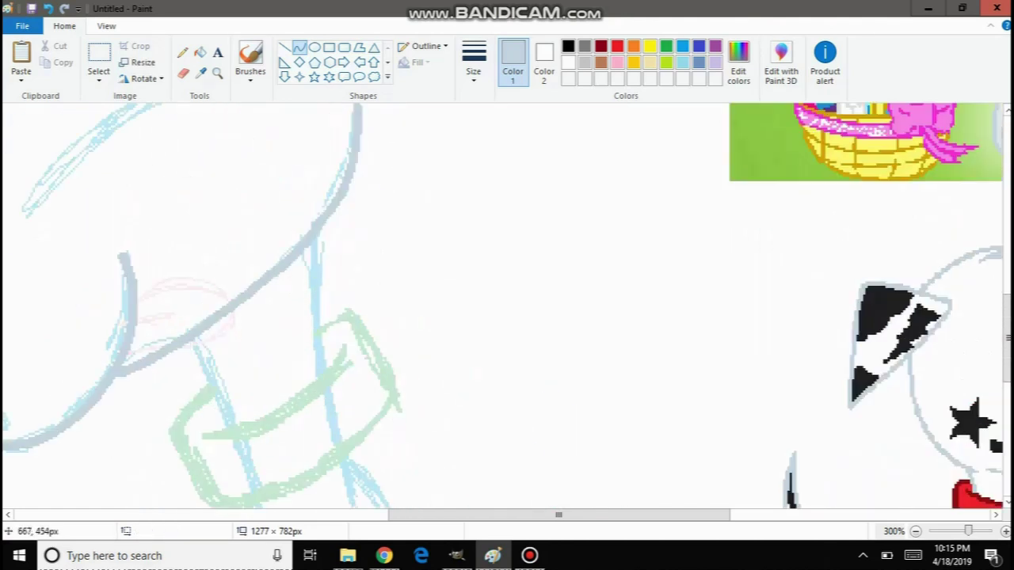
scroll(503, 307, down, 3)
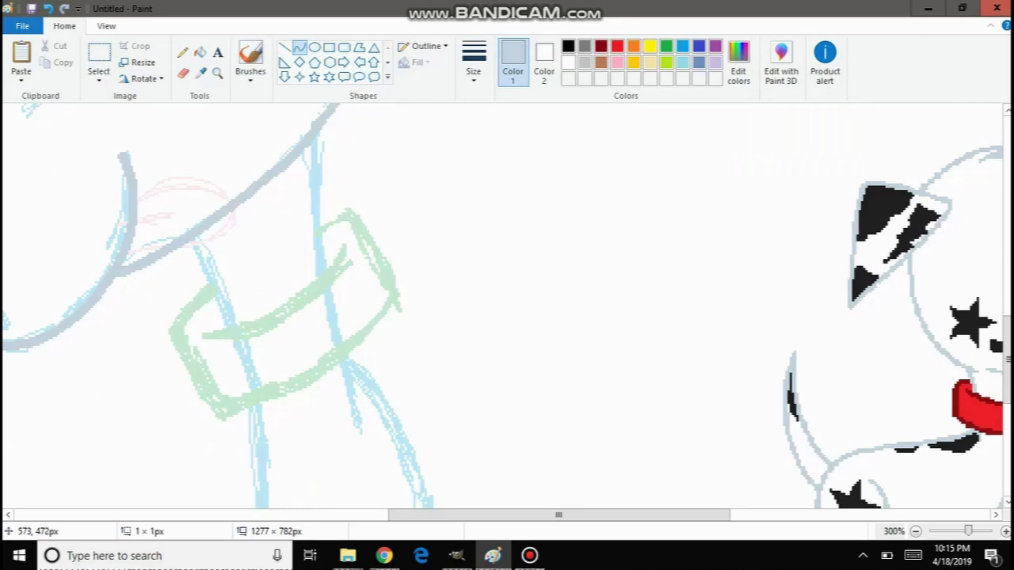
scroll(233, 369, down, 5)
drag(183, 217, 231, 200)
scroll(265, 299, up, 3)
drag(261, 285, 259, 357)
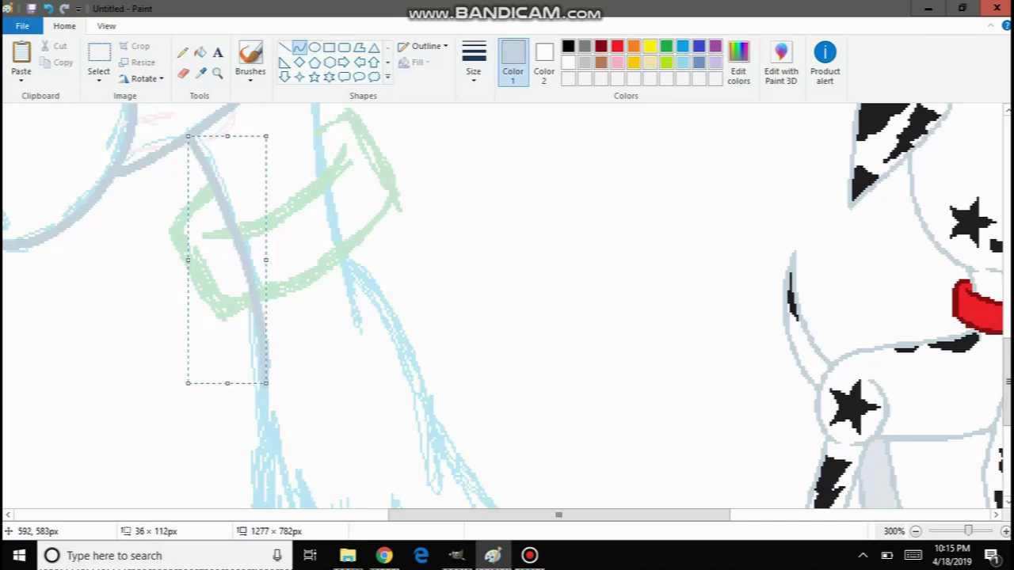
drag(263, 255, 239, 279)
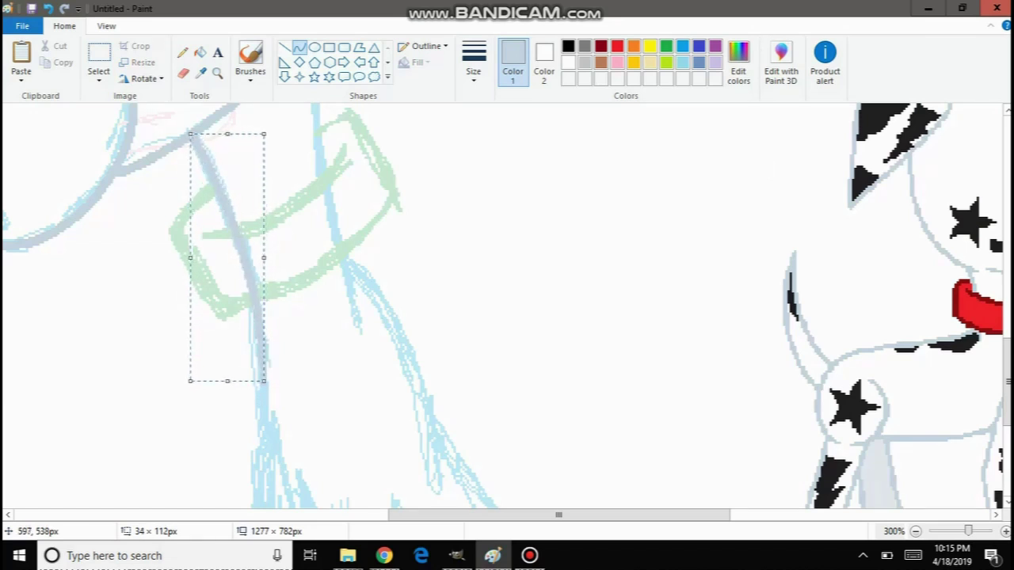
click(509, 266)
Draw the back of the neck as a thick grey-blue Curve about 136 px tall from the jaw corner down through the collar.
scroll(475, 262, down, 3)
scroll(222, 143, up, 4)
scroll(507, 305, up, 3)
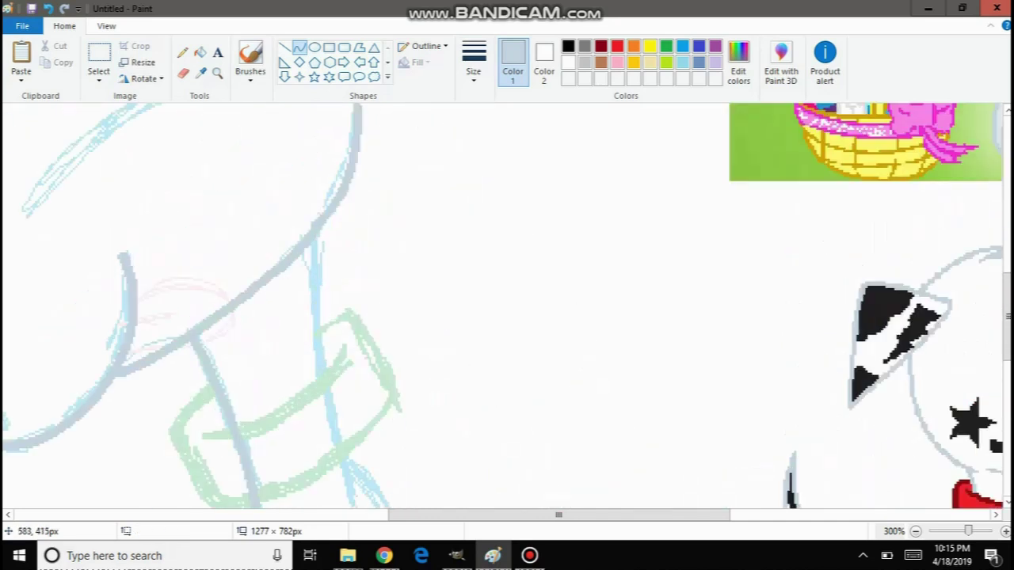
scroll(507, 305, down, 3)
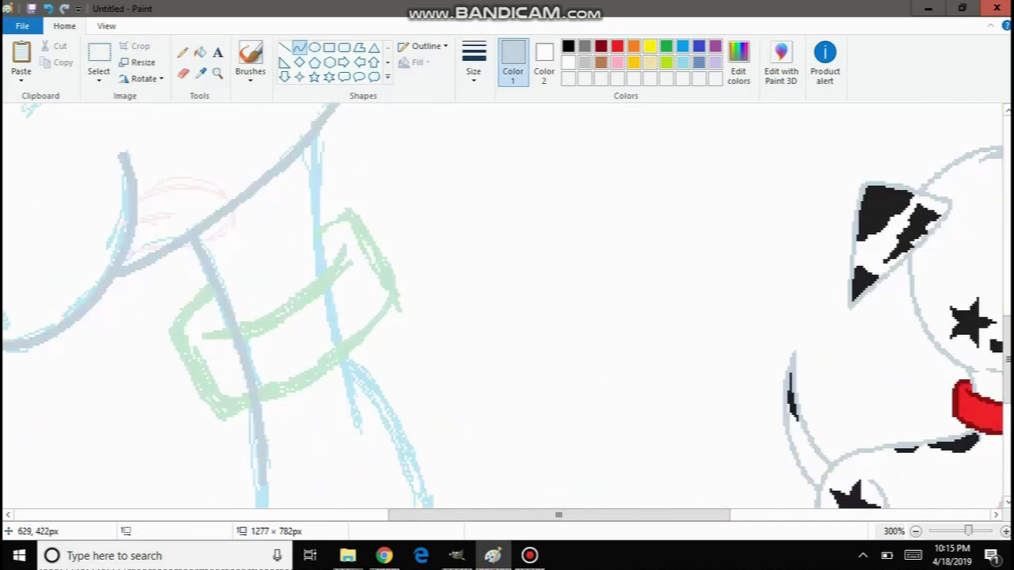
drag(316, 124, 359, 427)
drag(331, 313, 313, 248)
click(474, 63)
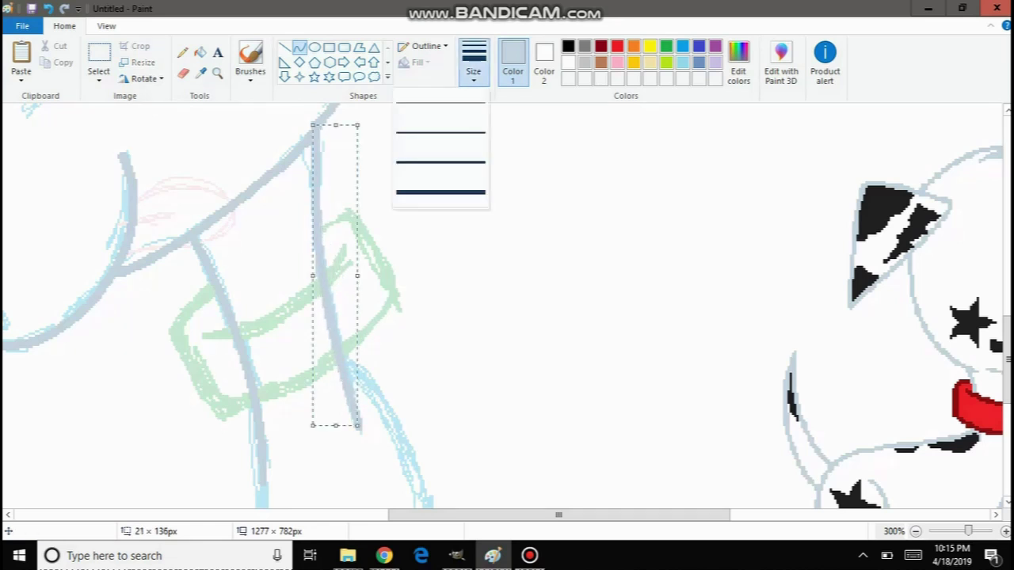
click(441, 163)
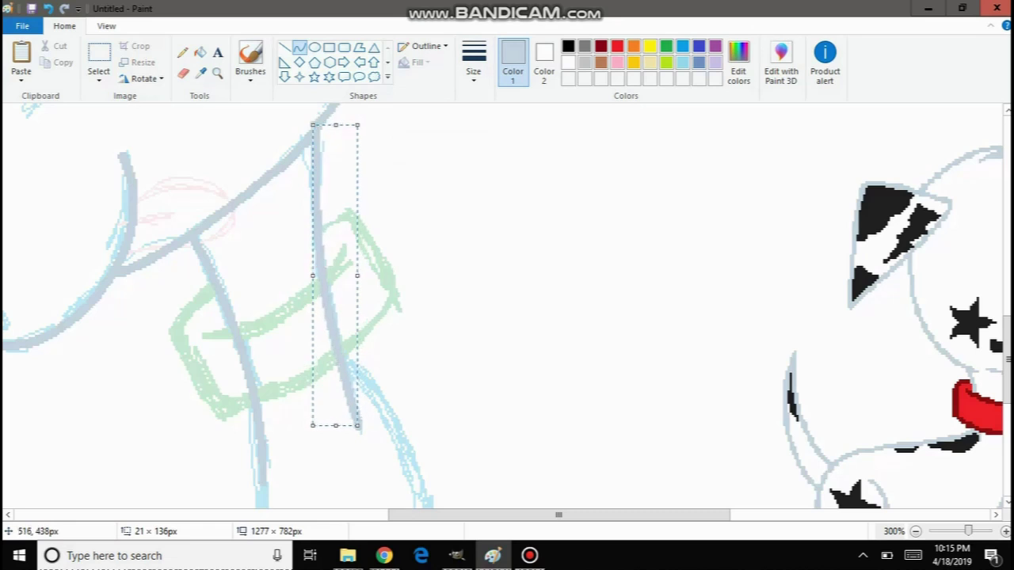
click(62, 165)
Try to reshape the upper end of the muzzle curve with the Curve tool.
scroll(188, 184, up, 2)
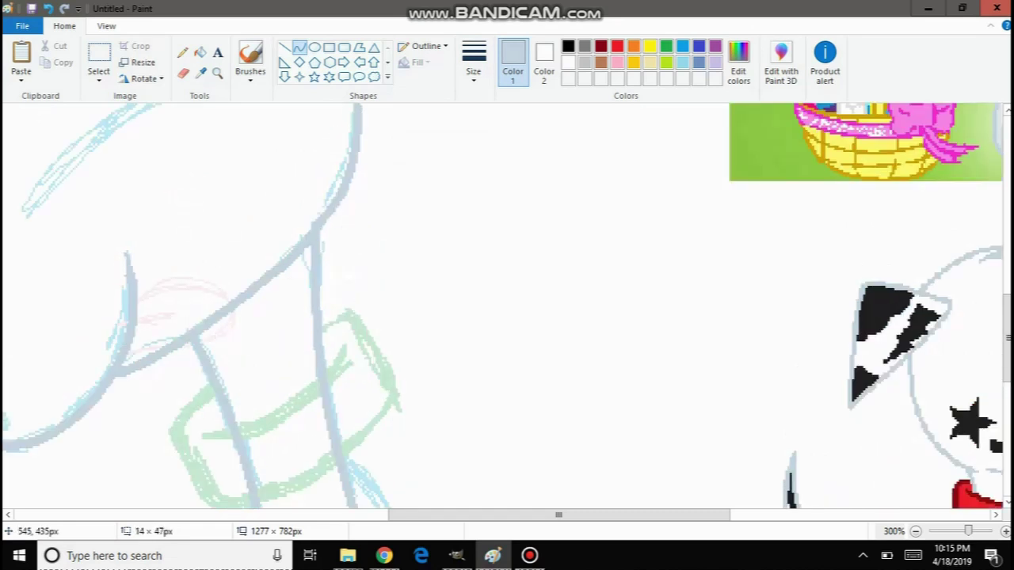
drag(127, 259, 143, 340)
Switch to Chrome, open the Marshmello ft. Bastille Happier lyric video on YouTube and return to Paint.
click(383, 555)
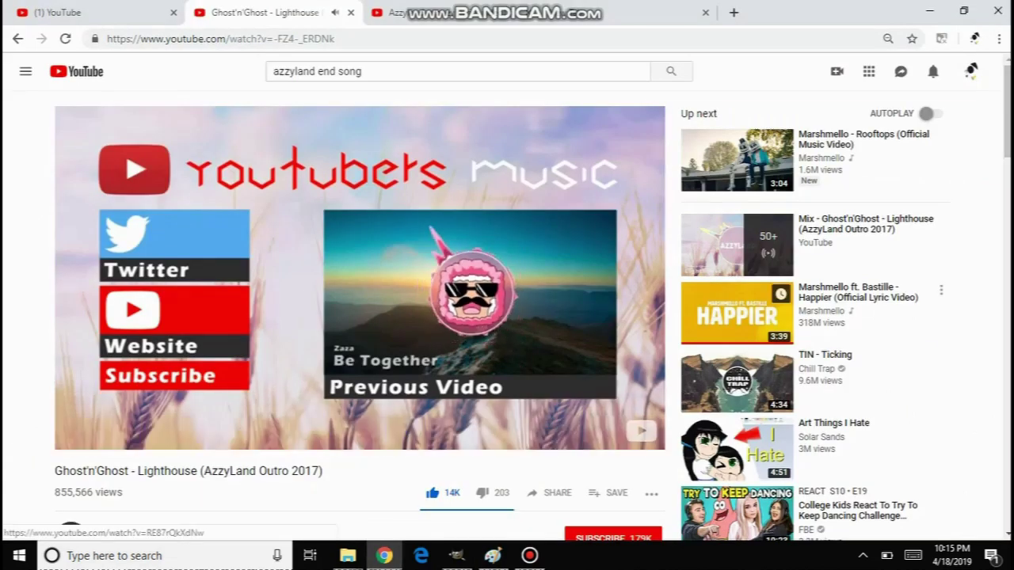
click(470, 340)
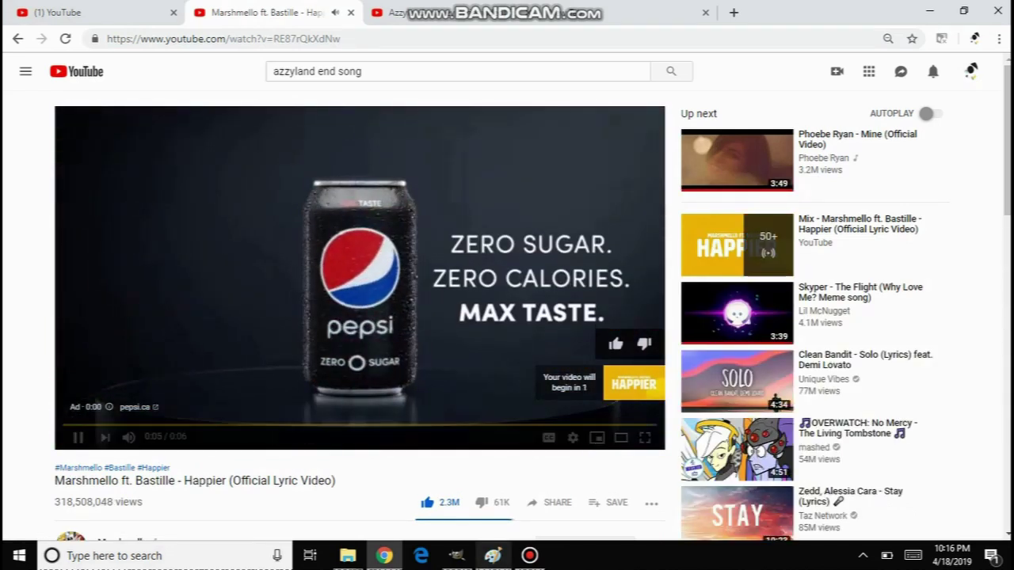
click(493, 555)
Extend the front neck line down the chest with the grey-blue Pencil and trace the first pointed fur tuft.
scroll(507, 305, up, 3)
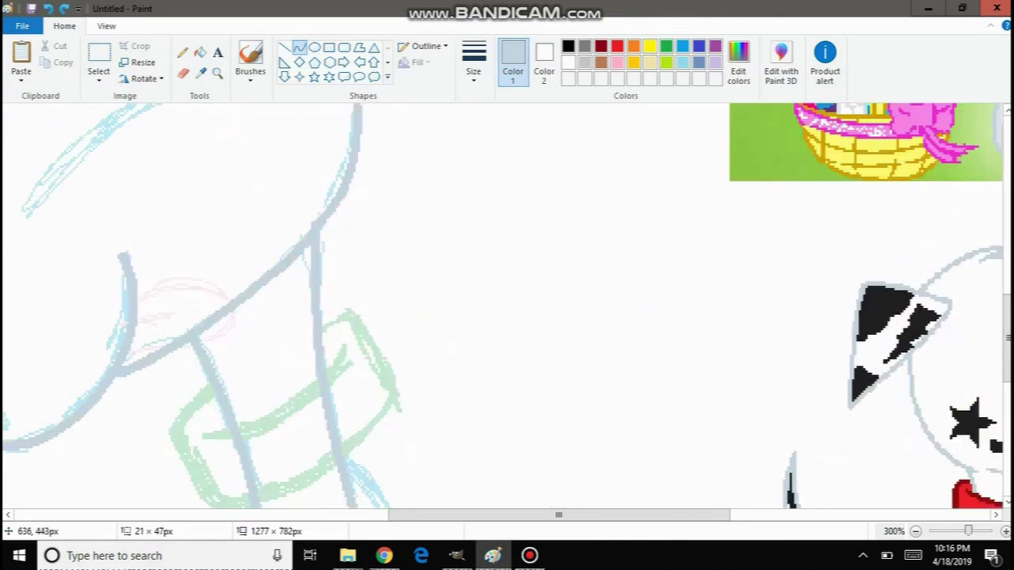
scroll(507, 305, up, 5)
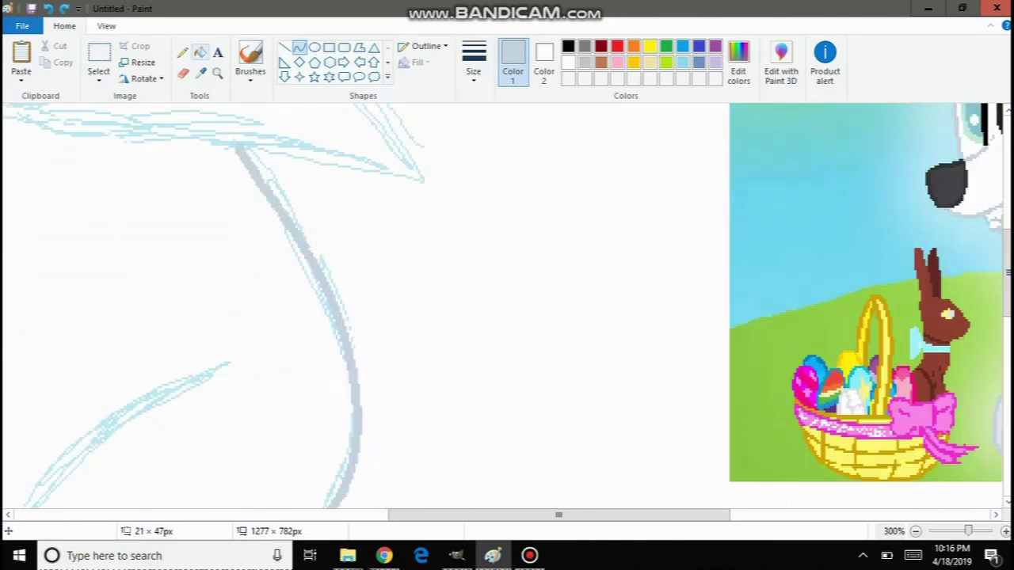
click(218, 73)
right_click(212, 202)
right_click(222, 230)
click(546, 283)
scroll(380, 286, down, 3)
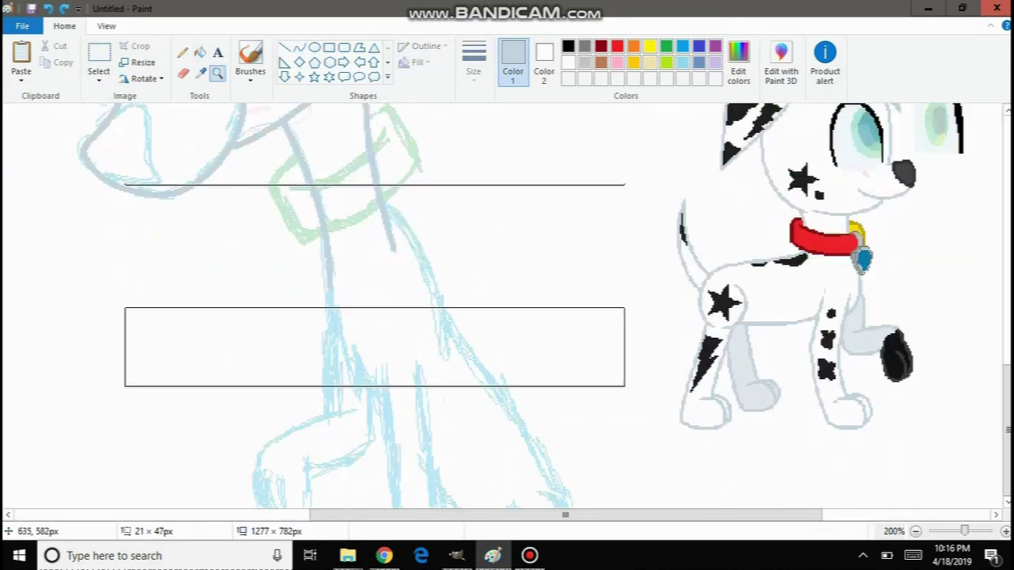
scroll(375, 285, down, 1)
click(374, 273)
click(360, 257)
click(317, 244)
click(297, 239)
scroll(286, 230, down, 3)
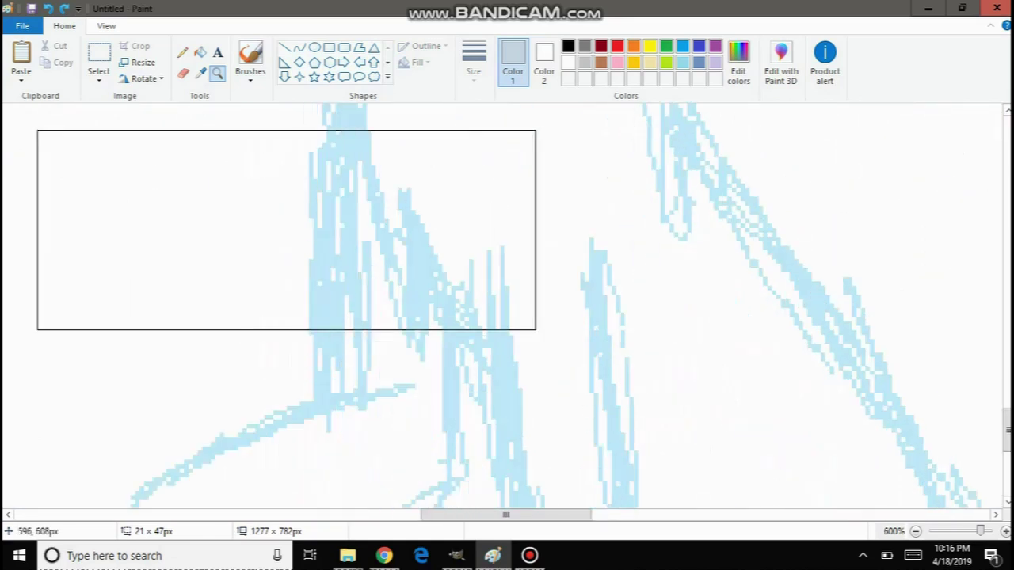
scroll(286, 230, up, 2)
click(182, 52)
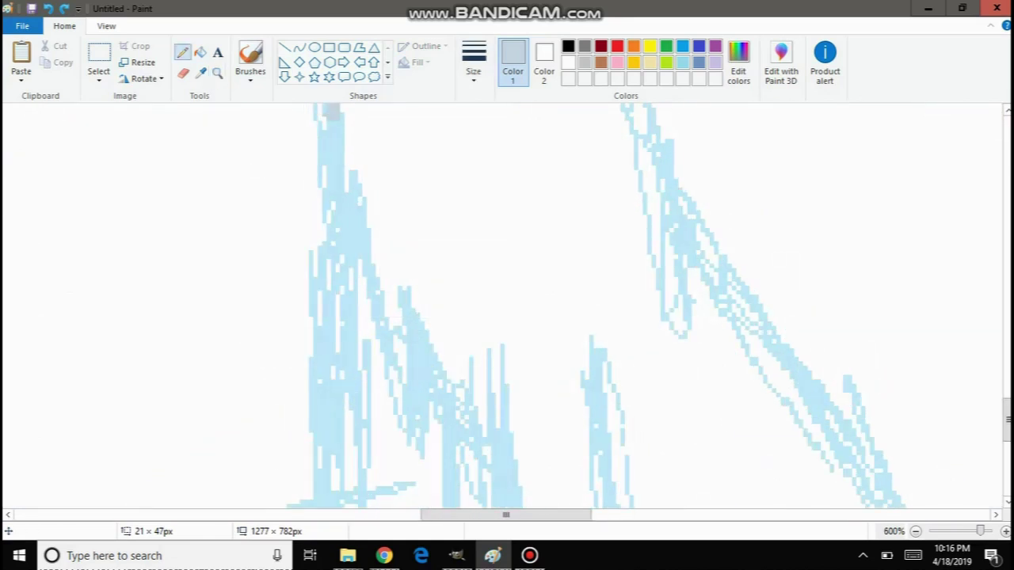
mouse_move(340, 108)
mouse_down()
mouse_move(328, 194)
mouse_move(342, 313)
mouse_move(355, 208)
mouse_up()
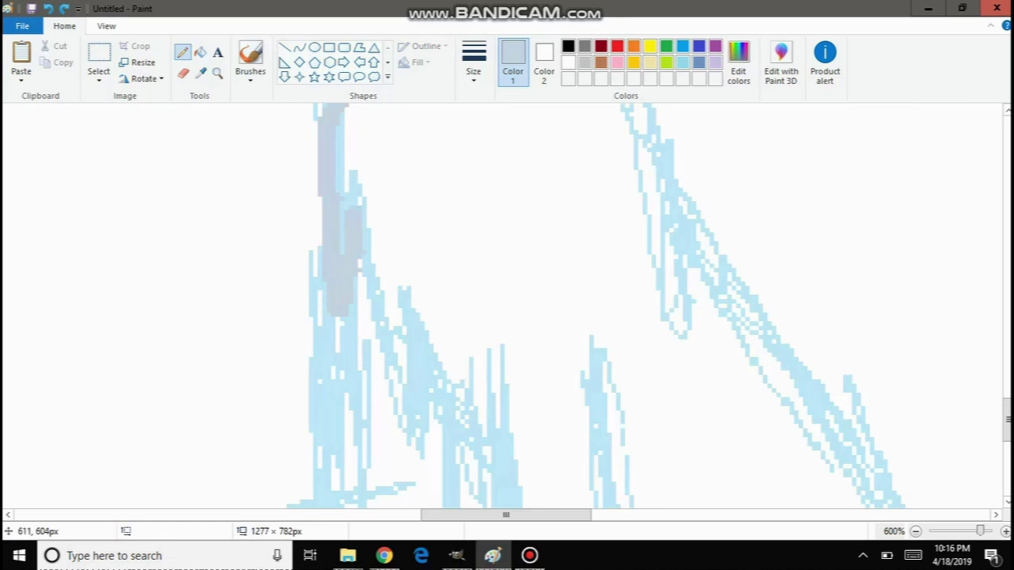
Try out Pencil strokes for the two lower chest fur tufts and undo them.
mouse_move(364, 253)
mouse_down()
mouse_move(377, 364)
mouse_move(419, 453)
mouse_move(401, 291)
mouse_move(487, 481)
mouse_up()
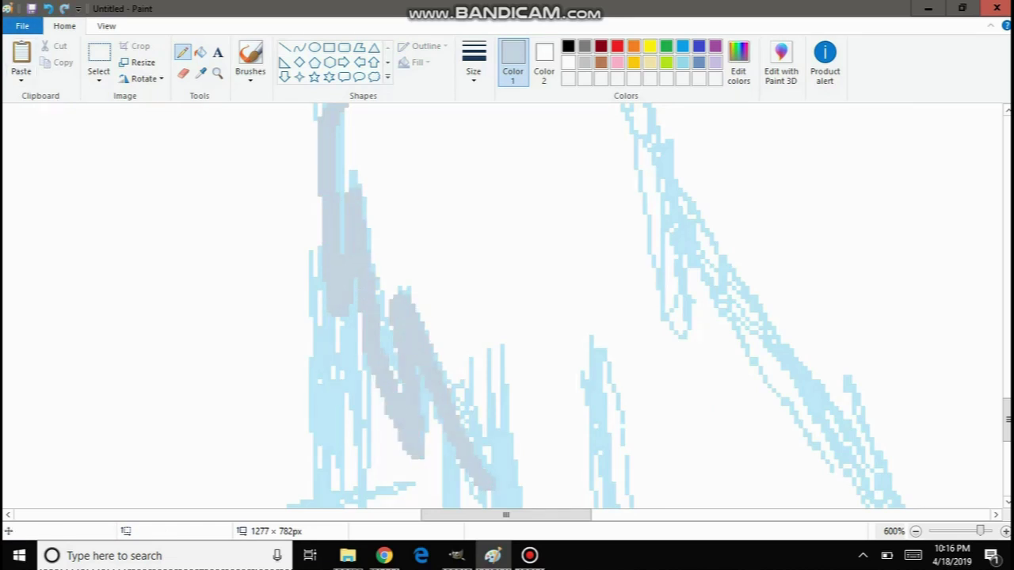
key(ctrl+z)
drag(353, 176, 424, 456)
mouse_move(405, 287)
mouse_down()
mouse_move(402, 326)
mouse_move(506, 491)
mouse_up()
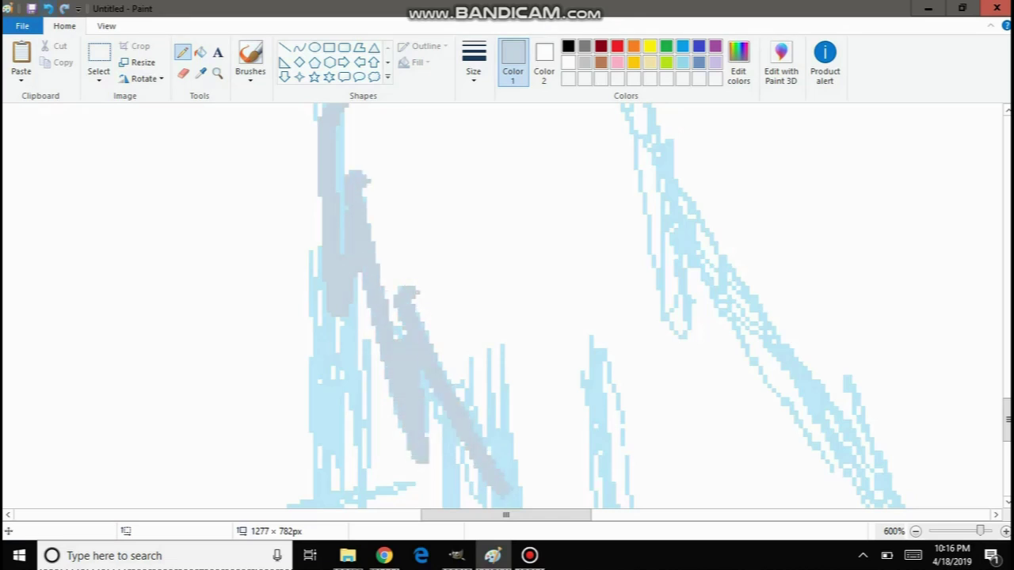
key(ctrl+z)
key(ctrl+z)
Trace the two lower chest fur tufts and the belly line from the front leg to the hind leg with the grey-blue Pencil.
mouse_move(349, 168)
mouse_down()
mouse_move(407, 455)
mouse_move(411, 358)
mouse_up()
mouse_move(395, 292)
mouse_down()
mouse_move(472, 488)
mouse_move(495, 447)
mouse_up()
scroll(502, 306, down, 5)
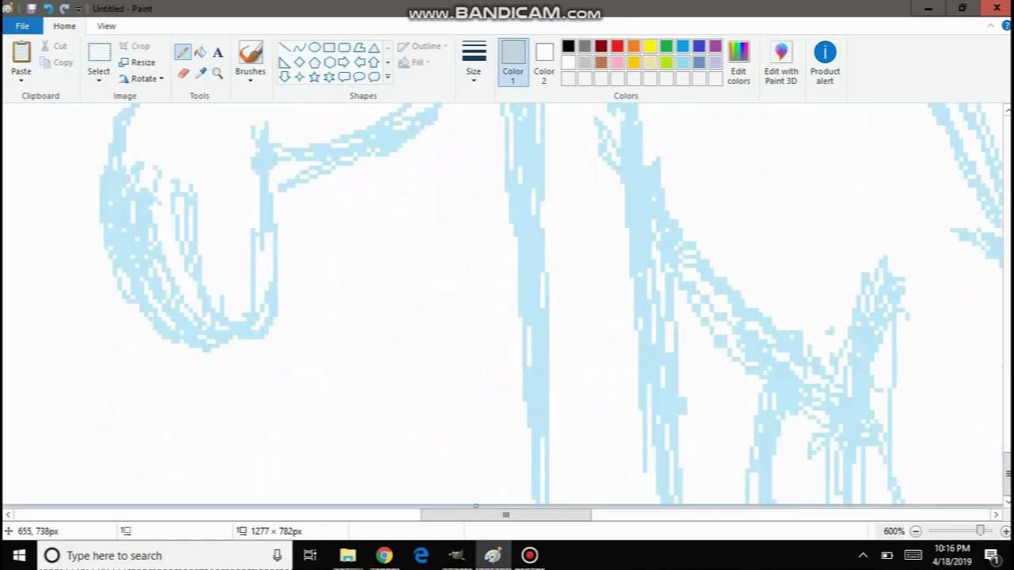
mouse_move(644, 220)
mouse_down()
mouse_move(703, 302)
mouse_move(844, 445)
mouse_up()
key(ctrl+z)
mouse_move(642, 219)
mouse_down()
mouse_move(717, 320)
mouse_move(846, 425)
mouse_up()
Trace the raised front leg's underside from the chest to the paw, and the chest edge down to the top of that leg.
scroll(730, 317, up, 6)
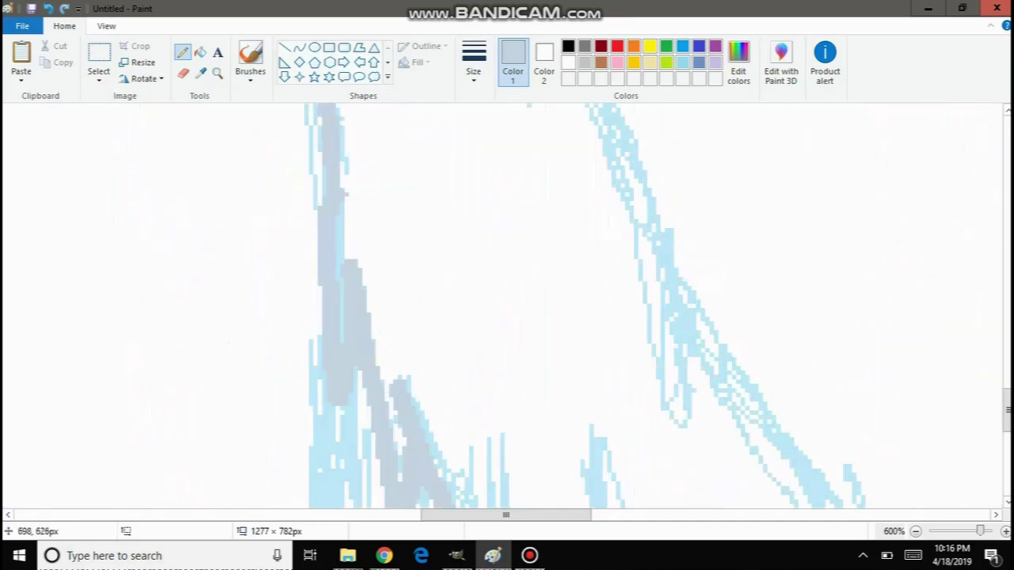
scroll(602, 301, down, 6)
scroll(507, 307, up, 3)
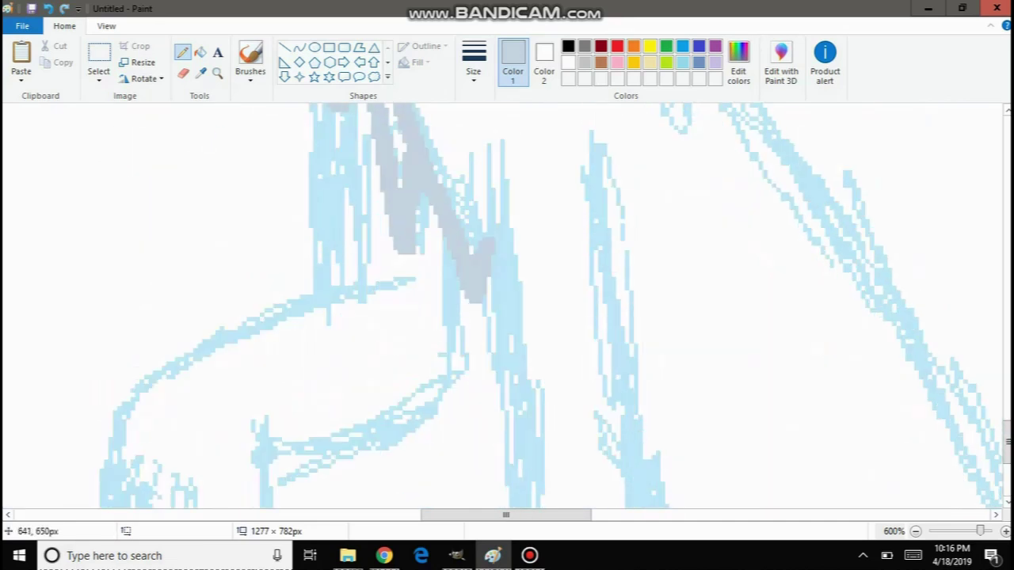
mouse_move(456, 254)
mouse_down()
mouse_move(447, 400)
mouse_move(384, 446)
mouse_move(268, 479)
mouse_up()
scroll(507, 307, up, 2)
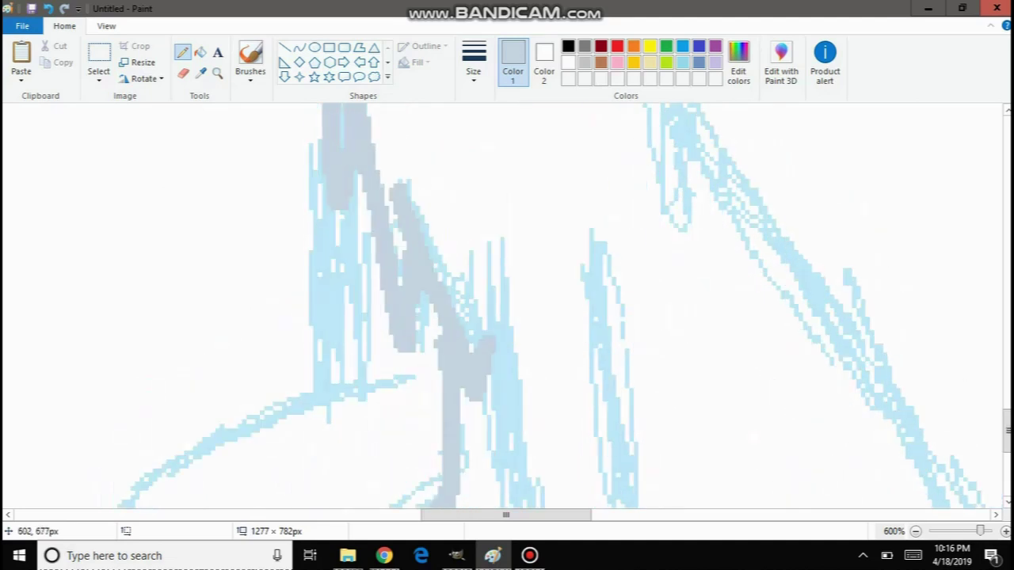
mouse_move(317, 157)
mouse_down()
mouse_move(335, 229)
mouse_move(337, 408)
mouse_up()
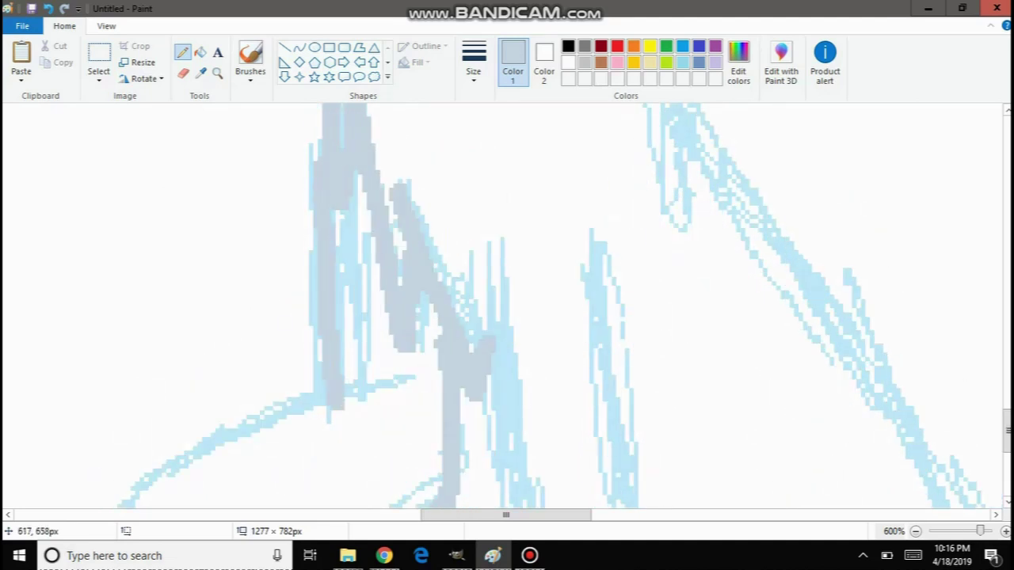
Trace the inner toe of the raised front paw as a U-shaped grey-blue Pencil stroke.
scroll(507, 306, down, 4)
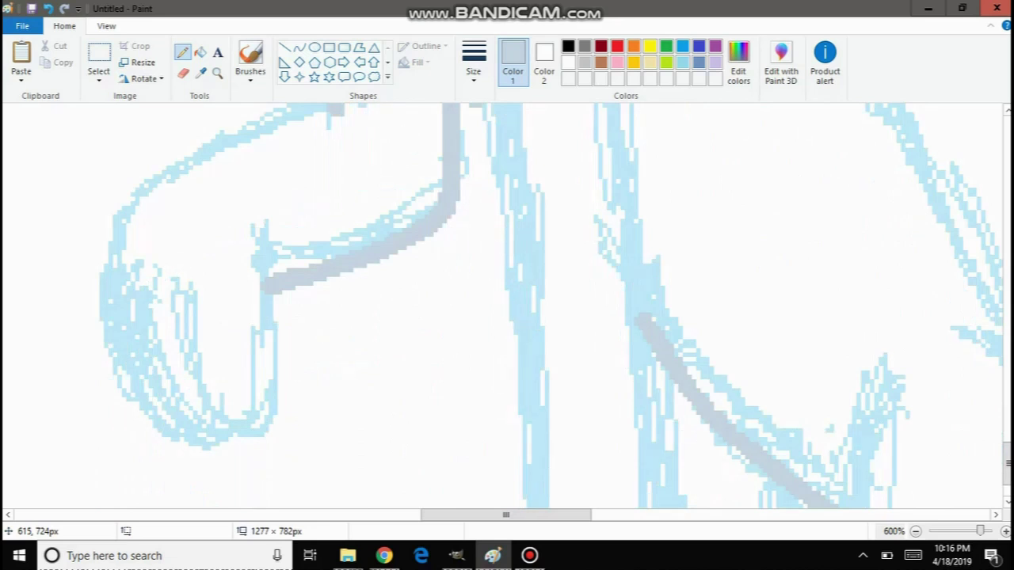
mouse_move(258, 226)
mouse_down()
mouse_move(277, 441)
mouse_move(224, 423)
mouse_move(173, 279)
mouse_up()
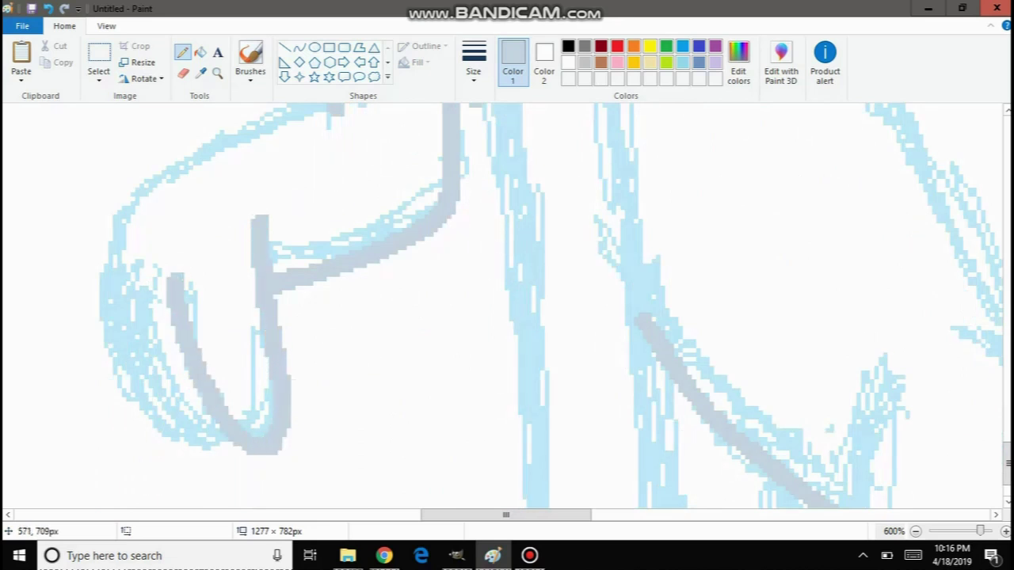
Try a Pencil stroke for the outer toes of the raised front paw and undo all the toe strokes.
mouse_move(229, 440)
mouse_down()
mouse_move(187, 417)
mouse_move(135, 302)
mouse_move(120, 298)
mouse_up()
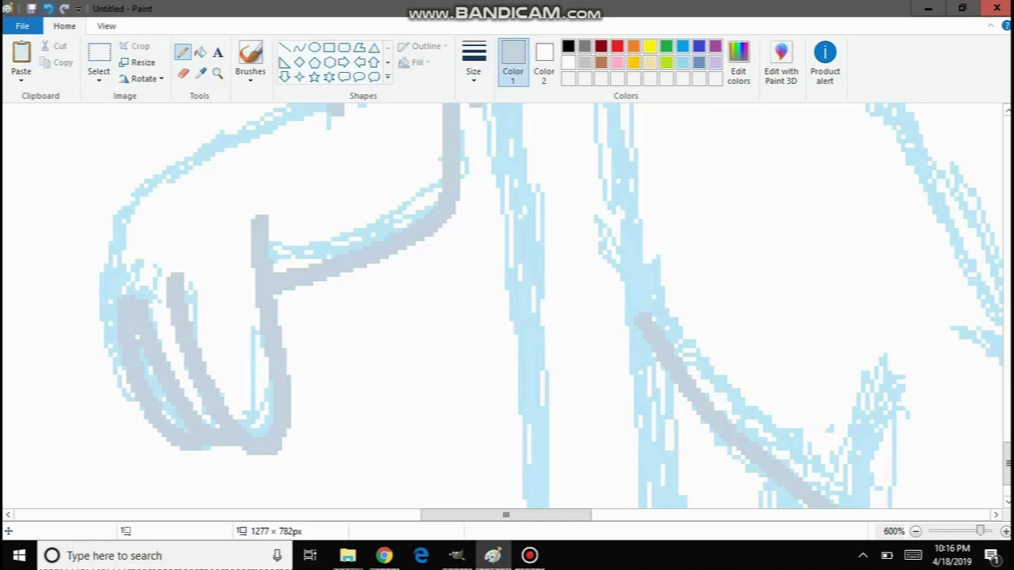
key(ctrl+z)
key(ctrl+z)
key(ctrl+z)
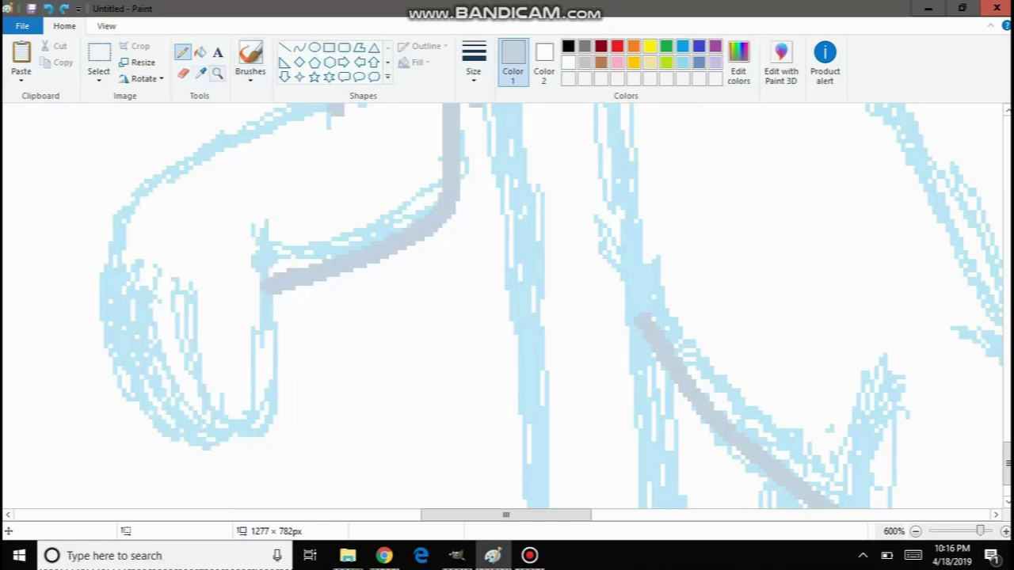
Try tracing the raised front paw's inner and outer toes with the Pencil at 800% zoom and undo the strokes.
click(217, 72)
click(194, 270)
click(199, 271)
scroll(237, 253, up, 1)
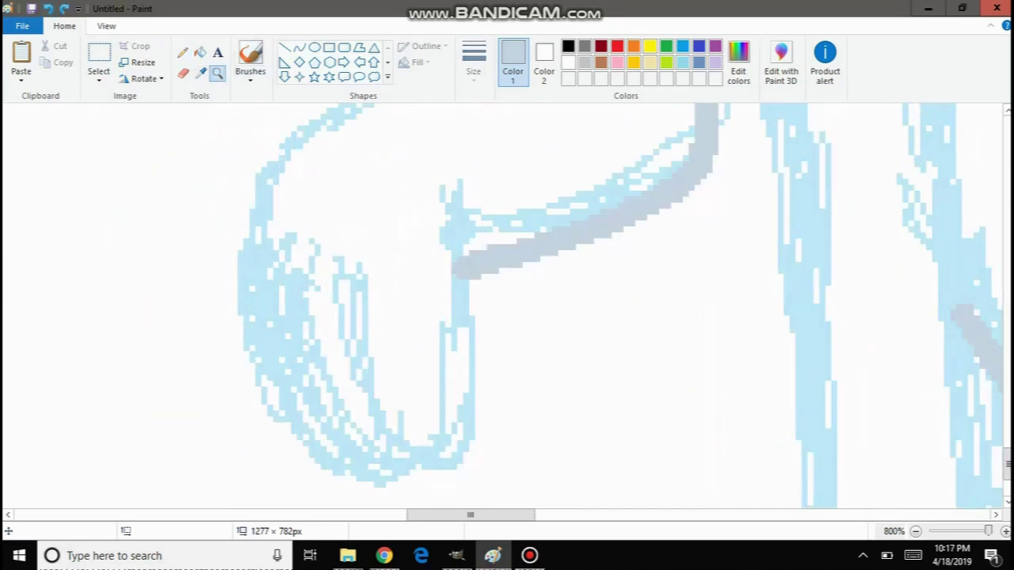
click(183, 52)
mouse_move(436, 173)
mouse_down()
mouse_move(458, 223)
mouse_move(480, 420)
mouse_move(421, 461)
mouse_move(358, 420)
mouse_move(301, 253)
mouse_move(306, 236)
mouse_up()
mouse_move(261, 256)
mouse_down()
mouse_move(263, 292)
mouse_move(291, 399)
mouse_move(379, 466)
mouse_up()
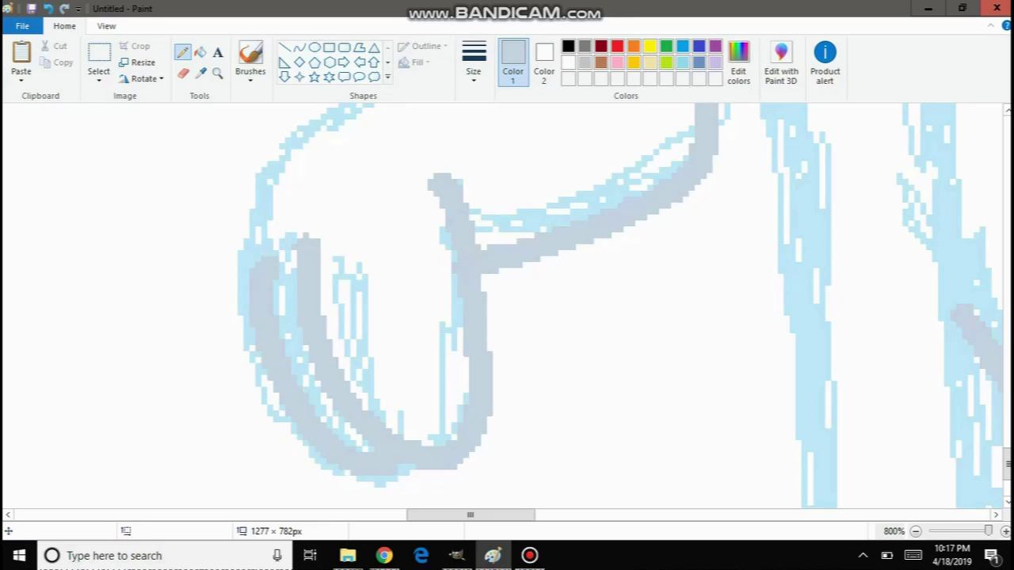
key(ctrl+z)
key(ctrl+z)
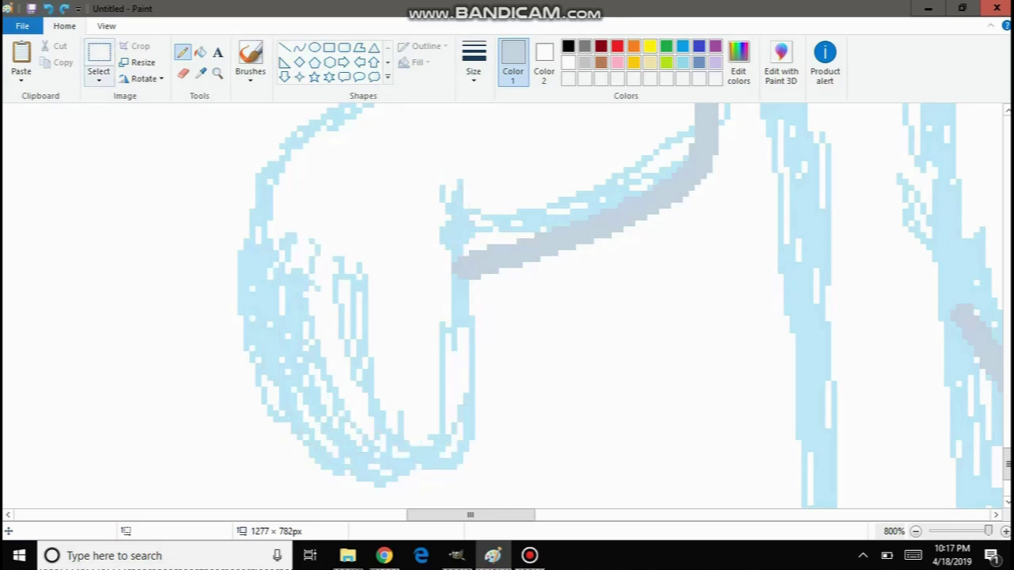
Trace the raised front paw's inner toe, outer toe and outer edge with the grey-blue Pencil, replacing the first outer toe stroke.
mouse_move(312, 253)
mouse_down()
mouse_move(392, 443)
mouse_move(440, 468)
mouse_move(483, 411)
mouse_move(472, 269)
mouse_move(436, 188)
mouse_up()
mouse_move(261, 271)
mouse_down()
mouse_move(338, 425)
mouse_move(374, 472)
mouse_up()
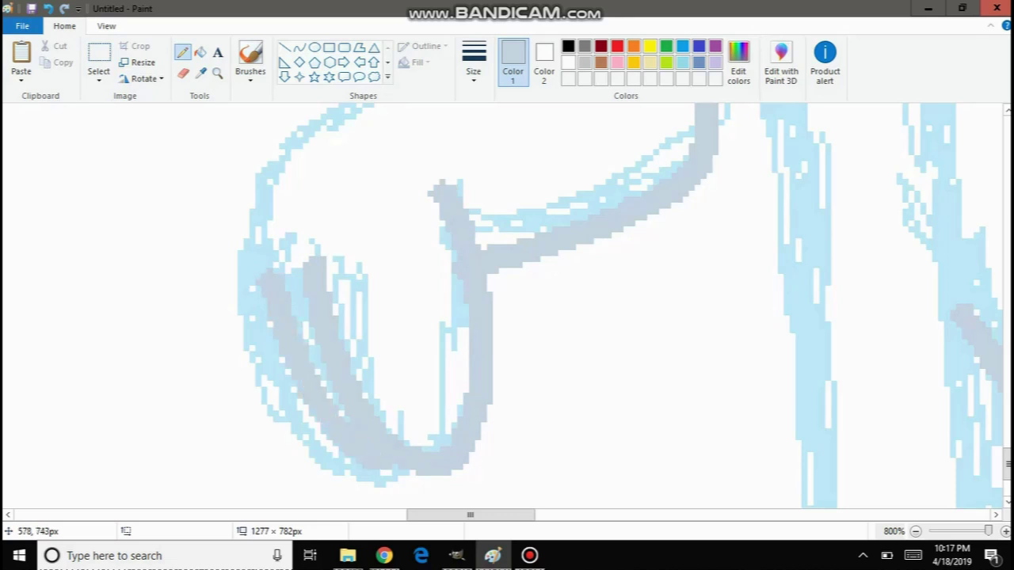
key(ctrl+z)
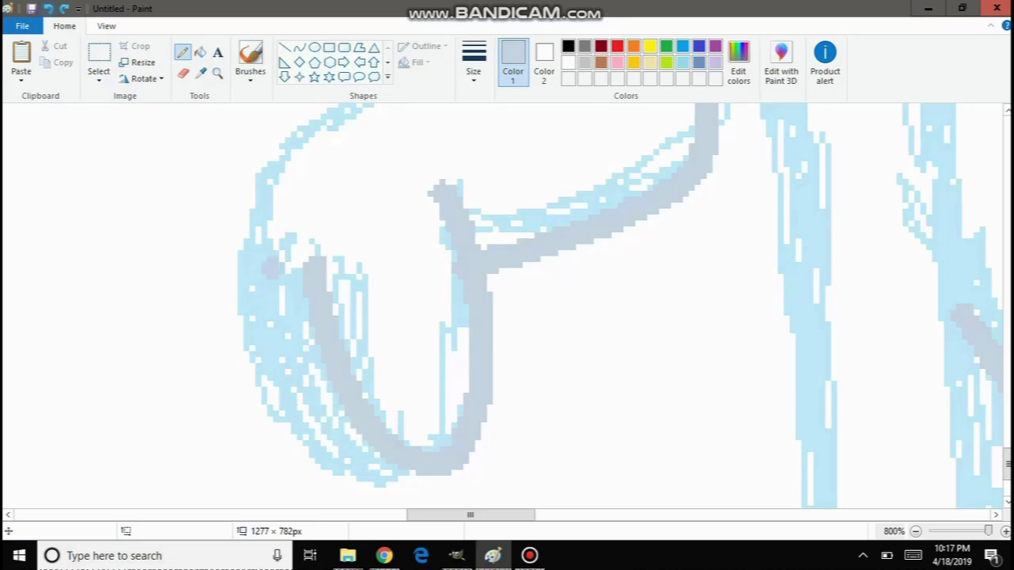
mouse_move(281, 269)
mouse_down()
mouse_move(301, 396)
mouse_move(380, 479)
mouse_move(313, 476)
mouse_move(266, 428)
mouse_move(230, 356)
mouse_move(222, 233)
mouse_move(249, 165)
mouse_move(276, 150)
mouse_up()
Trace the raised front leg's upper edge between the paw and the chest with the grey-blue Pencil.
scroll(507, 305, up, 3)
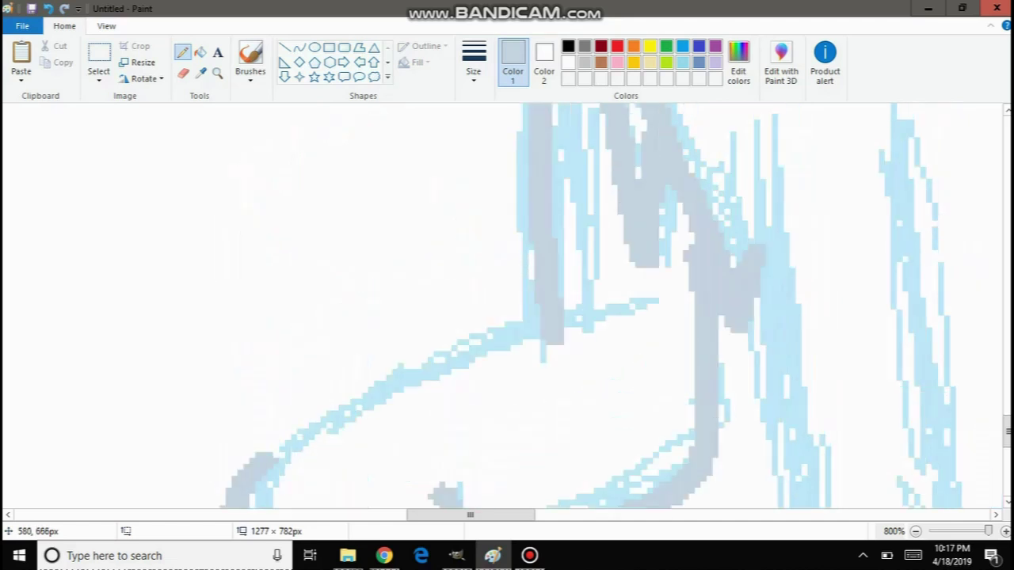
mouse_move(634, 198)
mouse_down()
mouse_move(579, 206)
mouse_move(464, 249)
mouse_move(250, 358)
mouse_up()
scroll(265, 388, down, 2)
scroll(278, 416, up, 5)
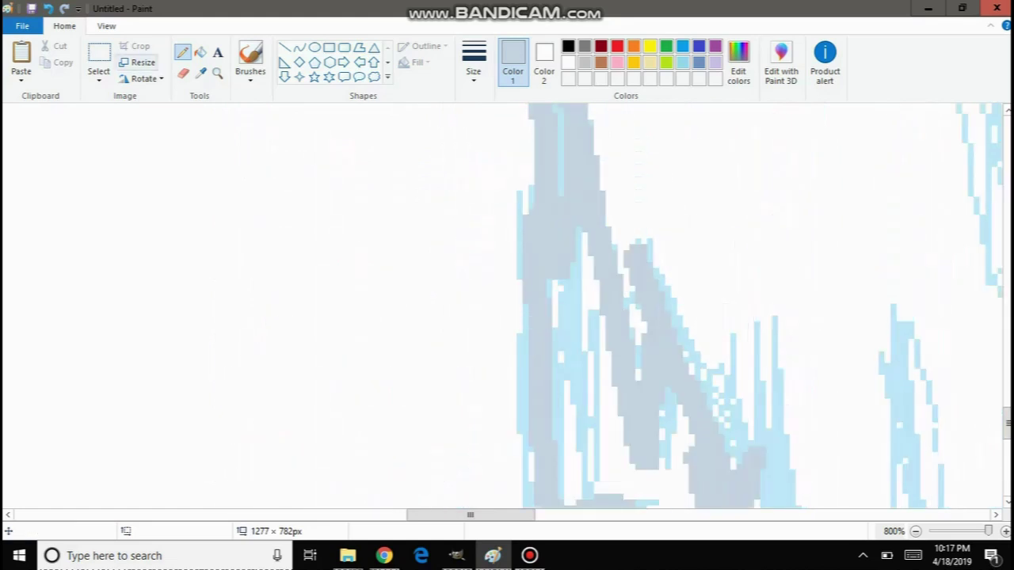
Add a text box across the puppy's head with the short note "hrb".
click(218, 74)
right_click(198, 142)
right_click(194, 161)
right_click(194, 161)
right_click(194, 161)
right_click(194, 161)
right_click(194, 160)
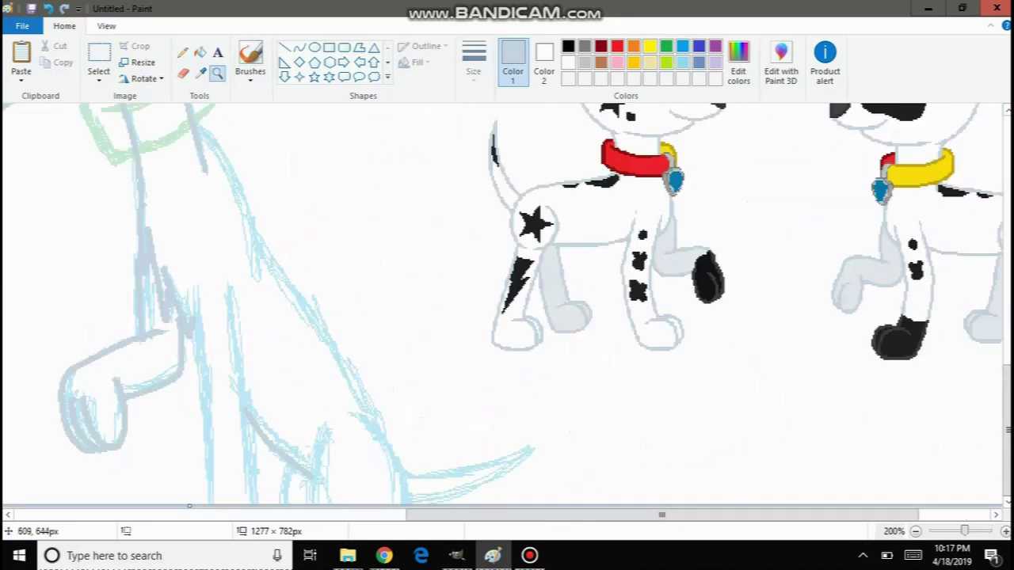
right_click(194, 163)
click(396, 261)
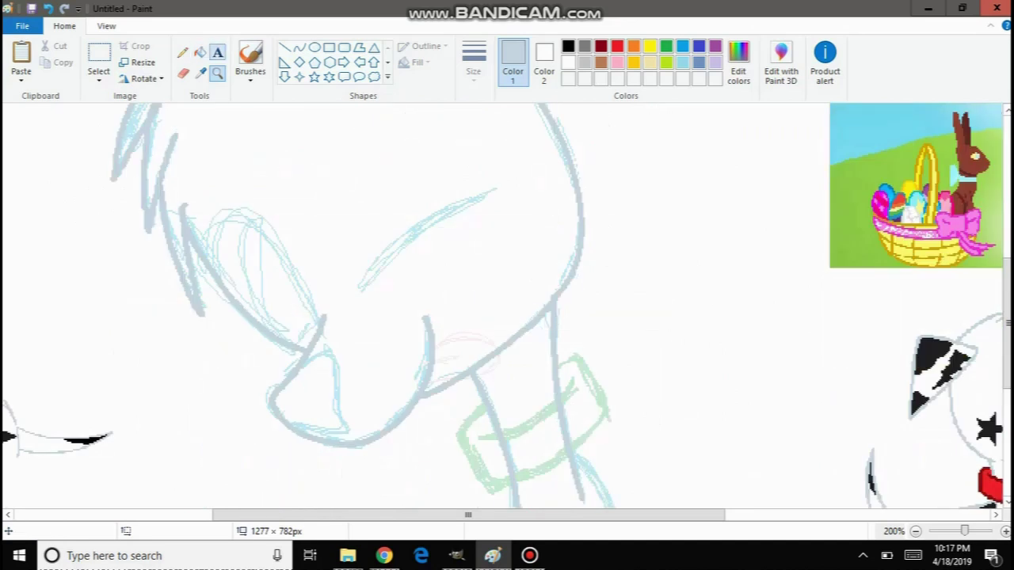
click(217, 52)
drag(151, 125, 478, 263)
text(hrb)
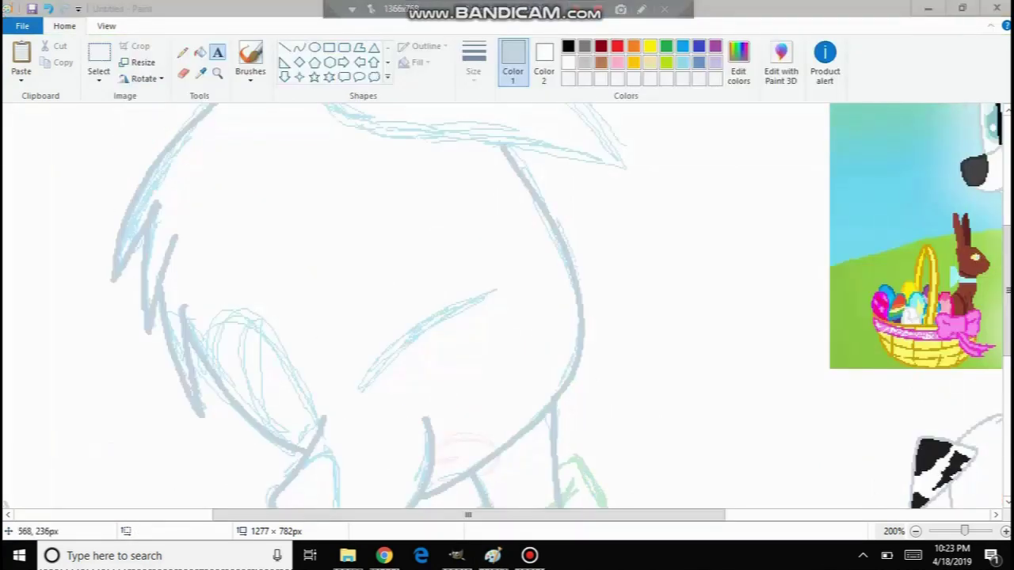
Switch to YouTube in Chrome, start the video "Phoebe Ryan - Mine (Official Video)" and return to the Paint drawing.
click(384, 556)
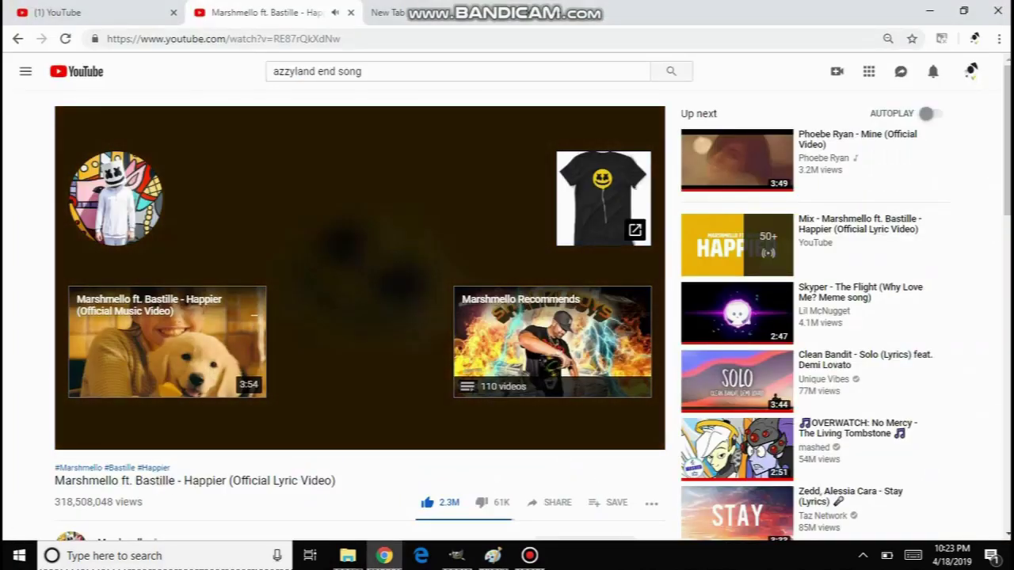
click(738, 160)
mouse_move(492, 555)
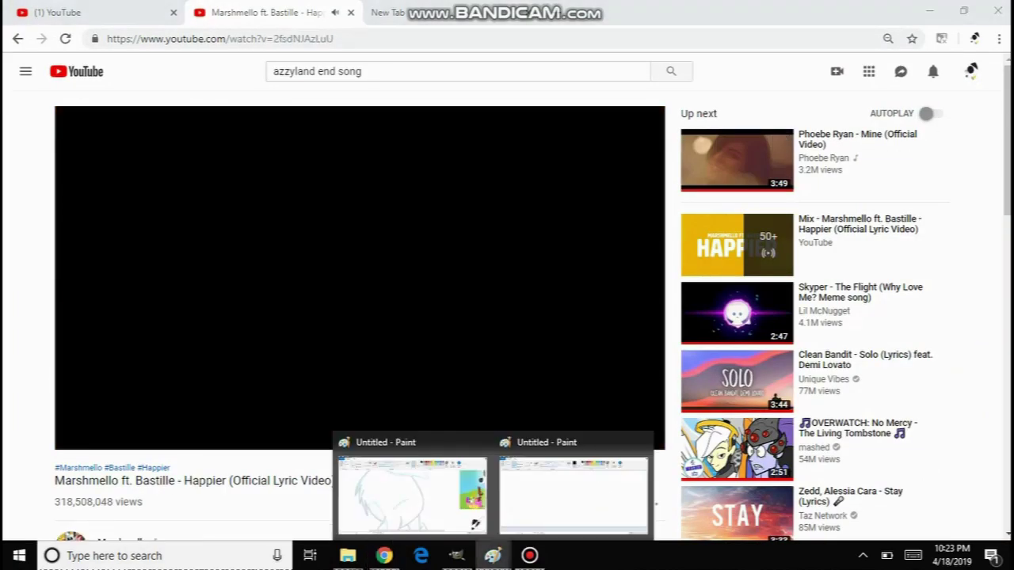
click(412, 494)
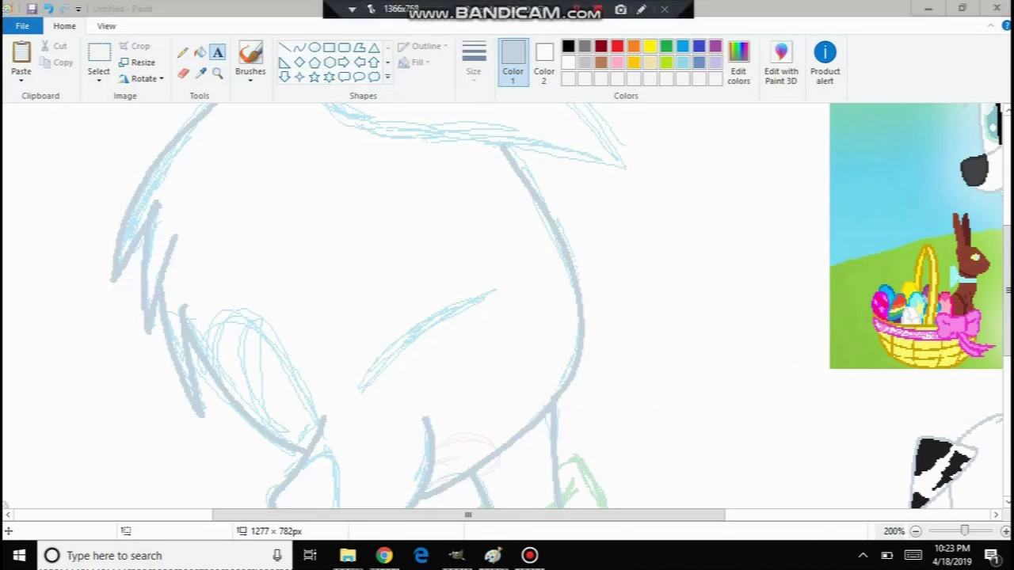
Try a grey-blue Pencil stroke for the hind leg's front edge below the belly line and undo it.
click(217, 74)
right_click(289, 151)
right_click(290, 152)
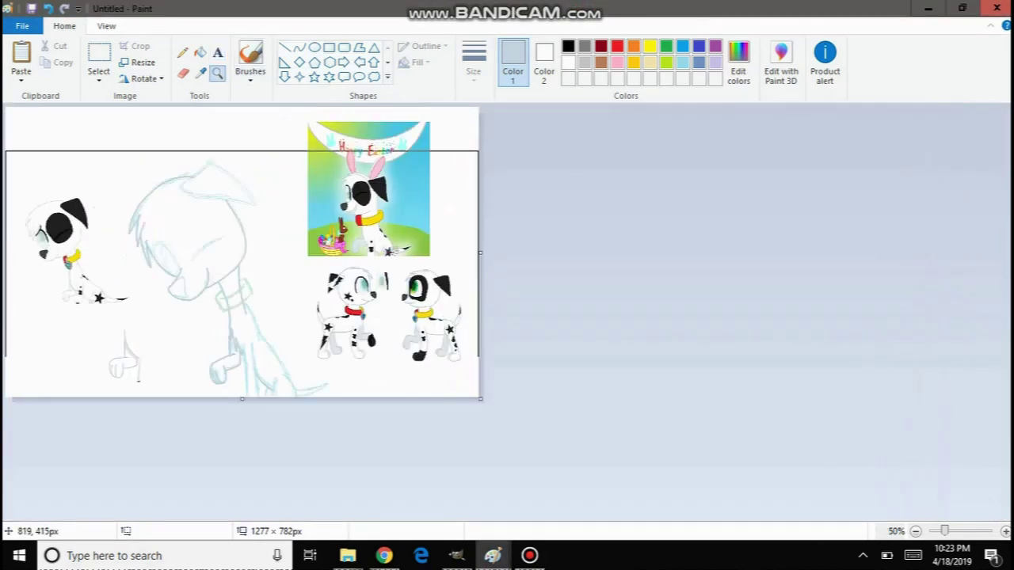
click(315, 285)
click(545, 392)
click(535, 394)
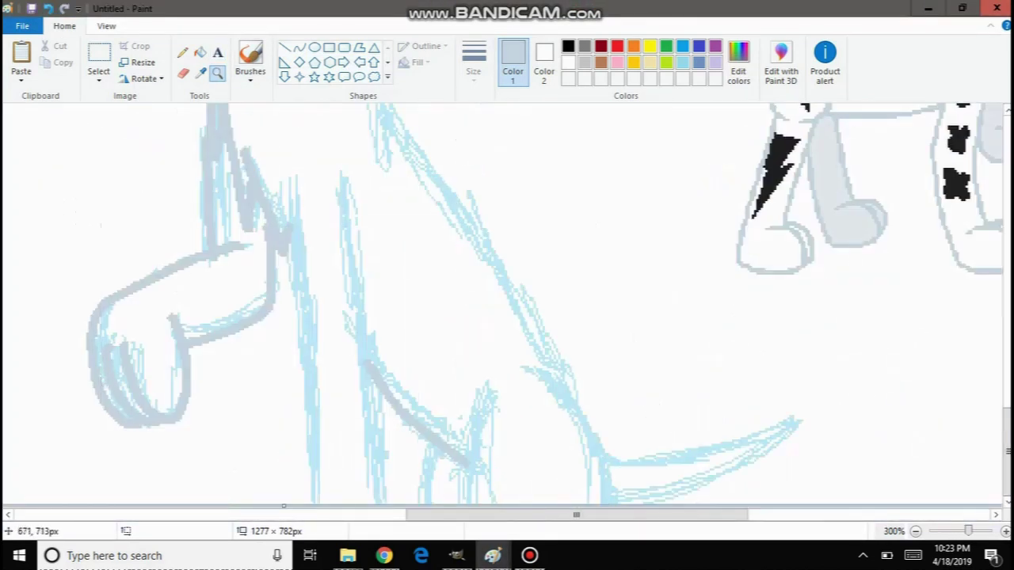
click(518, 390)
click(515, 389)
click(463, 380)
click(459, 376)
click(457, 368)
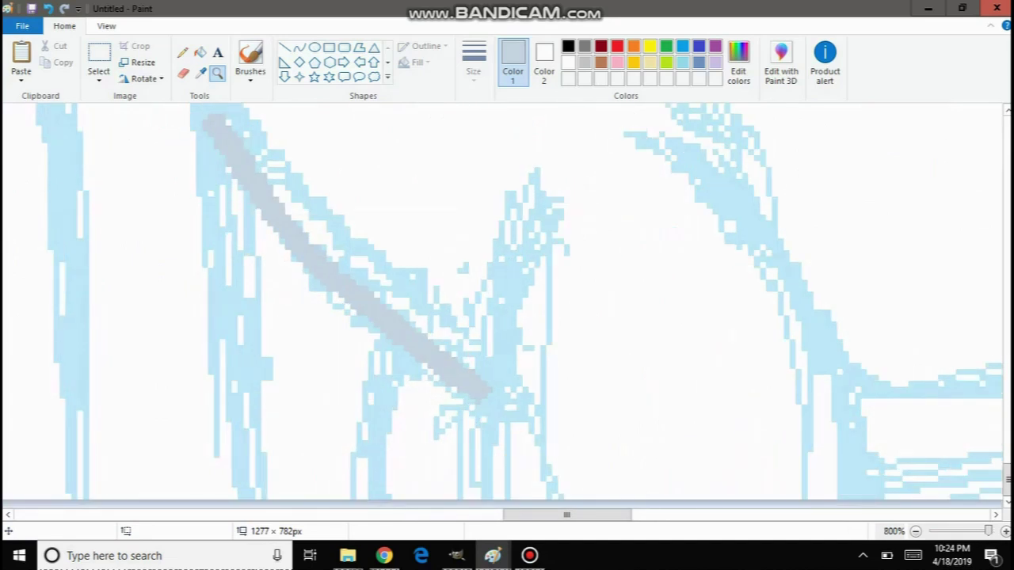
click(183, 52)
drag(406, 350, 369, 490)
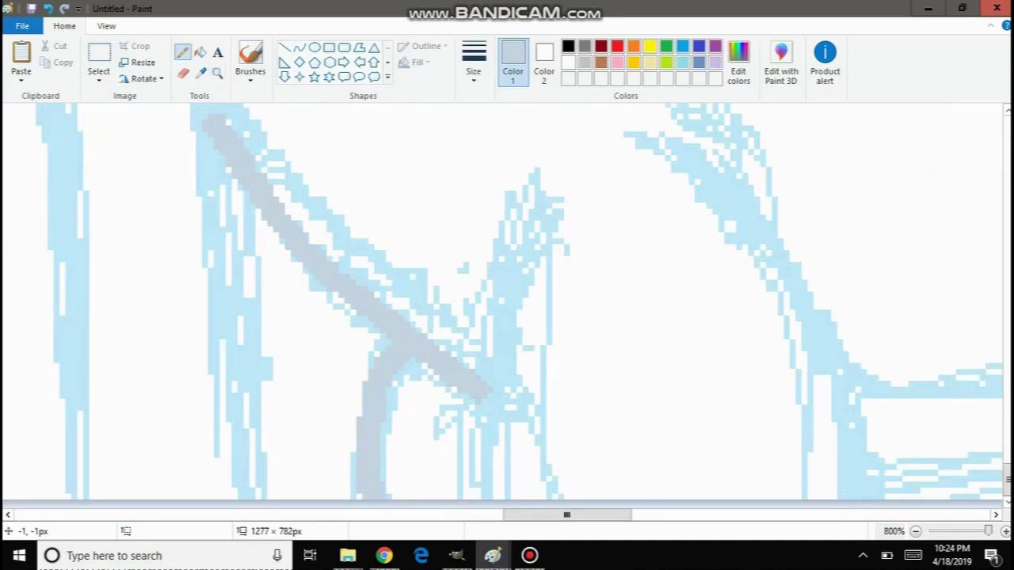
key(ctrl+z)
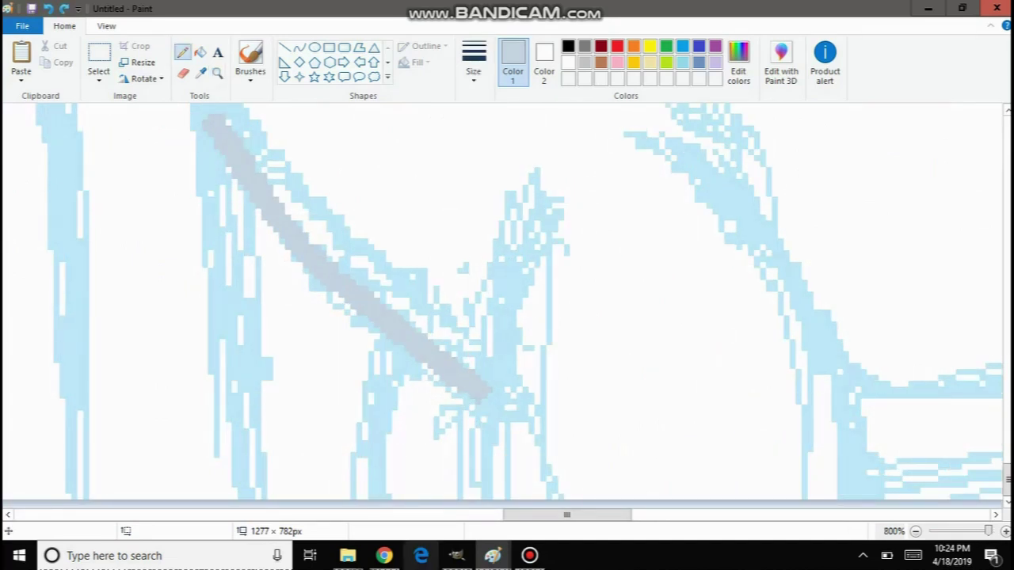
Switch to YouTube in Chrome, search for "hat in time seal the deal" and return to the Paint drawing.
click(383, 555)
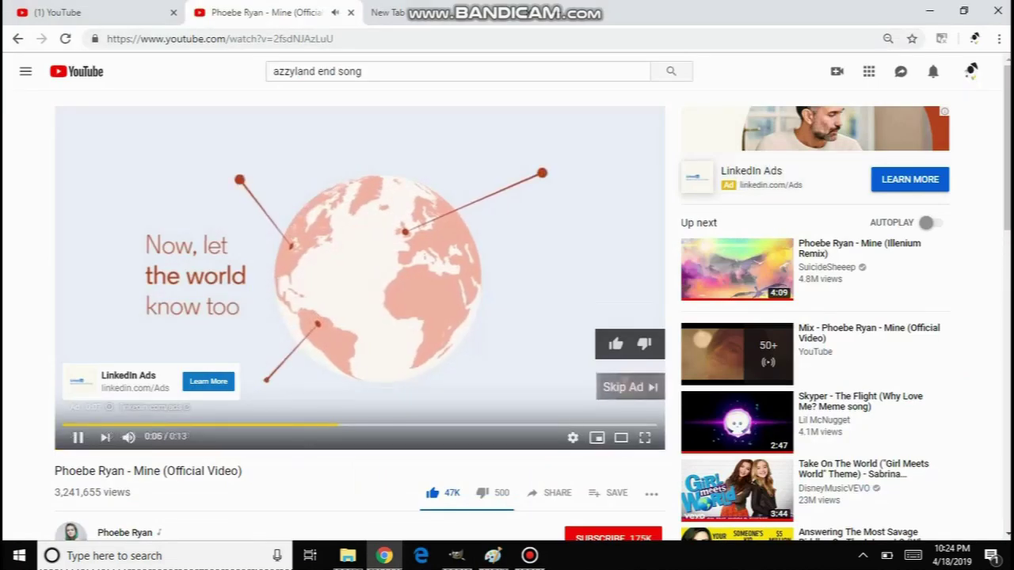
click(630, 386)
triple_click(317, 71)
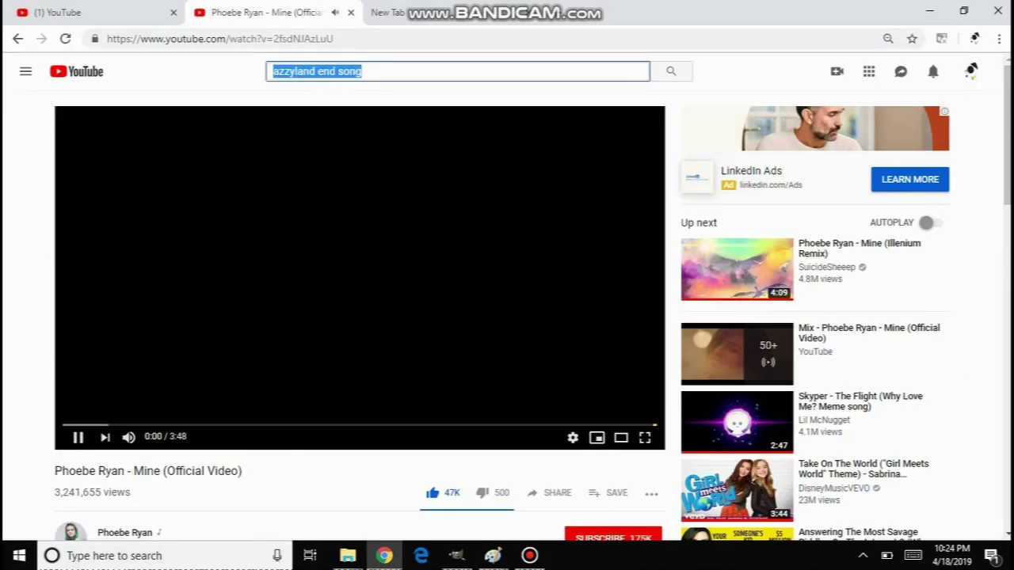
text(hat i)
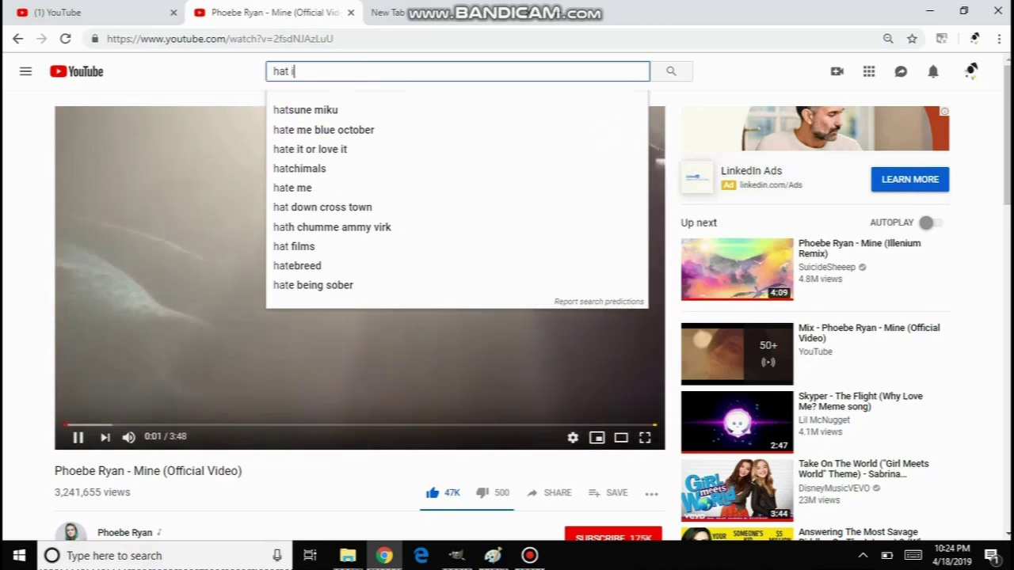
text(n time)
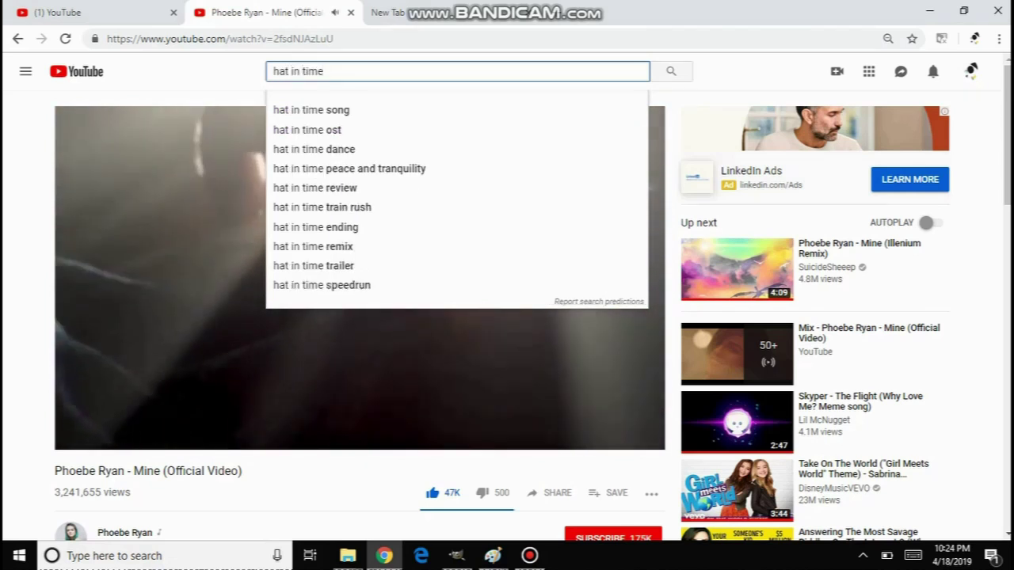
text( seal the)
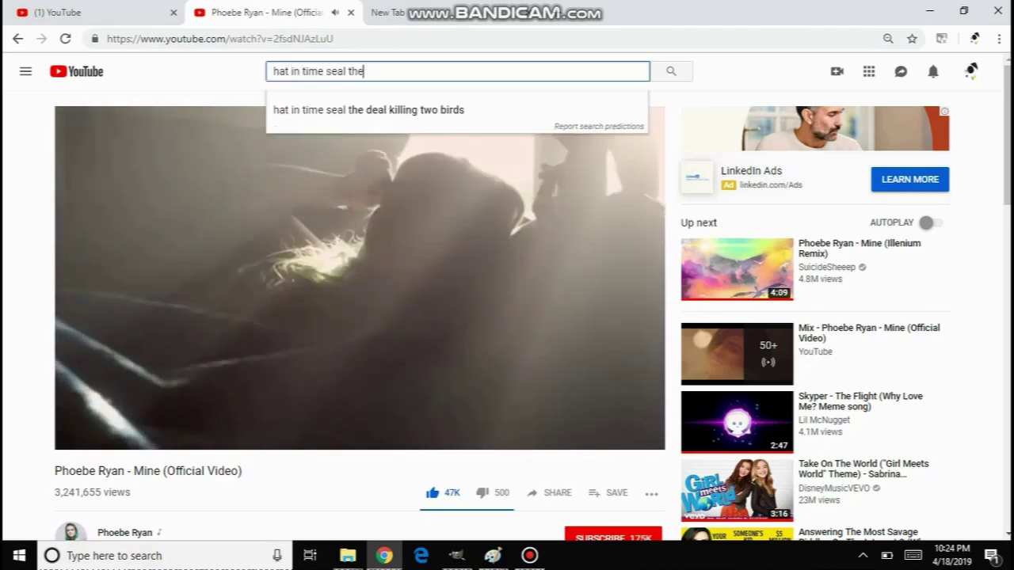
text( deal)
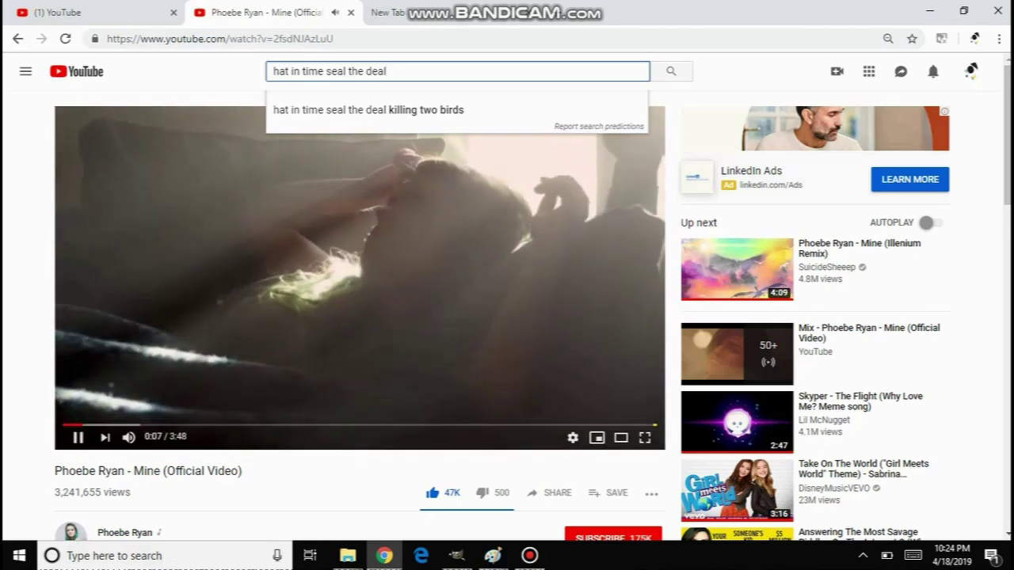
key(Return)
click(492, 556)
click(412, 493)
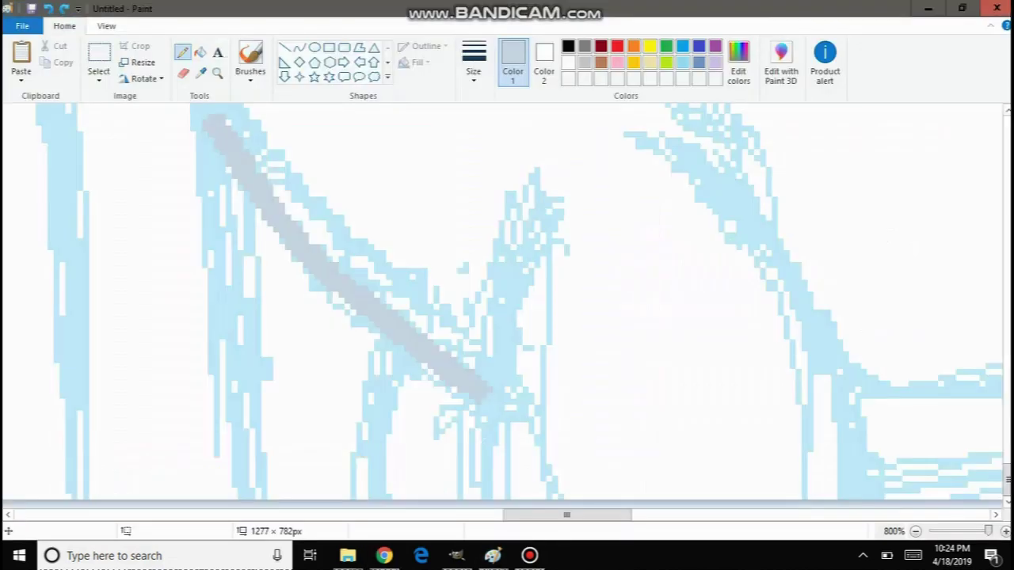
Trace the hind leg's front edge from the belly line down to the canvas's lower edge, redrawing the stroke until it follows the sketch.
drag(400, 353, 363, 504)
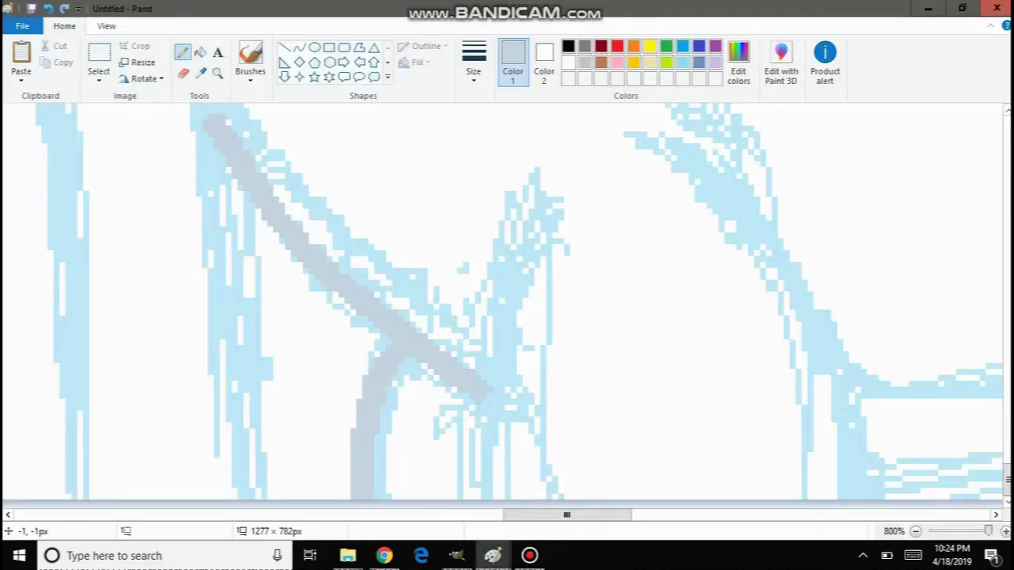
key(ctrl+z)
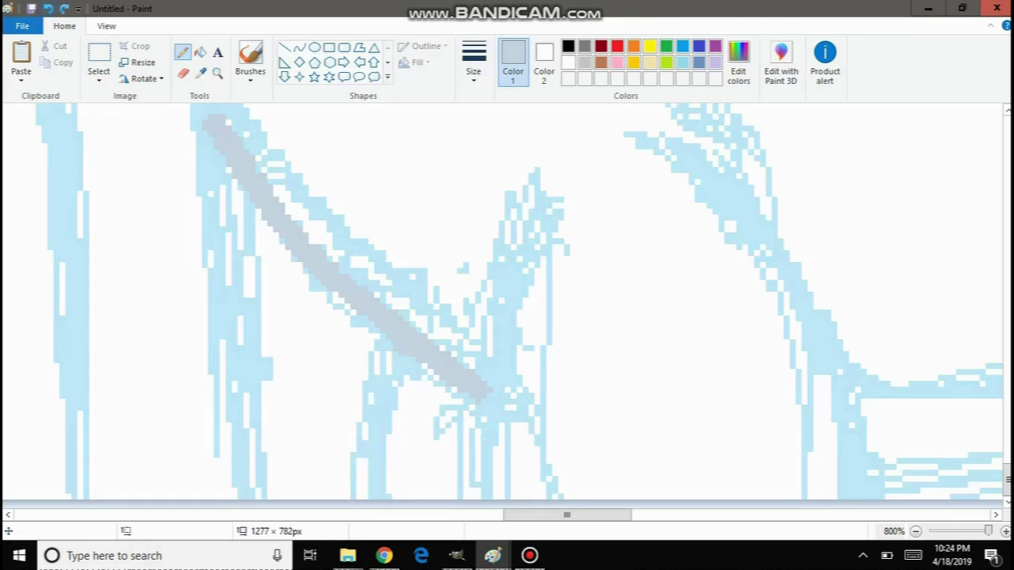
drag(400, 353, 362, 497)
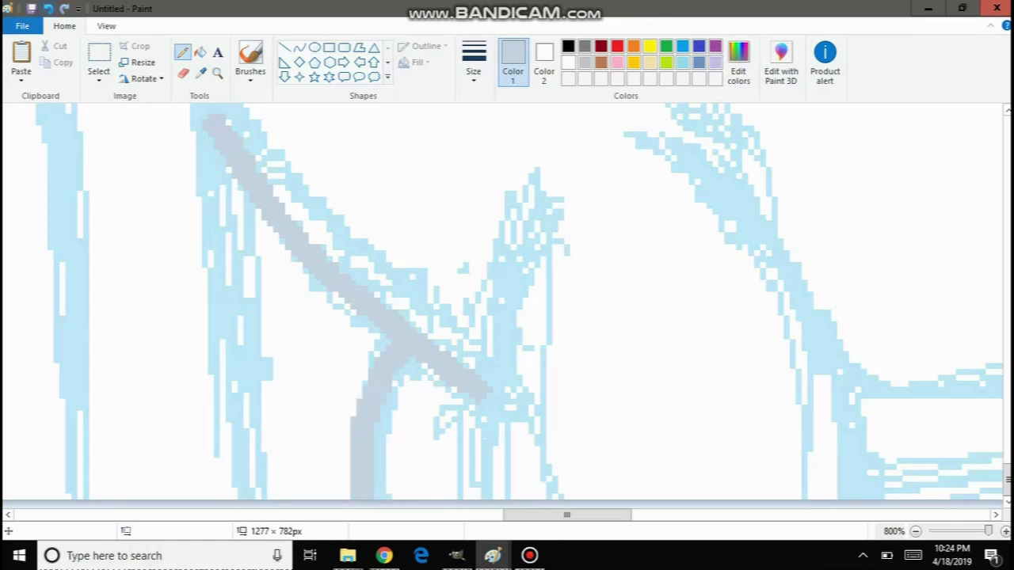
key(ctrl+z)
mouse_move(401, 353)
mouse_down()
mouse_move(378, 379)
mouse_move(365, 497)
mouse_up()
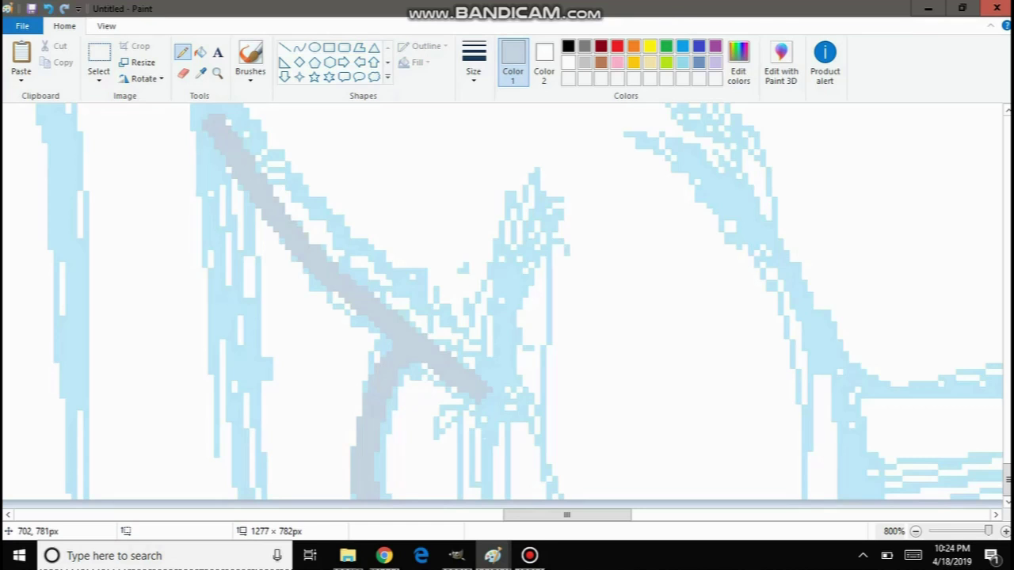
Trace the thigh's front line from above the belly line's end down to the canvas's lower edge, replacing the first attempt.
drag(541, 193, 503, 497)
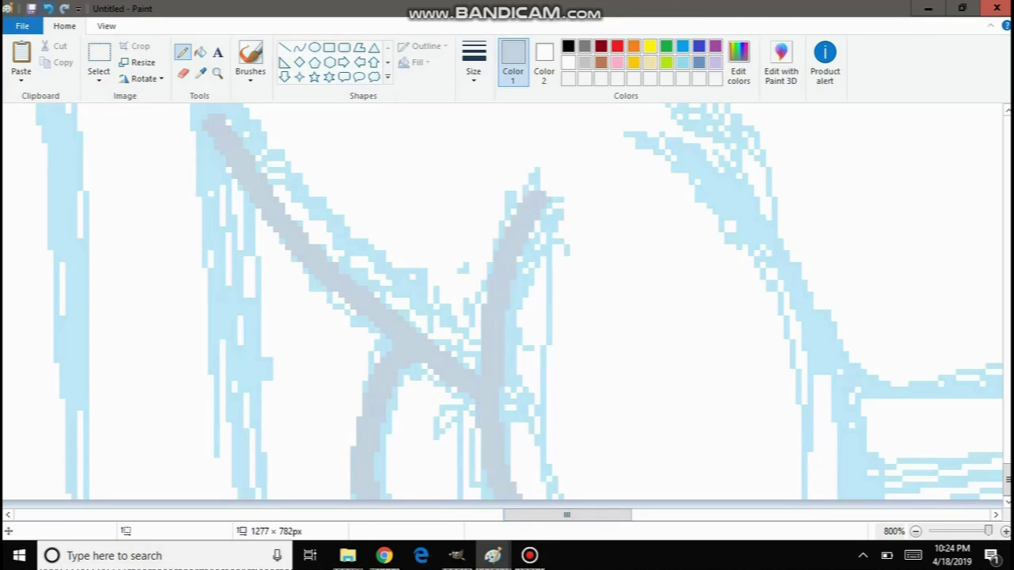
key(ctrl+z)
mouse_move(555, 186)
mouse_down()
mouse_move(484, 349)
mouse_move(475, 501)
mouse_up()
mouse_move(529, 555)
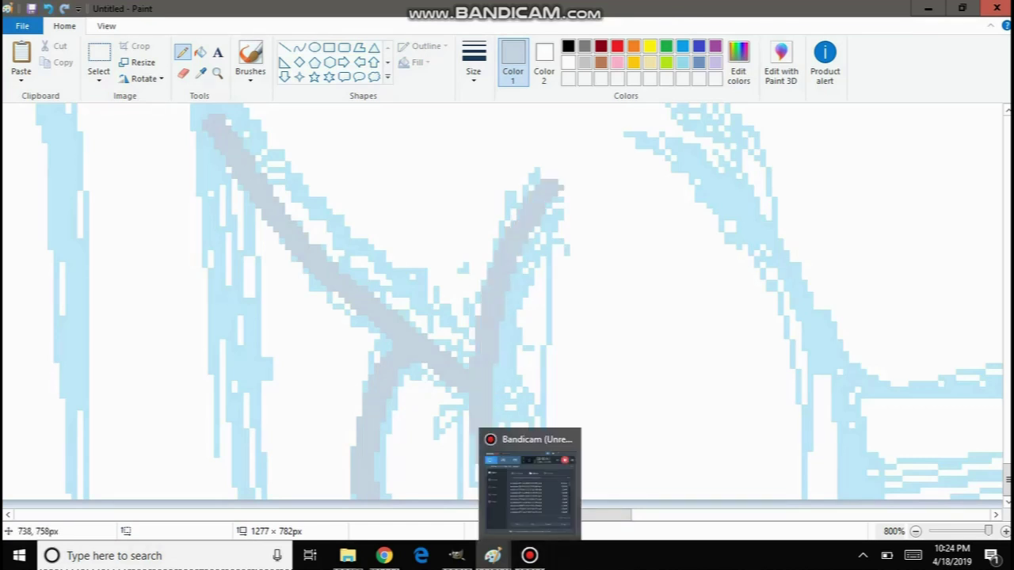
View the whole drawing at 100% zoom to check the traced outlines against the reference puppies.
click(218, 73)
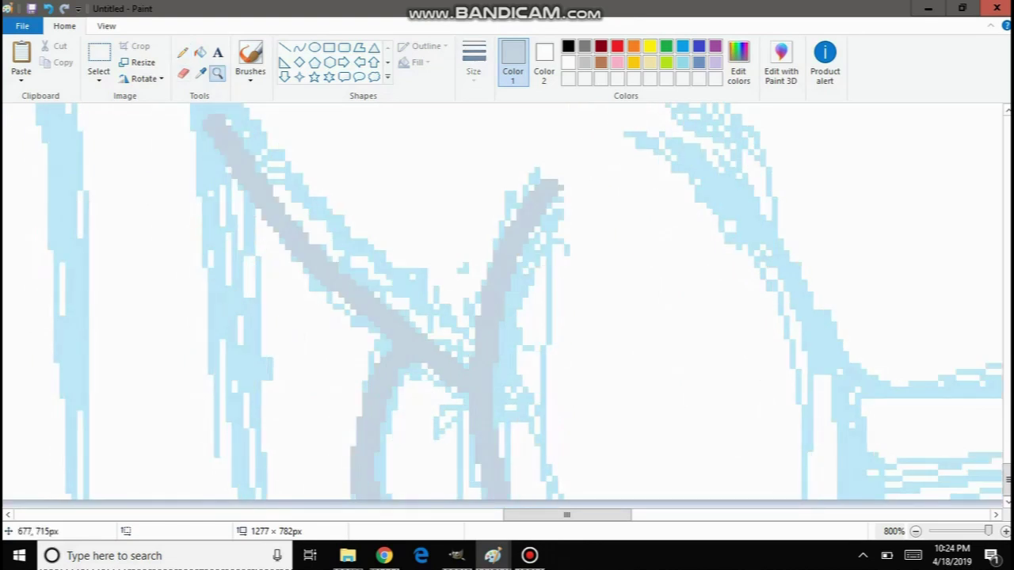
right_click(178, 229)
right_click(162, 244)
right_click(155, 250)
right_click(144, 254)
right_click(140, 255)
right_click(133, 261)
right_click(128, 265)
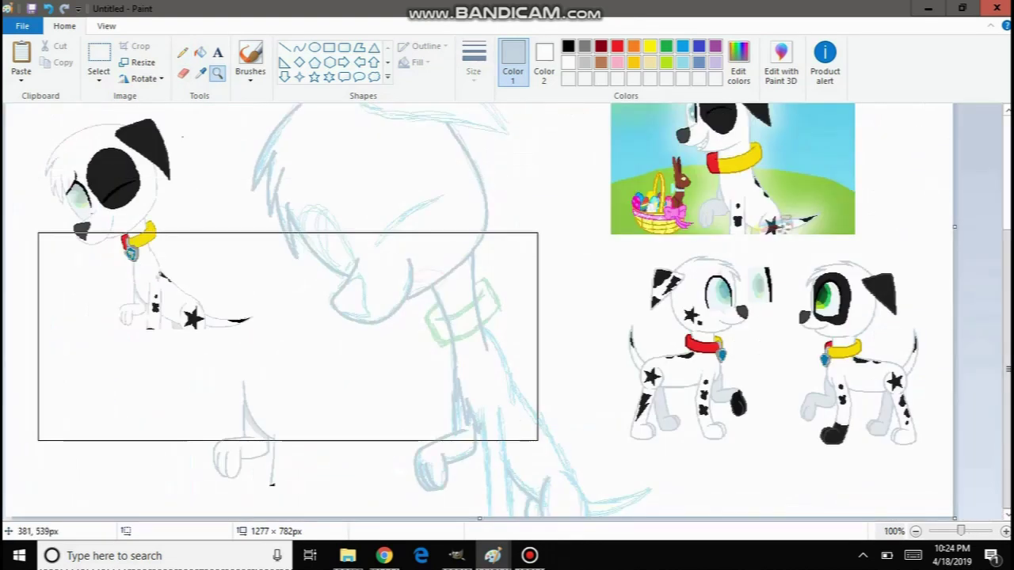
Draw thin red pencil lines across the chest-fur strokes where they meet the raised front leg's outlines, separating the two parts.
click(492, 408)
click(428, 273)
click(380, 250)
click(326, 256)
click(325, 256)
click(325, 256)
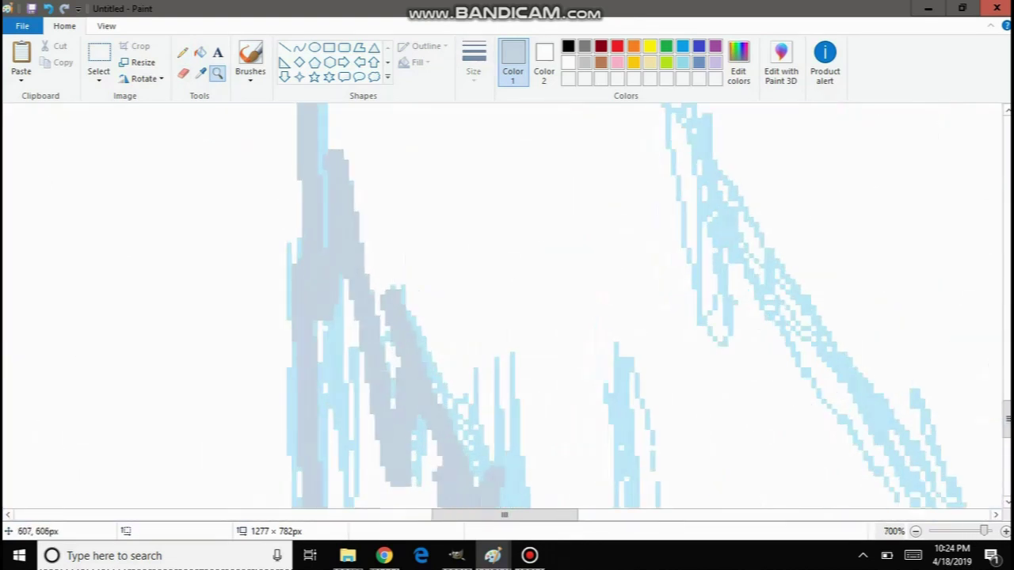
click(183, 52)
click(474, 64)
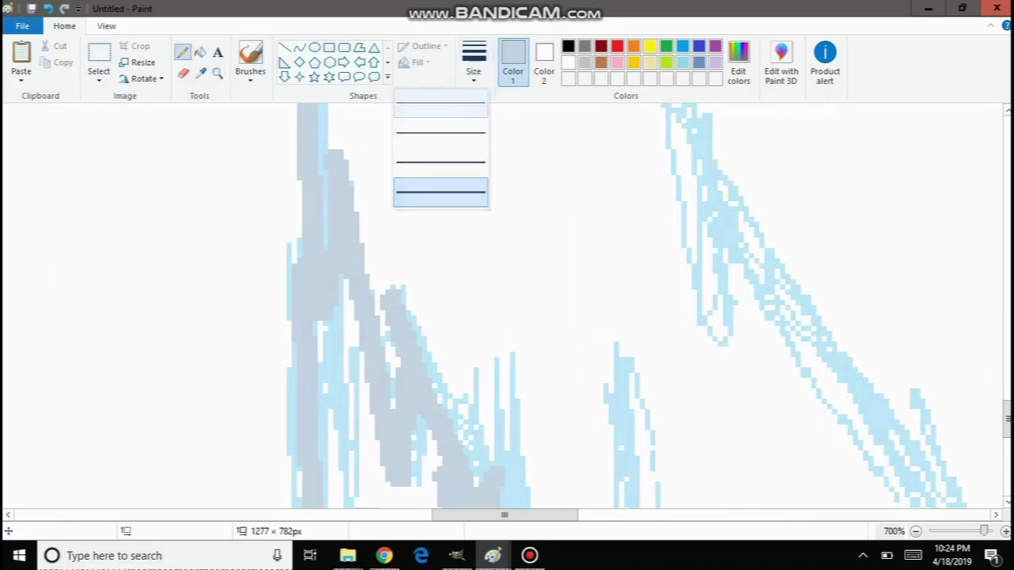
click(441, 192)
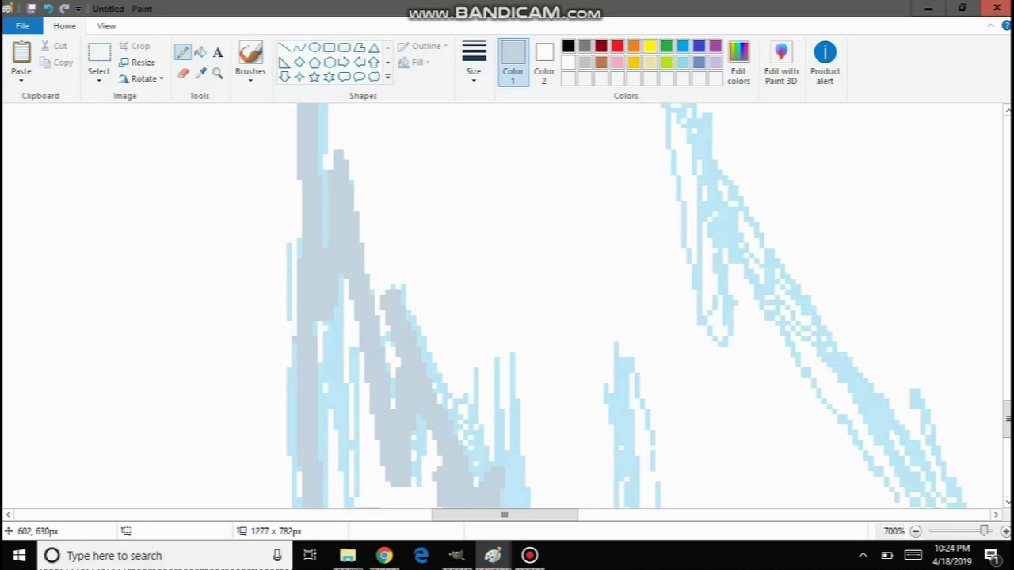
scroll(286, 329, down, 2)
scroll(287, 329, up, 2)
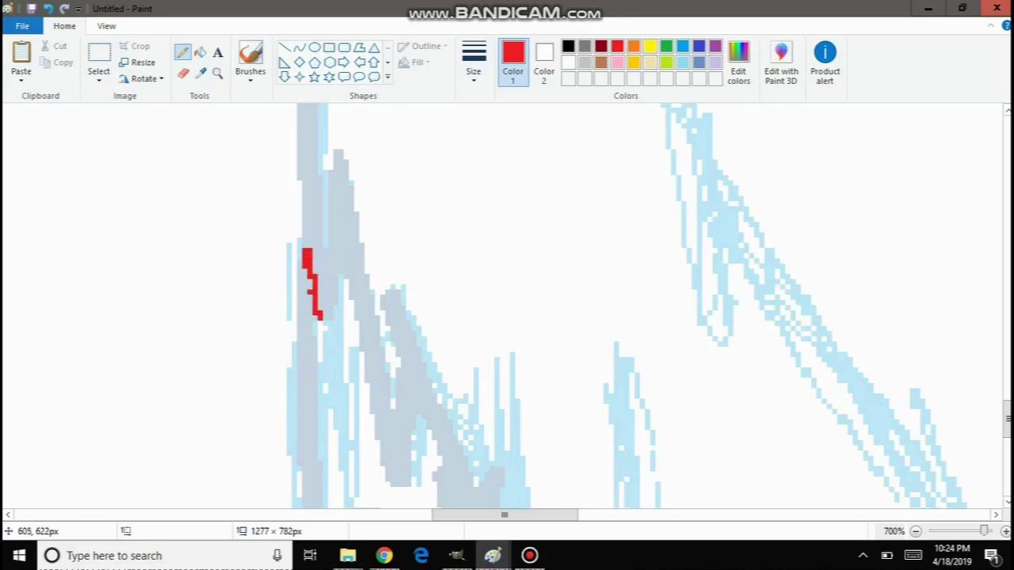
scroll(504, 306, down, 3)
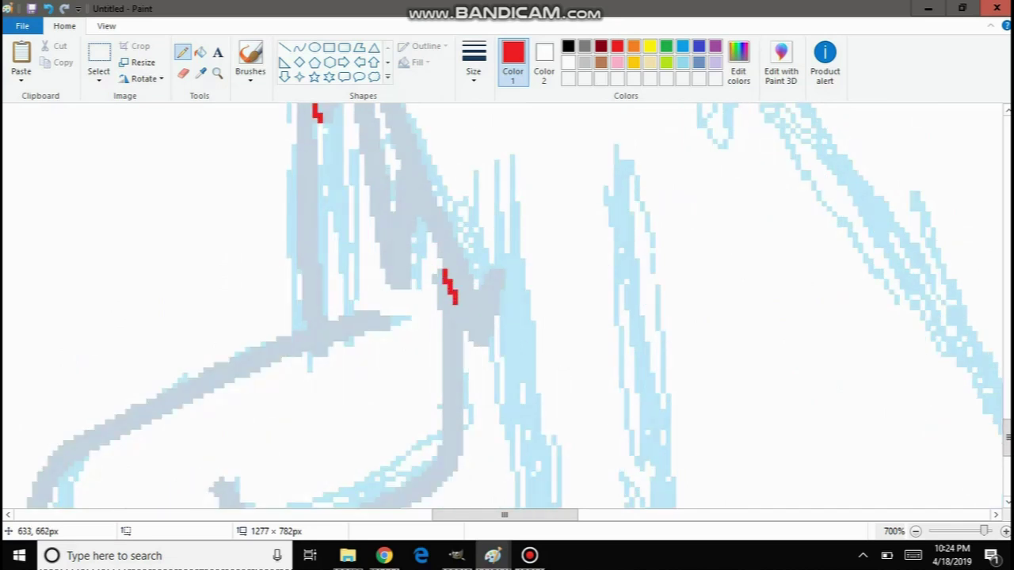
Fill the connected head, neck and chest-fur outline with red and trim the stray pixels from the neck line.
click(200, 52)
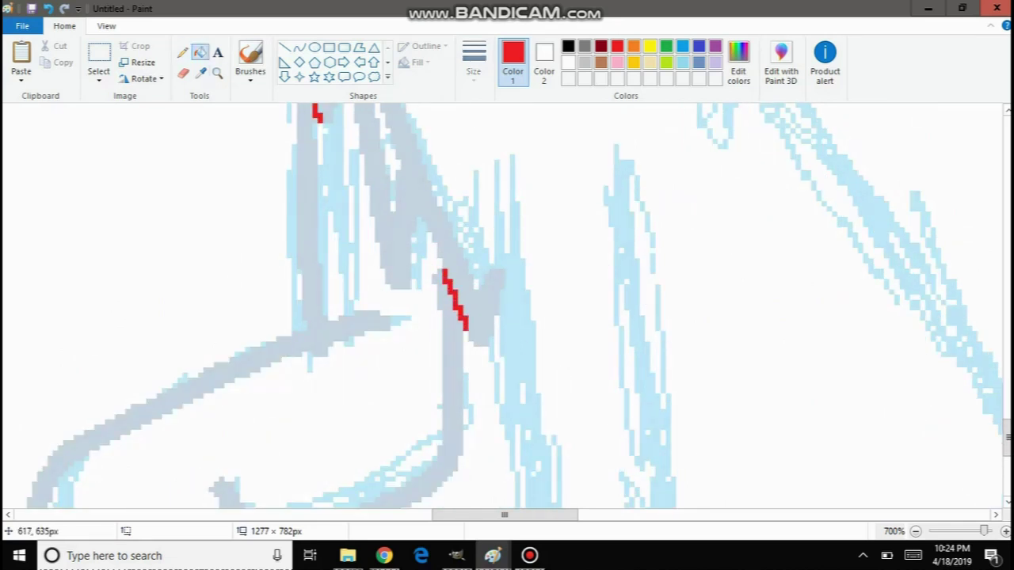
click(376, 169)
scroll(368, 186, up, 3)
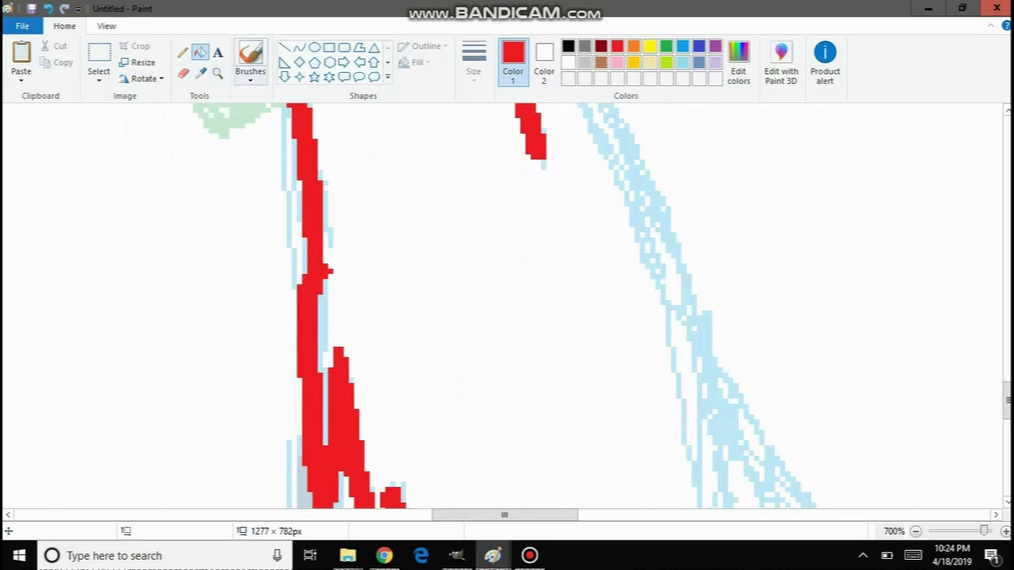
click(182, 53)
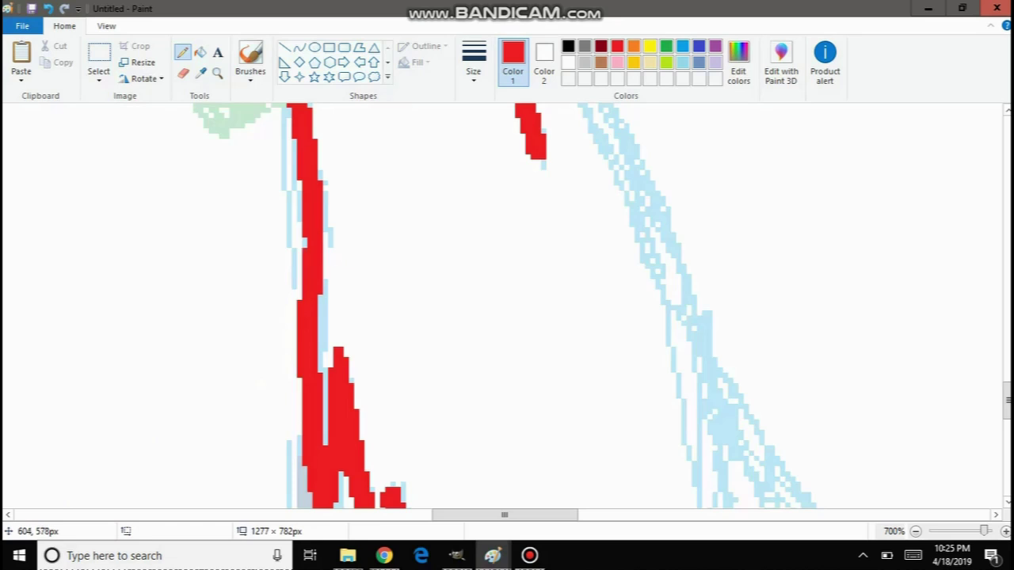
scroll(373, 254, up, 3)
scroll(386, 254, down, 6)
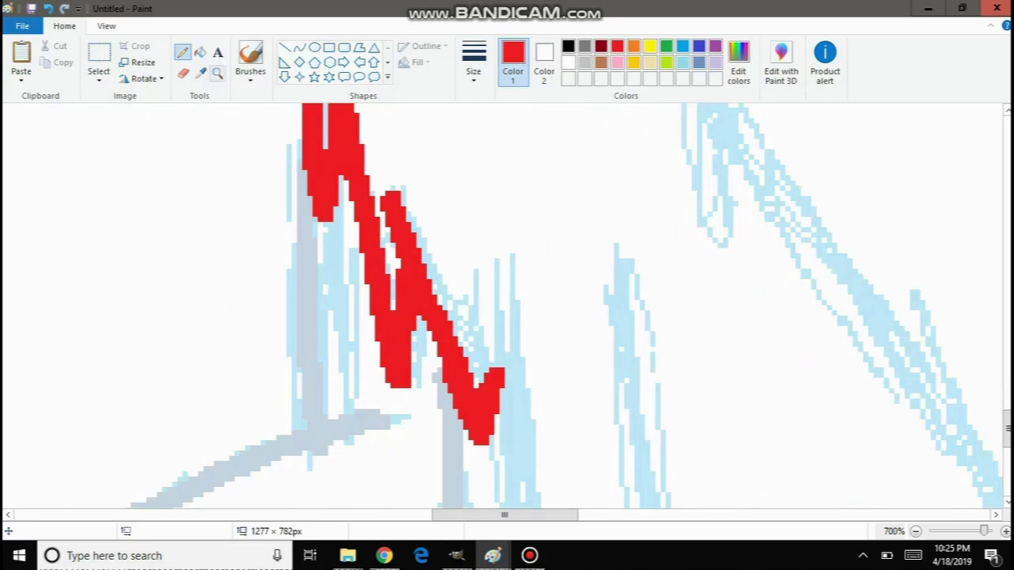
Pick the grey-blue outline colour from the raised front leg as the drawing colour.
click(201, 72)
scroll(503, 306, down, 3)
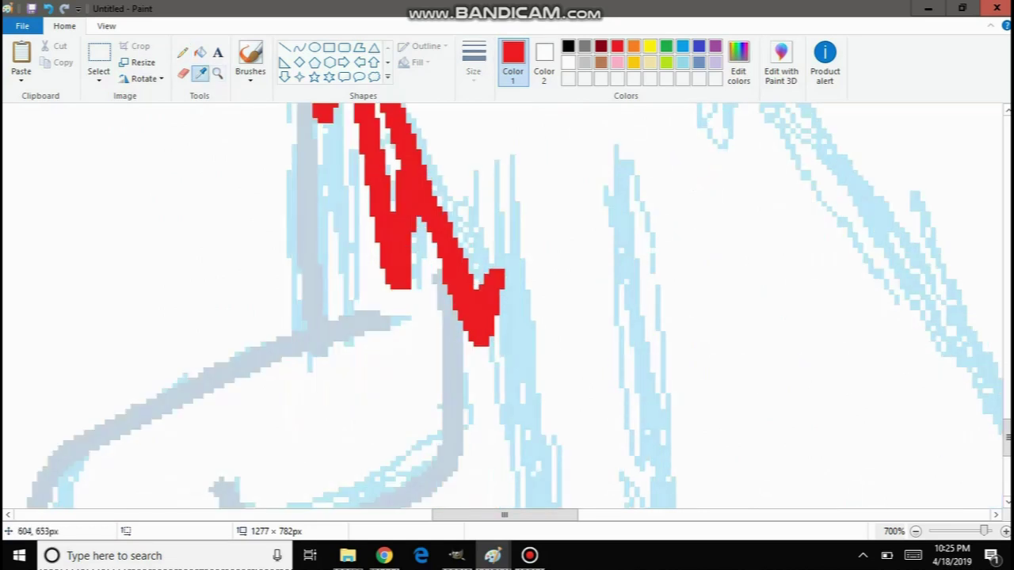
scroll(333, 277, down, 1)
scroll(336, 279, up, 2)
scroll(336, 280, down, 1)
scroll(332, 280, up, 1)
scroll(329, 280, down, 2)
scroll(329, 280, up, 1)
scroll(502, 307, down, 3)
scroll(503, 307, up, 6)
click(309, 296)
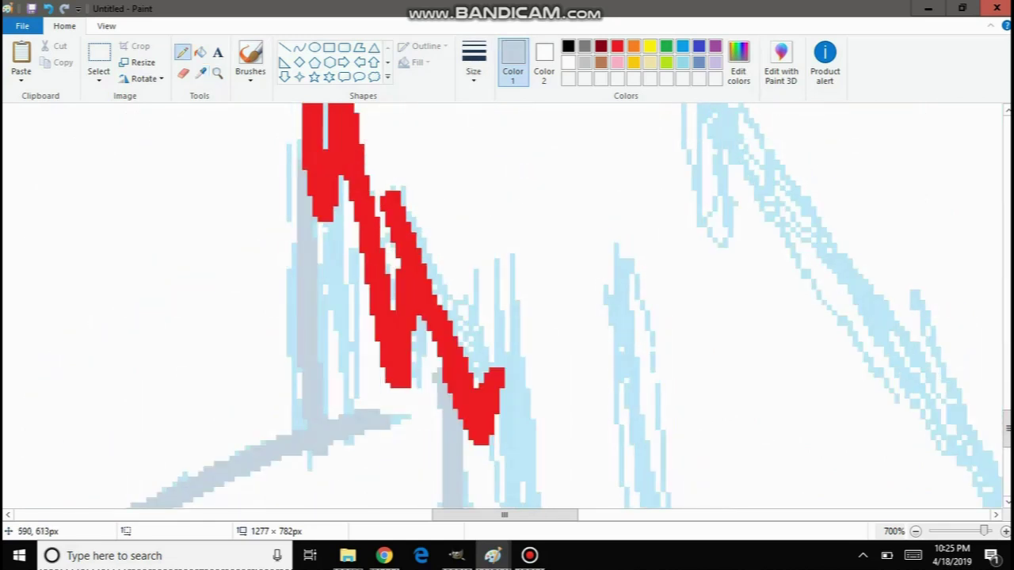
Erase the two toe lines inside the raised front paw, keeping the paw's outer outline.
click(183, 72)
scroll(357, 282, down, 9)
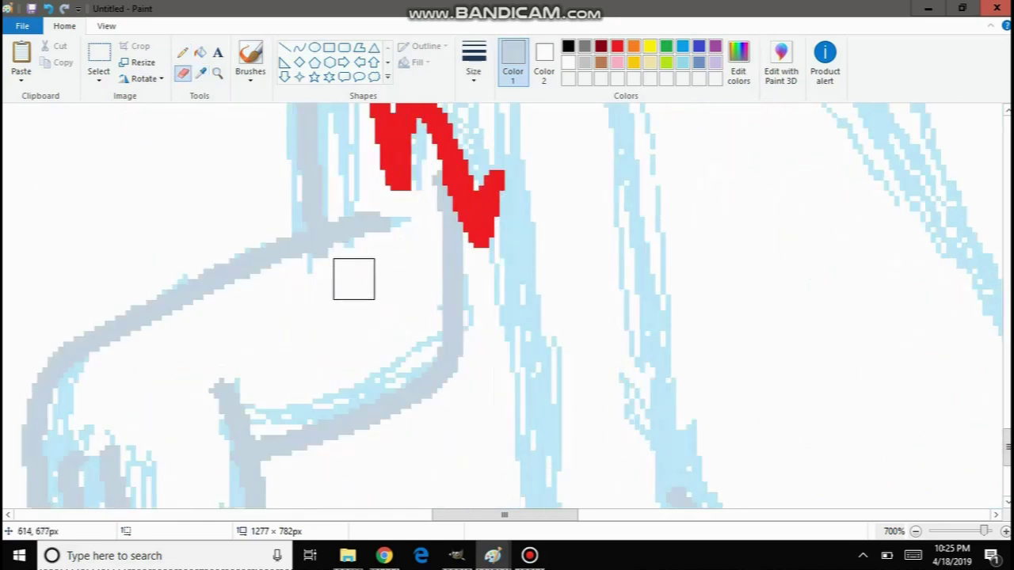
click(217, 72)
right_click(104, 255)
right_click(103, 257)
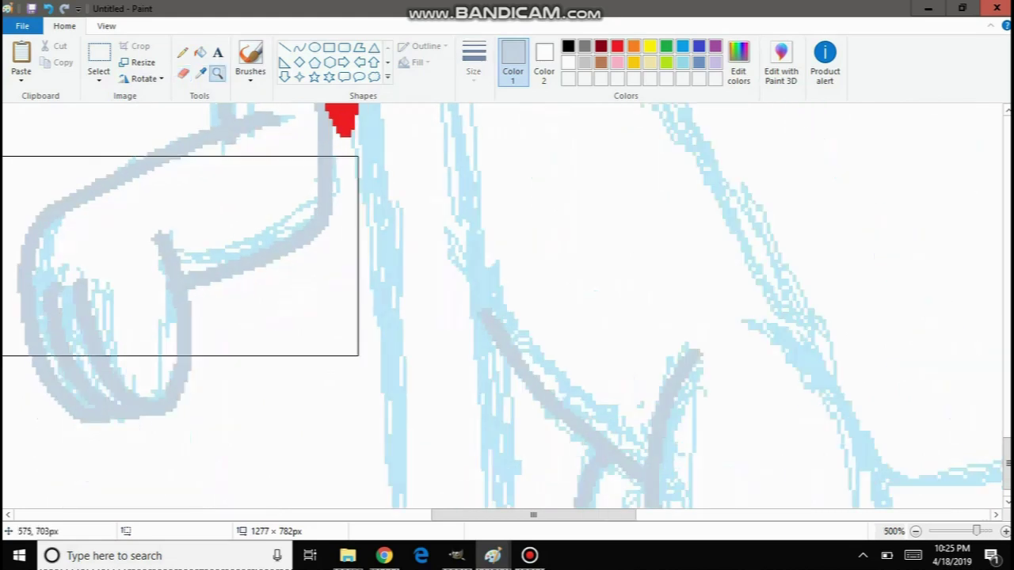
right_click(99, 255)
right_click(89, 250)
right_click(86, 249)
right_click(91, 271)
click(492, 402)
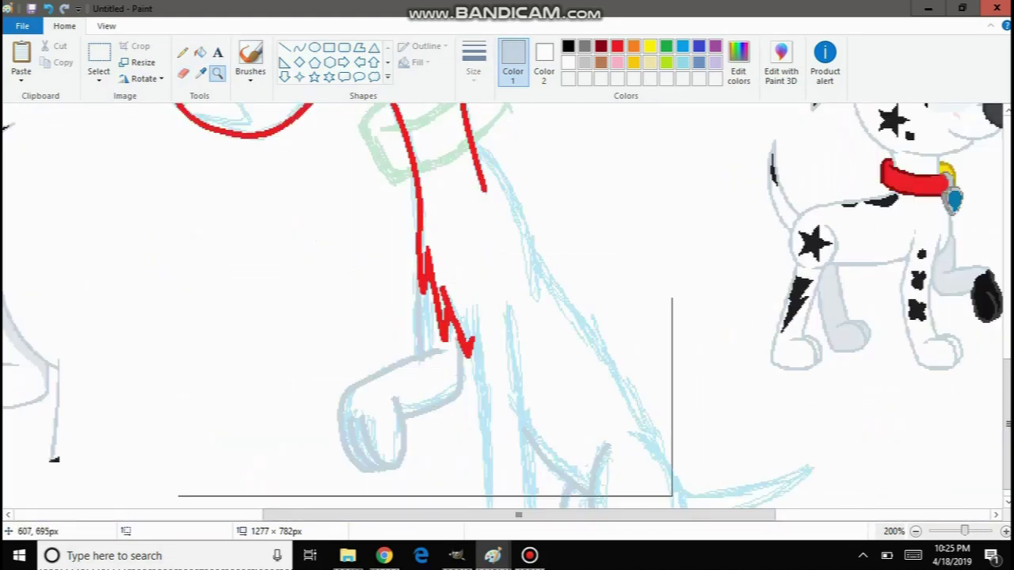
click(400, 392)
click(375, 386)
click(291, 234)
click(307, 231)
click(298, 221)
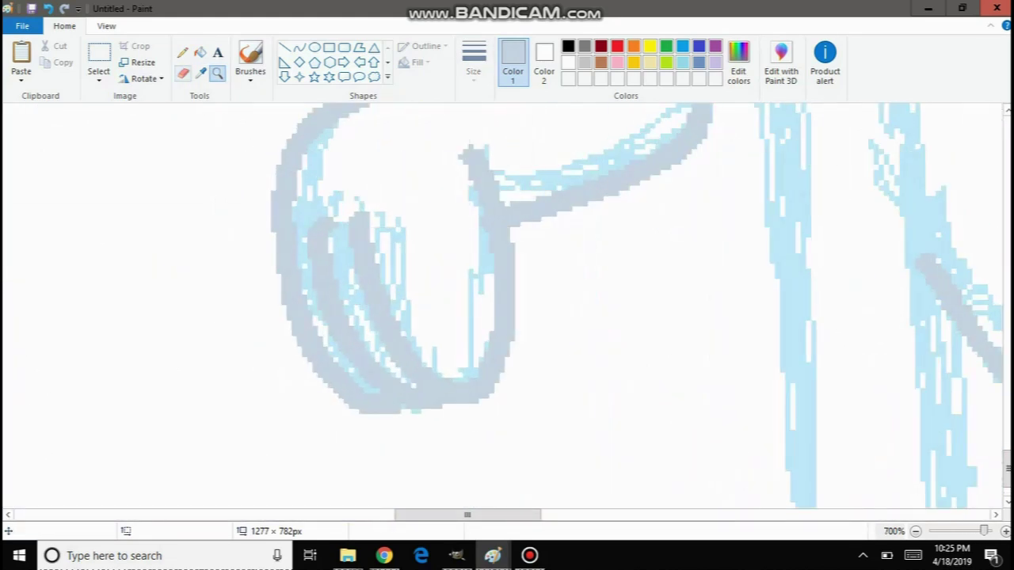
click(183, 72)
mouse_move(340, 226)
mouse_down()
mouse_move(333, 289)
mouse_move(349, 341)
mouse_move(385, 367)
mouse_move(431, 367)
mouse_move(374, 202)
mouse_move(373, 319)
mouse_up()
click(217, 73)
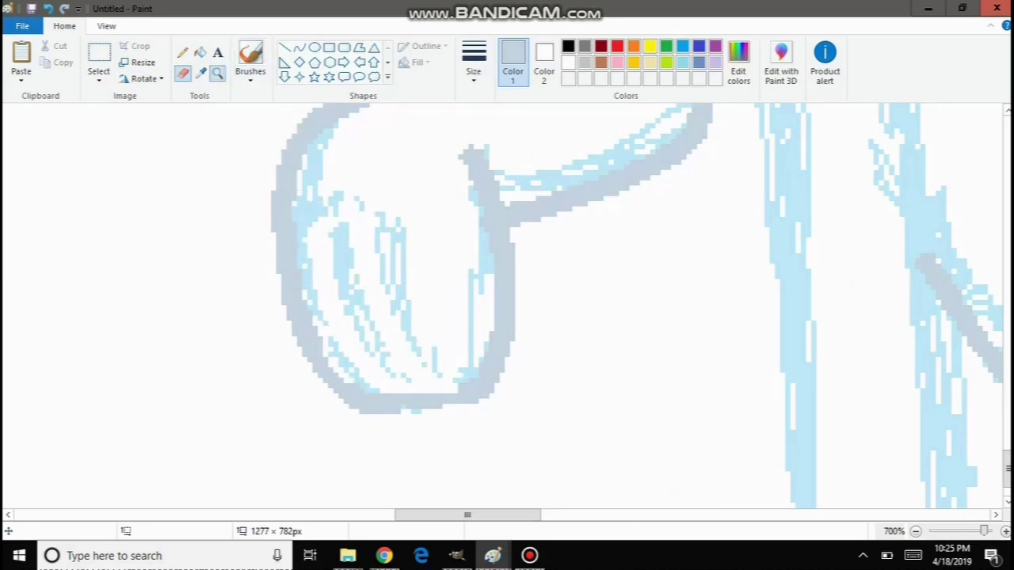
Try erasing a stretch of the raised paw's outer edge, then undo that erasure while keeping the toe lines erased.
drag(303, 343, 333, 315)
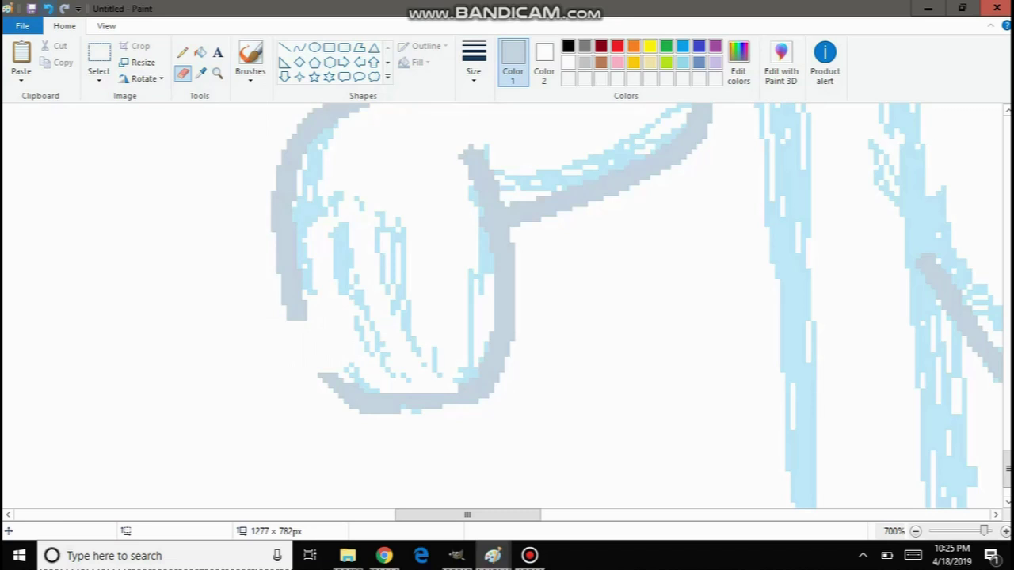
key(ctrl+z)
key(ctrl+z)
key(ctrl+z)
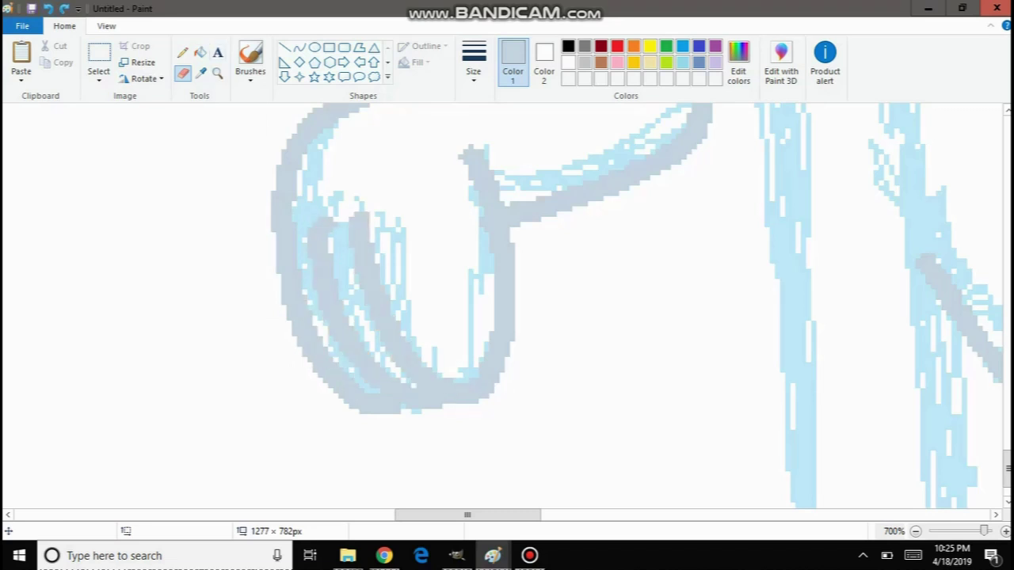
key(ctrl+y)
key(ctrl+y)
key(ctrl+y)
Redraw the raised paw's two toe lines in grey-blue with the thickest pencil, replacing the first attempt.
click(182, 52)
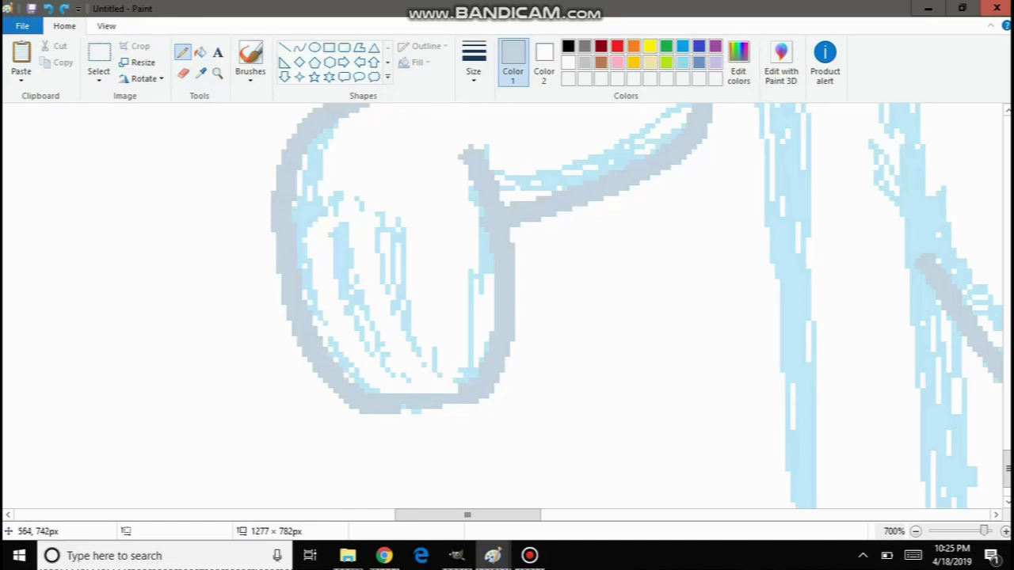
click(473, 70)
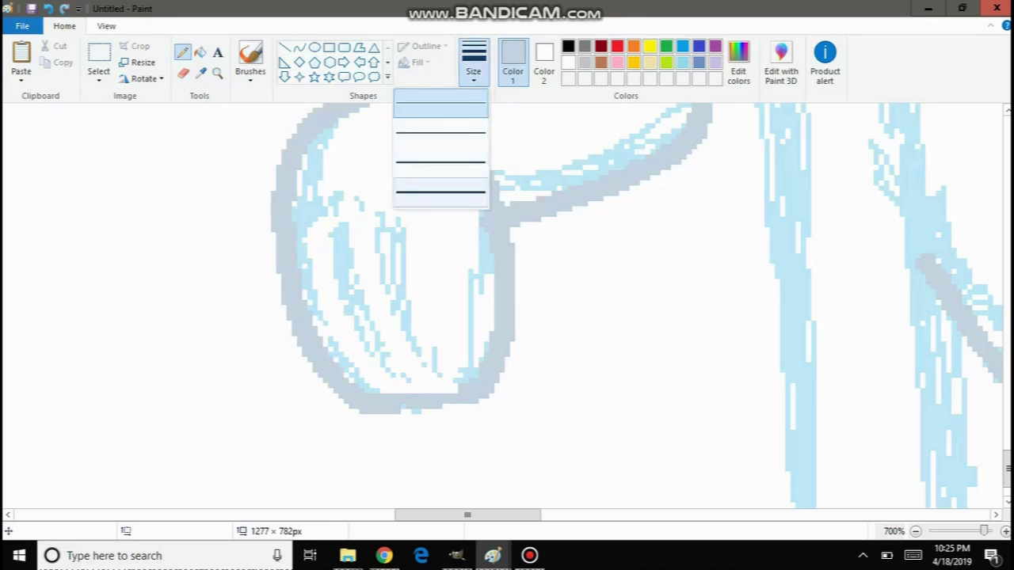
click(466, 190)
mouse_move(466, 407)
mouse_down()
mouse_move(434, 381)
mouse_move(371, 285)
mouse_move(377, 187)
mouse_up()
mouse_move(333, 228)
mouse_down()
mouse_move(316, 267)
mouse_move(366, 392)
mouse_up()
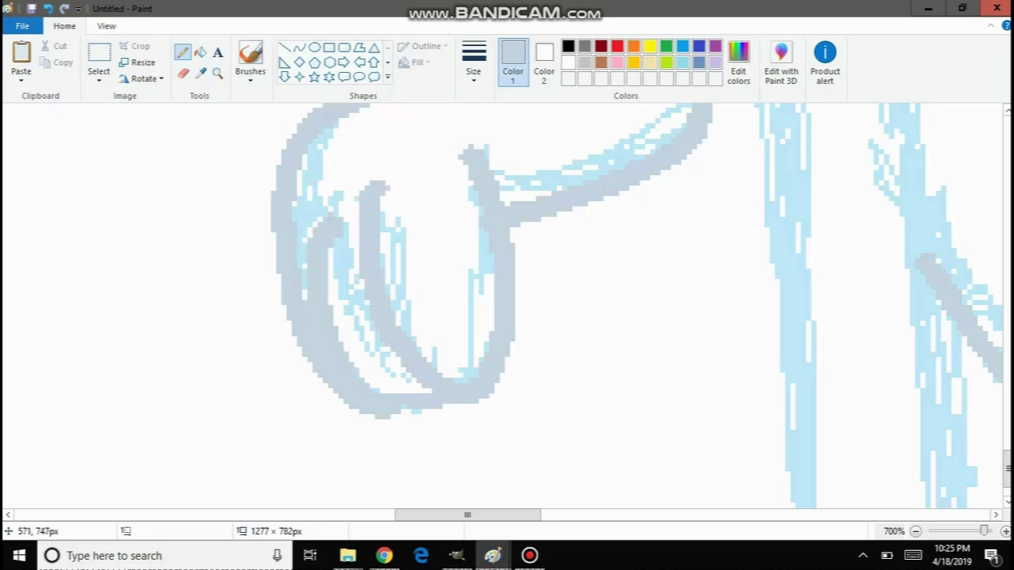
key(ctrl+z)
key(ctrl+z)
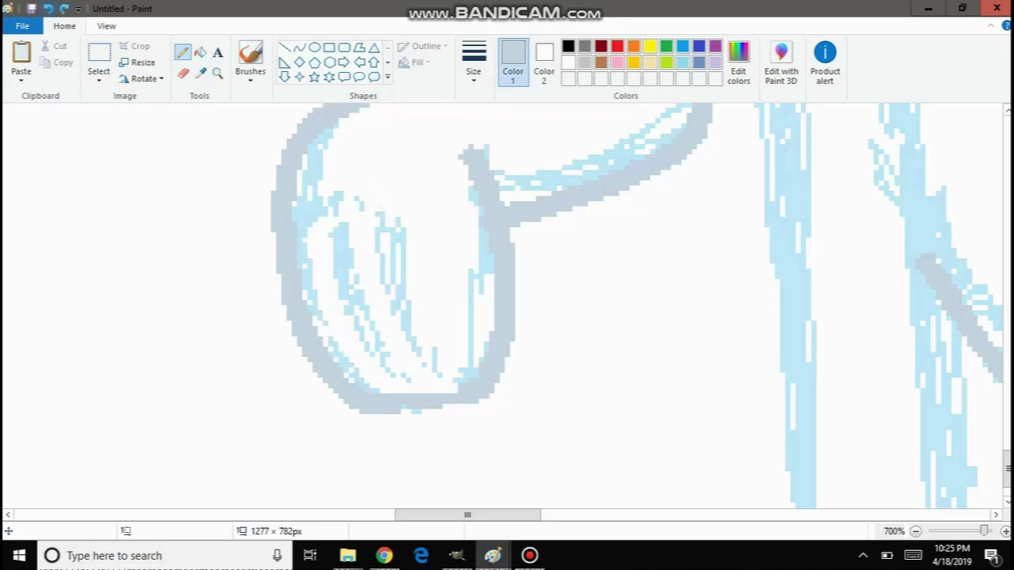
mouse_move(396, 212)
mouse_down()
mouse_move(378, 296)
mouse_move(423, 380)
mouse_move(460, 390)
mouse_up()
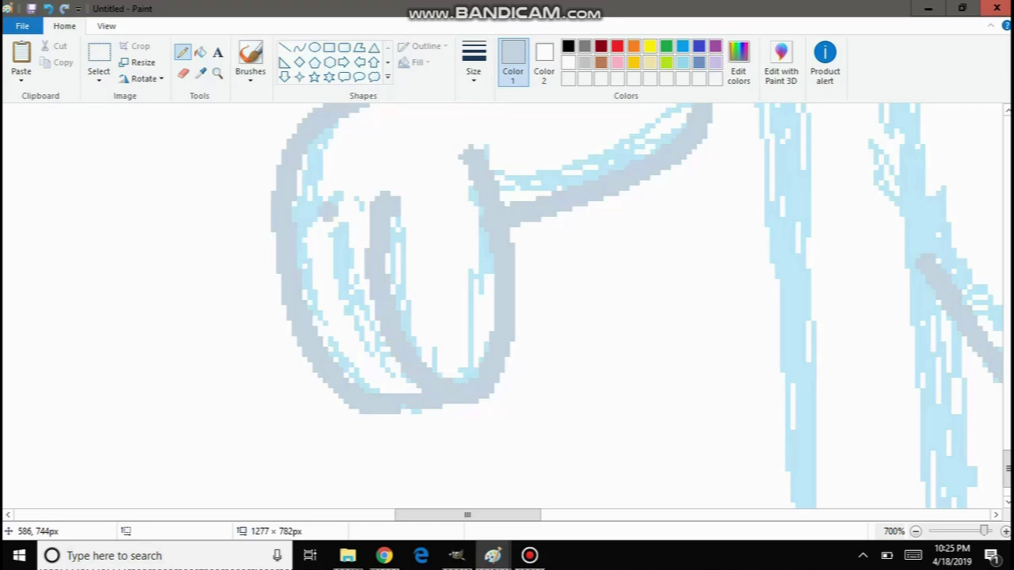
mouse_move(324, 218)
mouse_down()
mouse_move(322, 285)
mouse_move(368, 384)
mouse_up()
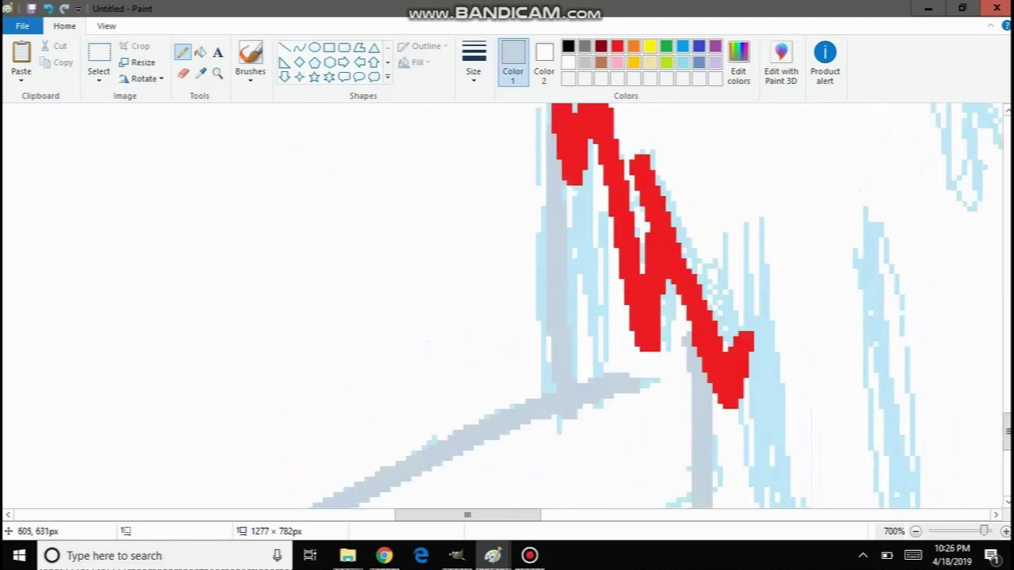
Trace the upper back in grey-blue from the collar's rear edge down to the shoulder point.
right_click(297, 178)
right_click(297, 178)
right_click(317, 183)
right_click(317, 182)
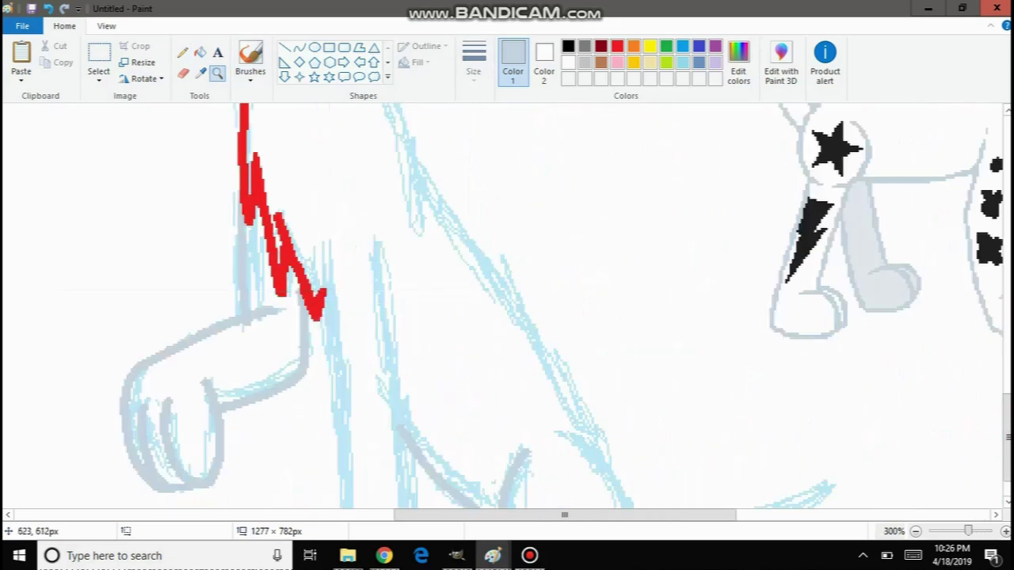
right_click(325, 206)
right_click(324, 206)
click(515, 353)
click(484, 324)
click(485, 277)
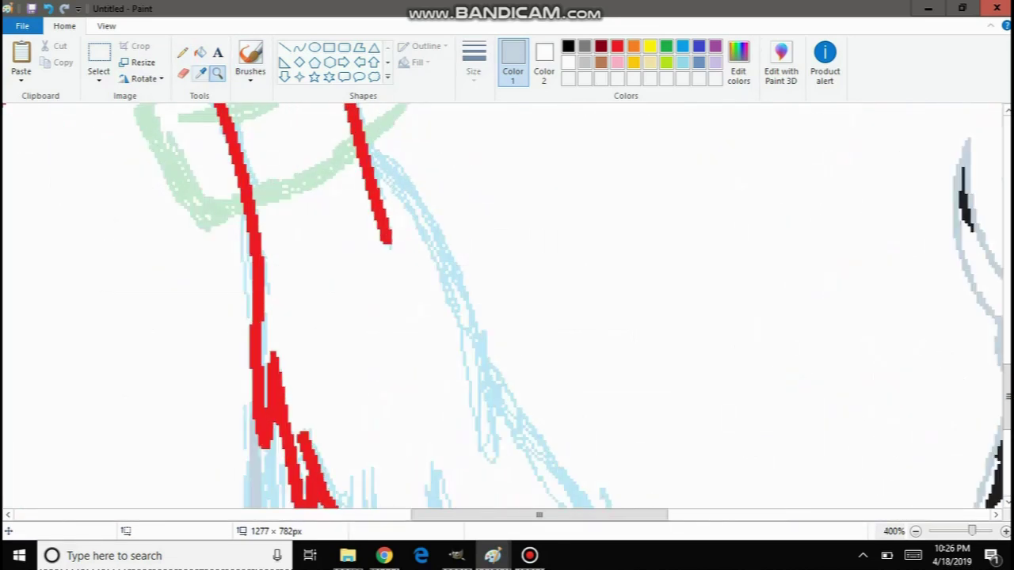
click(183, 52)
mouse_move(369, 156)
mouse_down()
mouse_move(438, 238)
mouse_move(485, 395)
mouse_move(488, 445)
mouse_up()
Trace the long back line from the shoulder point down to the top of the rump.
scroll(554, 348, down, 4)
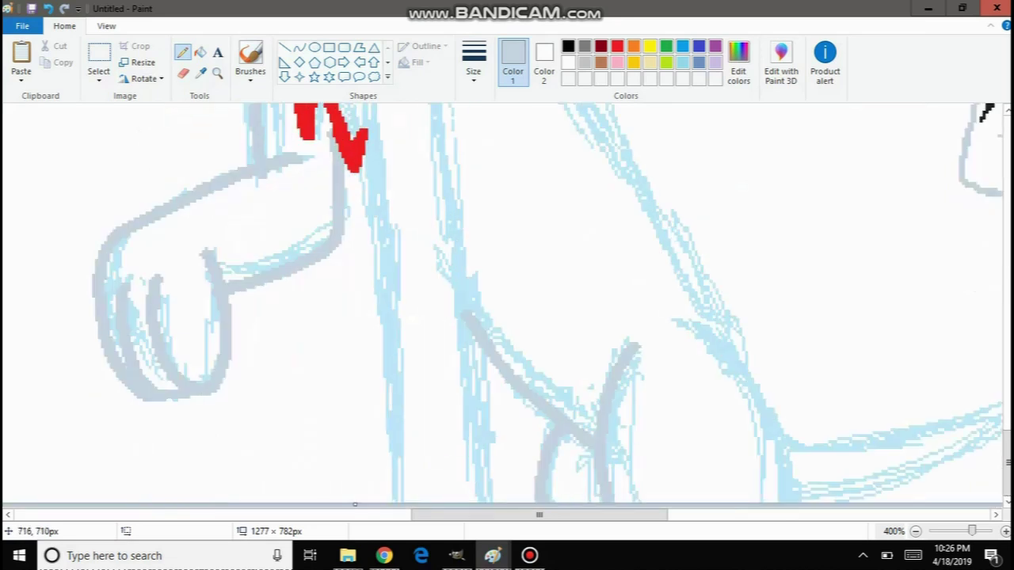
scroll(599, 297, up, 2)
scroll(657, 290, down, 1)
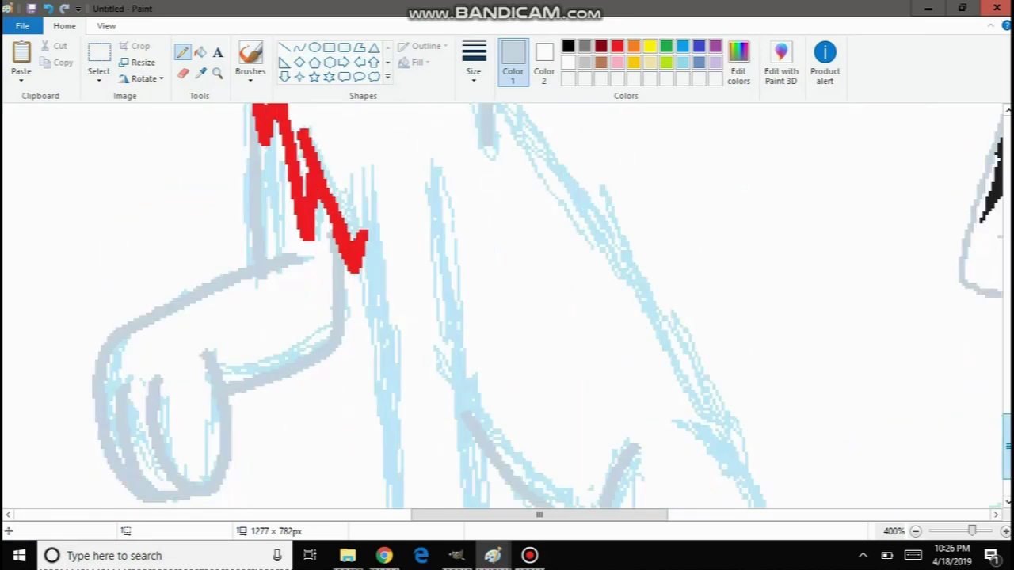
scroll(507, 306, up, 1)
mouse_move(487, 115)
mouse_down()
mouse_move(689, 401)
mouse_move(725, 472)
mouse_up()
Trace the rump's curve down to the canvas's lower edge and outline the tail's upper and lower edges to its tip.
scroll(507, 306, down, 4)
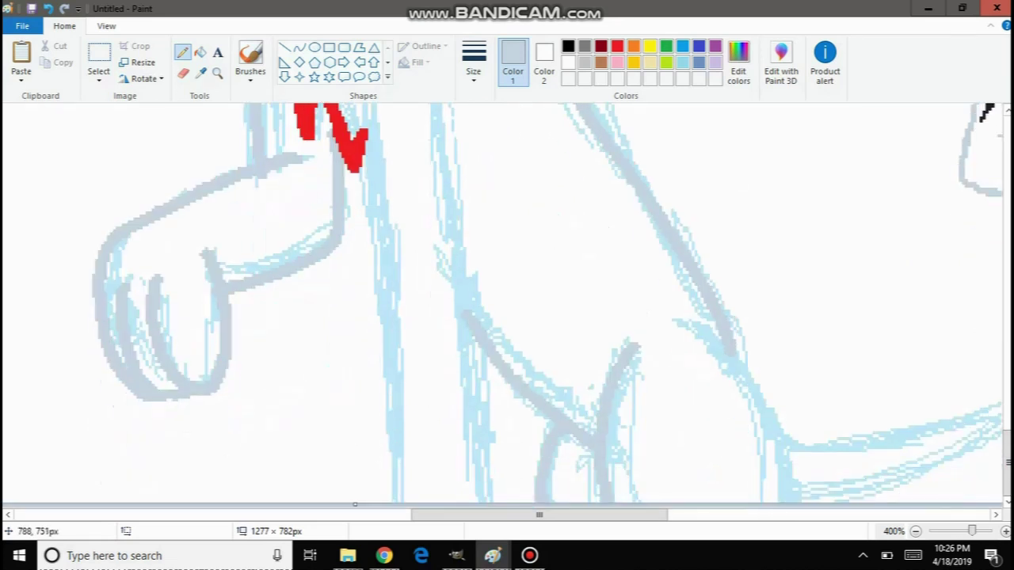
mouse_move(669, 316)
mouse_down()
mouse_move(731, 354)
mouse_move(770, 406)
mouse_move(798, 502)
mouse_up()
drag(539, 515, 618, 515)
mouse_move(484, 446)
mouse_down()
mouse_move(631, 425)
mouse_move(734, 383)
mouse_move(687, 428)
mouse_move(611, 472)
mouse_move(500, 504)
mouse_up()
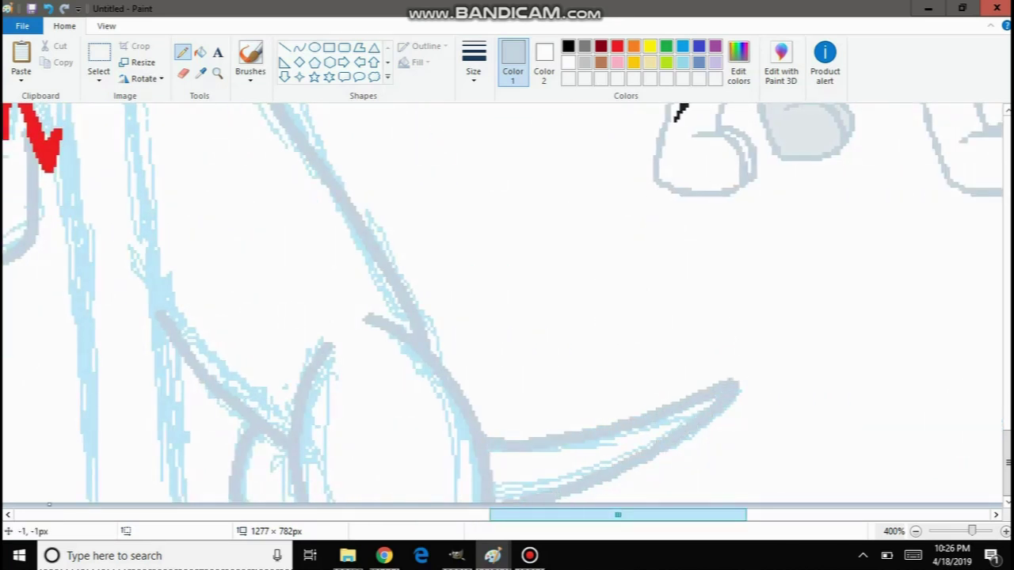
Examine the traced back, rump and tail outlines up close and in the whole drawing at 100% zoom.
click(1007, 317)
click(217, 73)
right_click(160, 240)
right_click(550, 229)
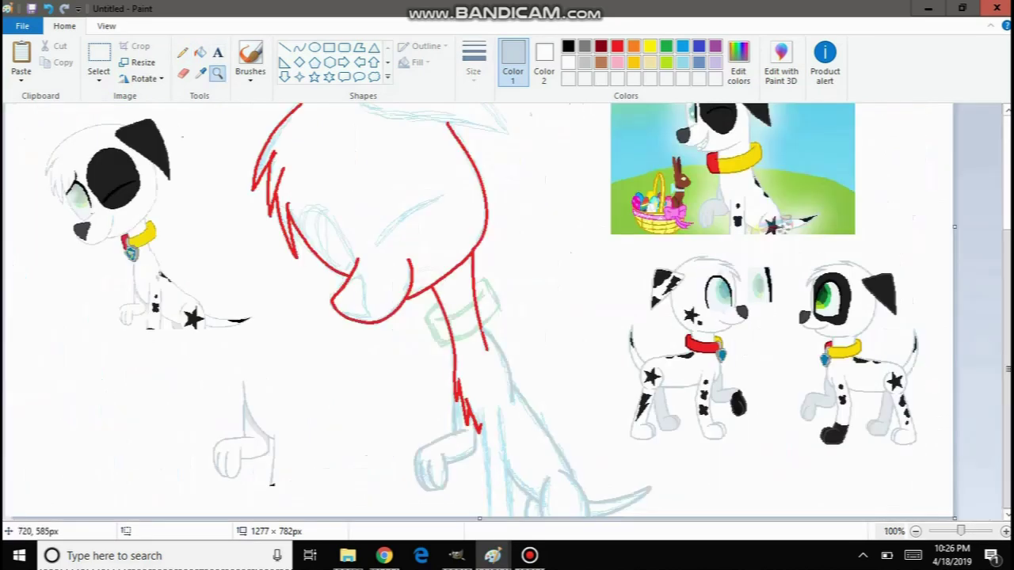
right_click(443, 277)
click(433, 288)
click(395, 282)
scroll(507, 269, down, 3)
click(637, 316)
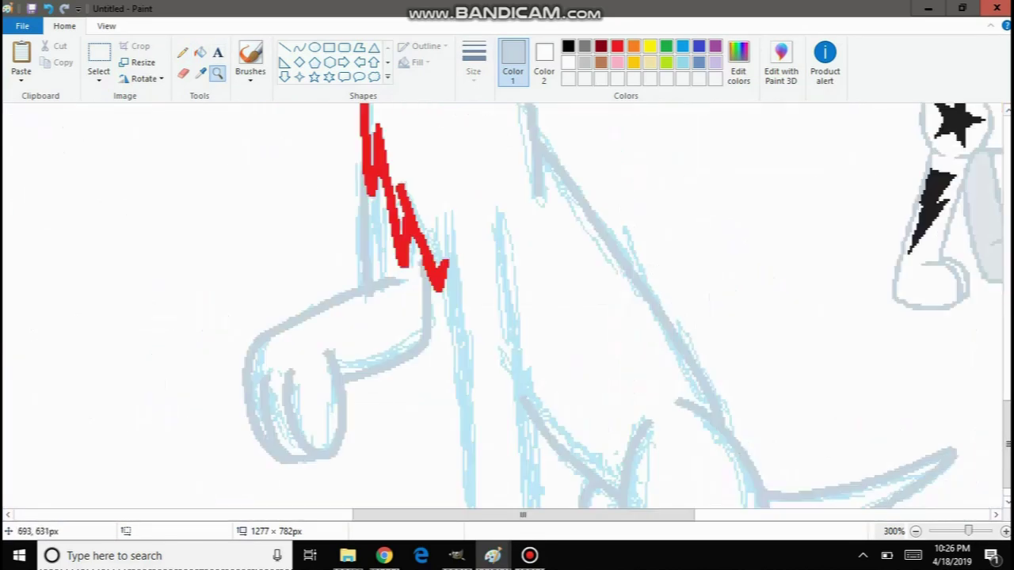
scroll(491, 285, up, 3)
right_click(342, 257)
right_click(339, 255)
click(439, 263)
right_click(396, 297)
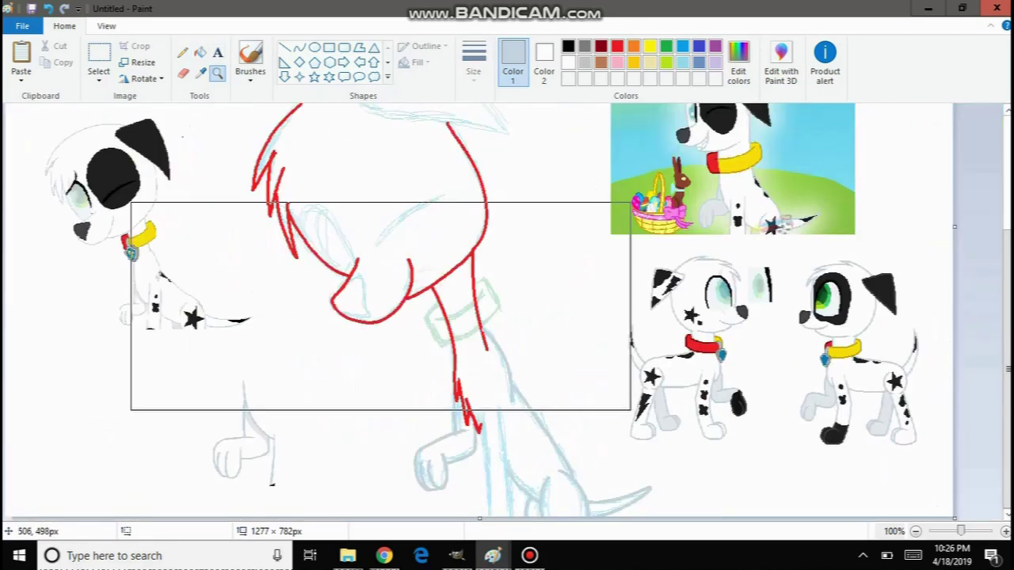
Sample the dark yellow outline colour from the collar of the small sitting reference puppy.
click(464, 283)
click(478, 320)
right_click(273, 286)
right_click(277, 283)
click(330, 272)
click(328, 273)
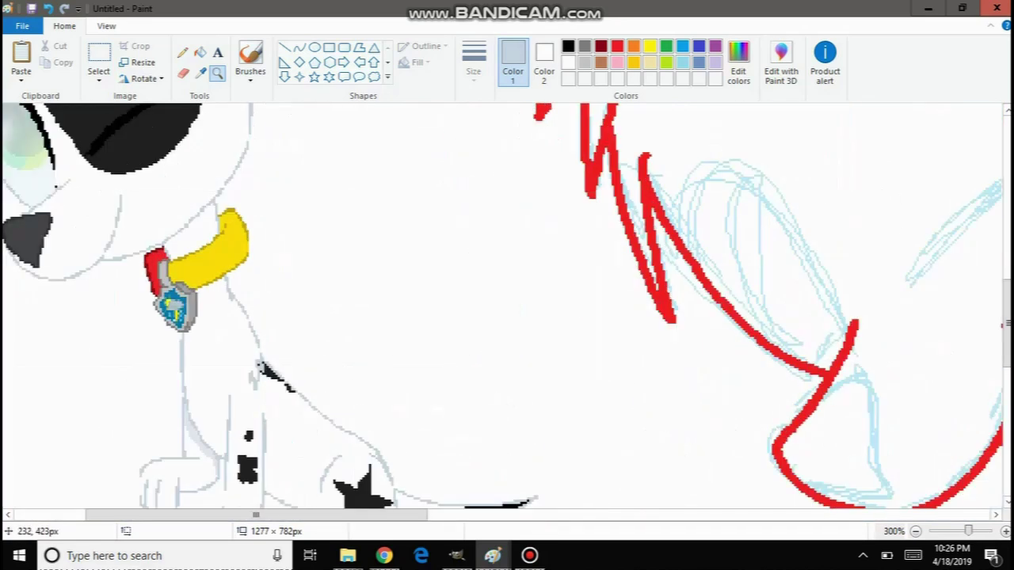
click(380, 287)
click(485, 305)
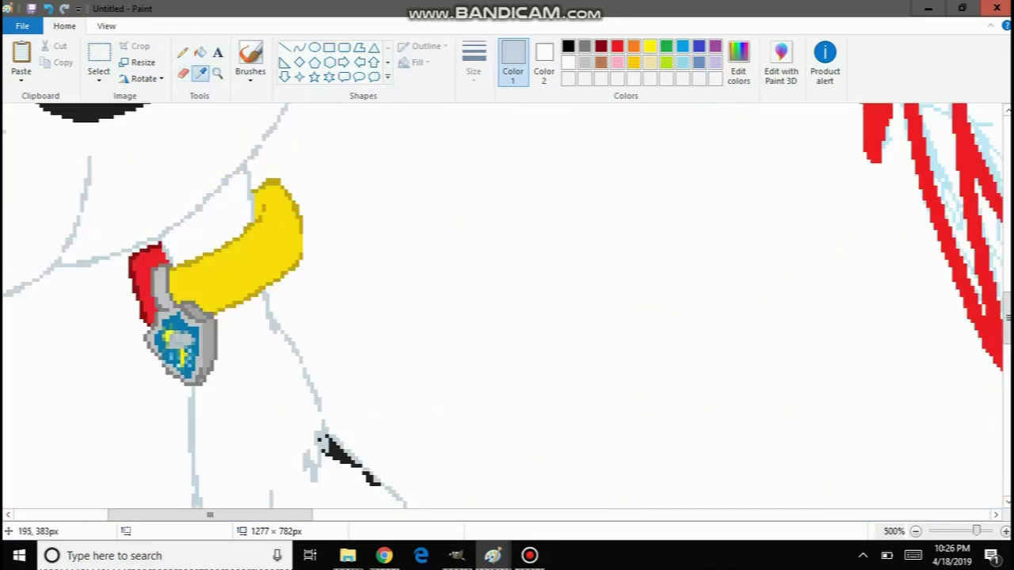
click(272, 183)
Try to trace the upper edge of the green sketched collar with a dark yellow pencil stroke.
click(217, 73)
right_click(266, 233)
right_click(268, 235)
right_click(277, 239)
click(637, 313)
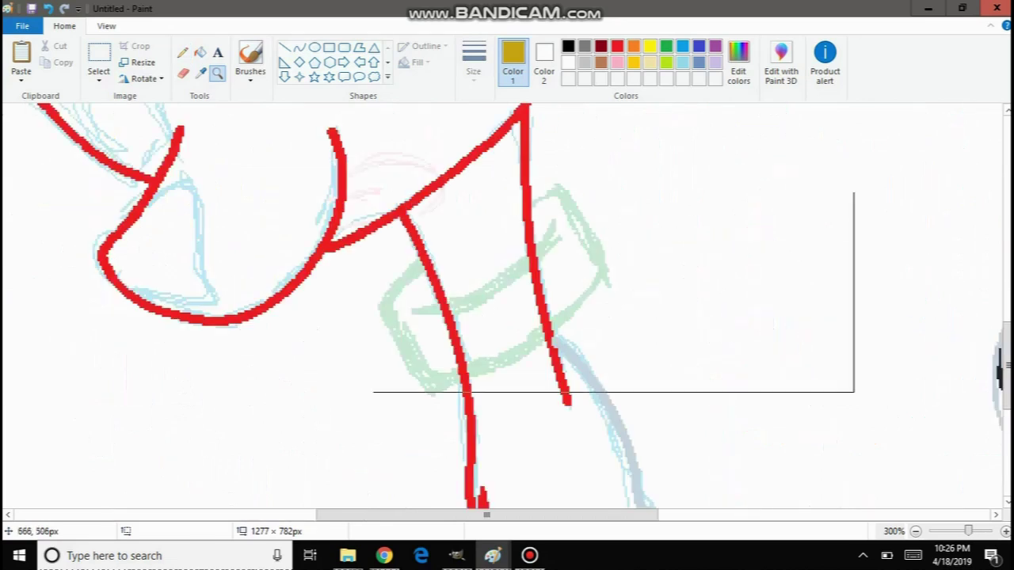
click(514, 280)
click(210, 273)
click(293, 190)
scroll(304, 170, up, 1)
click(293, 205)
click(299, 210)
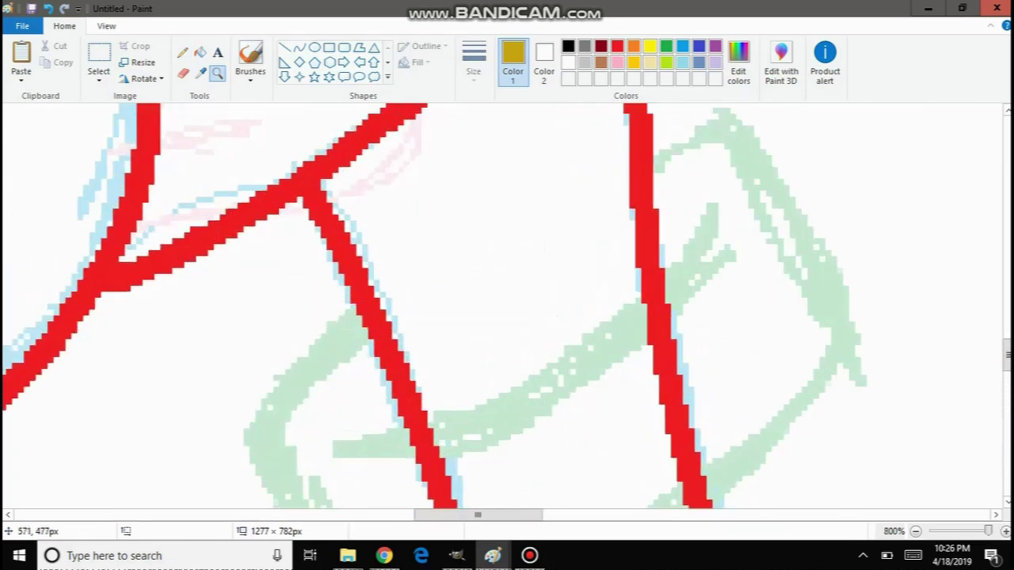
click(183, 53)
scroll(306, 238, down, 1)
mouse_move(357, 350)
mouse_down()
mouse_move(388, 361)
mouse_move(518, 305)
mouse_move(651, 214)
mouse_move(707, 149)
mouse_move(712, 119)
mouse_move(655, 208)
mouse_move(546, 305)
mouse_move(372, 366)
mouse_up()
key(ctrl+z)
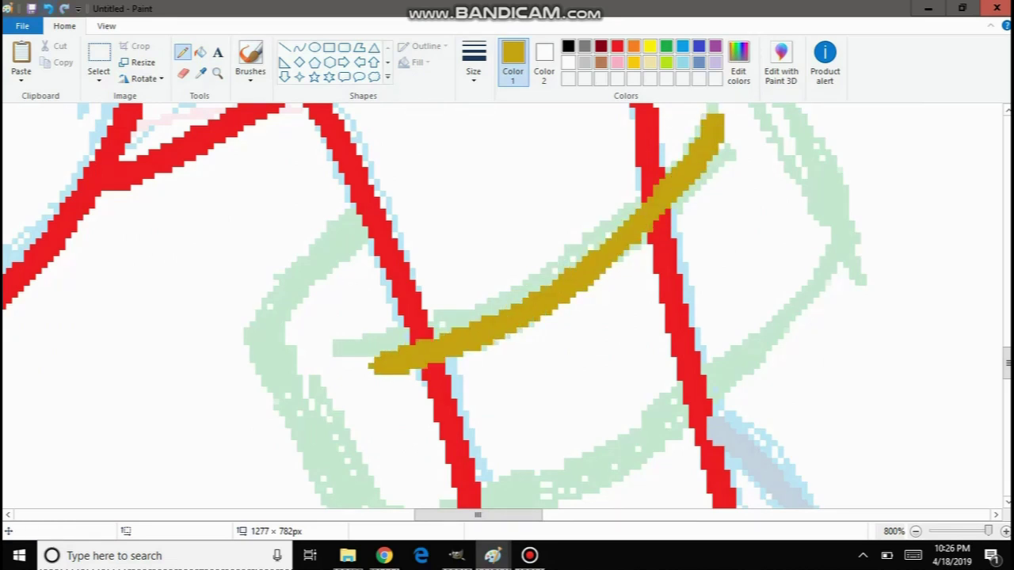
key(ctrl+z)
Sample the grey-blue outline colour from the vertical line above the raised foreleg.
click(200, 51)
click(201, 73)
scroll(200, 79, down, 1)
scroll(396, 238, down, 7)
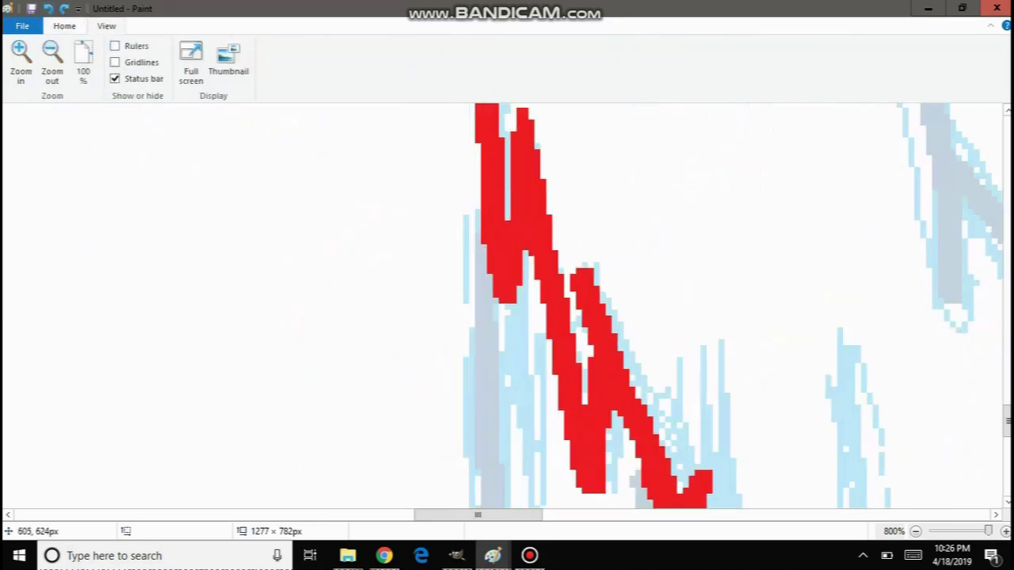
scroll(484, 290, down, 1)
scroll(486, 289, up, 1)
click(64, 26)
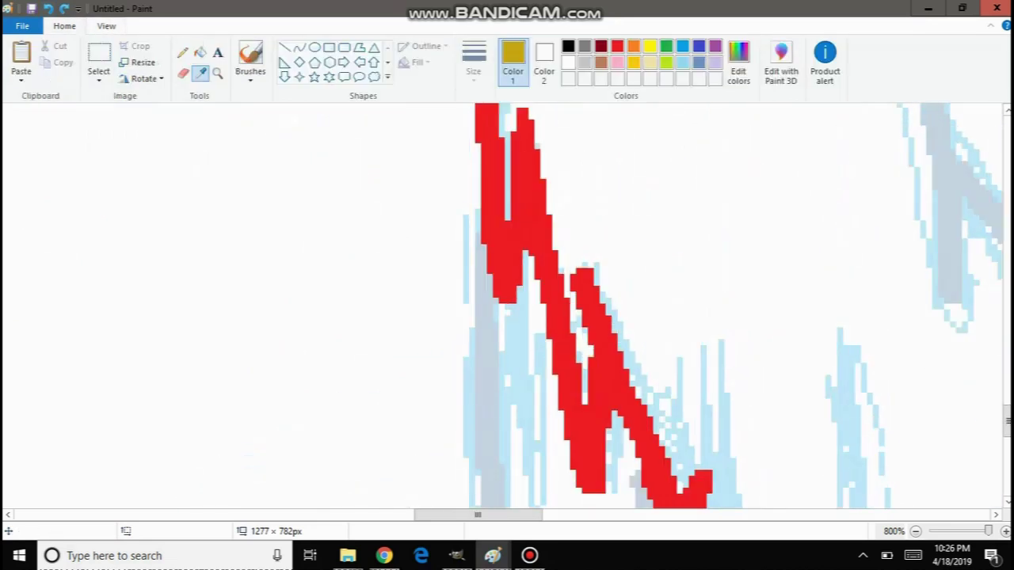
click(485, 317)
Erase the grey-blue vertical line running from the chest fur down to the raised foreleg.
scroll(467, 293, down, 2)
scroll(420, 216, up, 1)
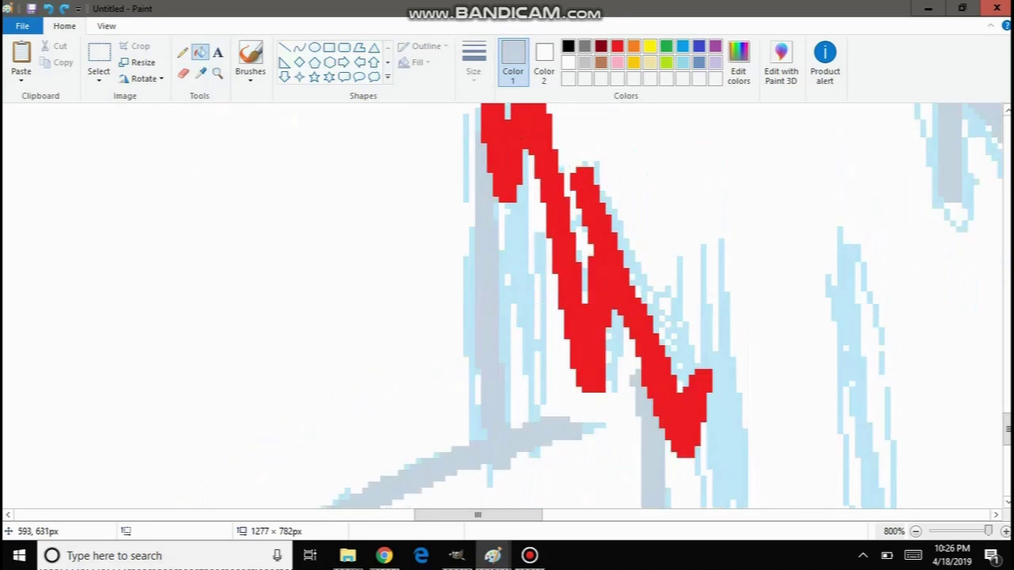
click(183, 73)
mouse_move(466, 134)
mouse_down()
mouse_move(486, 219)
mouse_move(483, 348)
mouse_up()
mouse_move(493, 310)
mouse_down()
mouse_move(503, 368)
mouse_move(468, 413)
mouse_up()
scroll(491, 392, down, 1)
scroll(510, 368, down, 2)
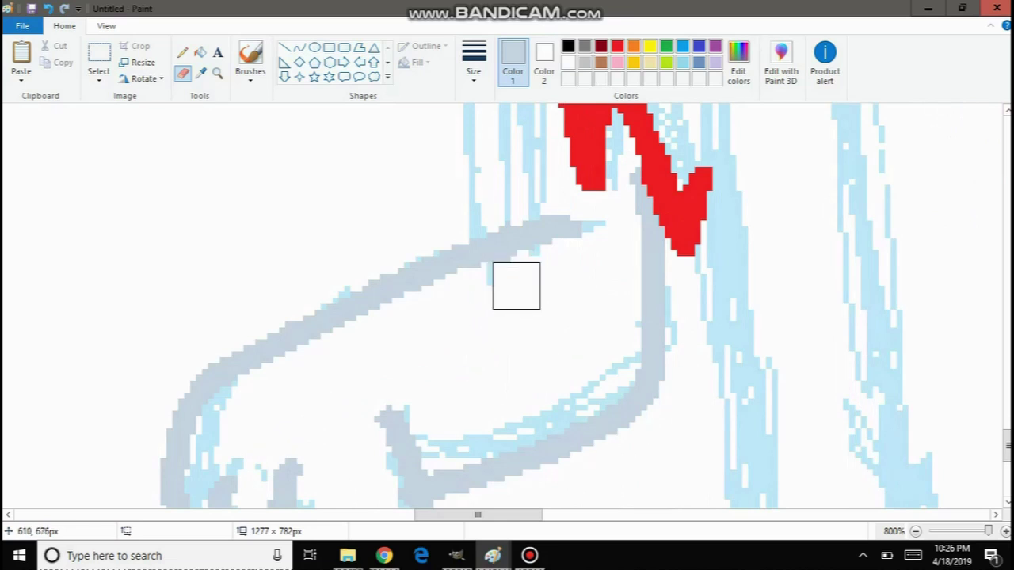
Try to redraw the vertical line from the raised foreleg up to the chest fur in grey-blue.
scroll(559, 344, up, 4)
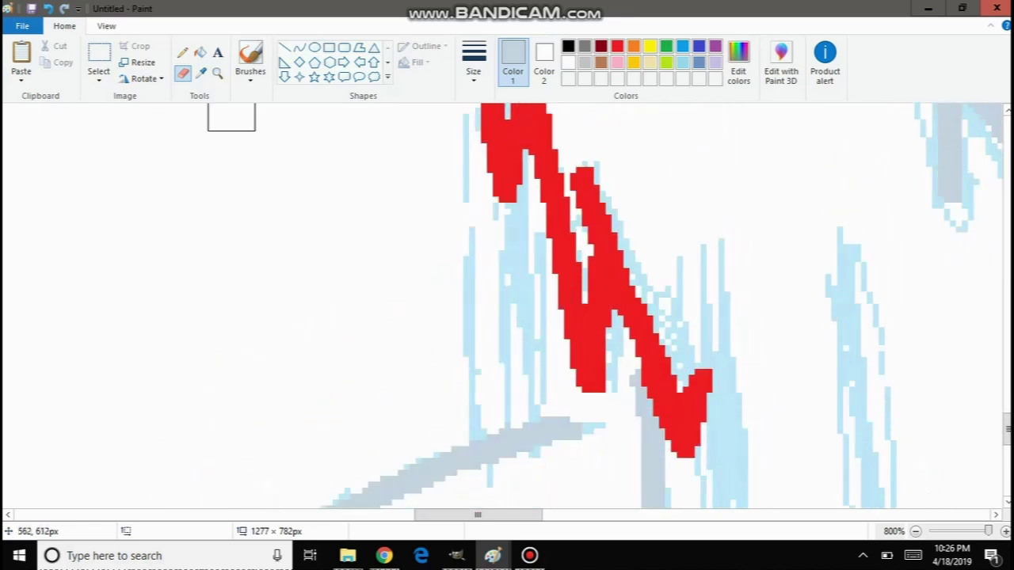
click(182, 52)
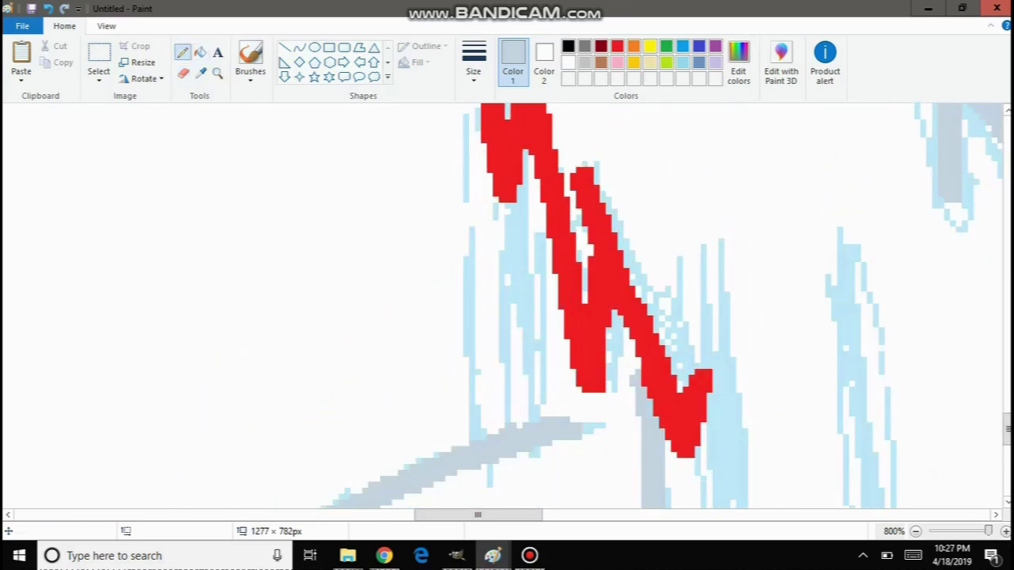
drag(504, 432, 467, 120)
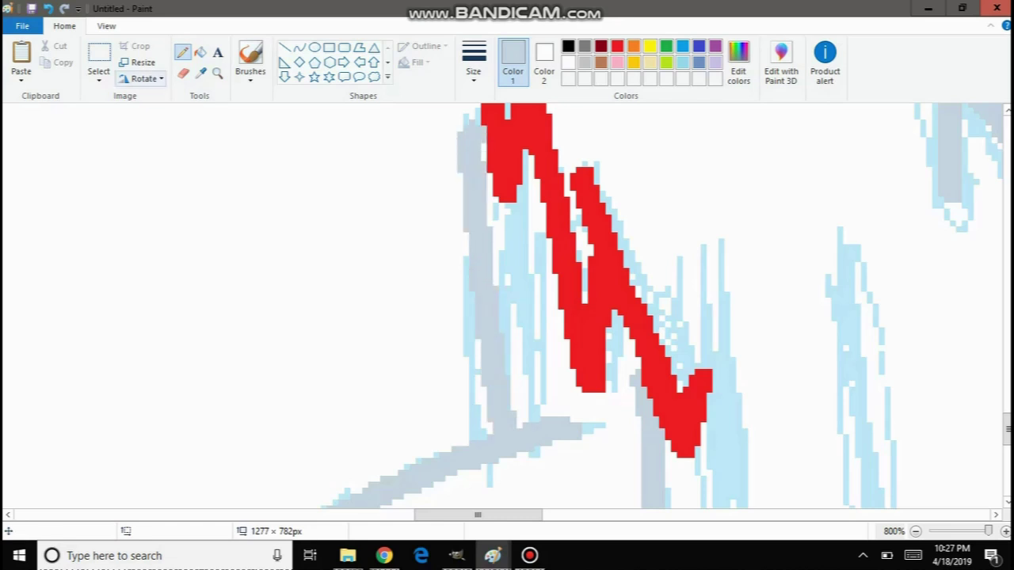
key(ctrl+z)
scroll(507, 317, down, 2)
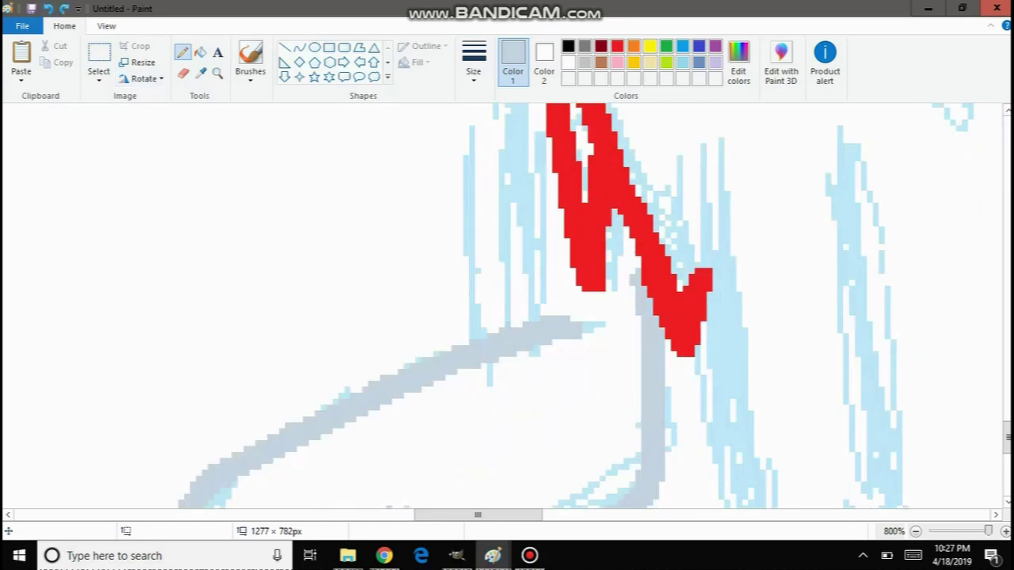
Examine the raised foreleg's placement against the chest fur in the wider body drawing and up close.
click(217, 73)
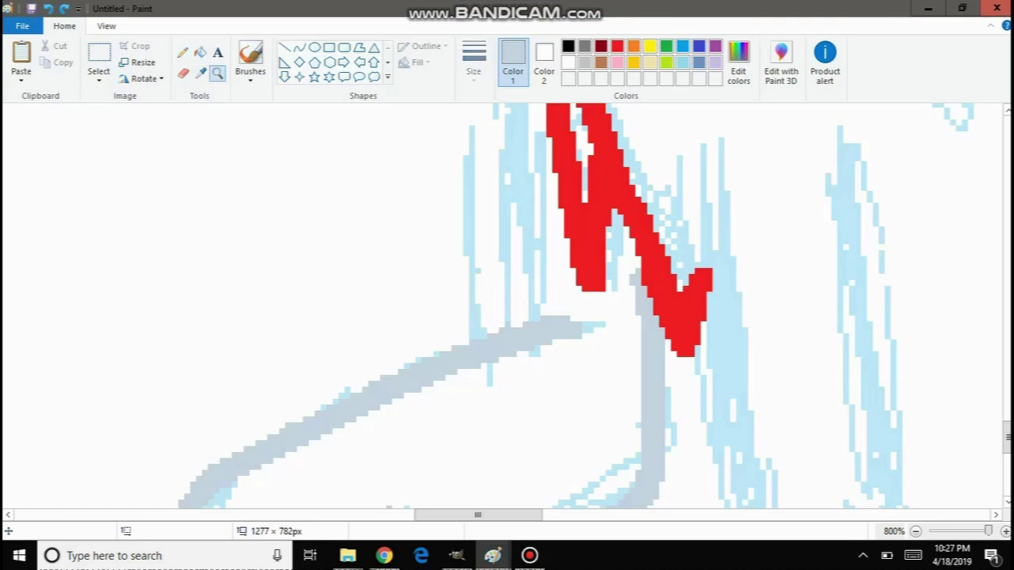
right_click(238, 119)
right_click(226, 127)
right_click(214, 138)
right_click(202, 146)
right_click(166, 158)
right_click(93, 243)
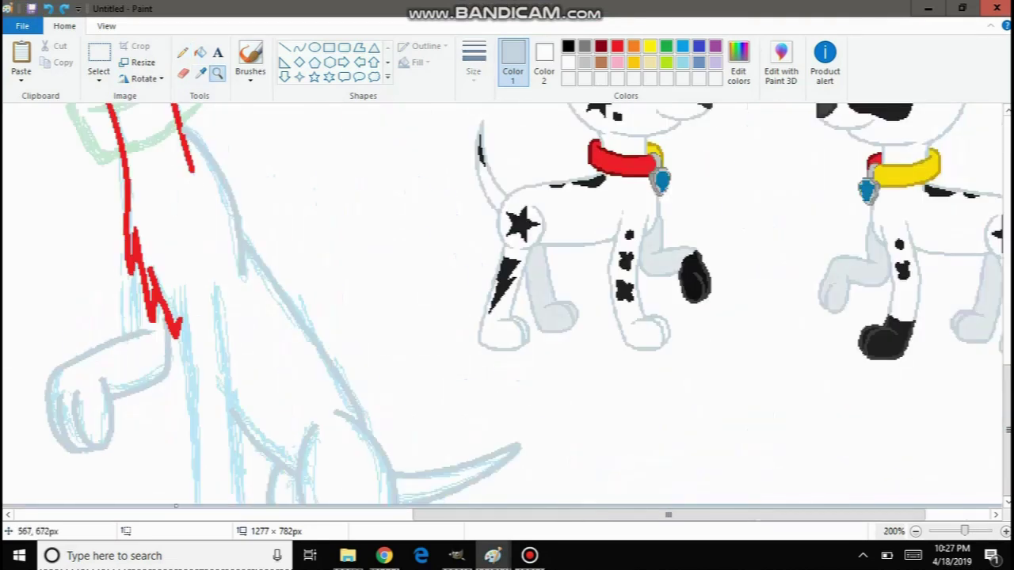
right_click(269, 382)
click(468, 409)
click(504, 372)
click(531, 340)
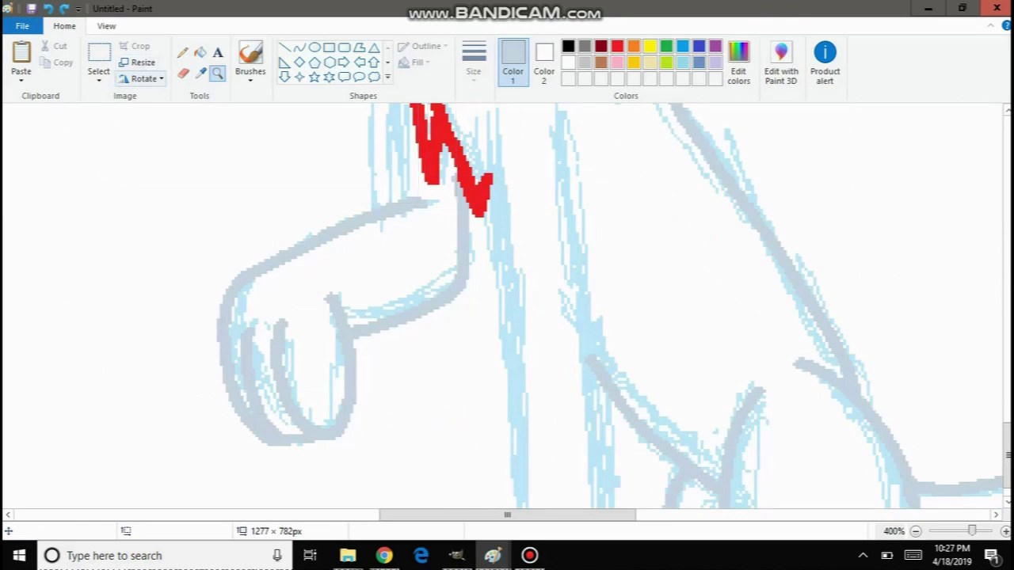
Select the raised foreleg with a transparent free-form selection and shift it slightly right towards the chest-fur tip.
click(98, 77)
click(63, 129)
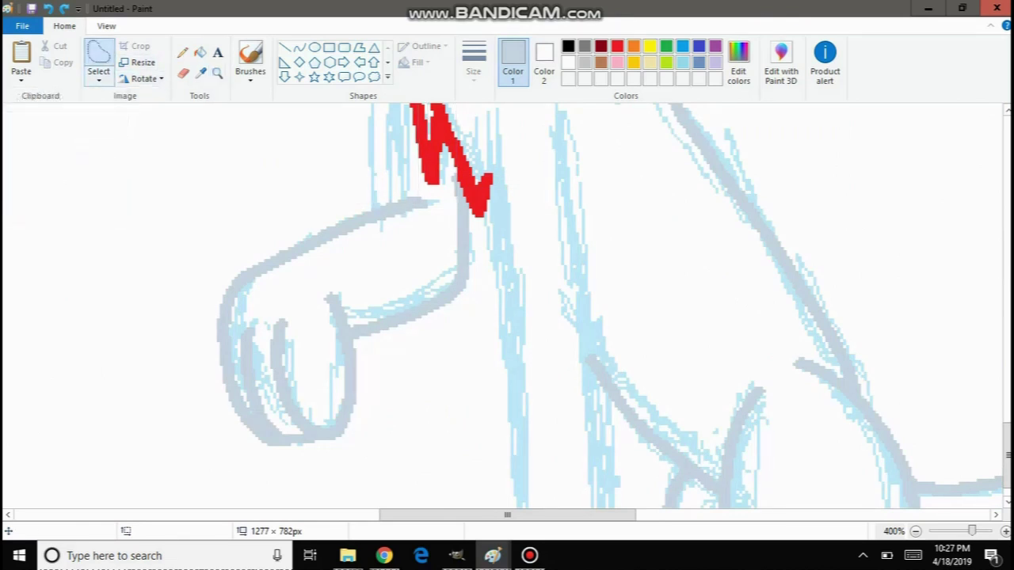
click(99, 76)
click(67, 214)
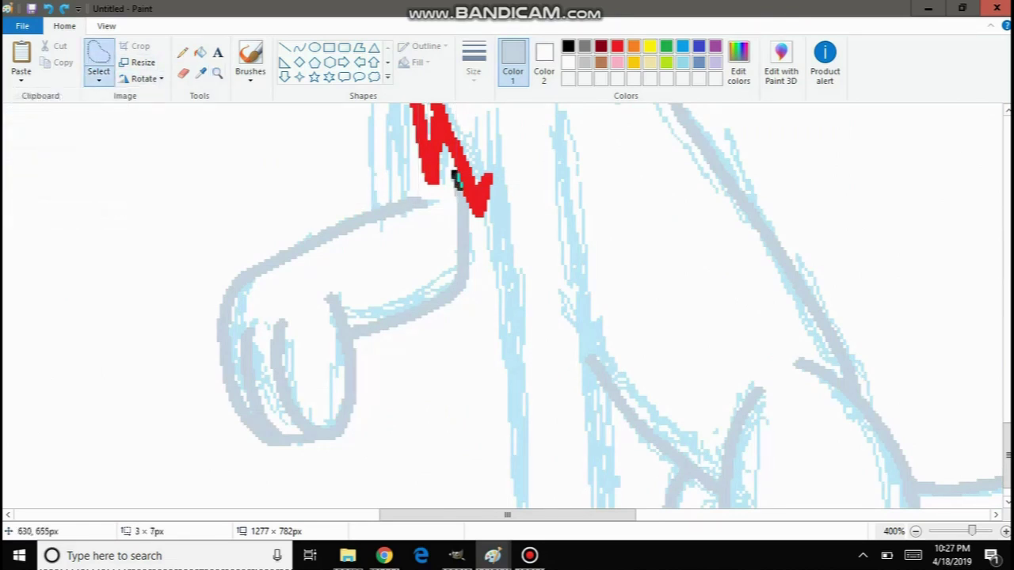
mouse_move(471, 267)
mouse_down()
mouse_move(442, 327)
mouse_move(397, 357)
mouse_move(379, 507)
mouse_move(248, 485)
mouse_move(198, 425)
mouse_move(218, 267)
mouse_move(260, 199)
mouse_move(455, 174)
mouse_up()
drag(456, 175, 465, 176)
click(573, 255)
scroll(507, 305, up, 3)
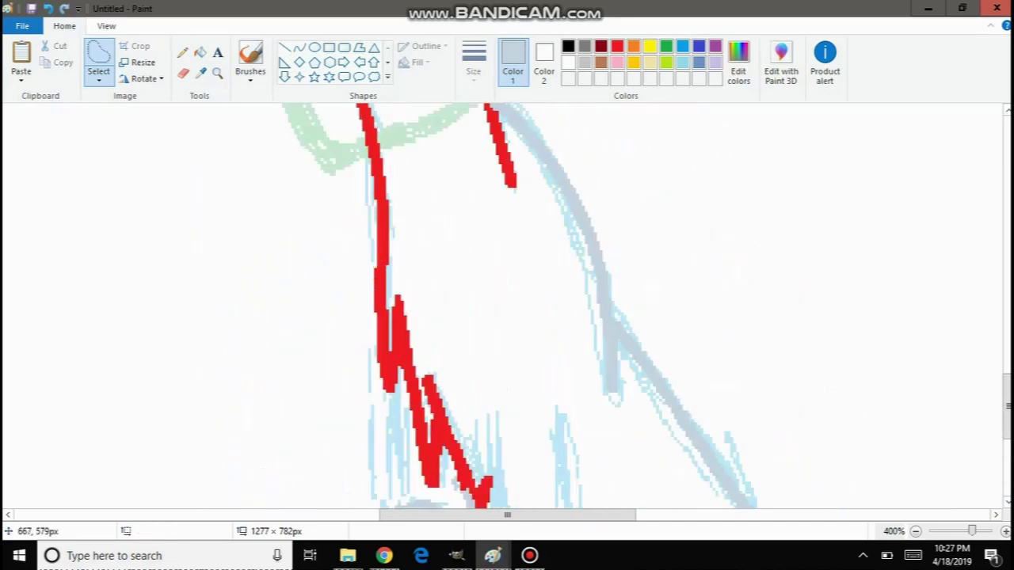
scroll(507, 305, down, 2)
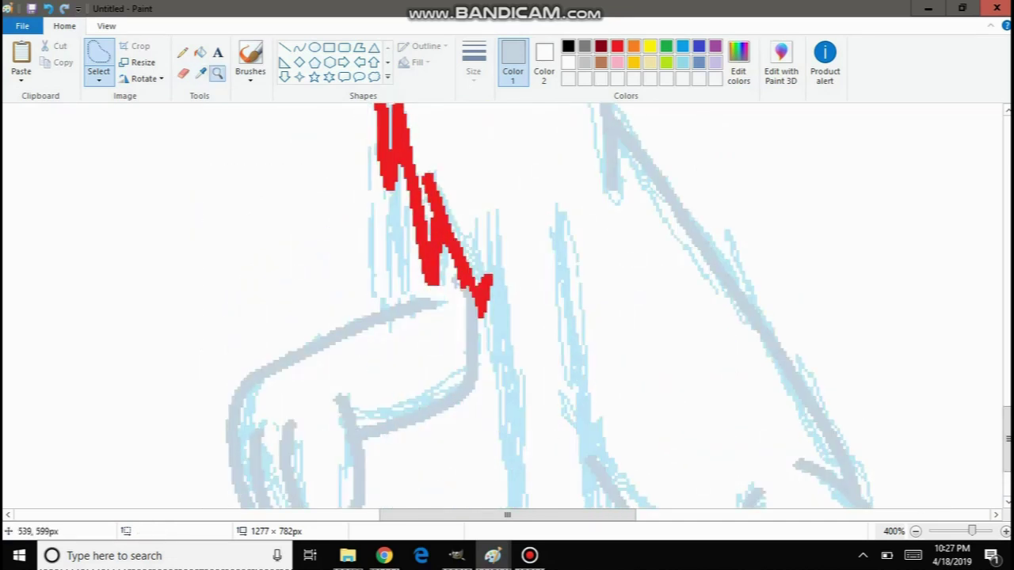
Remove the grey-blue stub of the foreleg line sticking out beside the red chest fur.
click(217, 73)
click(296, 184)
click(295, 184)
click(295, 186)
click(293, 190)
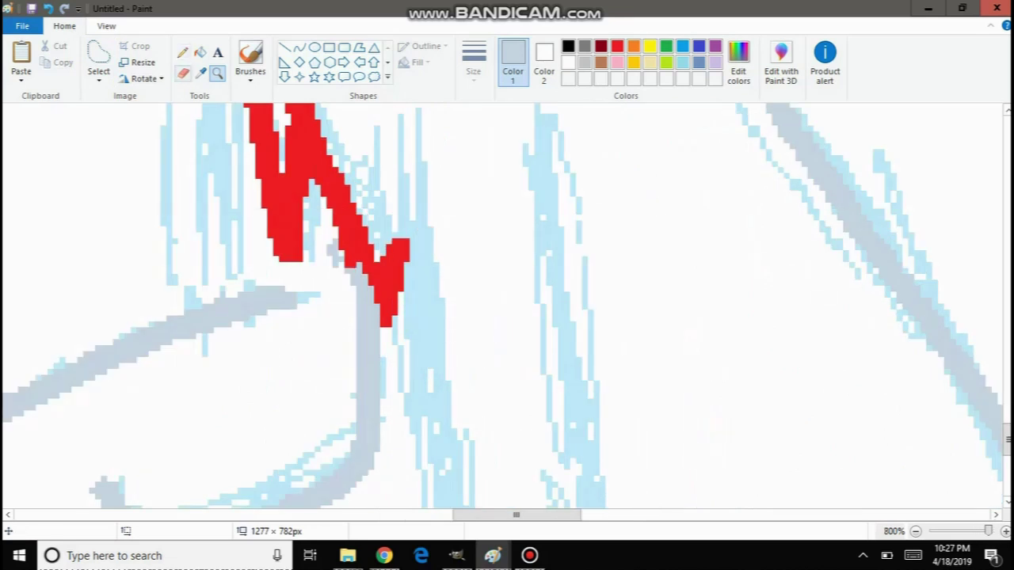
click(200, 52)
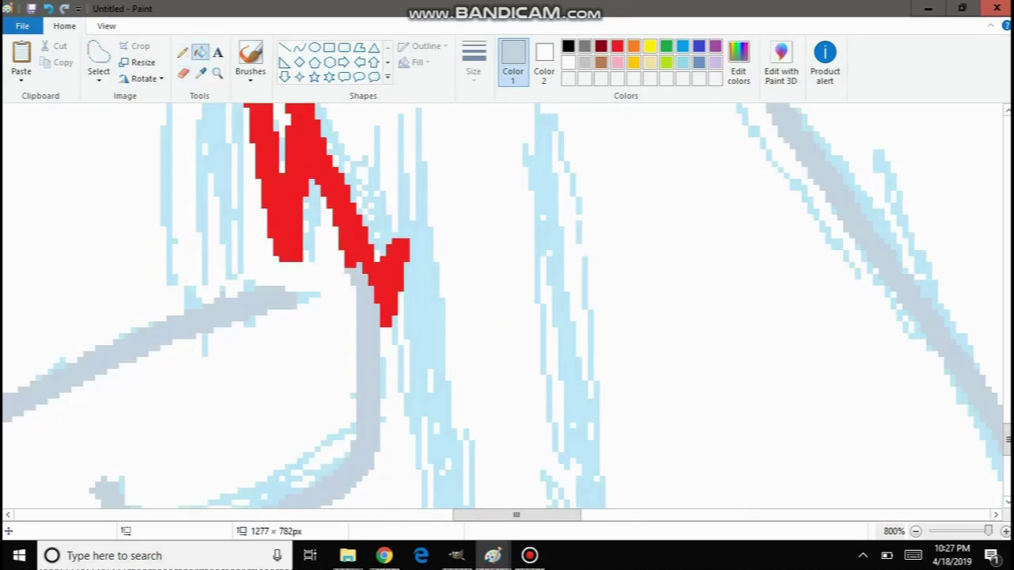
Extend the lowest red chest-fur tip to a sharp point with the thinnest red pencil.
click(183, 52)
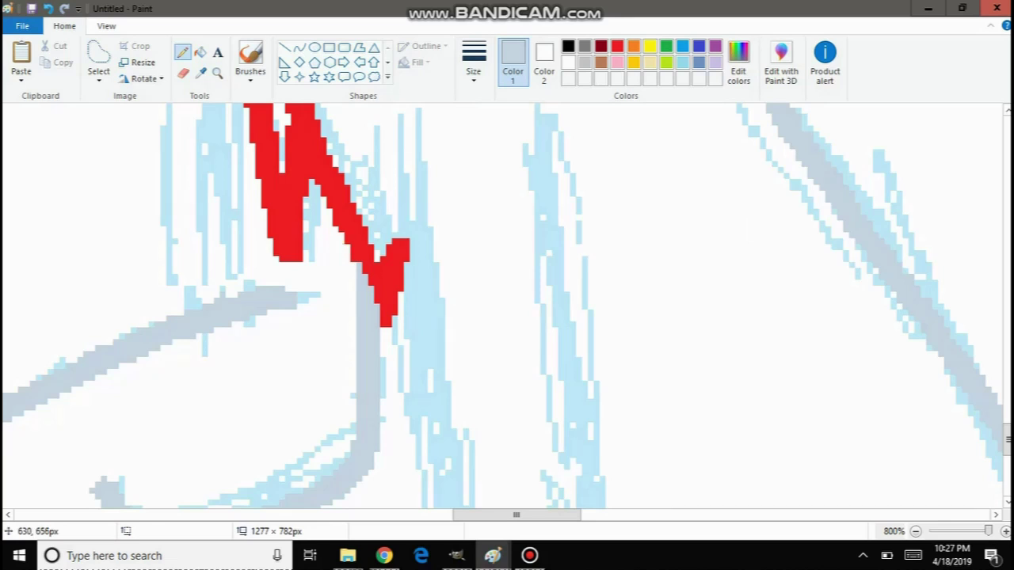
click(474, 64)
click(444, 118)
click(617, 47)
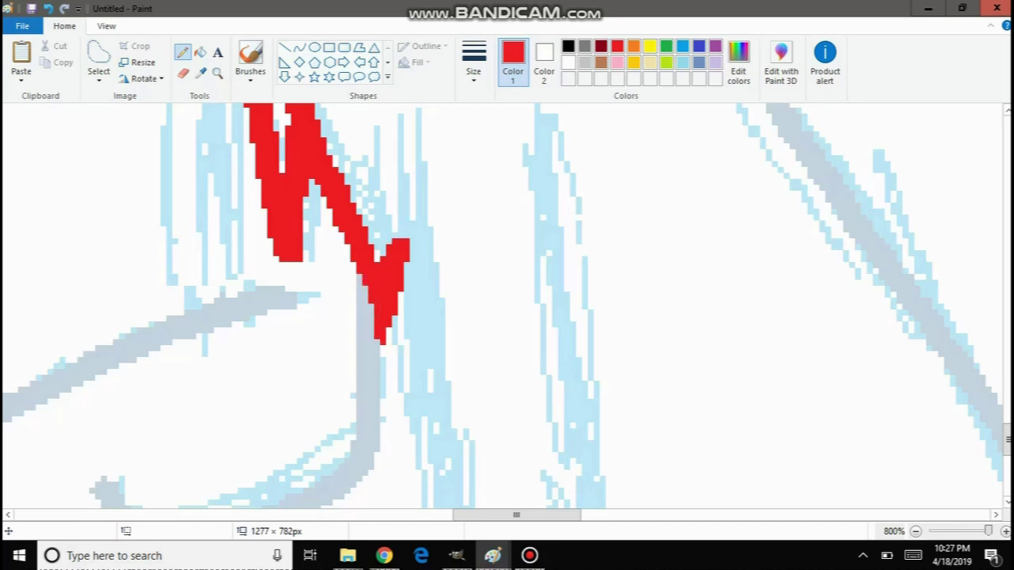
Touch up the foreleg line beside the red fur tip in sampled grey-blue and choose the thickest pencil size.
click(200, 72)
click(376, 330)
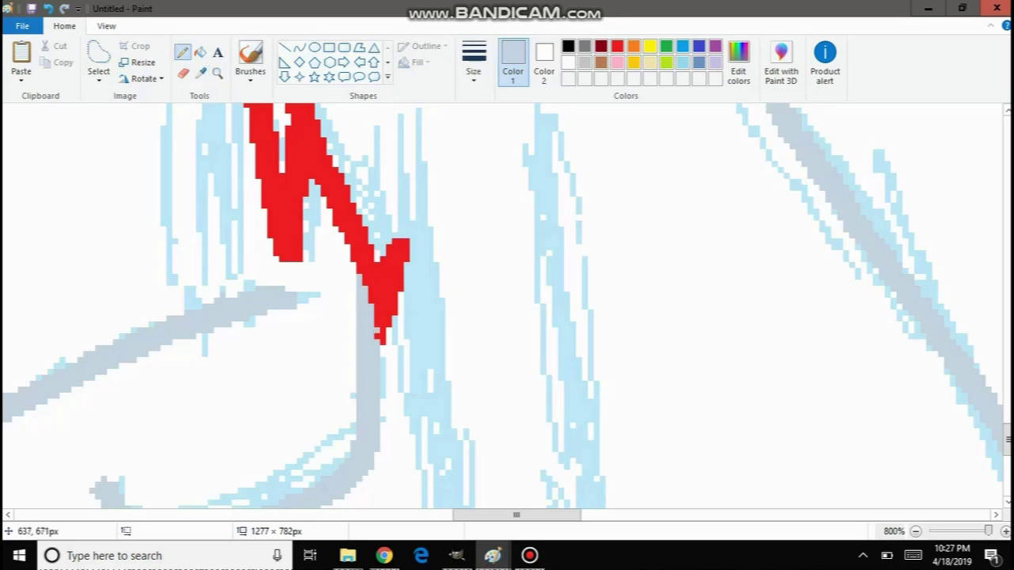
click(474, 65)
click(432, 194)
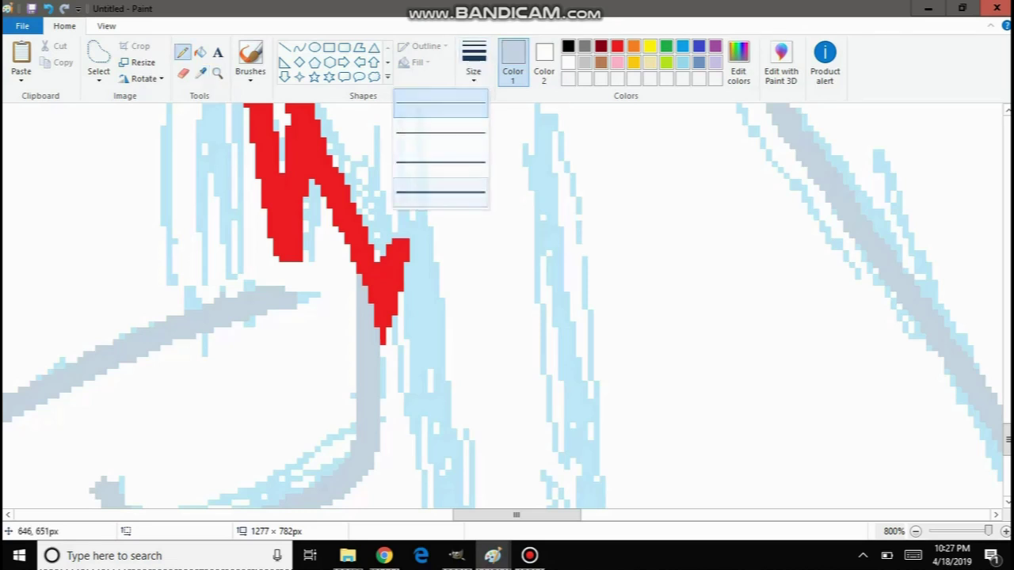
click(474, 65)
click(435, 193)
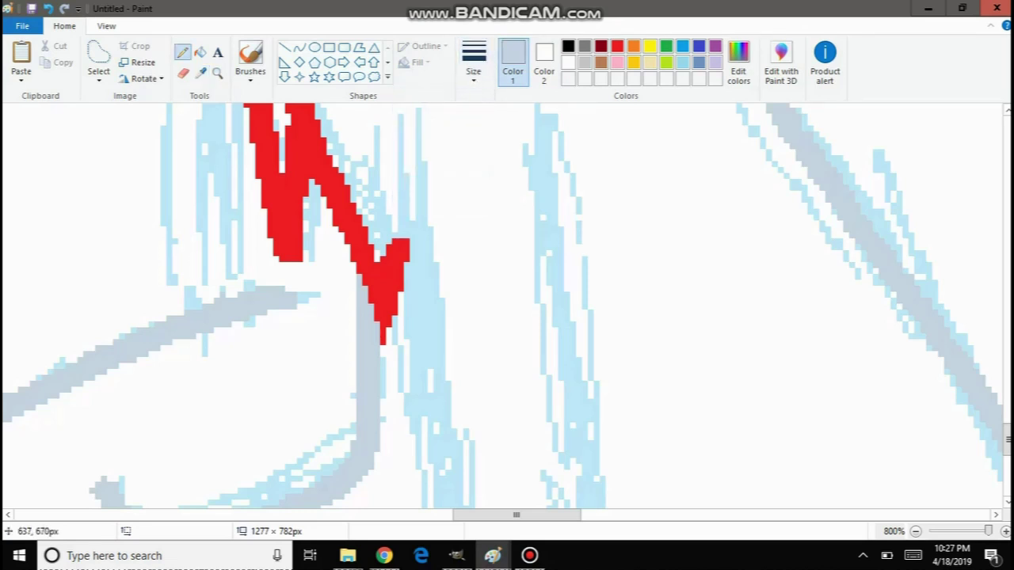
click(474, 65)
click(434, 193)
Switch to YouTube in Chrome, search for "hat in time seal the deal" and open the "Peace and Tranquility" OST video.
click(384, 555)
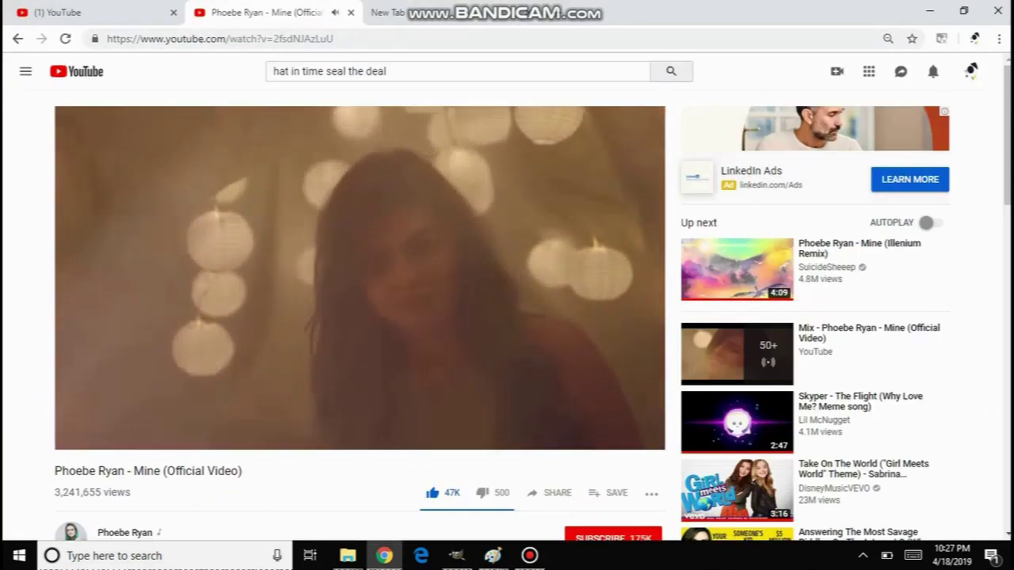
click(670, 71)
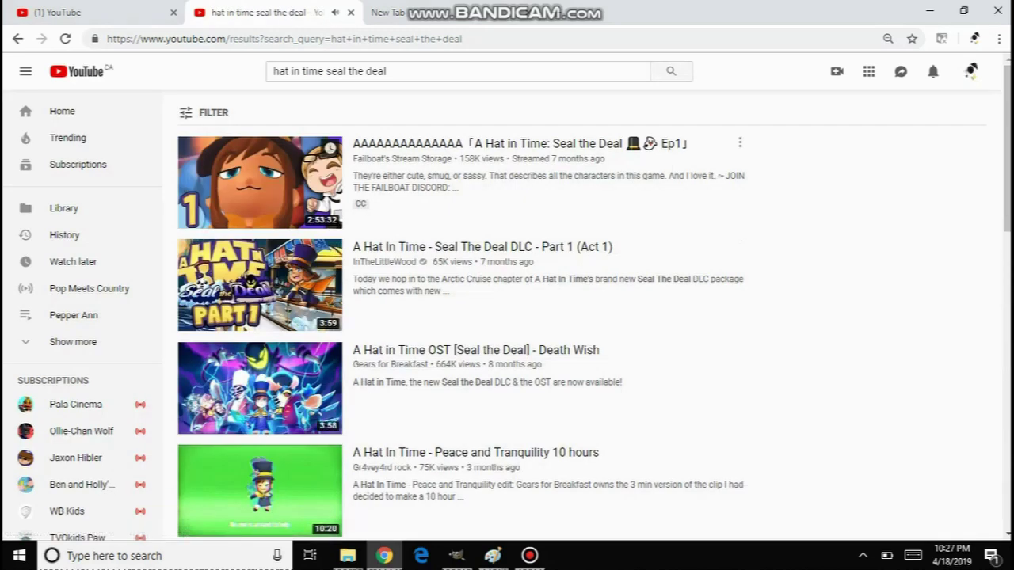
scroll(261, 269, down, 3)
scroll(262, 198, down, 1)
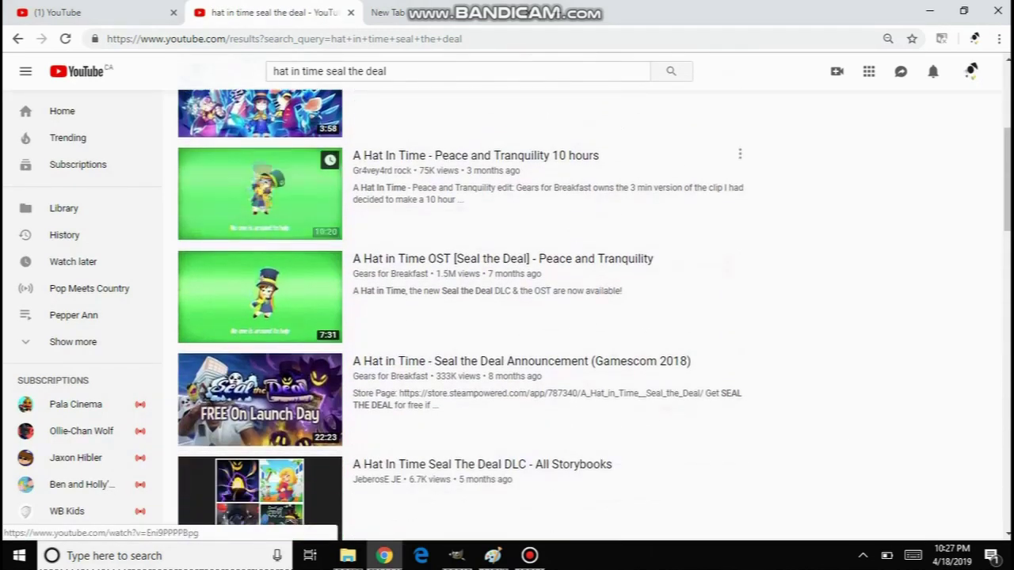
click(261, 194)
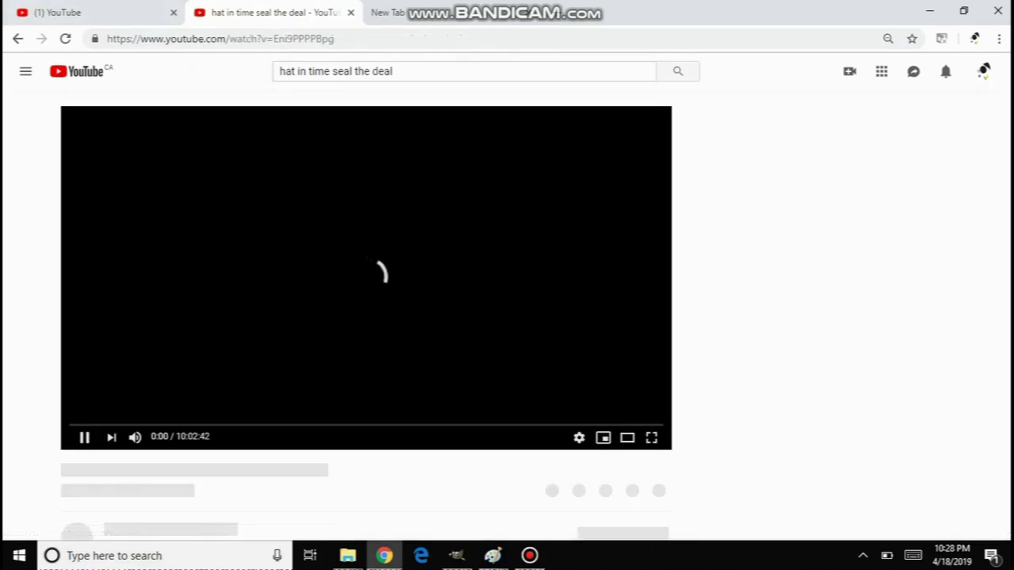
key(alt+Left)
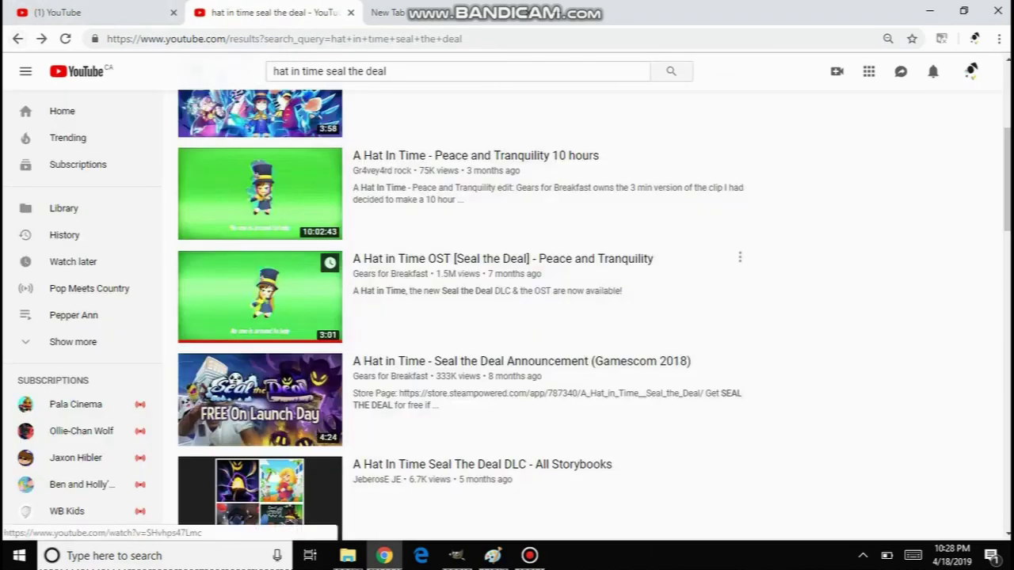
click(325, 261)
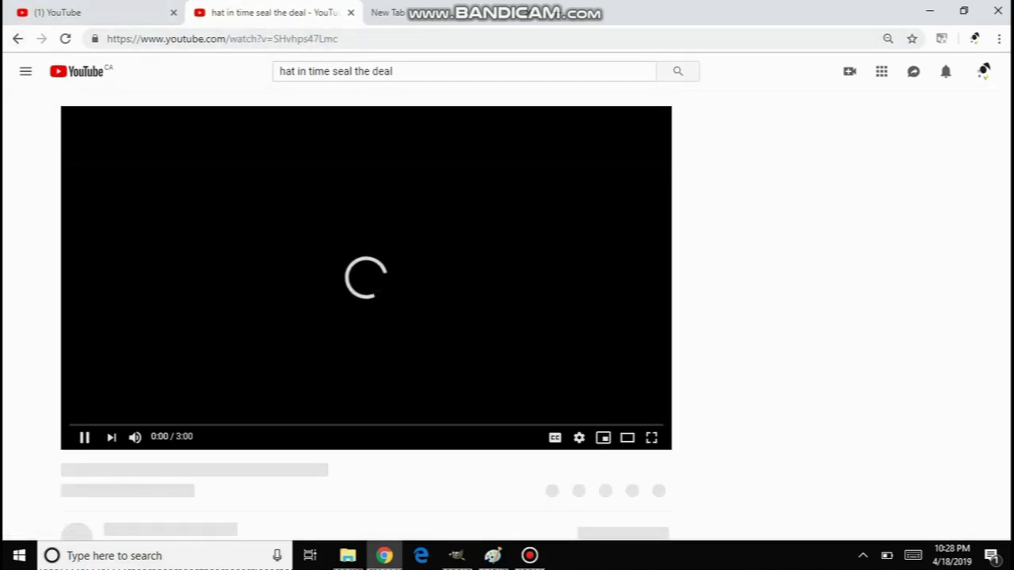
Enter "take on the world" as the YouTube search text and switch back to the puppy drawing in Paint.
drag(394, 71, 271, 71)
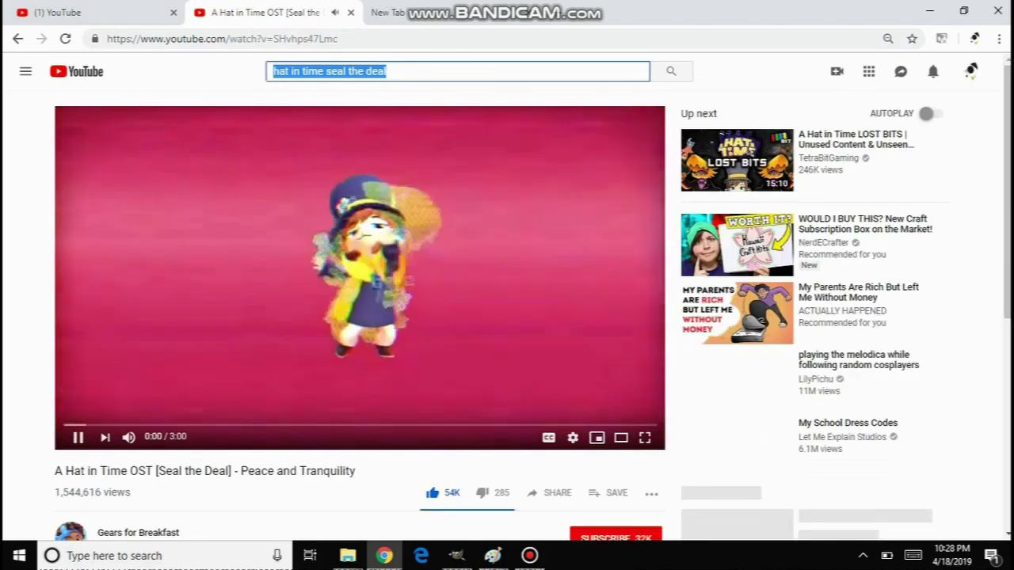
text(take on)
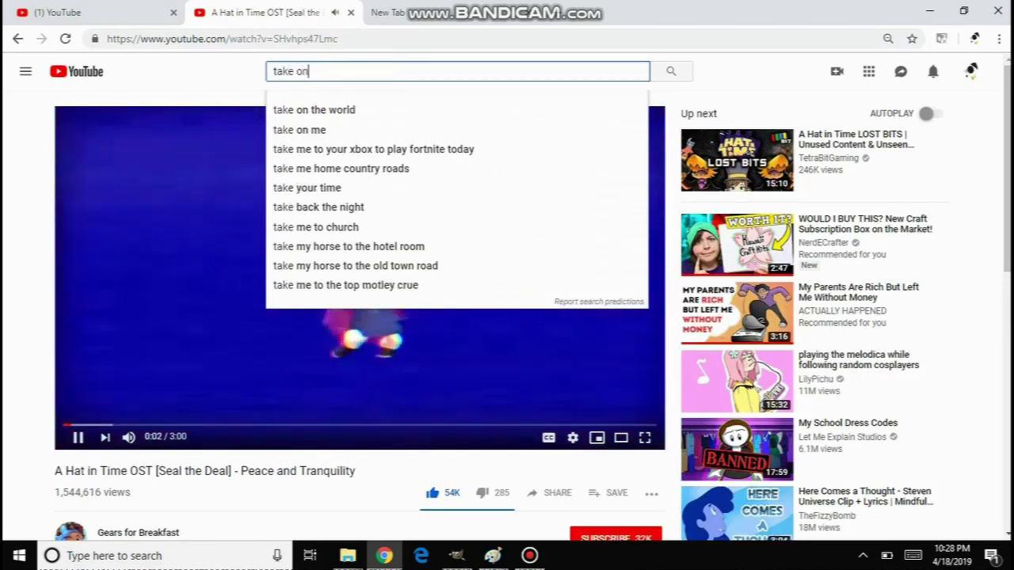
text( the wor)
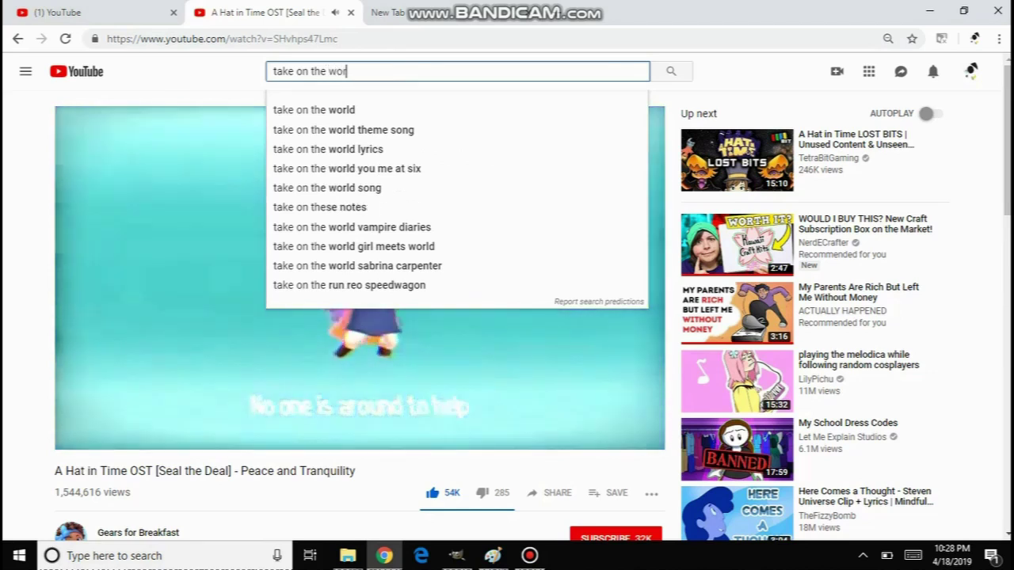
text(ld)
click(493, 555)
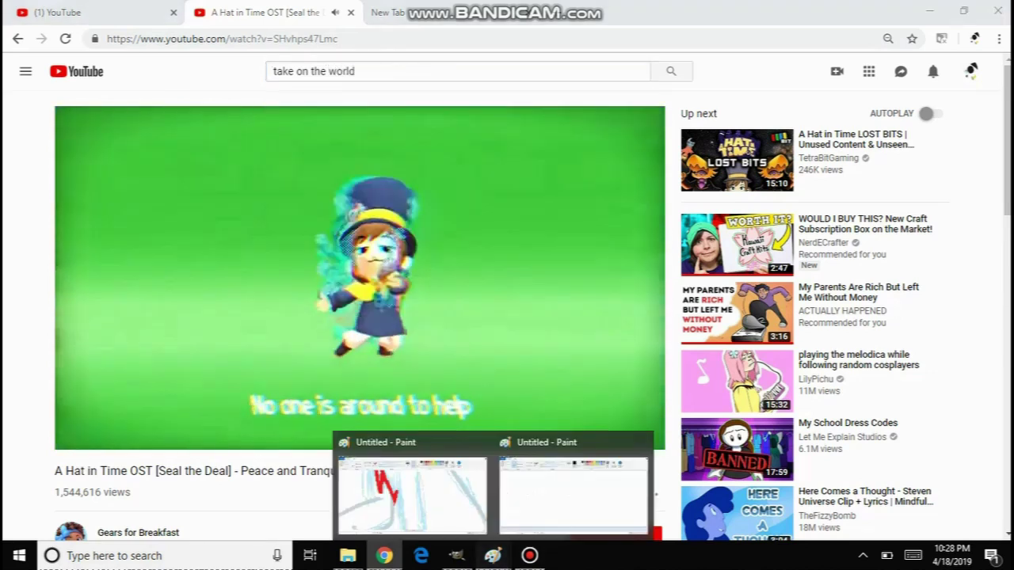
click(413, 495)
Examine the traced muzzle, neck and red chest-fur lines up close and in the whole drawing.
scroll(384, 396, down, 2)
scroll(388, 396, up, 6)
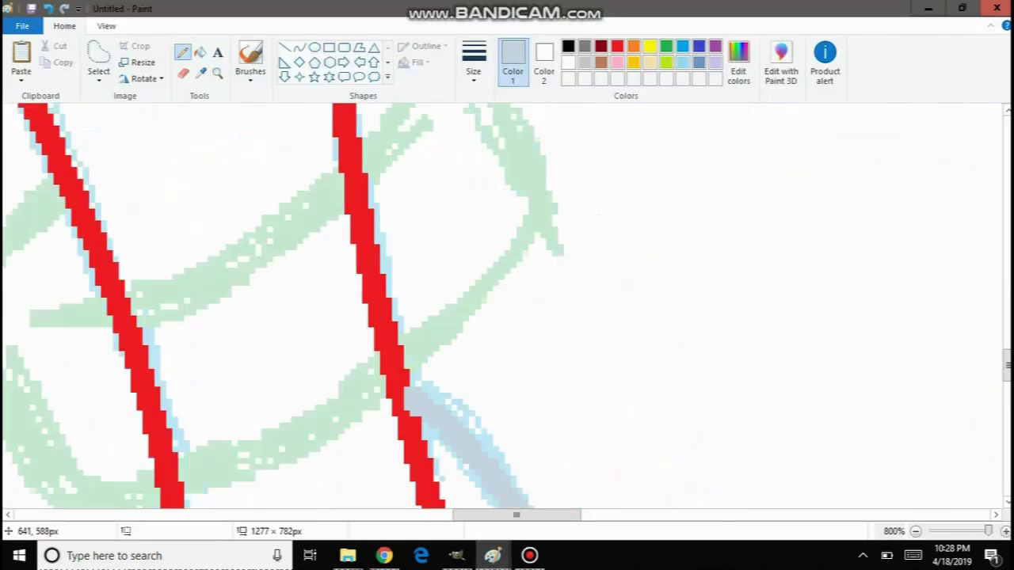
scroll(396, 380, up, 8)
click(217, 73)
right_click(178, 242)
right_click(178, 241)
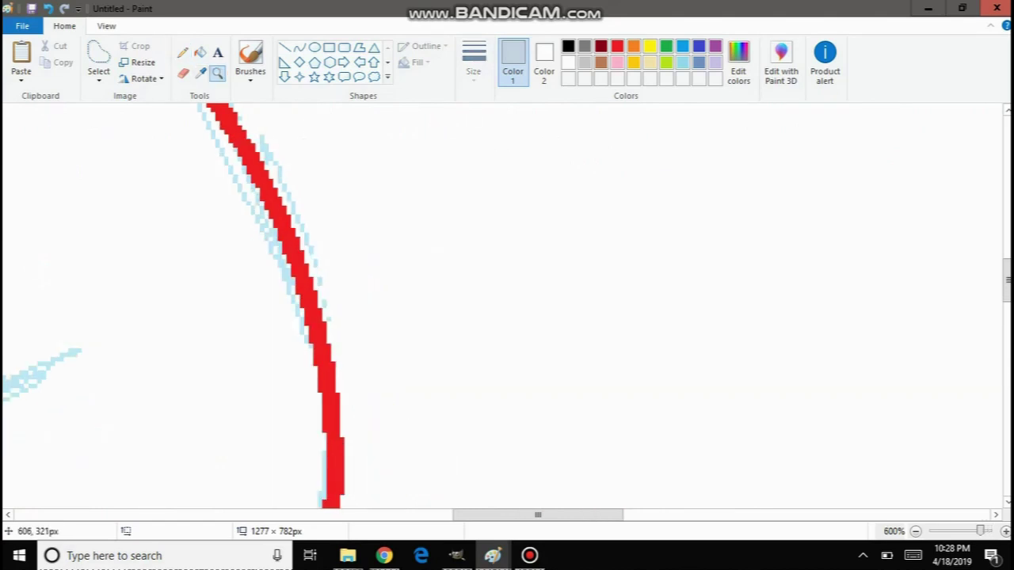
scroll(507, 309, down, 5)
scroll(351, 270, down, 2)
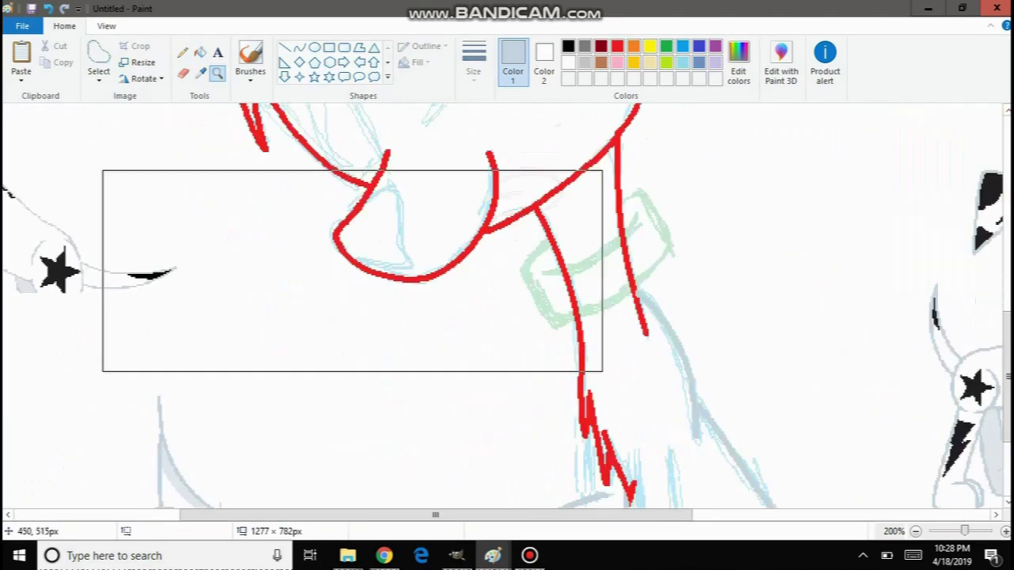
scroll(413, 272, up, 3)
right_click(412, 272)
click(440, 311)
scroll(308, 356, up, 5)
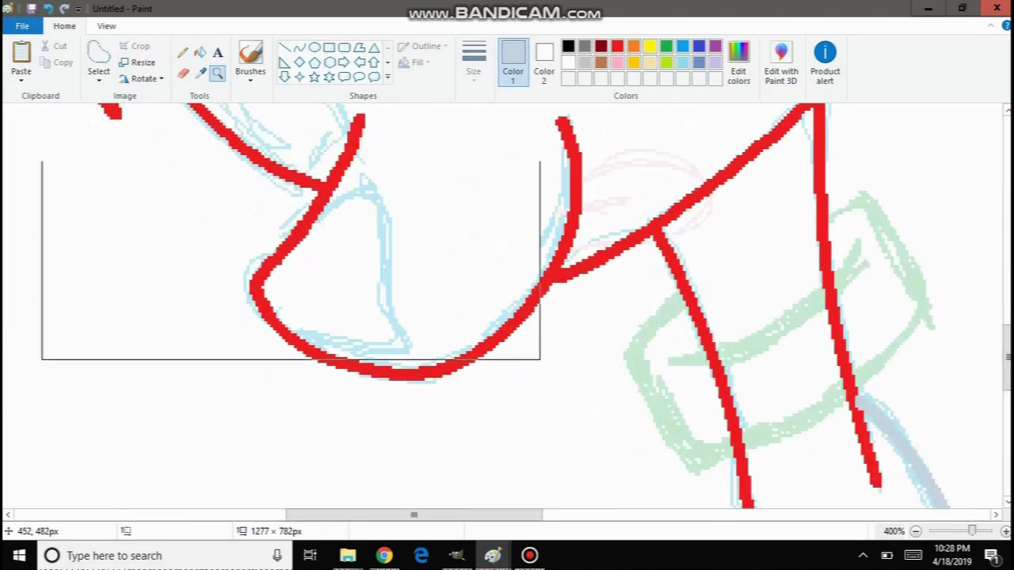
click(182, 52)
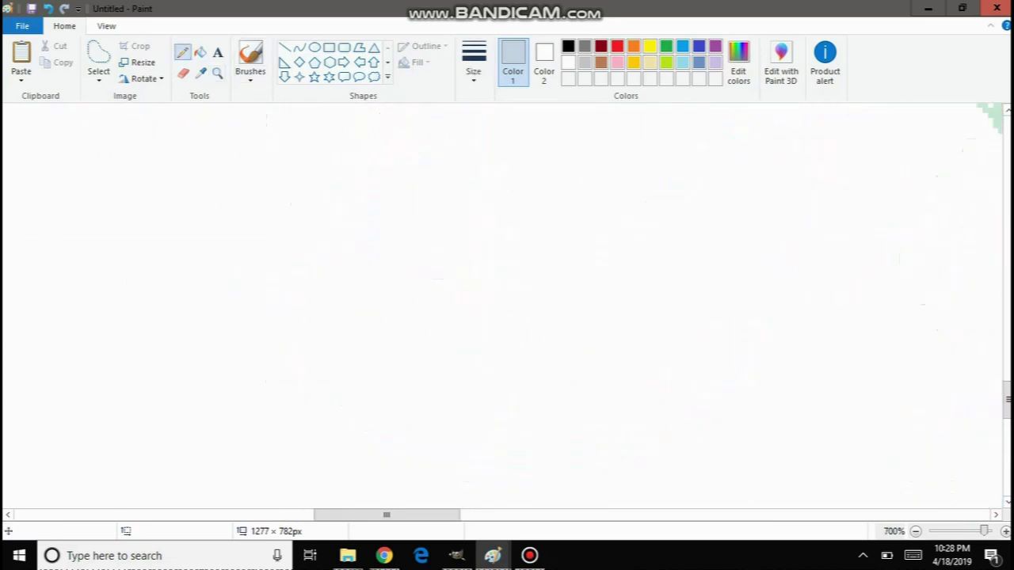
scroll(264, 317, up, 1)
click(217, 73)
right_click(290, 220)
right_click(309, 253)
right_click(337, 301)
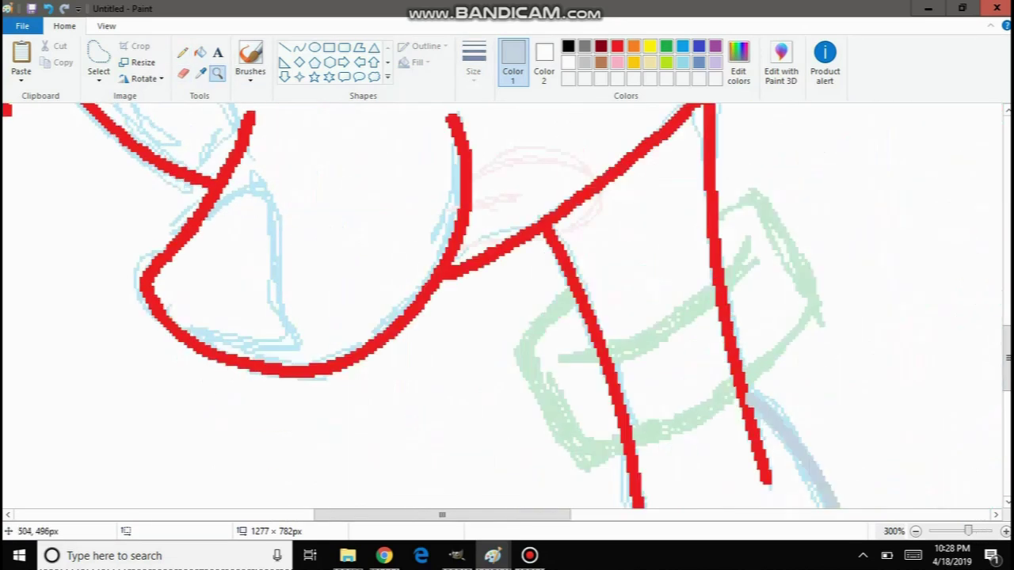
right_click(356, 316)
right_click(396, 337)
right_click(436, 349)
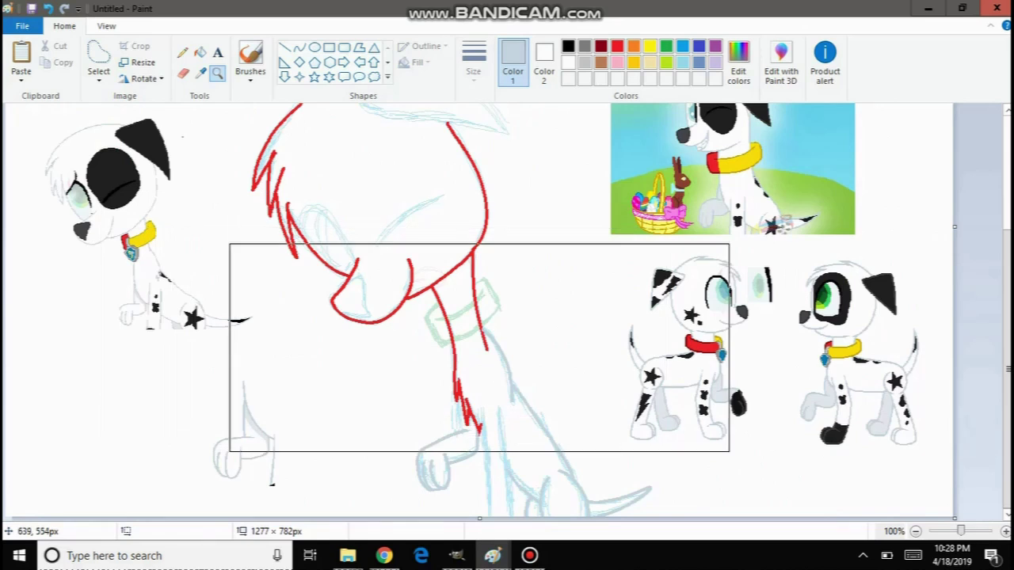
click(517, 355)
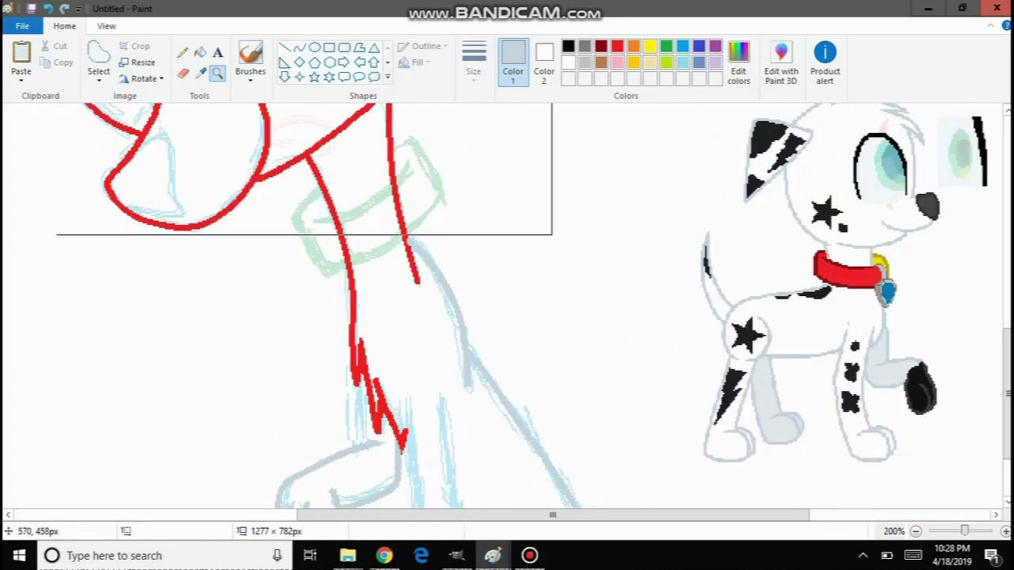
click(477, 387)
scroll(279, 224, up, 5)
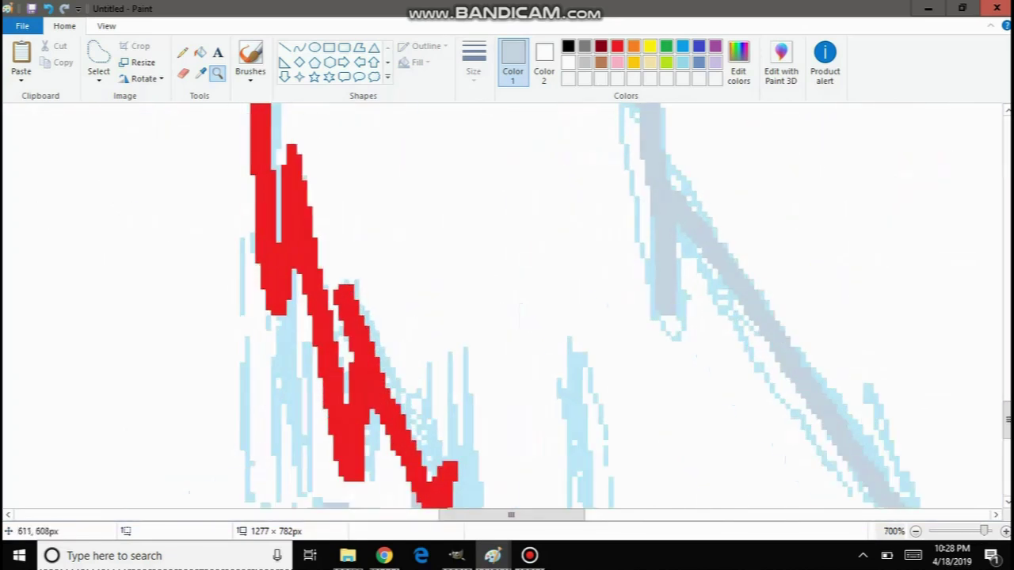
Try a grey-blue pencil stroke down the red chest-fur line, and undo it.
click(183, 52)
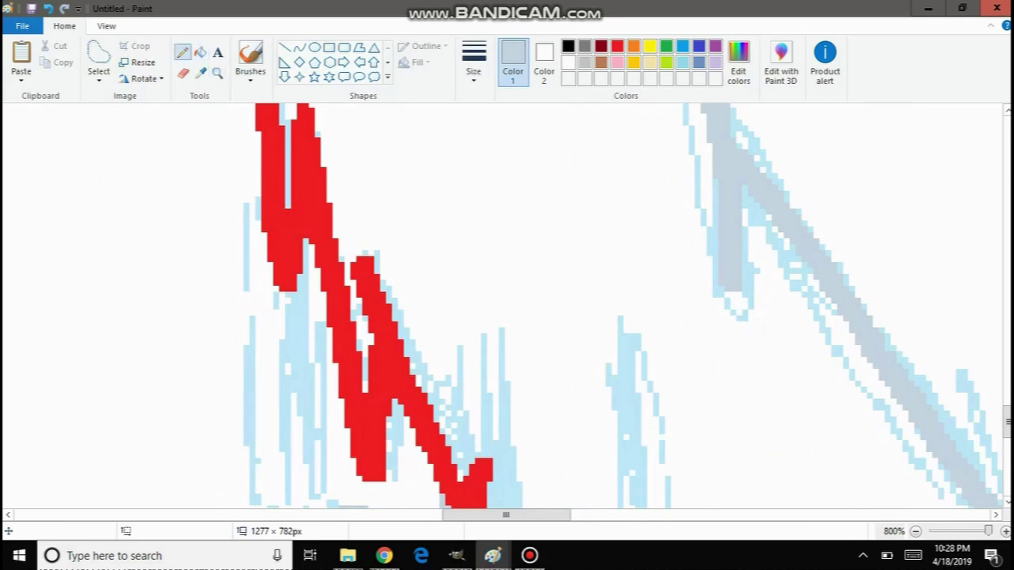
mouse_move(304, 119)
mouse_down()
mouse_move(310, 220)
mouse_move(369, 445)
mouse_up()
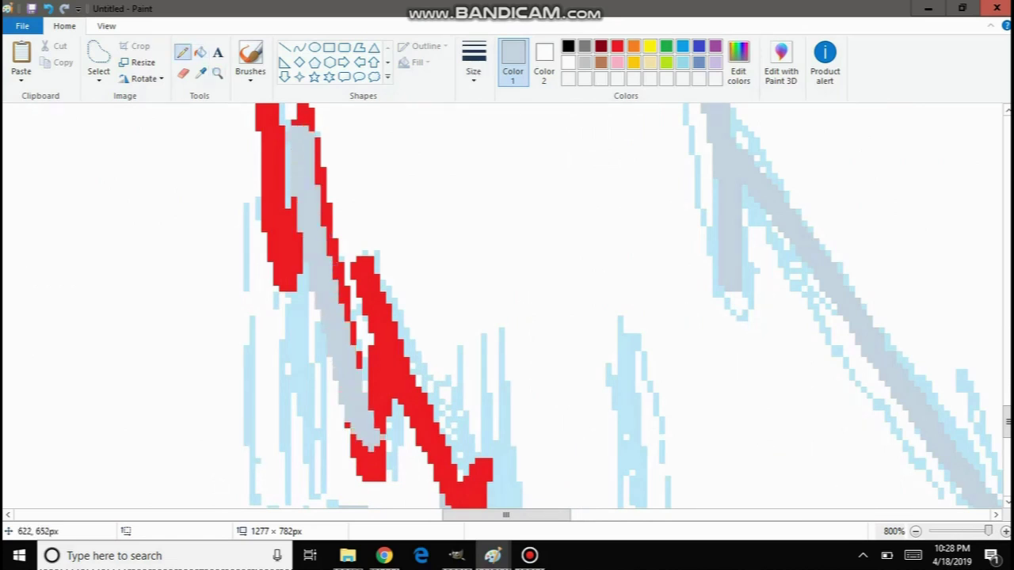
key(ctrl+z)
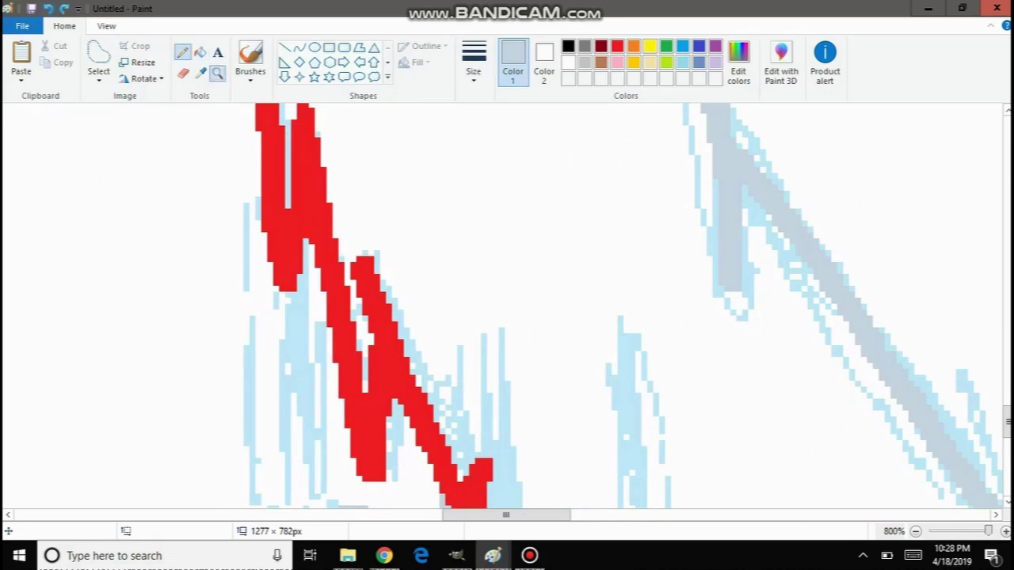
Sample the dark grey nose outline from the reference puppy with the red collar.
click(217, 74)
right_click(331, 198)
right_click(349, 207)
right_click(380, 218)
right_click(444, 216)
right_click(602, 205)
right_click(701, 192)
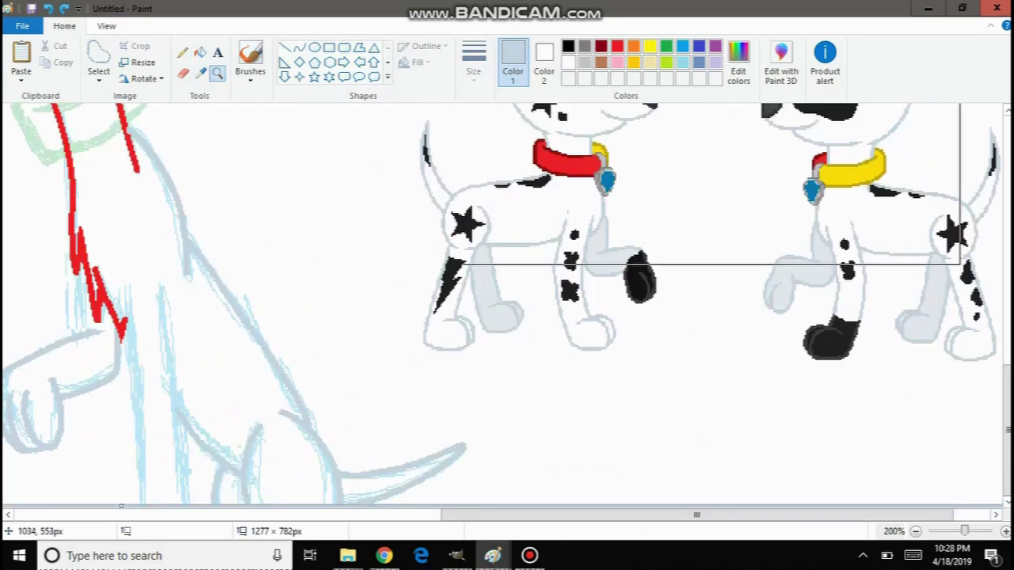
click(686, 231)
click(610, 246)
click(543, 200)
click(387, 208)
click(201, 74)
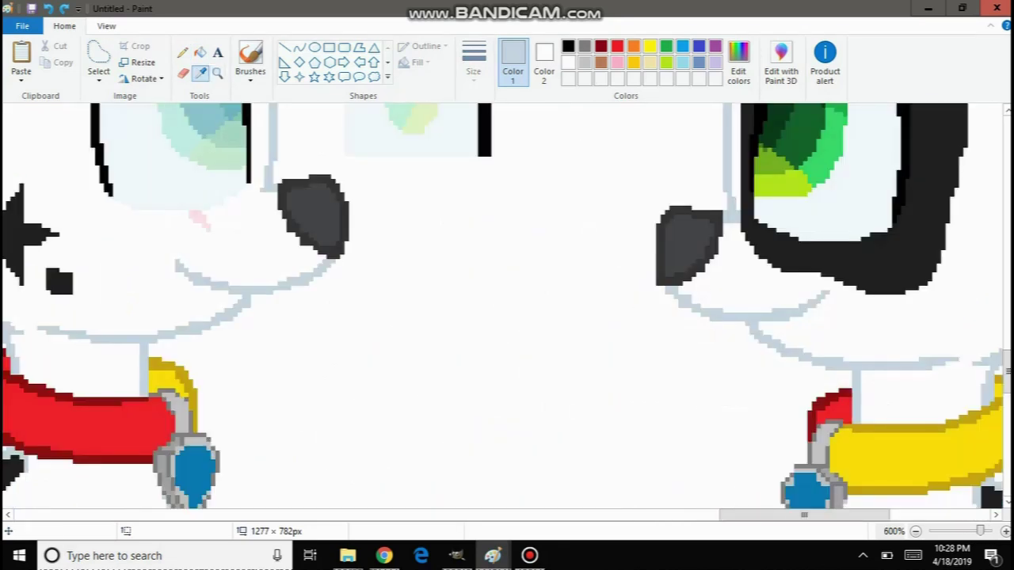
click(284, 195)
Trace the upper, inner and lower edges of the sketched nose with a thick dark grey pencil line.
drag(824, 514, 429, 515)
scroll(463, 294, up, 3)
scroll(476, 316, down, 3)
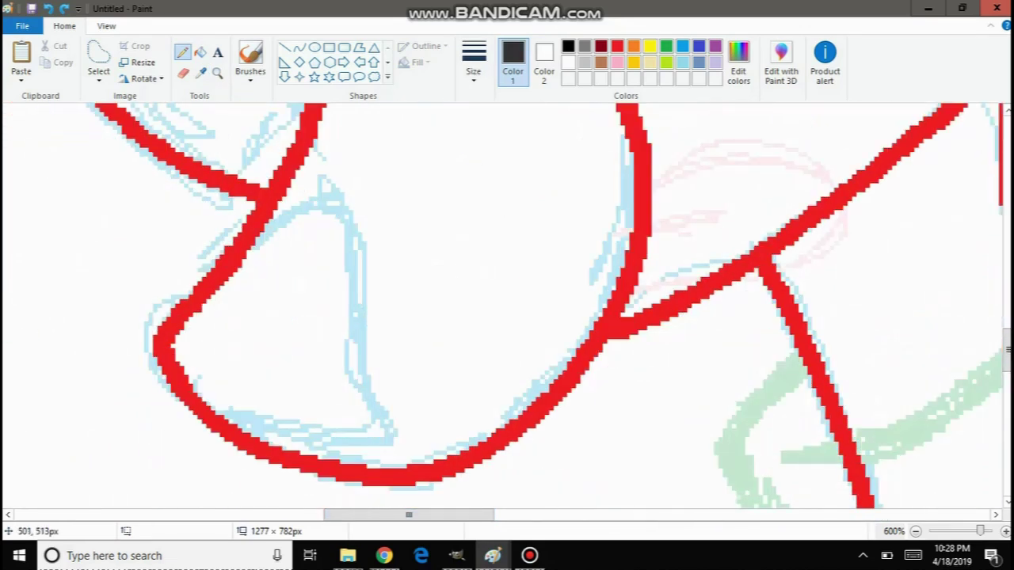
mouse_move(232, 254)
mouse_down()
mouse_move(327, 189)
mouse_move(351, 229)
mouse_move(377, 437)
mouse_move(367, 448)
mouse_move(221, 427)
mouse_up()
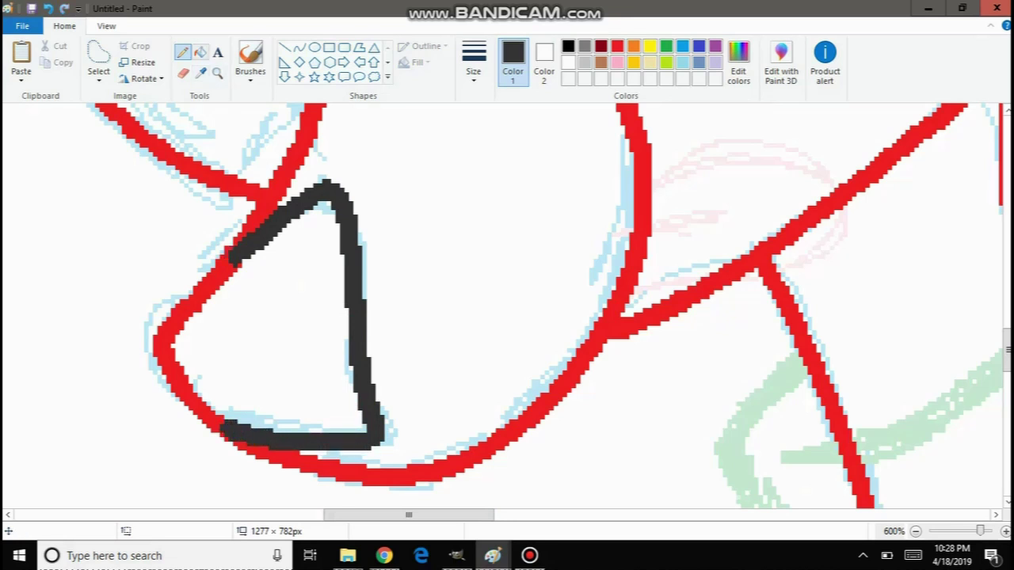
Fill the red muzzle outline around the front of the nose with the same dark grey.
click(199, 52)
click(204, 286)
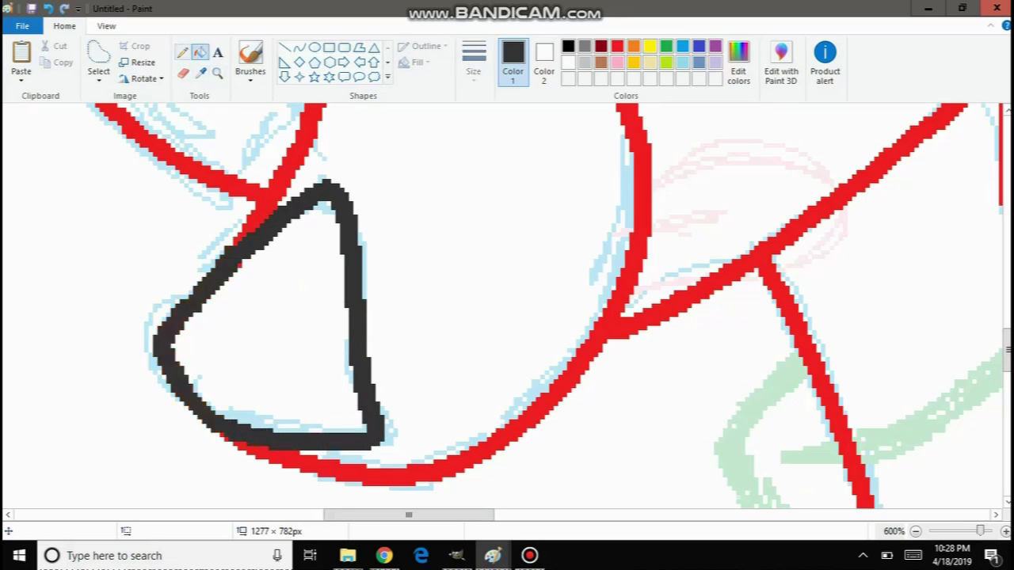
click(183, 52)
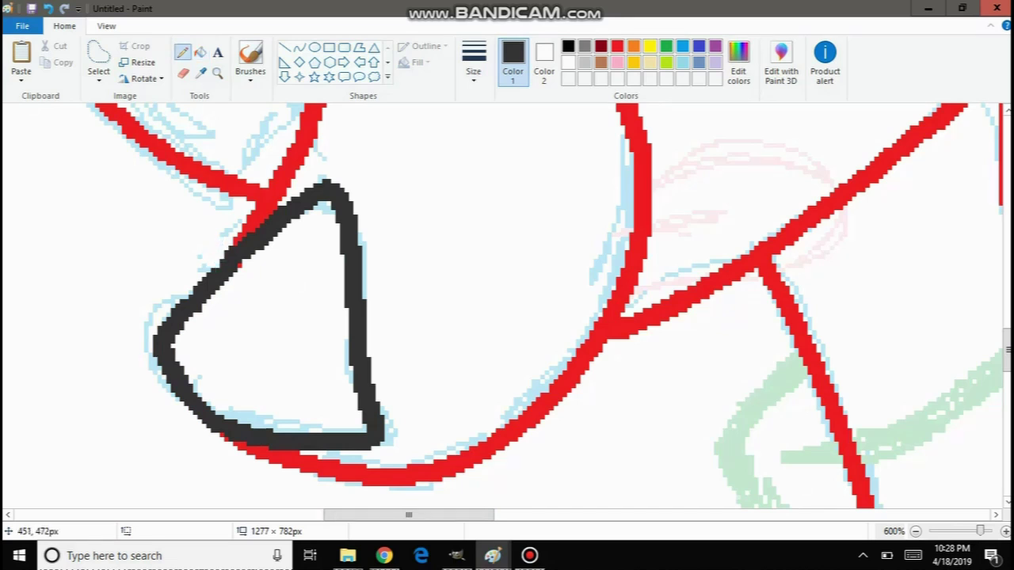
Examine the dark grey nose outline within the whole drawing and beside the reference puppies.
click(473, 63)
click(441, 192)
scroll(507, 307, up, 5)
scroll(507, 307, down, 5)
scroll(507, 307, up, 2)
scroll(348, 262, down, 1)
scroll(349, 261, up, 2)
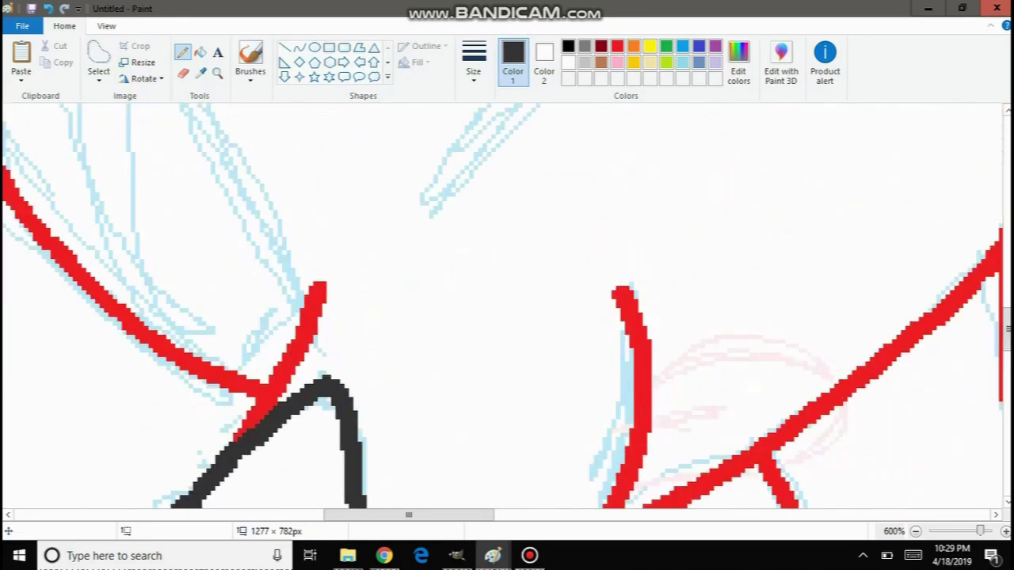
click(217, 74)
right_click(222, 241)
right_click(238, 250)
right_click(248, 253)
right_click(258, 258)
right_click(265, 261)
right_click(269, 265)
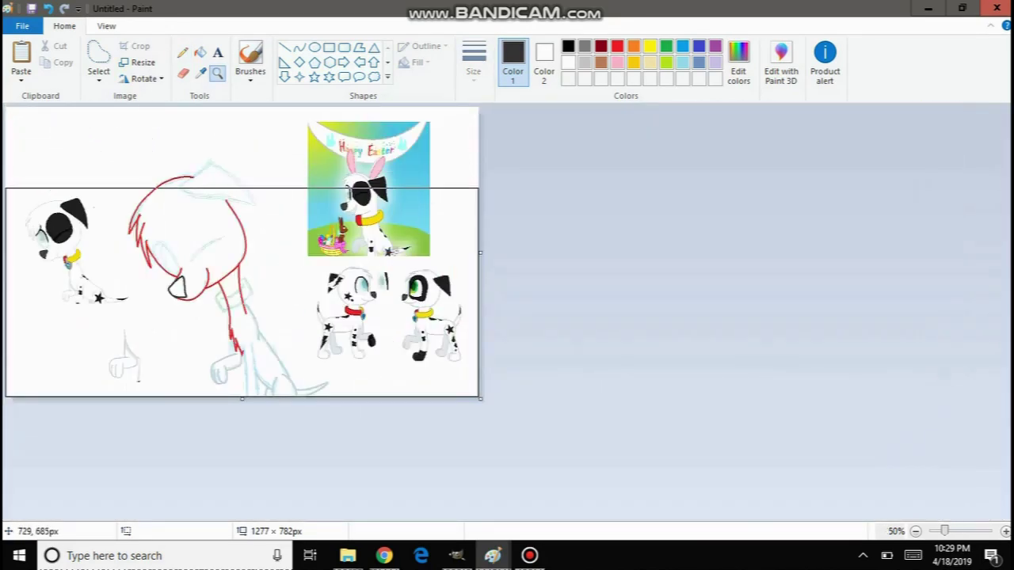
click(289, 287)
click(465, 306)
scroll(462, 243, up, 1)
click(434, 292)
right_click(436, 290)
right_click(442, 293)
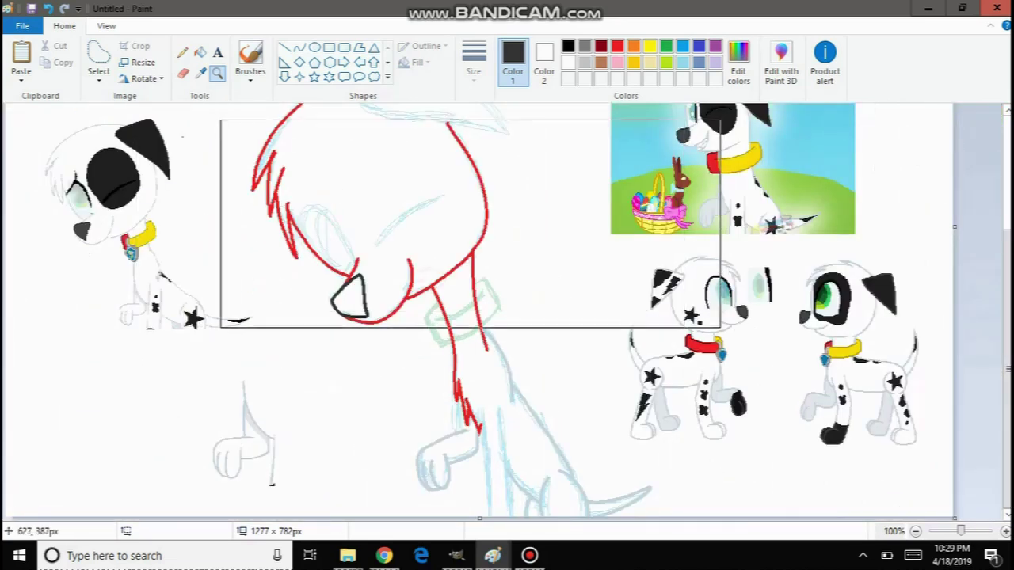
Add the text "hold on" in a text box of about 295 × 242 px over the puppy's muzzle.
mouse_move(576, 6)
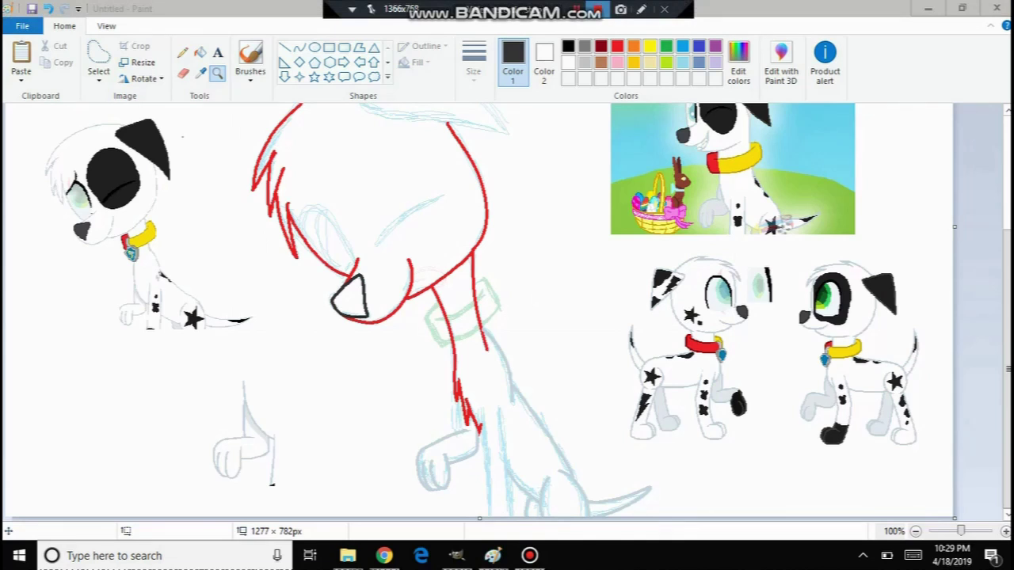
click(218, 52)
drag(220, 193, 440, 372)
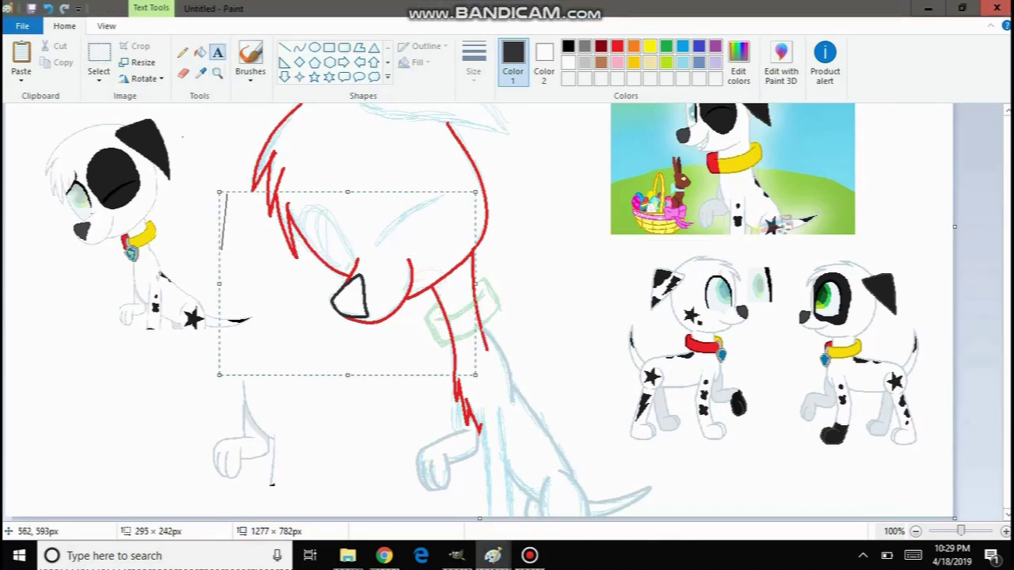
text(hold on)
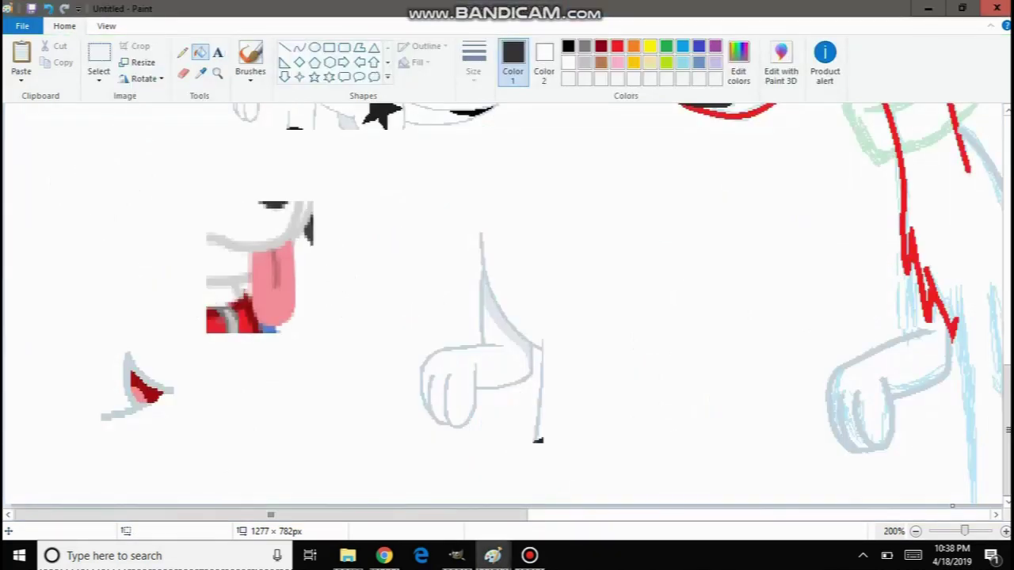
Sample the pink of the reference mouth's tongue and trace the sketched tongue's upper edge with a curve about 44 × 21 px.
click(199, 73)
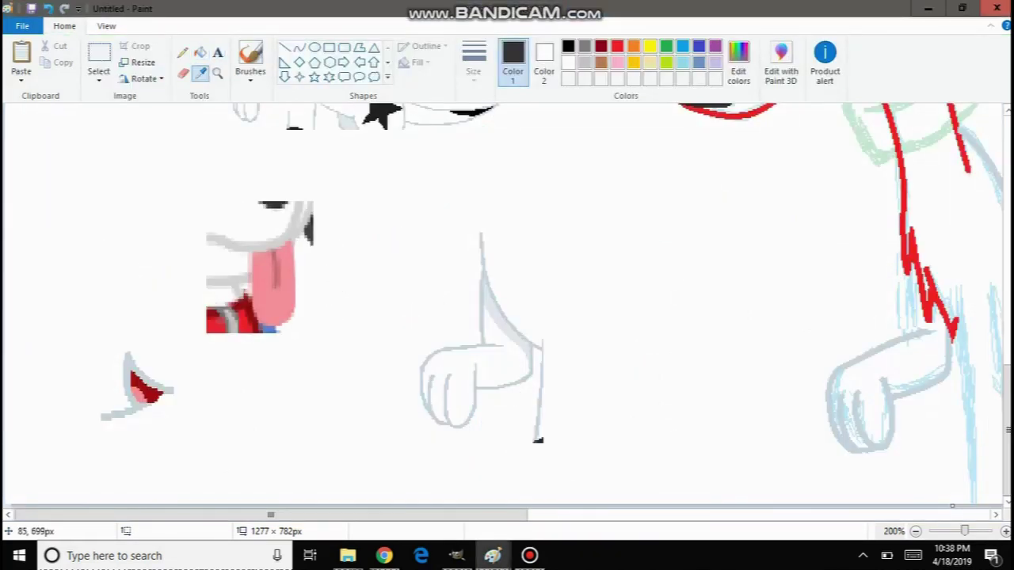
click(140, 396)
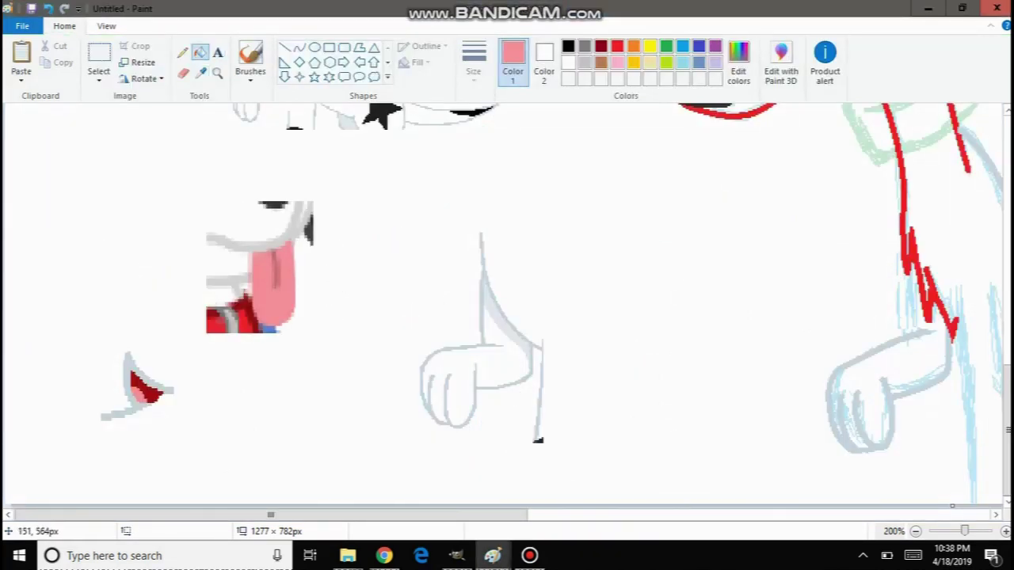
click(218, 73)
right_click(487, 201)
click(399, 302)
click(380, 263)
click(380, 273)
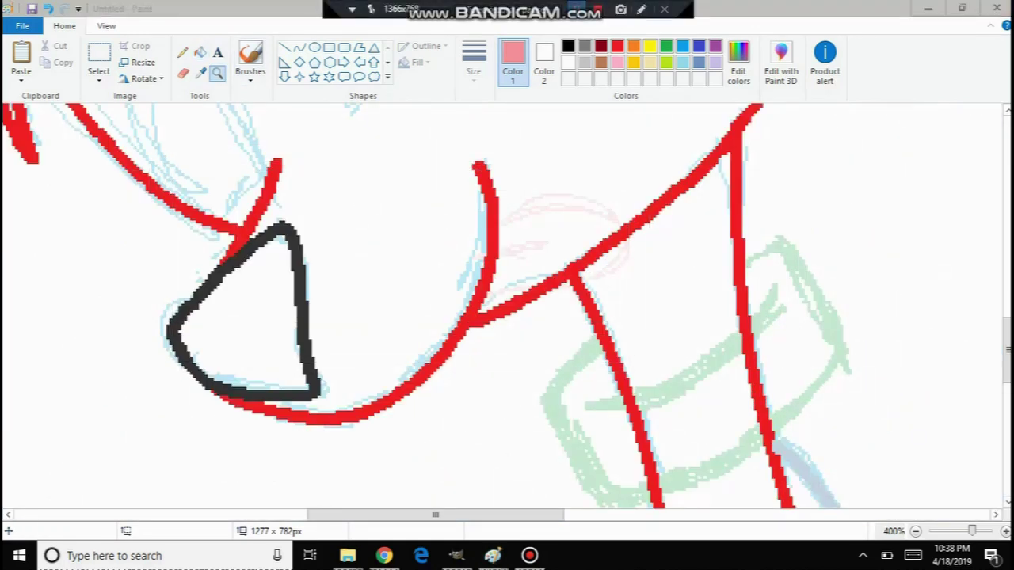
click(373, 297)
scroll(226, 180, up, 3)
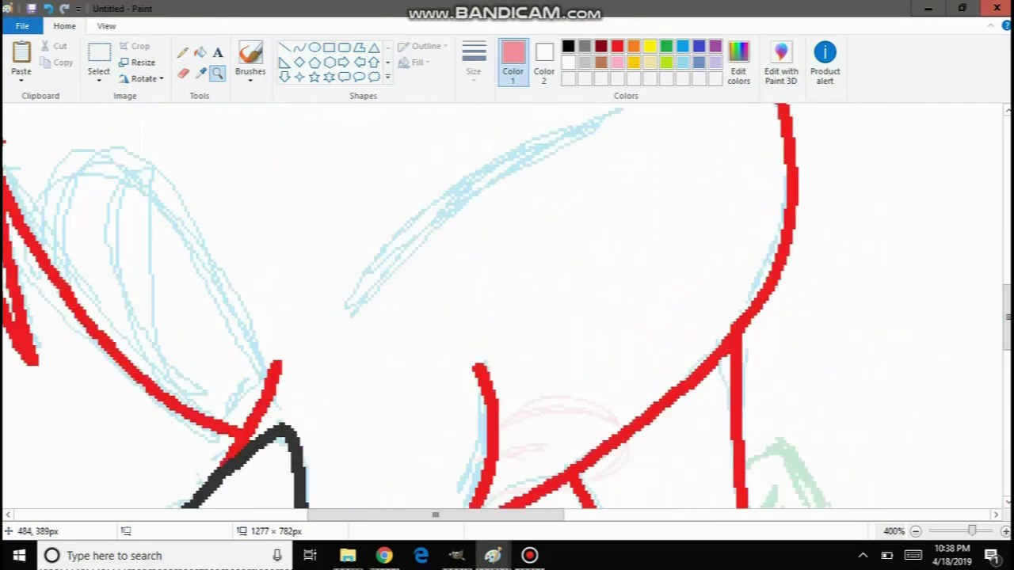
scroll(339, 206, up, 2)
scroll(309, 220, down, 1)
scroll(285, 218, up, 2)
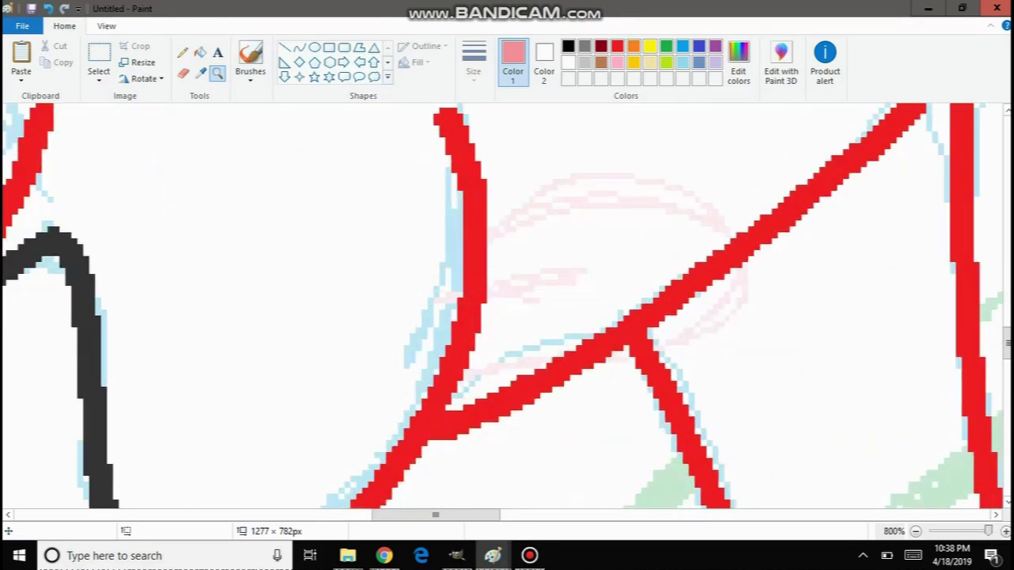
click(298, 47)
click(473, 63)
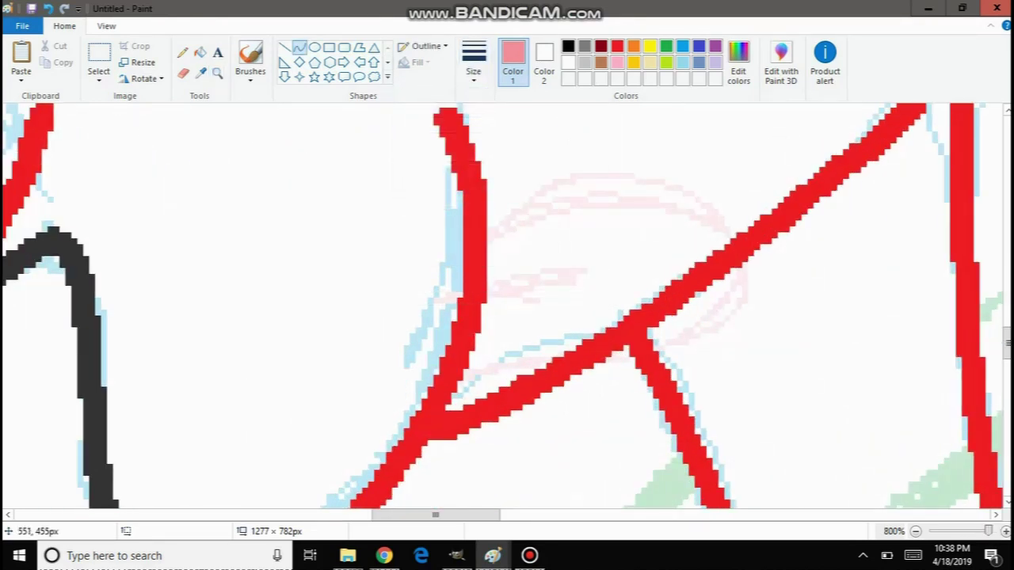
mouse_move(487, 228)
mouse_down()
mouse_move(744, 252)
mouse_move(748, 271)
mouse_up()
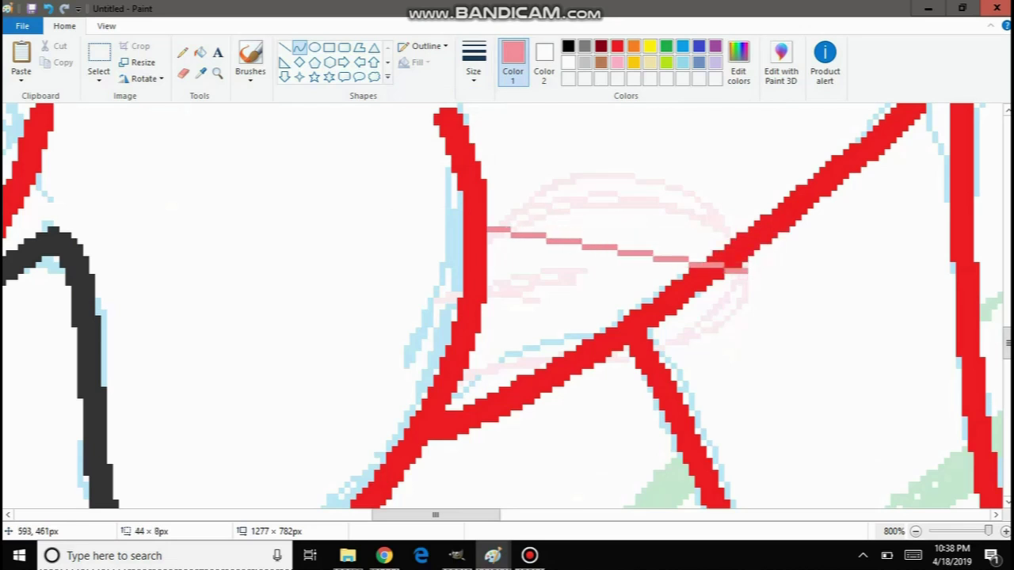
drag(608, 159, 564, 166)
drag(713, 168, 728, 168)
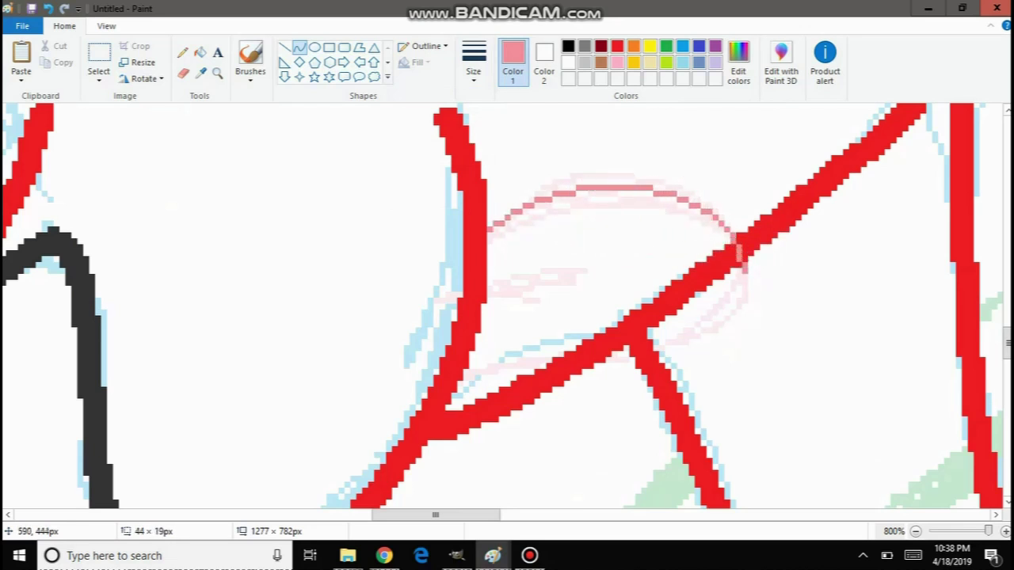
drag(629, 167, 616, 149)
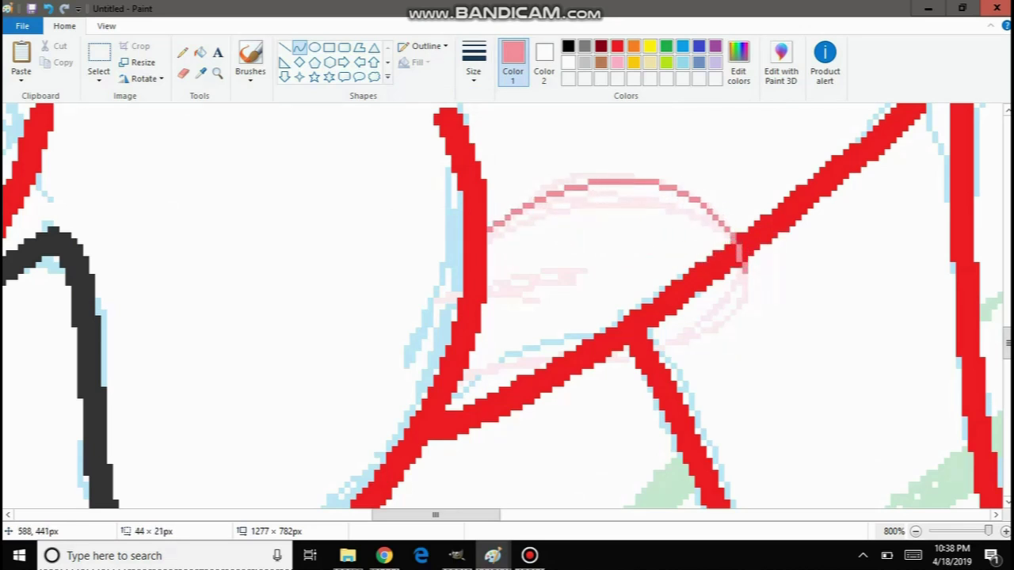
drag(703, 187, 703, 188)
Trace the tongue's rounded tip and its lower edge back to the muzzle with curves in the same pink.
drag(746, 271, 656, 348)
drag(702, 322, 744, 329)
click(607, 341)
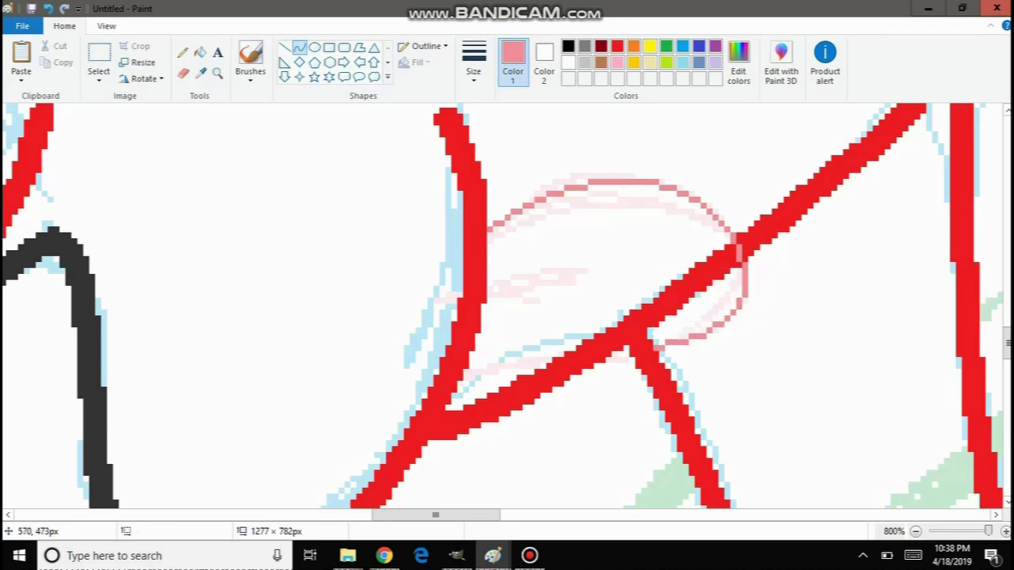
drag(634, 349, 463, 384)
drag(554, 366, 533, 352)
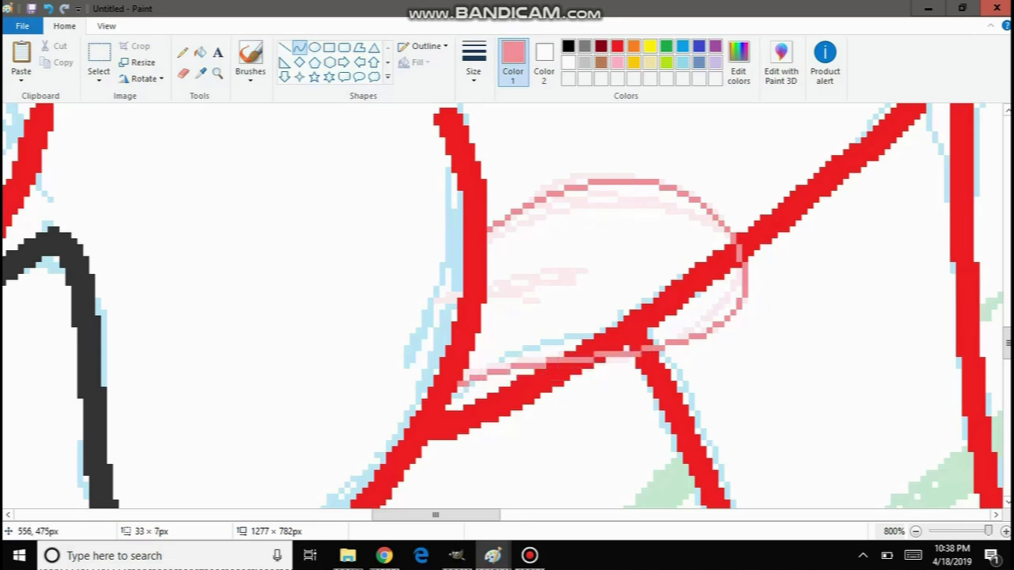
click(604, 252)
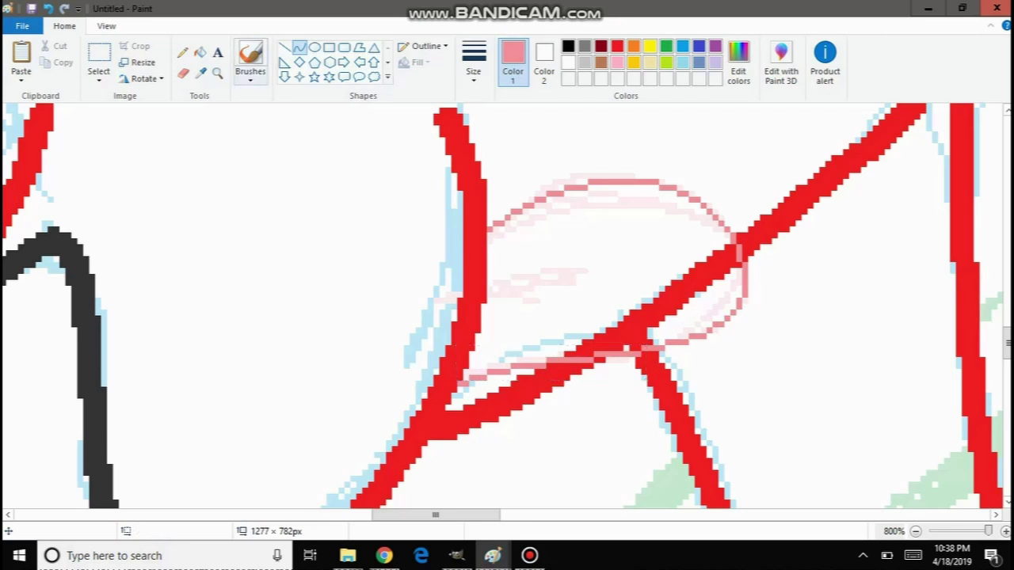
Erase the middle of the tongue's upper edge and redraw it as a flatter pink curve about 35 × 7 px.
click(183, 72)
drag(528, 179, 772, 158)
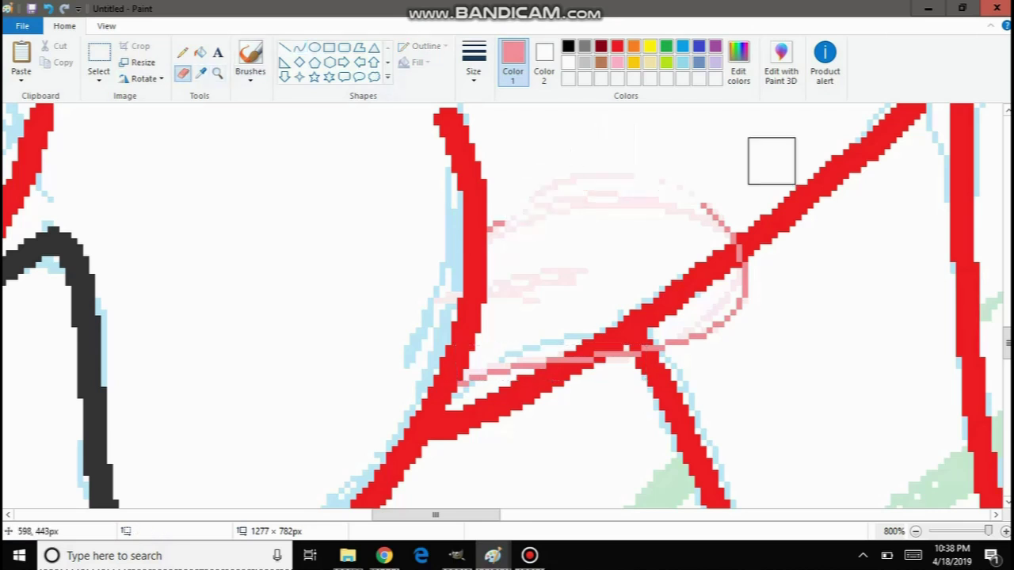
click(300, 48)
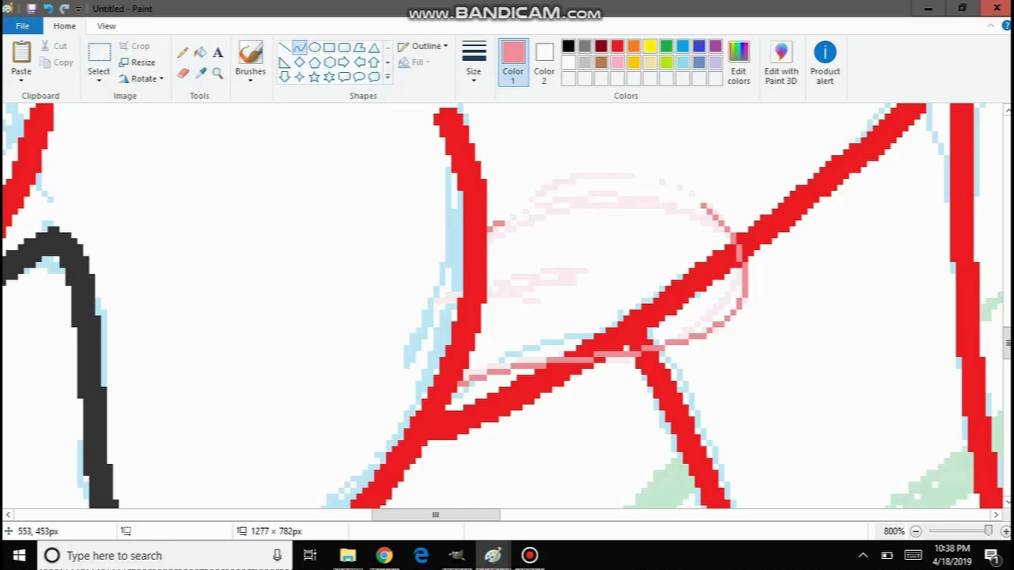
mouse_move(494, 227)
mouse_down()
mouse_move(646, 201)
mouse_move(697, 208)
mouse_move(724, 187)
mouse_move(628, 193)
mouse_move(621, 180)
mouse_move(666, 205)
mouse_move(653, 206)
mouse_up()
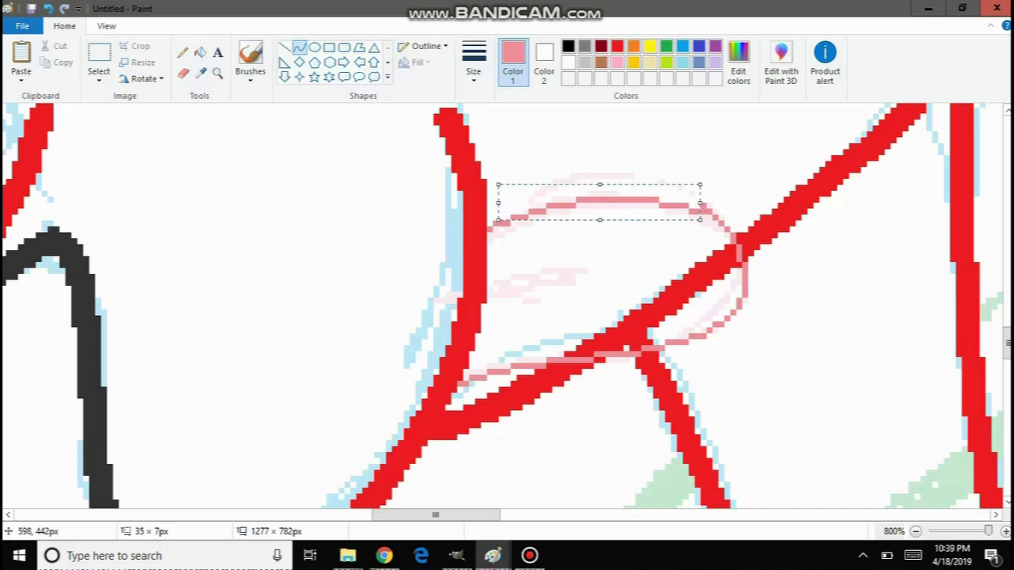
click(182, 52)
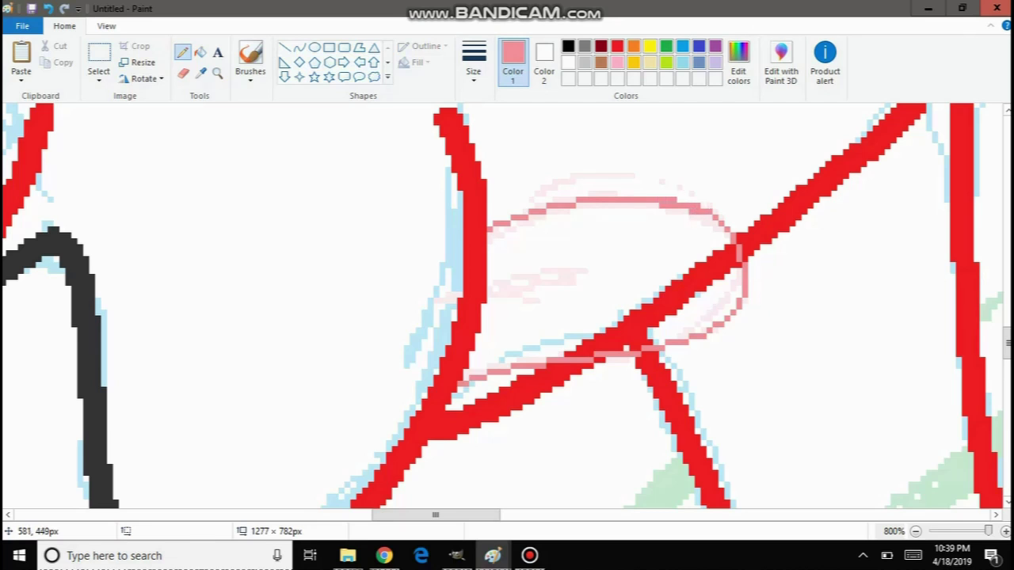
Mix a deeper pink with red 235, green 90 and blue 105 as the drawing colour.
scroll(515, 198, down, 2)
scroll(469, 192, up, 3)
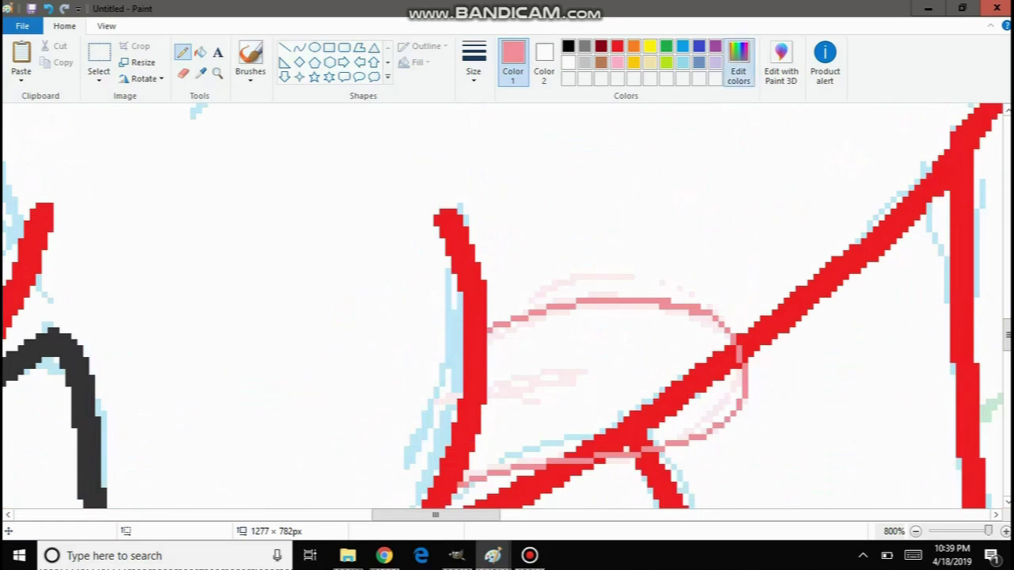
click(738, 62)
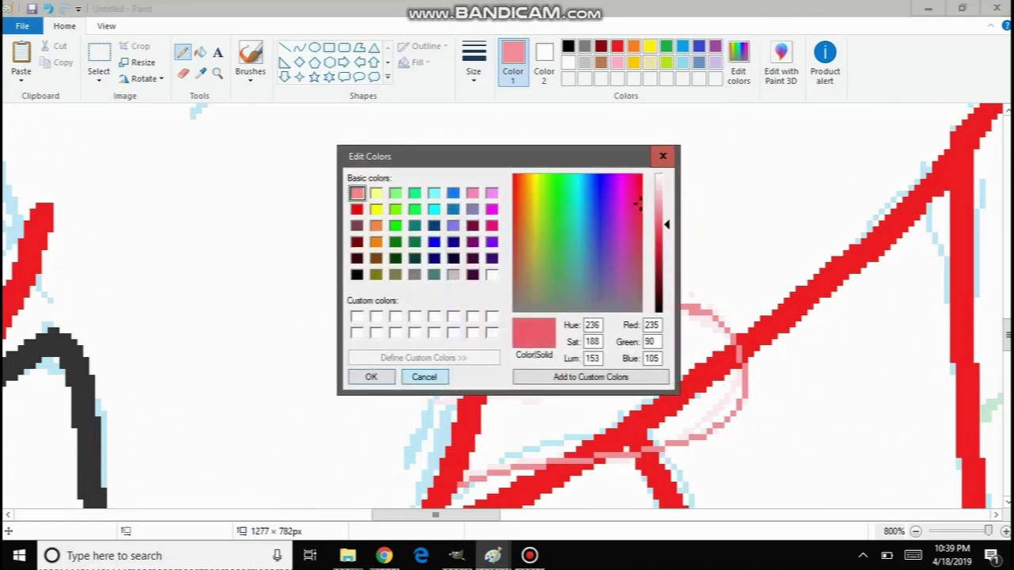
click(371, 377)
Test the deeper pink with a stroke across the reference tongue, undo the stroke, and sample the tongue's darker crease colour.
scroll(371, 377, down, 5)
drag(435, 515, 201, 515)
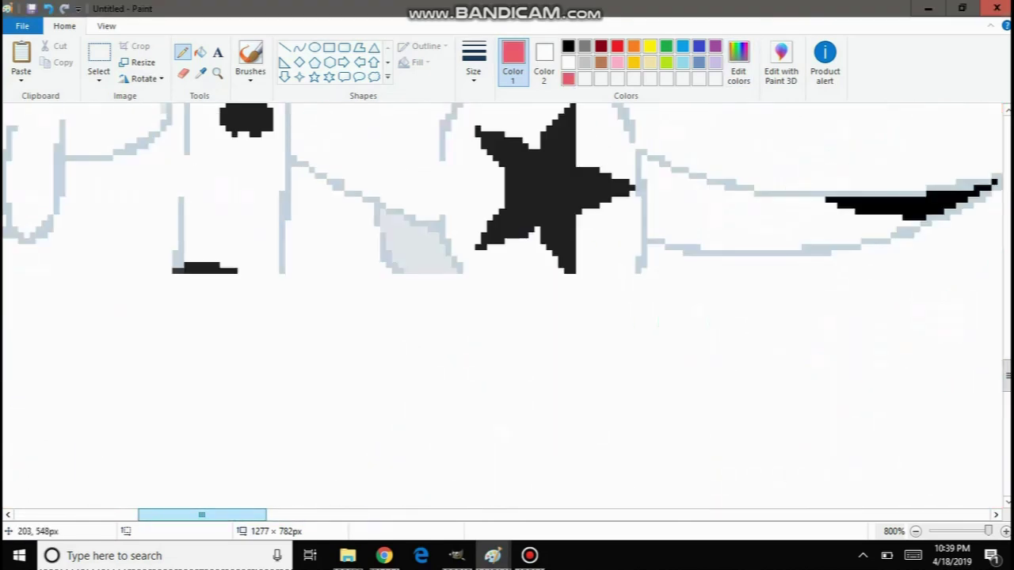
scroll(238, 374, down, 6)
scroll(211, 320, up, 1)
mouse_move(213, 276)
mouse_down()
mouse_move(219, 262)
mouse_move(4, 312)
mouse_up()
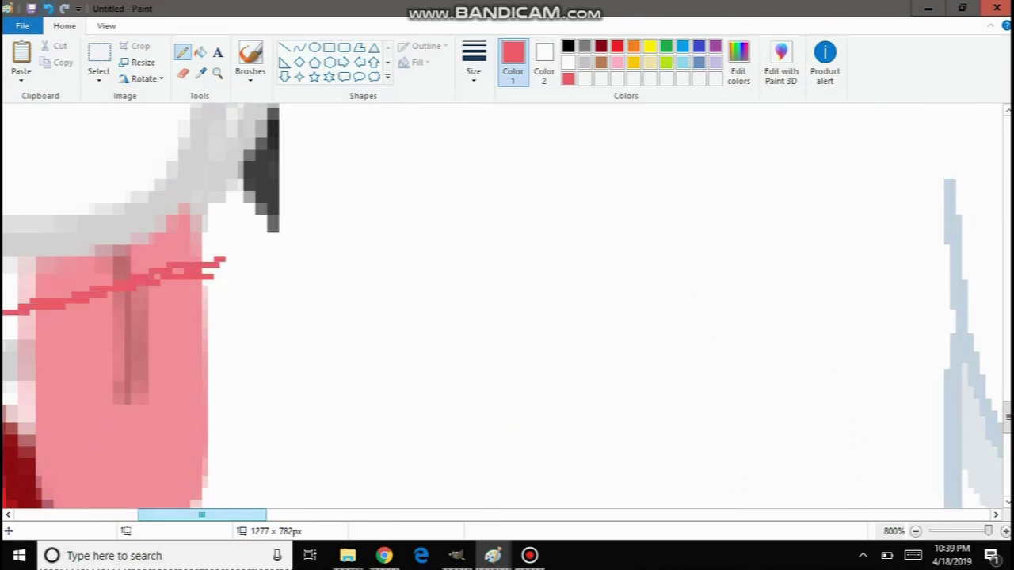
key(ctrl+z)
click(200, 72)
click(121, 279)
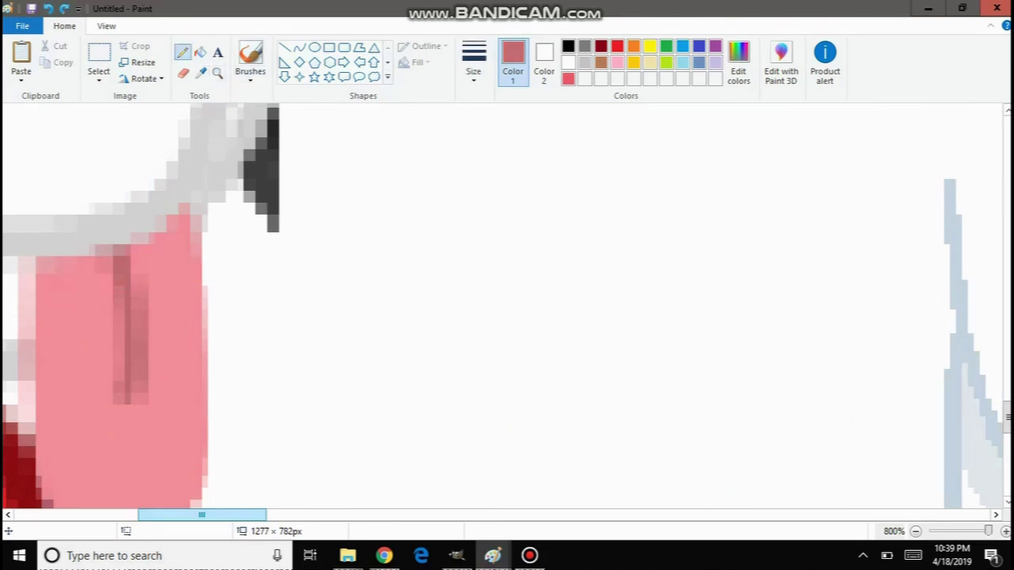
Try filling the sketched tongue's interior with the red sampled from the muzzle line and refilling it with white; undo both fills.
click(217, 73)
right_click(279, 122)
right_click(278, 122)
right_click(279, 122)
right_click(468, 239)
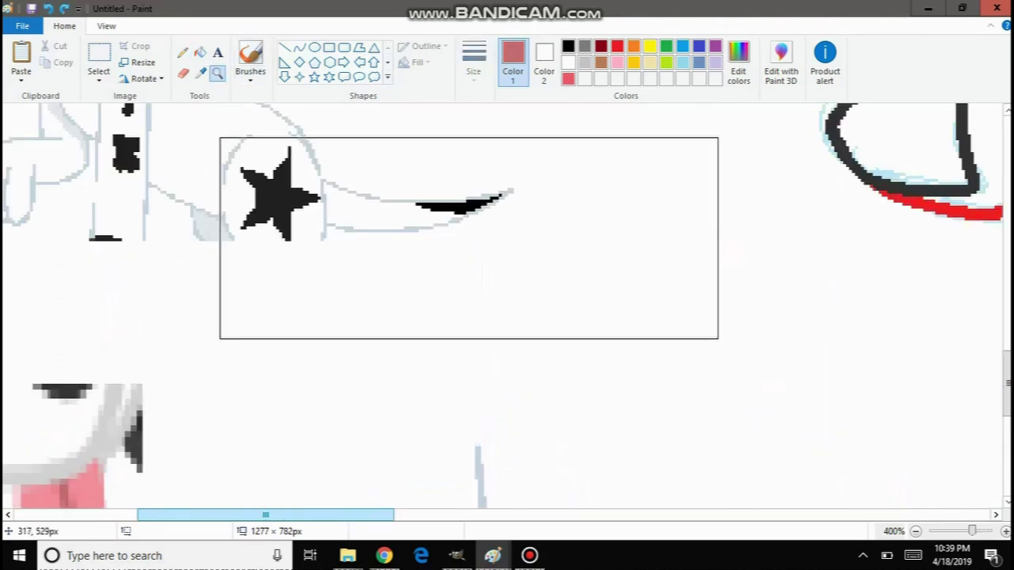
click(468, 238)
click(659, 283)
click(475, 157)
click(356, 168)
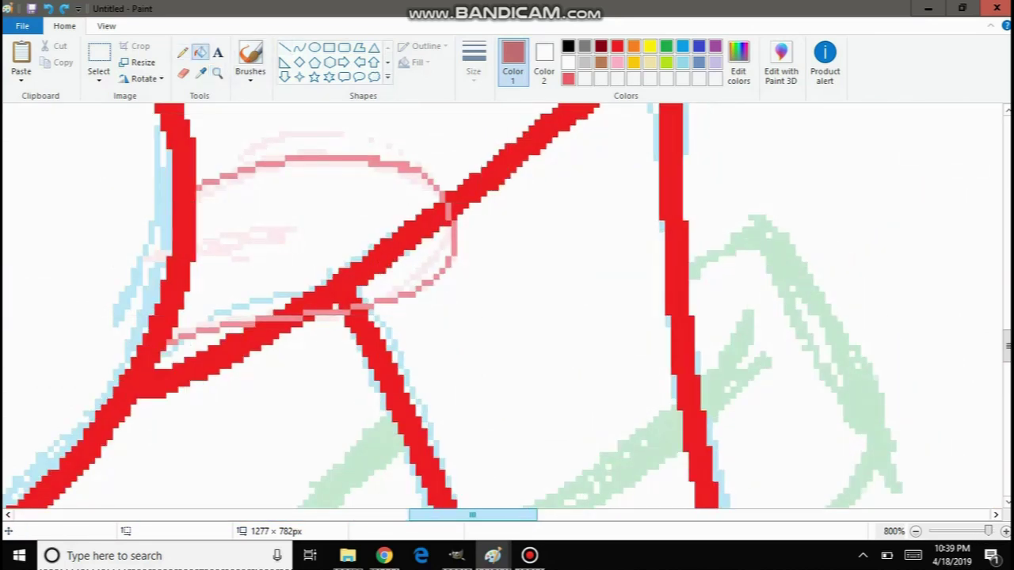
click(199, 72)
click(354, 279)
click(347, 248)
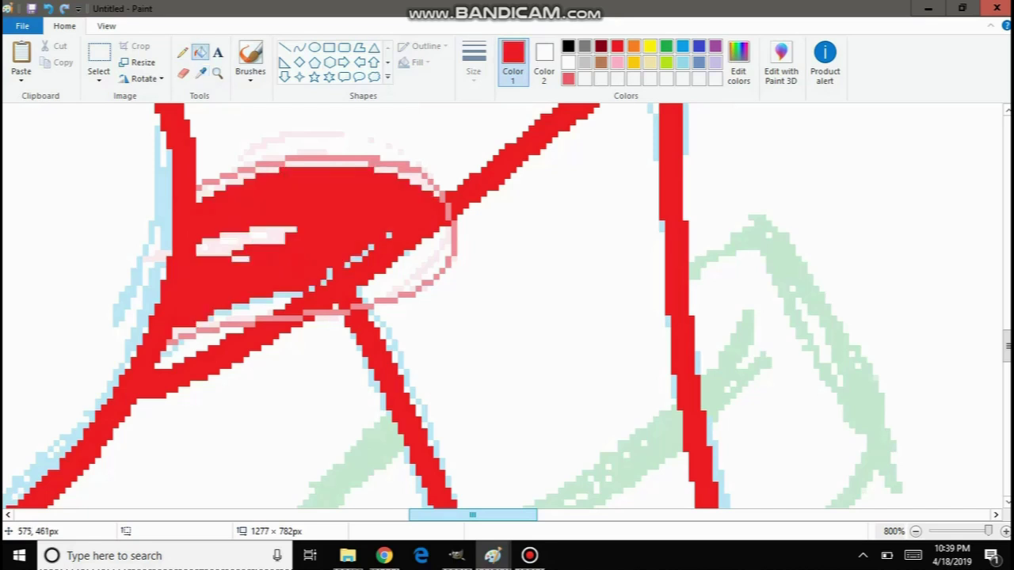
right_click(347, 248)
key(ctrl+z)
key(ctrl+z)
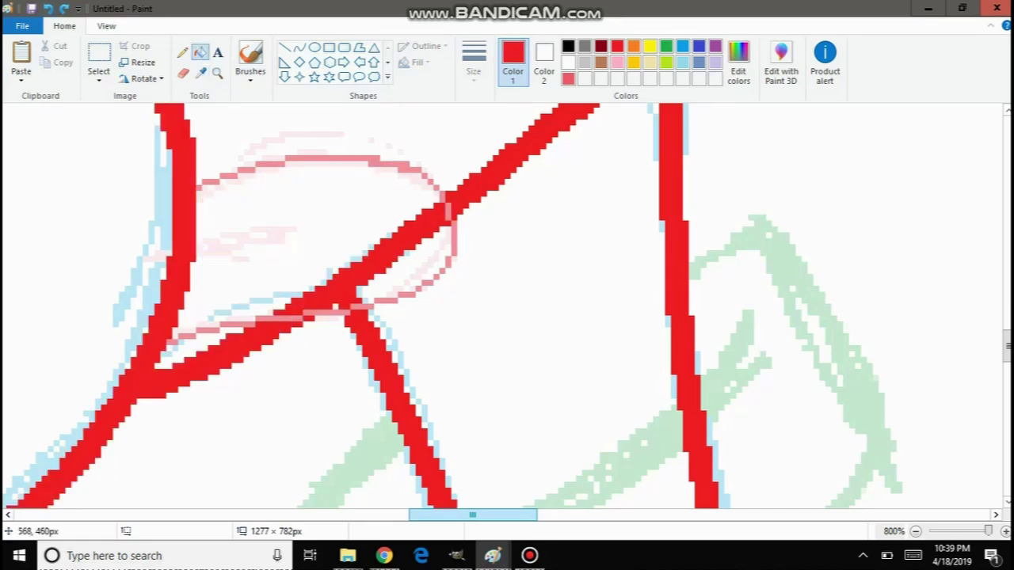
Fill the red line segment crossing the tongue with white and flood away the light-blue sketch remnants inside the tongue.
right_click(363, 278)
click(200, 72)
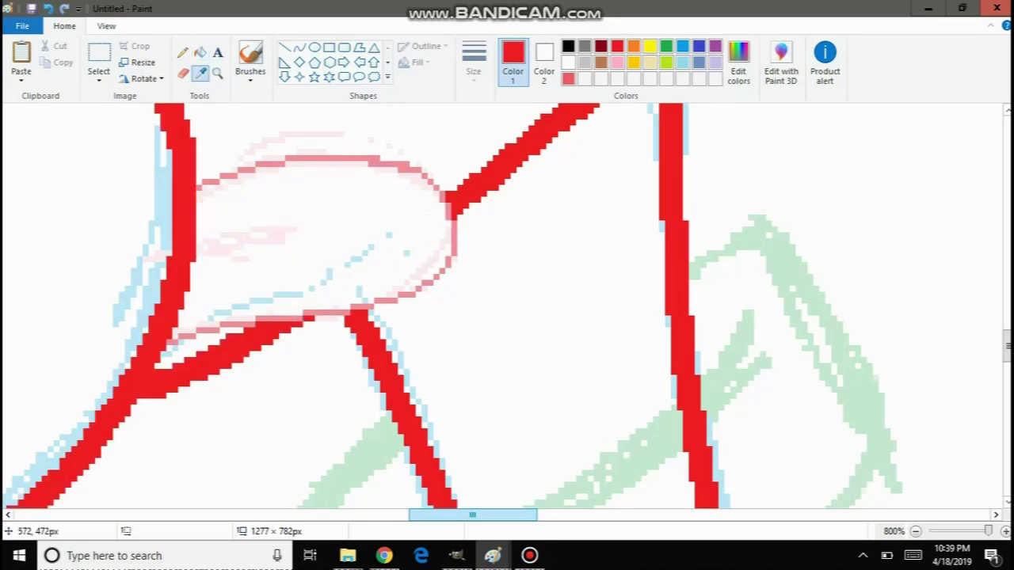
click(329, 275)
click(323, 222)
right_click(323, 222)
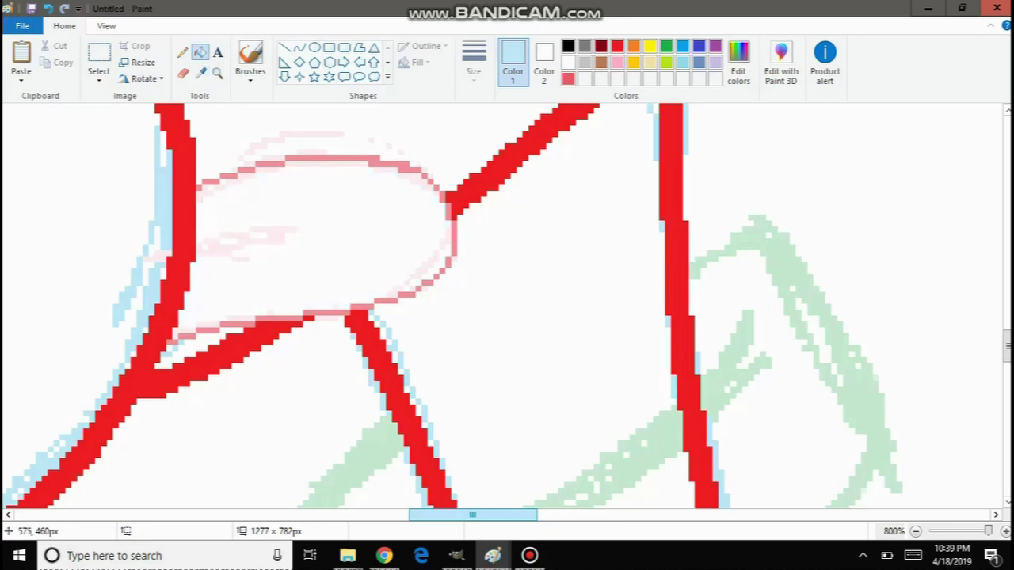
Sample the faint pink sketch colour and erase only that colour along the inside and outside of the tongue outline.
click(199, 72)
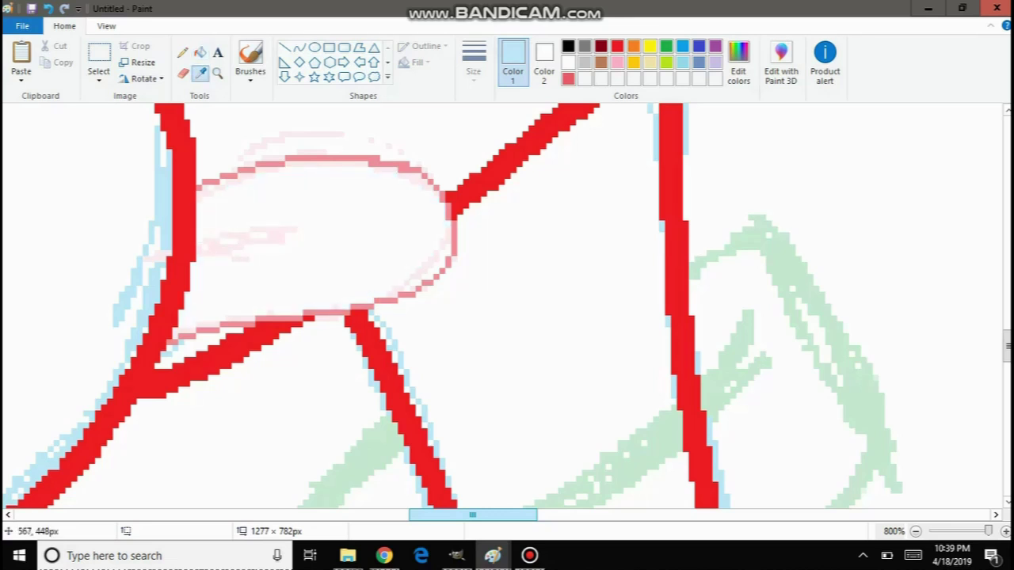
click(368, 290)
click(183, 73)
mouse_move(208, 172)
mouse_down()
mouse_move(367, 154)
mouse_move(249, 173)
mouse_move(428, 249)
mouse_up()
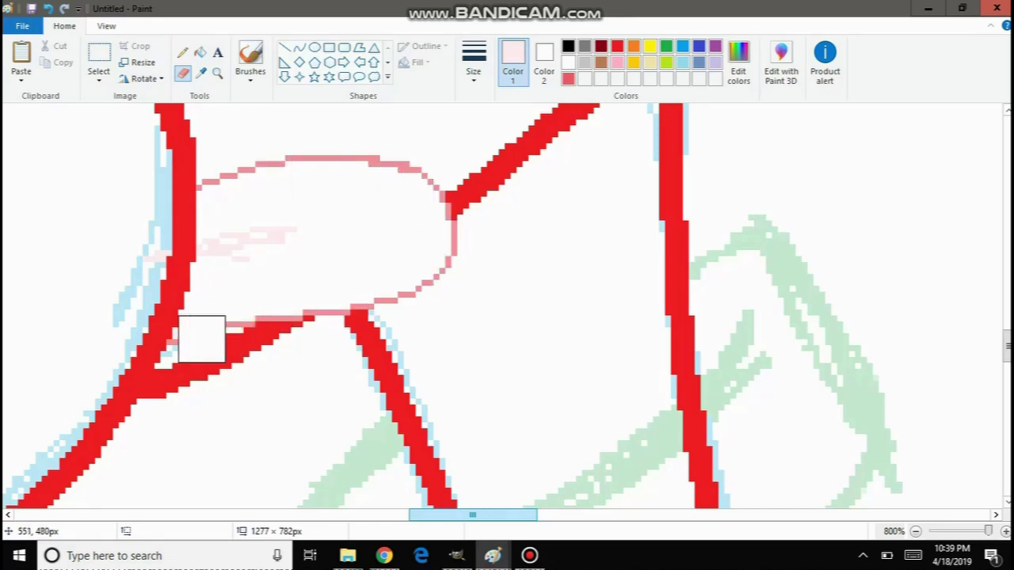
Fill the tongue's interior with the pink sampled from its outline.
click(200, 73)
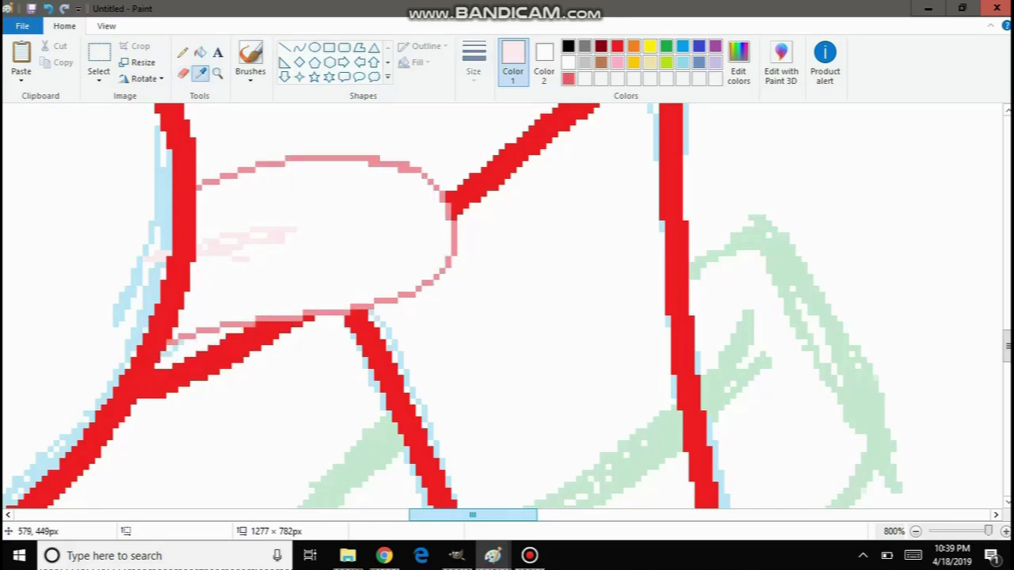
click(375, 159)
click(363, 201)
scroll(446, 160, up, 1)
scroll(446, 161, down, 1)
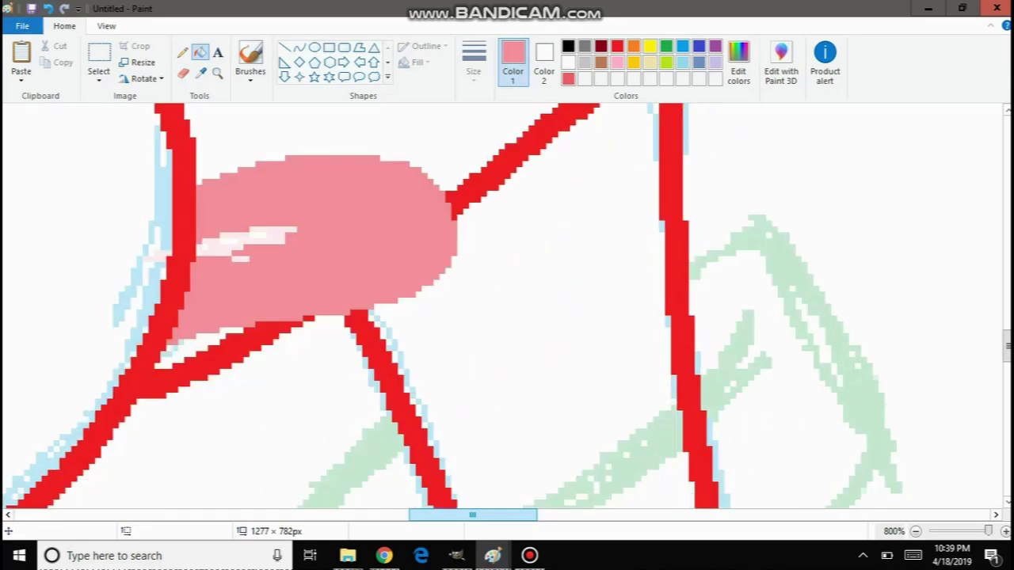
Undo the tongue's pink fill, the erasing of the faint pink sketch lines and the clearing of the light-blue remnants.
key(ctrl+z)
key(ctrl+z)
key(ctrl+z)
key(ctrl+y)
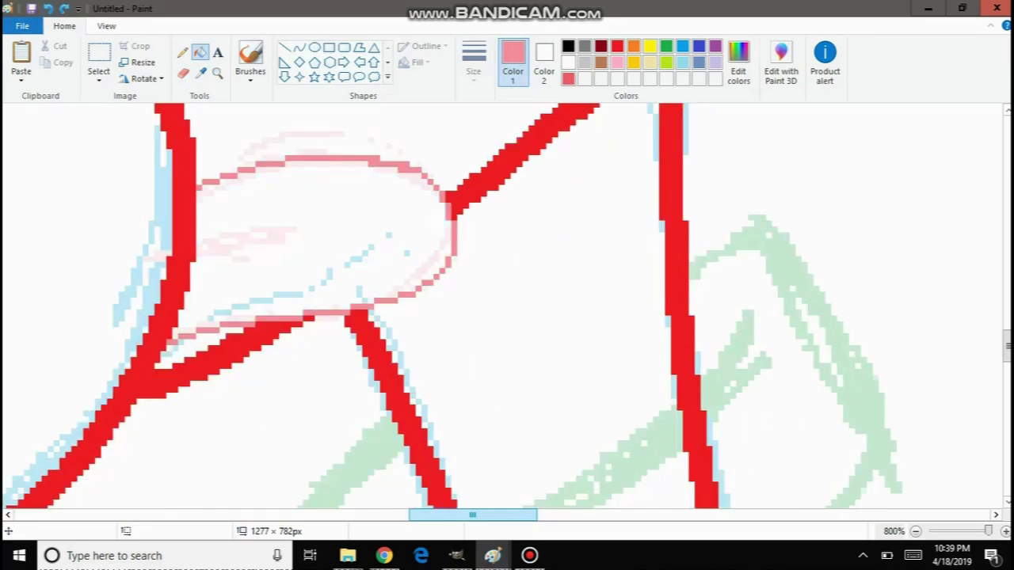
Mix a darker pink custom colour with Red 220, Green 105 and Blue 108 for drawing curves on the tongue.
click(568, 62)
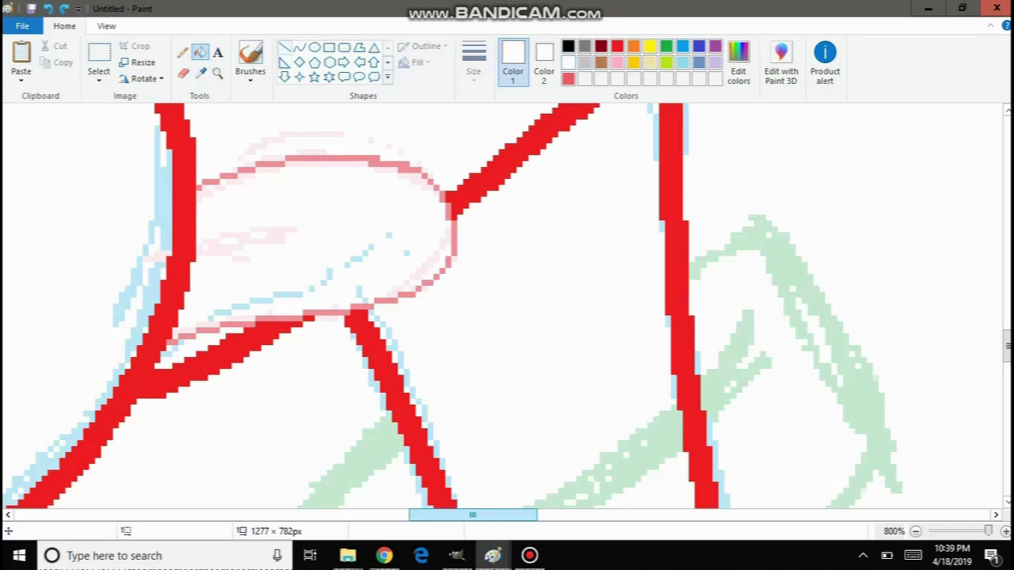
click(299, 48)
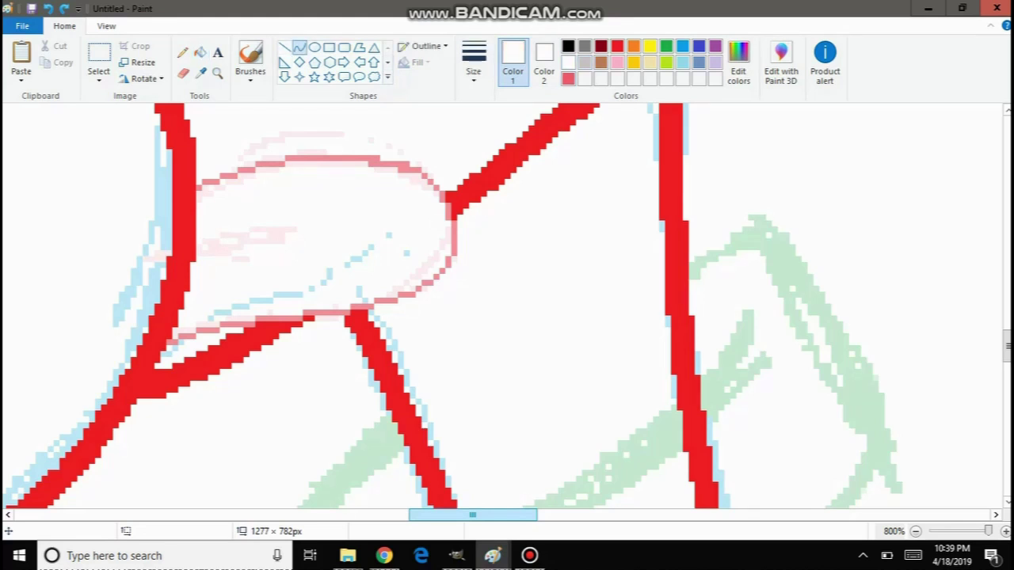
click(567, 78)
click(738, 62)
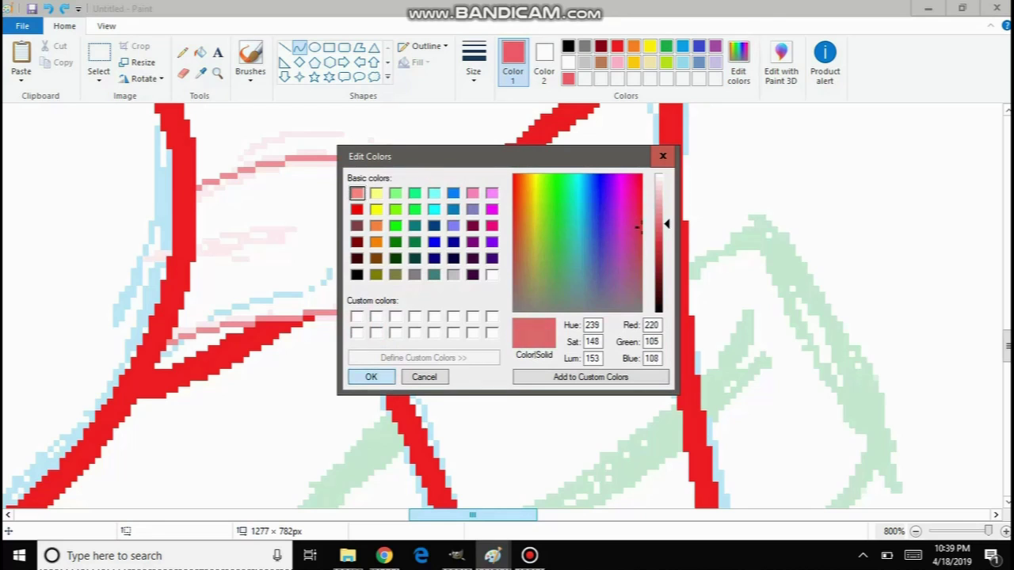
click(370, 377)
drag(282, 163, 426, 272)
mouse_move(428, 242)
mouse_down()
mouse_move(425, 205)
mouse_move(397, 160)
mouse_up()
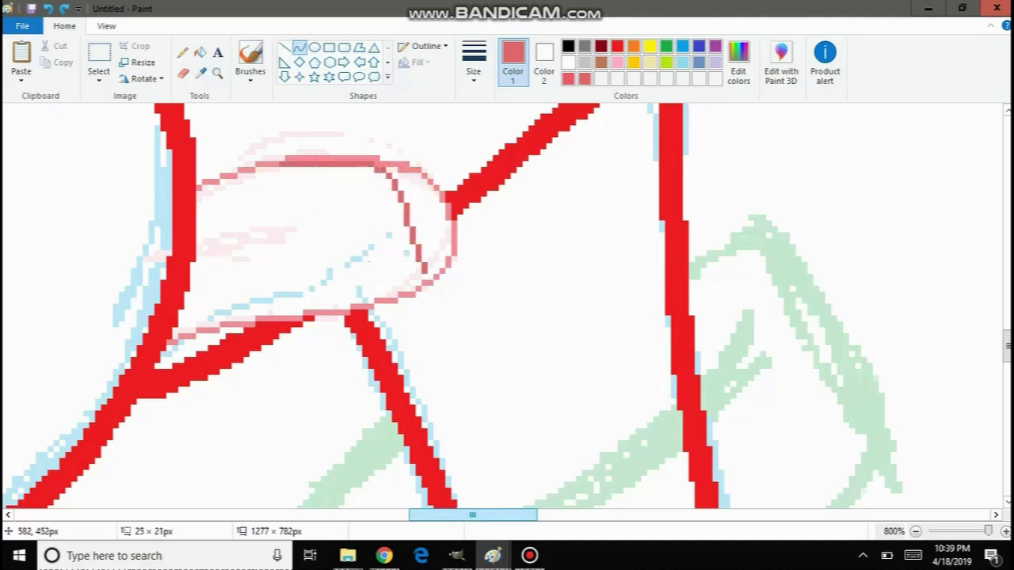
click(368, 231)
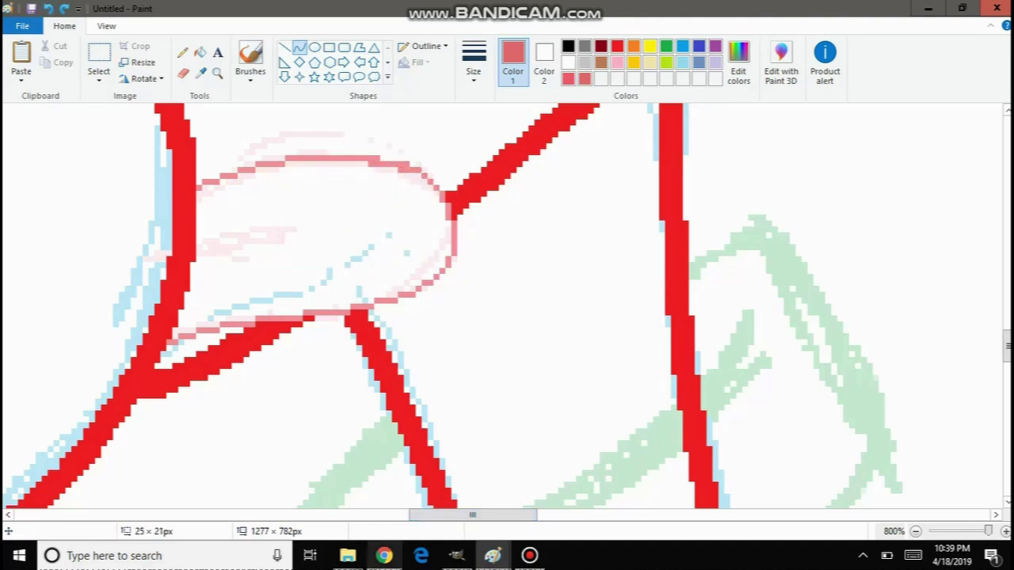
click(384, 555)
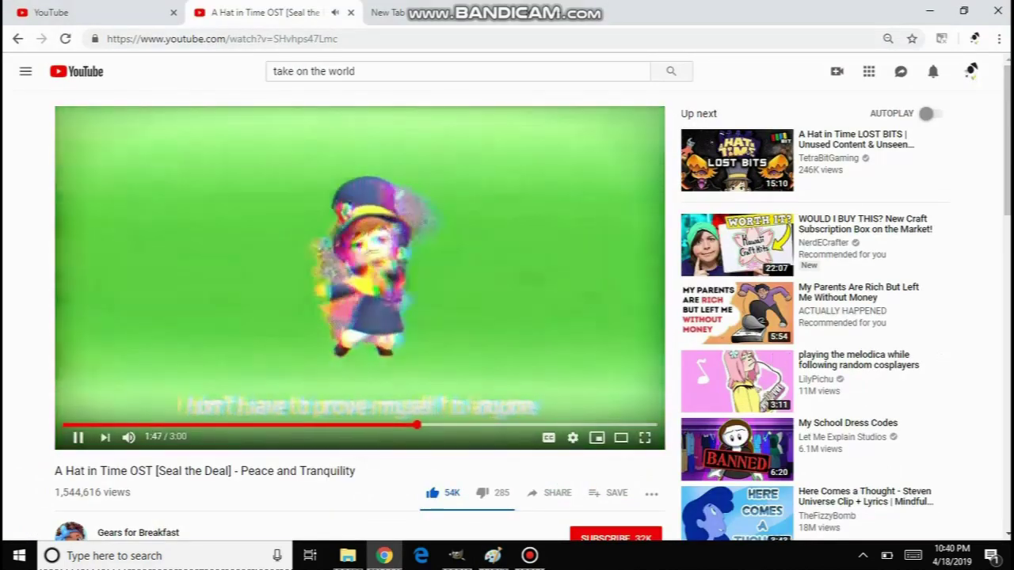
mouse_move(492, 555)
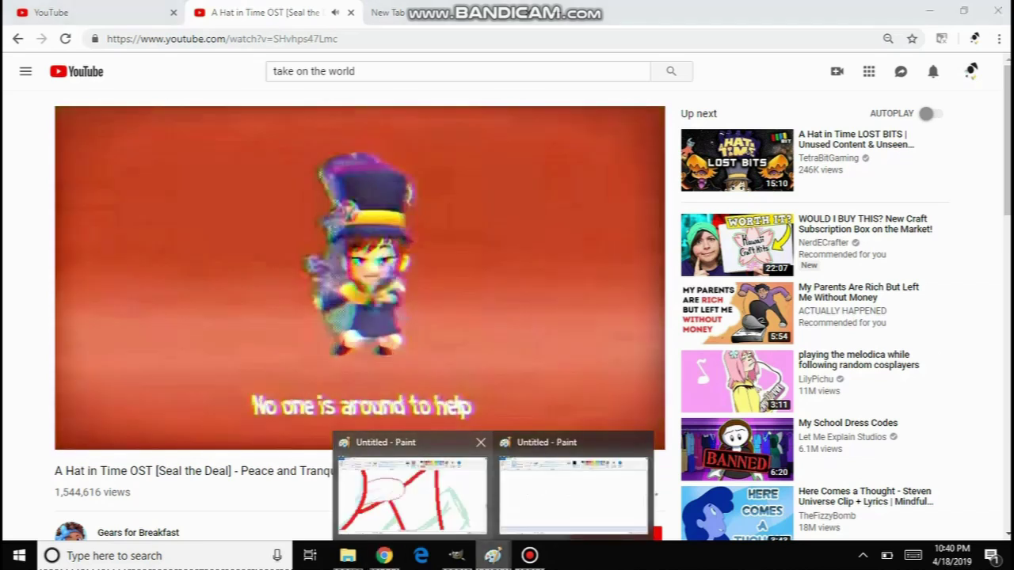
click(411, 487)
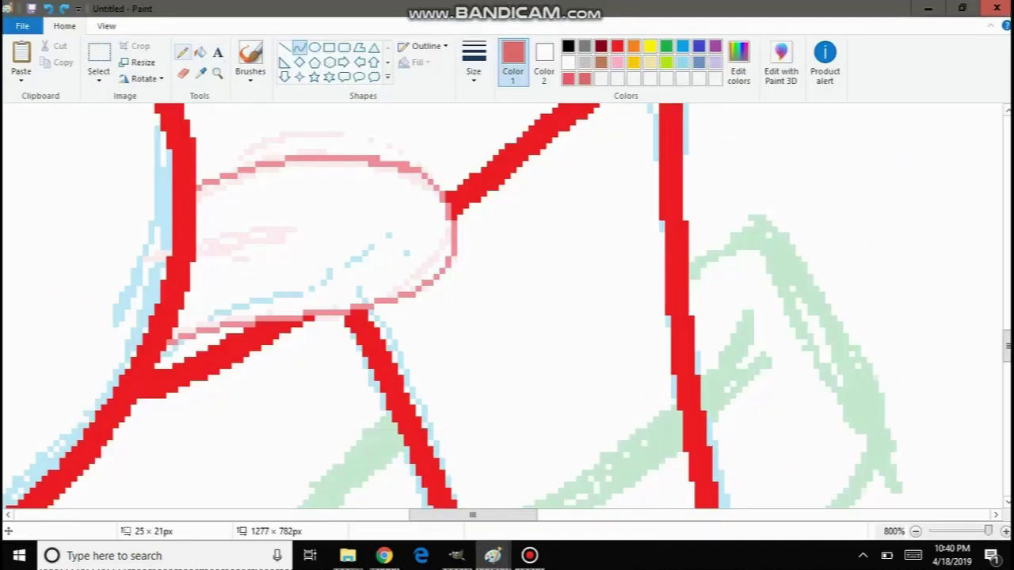
Sample the pink of the tongue's outline and touch up the pixels along its upper edge.
click(201, 72)
click(376, 160)
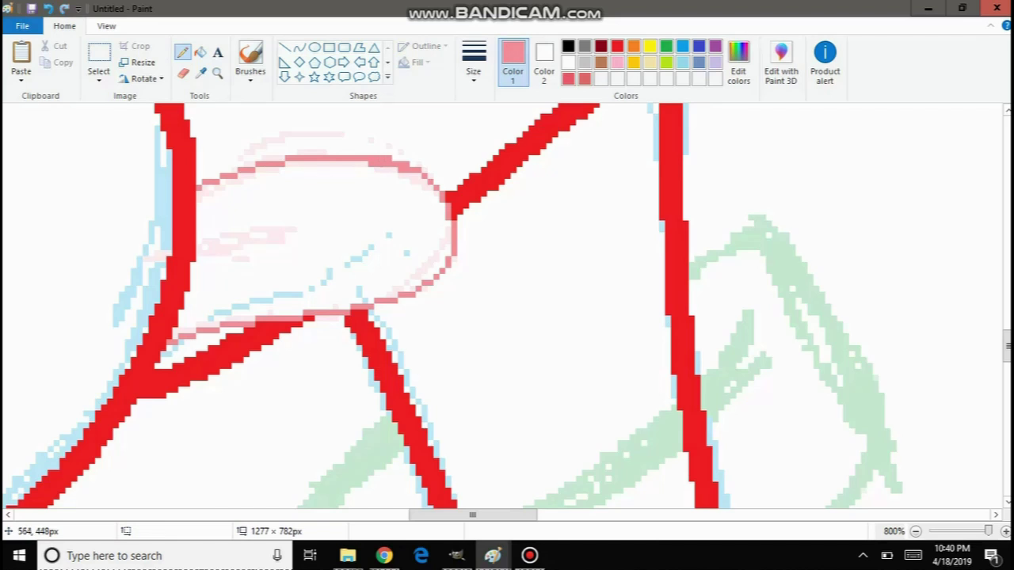
Draw the tongue's centre crease with two of the thinnest curves in the custom darker pink and fill the space between them.
click(298, 47)
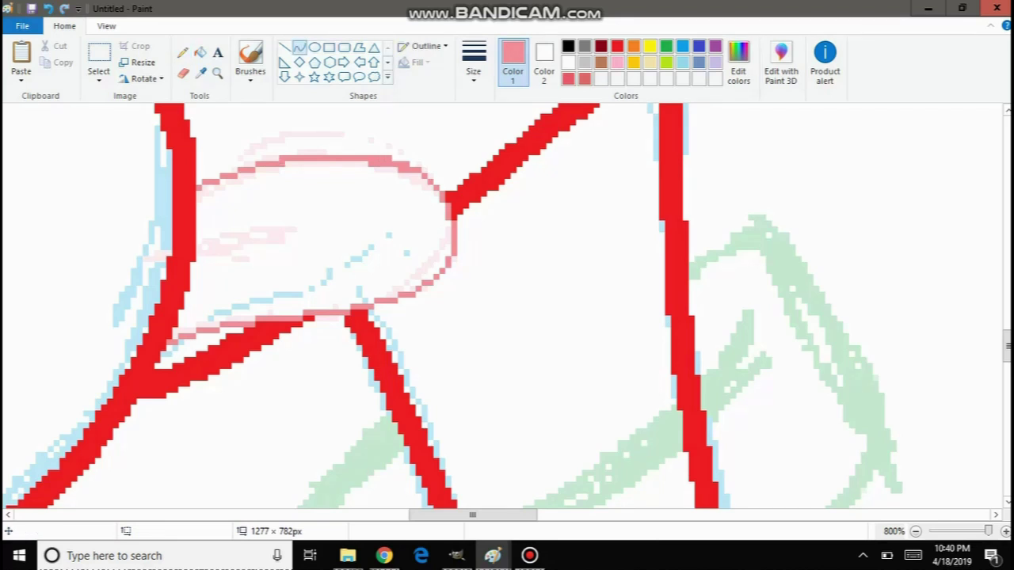
click(584, 79)
click(474, 62)
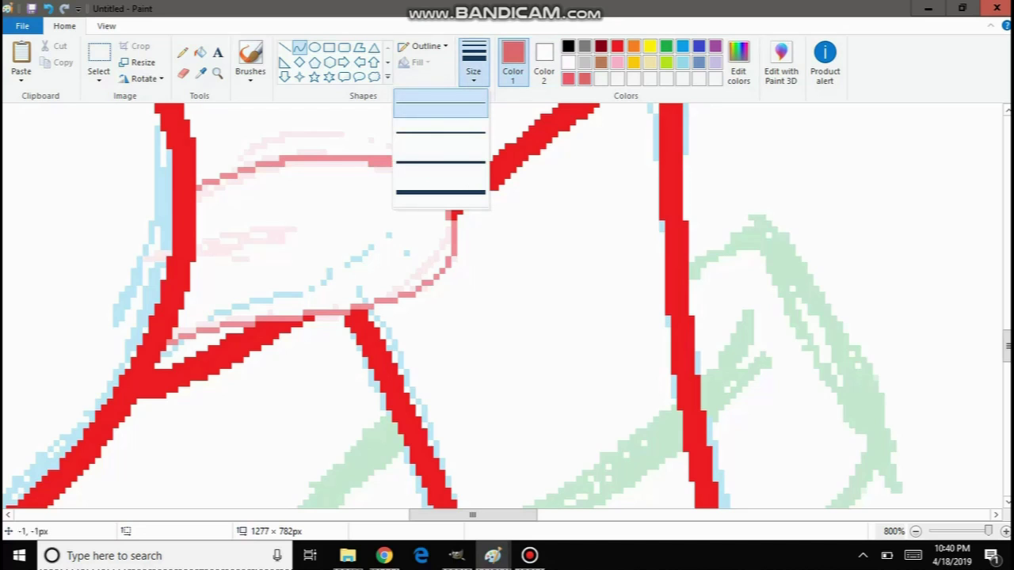
click(442, 103)
mouse_move(311, 230)
mouse_down()
mouse_move(198, 247)
mouse_move(270, 230)
mouse_move(232, 228)
mouse_move(268, 234)
mouse_move(189, 272)
mouse_move(259, 242)
mouse_move(217, 246)
mouse_up()
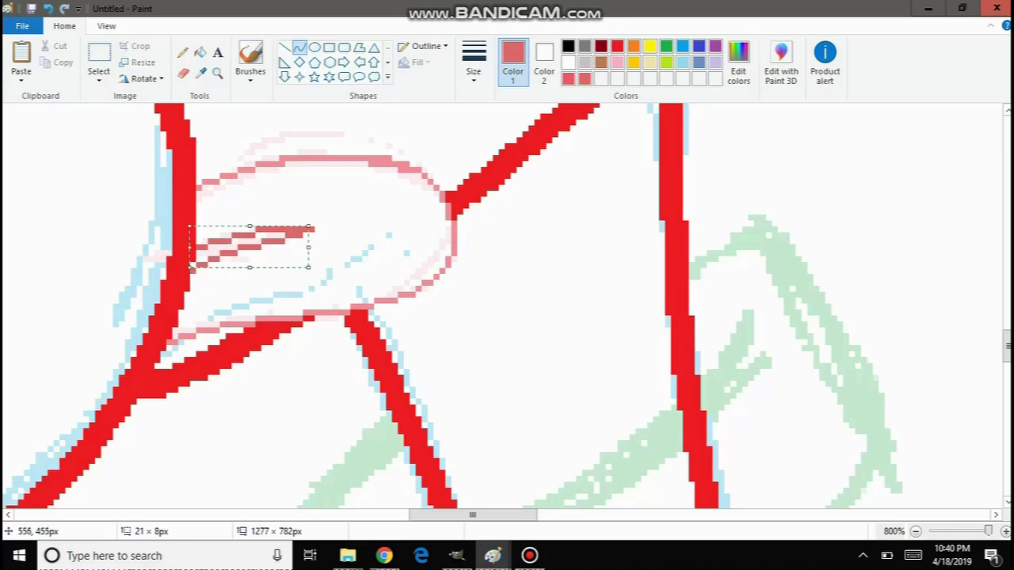
click(200, 52)
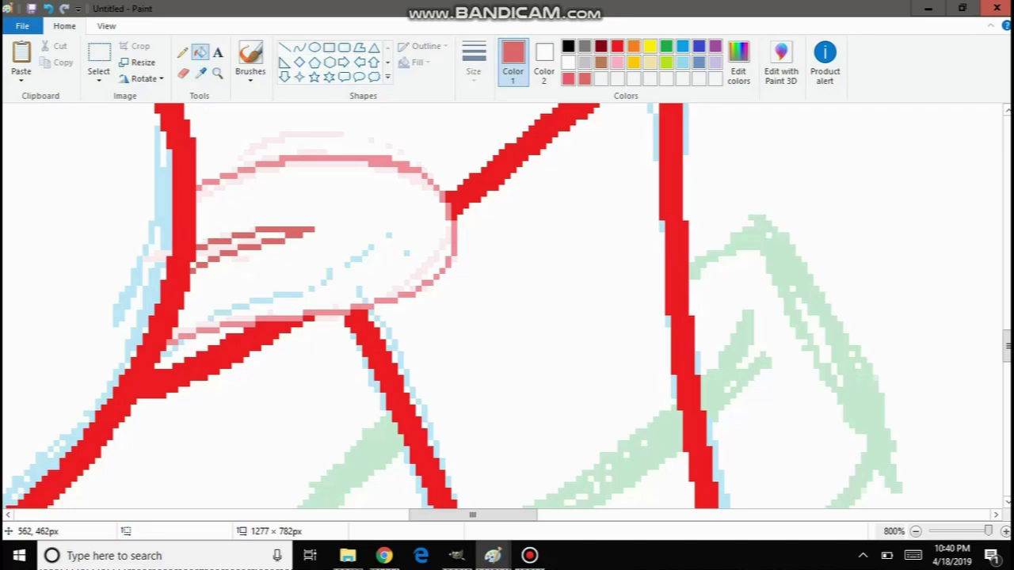
click(230, 246)
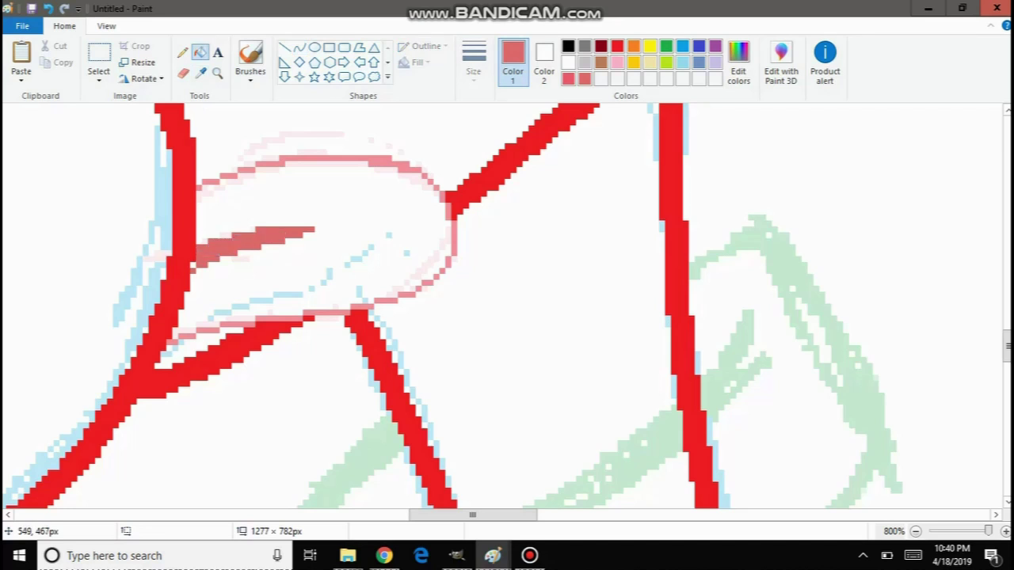
Sample the light-blue sketch colour and flood its remnants inside the tongue away with the white background.
click(199, 72)
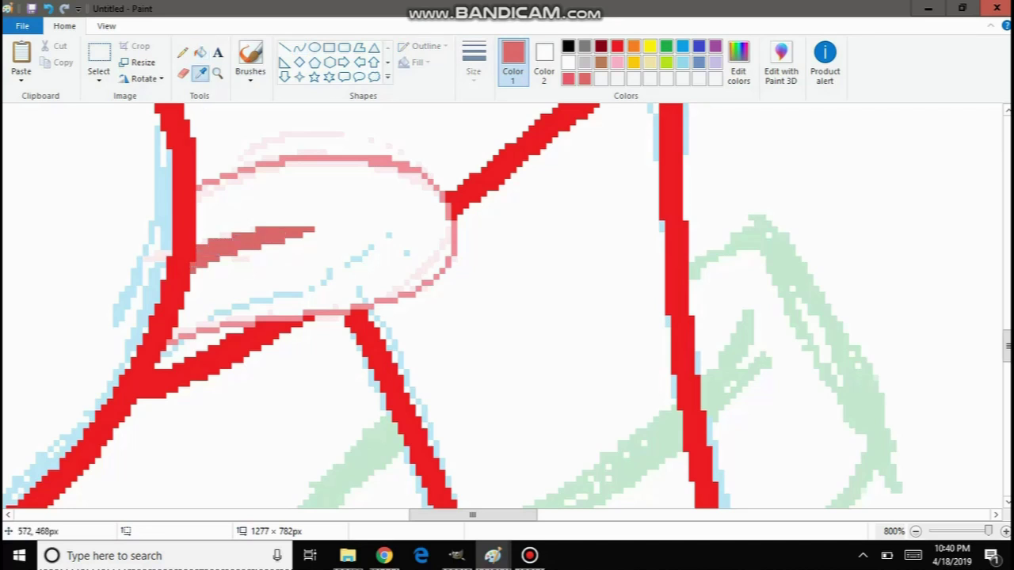
click(329, 275)
click(324, 270)
right_click(324, 271)
Sample the faint pink sketch colour, clear its remnants inside the tongue, and reselect the custom darker pink.
click(200, 73)
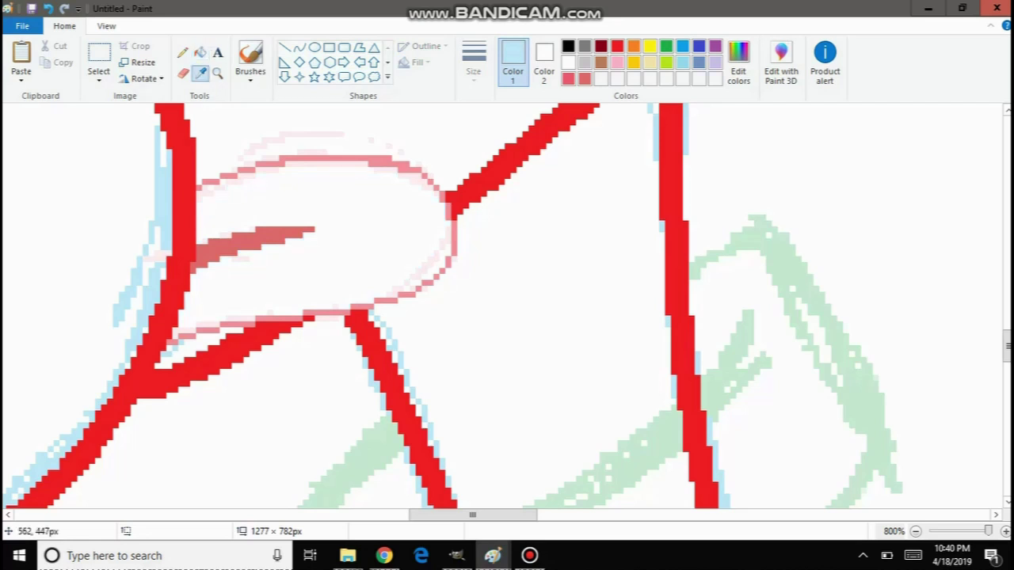
click(261, 147)
click(318, 221)
right_click(319, 223)
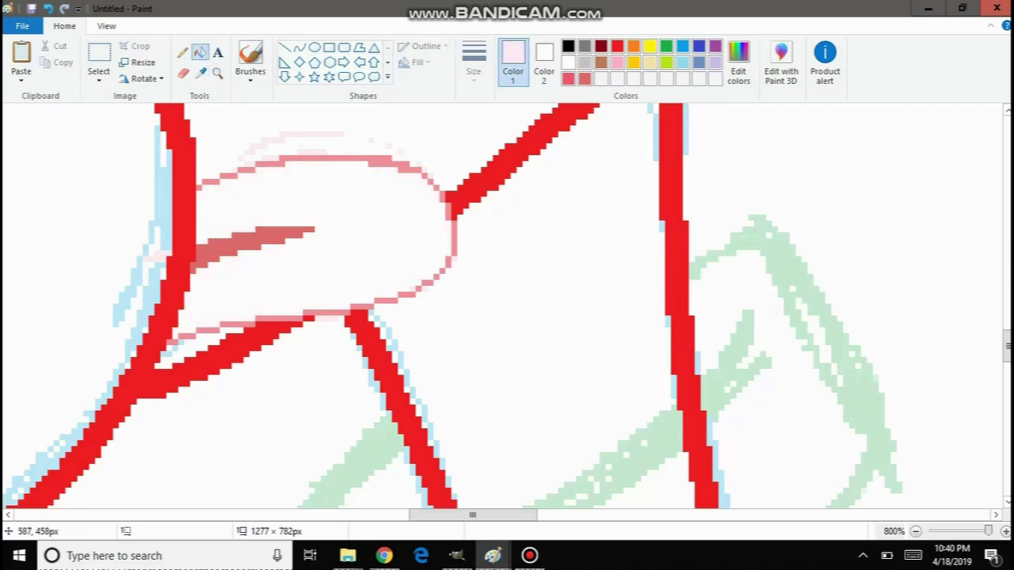
click(418, 212)
right_click(418, 212)
click(585, 79)
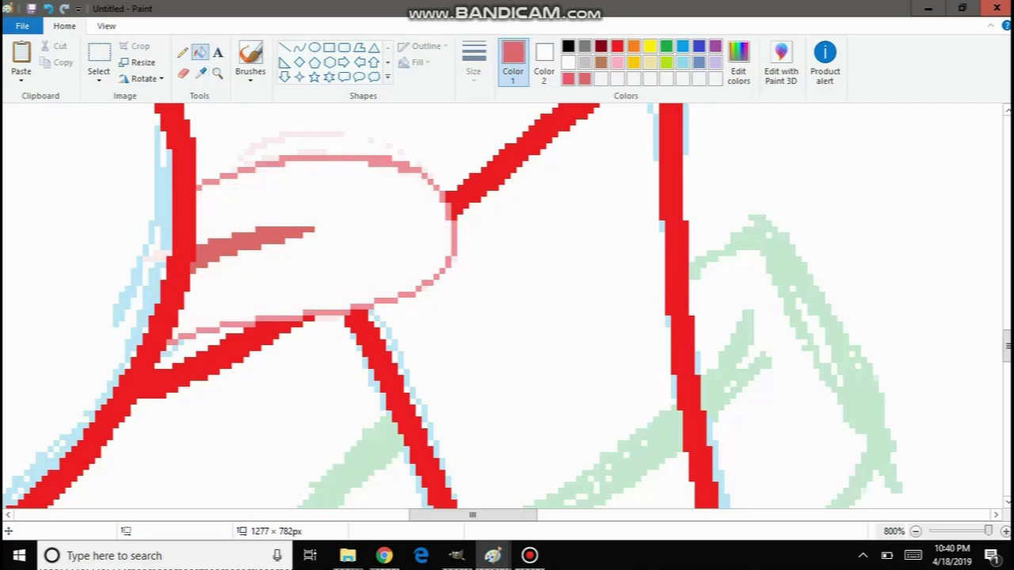
Sample the light pink of the tongue's outline and fill the tongue with it.
click(200, 72)
click(392, 165)
click(368, 204)
scroll(364, 204, down, 3)
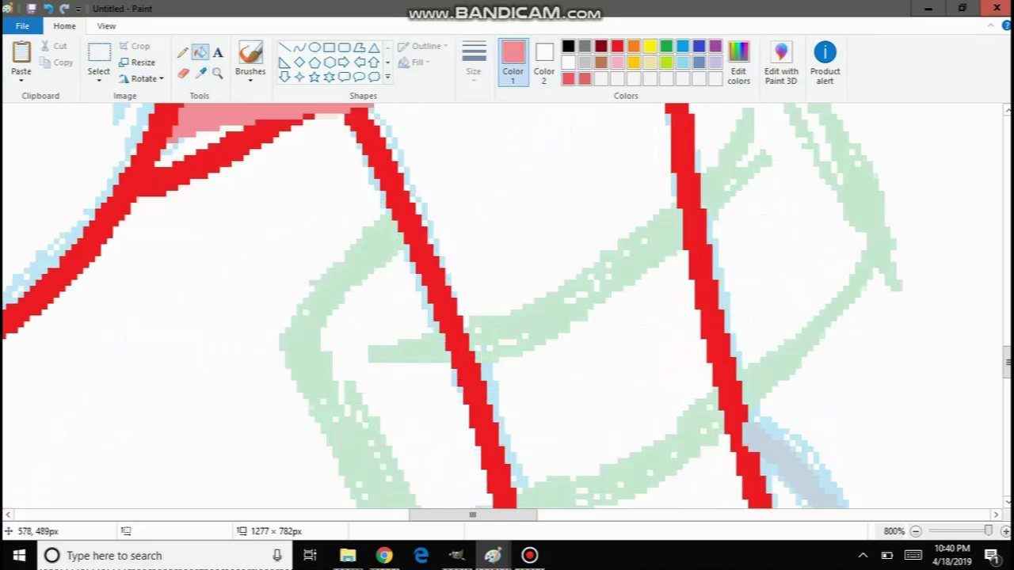
scroll(374, 202, up, 3)
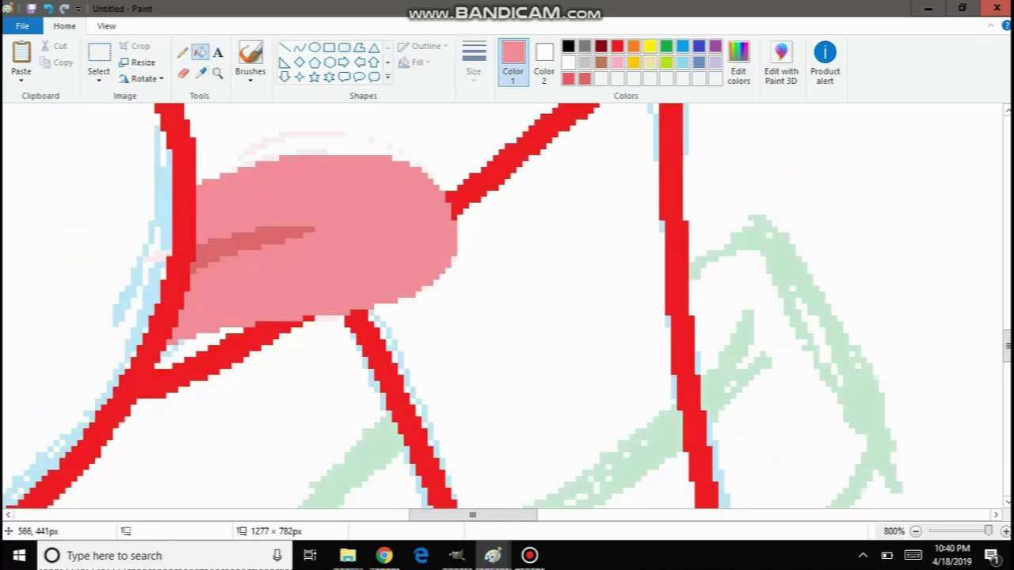
Sample the neck line's red and use the Pencil to tidy the tongue's outer edge where the neck line meets it.
click(183, 52)
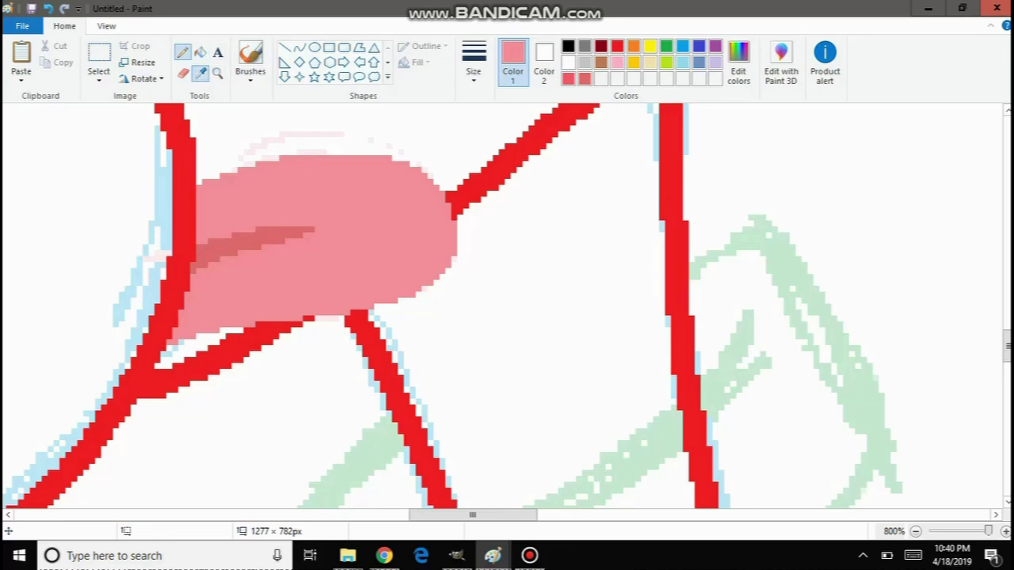
click(201, 73)
click(455, 203)
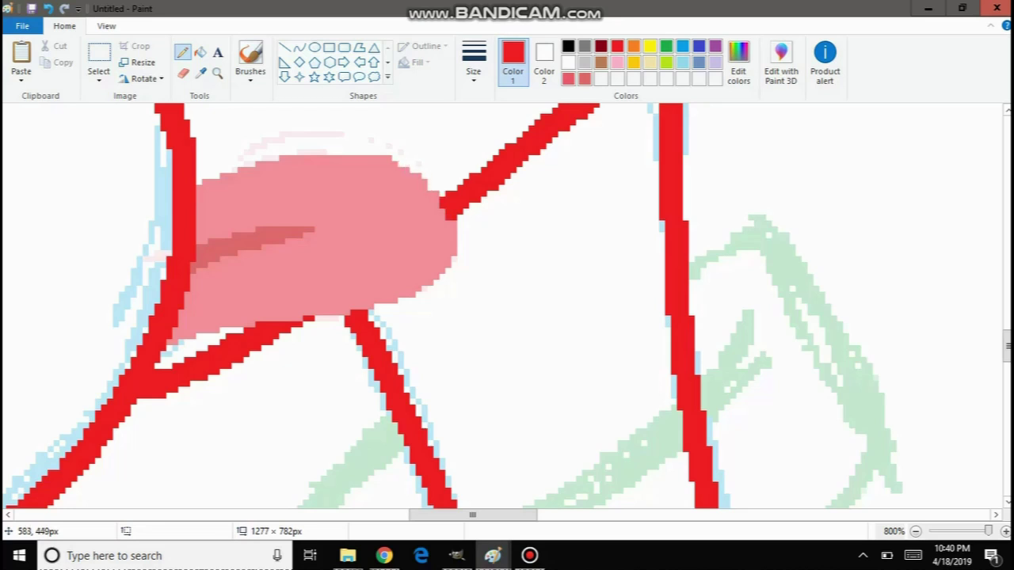
drag(454, 228, 454, 247)
Check the filled tongue against the surrounding line art and return to a close-up with the Pencil ready.
click(217, 74)
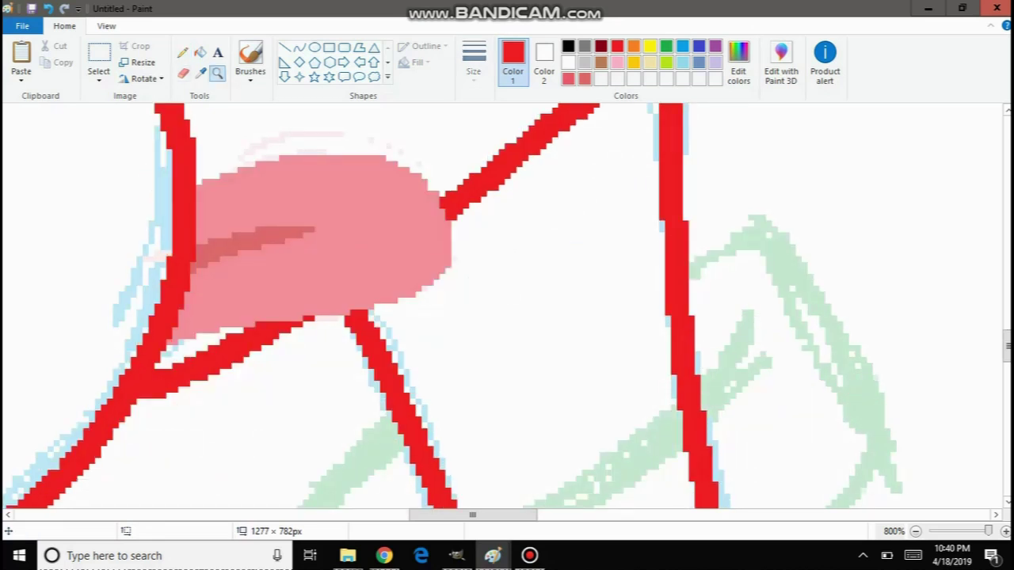
right_click(224, 181)
right_click(224, 180)
right_click(206, 170)
right_click(210, 174)
right_click(237, 190)
click(323, 236)
click(392, 244)
click(471, 244)
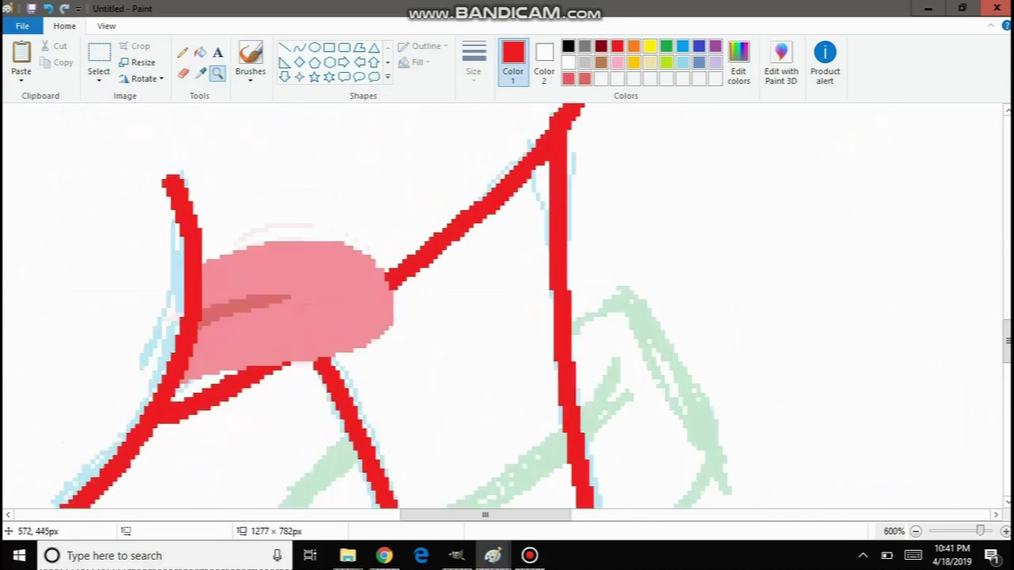
click(182, 52)
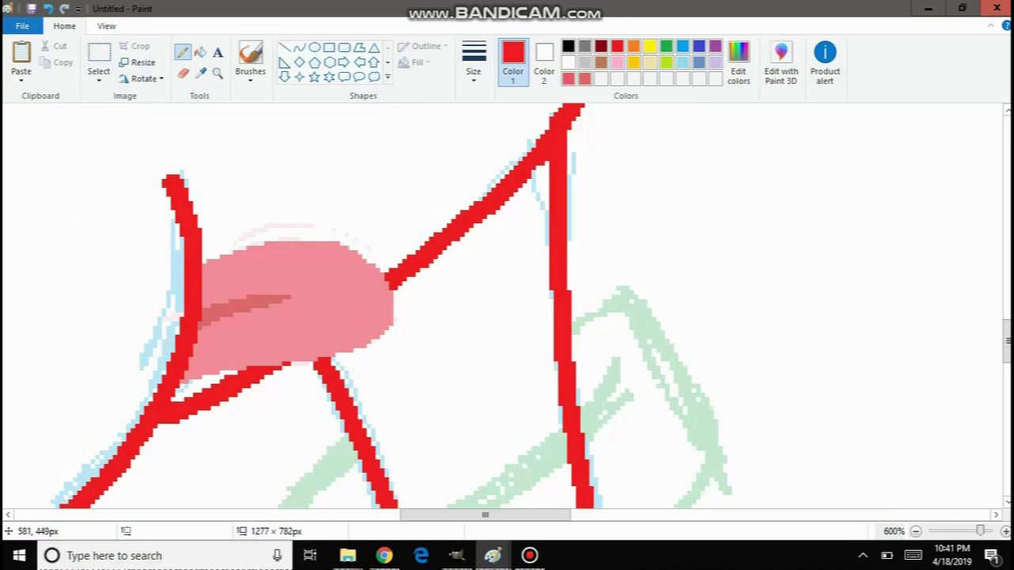
Switch to YouTube in Chrome, search for "take on the world" and play the "Girl Meets World" theme video.
click(383, 555)
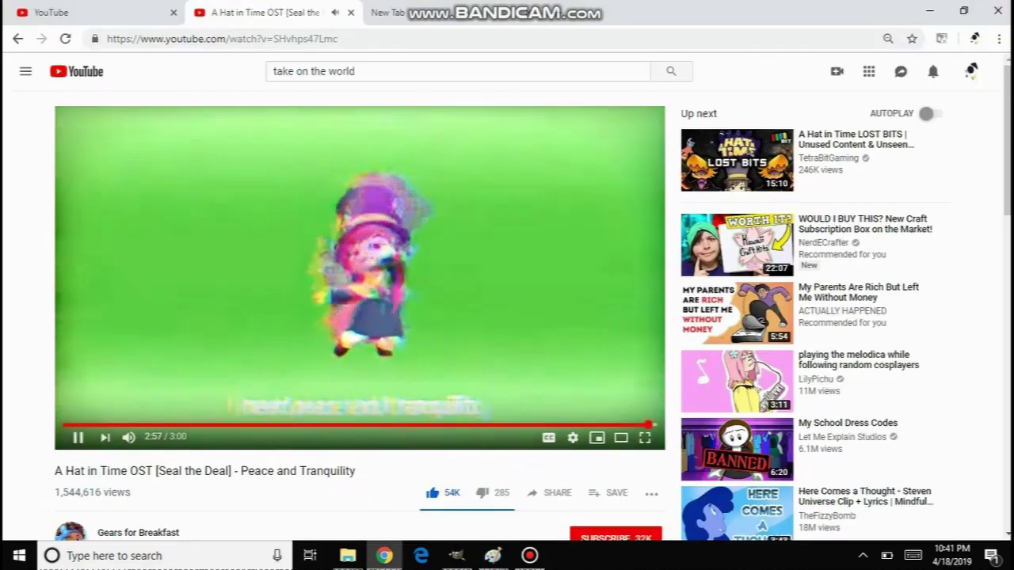
scroll(533, 310, down, 1)
scroll(871, 325, down, 6)
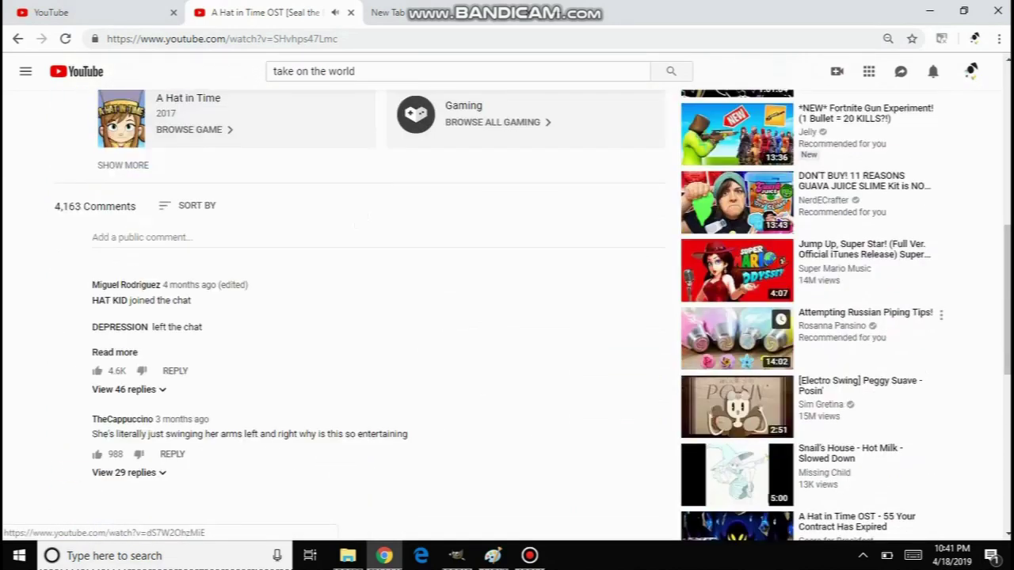
scroll(871, 324, up, 1)
scroll(863, 321, up, 6)
click(671, 71)
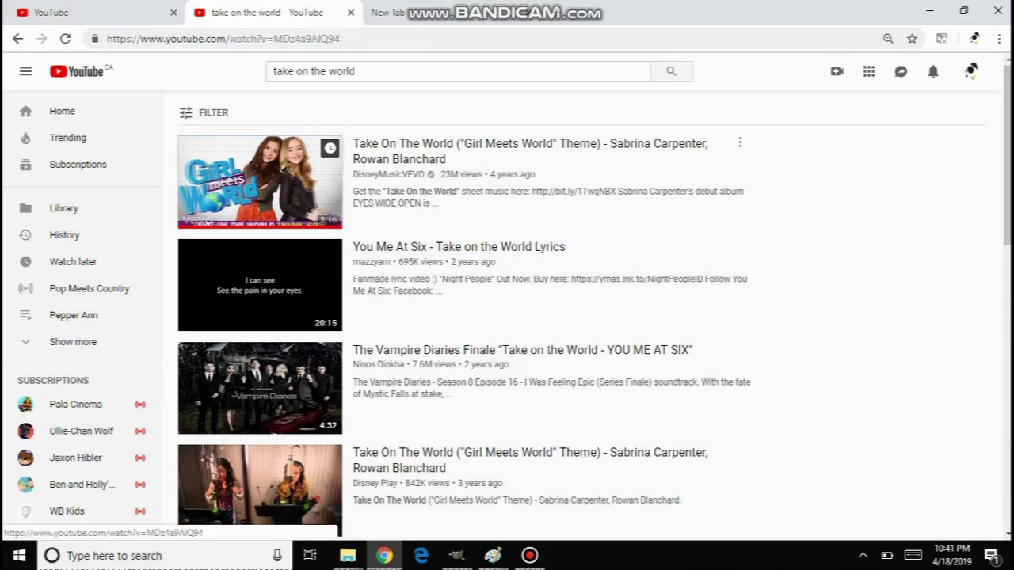
click(261, 182)
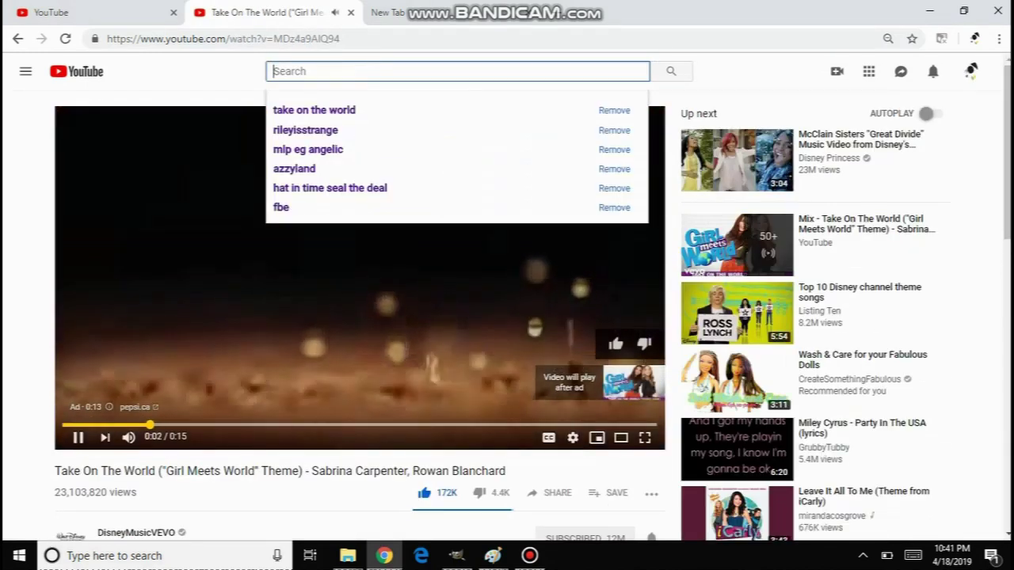
click(190, 80)
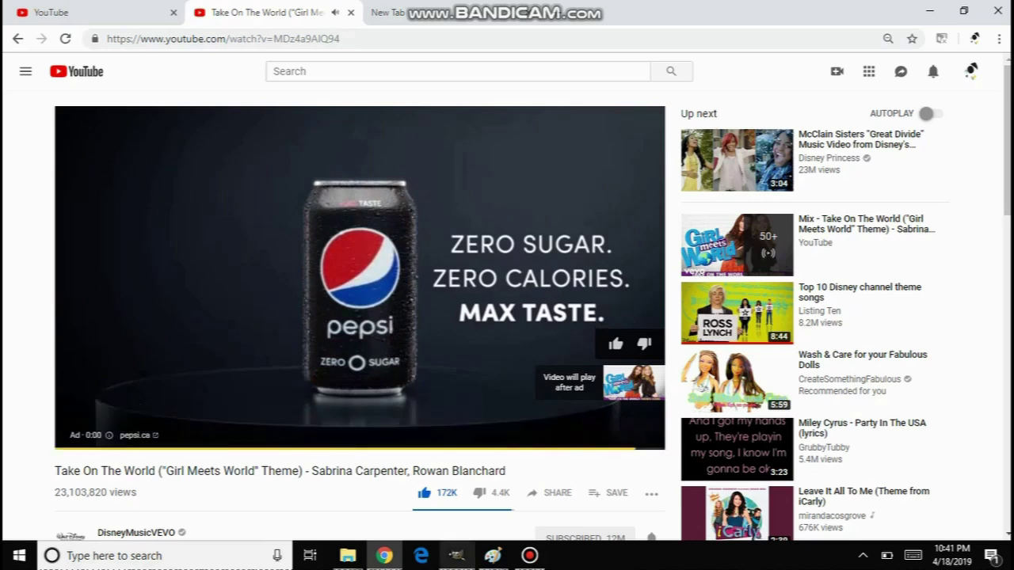
Switch back to Paint and examine the line art around the tongue, mouth and neck.
mouse_move(492, 555)
click(407, 488)
scroll(307, 299, down, 2)
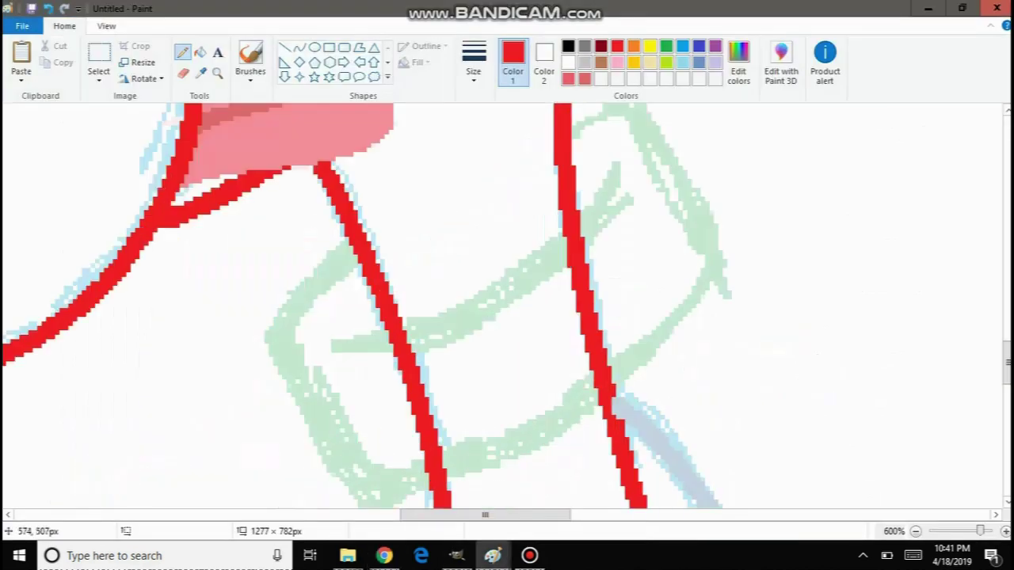
scroll(310, 291, up, 3)
scroll(310, 290, down, 3)
scroll(301, 277, up, 4)
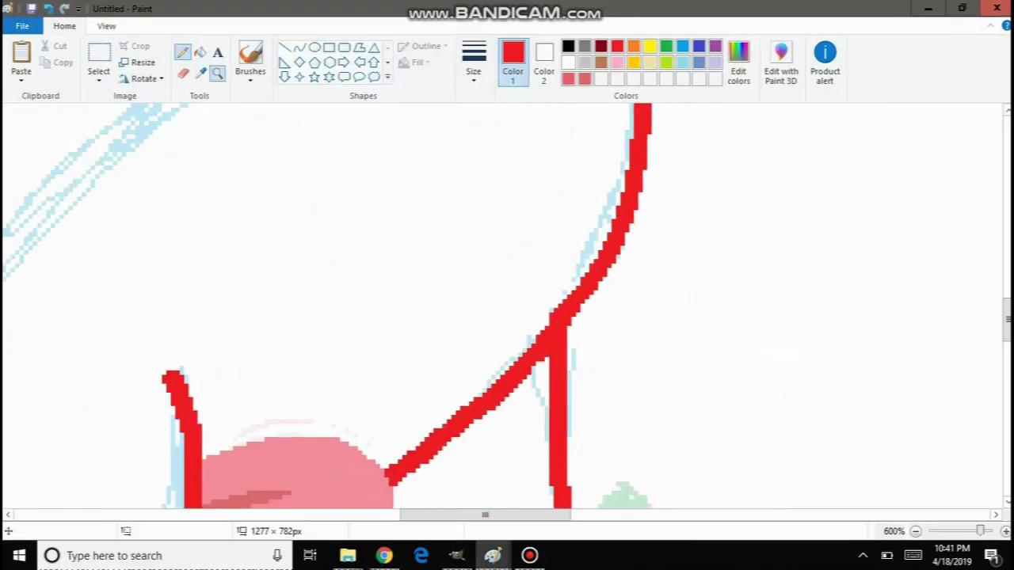
click(218, 73)
right_click(230, 150)
right_click(230, 155)
right_click(237, 167)
right_click(248, 180)
right_click(251, 190)
scroll(396, 291, up, 4)
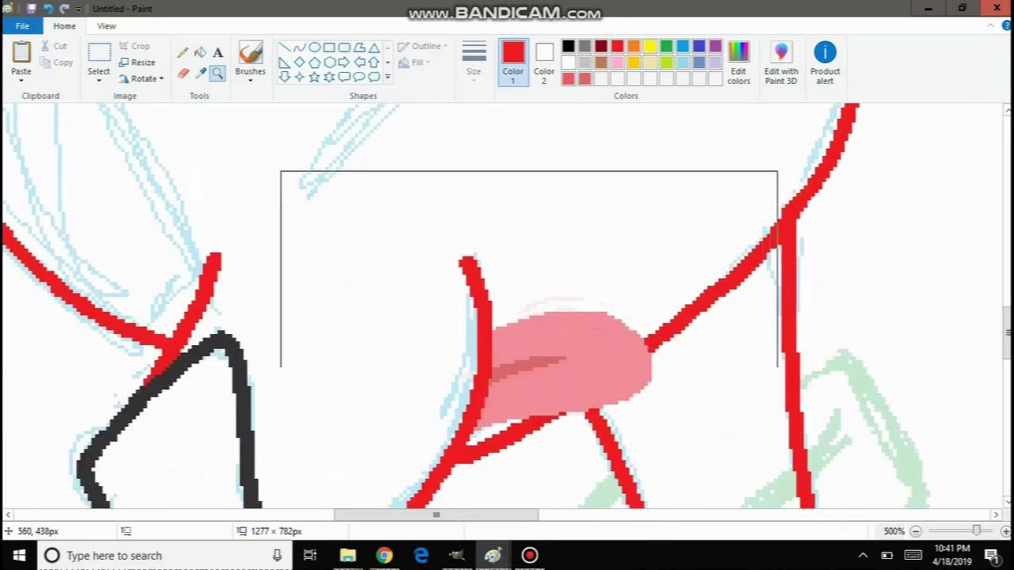
scroll(529, 309, up, 3)
Sample the tongue's pink and the neck line's red and trim the tongue's outer edge below their junction with the Pencil.
click(183, 52)
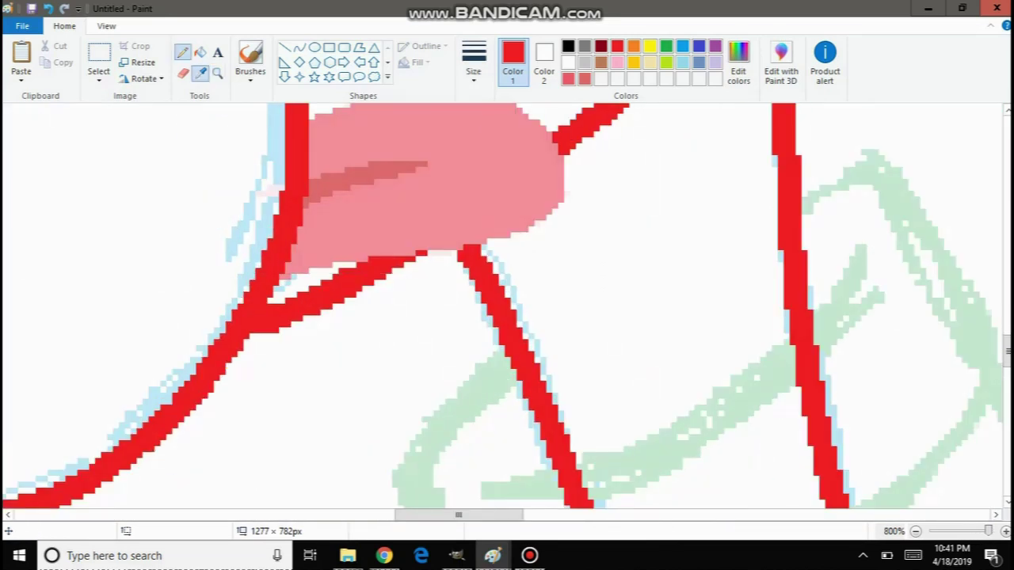
click(201, 74)
click(412, 182)
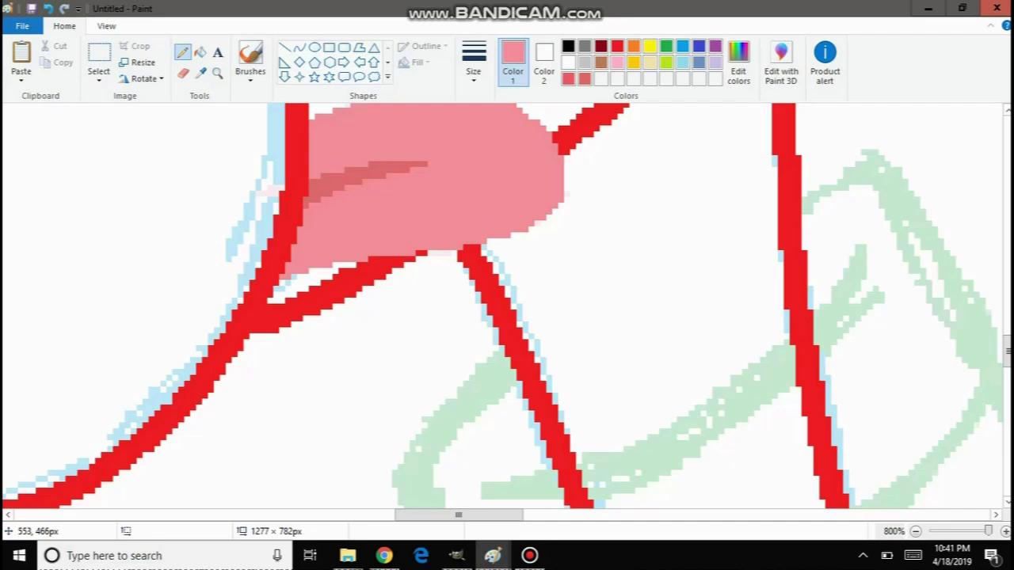
scroll(507, 307, up, 3)
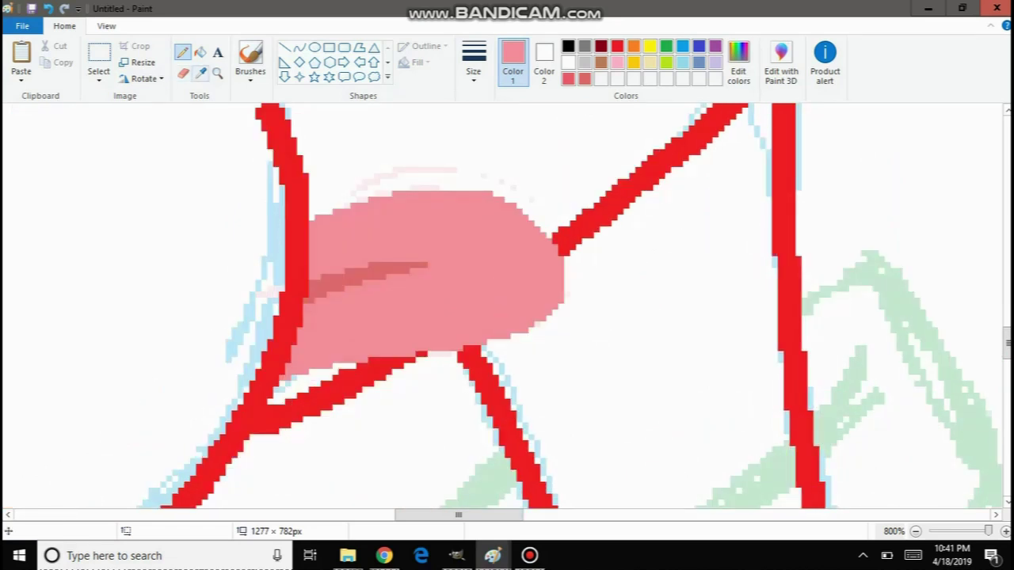
click(200, 72)
click(572, 239)
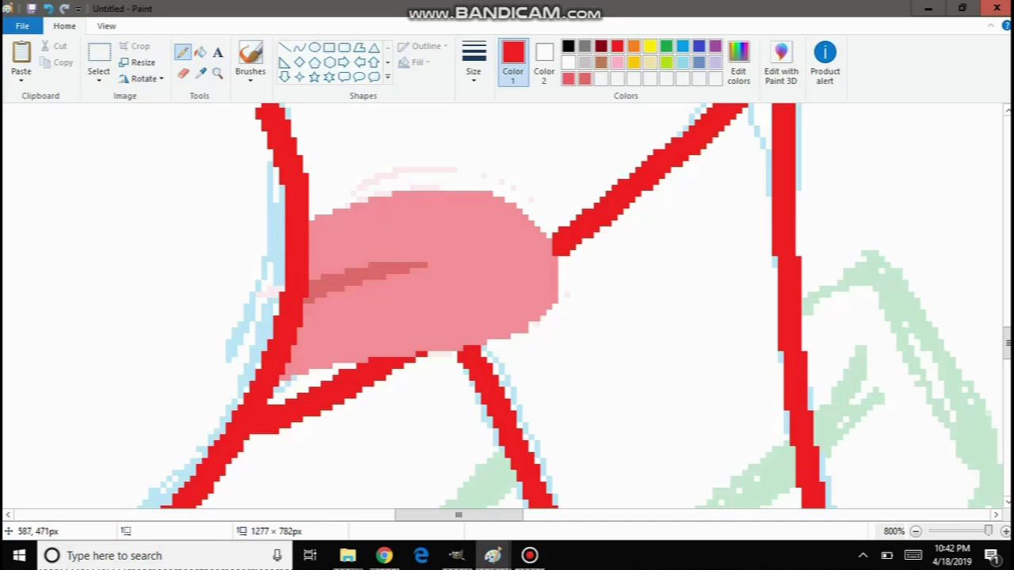
Erase the stray sketch marks around the upper tip of the raised leg's grey line using the thinnest Pencil size.
scroll(507, 306, down, 1)
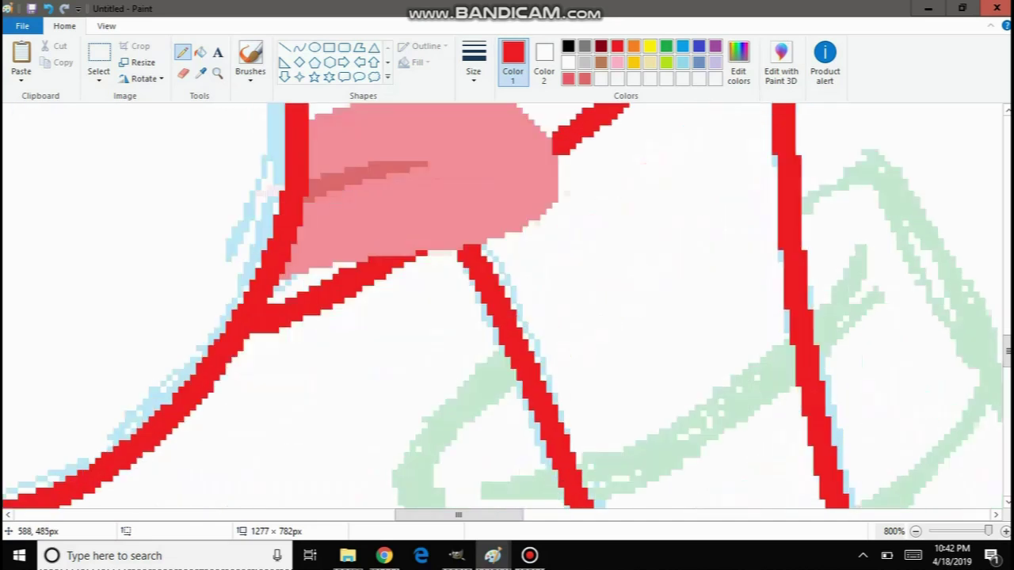
scroll(507, 305, up, 3)
click(217, 73)
right_click(146, 252)
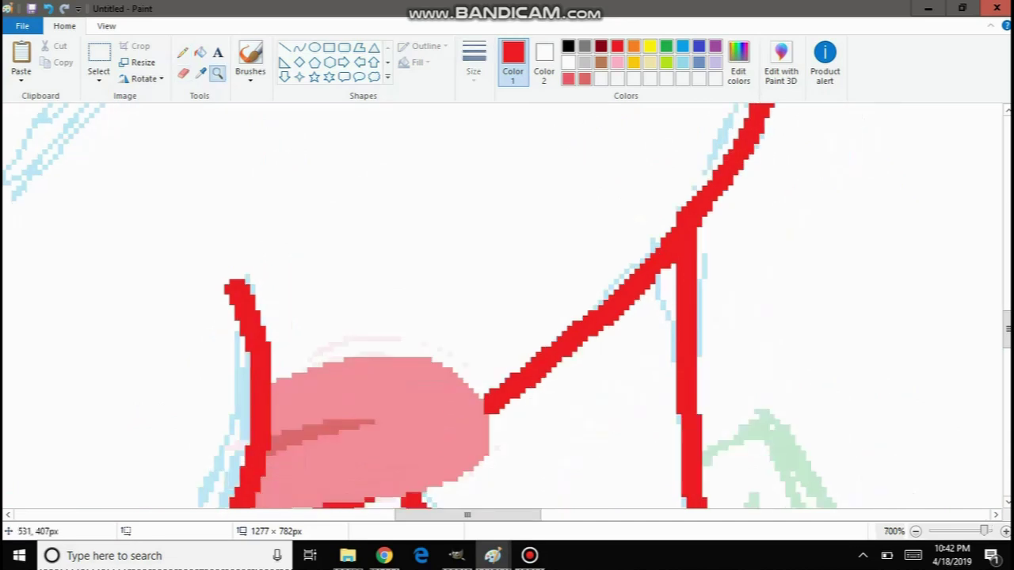
right_click(131, 255)
right_click(127, 257)
right_click(119, 258)
right_click(103, 258)
right_click(111, 261)
right_click(122, 267)
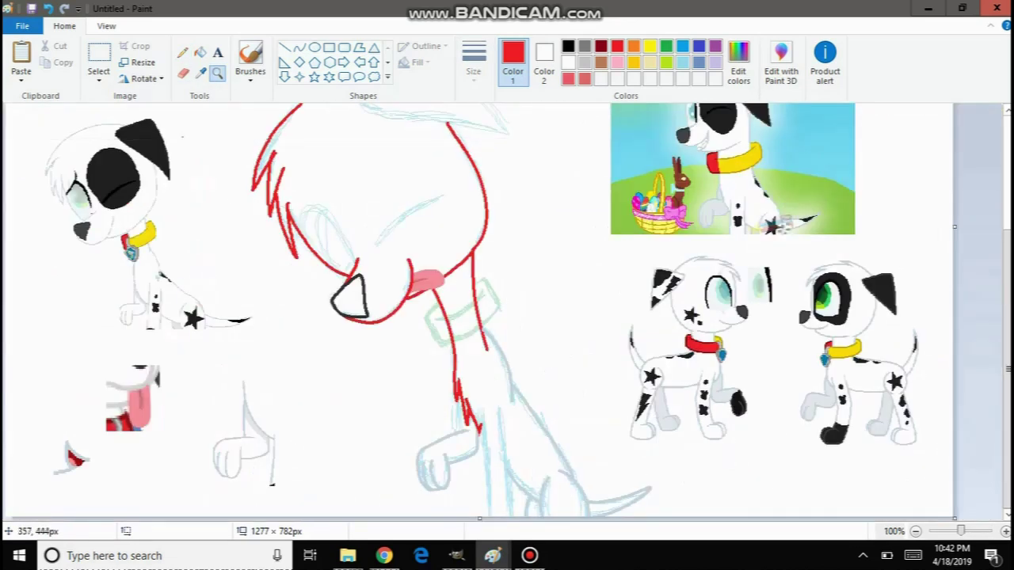
click(489, 310)
scroll(475, 341, down, 3)
click(475, 364)
scroll(503, 237, up, 3)
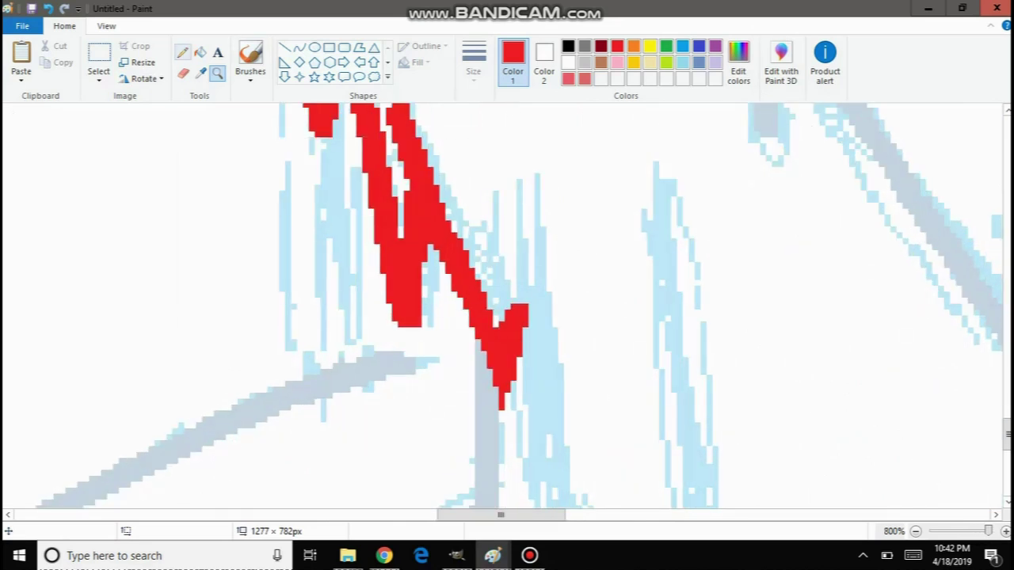
click(183, 52)
click(473, 63)
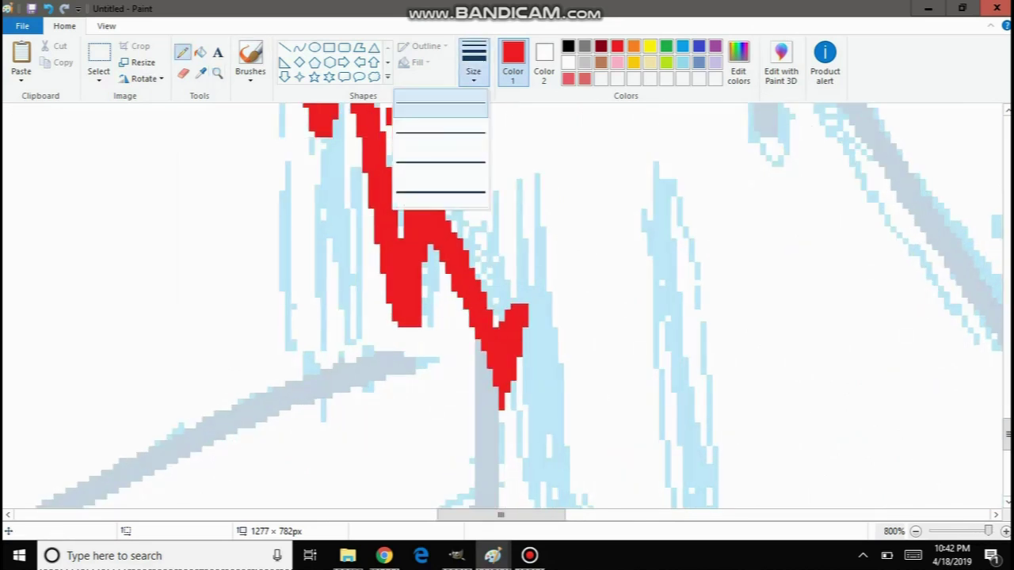
click(453, 104)
drag(320, 421, 376, 385)
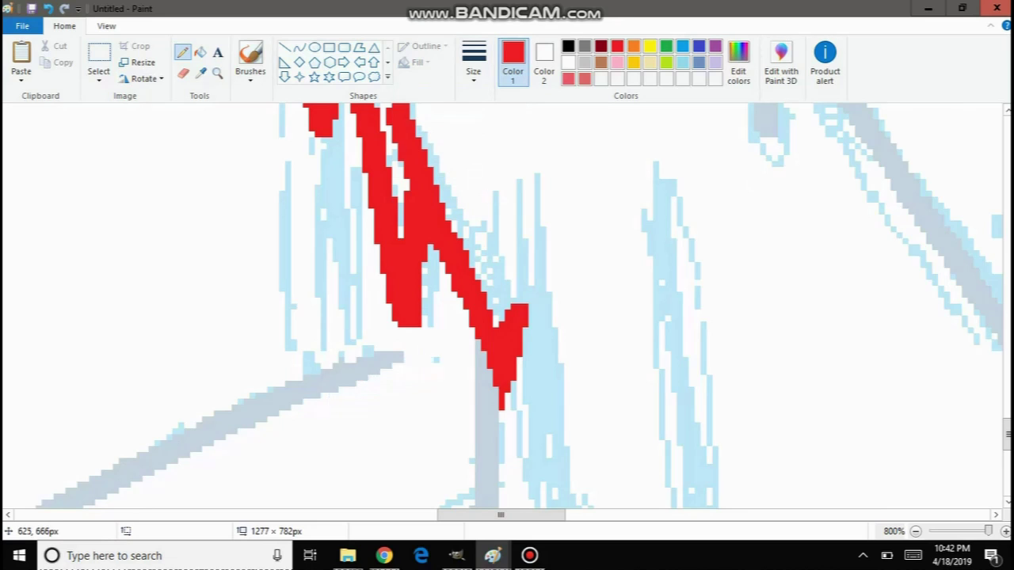
Sample the leg line's grey and try a freehand Pencil stroke from the raised leg up to the chest fur.
scroll(503, 305, up, 1)
click(200, 72)
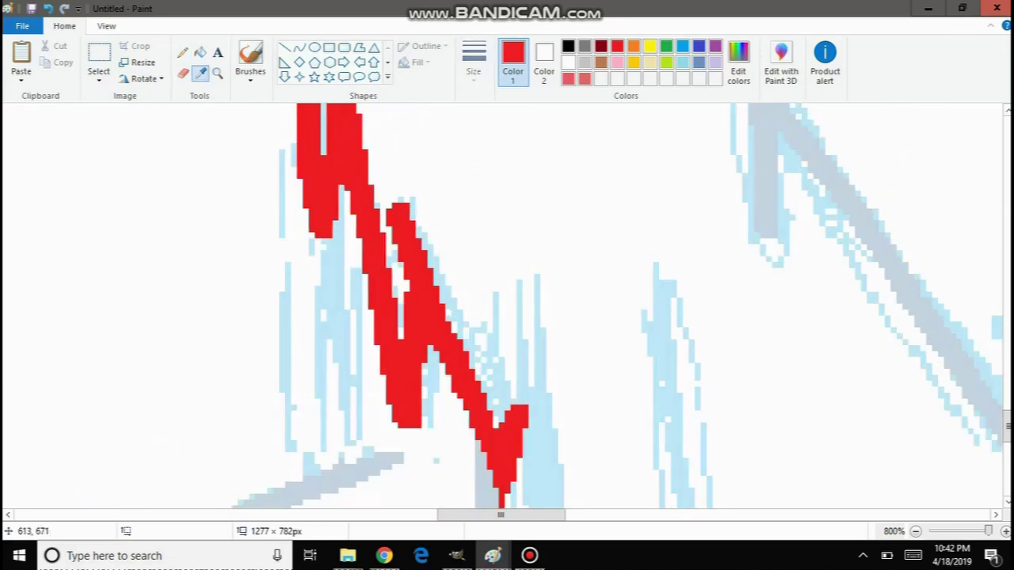
click(342, 475)
mouse_move(347, 461)
mouse_down()
mouse_move(335, 286)
mouse_move(317, 242)
mouse_up()
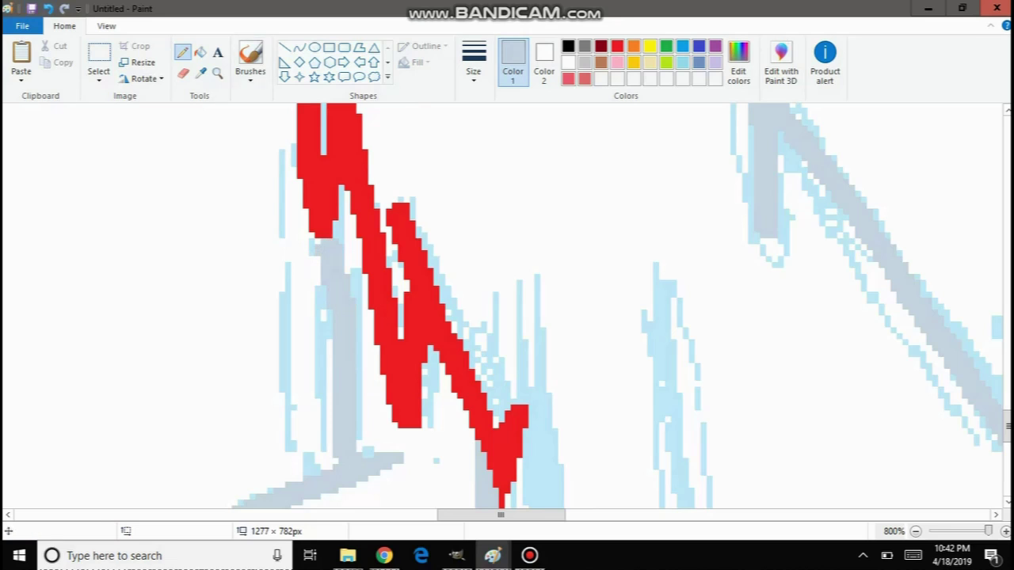
key(ctrl+z)
Try a thickened grey Curve of about 6 × 44 px from the chest fur tip down to the raised leg.
click(299, 47)
mouse_move(321, 225)
mouse_down()
mouse_move(360, 456)
mouse_move(341, 466)
mouse_up()
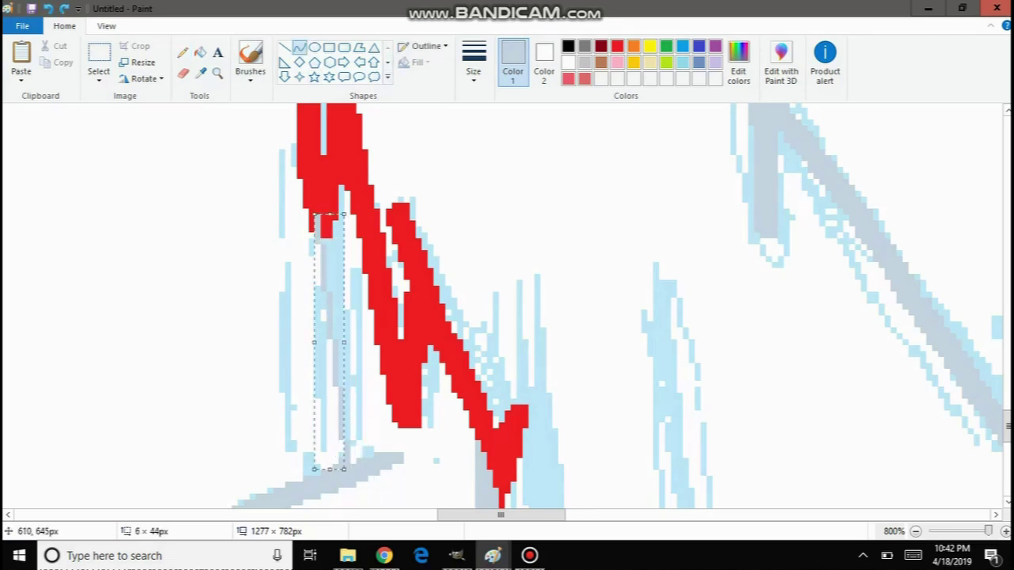
click(473, 63)
click(466, 133)
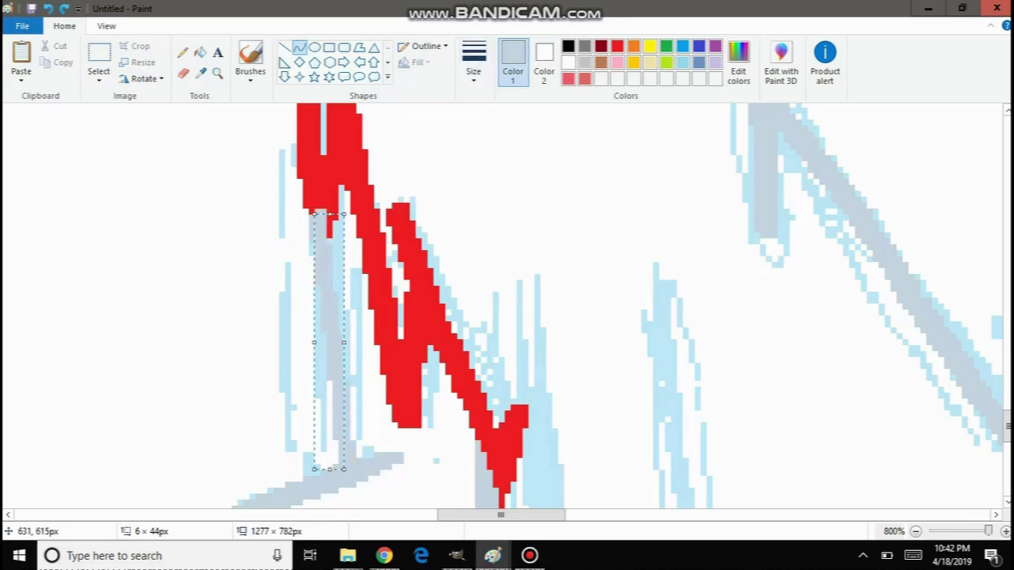
key(ctrl+plus)
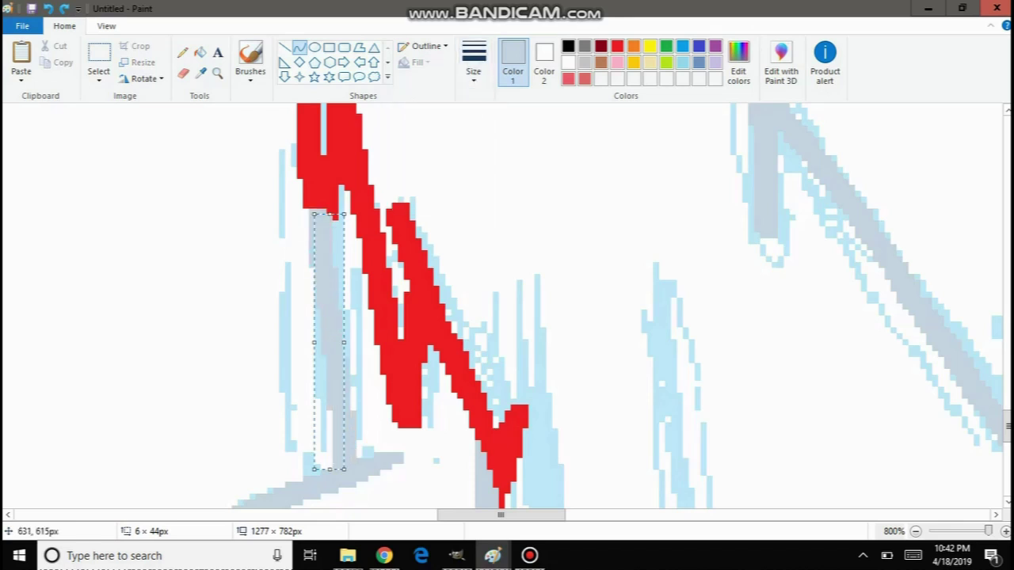
click(380, 264)
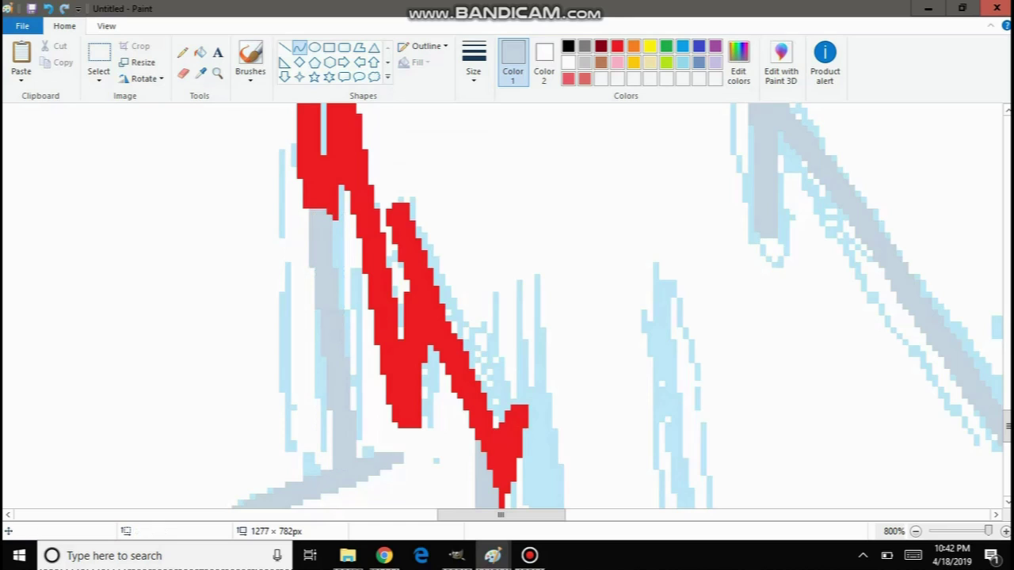
scroll(369, 278, down, 2)
scroll(364, 279, up, 2)
scroll(362, 278, down, 2)
scroll(507, 305, up, 3)
Try a Freestyle Script text note "on" in a box of about 67 × 43 px over the chest fur, reduced to size 14.
click(218, 53)
drag(99, 176, 500, 435)
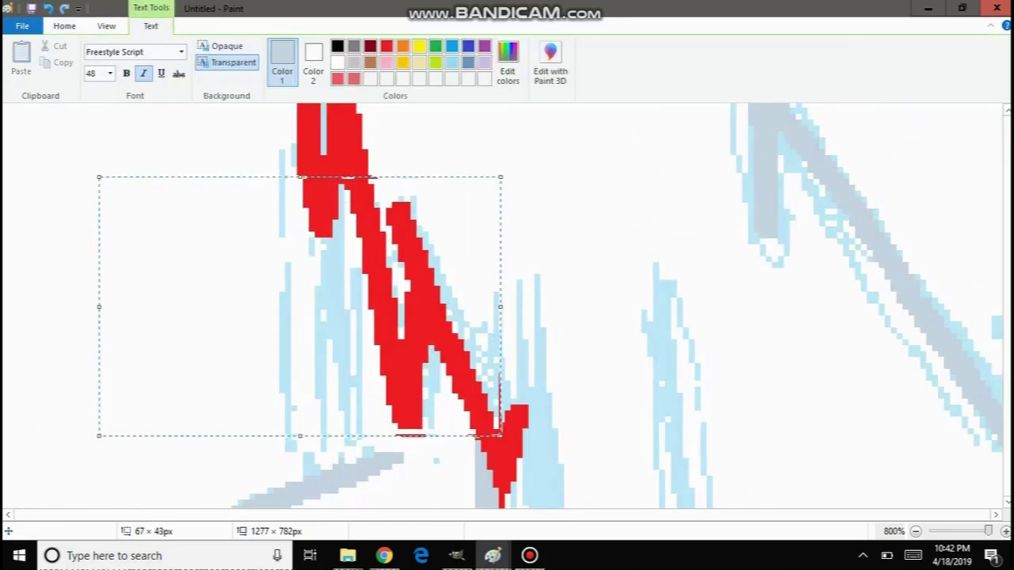
text(holao)
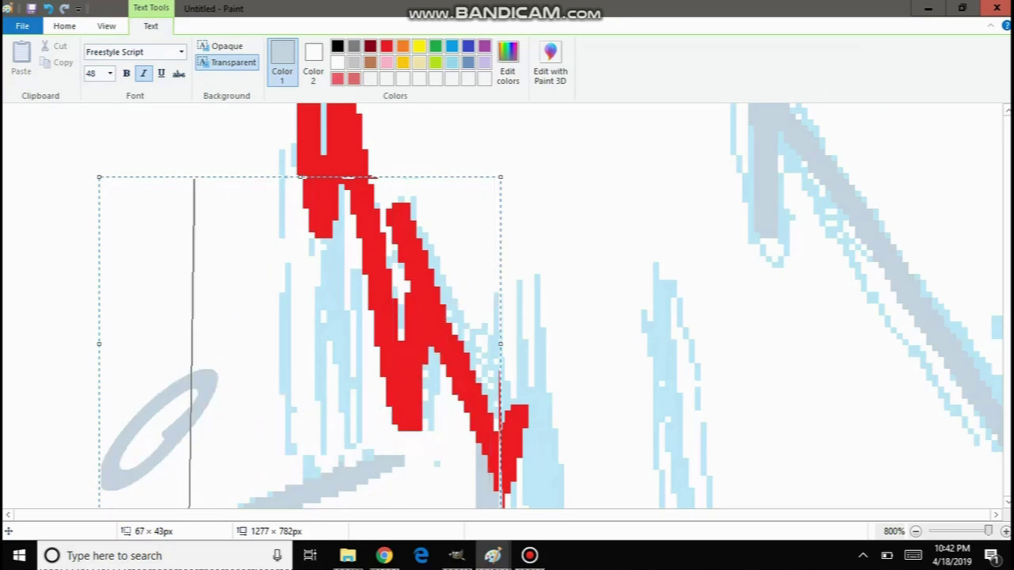
text(n)
key(ctrl+a)
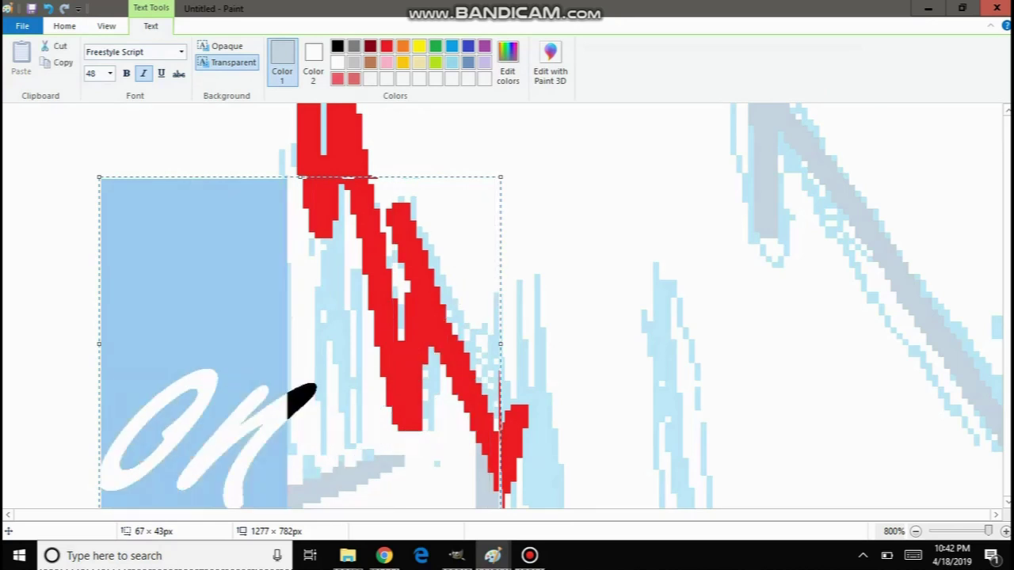
click(109, 73)
click(99, 156)
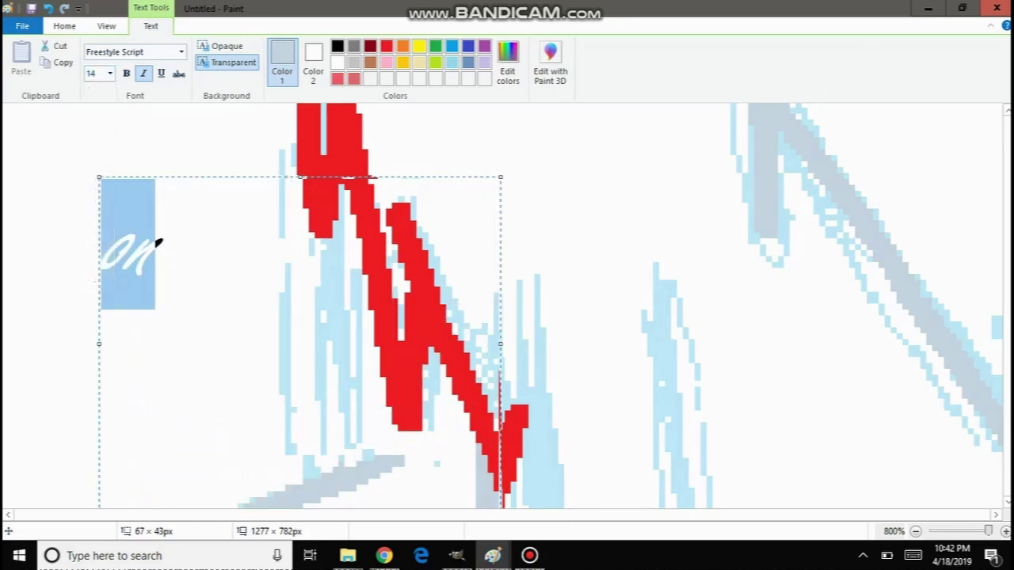
Replace the note's wording with "hold" and set its font size to 12.
text(hola)
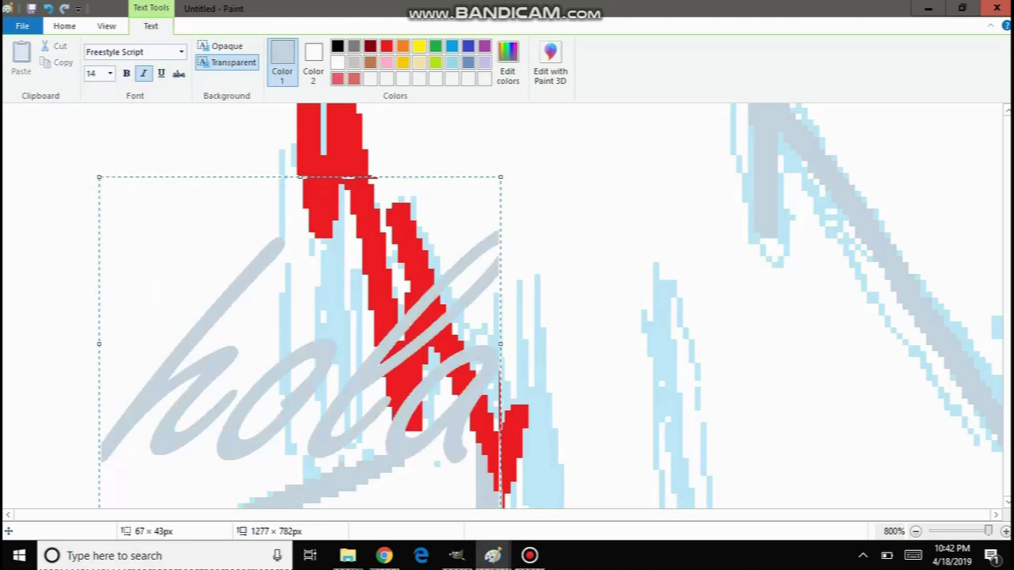
key(ctrl+a)
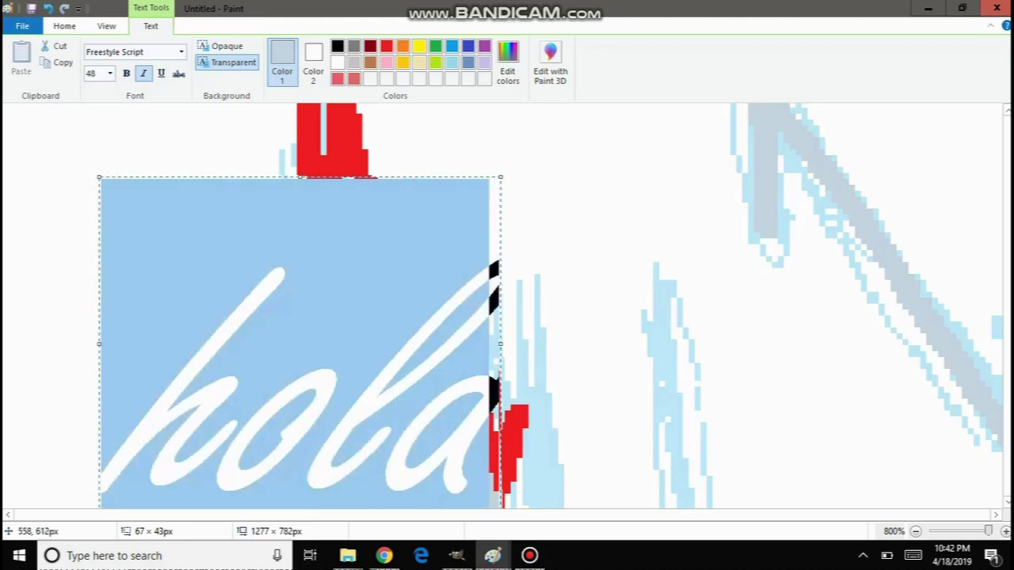
click(109, 73)
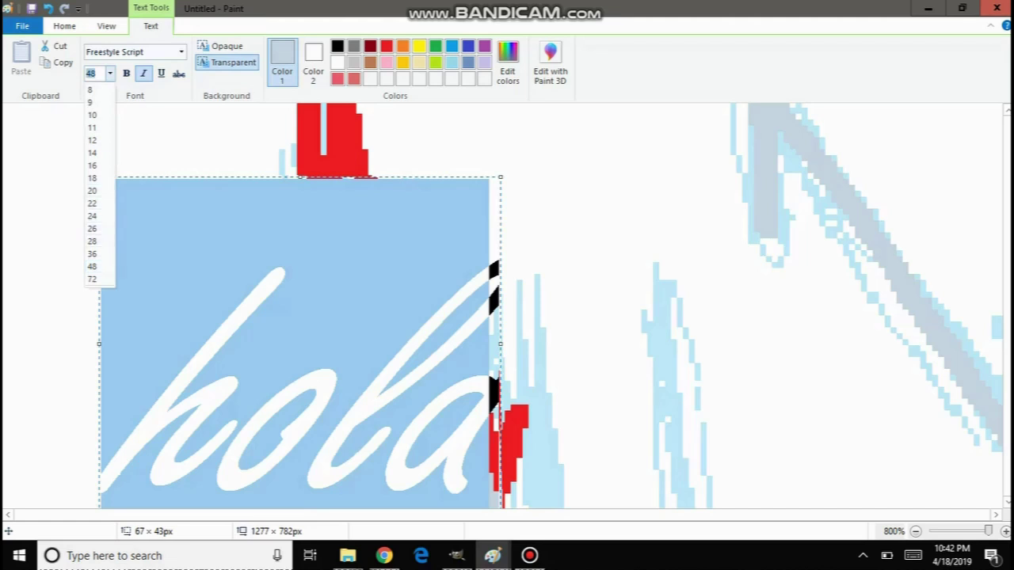
click(98, 143)
click(298, 345)
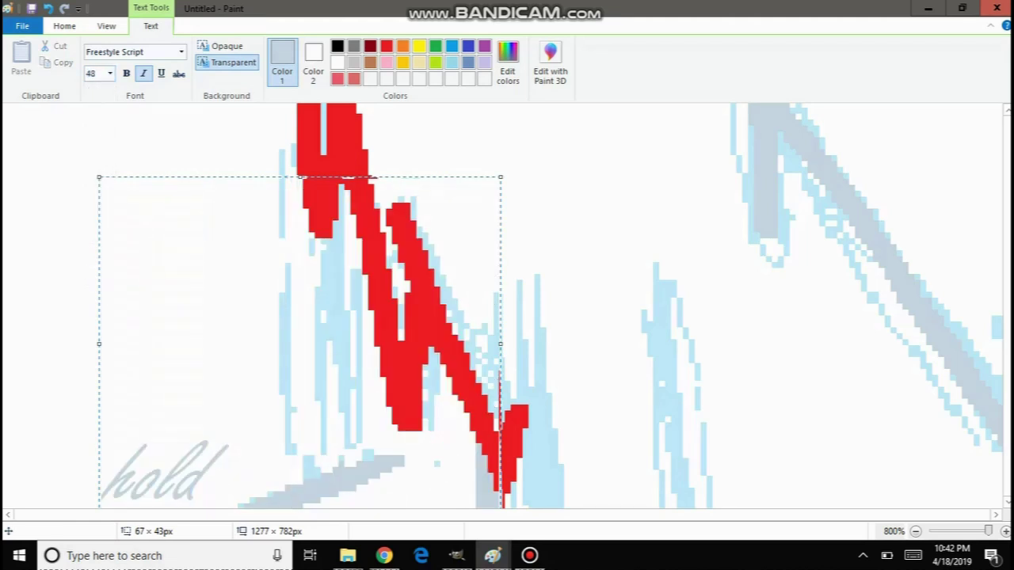
Extend the note to read "hold on" and select its text for a font size change.
key(BackSpace)
text(OK)
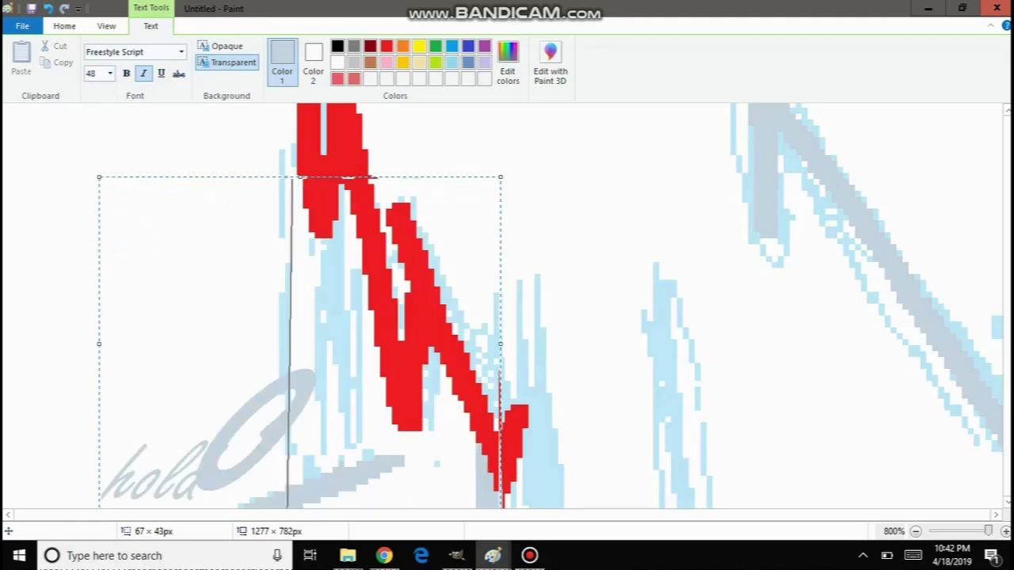
key(shift+Left)
key(shift+Left)
key(shift+Left)
key(shift+Left)
key(shift+Left)
key(shift+Left)
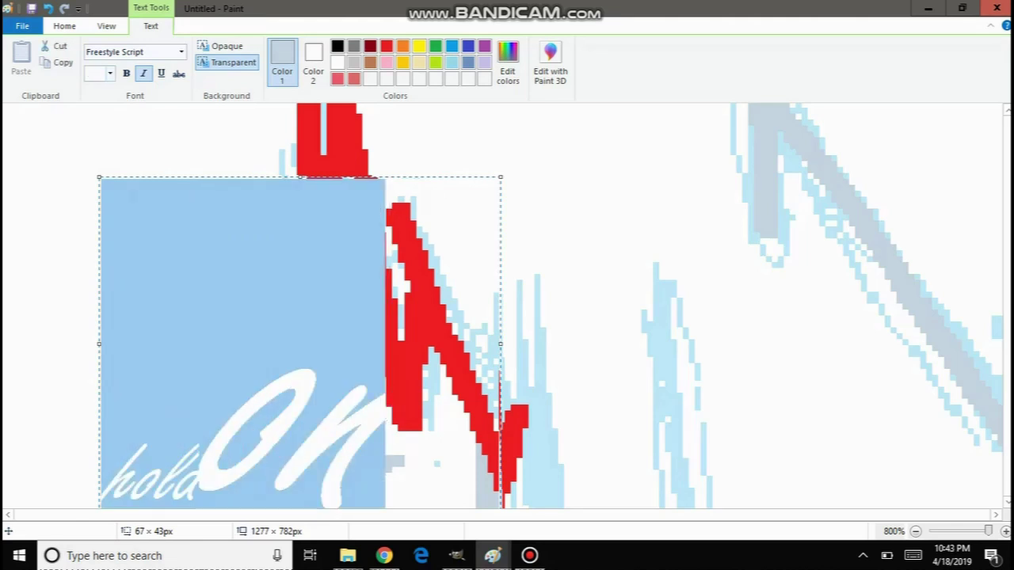
click(110, 73)
drag(251, 237, 102, 238)
click(200, 238)
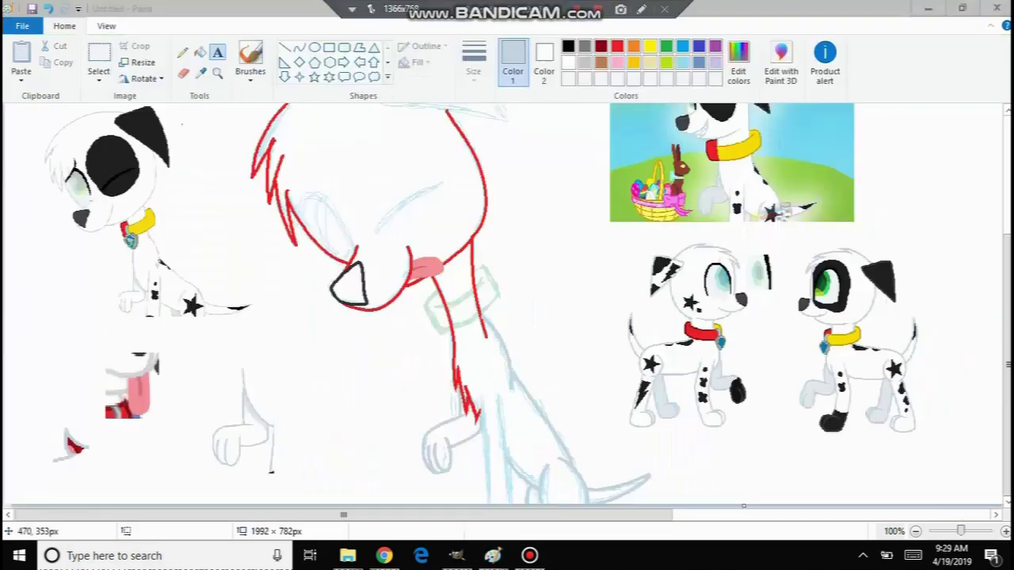
Start a text note of about 472 × 262 px across the puppy's head reading "did some parts off camer".
drag(211, 181, 564, 379)
text(did)
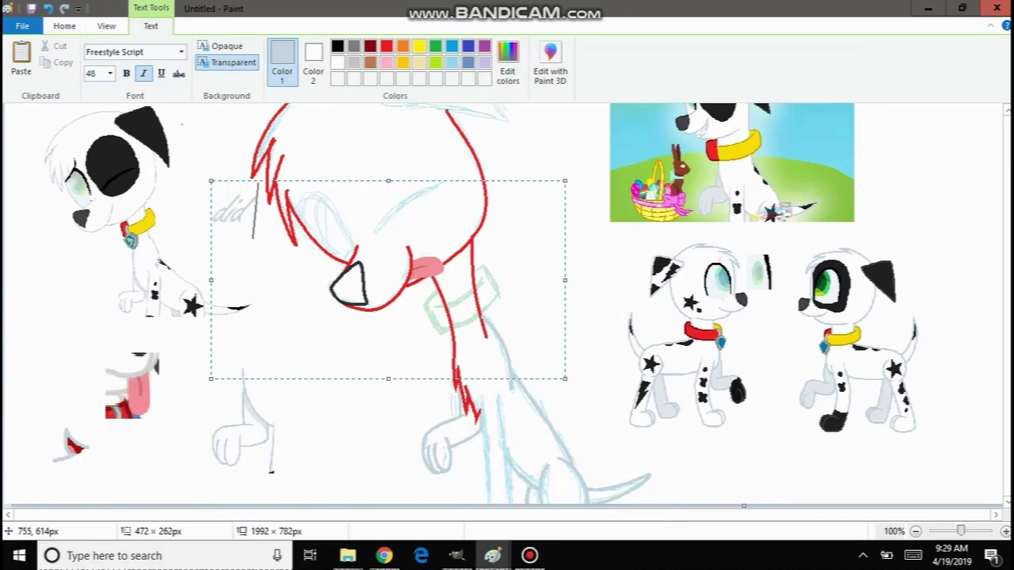
text( some pa)
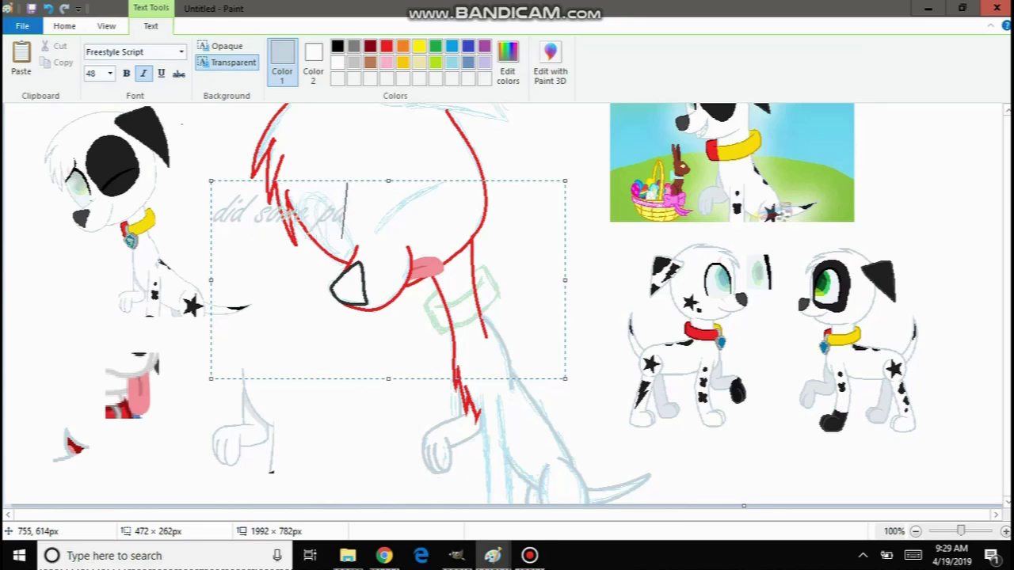
text(rts of)
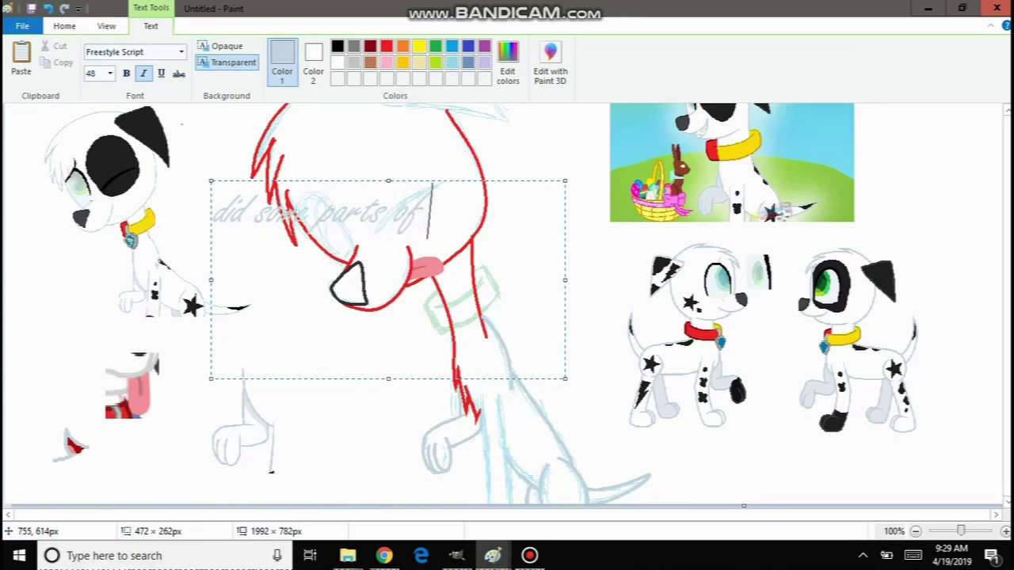
text(f camer)
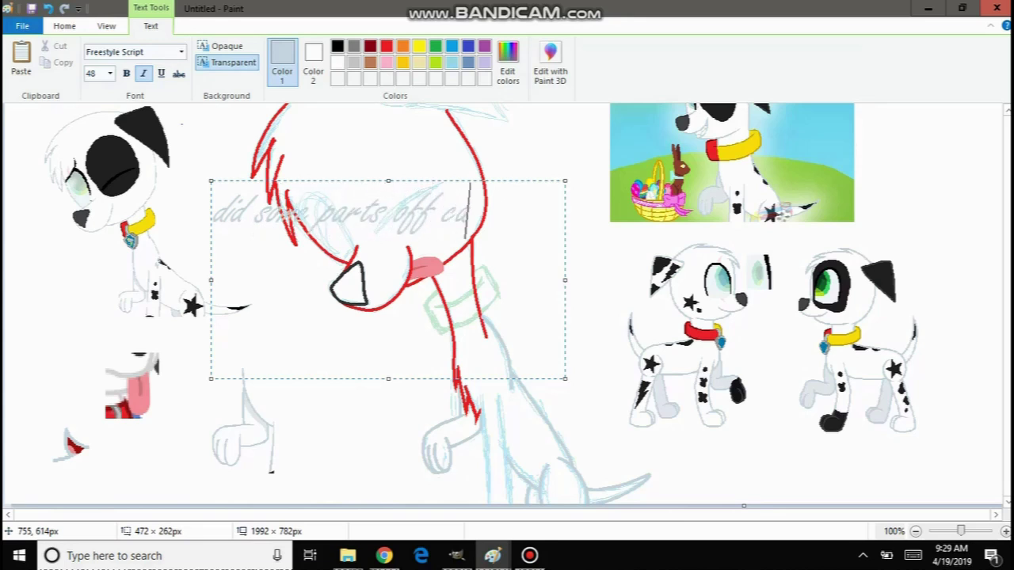
Delete the note's wording and close the text box over the puppy's head.
key(BackSpace)
key(BackSpace)
key(BackSpace)
key(BackSpace)
key(BackSpace)
key(BackSpace)
key(BackSpace)
key(BackSpace)
key(BackSpace)
key(BackSpace)
key(BackSpace)
key(BackSpace)
key(BackSpace)
key(BackSpace)
key(BackSpace)
key(BackSpace)
key(BackSpace)
key(BackSpace)
key(BackSpace)
key(BackSpace)
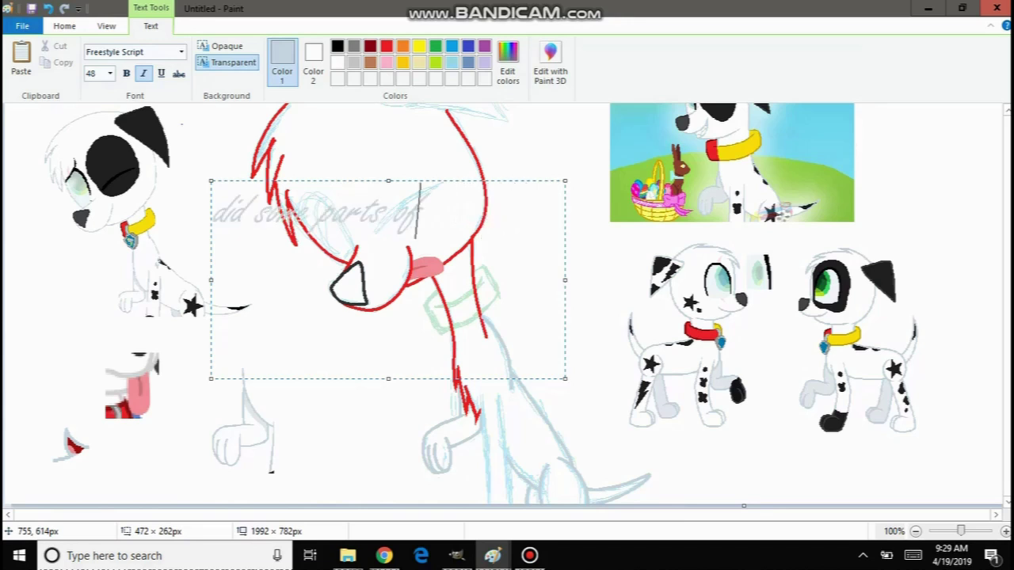
click(598, 369)
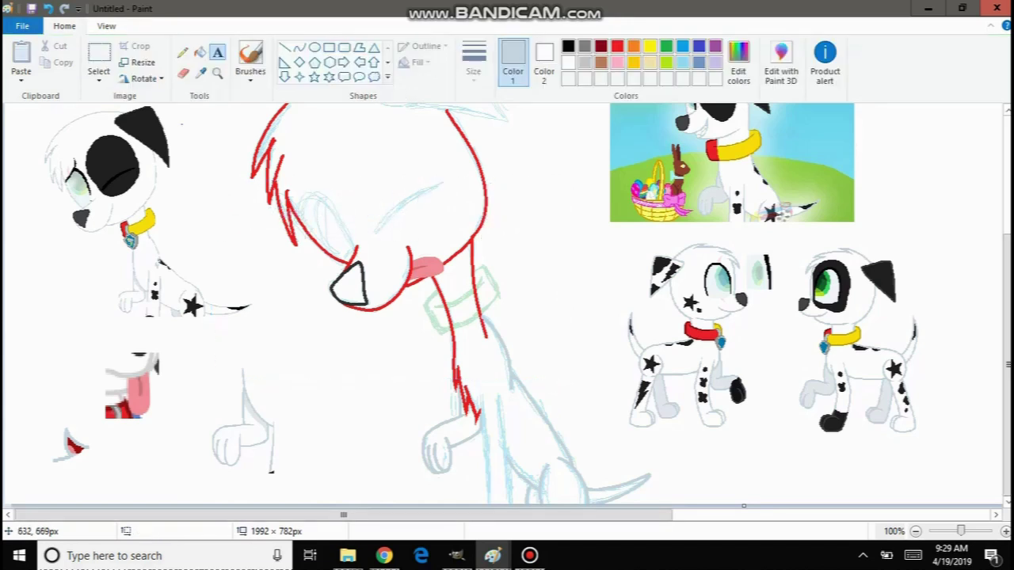
Try thin grey Pencil strokes down both edges of the straight front leg at 300% zoom and undo them.
click(217, 73)
click(483, 380)
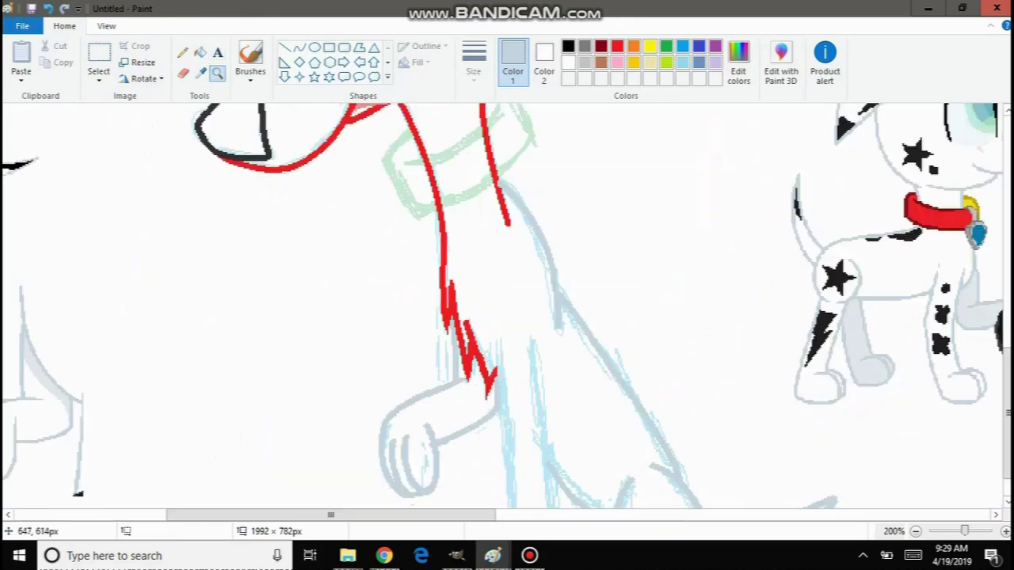
click(480, 372)
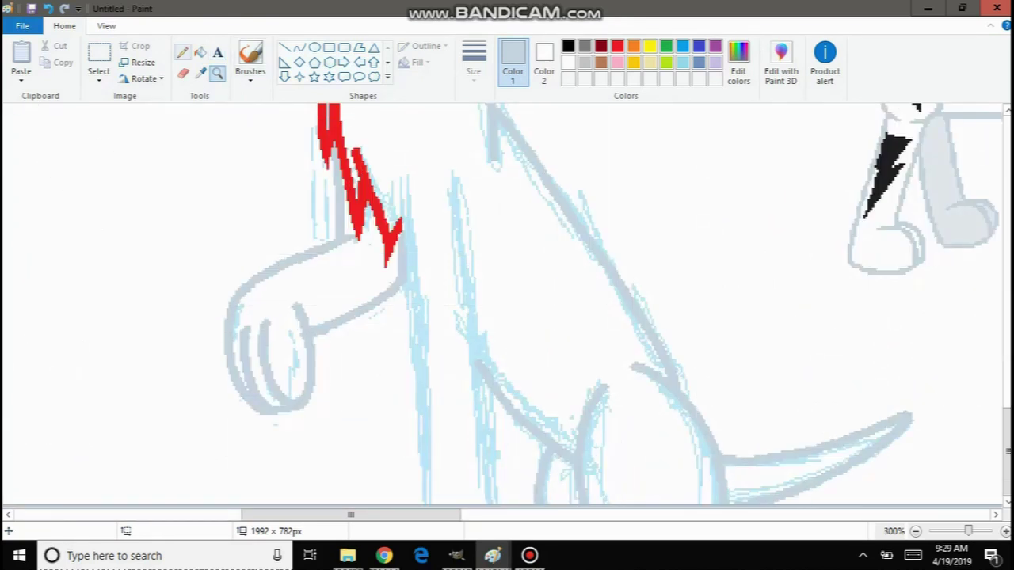
click(182, 53)
drag(400, 225, 443, 498)
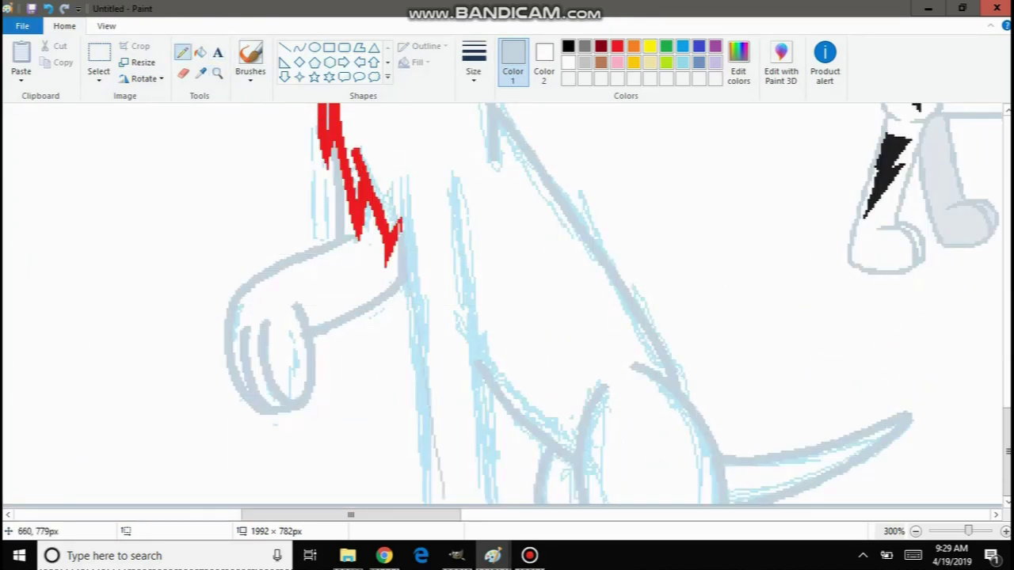
drag(456, 212, 497, 503)
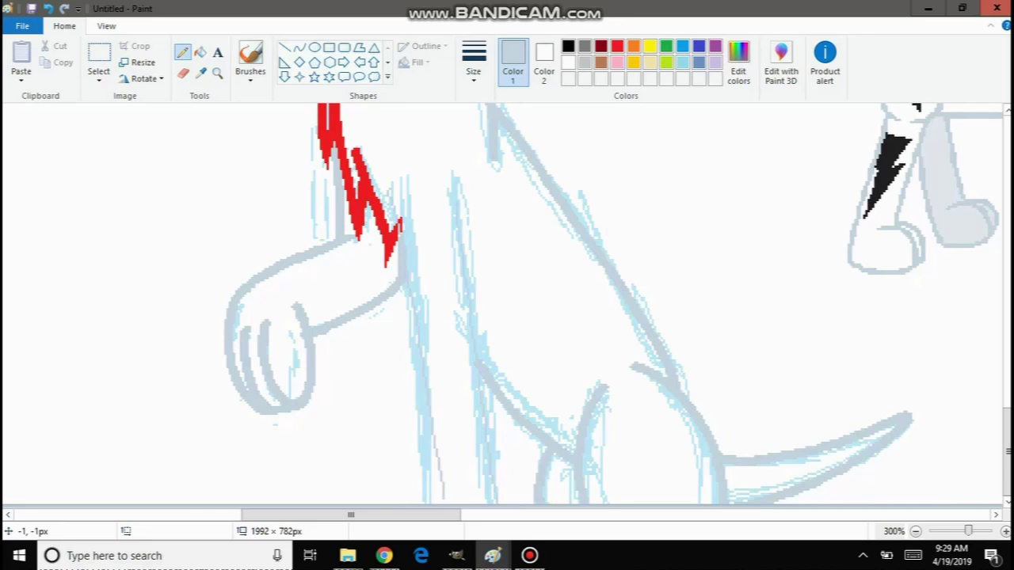
key(ctrl+z)
key(ctrl+z)
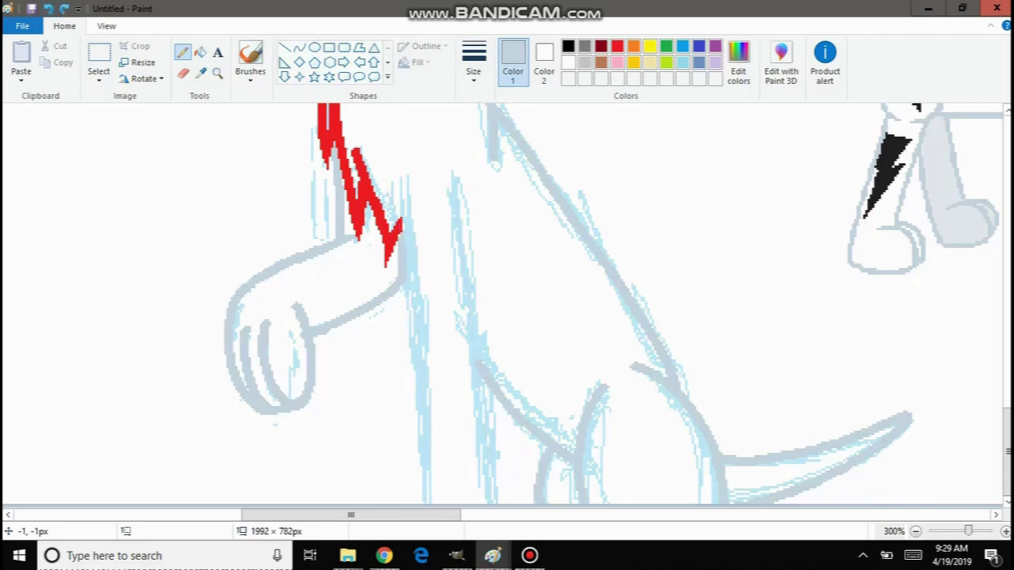
Choose a thicker Pencil size, try grey strokes down both edges of the straight front leg, and undo them.
click(473, 63)
click(440, 104)
drag(450, 182, 494, 505)
drag(393, 170, 431, 505)
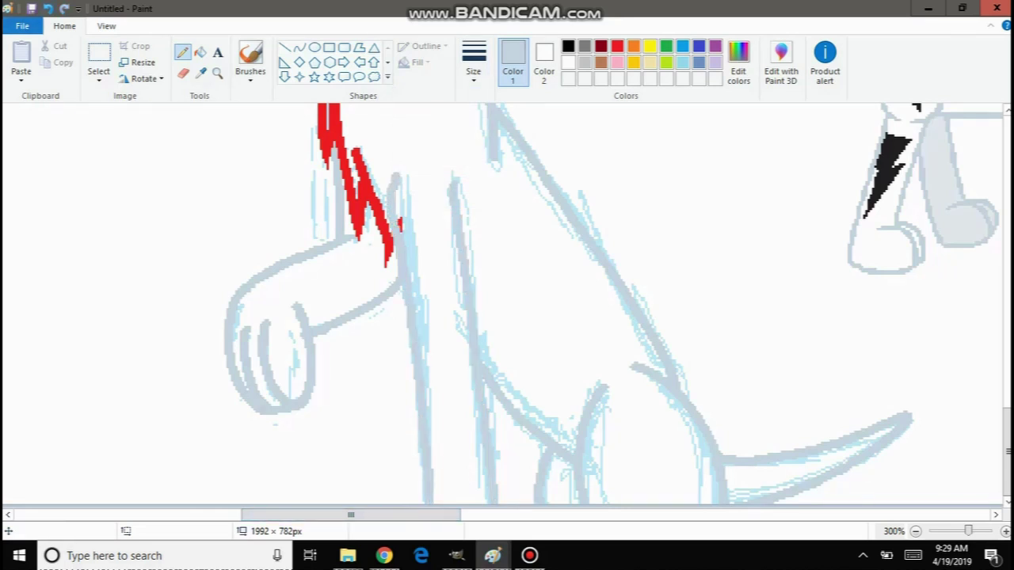
key(ctrl+z)
key(ctrl+z)
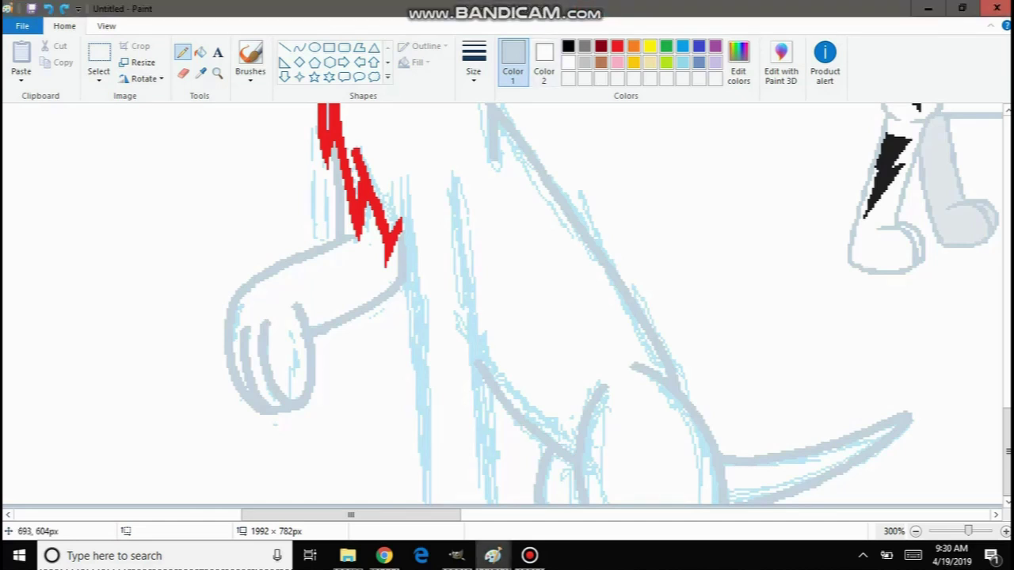
Try a second pair of thick grey strokes slanting down the straight front leg, inner edge first, and undo them.
drag(458, 175, 507, 504)
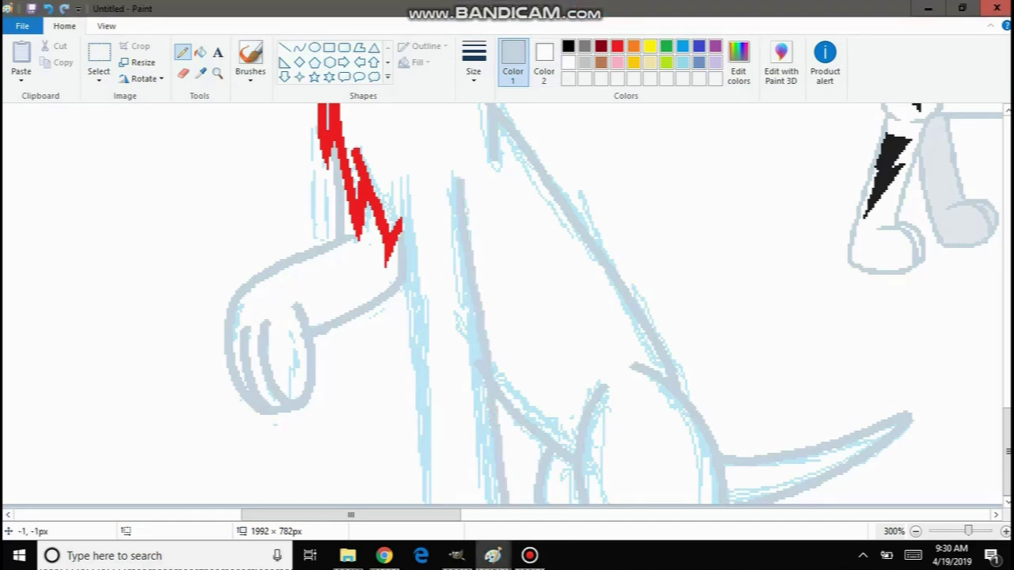
drag(394, 181, 453, 505)
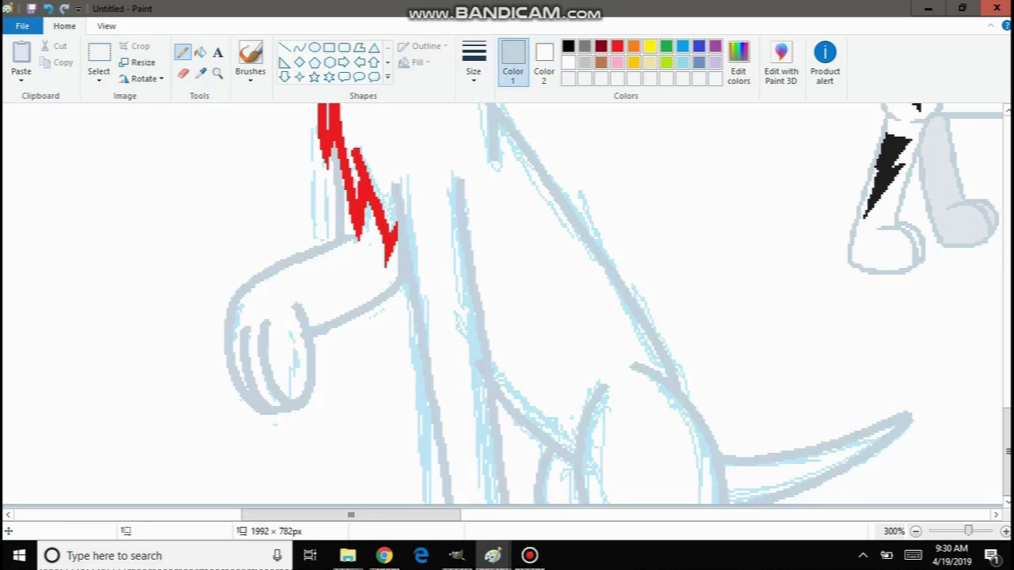
key(ctrl+z)
key(ctrl+z)
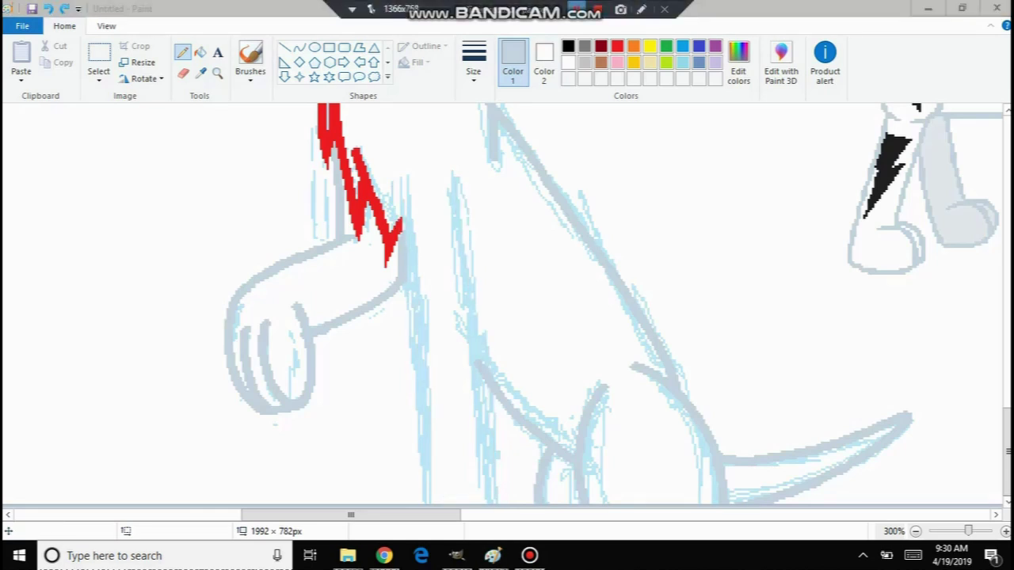
Switch to Chrome to check the YouTube video "Ghost'n'Ghost - Lighthouse" and return to the puppy drawing in Paint.
click(384, 555)
scroll(507, 315, down, 1)
scroll(357, 317, down, 3)
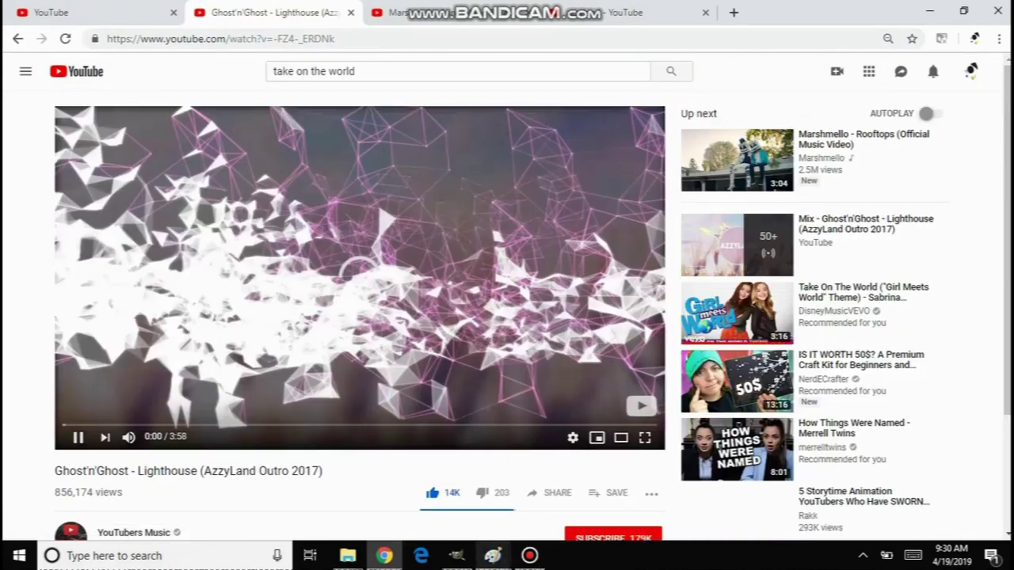
mouse_move(493, 556)
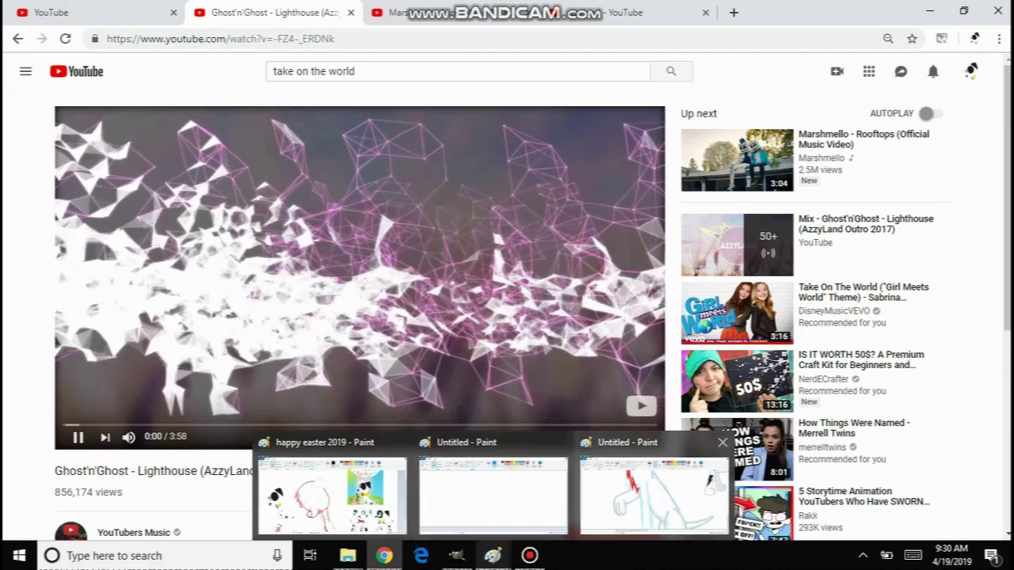
click(654, 491)
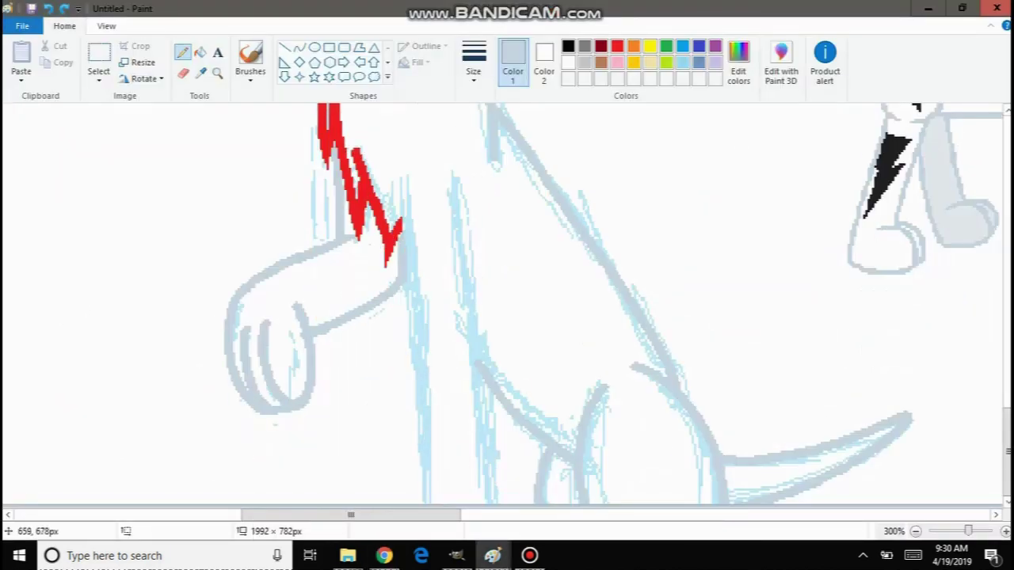
Try tracing the straight front leg again, starting with the edge beside the chest fur, and undo both grey strokes.
mouse_move(404, 189)
mouse_down()
mouse_move(399, 247)
mouse_move(428, 545)
mouse_up()
drag(456, 182, 491, 545)
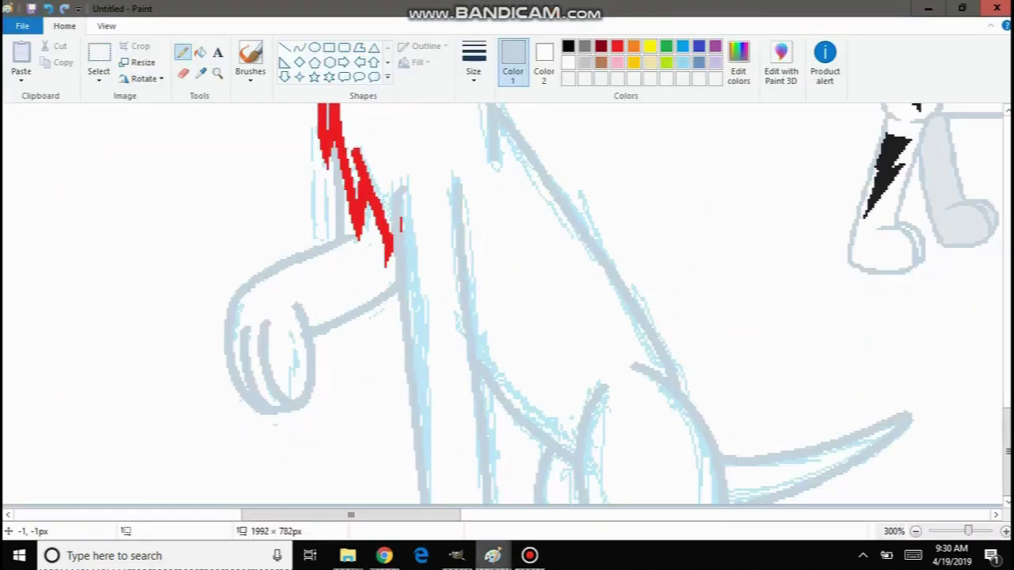
key(ctrl+z)
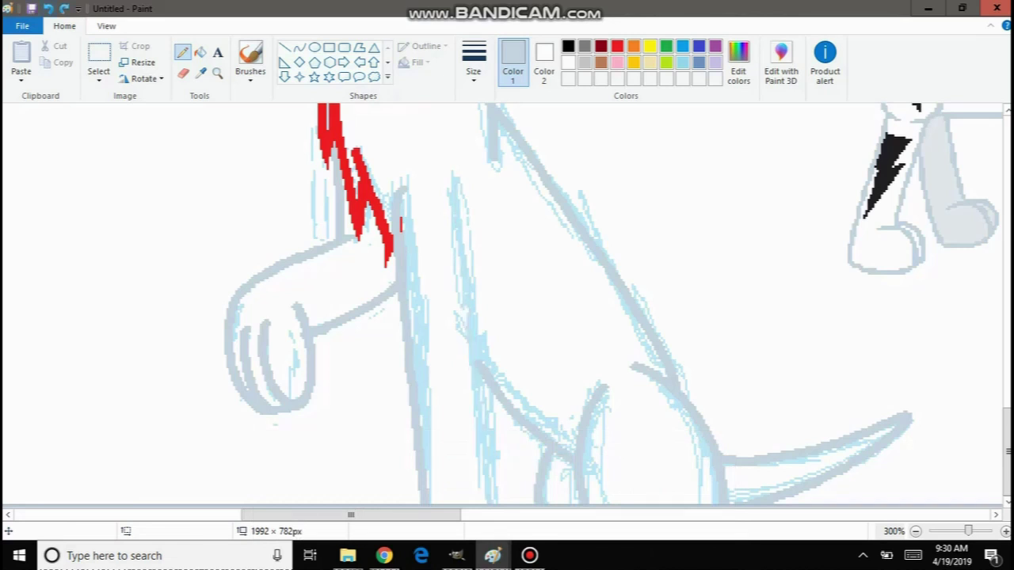
key(ctrl+z)
Try one more pair of grey leg strokes, with the inner one starting above the sketch line, and undo both.
key(ctrl+y)
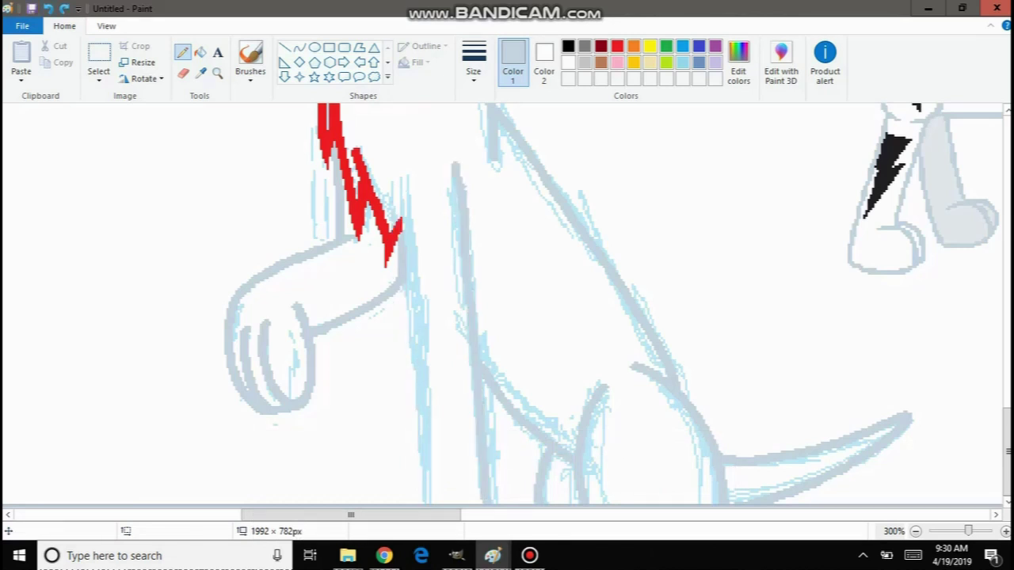
key(ctrl+y)
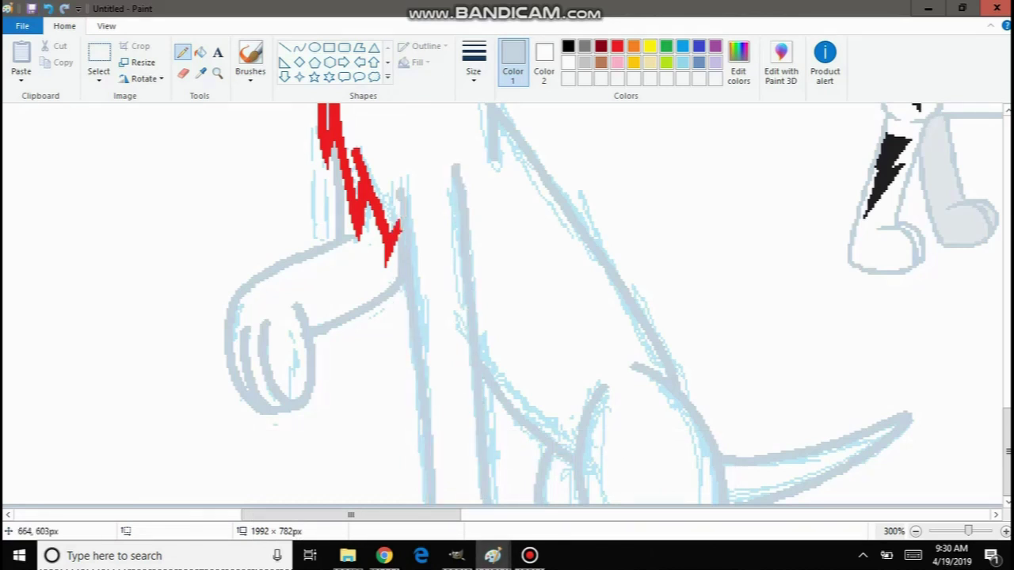
key(ctrl+z)
key(ctrl+z)
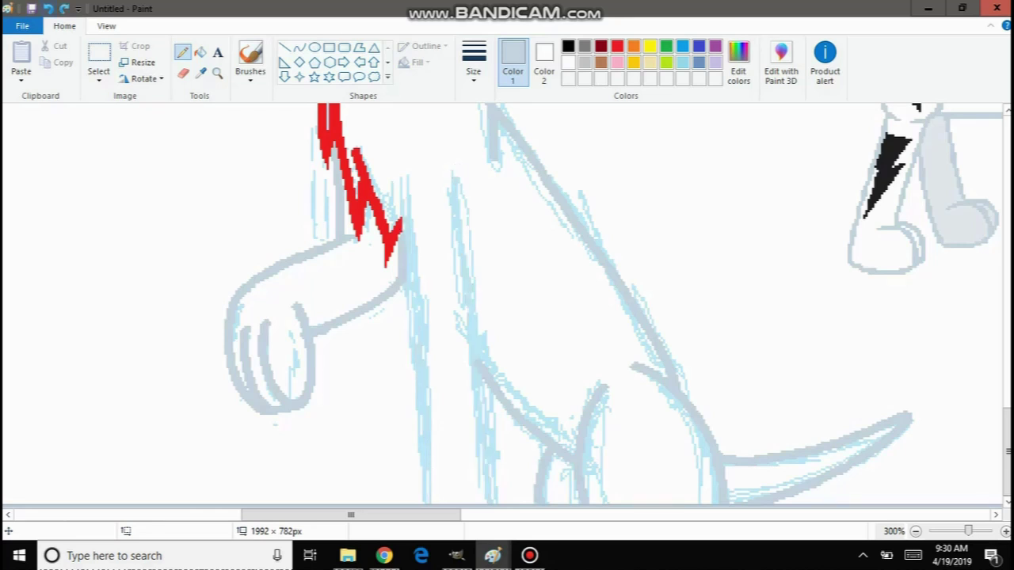
Try three more grey strokes along the straight front leg, two on the rear edge and one beside the chest fur, and undo them.
drag(455, 181, 513, 507)
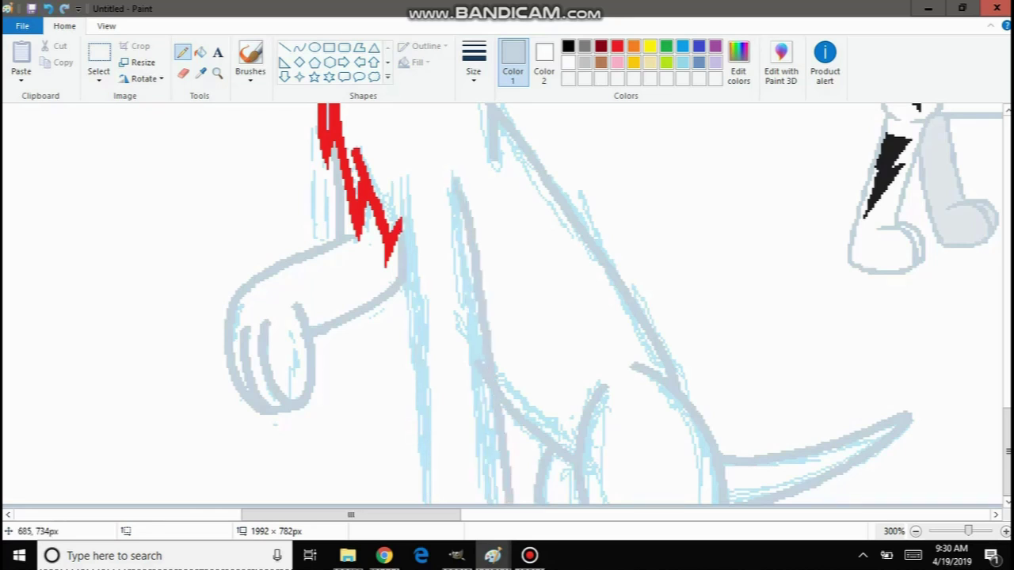
key(ctrl+z)
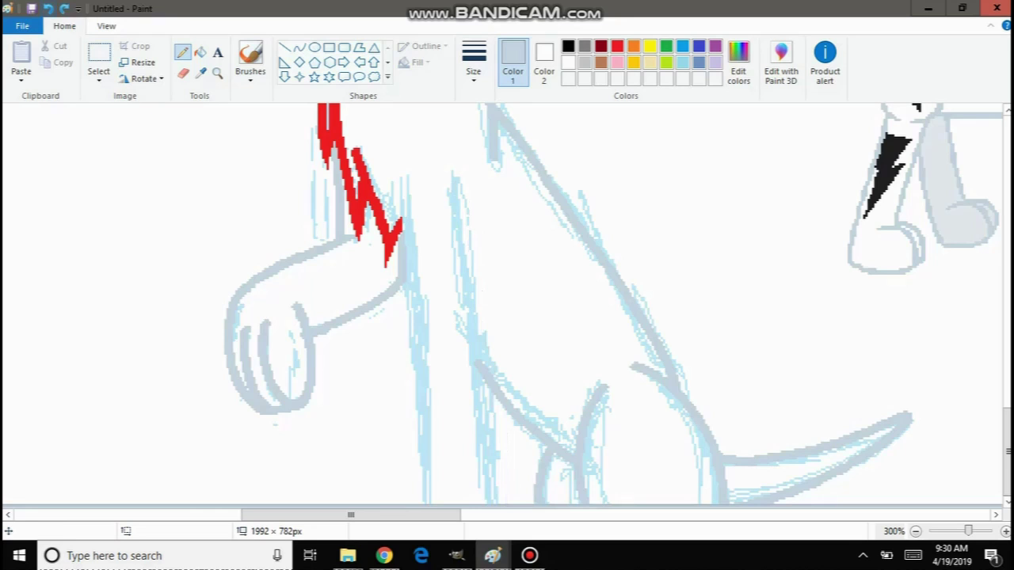
mouse_move(445, 192)
mouse_down()
mouse_move(459, 214)
mouse_move(480, 497)
mouse_move(503, 503)
mouse_up()
drag(404, 192, 439, 504)
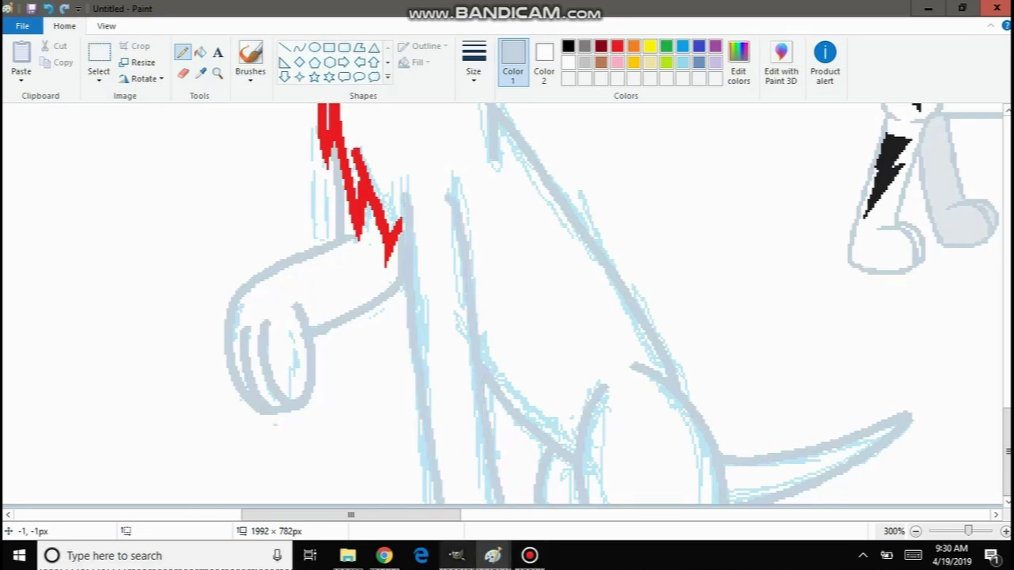
key(ctrl+z)
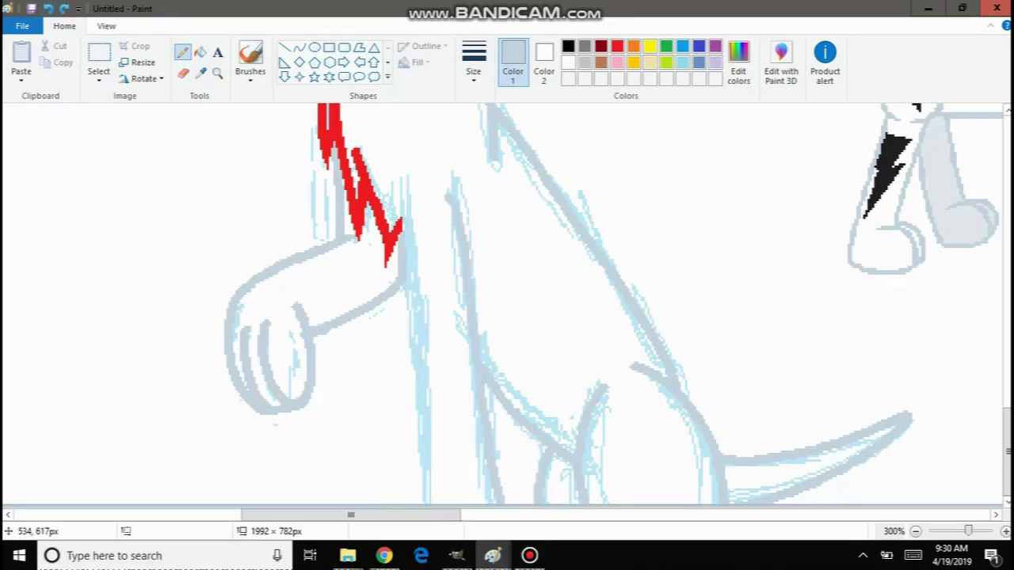
key(ctrl+z)
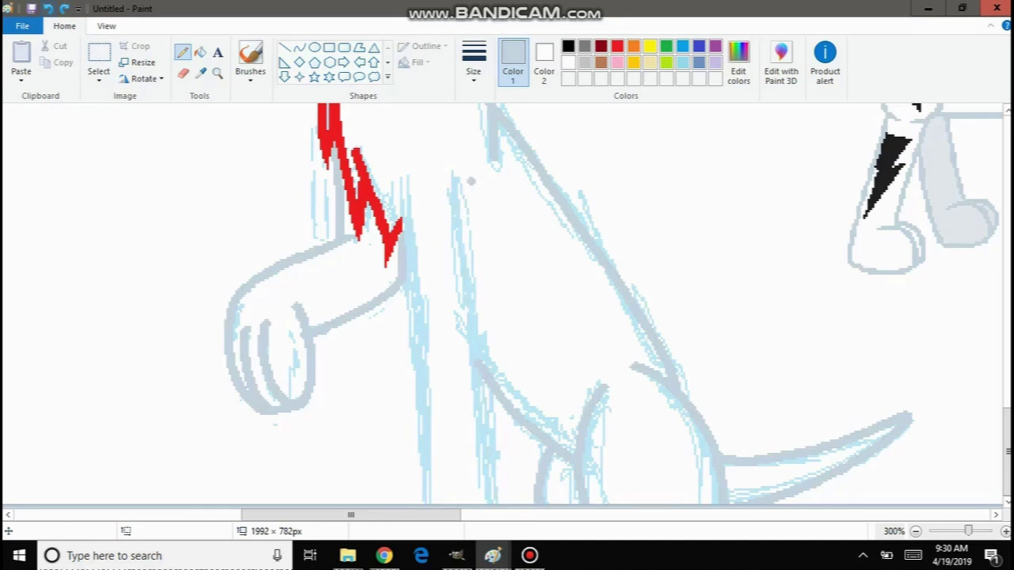
Trace both edges of the straight front leg in thick grey, from below the chest down past the raised paw.
drag(471, 181, 485, 504)
drag(403, 183, 433, 504)
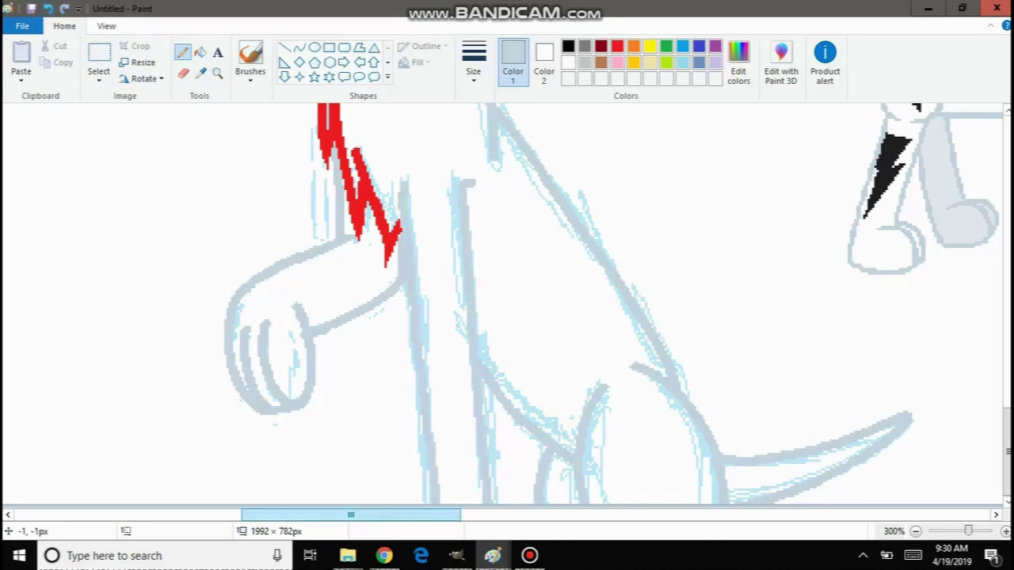
scroll(528, 295, up, 4)
scroll(503, 306, down, 3)
scroll(503, 306, up, 2)
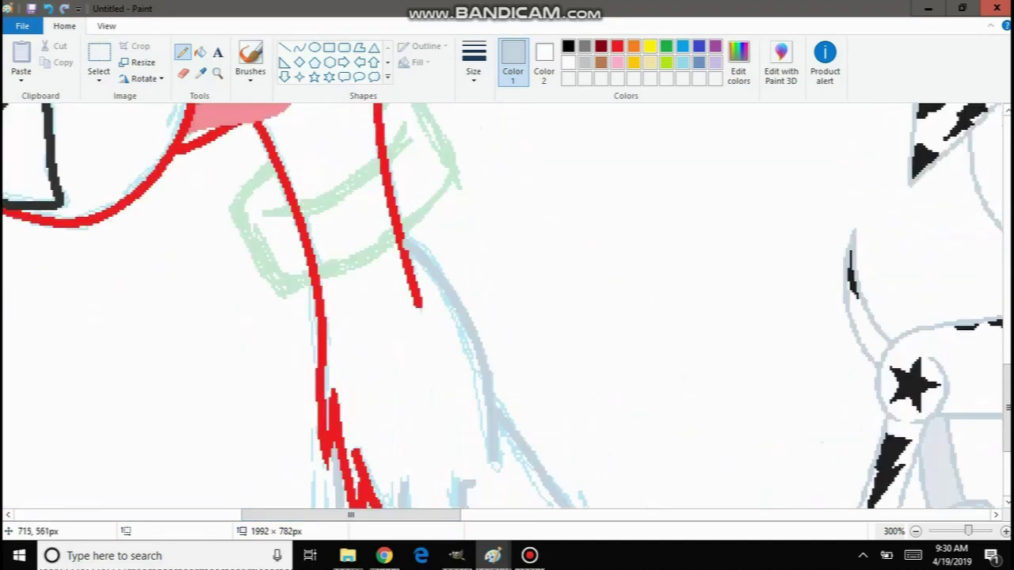
scroll(503, 306, down, 2)
scroll(305, 238, up, 4)
scroll(297, 237, down, 4)
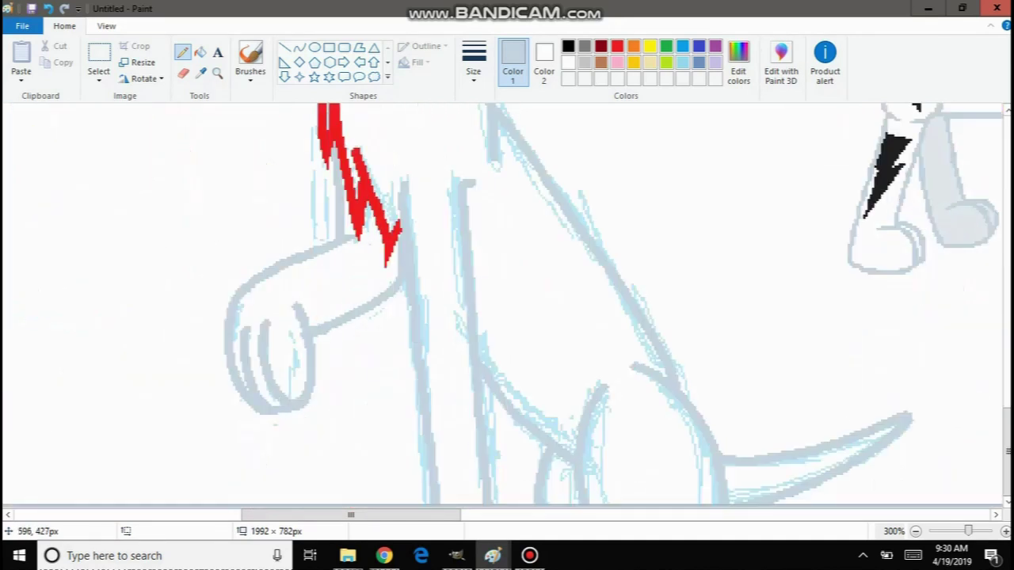
Erase the grey line on the front leg's chest-side edge below the raised leg, using a smaller eraser at 500% zoom.
click(217, 74)
click(338, 206)
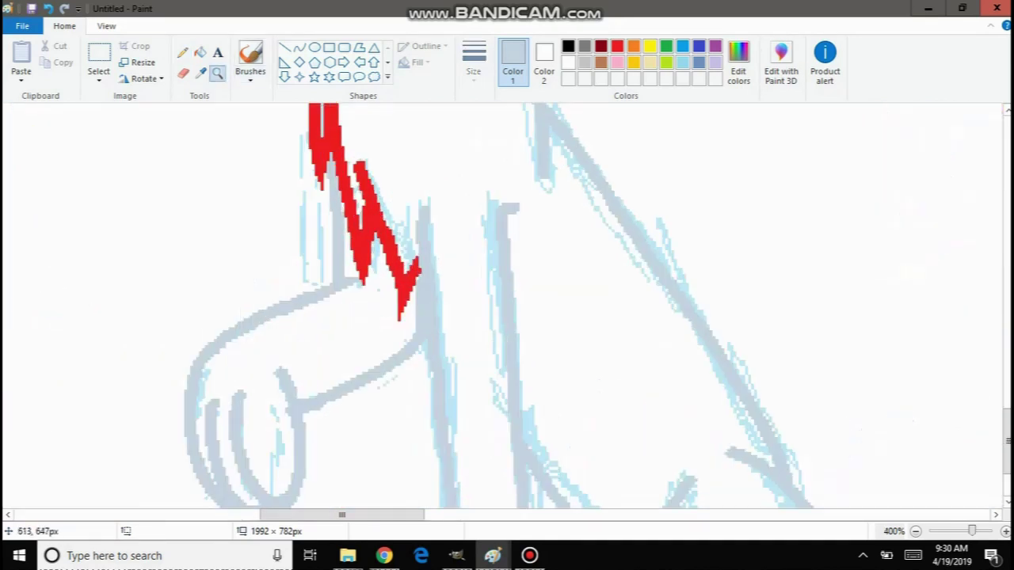
scroll(370, 197, down, 2)
scroll(421, 189, up, 1)
scroll(426, 225, down, 1)
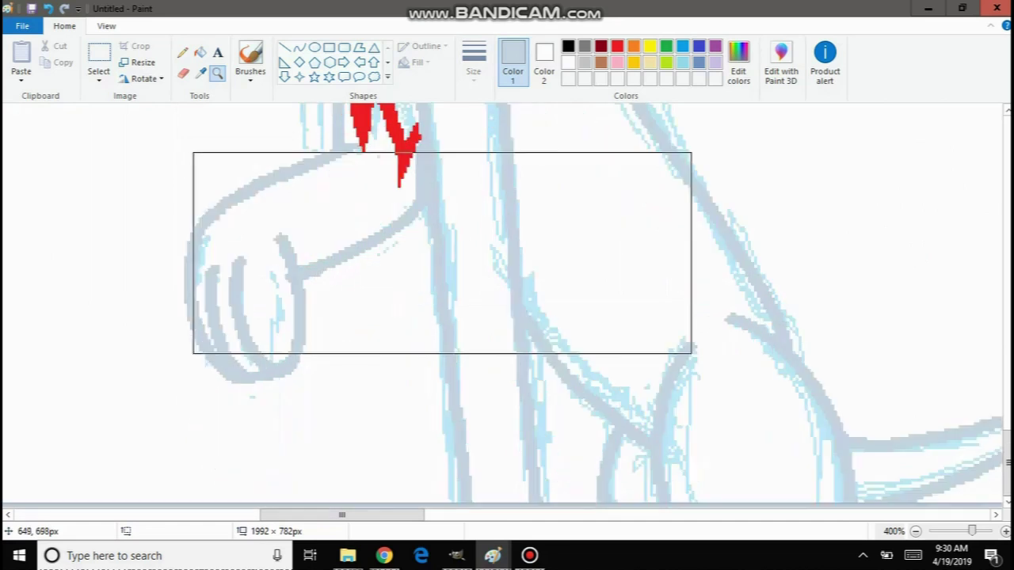
click(441, 254)
click(183, 73)
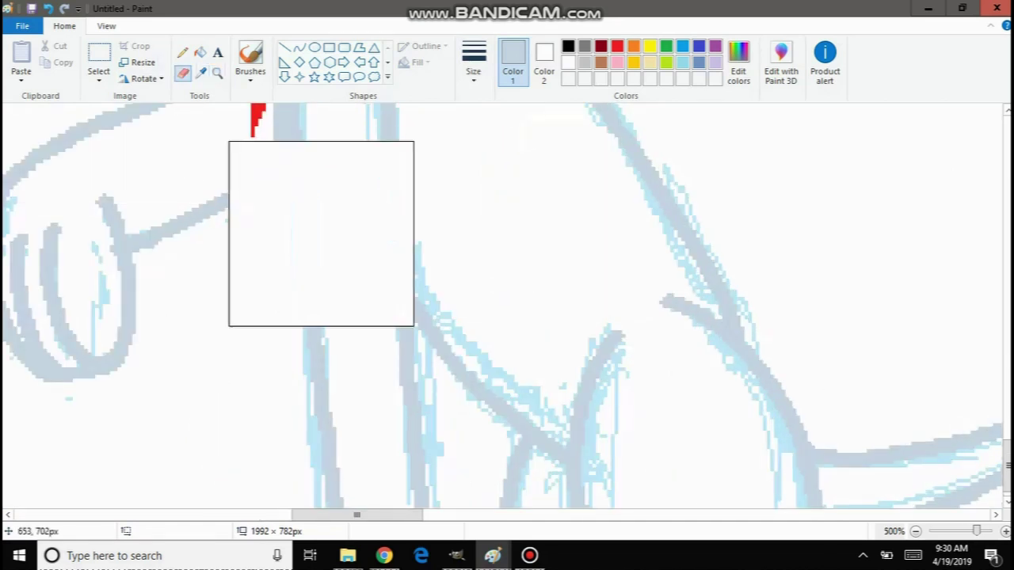
click(474, 64)
click(441, 192)
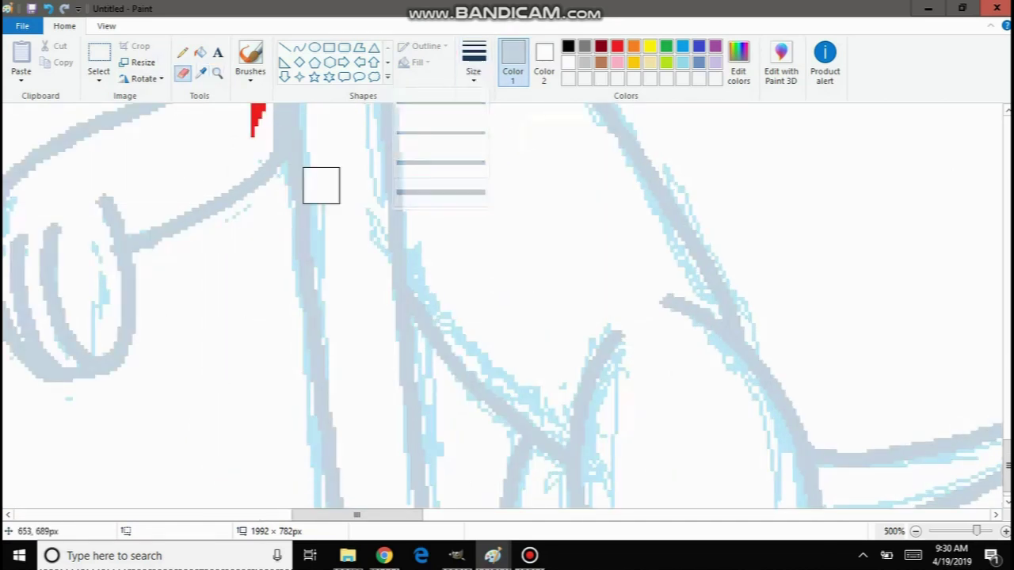
mouse_move(301, 203)
mouse_down()
mouse_move(303, 341)
mouse_move(318, 449)
mouse_up()
scroll(317, 449, down, 1)
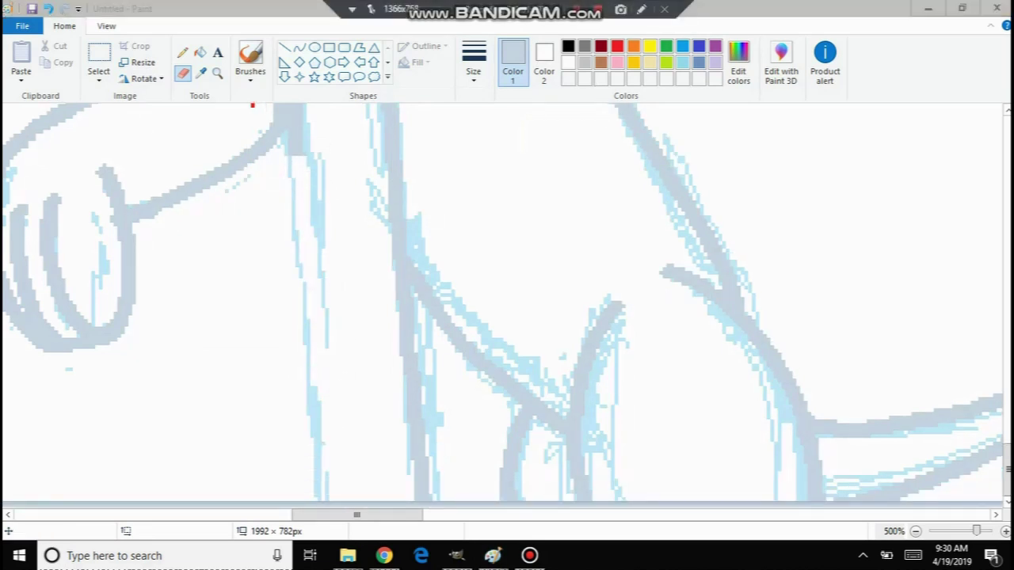
Redraw the erased chest-side leg edge with a grey Curve line about 10 × 103 px, bending its lower part slightly.
click(576, 8)
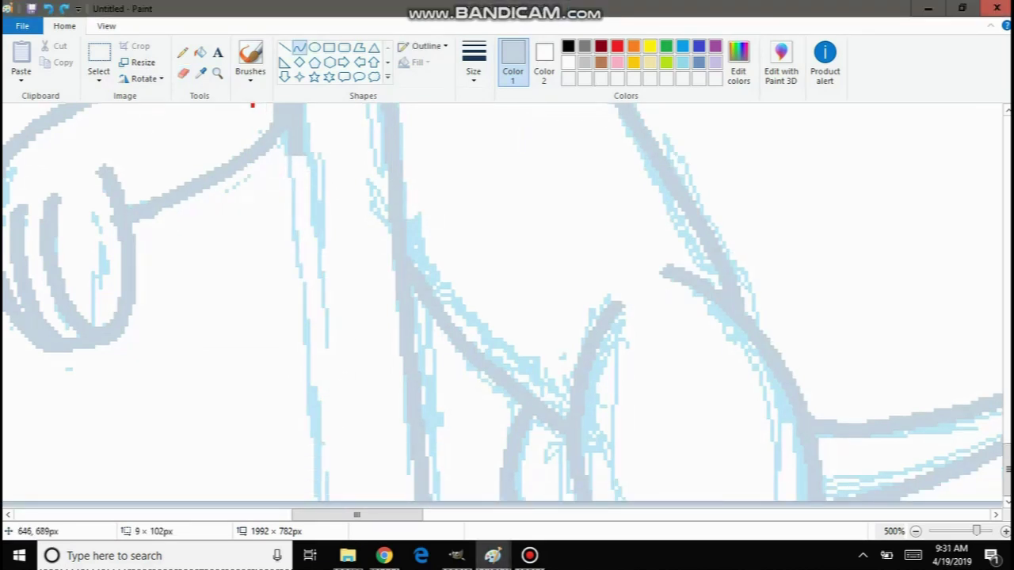
mouse_move(292, 110)
mouse_down()
mouse_move(307, 453)
mouse_move(332, 503)
mouse_up()
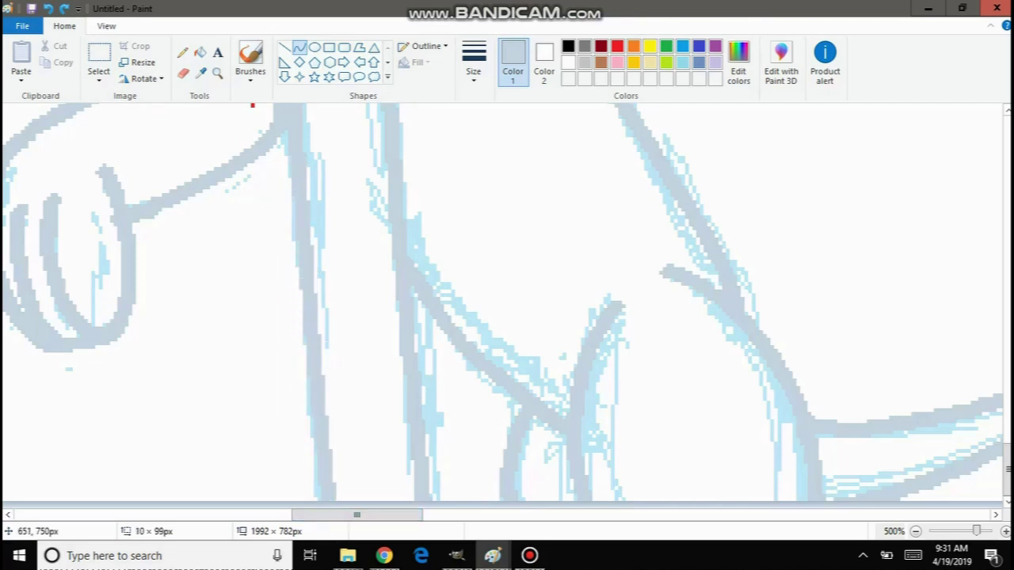
drag(315, 383, 310, 506)
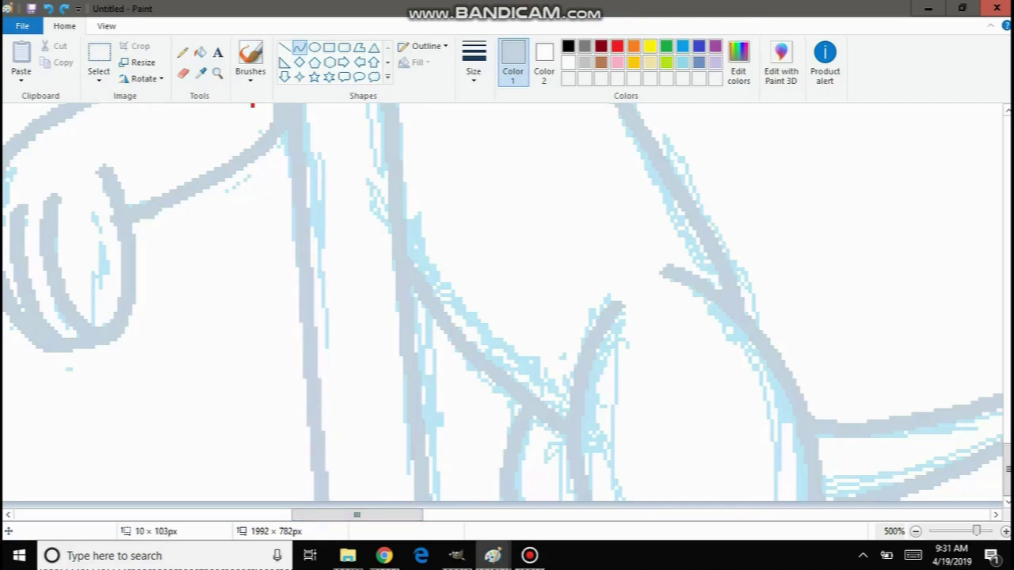
Redraw the top of the front leg's rear edge with the Curve tool and taper the chest-side edge's top to a point.
scroll(507, 306, up, 5)
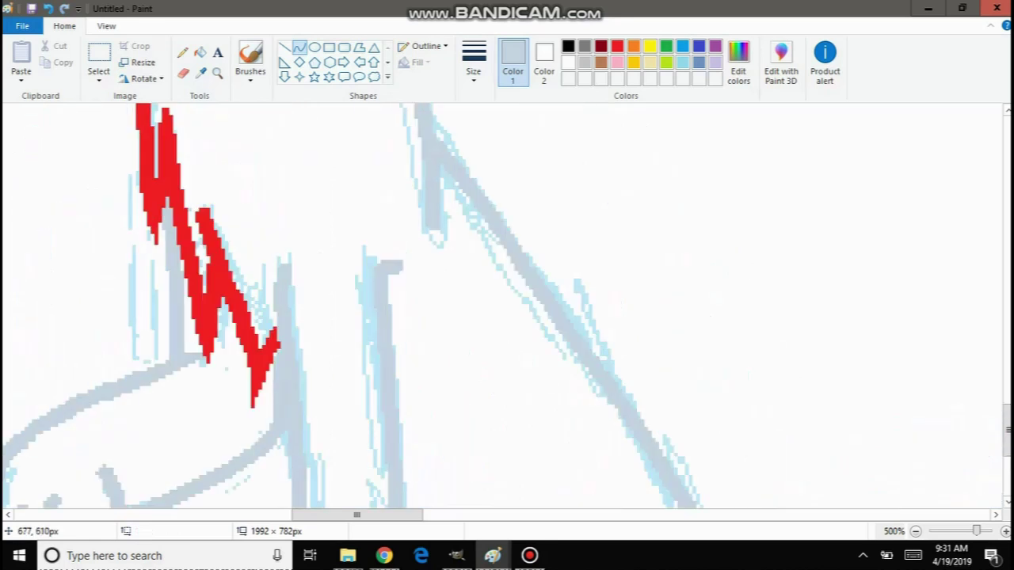
scroll(507, 306, down, 1)
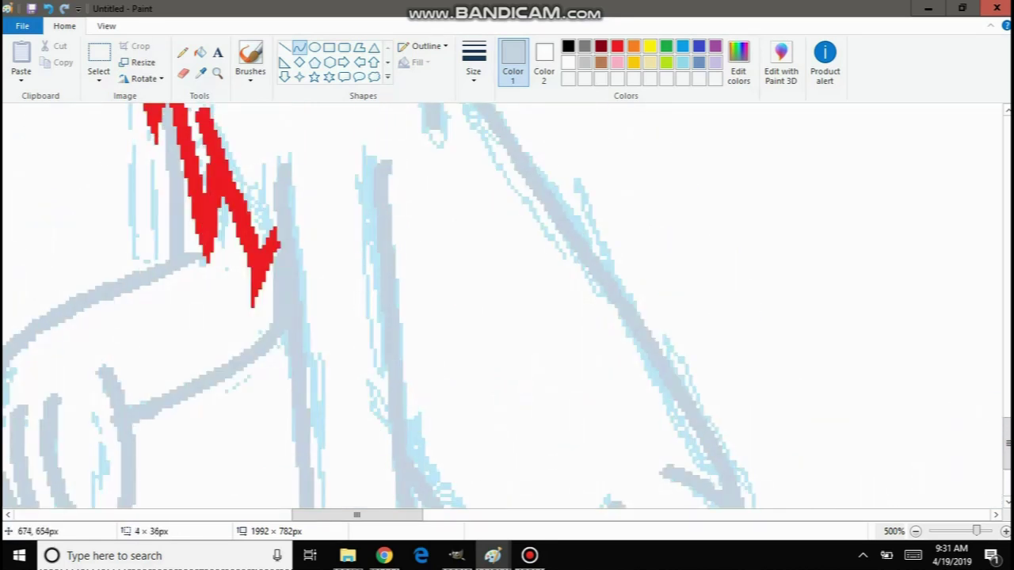
key(ctrl+z)
drag(398, 297, 383, 164)
drag(305, 301, 269, 210)
key(ctrl+z)
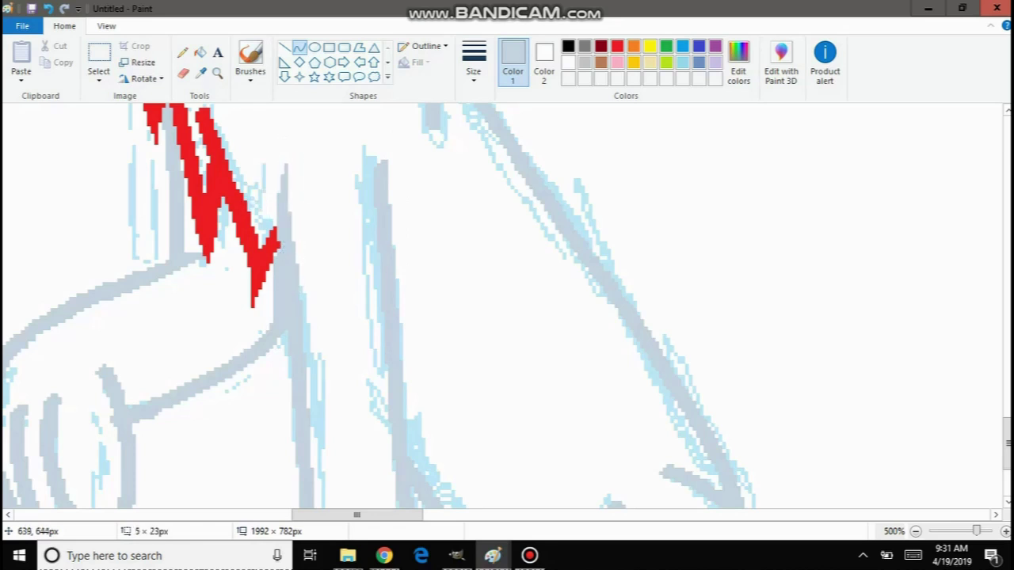
click(373, 249)
Examine the front leg's outline up close and against the whole puppy and the reference drawings.
click(218, 74)
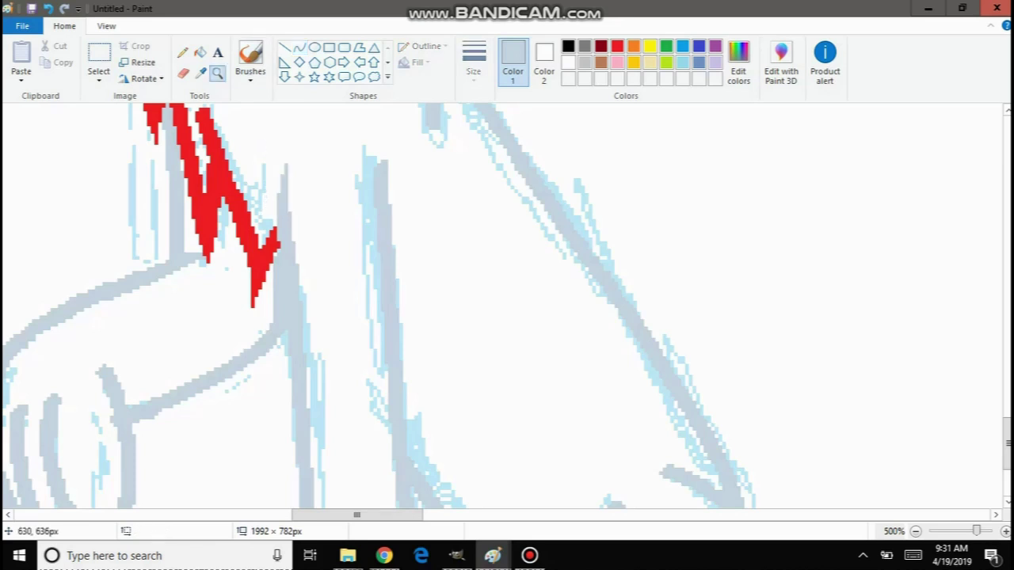
click(345, 245)
click(346, 245)
click(346, 246)
click(200, 52)
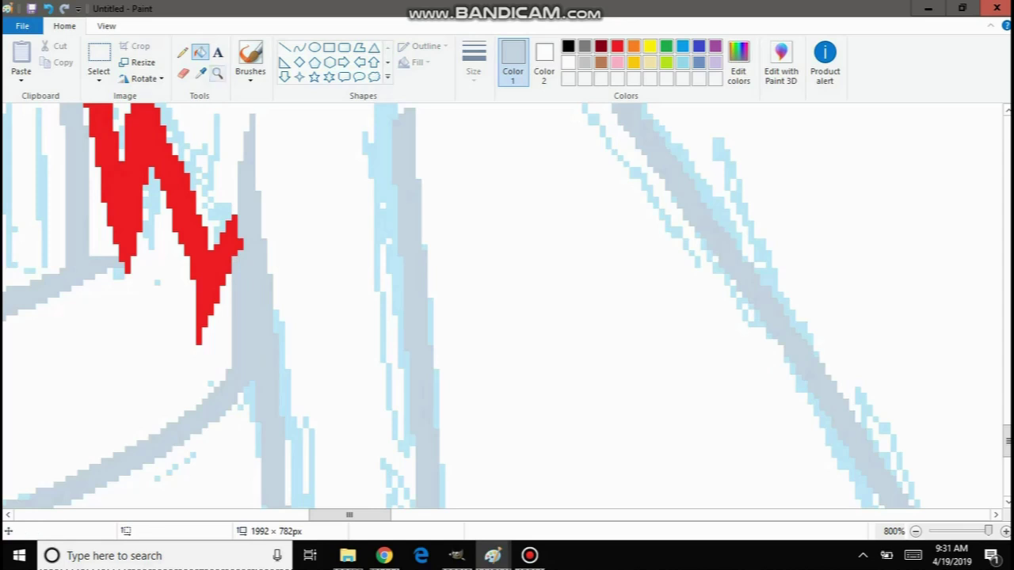
click(217, 73)
right_click(100, 268)
right_click(107, 266)
right_click(107, 266)
right_click(106, 266)
right_click(109, 262)
right_click(110, 261)
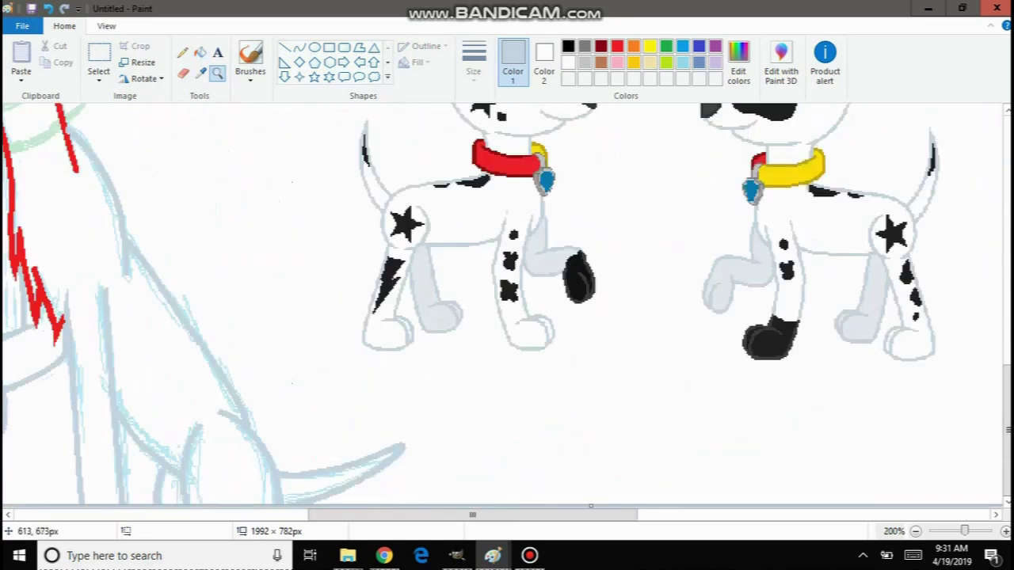
right_click(123, 178)
right_click(65, 342)
click(244, 338)
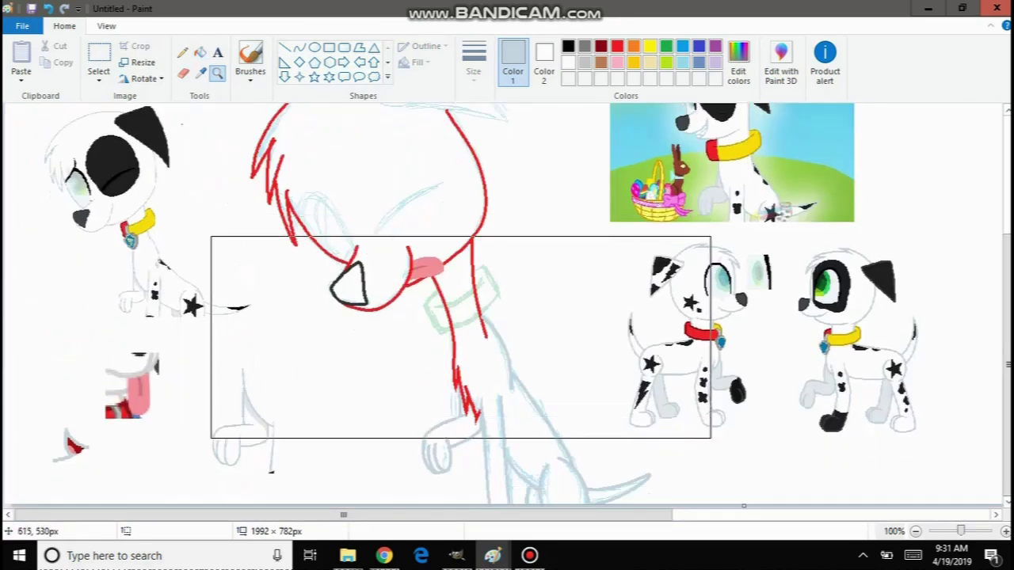
click(485, 391)
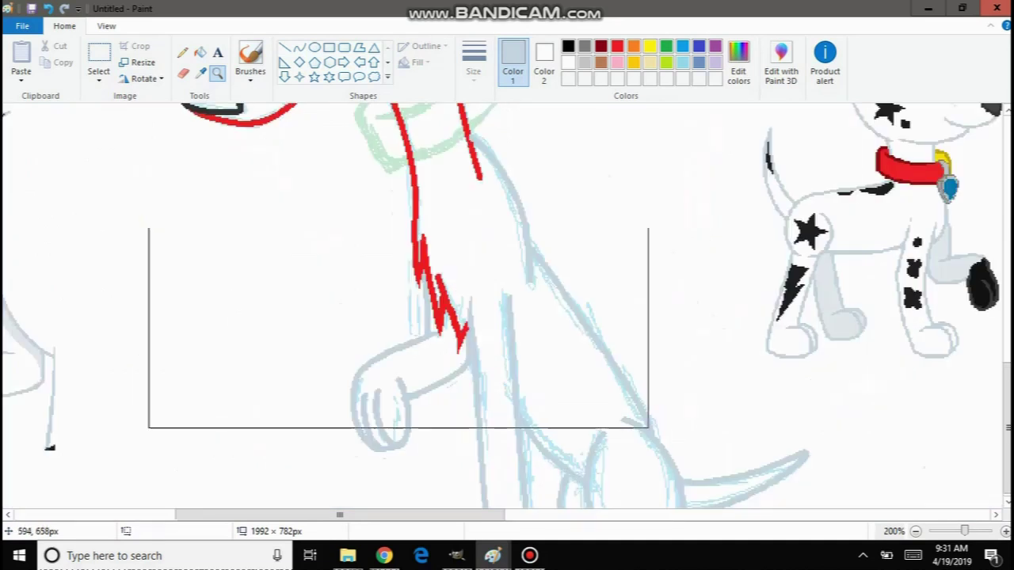
click(399, 325)
click(453, 303)
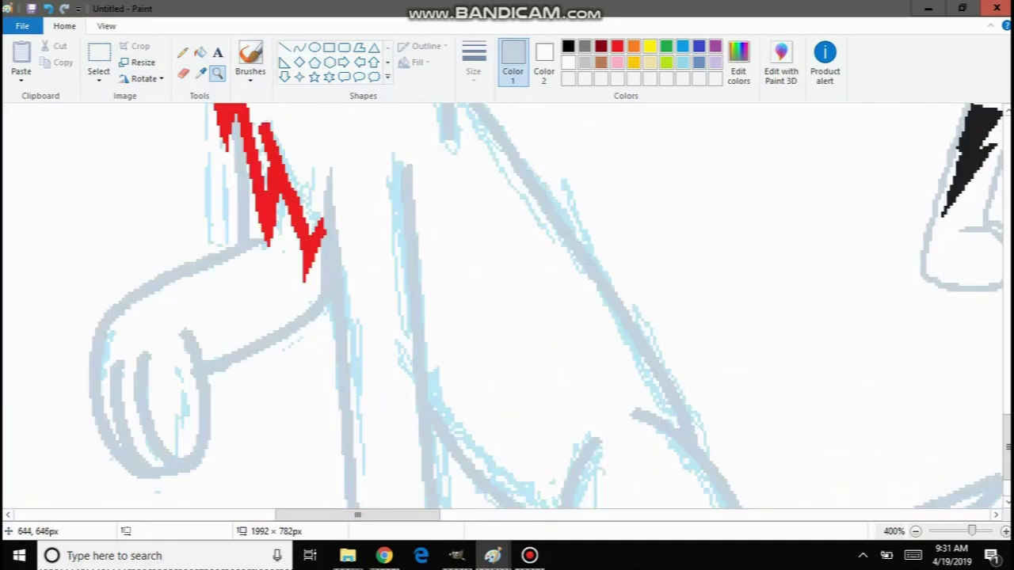
Select the front leg's chest-side edge with free-form selection and shift it slightly towards the raised paw.
scroll(327, 187, up, 2)
click(98, 79)
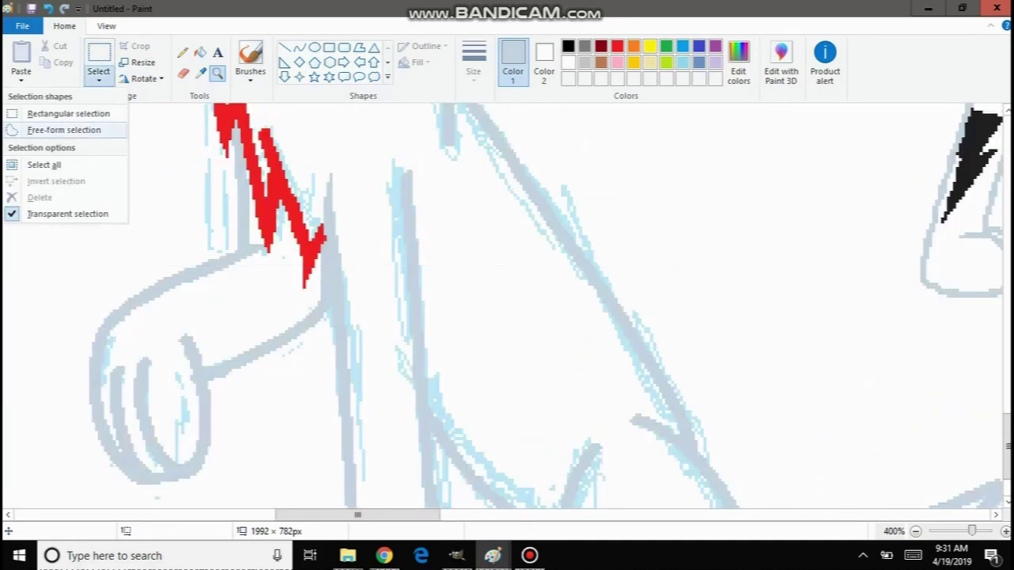
click(68, 129)
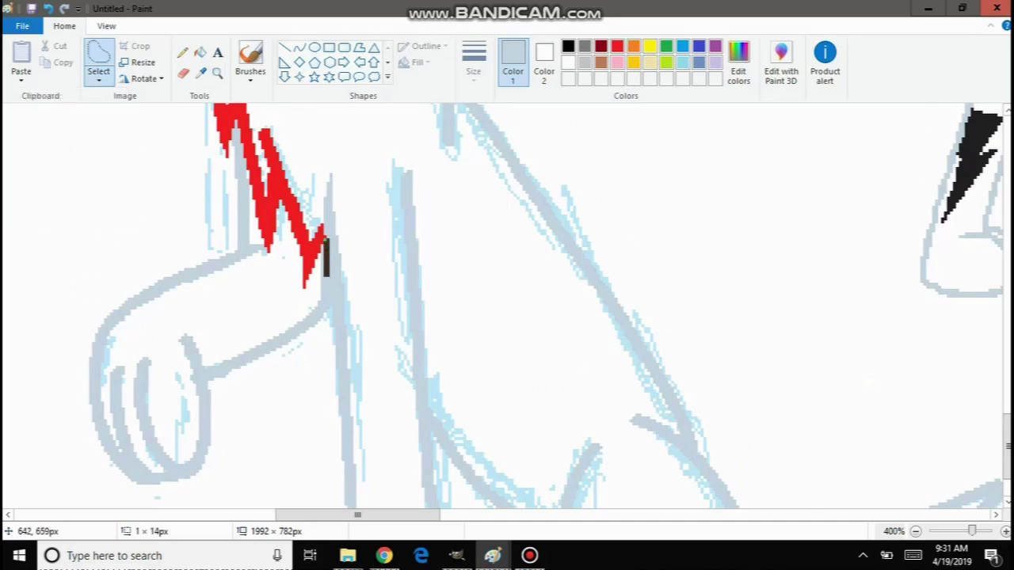
drag(324, 326, 329, 304)
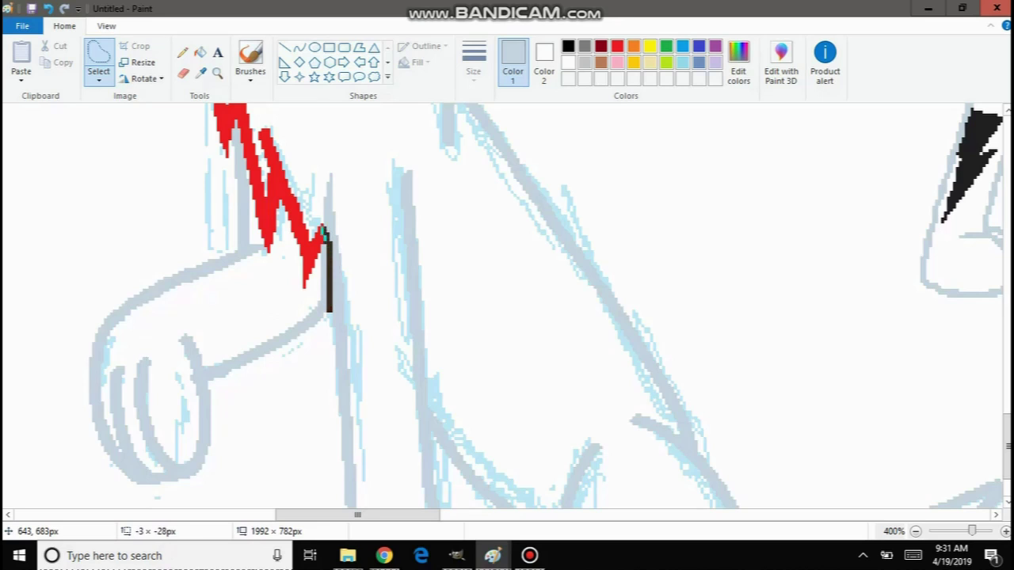
mouse_move(321, 170)
mouse_down()
mouse_move(380, 289)
mouse_move(394, 481)
mouse_move(383, 500)
mouse_move(318, 501)
mouse_move(305, 393)
mouse_move(314, 260)
mouse_up()
scroll(380, 317, down, 2)
drag(327, 214, 350, 246)
scroll(507, 309, up, 2)
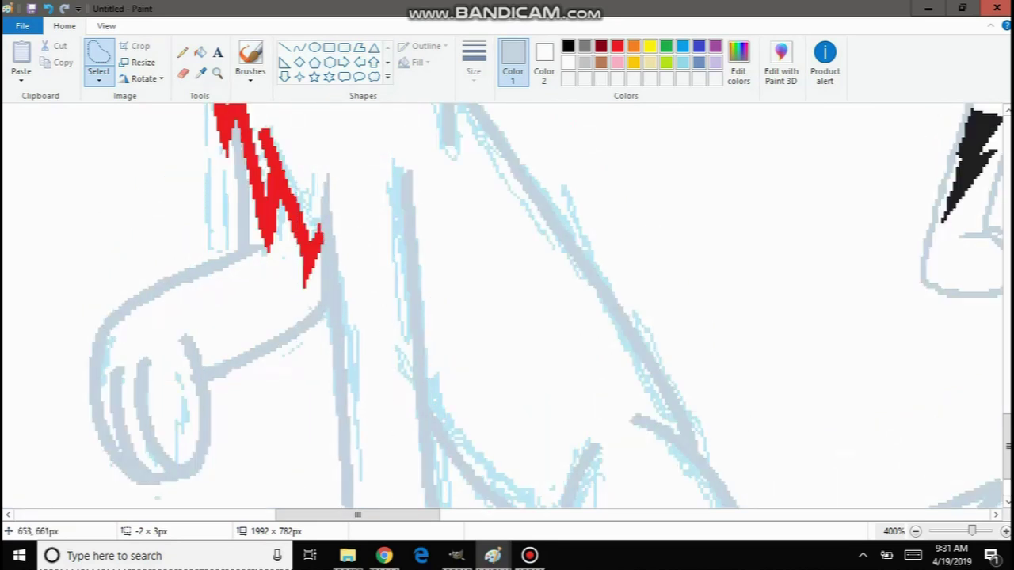
drag(351, 247, 351, 247)
click(130, 210)
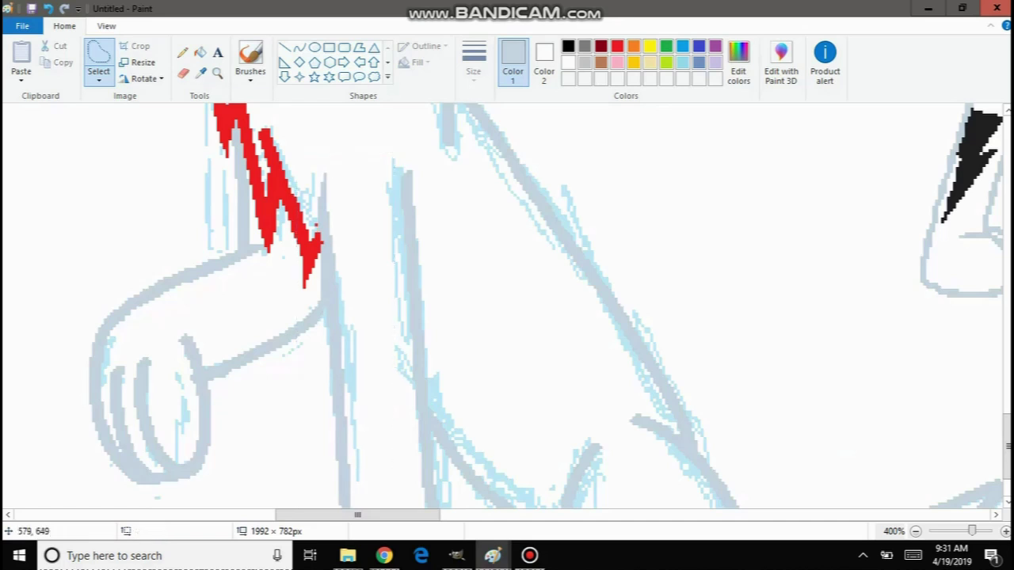
Retouch the pixels where the lowest red fur tip meets the front leg's chest-side edge, using the Pencil and the fur's sampled red.
scroll(262, 356, up, 4)
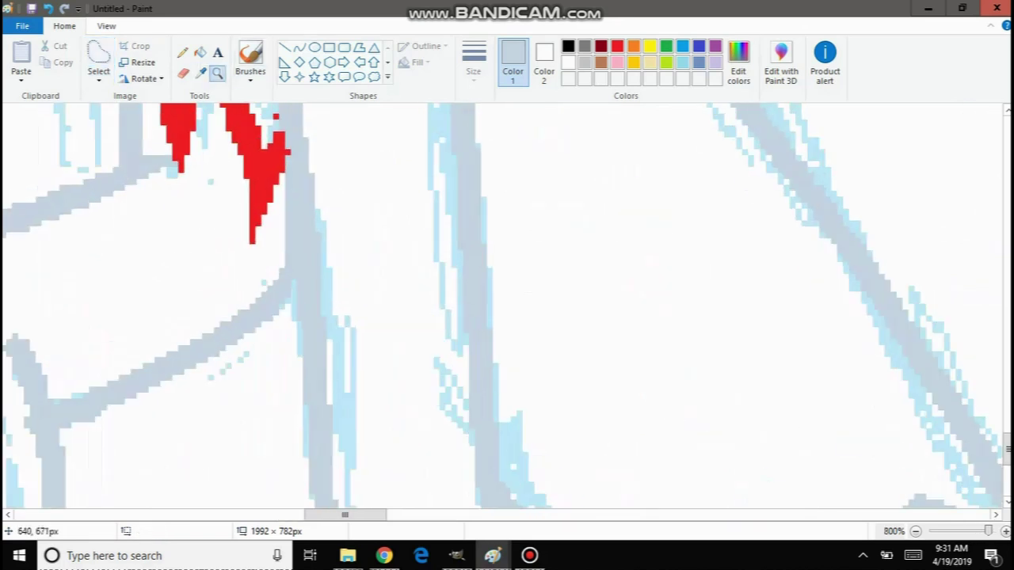
click(183, 52)
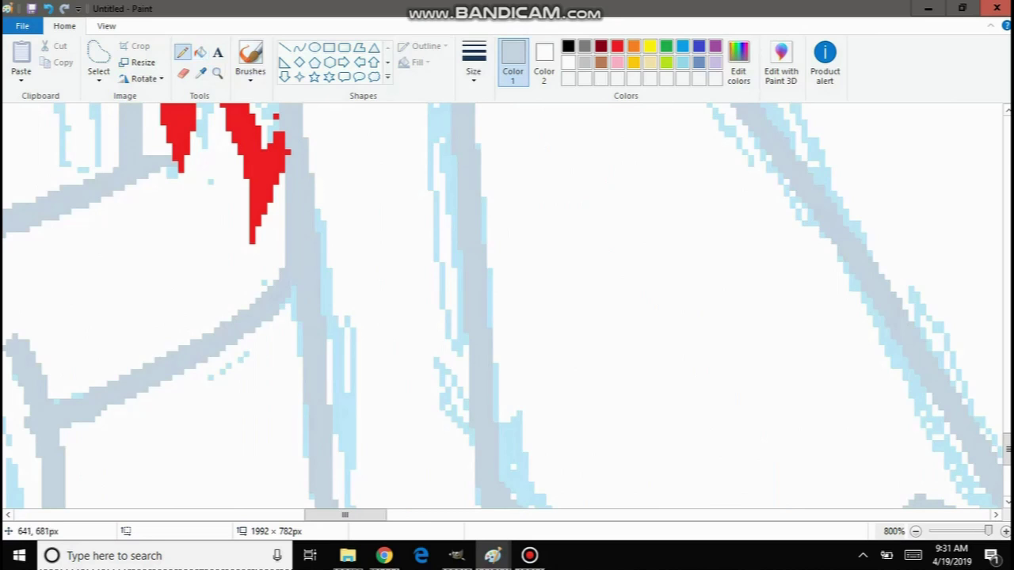
scroll(503, 305, up, 3)
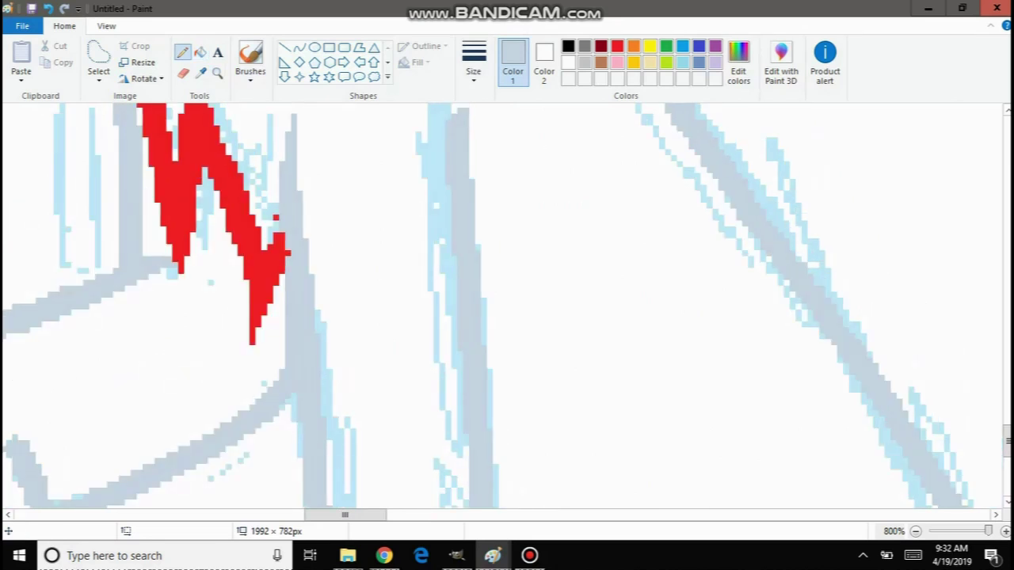
click(617, 46)
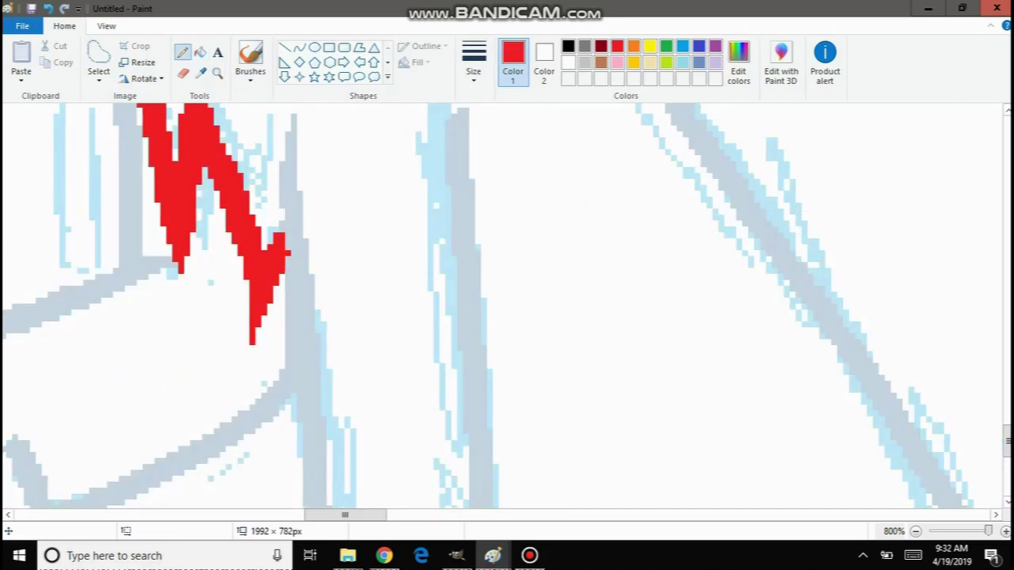
click(473, 71)
click(448, 105)
click(290, 205)
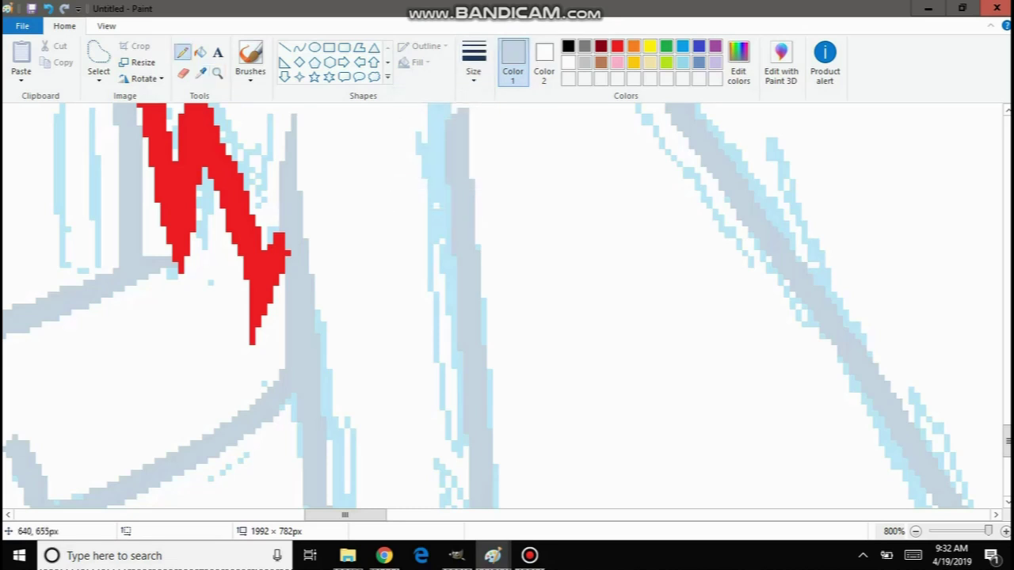
click(199, 73)
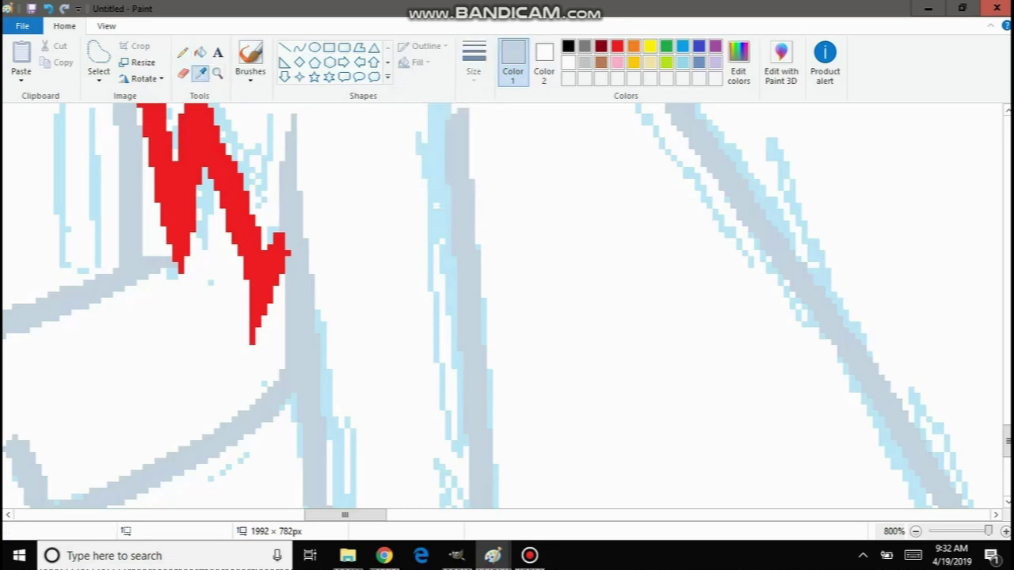
click(261, 273)
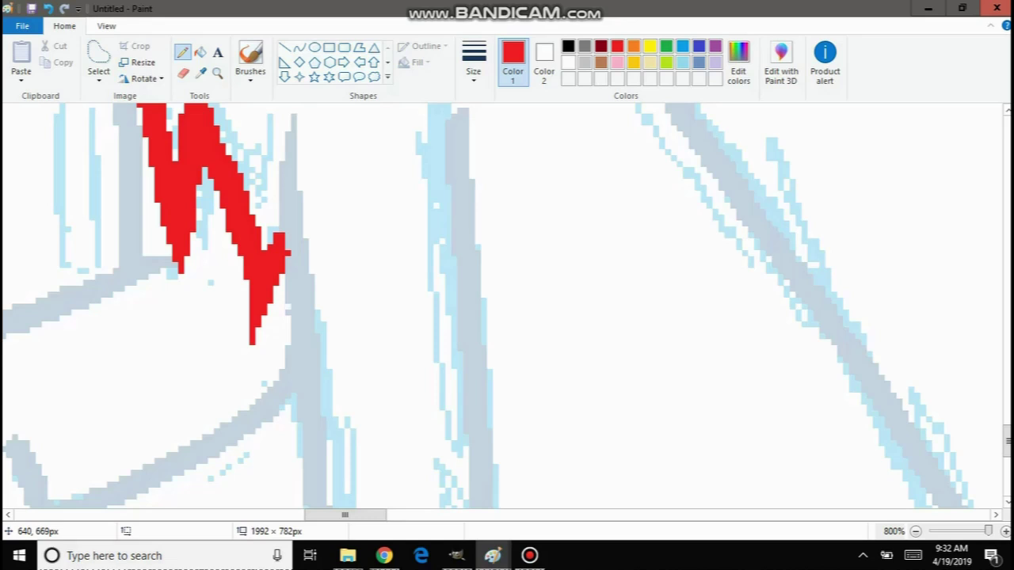
Straighten the bottom of the front leg's chest-side edge by shifting a 13 × 19 px rectangular selection, and extend the line to the canvas edge.
scroll(305, 218, down, 5)
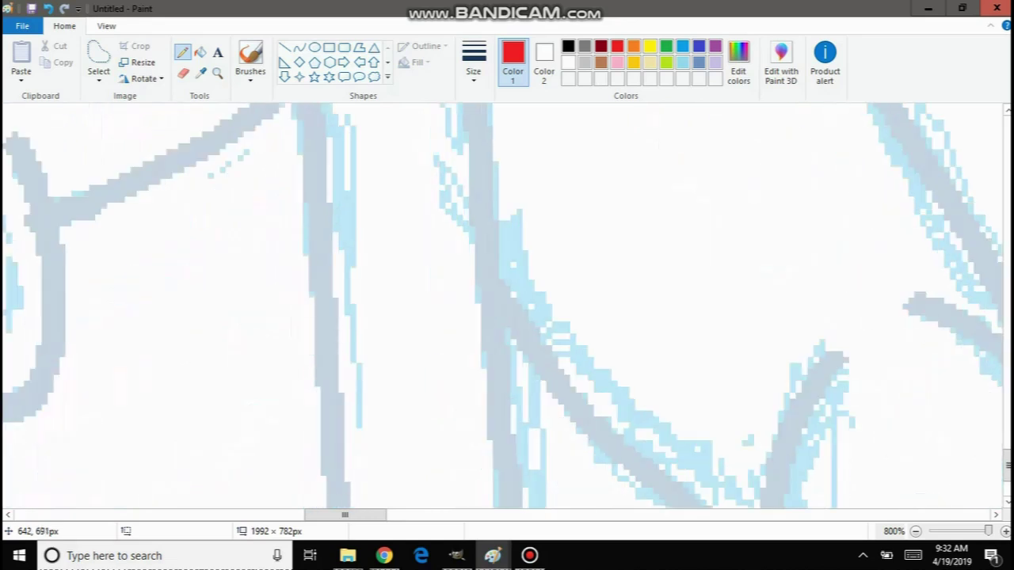
scroll(309, 217, up, 5)
scroll(317, 226, down, 5)
scroll(317, 226, up, 5)
scroll(317, 226, down, 5)
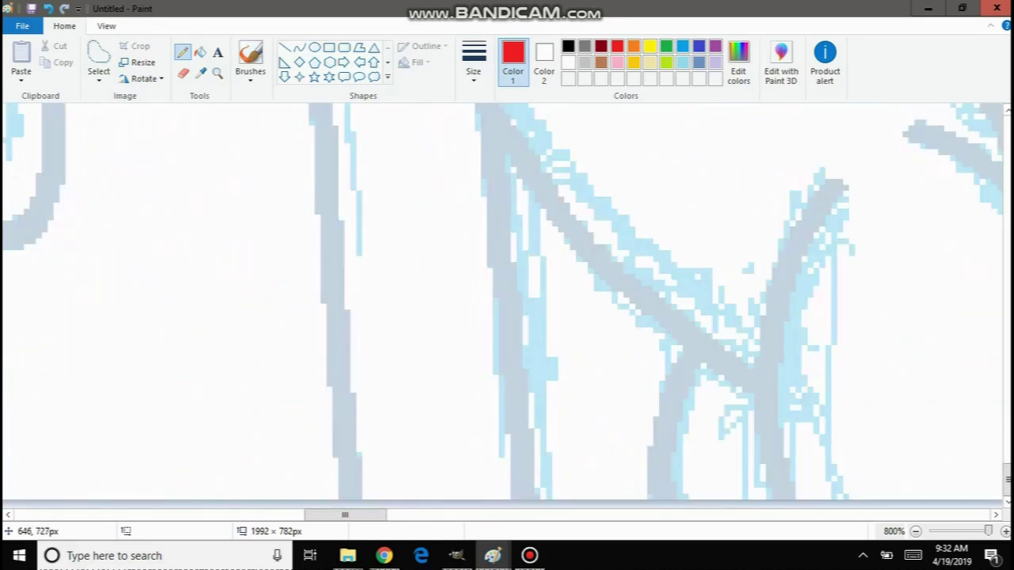
click(98, 76)
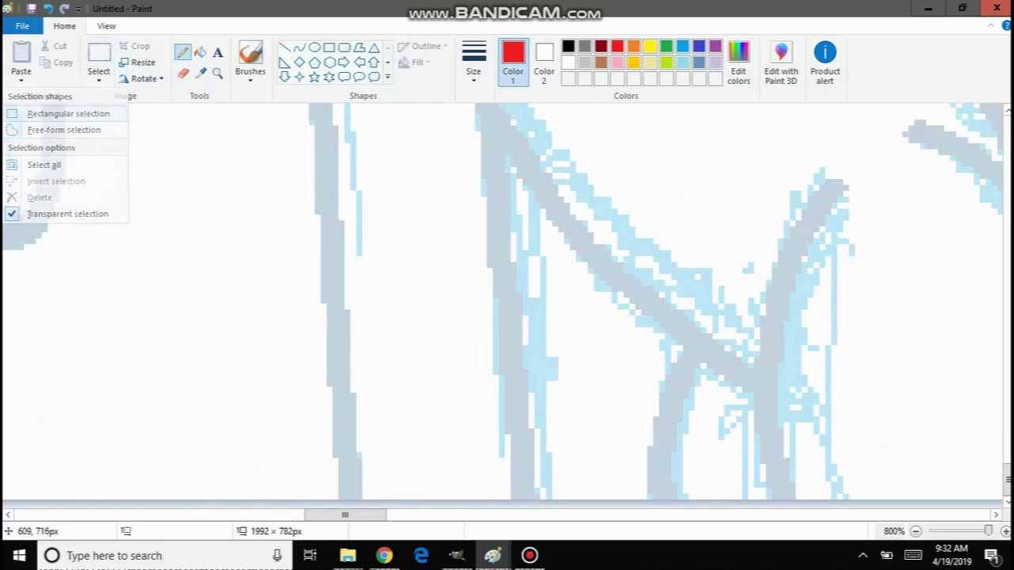
click(47, 111)
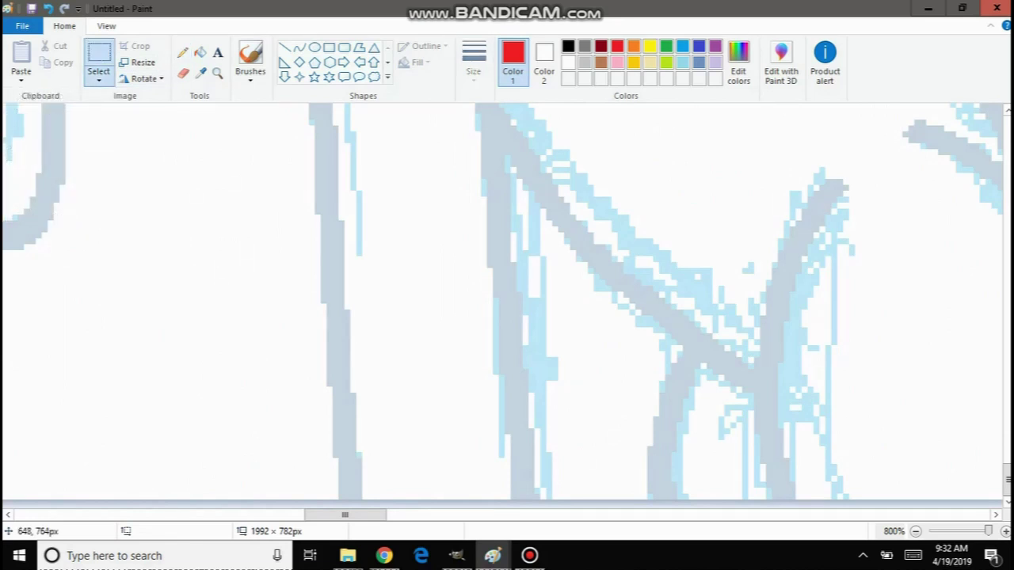
drag(328, 389, 406, 502)
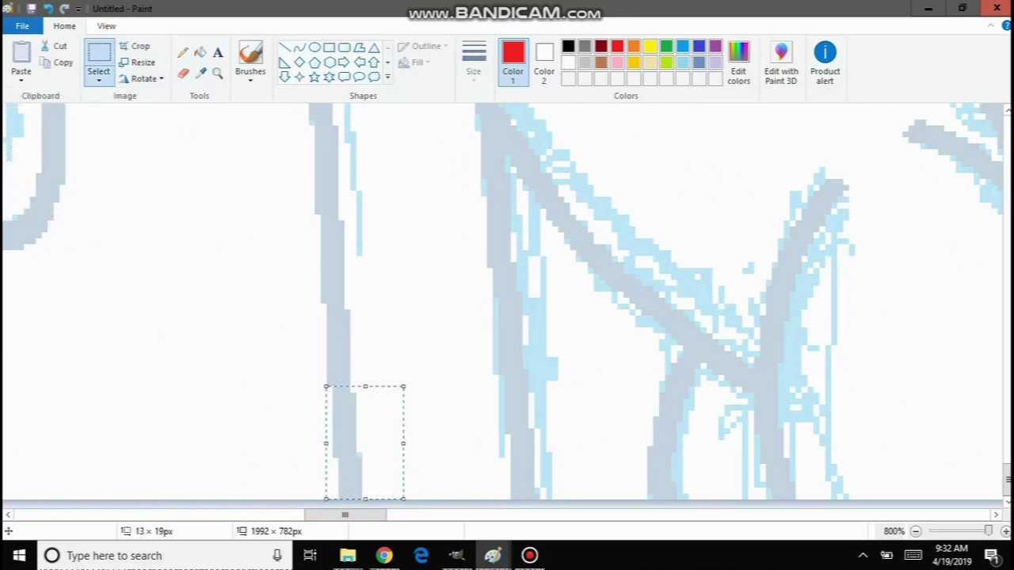
drag(364, 436, 356, 400)
click(468, 407)
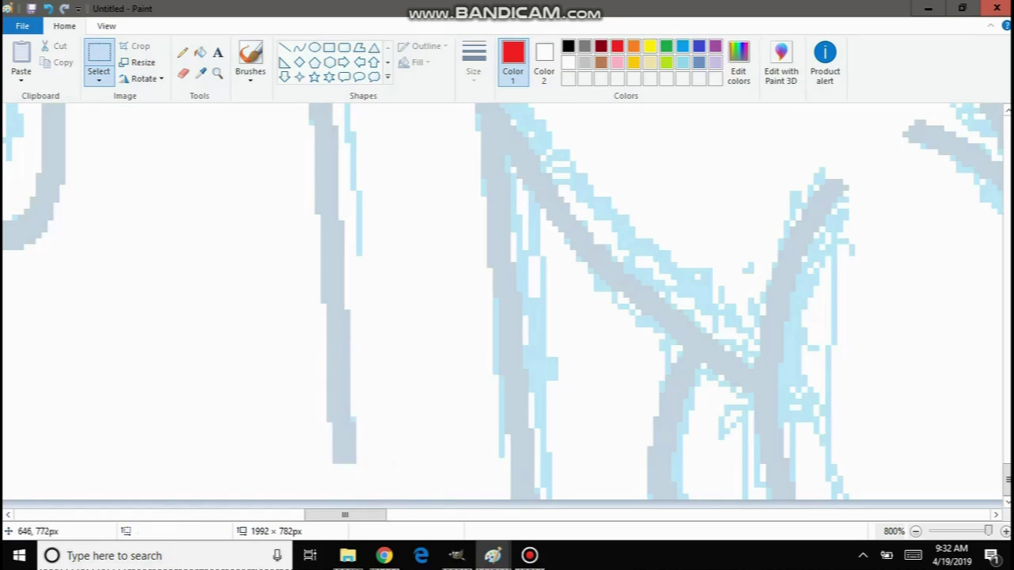
mouse_move(325, 440)
mouse_down()
mouse_move(368, 469)
mouse_move(348, 511)
mouse_up()
click(440, 459)
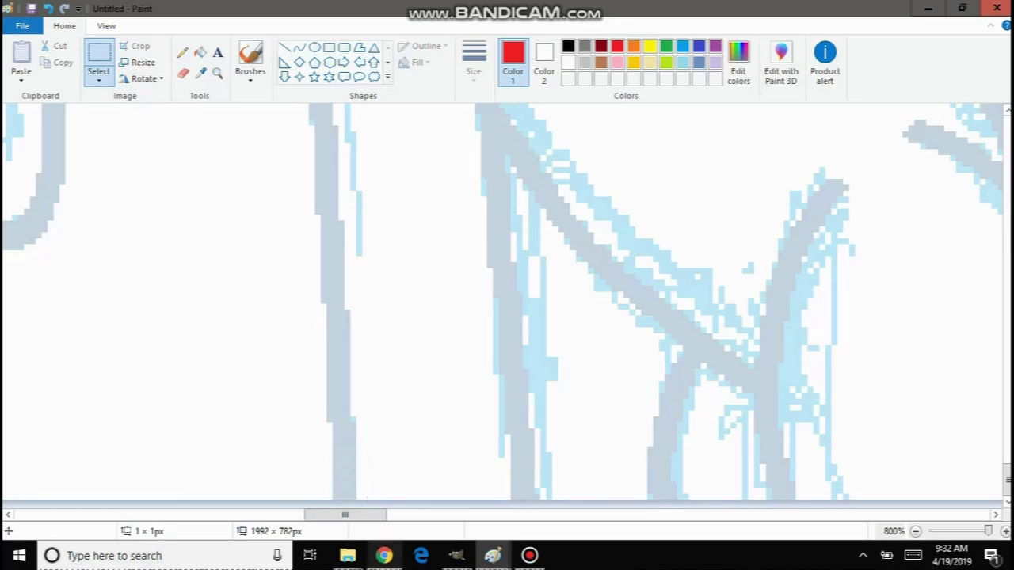
Switch to YouTube in Chrome and search for "andi mack opening".
click(384, 556)
click(356, 71)
key(ctrl+a)
text(a)
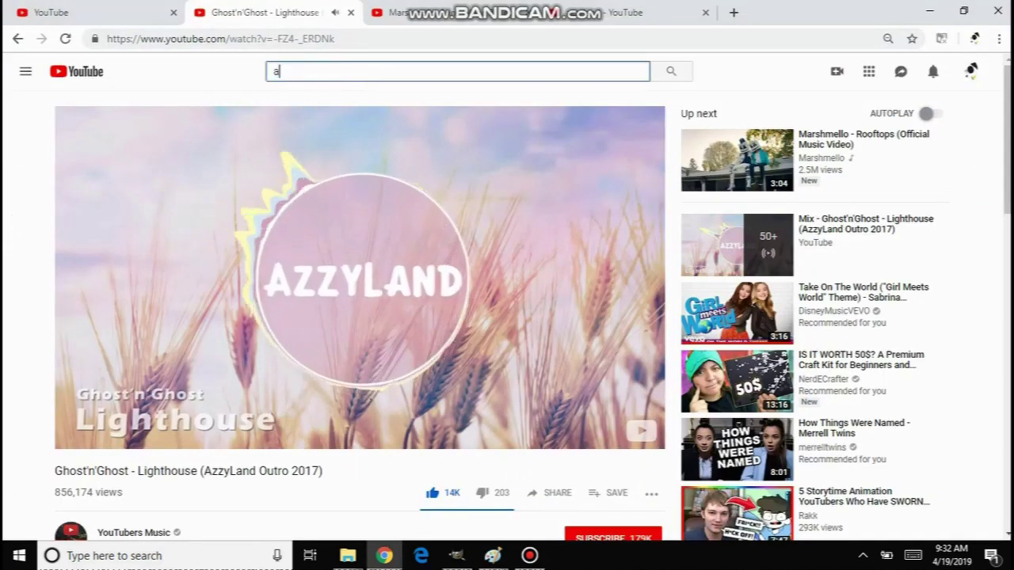
text(ndi mack)
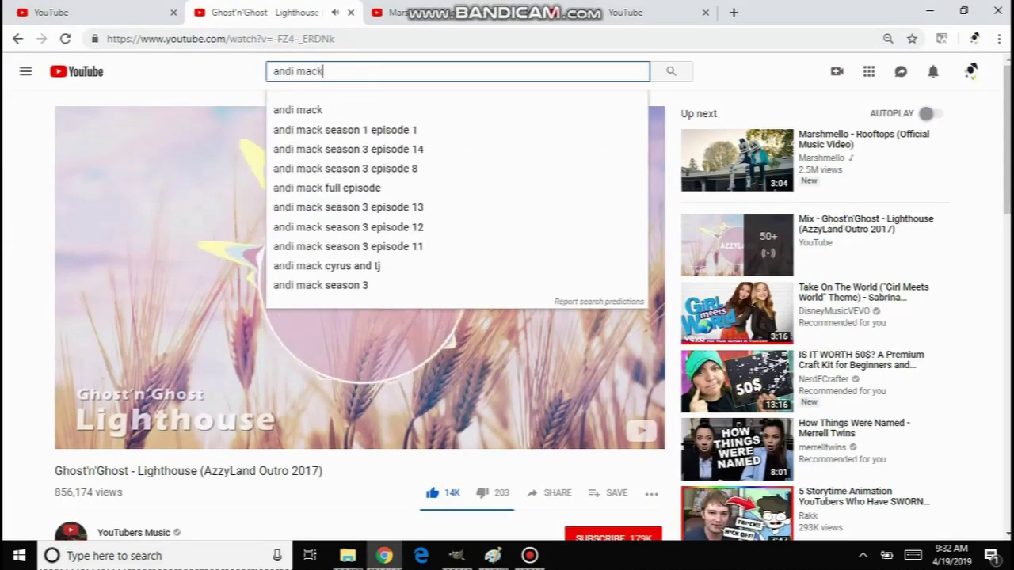
text( oed)
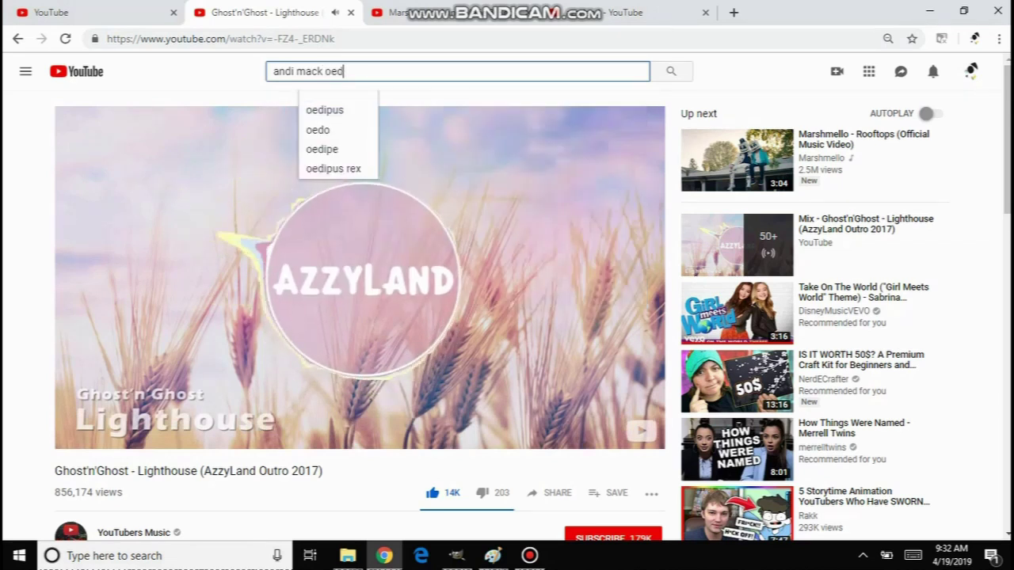
key(BackSpace)
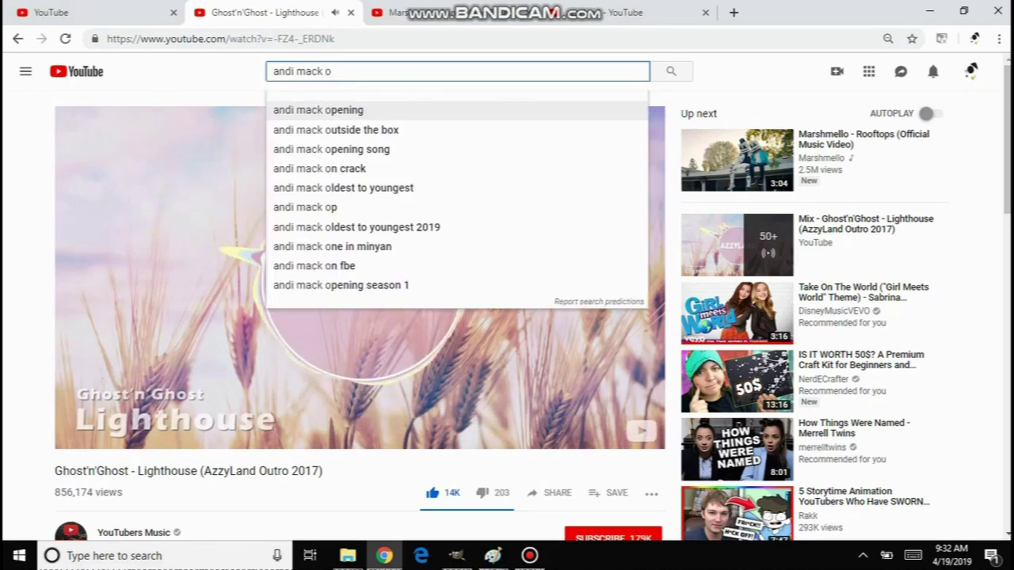
text(pening)
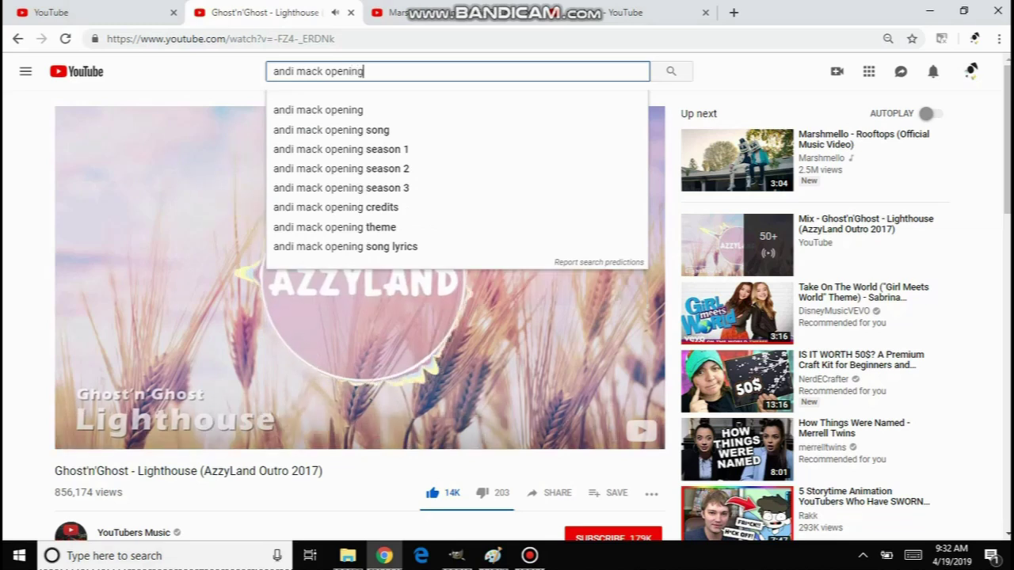
key(Return)
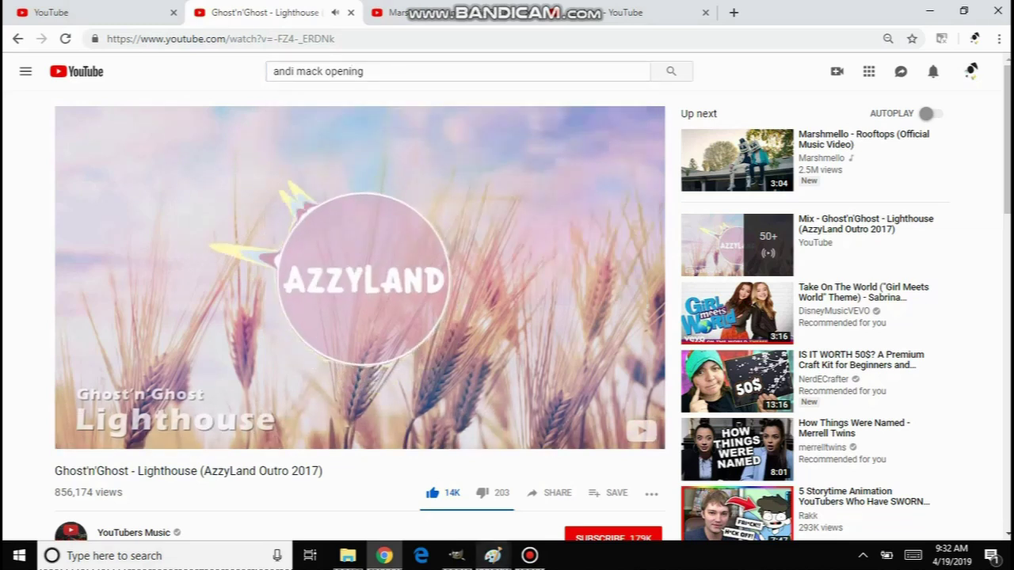
Return to Paint and thin the upper part of the front leg's rear edge using an 11 × 50 px rectangular selection along its outer side.
click(493, 555)
click(645, 498)
scroll(507, 306, up, 5)
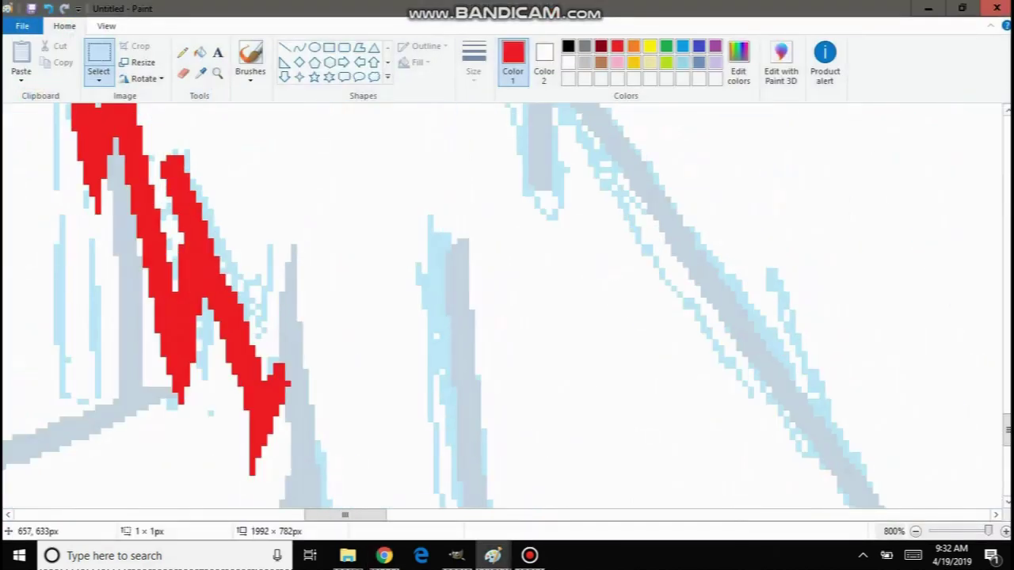
mouse_move(464, 191)
mouse_down()
mouse_move(521, 450)
mouse_move(464, 423)
mouse_move(469, 382)
mouse_move(486, 414)
mouse_move(484, 498)
mouse_up()
right_click(518, 449)
click(299, 47)
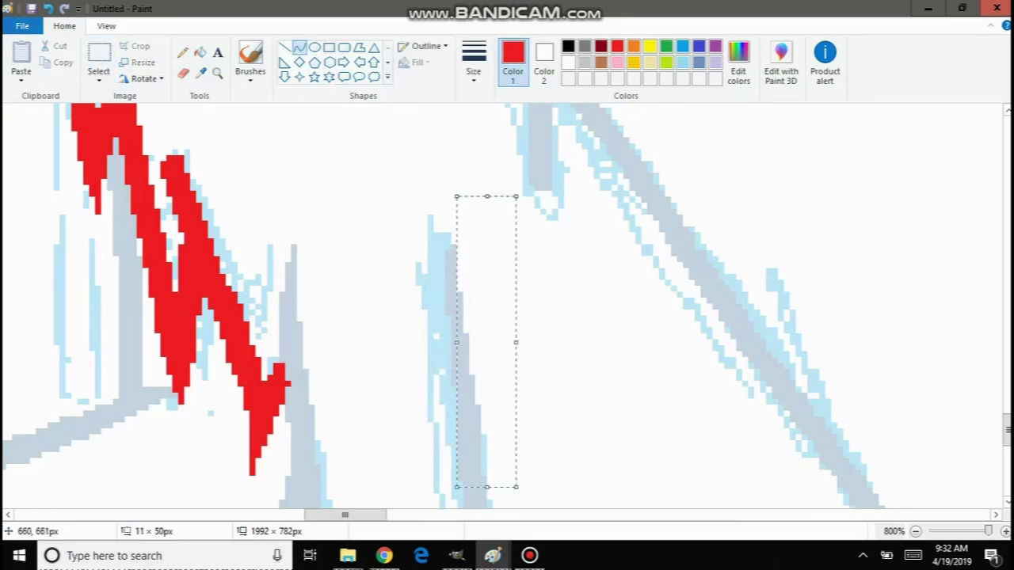
click(405, 400)
scroll(372, 316, down, 3)
scroll(356, 198, up, 5)
Examine the whole puppy drawing, its ear sketch and the reference drawings at different zoom levels.
click(217, 73)
scroll(304, 282, down, 8)
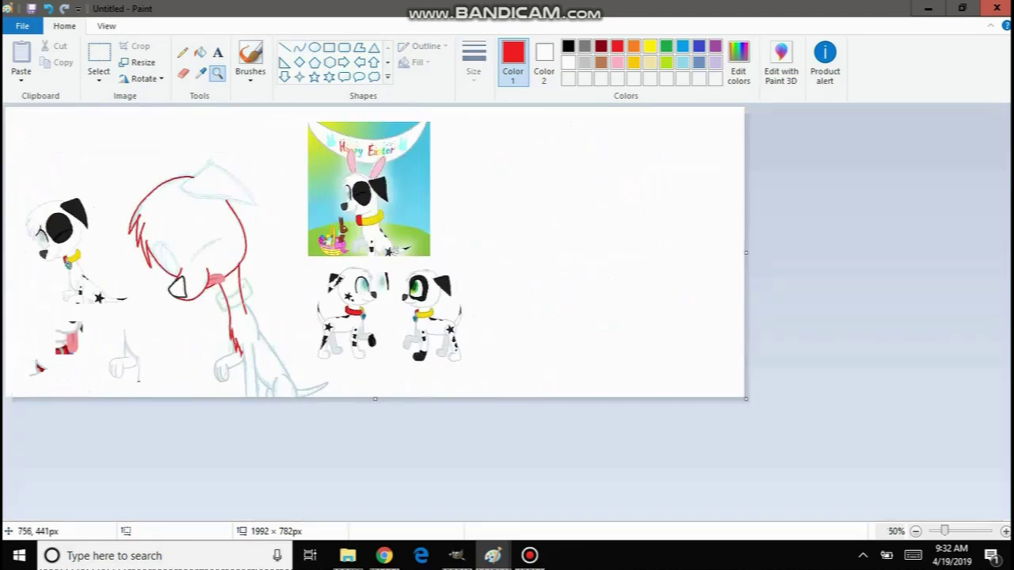
click(265, 258)
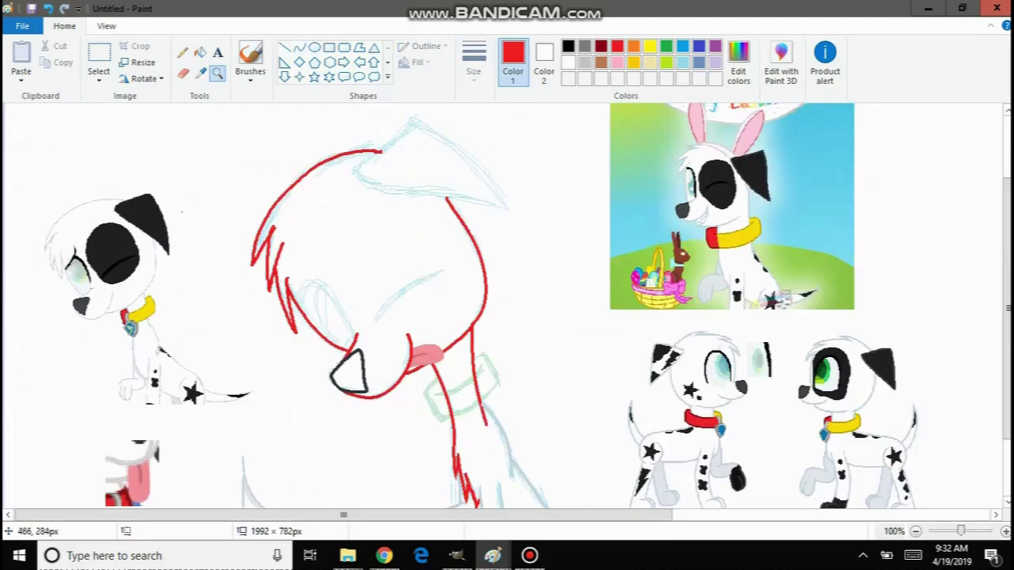
scroll(356, 203, down, 1)
scroll(369, 207, up, 1)
click(422, 192)
click(507, 234)
right_click(515, 261)
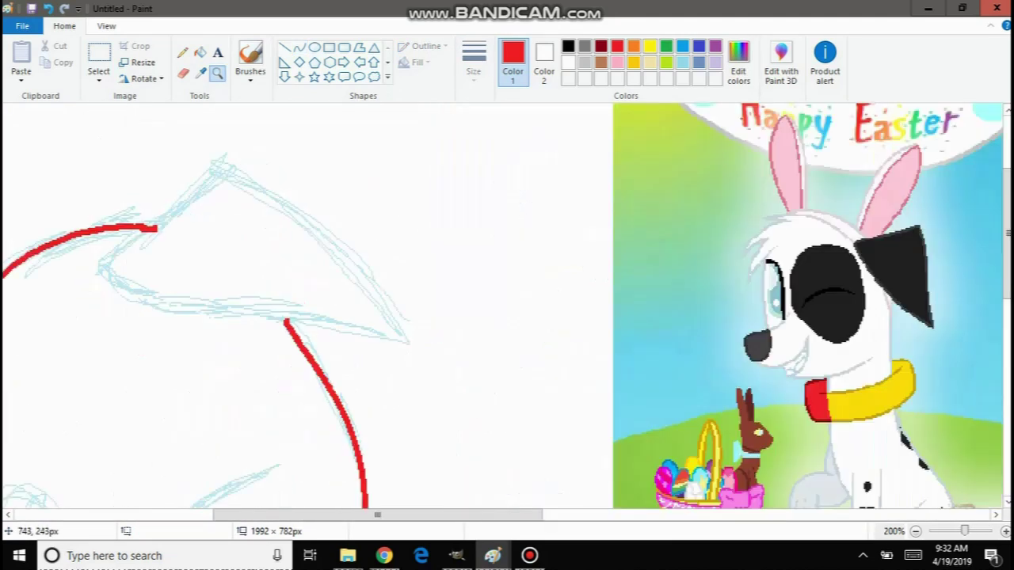
click(309, 225)
right_click(245, 228)
right_click(158, 232)
click(149, 317)
scroll(507, 306, down, 3)
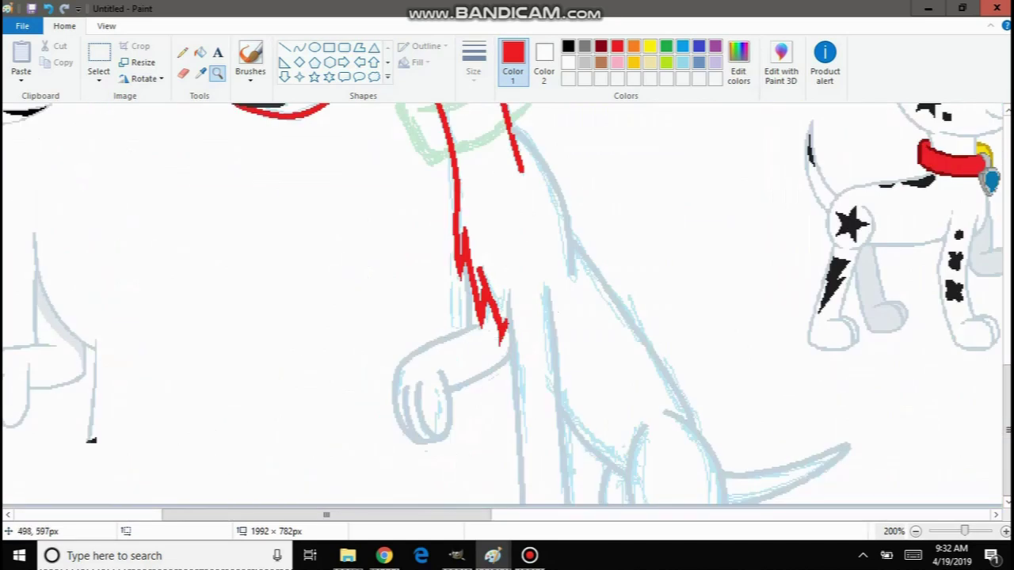
Sample the grey of the leg outline and fill the red chest fur, neck and back-of-head outlines with it.
click(200, 72)
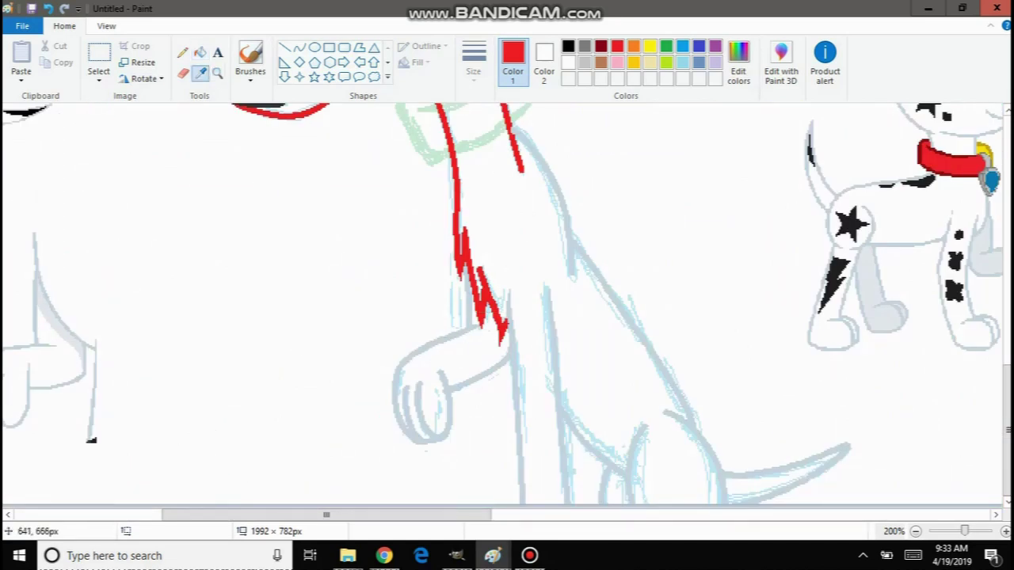
click(509, 332)
click(500, 327)
scroll(507, 309, up, 1)
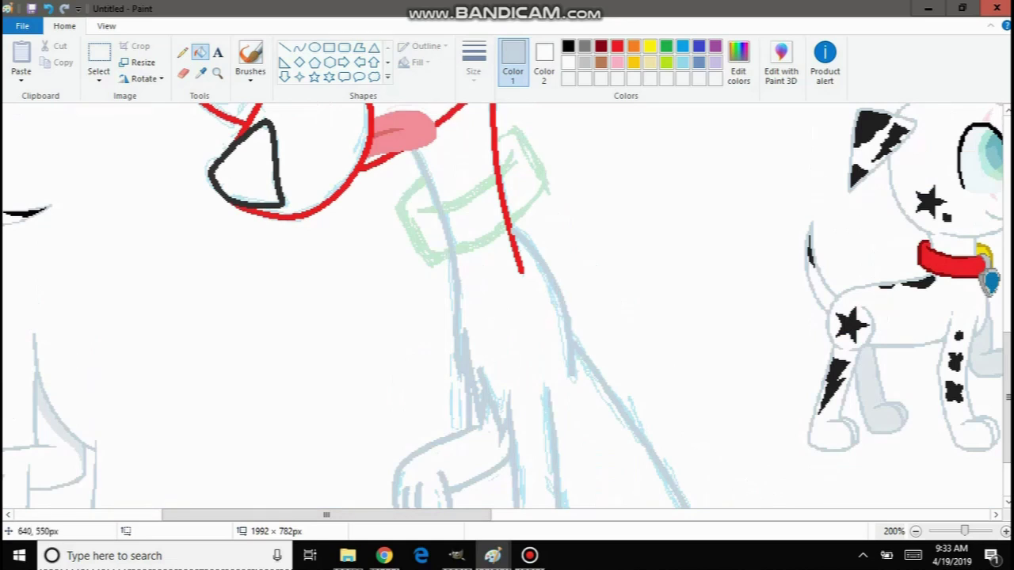
scroll(507, 305, up, 2)
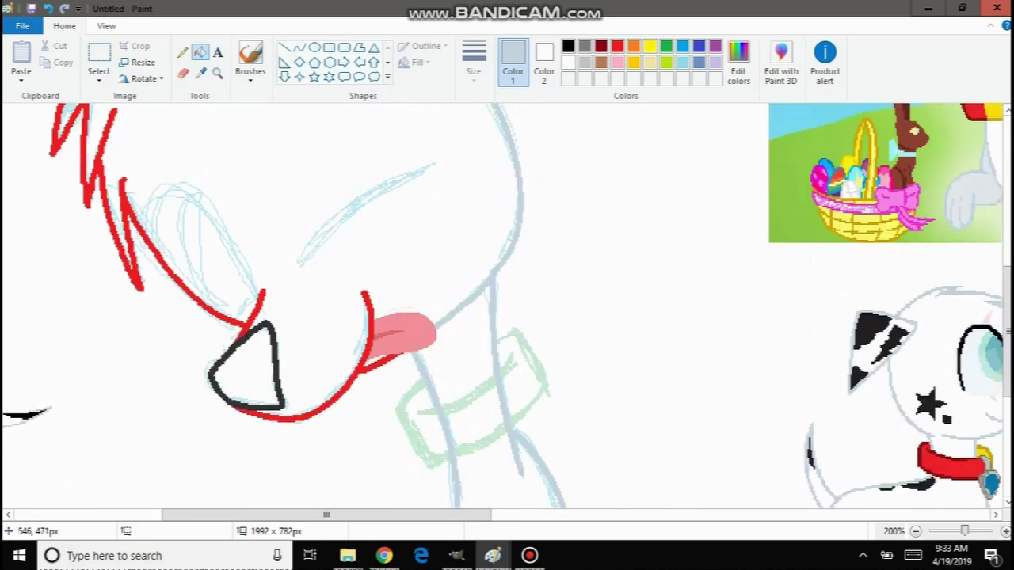
Fill the remaining red muzzle, mouth and hair outlines with the same grey, undoing any stray fill.
click(369, 345)
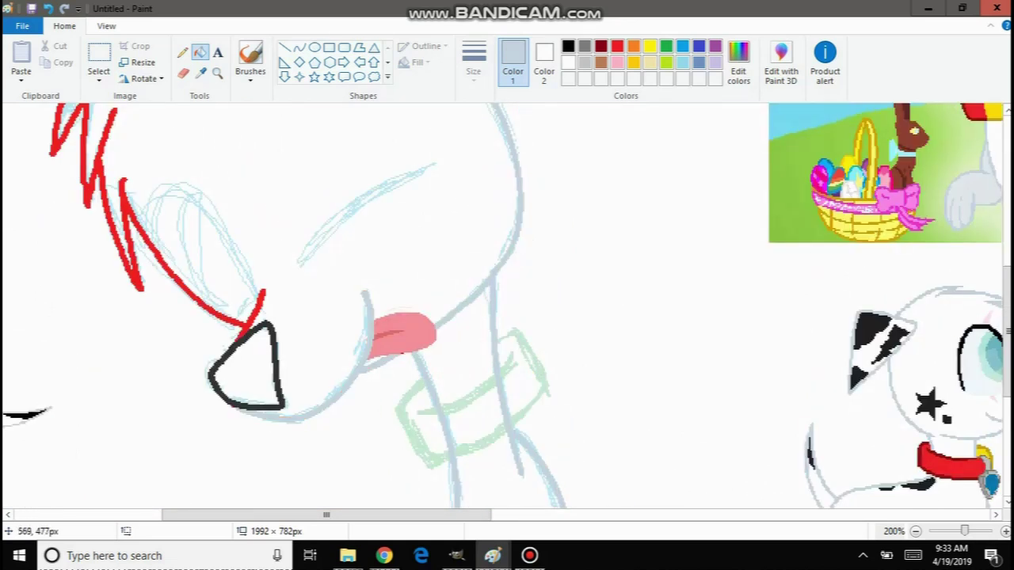
click(393, 368)
key(ctrl+z)
click(93, 182)
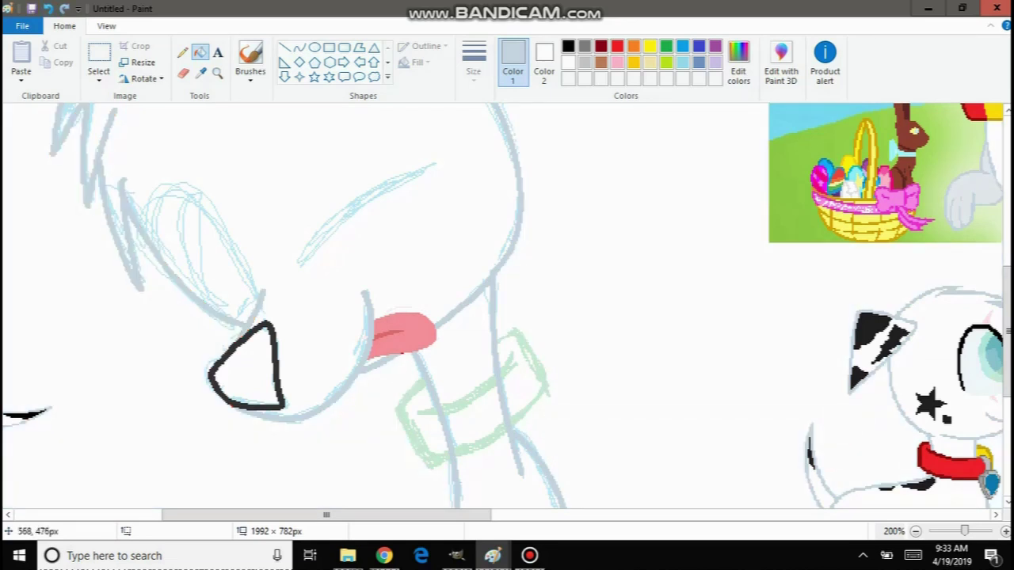
Set the pencil to red with a thicker line for the ear, undoing the thin trial stroke on its front and lower edges.
scroll(507, 305, up, 3)
click(218, 74)
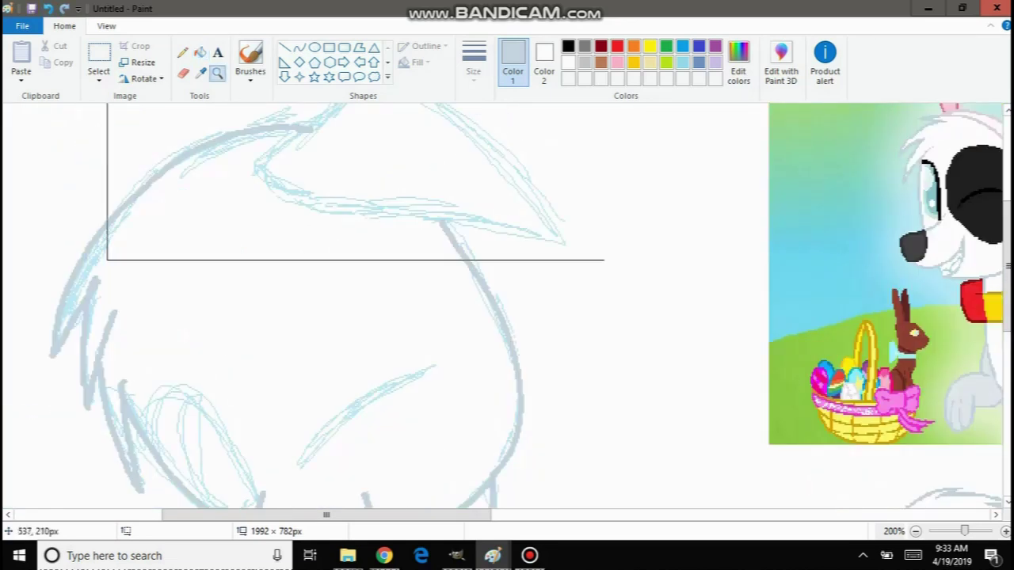
click(361, 147)
right_click(356, 158)
click(339, 216)
click(183, 52)
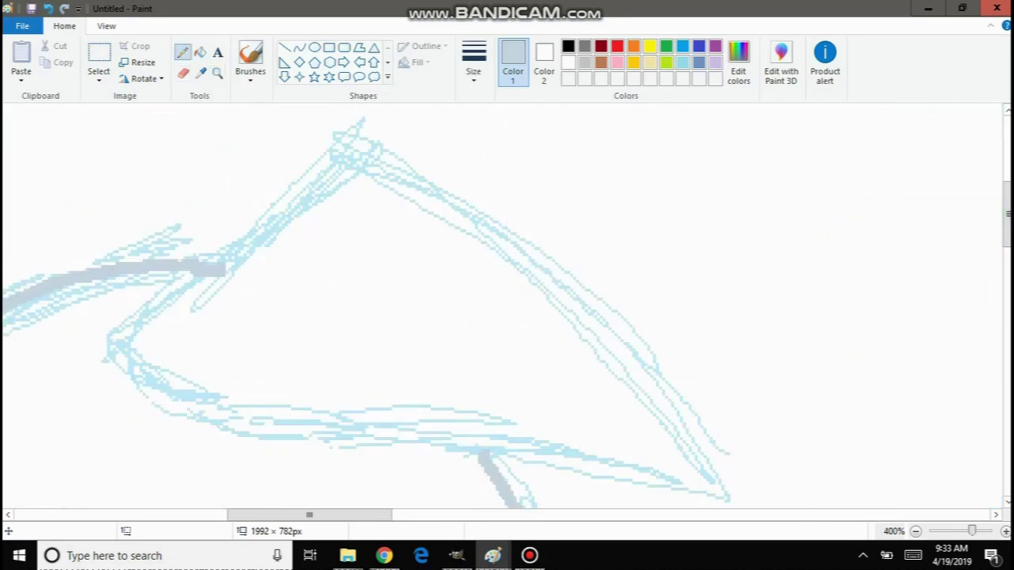
click(617, 46)
mouse_move(347, 149)
mouse_down()
mouse_move(128, 328)
mouse_move(176, 407)
mouse_move(357, 441)
mouse_up()
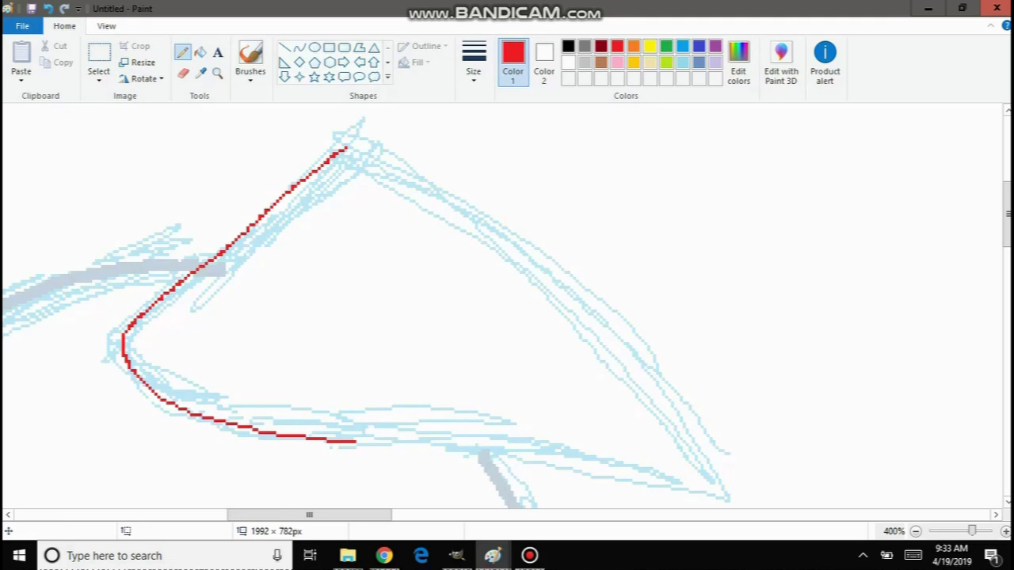
key(ctrl+z)
click(473, 63)
click(469, 193)
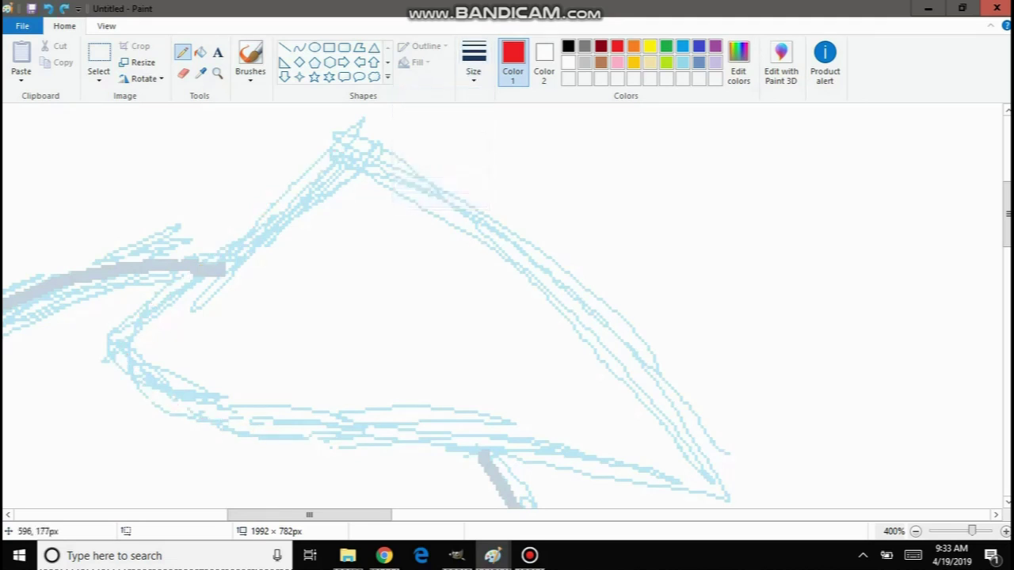
Check the playing YouTube video in Chrome, return to Paint and trace the complete ear outline in thick red over its sketch.
click(384, 556)
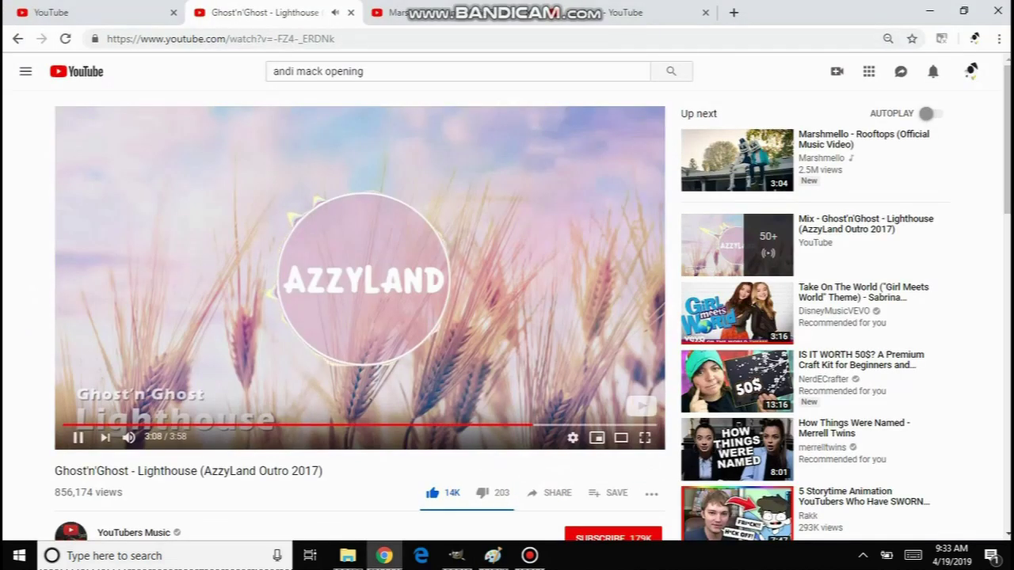
mouse_move(493, 555)
click(654, 495)
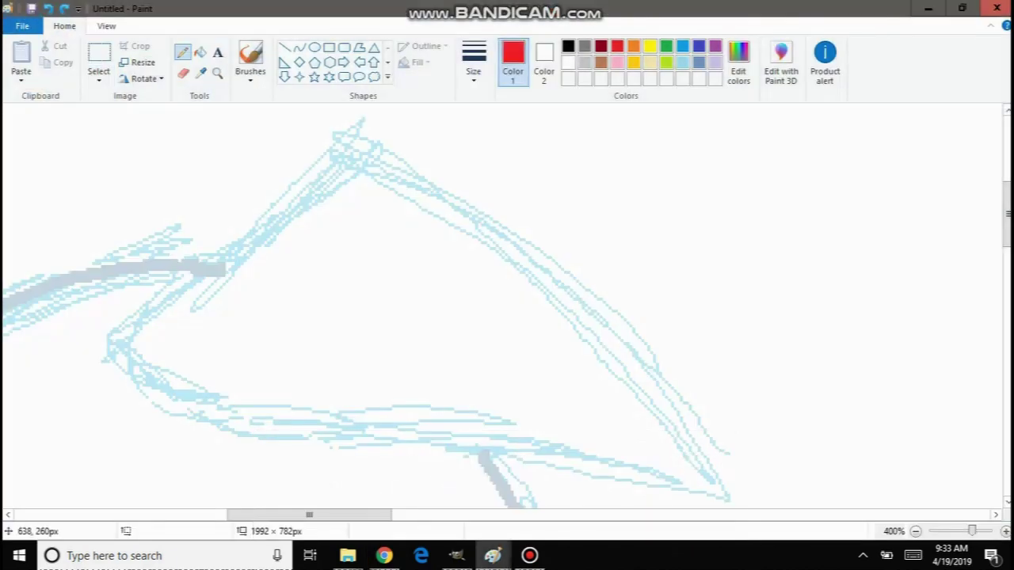
mouse_move(360, 143)
mouse_down()
mouse_move(123, 333)
mouse_move(165, 388)
mouse_move(282, 424)
mouse_move(510, 438)
mouse_move(734, 506)
mouse_move(612, 351)
mouse_move(521, 269)
mouse_move(361, 146)
mouse_up()
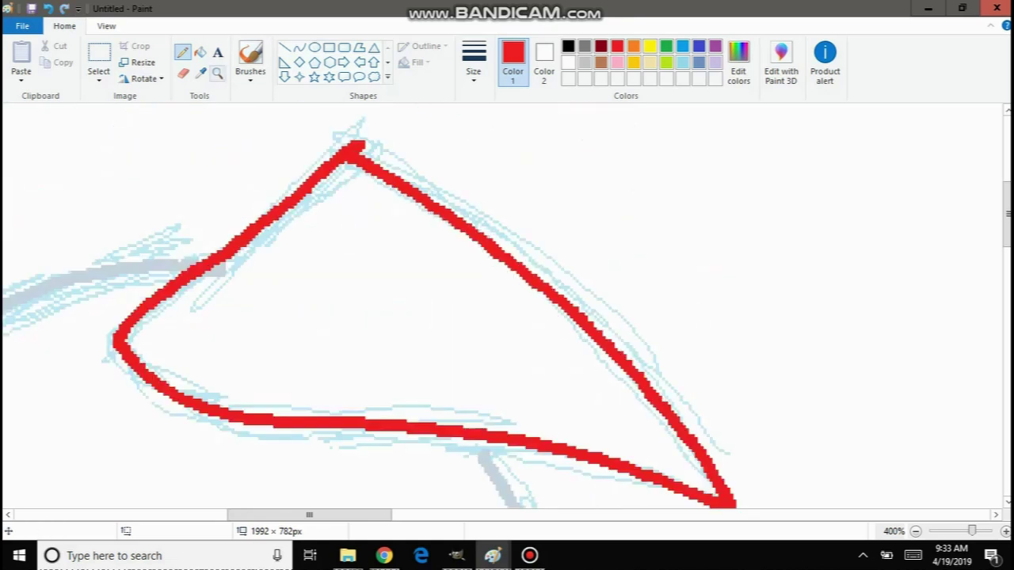
Copy a 261 × 155 px area around the red ear, and undo the red outline on the puppy drawing.
click(217, 74)
right_click(173, 246)
right_click(175, 246)
right_click(178, 244)
right_click(190, 242)
click(293, 216)
click(393, 261)
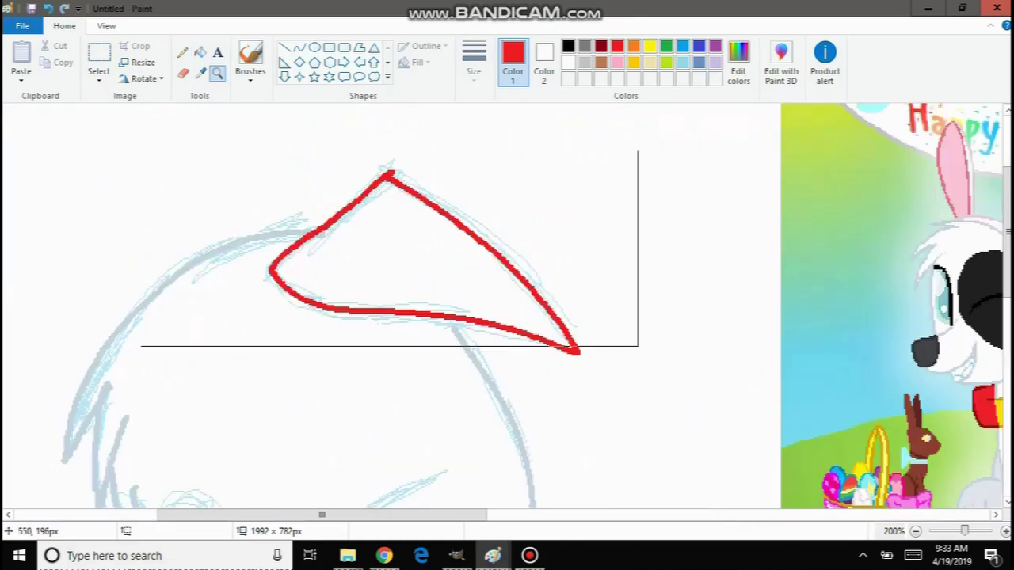
click(98, 55)
drag(544, 374, 635, 380)
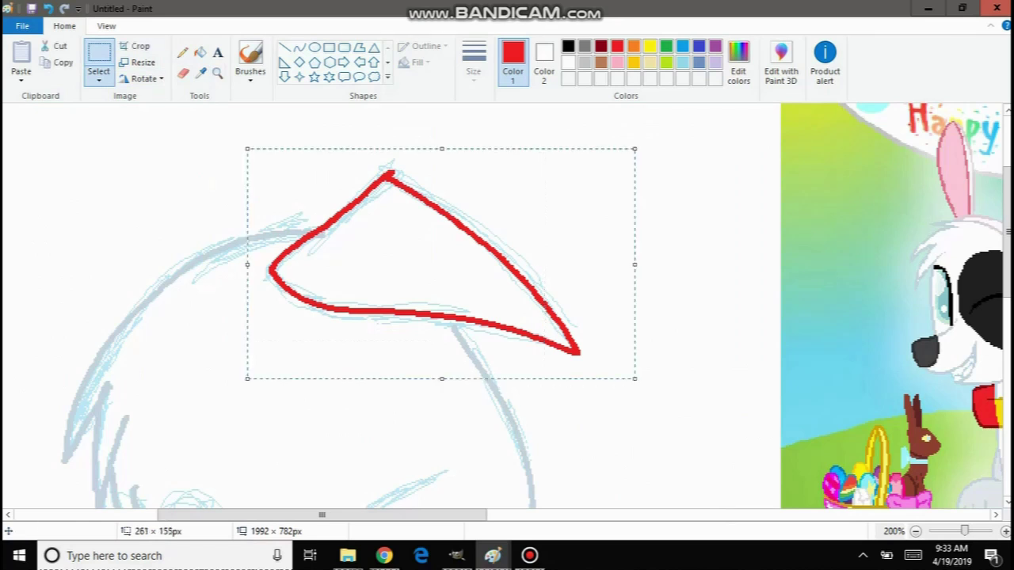
click(57, 63)
key(ctrl+z)
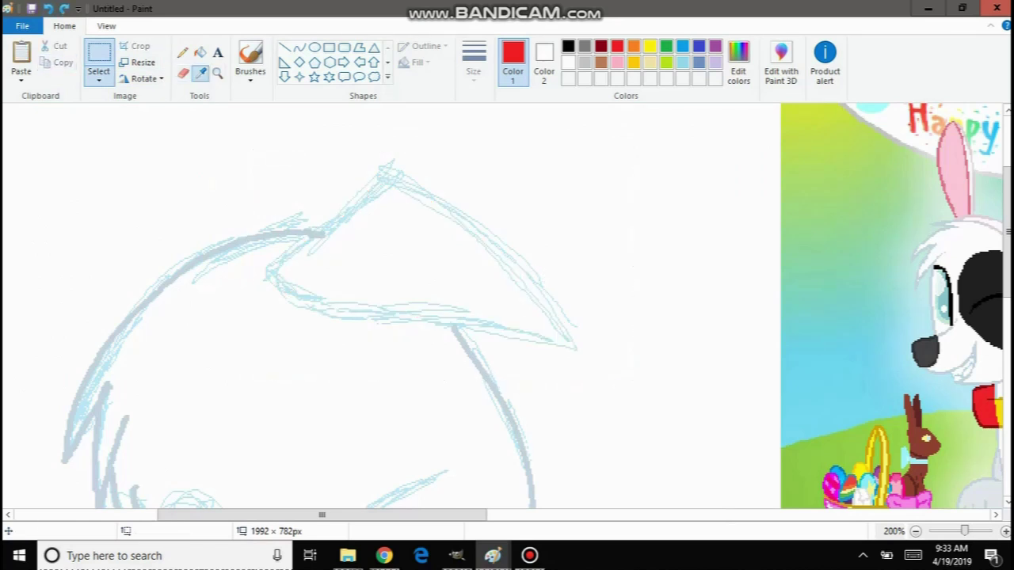
Sample the sketch's light blue as Color 2, paste the copied ear and place it in the blank area beside the Easter picture.
click(182, 52)
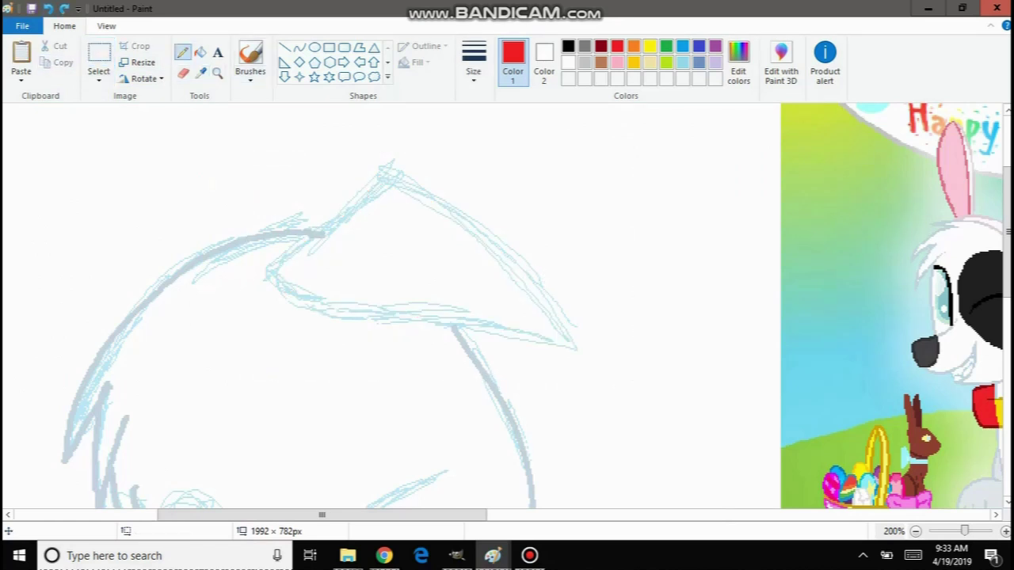
click(200, 73)
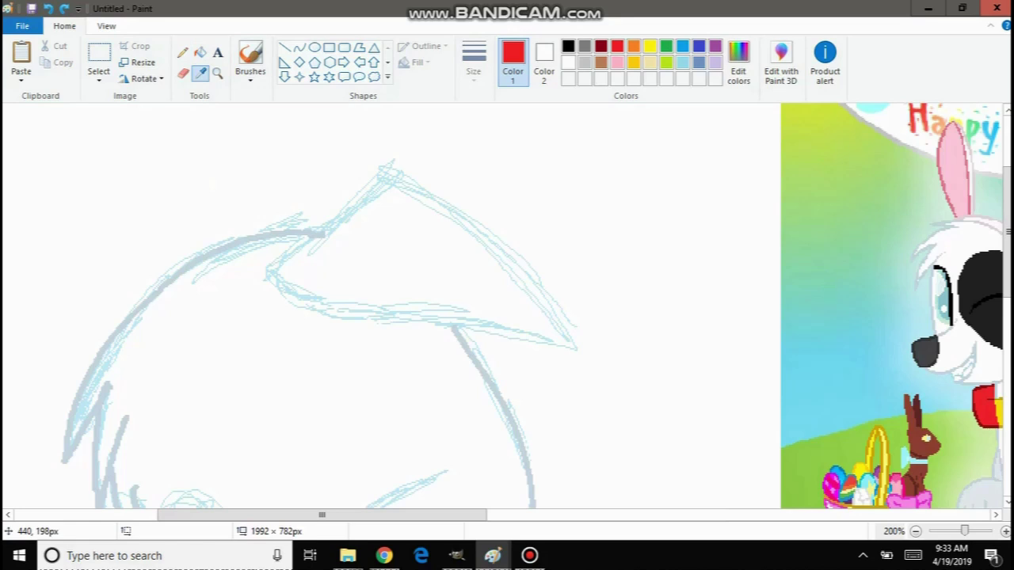
right_click(224, 239)
click(218, 74)
right_click(270, 200)
right_click(270, 199)
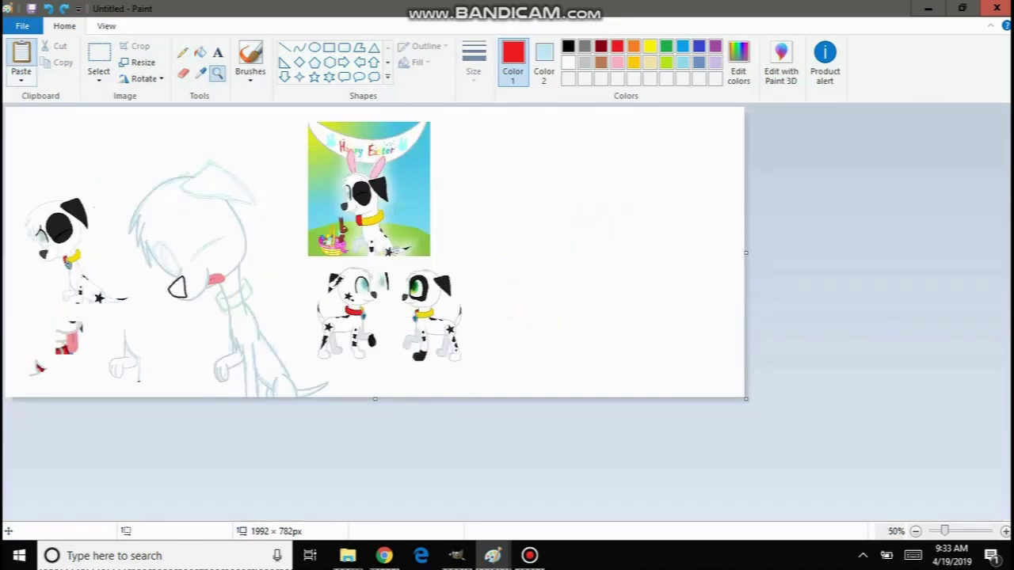
click(21, 57)
drag(38, 154, 507, 228)
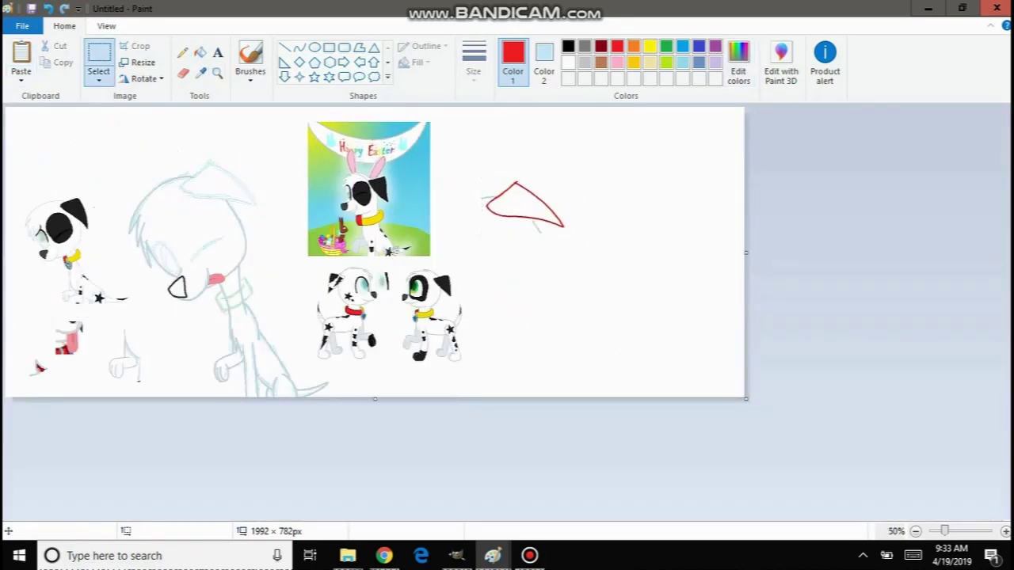
Reset Color 2 to white and erase the grey head-line remnants around the pasted ear, sampling their grey as Color 1.
click(544, 62)
click(568, 63)
click(513, 63)
click(218, 74)
click(571, 279)
click(570, 252)
click(553, 219)
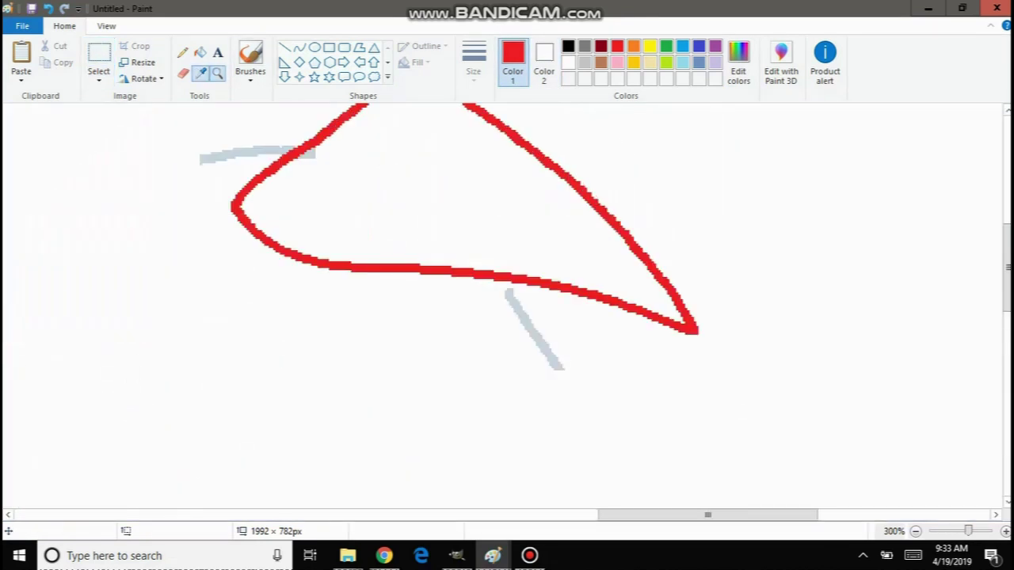
click(200, 73)
click(210, 157)
click(183, 73)
mouse_move(222, 156)
mouse_down()
mouse_move(333, 148)
mouse_move(201, 171)
mouse_up()
mouse_move(507, 290)
mouse_down()
mouse_move(534, 357)
mouse_move(527, 328)
mouse_up()
scroll(526, 304, up, 2)
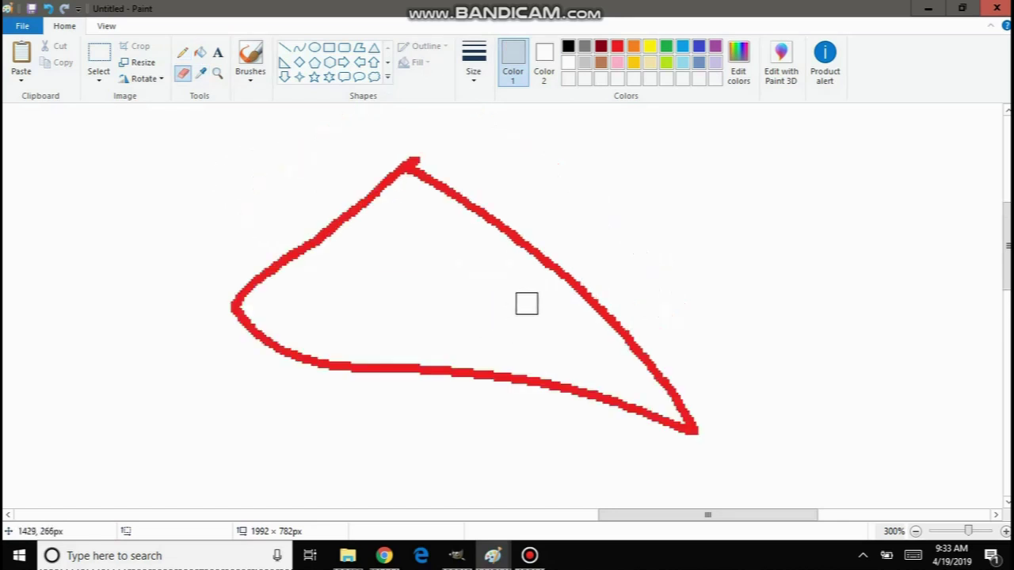
Select and copy the cleaned red ear using a 297 × 163 px rectangular selection.
click(98, 57)
drag(136, 129, 668, 430)
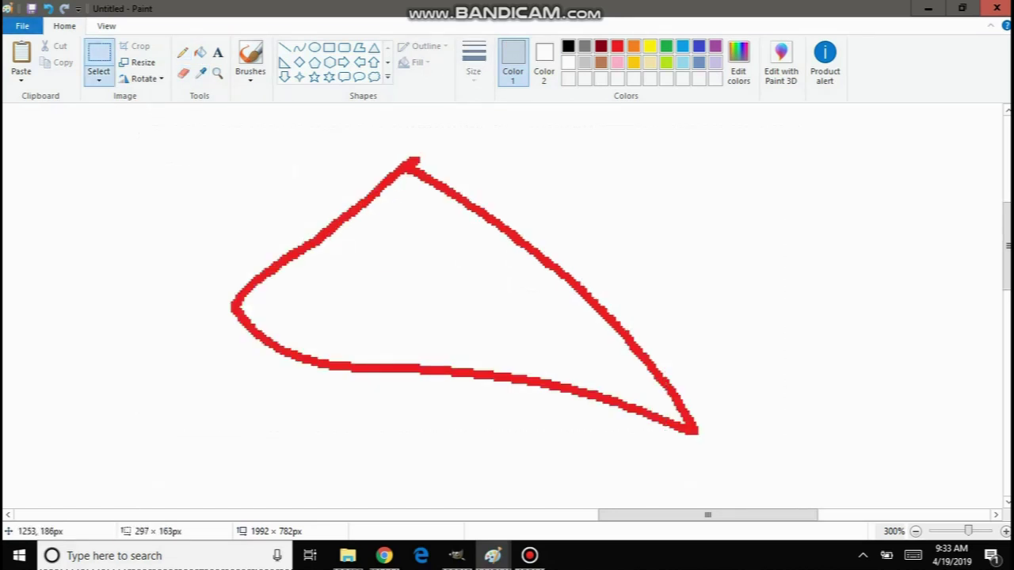
drag(137, 124, 135, 124)
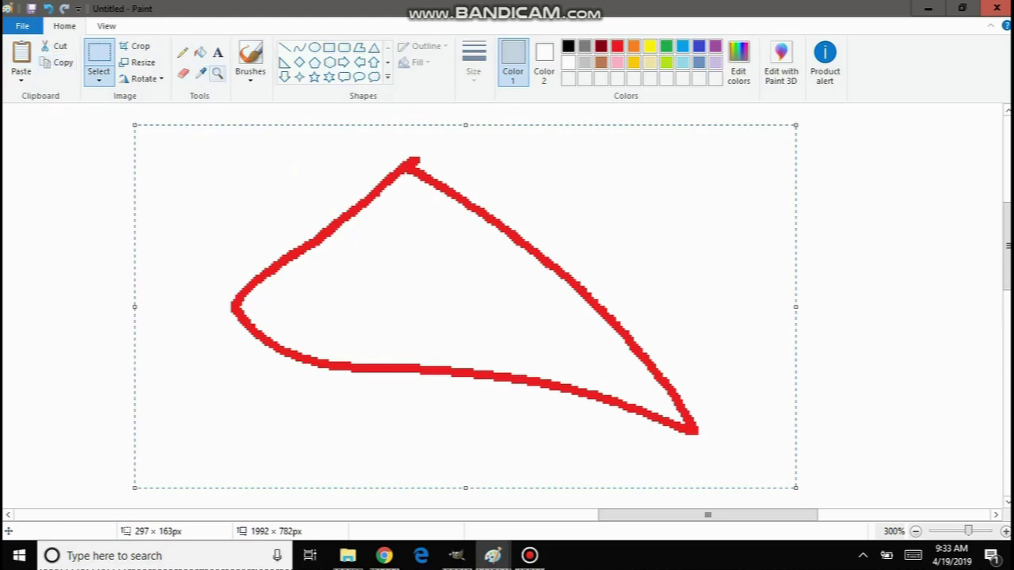
Paste the cleaned red ear and position it over the ear sketch on the puppy's head.
click(217, 73)
right_click(486, 165)
right_click(485, 165)
right_click(485, 165)
click(106, 216)
click(618, 279)
click(150, 301)
click(293, 277)
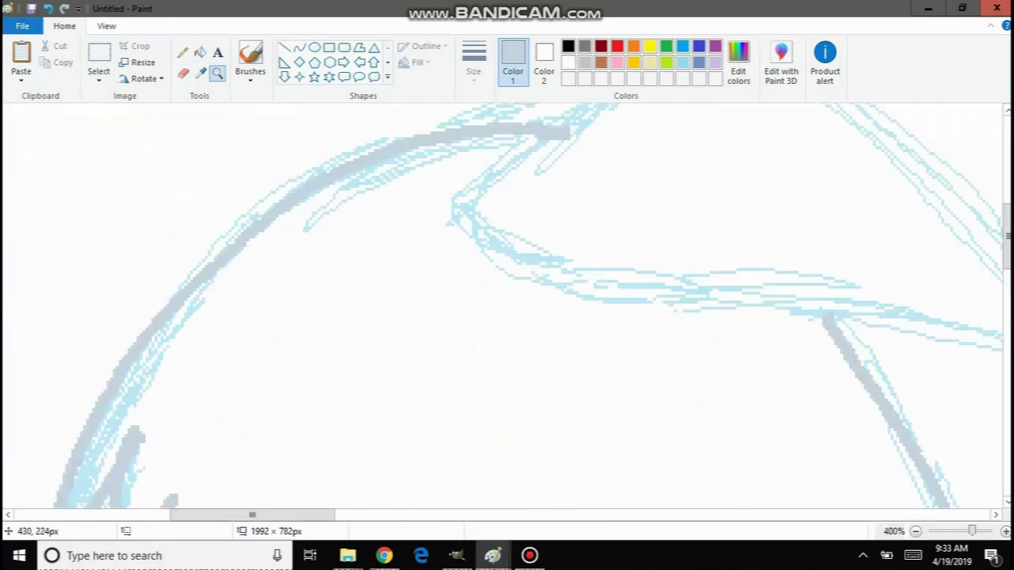
scroll(368, 240, up, 2)
right_click(337, 178)
click(21, 59)
drag(269, 256, 418, 295)
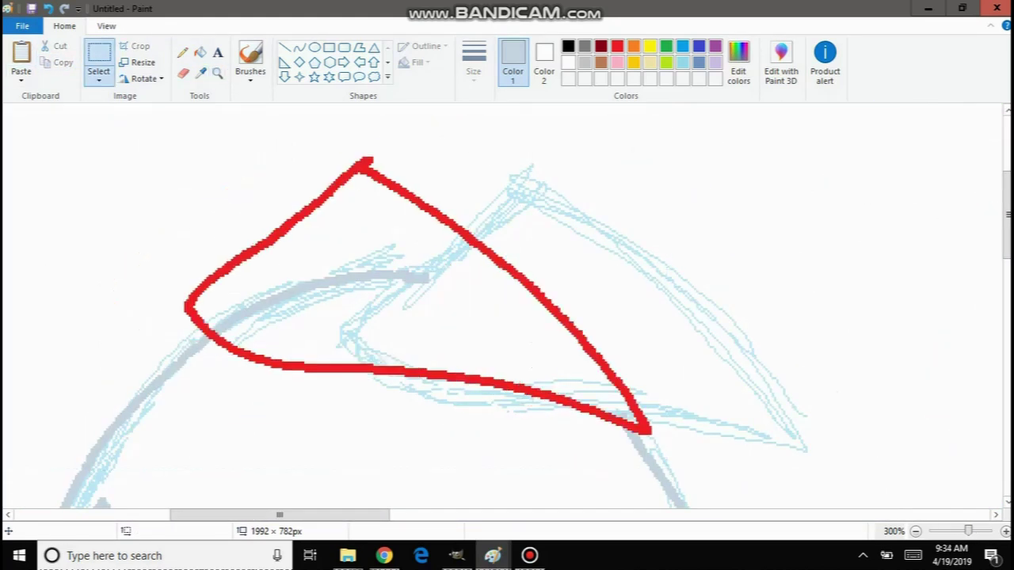
mouse_move(258, 237)
mouse_down()
mouse_move(418, 249)
mouse_move(424, 266)
mouse_move(418, 253)
mouse_up()
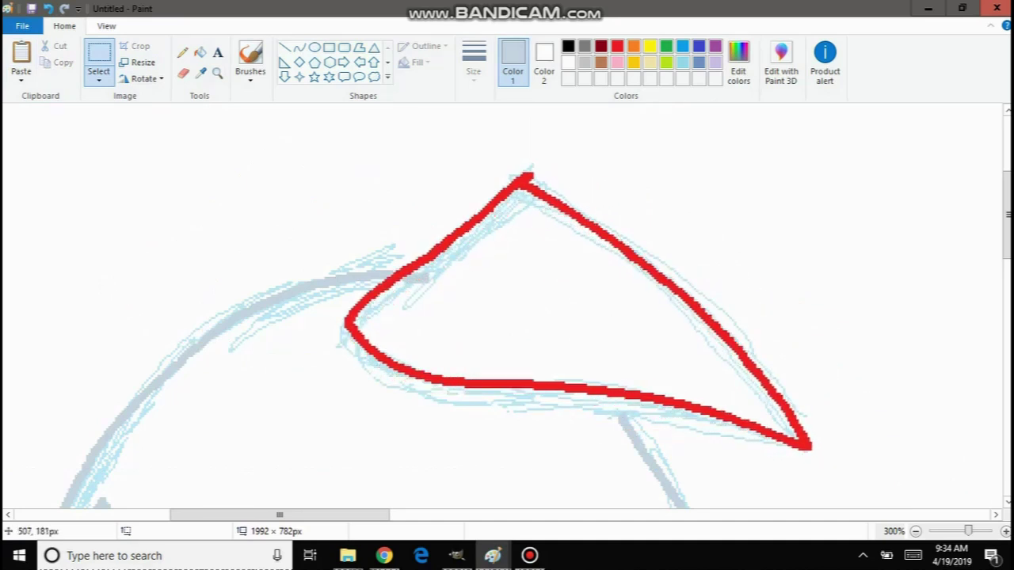
Stretch the pasted ear to 299 × 175 px to fit the sketch.
scroll(507, 309, down, 3)
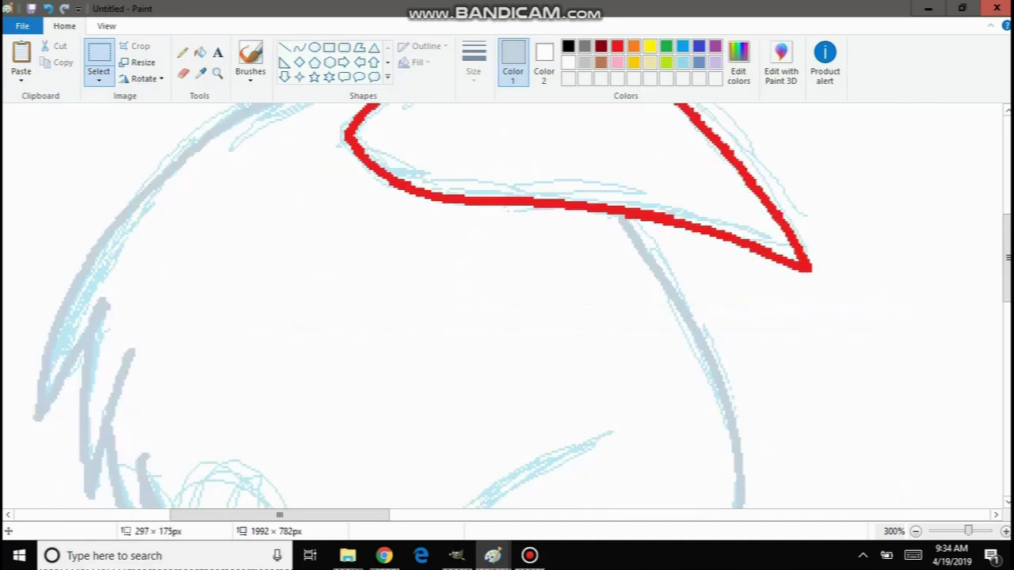
scroll(507, 309, up, 2)
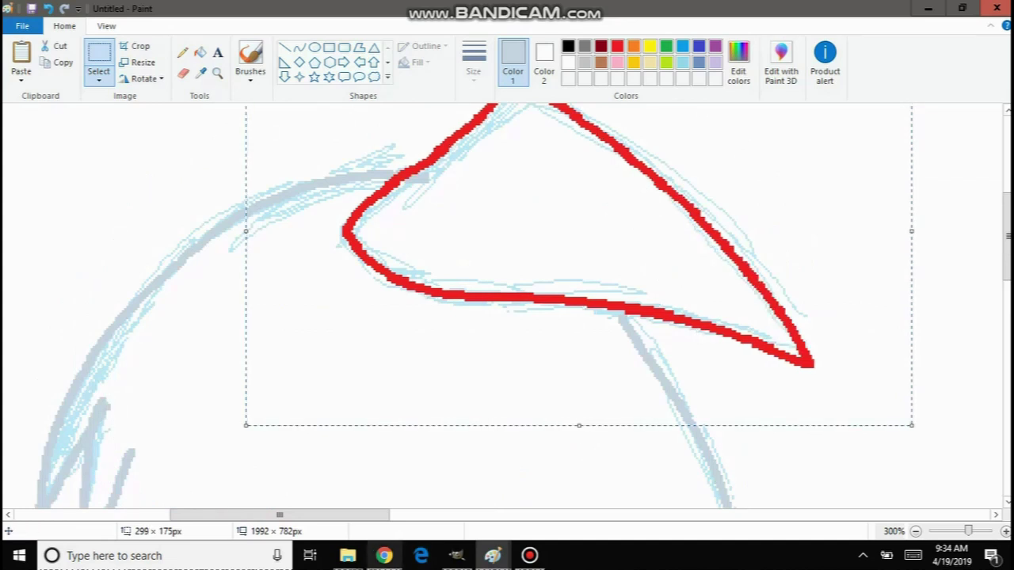
Search YouTube in Chrome for "andi mack opening", play Sabrina Carpenter's "Tomorrow Starts Today" video and return to Paint.
click(384, 555)
click(671, 72)
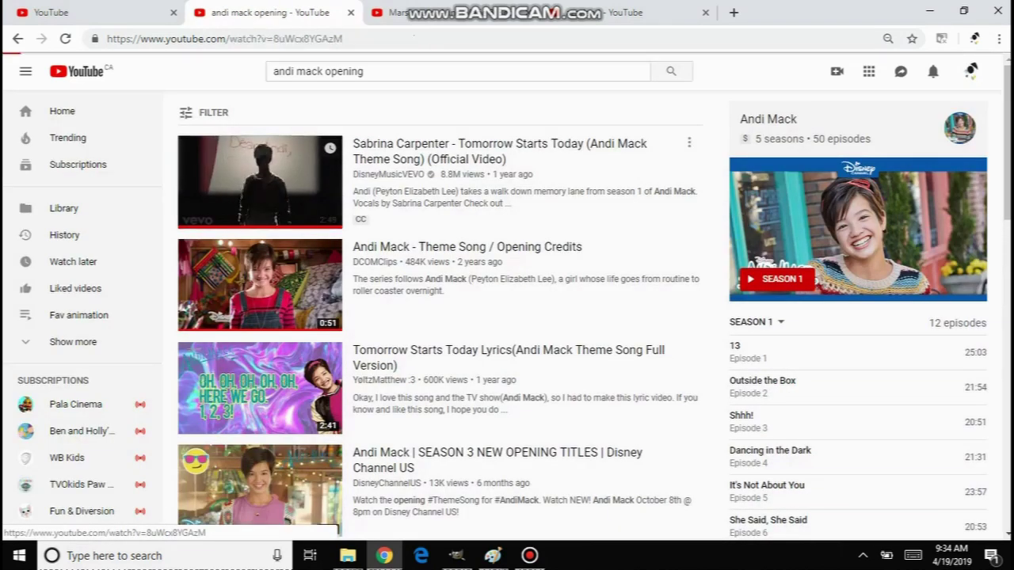
click(261, 182)
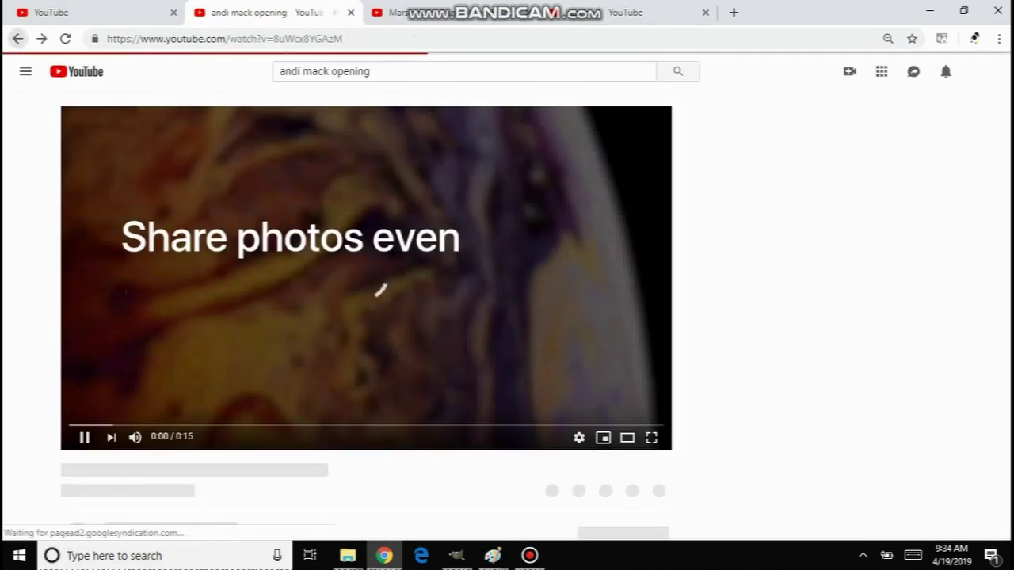
click(17, 38)
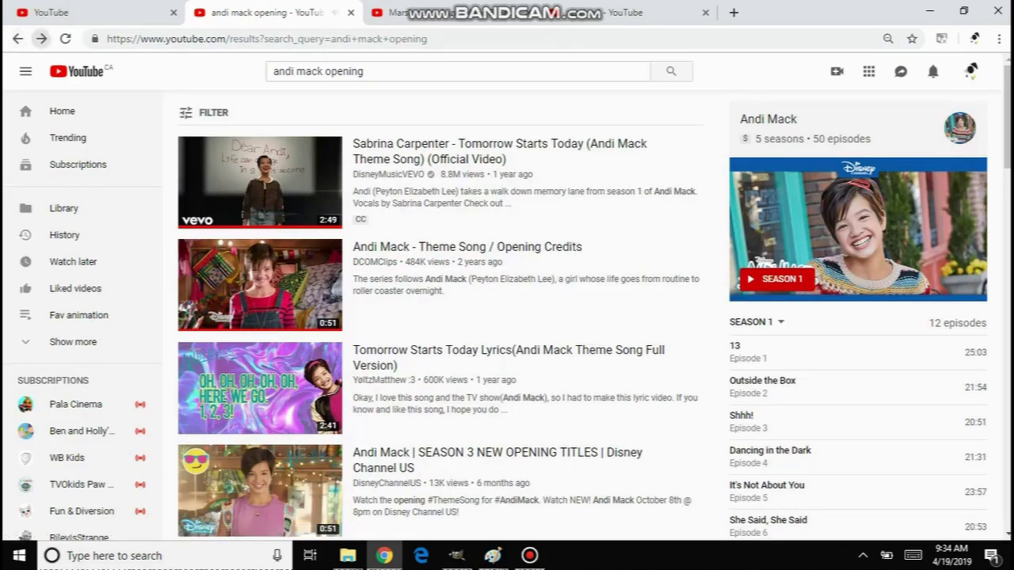
click(41, 38)
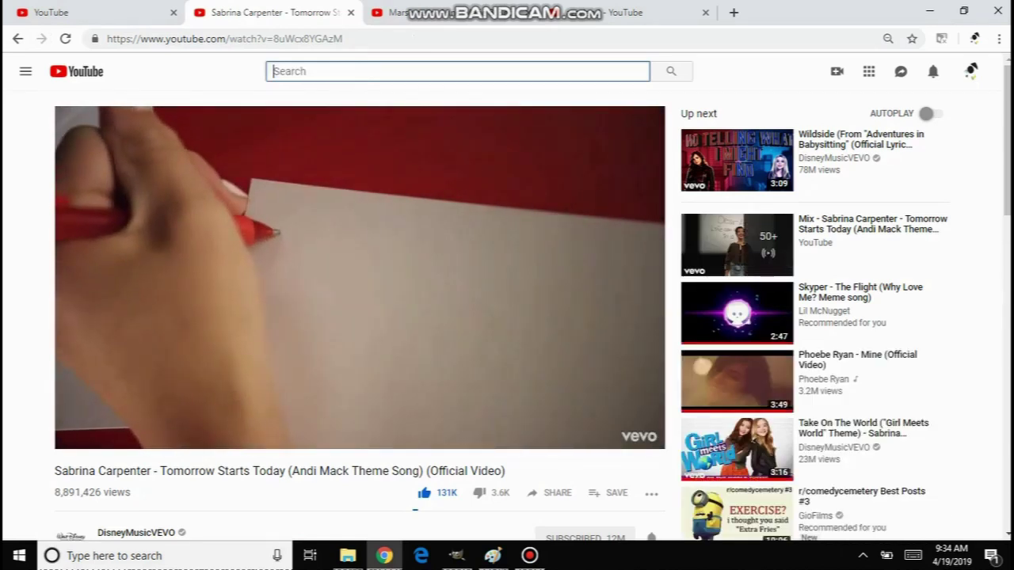
mouse_move(492, 555)
click(652, 493)
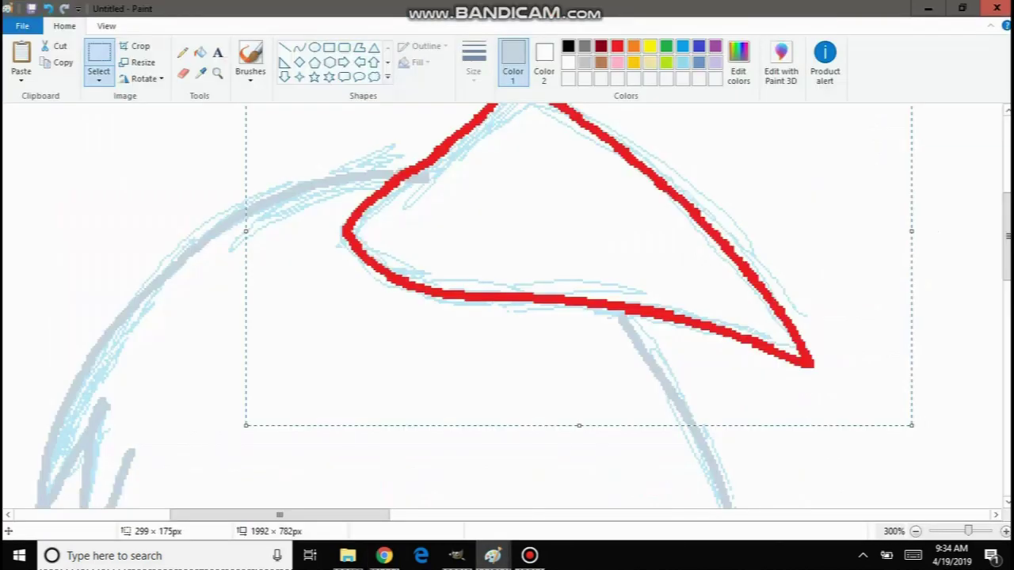
Deselect the stretched red ear to fix it in place over the sketch.
scroll(507, 306, up, 1)
scroll(507, 306, down, 1)
click(61, 273)
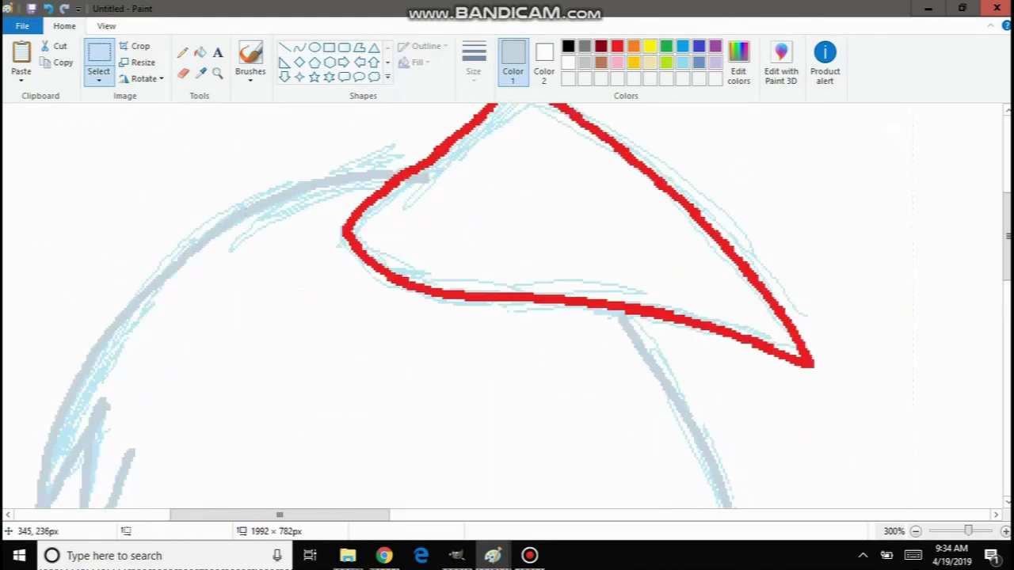
Trace a closed blue pencil outline over the red ear, extending its front corner and rear tip slightly beyond the red line.
click(217, 74)
right_click(317, 198)
click(316, 200)
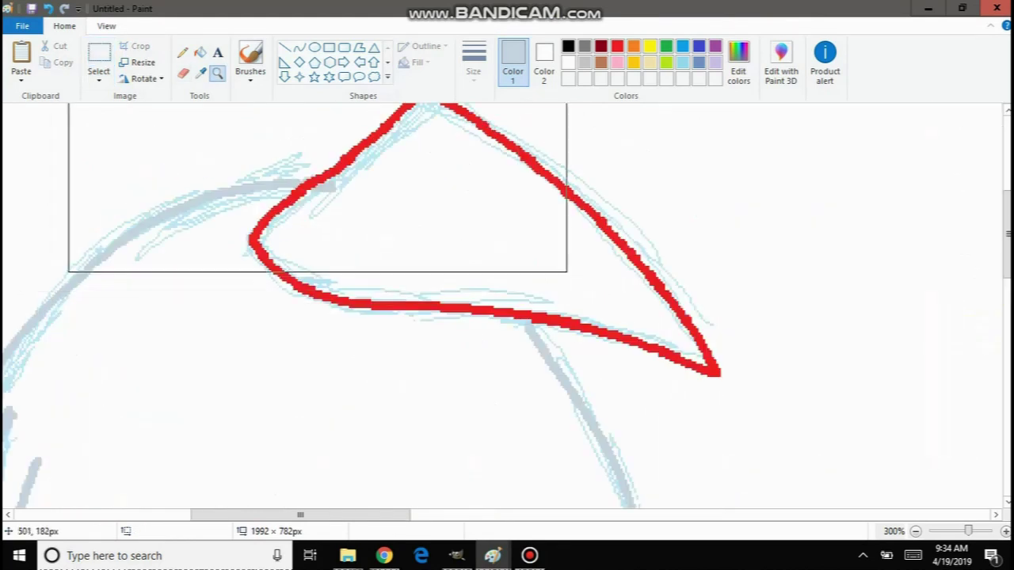
click(317, 174)
right_click(332, 159)
click(182, 52)
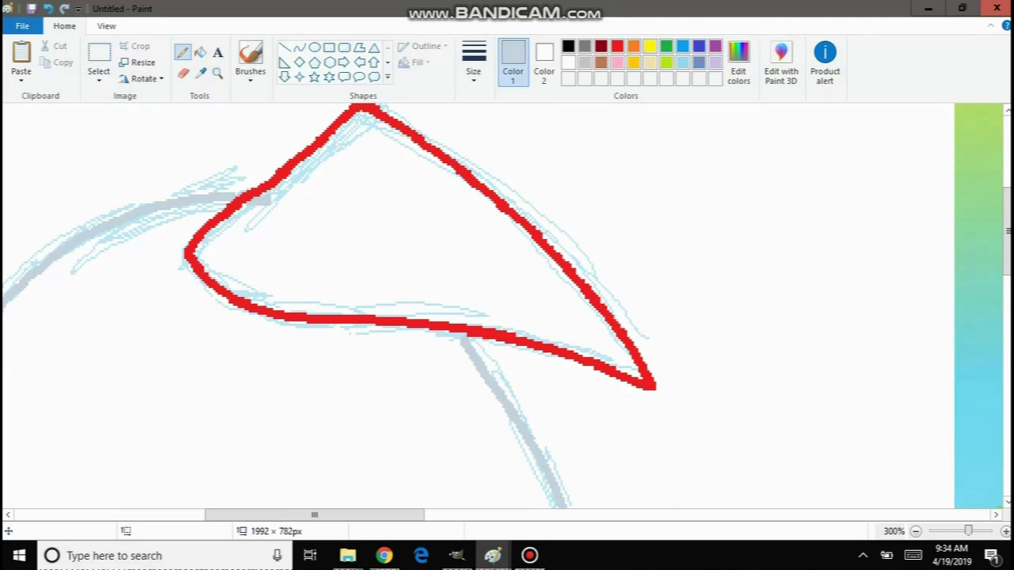
scroll(506, 306, up, 3)
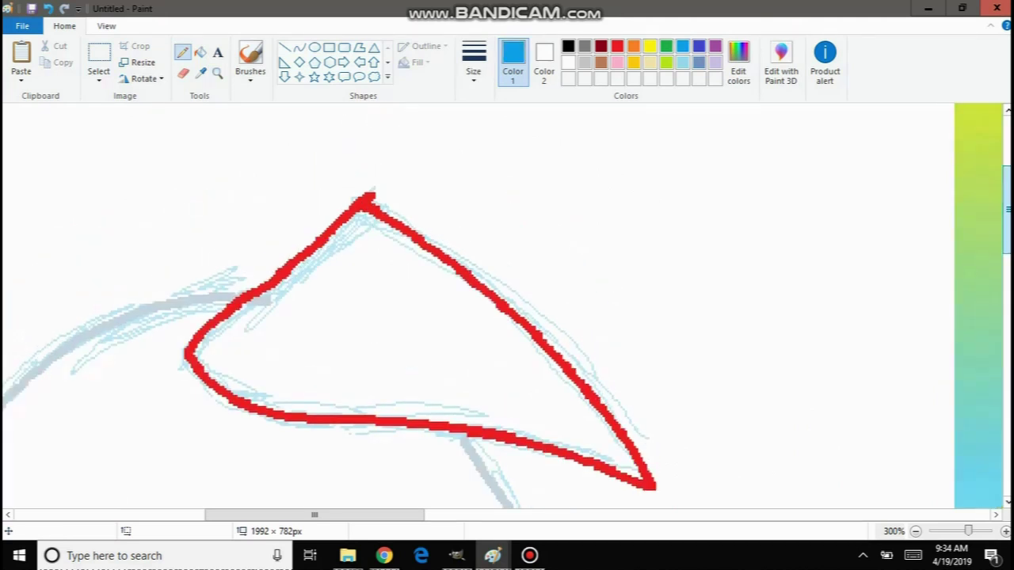
mouse_move(370, 198)
mouse_down()
mouse_move(198, 337)
mouse_move(180, 365)
mouse_move(190, 380)
mouse_move(277, 418)
mouse_move(517, 447)
mouse_up()
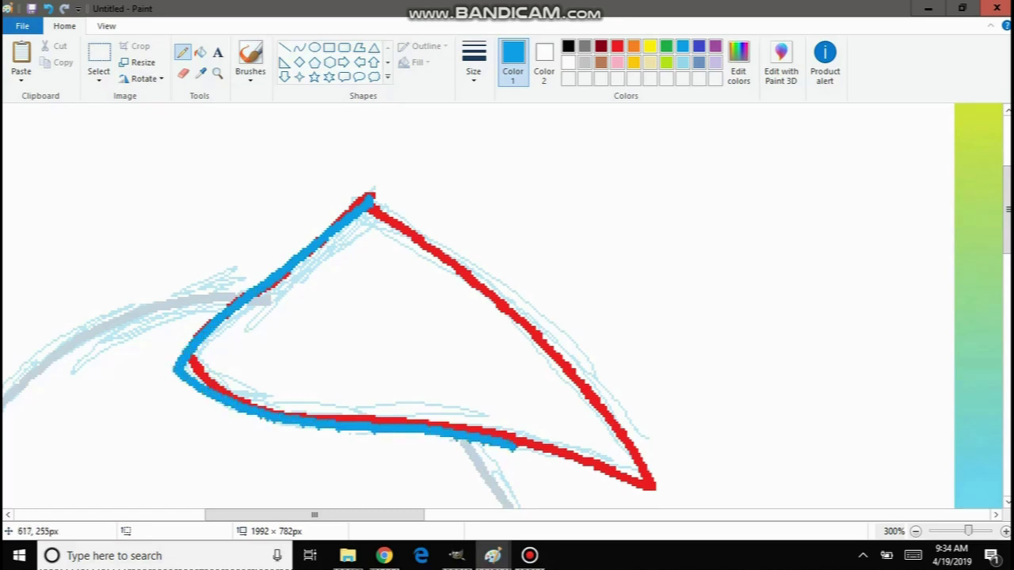
drag(640, 470, 586, 395)
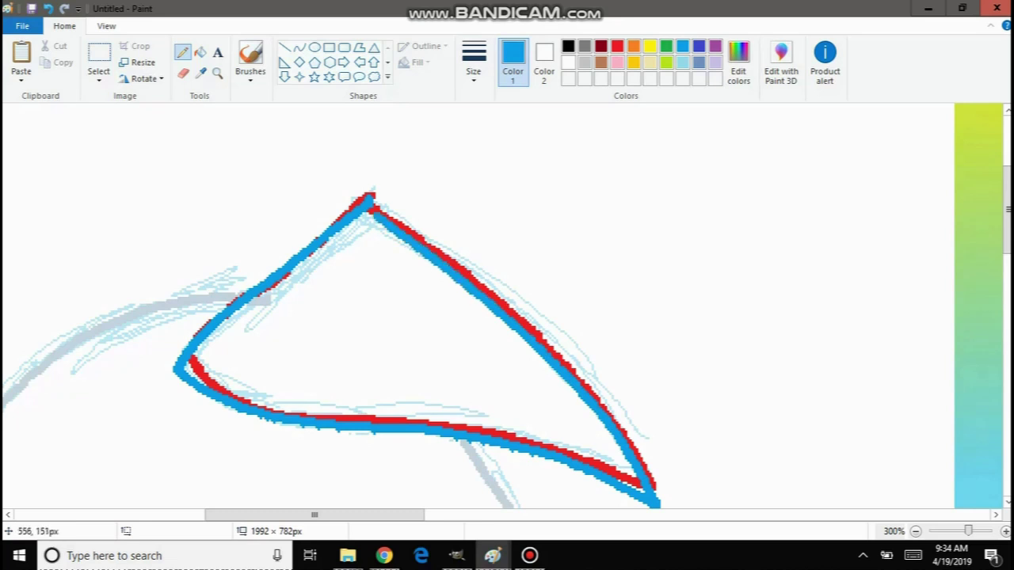
scroll(475, 309, down, 2)
scroll(475, 308, up, 2)
scroll(475, 309, down, 1)
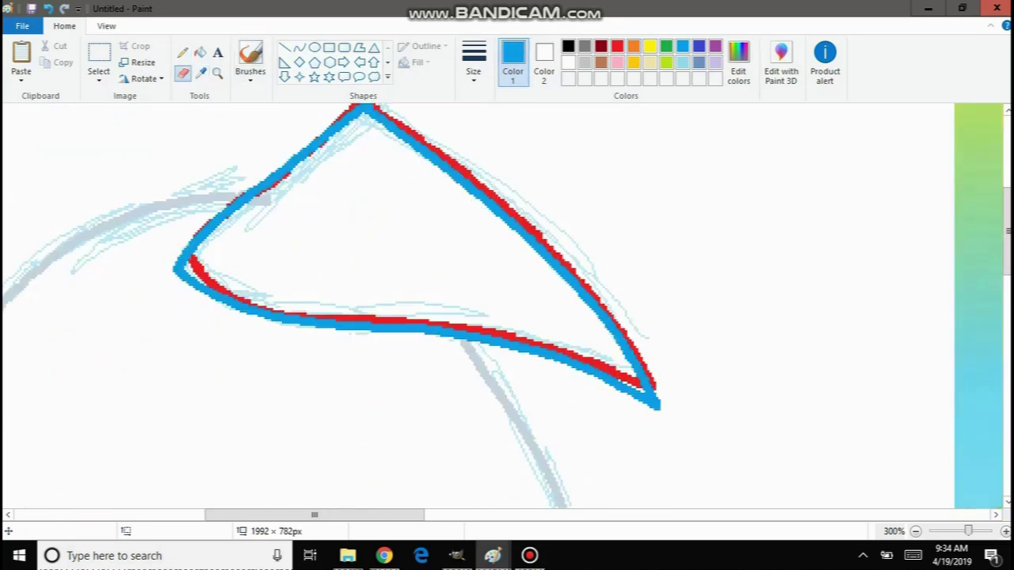
Erase only the red ear lines with an enlarged colour-replacing eraser, keeping the blue ear outline.
click(617, 46)
mouse_move(646, 374)
mouse_down()
mouse_move(557, 409)
mouse_move(629, 355)
mouse_up()
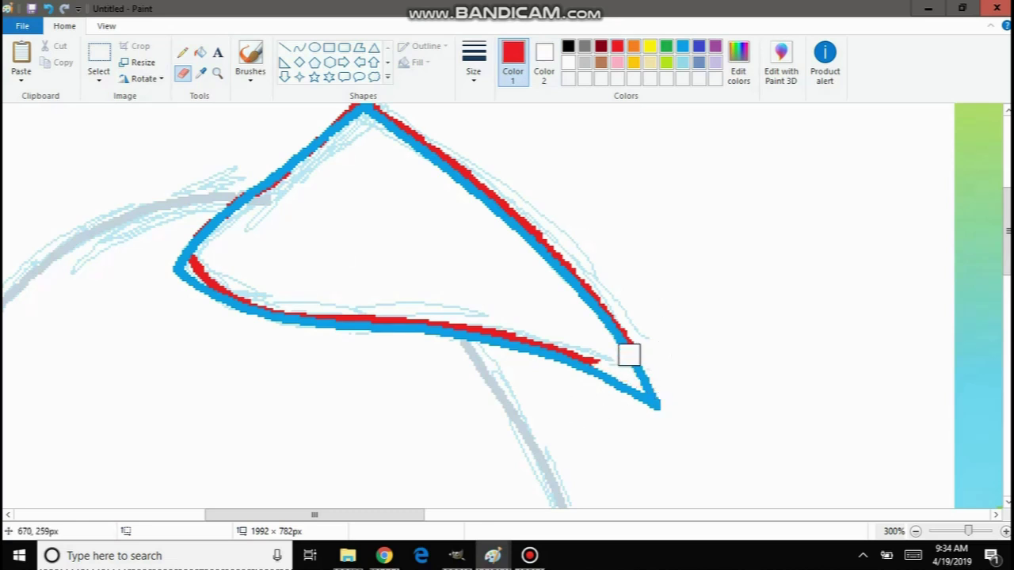
key(ctrl+KP_Add)
key(ctrl+KP_Add)
key(ctrl+KP_Add)
key(ctrl+KP_Add)
key(ctrl+KP_Add)
key(ctrl+KP_Add)
key(ctrl+KP_Add)
key(ctrl+KP_Add)
key(ctrl+KP_Add)
key(ctrl+KP_Add)
key(ctrl+KP_Add)
key(ctrl+KP_Add)
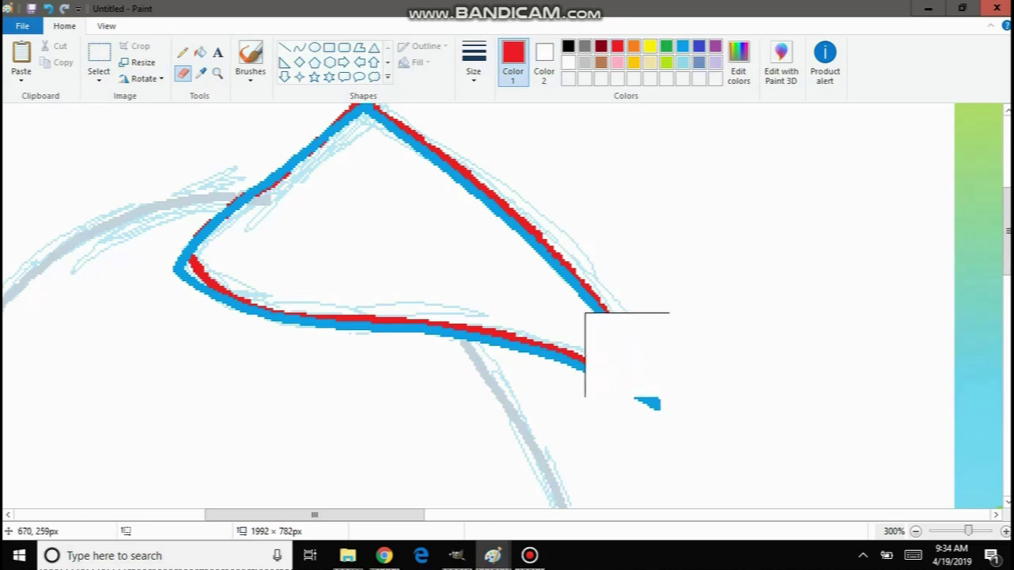
mouse_move(627, 355)
mouse_down()
mouse_move(366, 267)
mouse_move(341, 143)
mouse_up()
scroll(569, 287, down, 1)
scroll(569, 287, up, 1)
scroll(684, 317, down, 1)
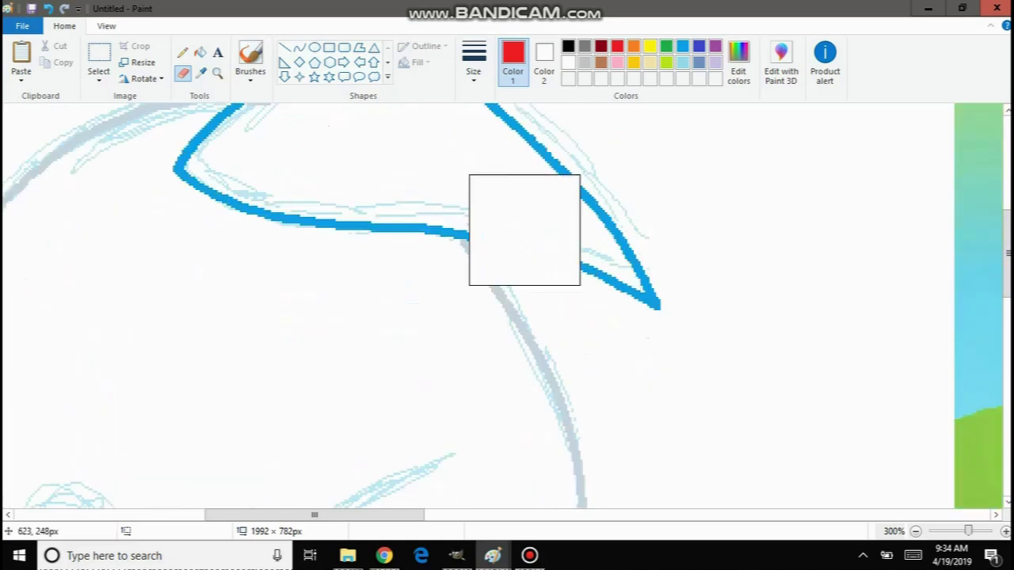
scroll(523, 230, up, 2)
Sample the grey-blue of the head outline beside the ear and change the pencil's line thickness.
click(217, 73)
right_click(164, 220)
right_click(161, 224)
right_click(159, 228)
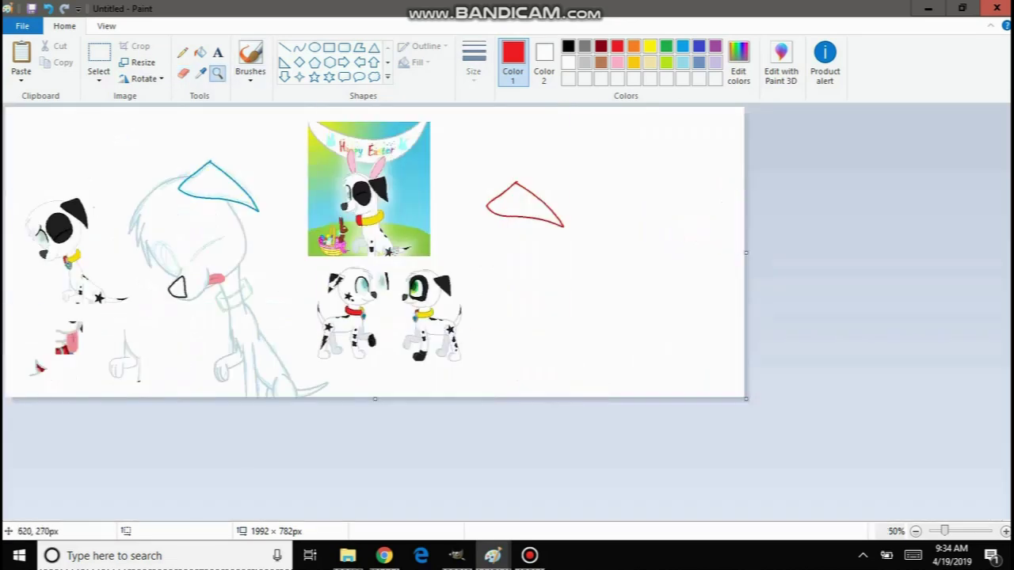
click(320, 241)
click(314, 234)
click(308, 222)
click(480, 263)
click(456, 271)
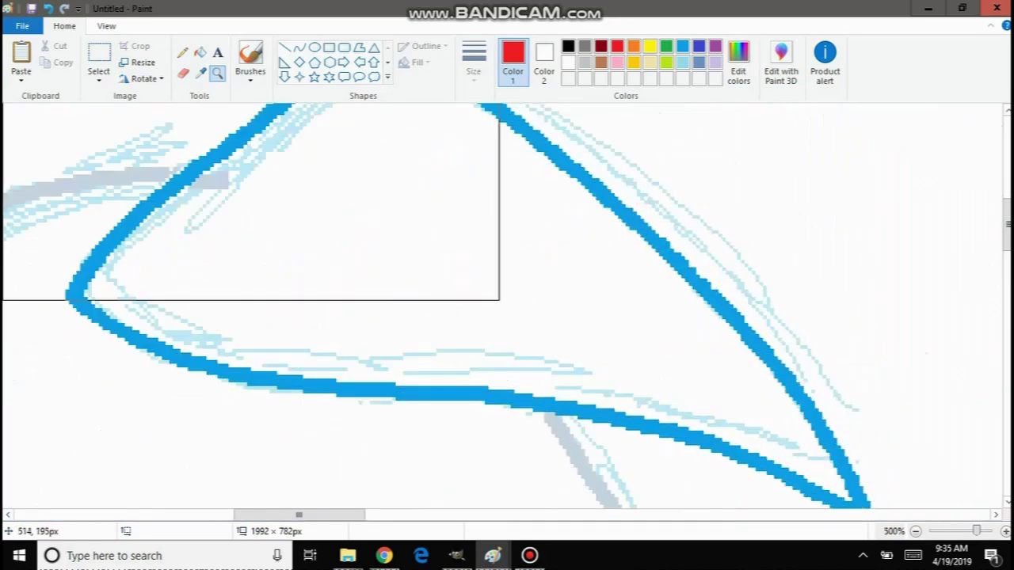
click(253, 196)
click(250, 170)
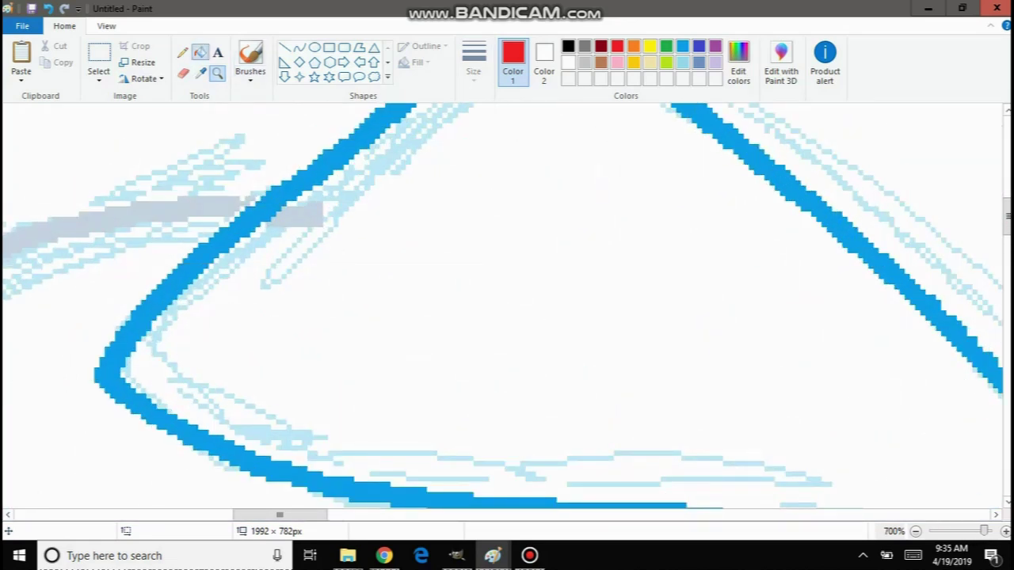
click(200, 72)
click(238, 214)
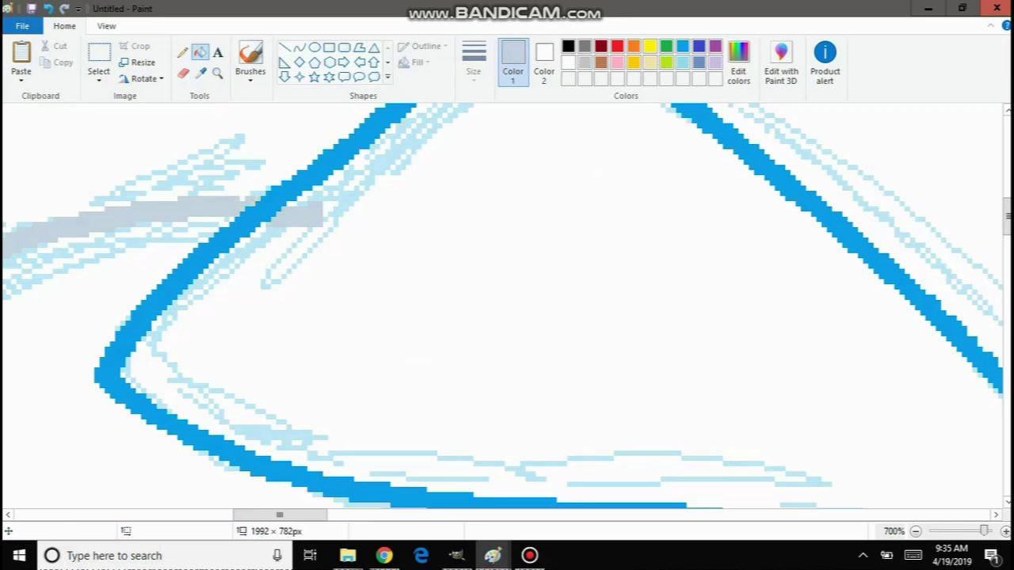
click(473, 64)
click(438, 193)
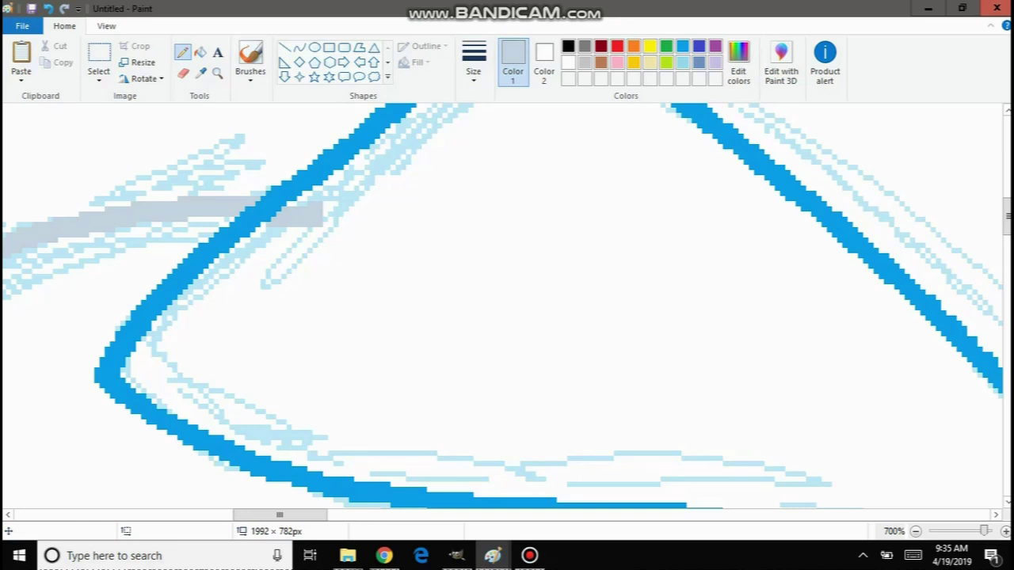
click(473, 64)
click(438, 192)
Draw a black curve along the upper edge of the sketched closed eyelid.
click(217, 74)
right_click(77, 179)
right_click(78, 179)
right_click(86, 197)
right_click(86, 197)
right_click(112, 243)
right_click(112, 243)
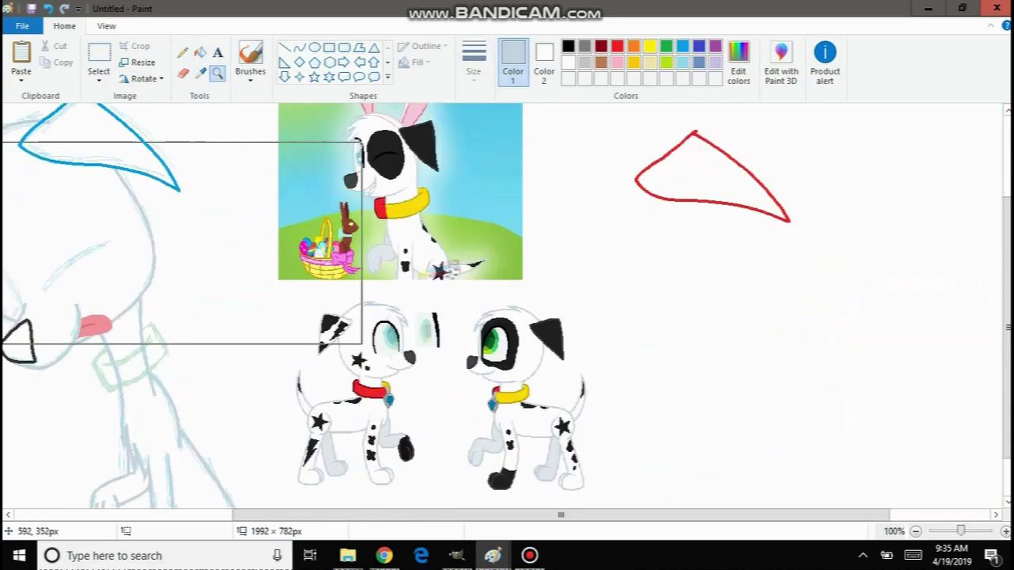
scroll(112, 243, down, 1)
scroll(290, 276, up, 3)
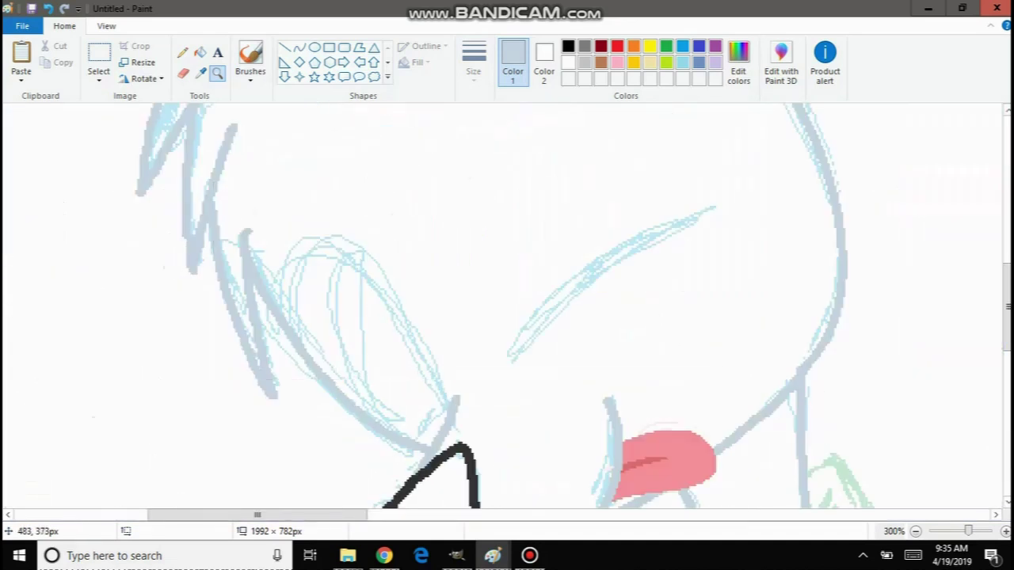
right_click(278, 206)
click(275, 197)
click(368, 220)
right_click(366, 219)
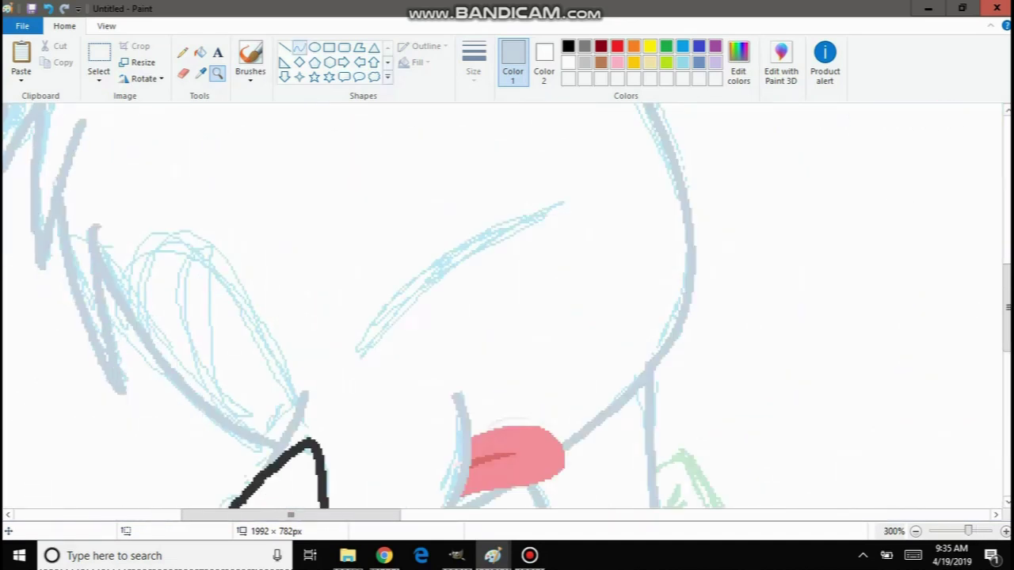
click(300, 47)
click(473, 63)
click(441, 161)
click(568, 47)
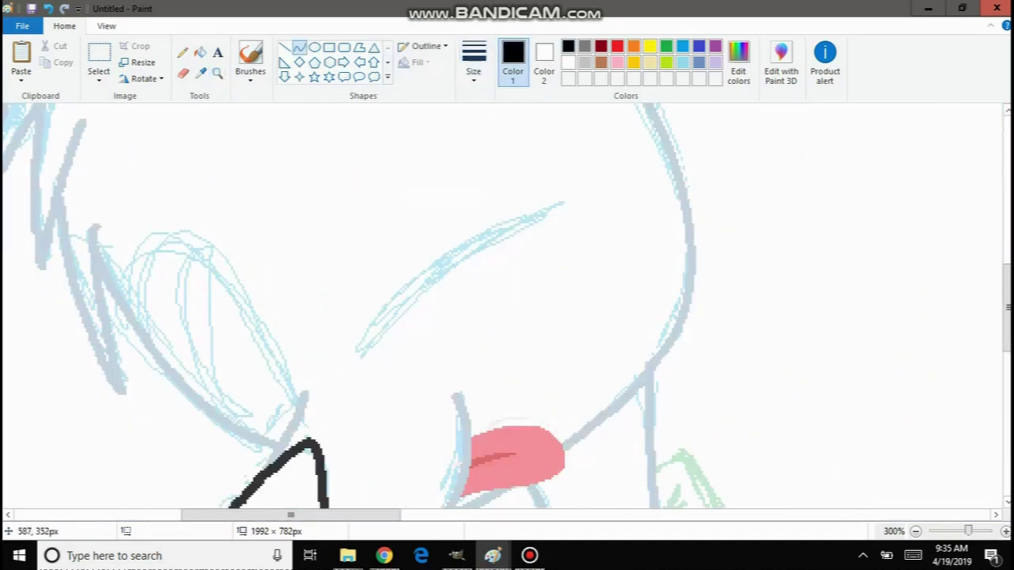
mouse_move(572, 206)
mouse_down()
mouse_move(328, 340)
mouse_move(356, 351)
mouse_up()
mouse_move(444, 294)
mouse_down()
mouse_move(431, 299)
mouse_move(511, 208)
mouse_up()
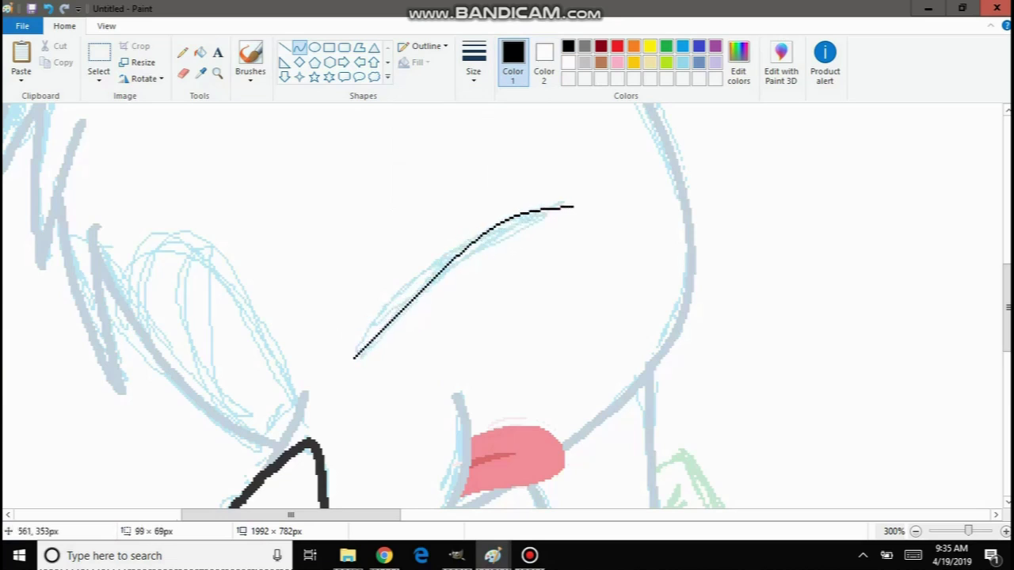
mouse_move(418, 271)
mouse_down()
mouse_move(401, 255)
mouse_move(387, 272)
mouse_move(435, 268)
mouse_up()
click(605, 241)
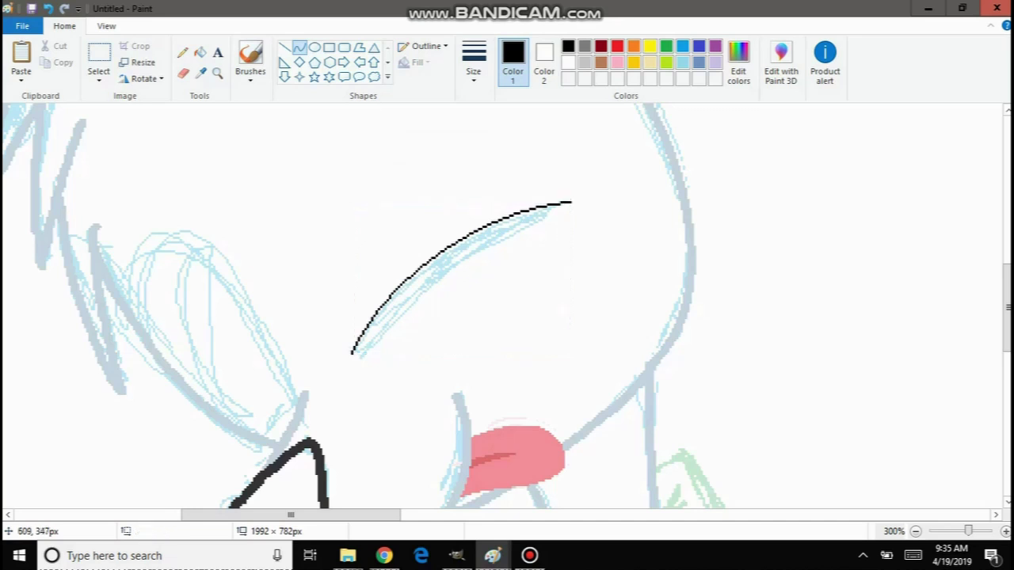
Draw a second black curve along the eyelid's lower edge, meeting the first at the outer tip.
mouse_move(570, 204)
mouse_down()
mouse_move(356, 297)
mouse_move(365, 359)
mouse_up()
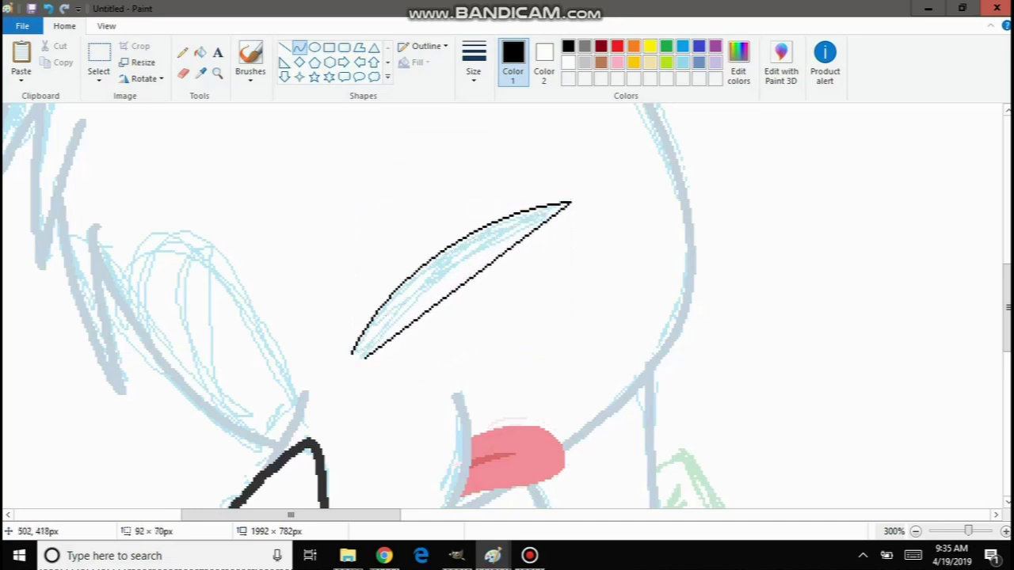
drag(454, 274, 454, 266)
drag(405, 298, 400, 291)
click(253, 292)
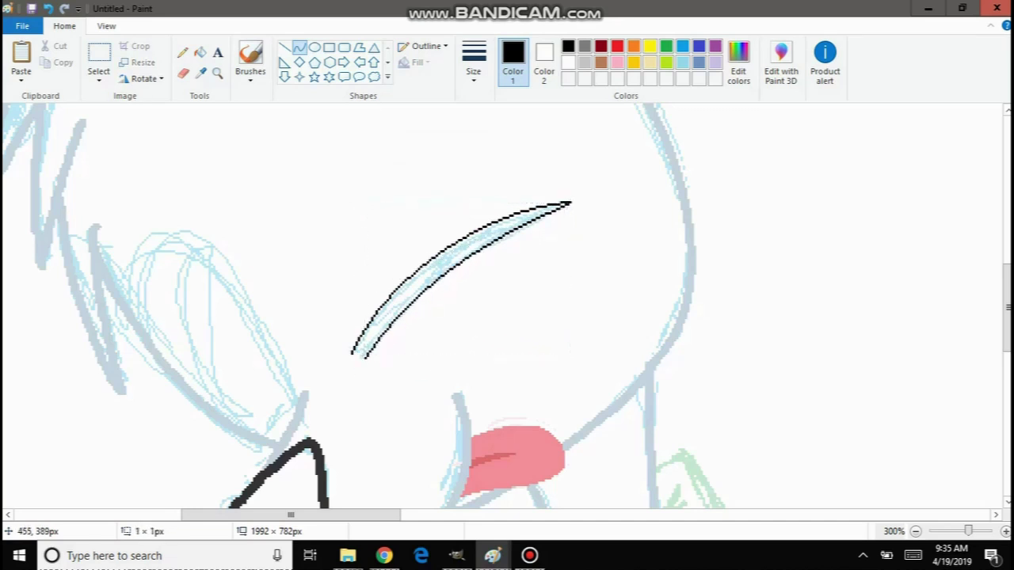
Close the open lower end of the eyelid shape with a thin, notched black pencil line.
click(217, 74)
click(351, 290)
click(350, 285)
click(313, 263)
click(290, 240)
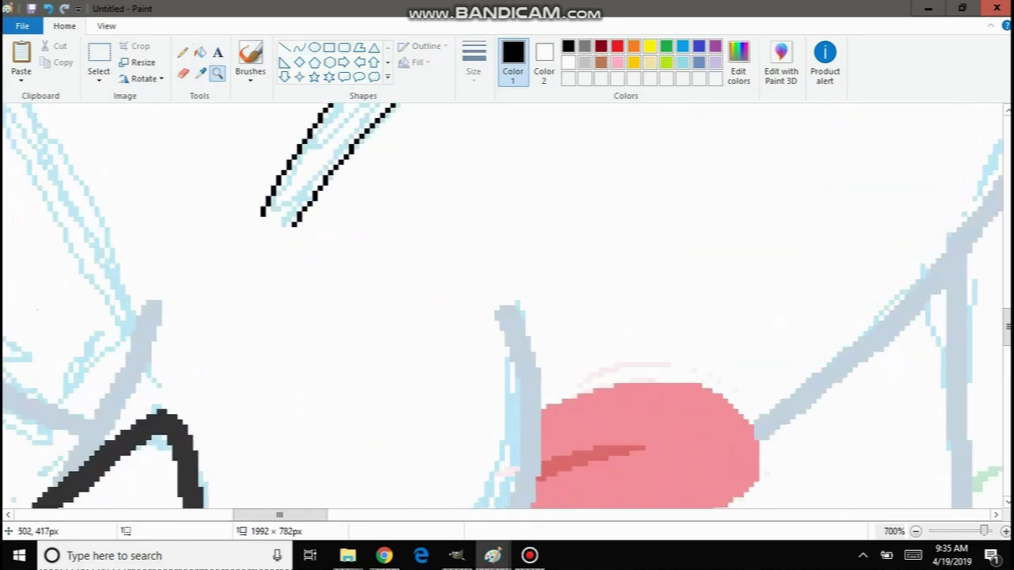
click(284, 211)
click(182, 51)
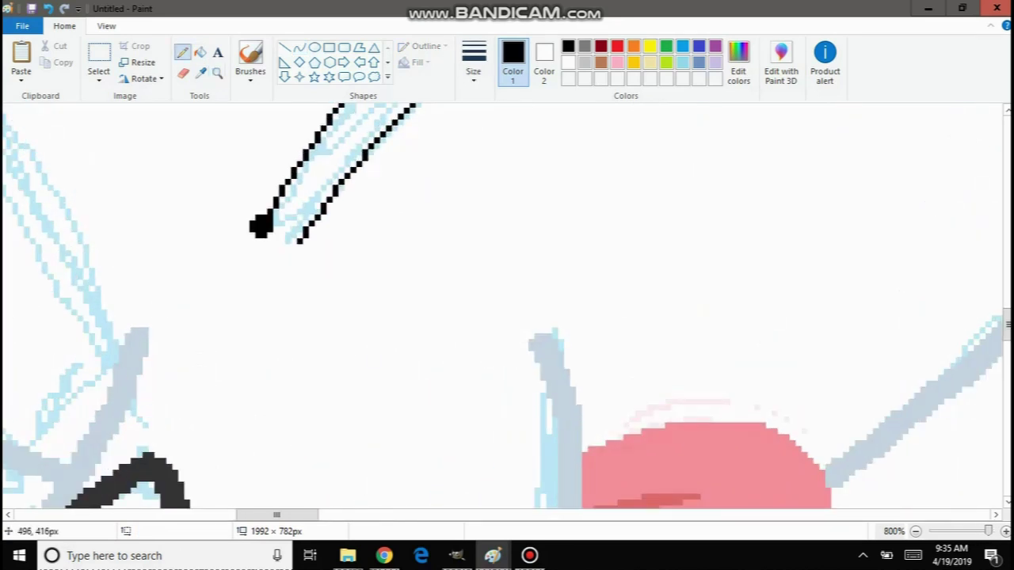
drag(261, 226, 285, 208)
click(474, 64)
click(442, 116)
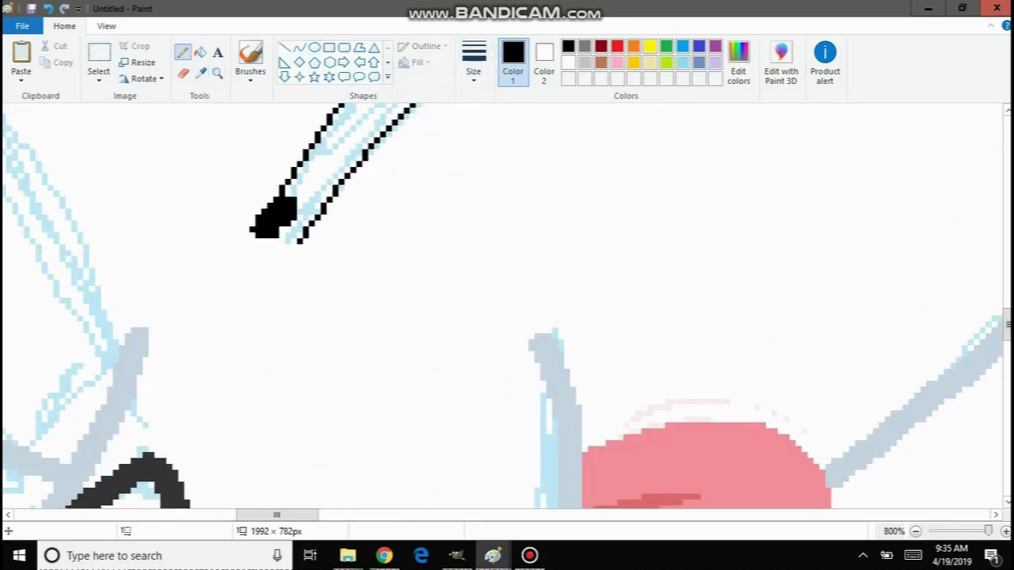
key(ctrl+z)
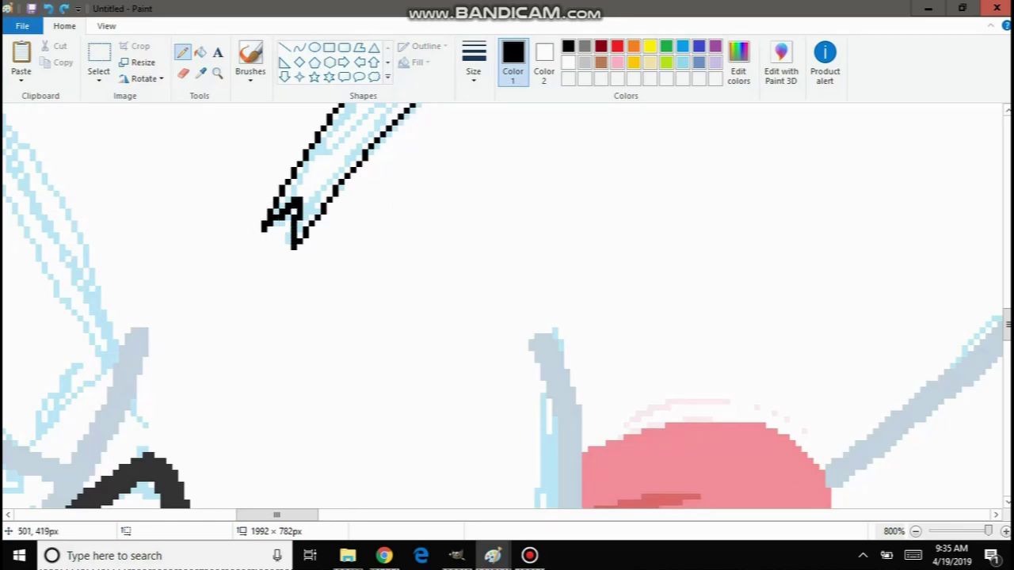
Sample the light blue sketch colour and erase only those sketch lines in and around the black eyelid outline.
scroll(507, 305, up, 5)
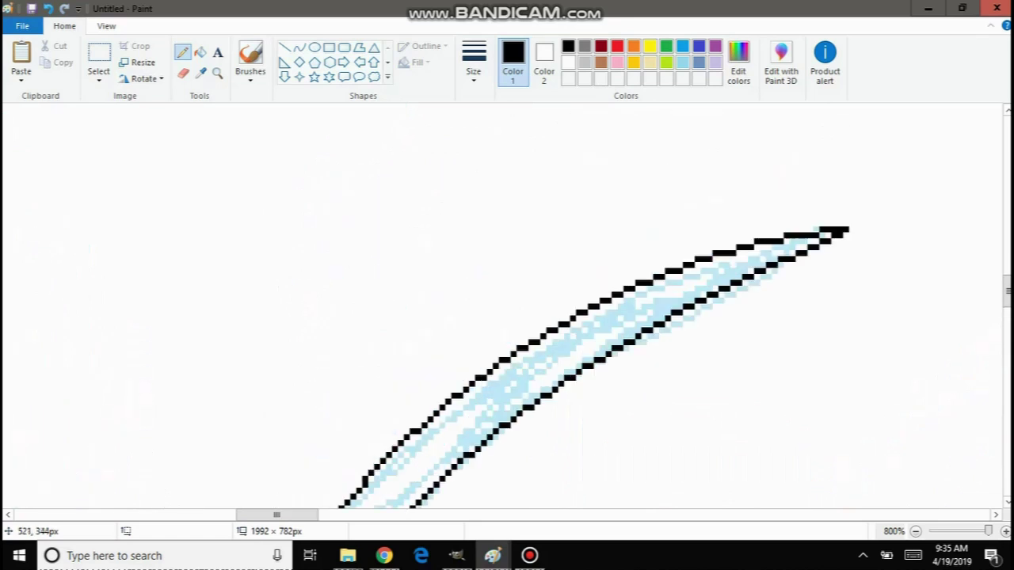
click(200, 73)
click(702, 275)
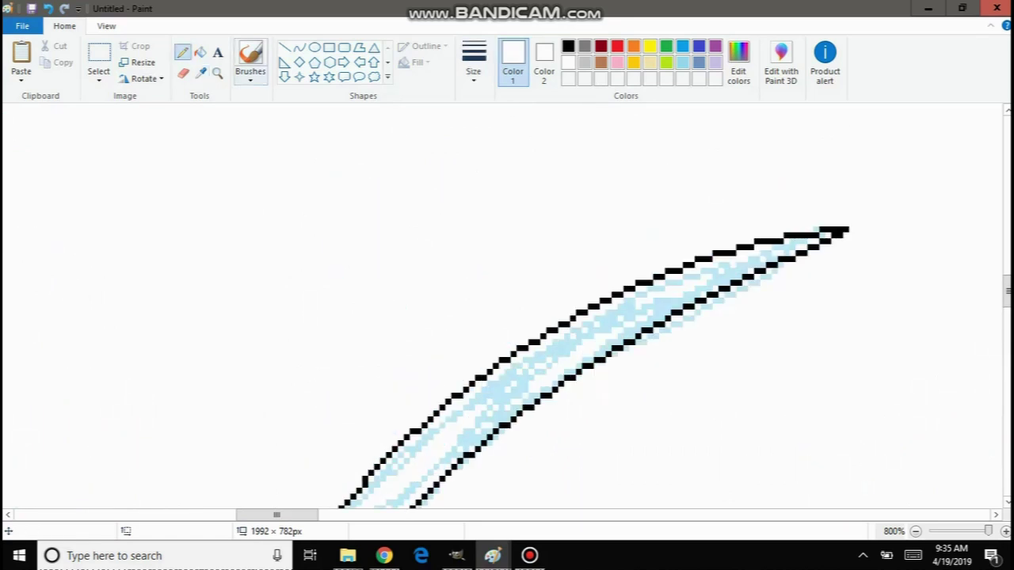
click(200, 73)
click(661, 309)
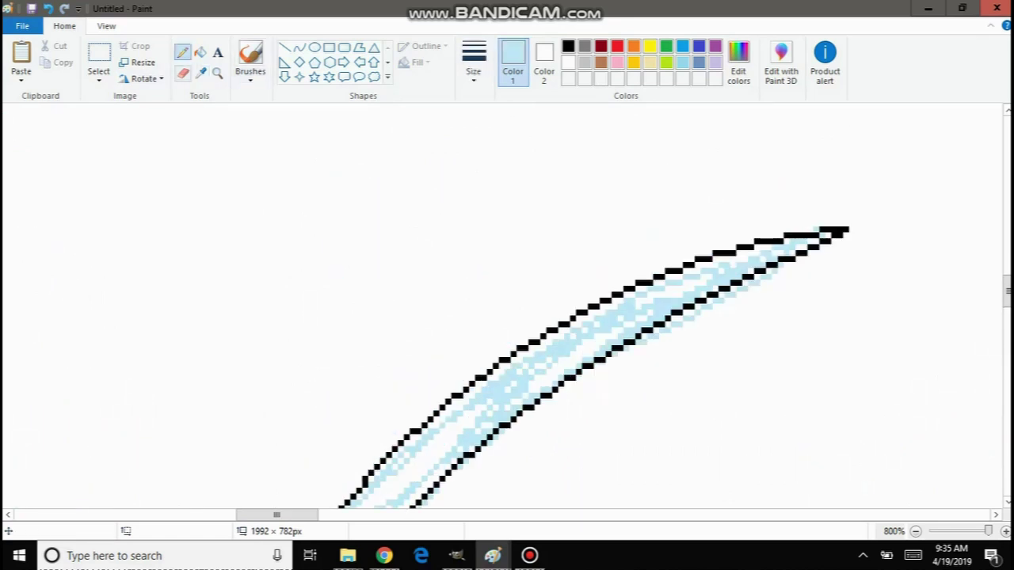
click(183, 72)
drag(803, 249, 593, 322)
scroll(507, 303, down, 3)
drag(504, 303, 392, 328)
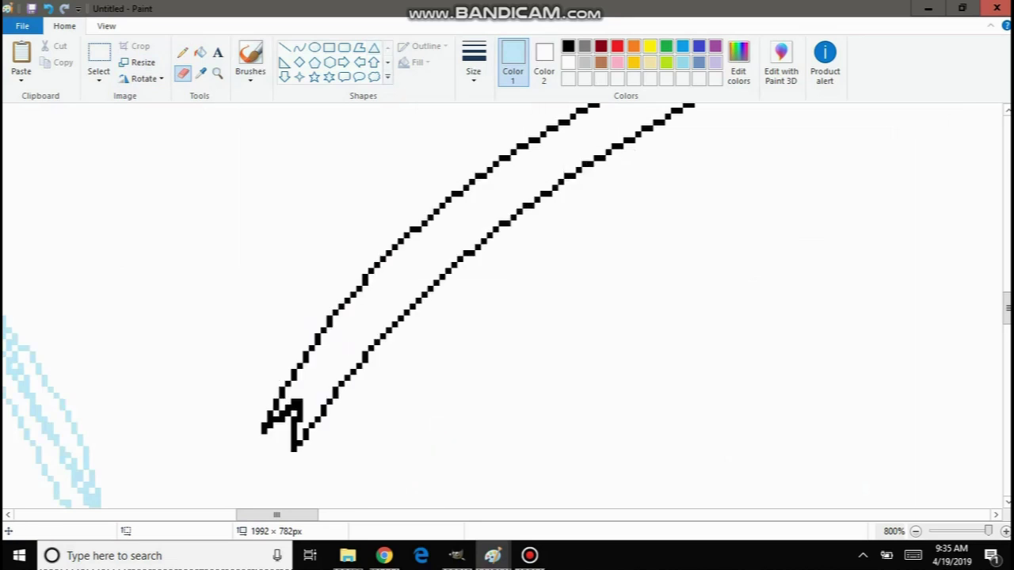
Sample the outline's black and fill the closed eyelid shape with it.
click(201, 73)
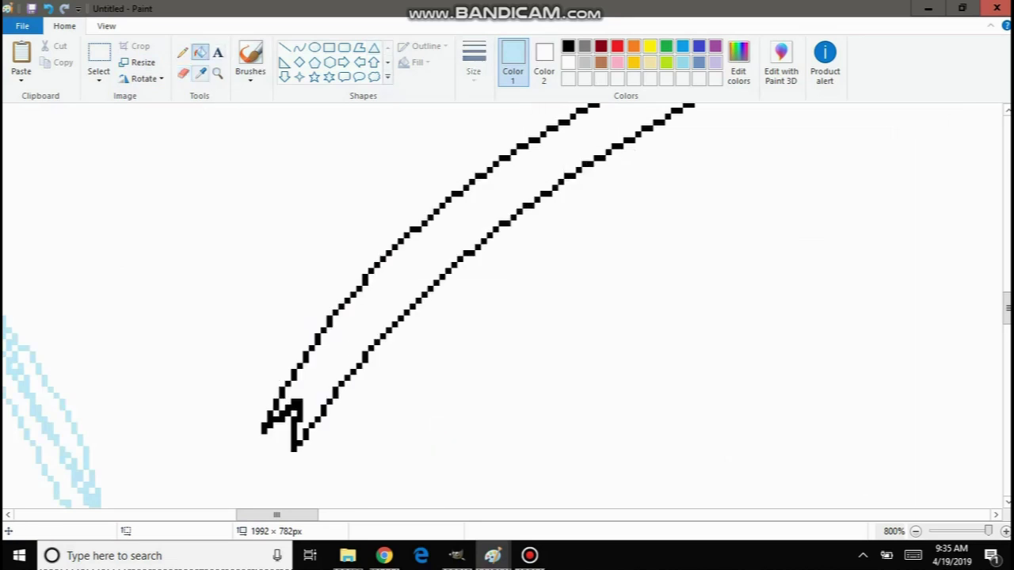
click(273, 416)
click(327, 371)
scroll(348, 354, up, 1)
scroll(372, 321, down, 1)
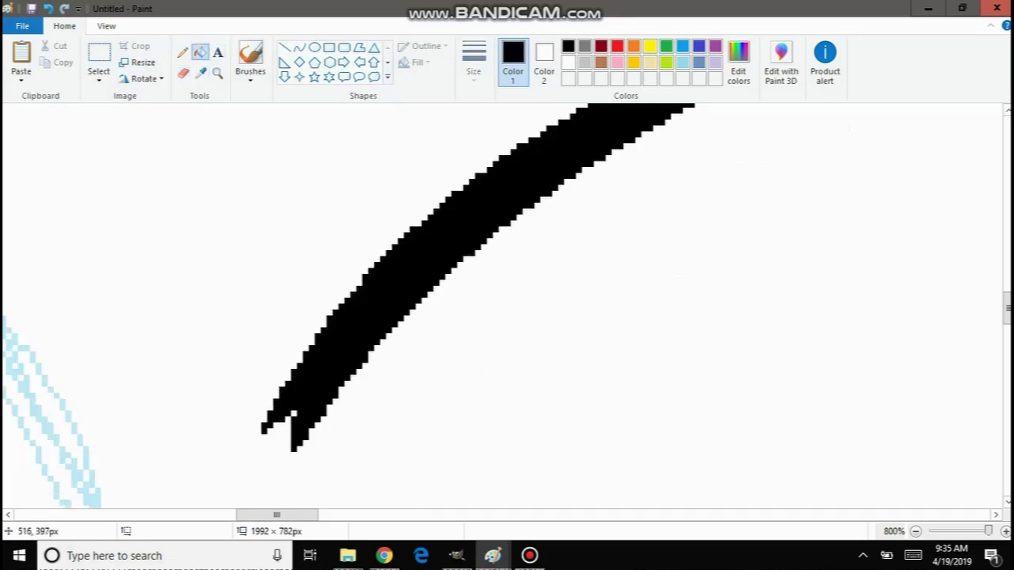
scroll(380, 317, up, 1)
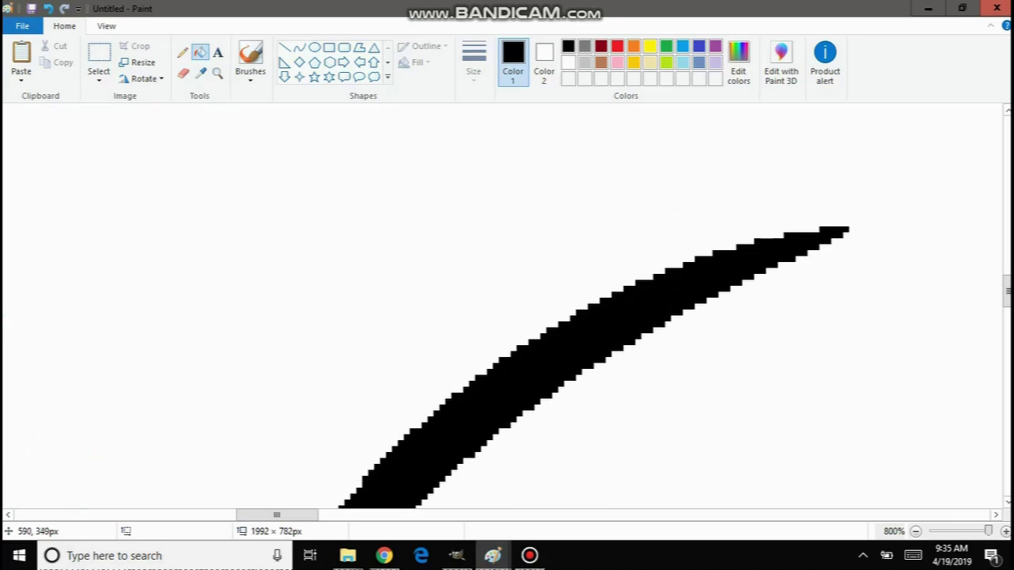
Draw a black curve over the sketched open eye, arching from the face line to the eye's lower corner.
click(217, 73)
right_click(84, 223)
right_click(82, 223)
right_click(81, 224)
right_click(77, 225)
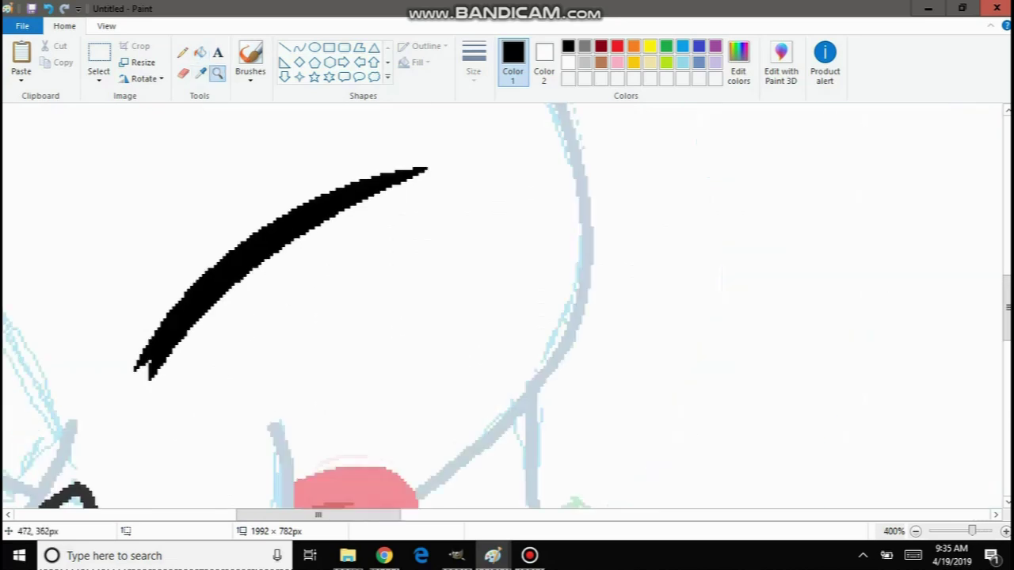
right_click(73, 230)
right_click(69, 235)
right_click(73, 236)
click(89, 229)
click(226, 265)
click(400, 250)
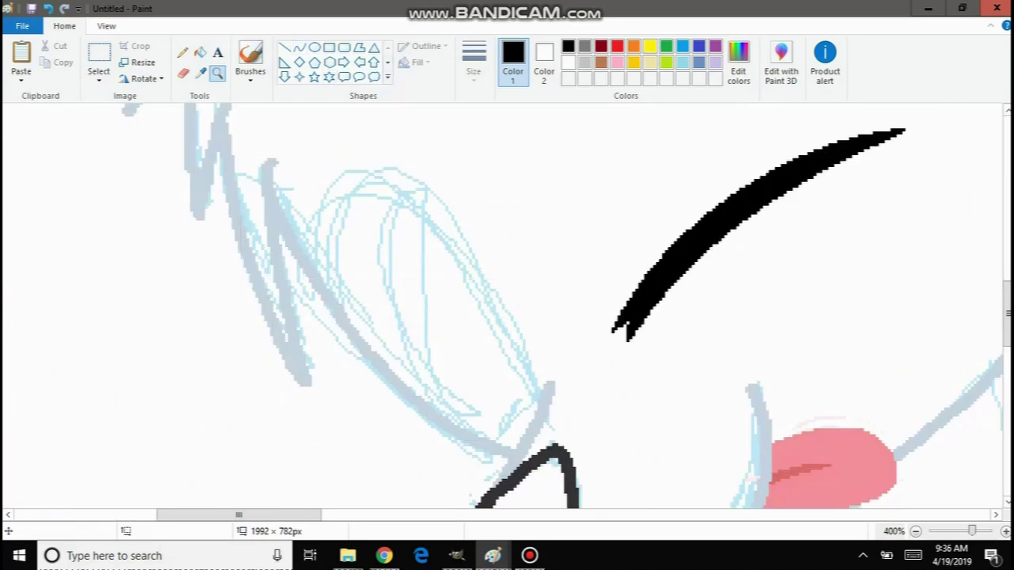
click(299, 48)
drag(306, 255, 458, 114)
click(551, 335)
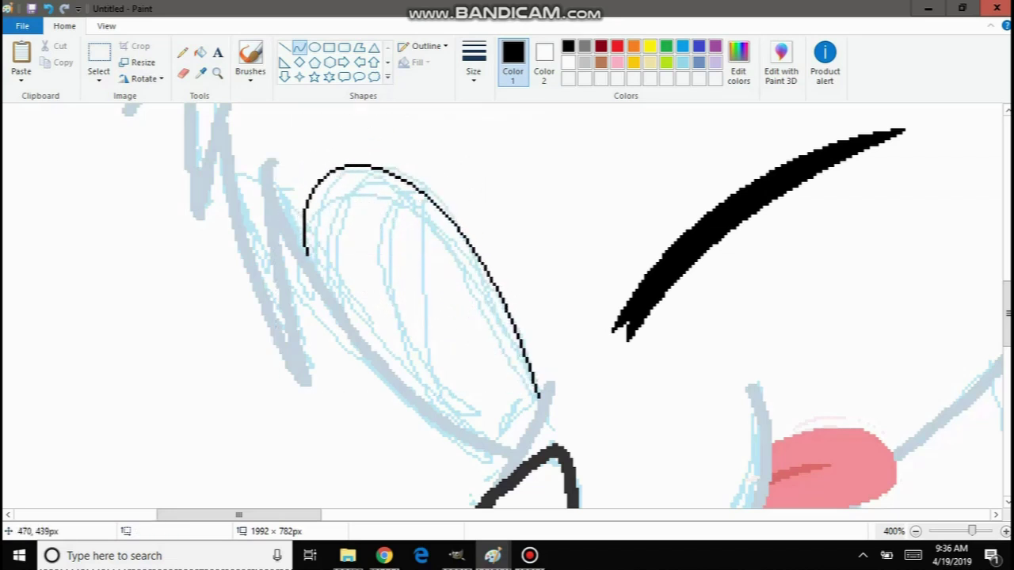
Draw a second black curve just inside the first to form the open eye's tapered upper lid.
drag(538, 404, 310, 266)
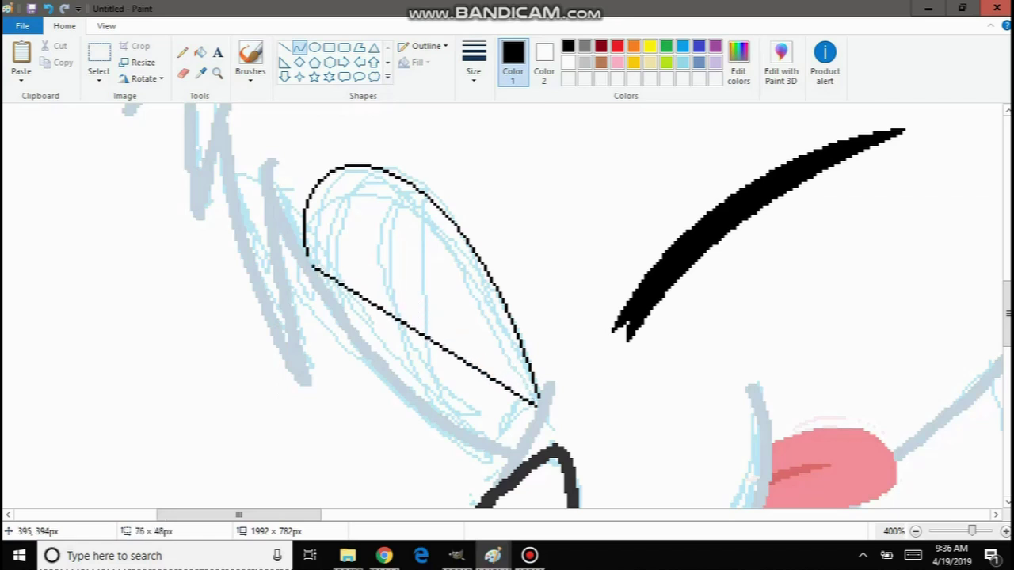
drag(377, 190, 466, 220)
drag(353, 121, 331, 99)
click(645, 191)
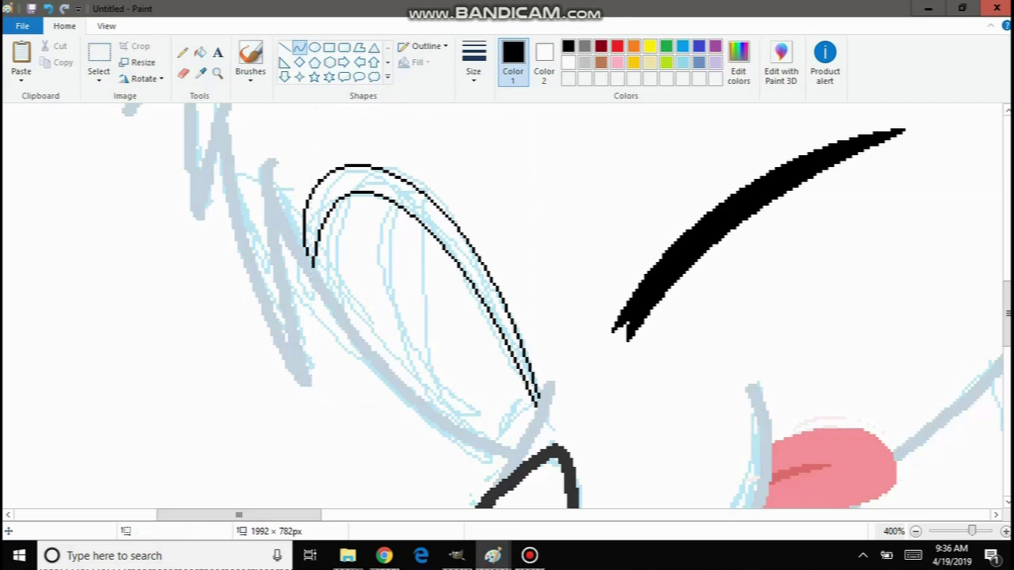
Draw a thin green curve for the iris edge, from the inner eyelid line down to the face line.
click(217, 72)
click(444, 269)
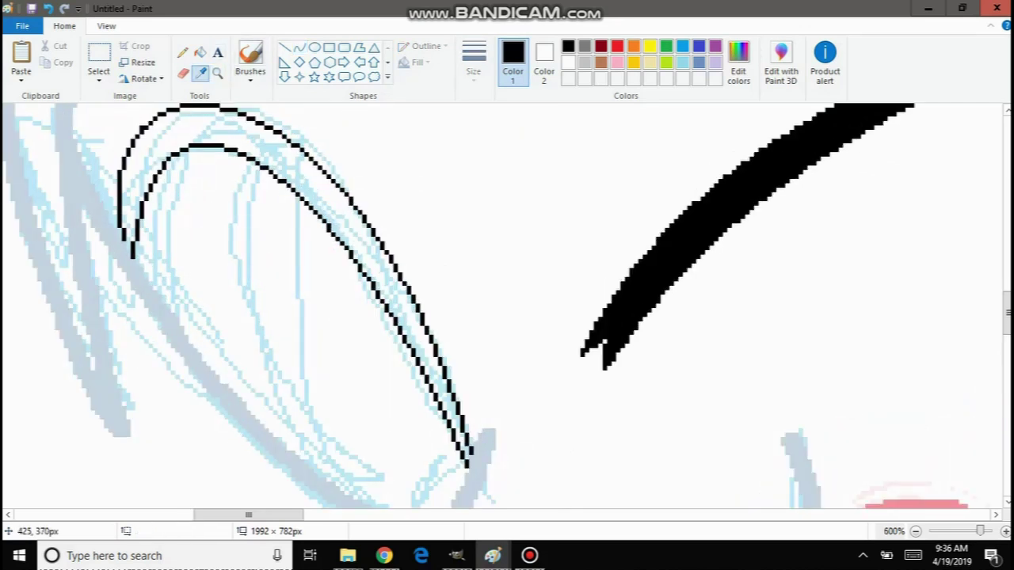
click(264, 150)
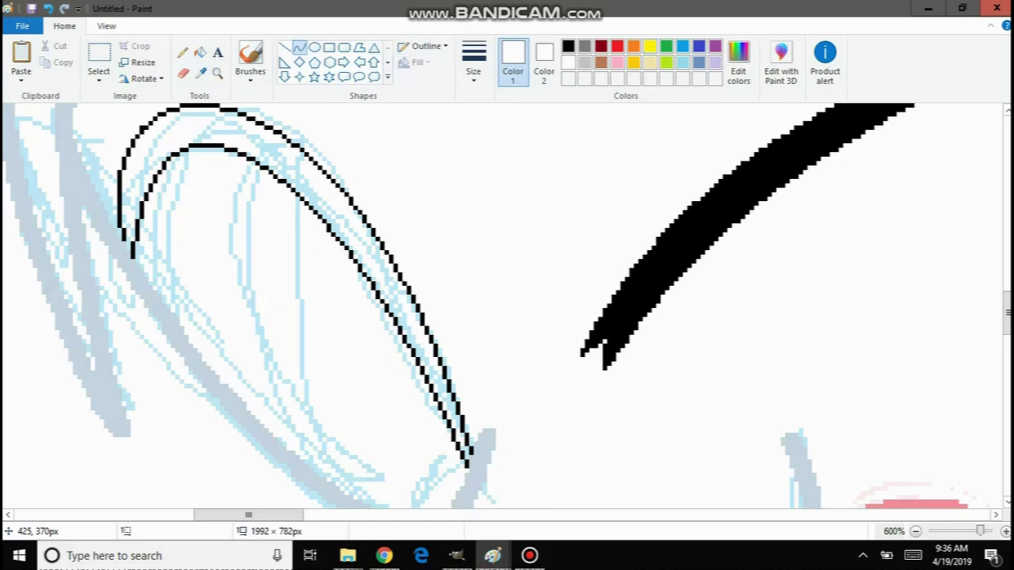
click(667, 46)
click(473, 64)
click(441, 103)
drag(248, 168, 196, 355)
scroll(320, 395, down, 2)
scroll(321, 287, up, 2)
drag(213, 354, 212, 351)
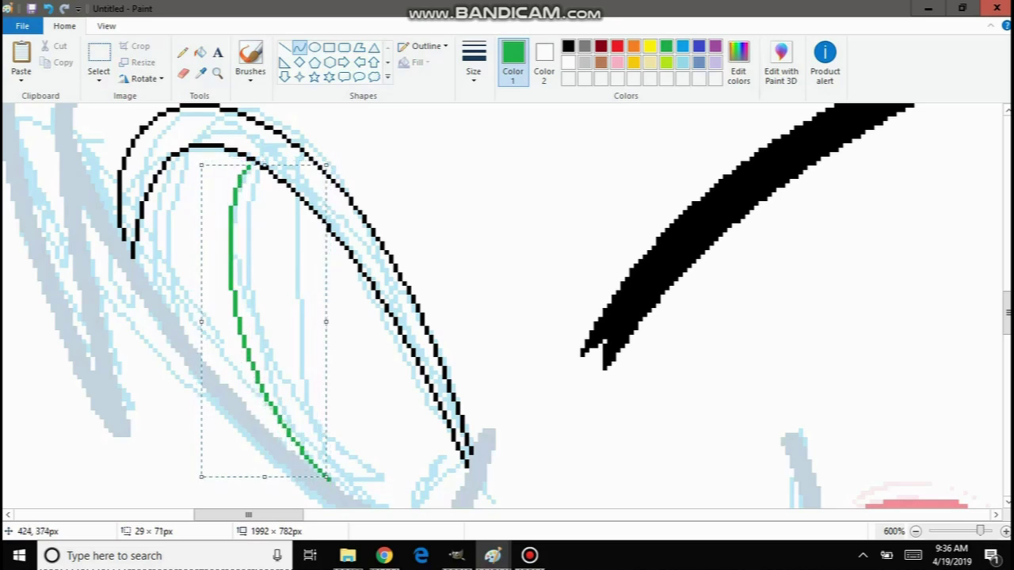
Close the small gap between the top of the green iris curve and the inner eyelid line with green pencil pixels.
click(200, 52)
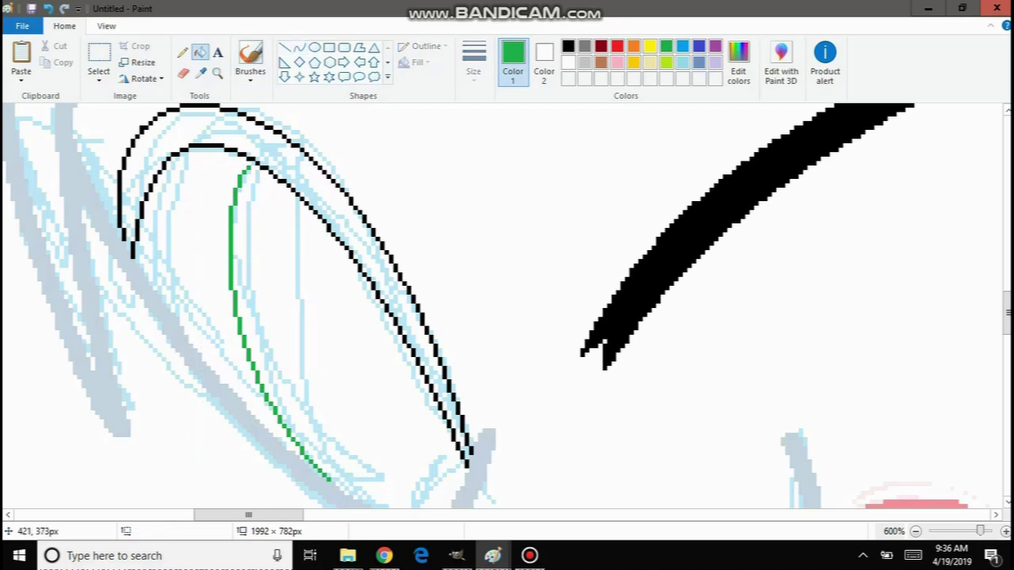
click(182, 52)
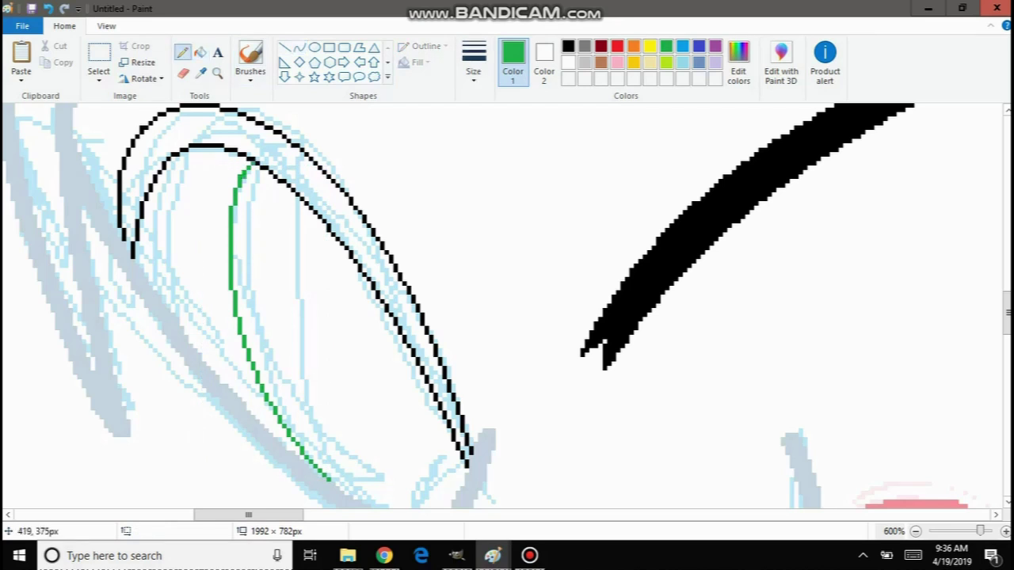
Sample the grey-blue of the face line beside the open eye and set the pencil to its thickest size.
scroll(507, 305, down, 2)
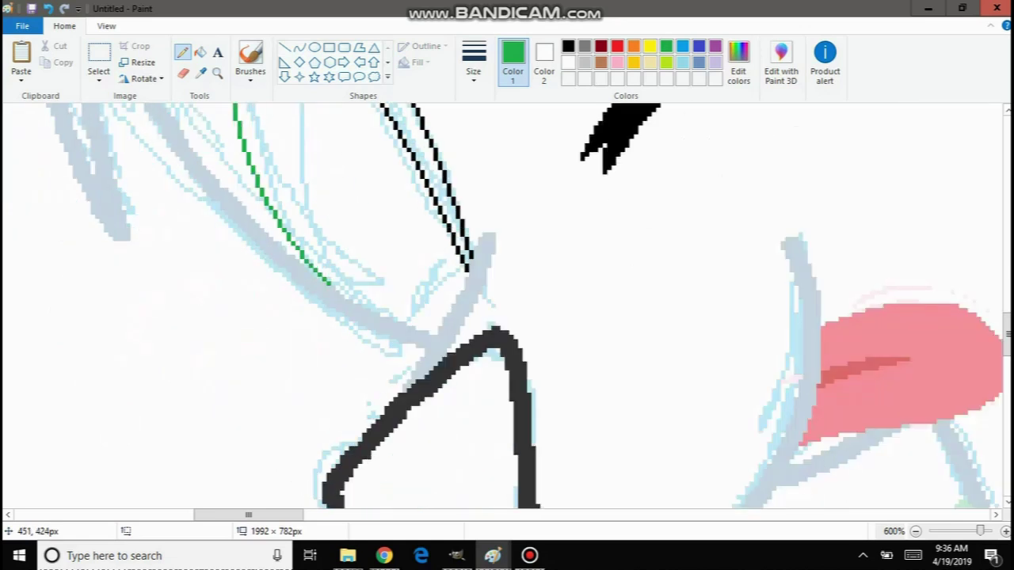
scroll(507, 305, up, 1)
click(217, 72)
click(235, 168)
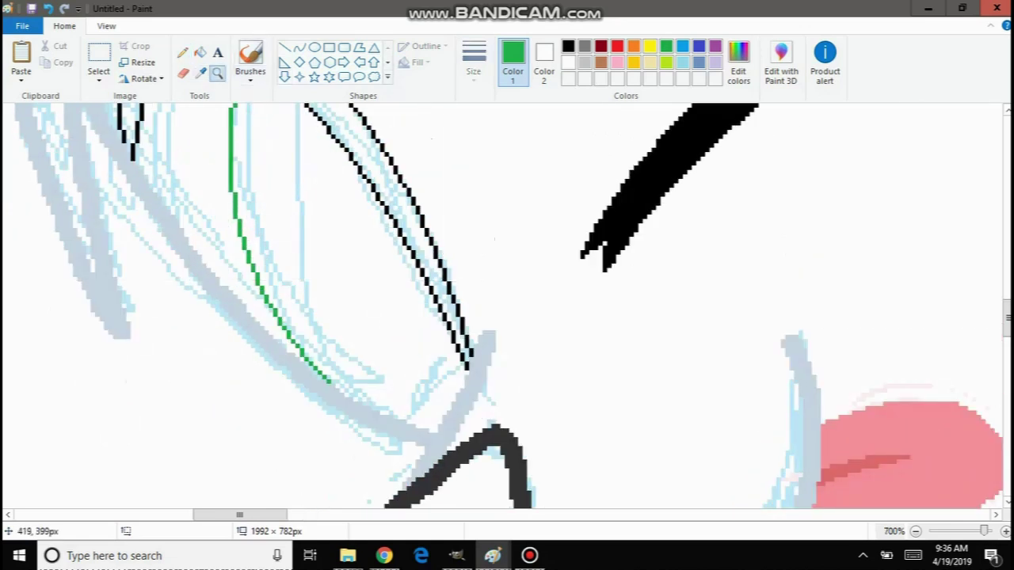
click(325, 262)
scroll(373, 291, down, 3)
scroll(364, 269, up, 1)
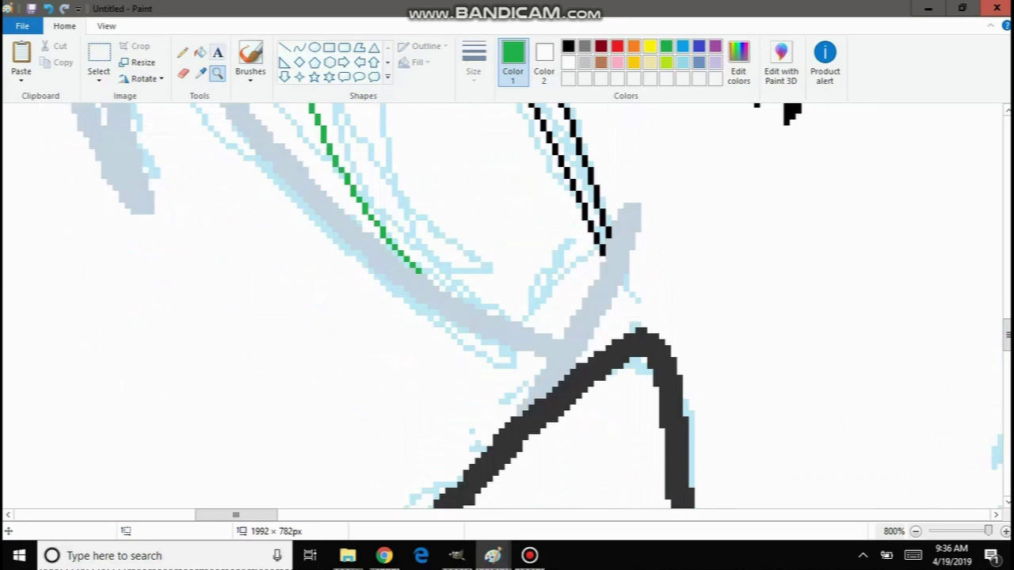
click(183, 52)
click(200, 73)
click(282, 174)
click(473, 64)
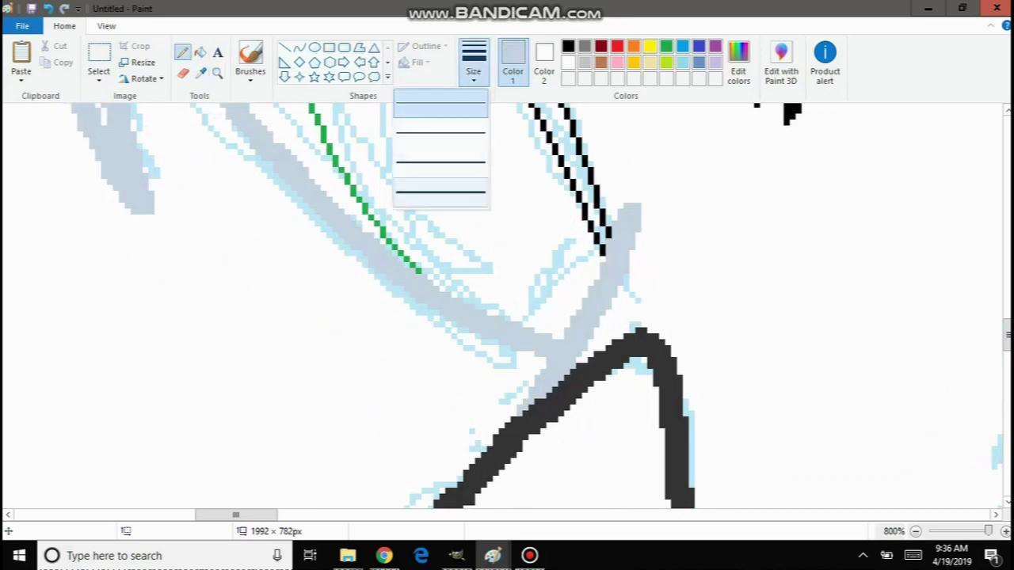
click(440, 192)
Draw a thick grey-blue curve from the open eye's lower lid tip to the face line above the nose, undoing unsatisfactory attempts.
drag(603, 241, 513, 318)
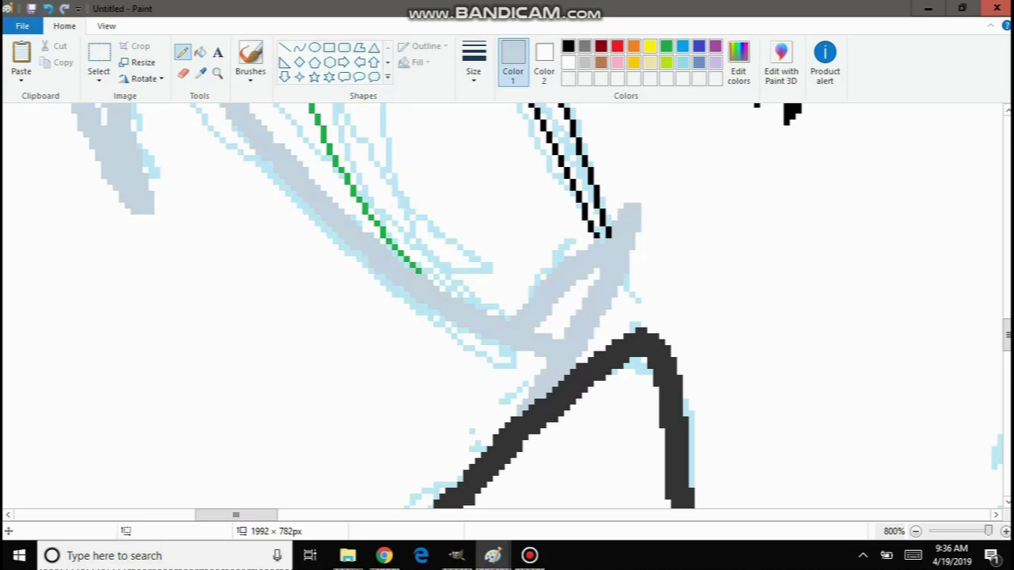
key(ctrl+z)
drag(545, 313, 606, 239)
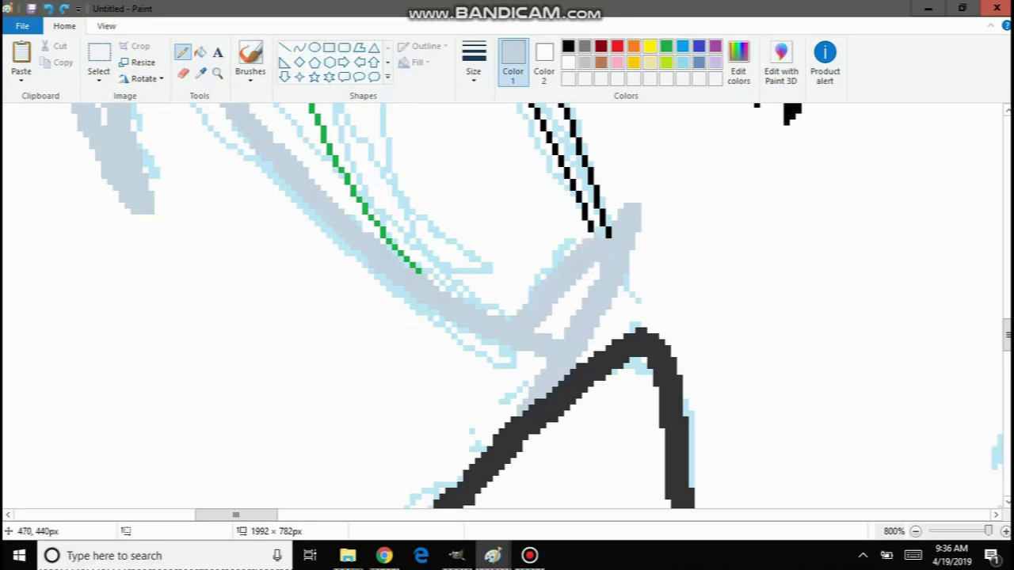
key(ctrl+z)
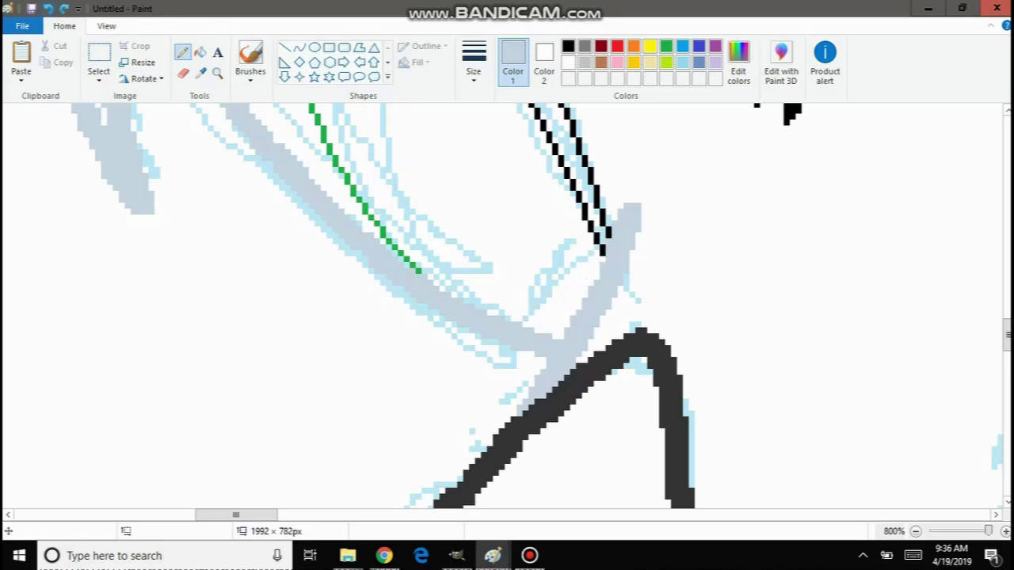
mouse_move(610, 235)
mouse_down()
mouse_move(540, 280)
mouse_move(515, 323)
mouse_up()
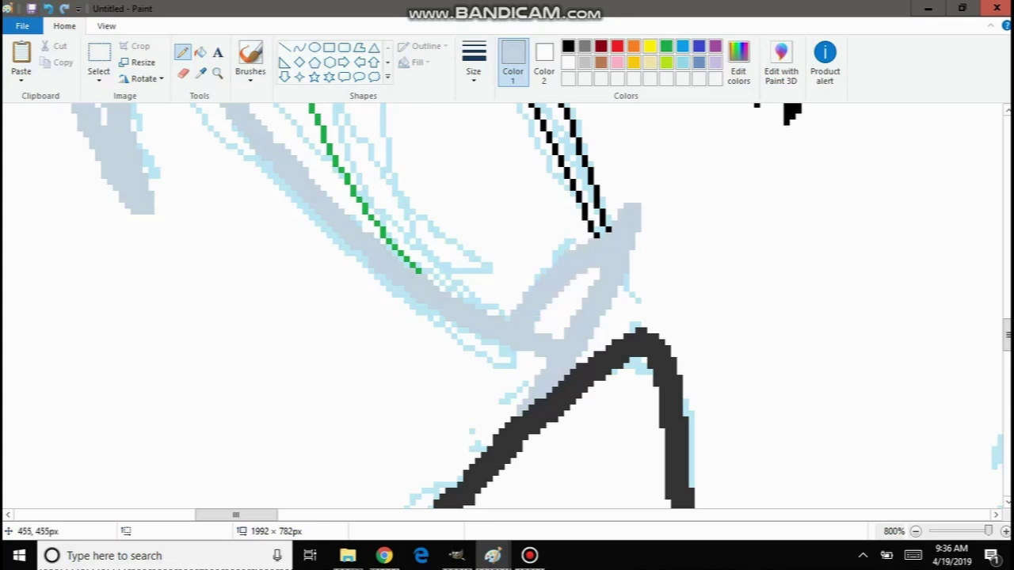
scroll(515, 323, up, 4)
scroll(514, 323, down, 1)
scroll(507, 305, up, 2)
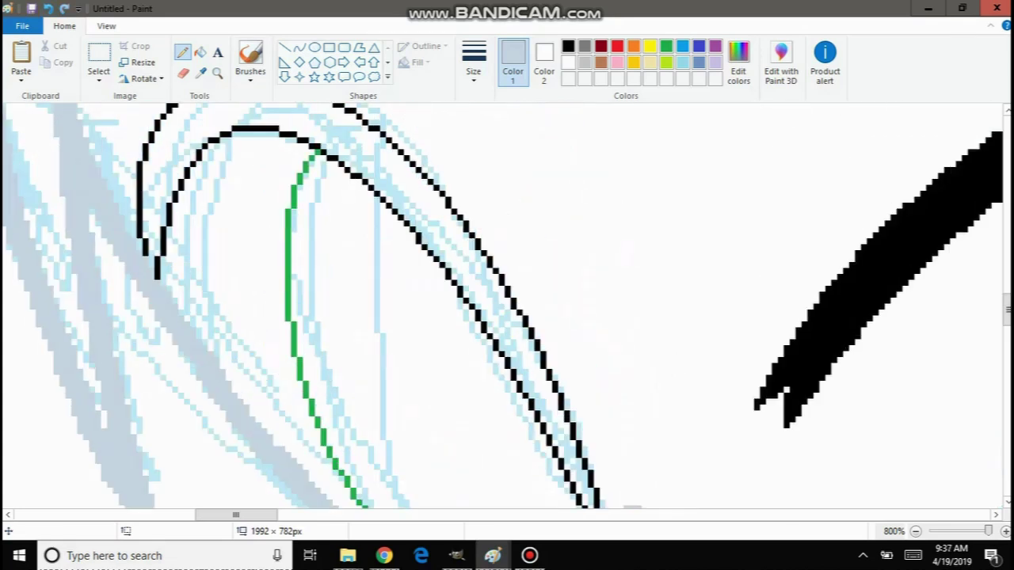
click(217, 74)
right_click(196, 178)
right_click(196, 178)
right_click(196, 178)
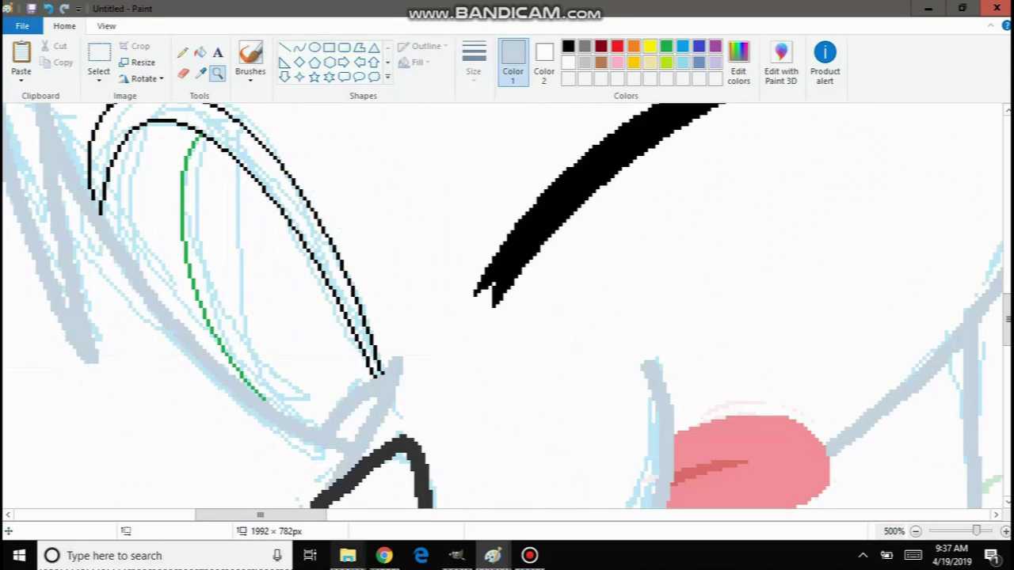
Switch to the YouTube page in Chrome, start the "Marshmello ft. Bastille - Happier (Official Lyric Video)", and return to the puppy drawing in Paint.
click(384, 555)
scroll(507, 317, down, 2)
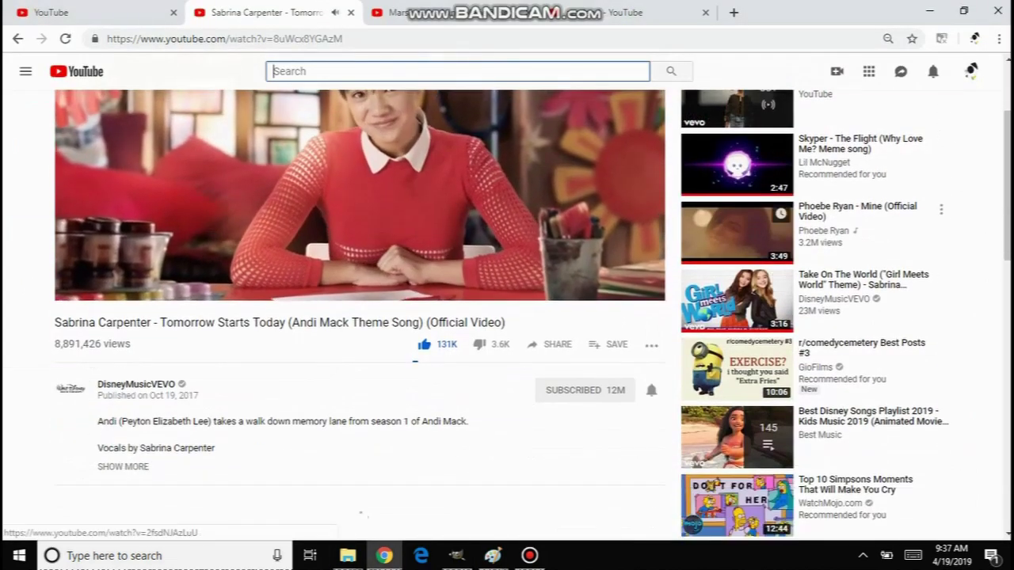
scroll(360, 317, up, 2)
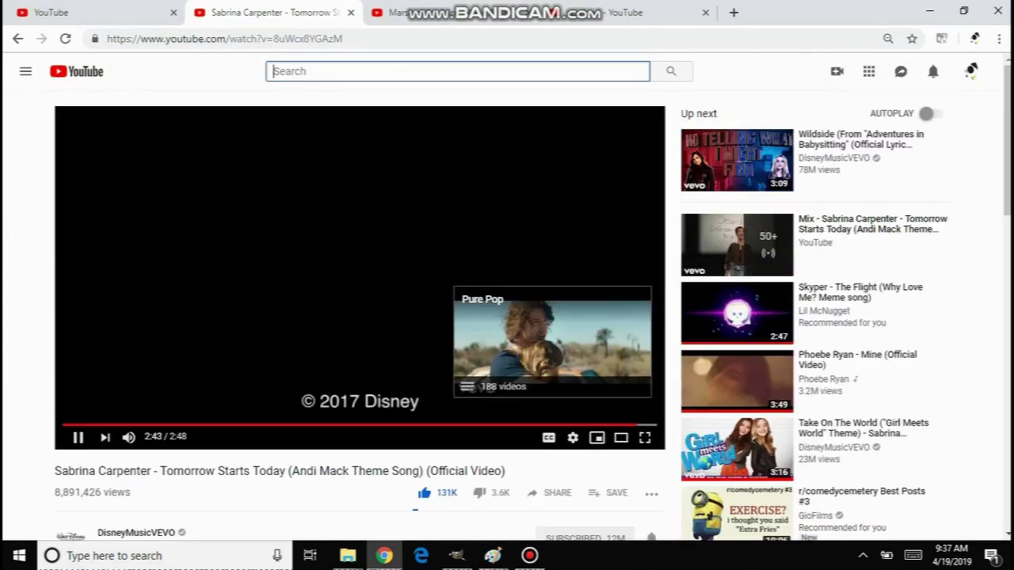
scroll(361, 317, down, 4)
scroll(737, 344, down, 2)
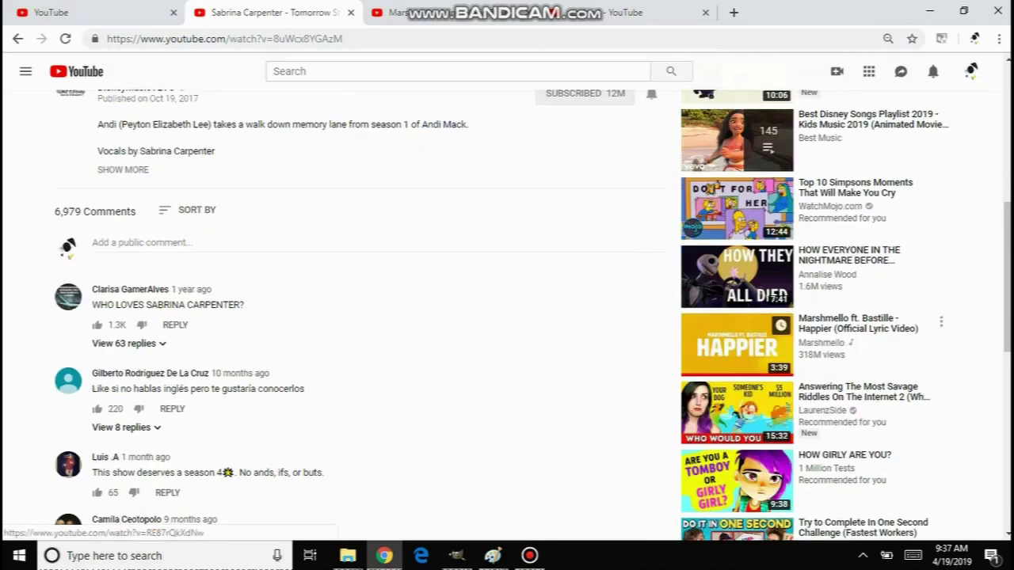
click(737, 345)
mouse_move(492, 555)
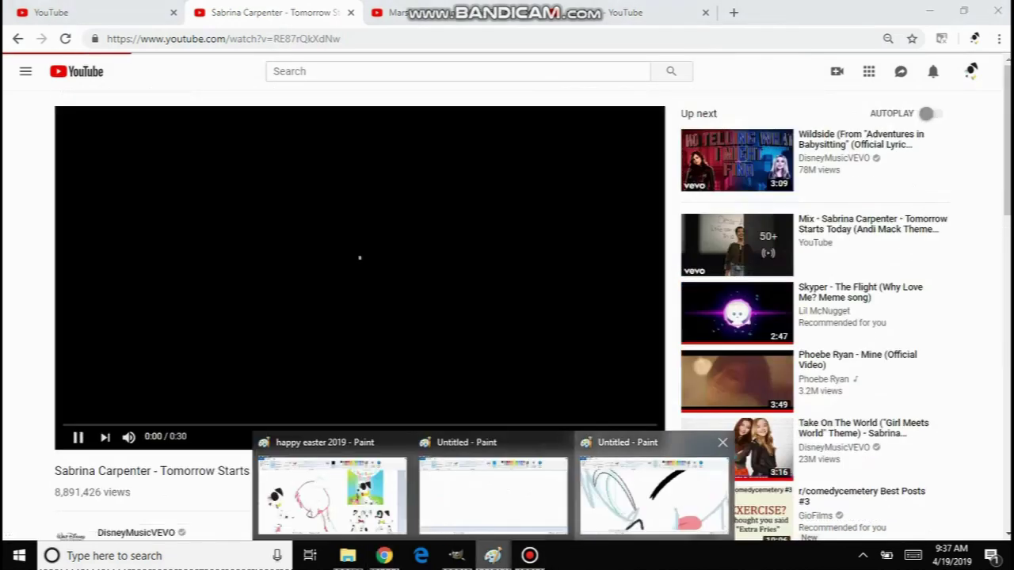
click(651, 487)
scroll(412, 248, up, 1)
click(243, 230)
click(243, 228)
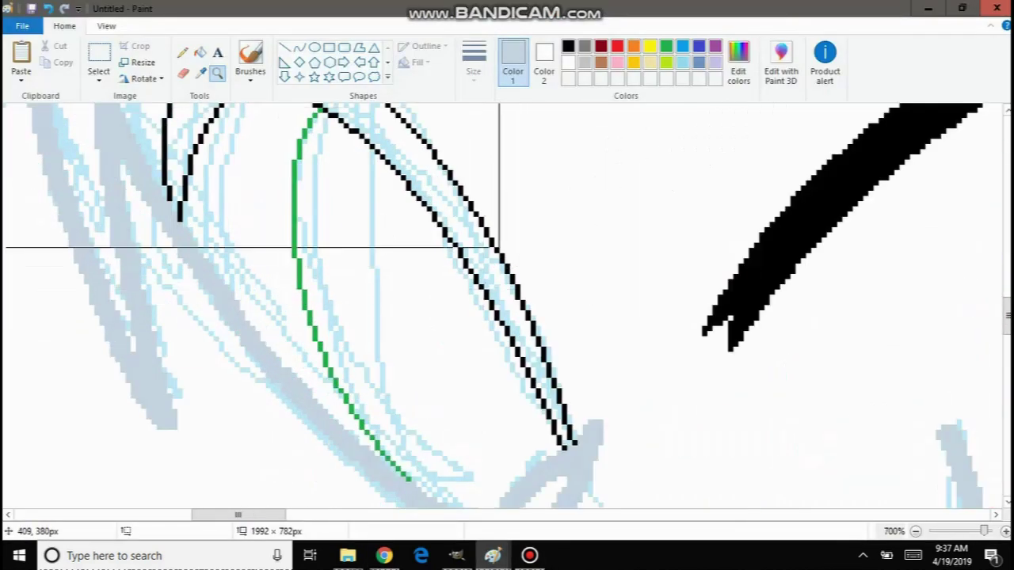
right_click(267, 198)
right_click(266, 198)
right_click(214, 168)
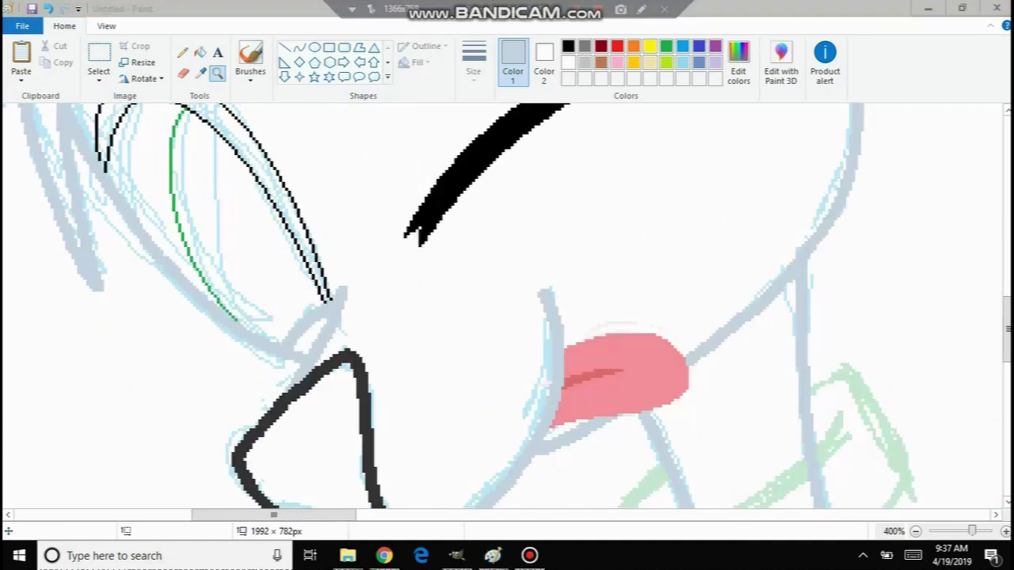
right_click(212, 154)
right_click(190, 155)
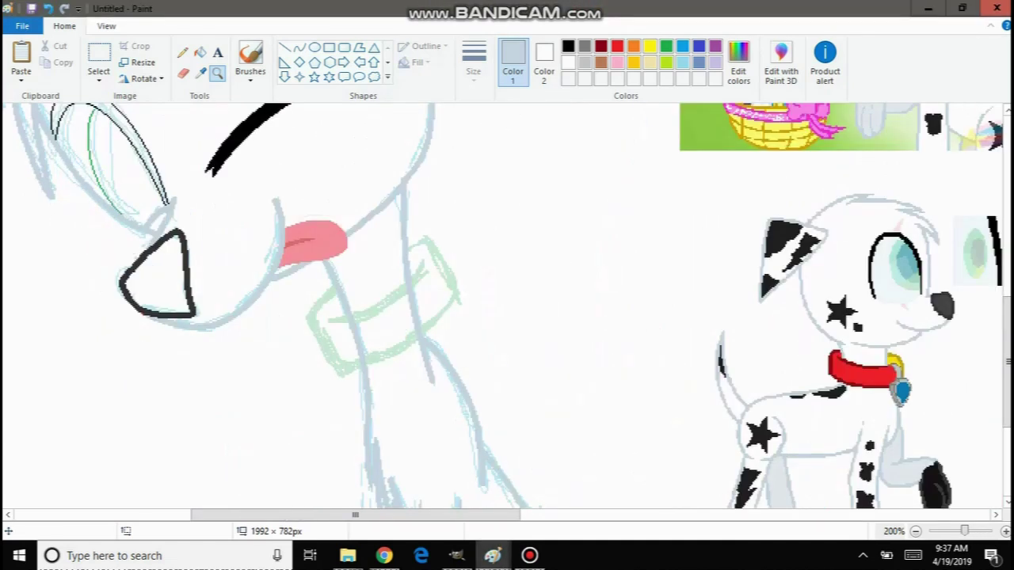
Check the playing lyric video in Chrome and switch back to the Paint window with the puppy drawing.
click(383, 555)
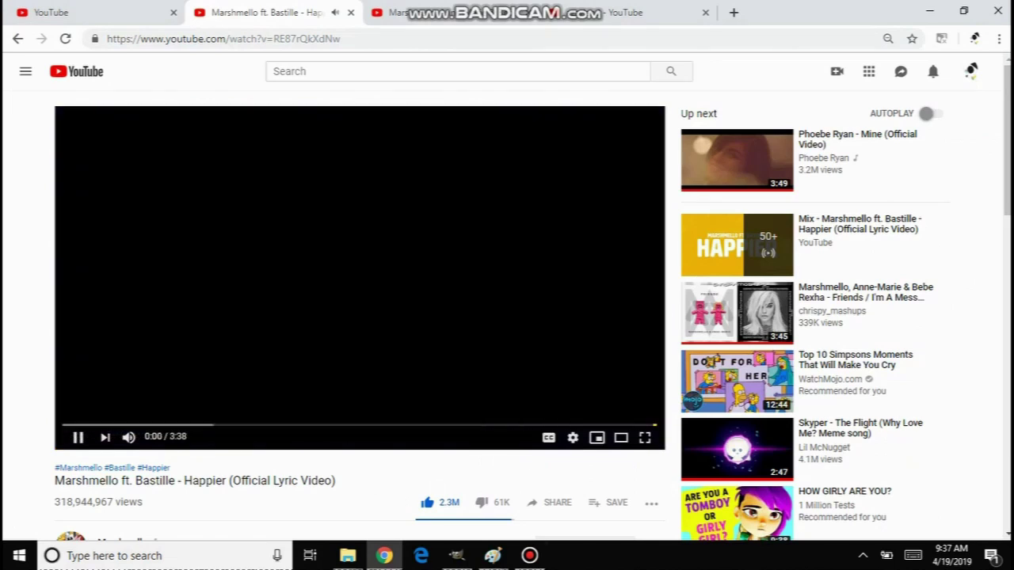
mouse_move(493, 555)
click(654, 489)
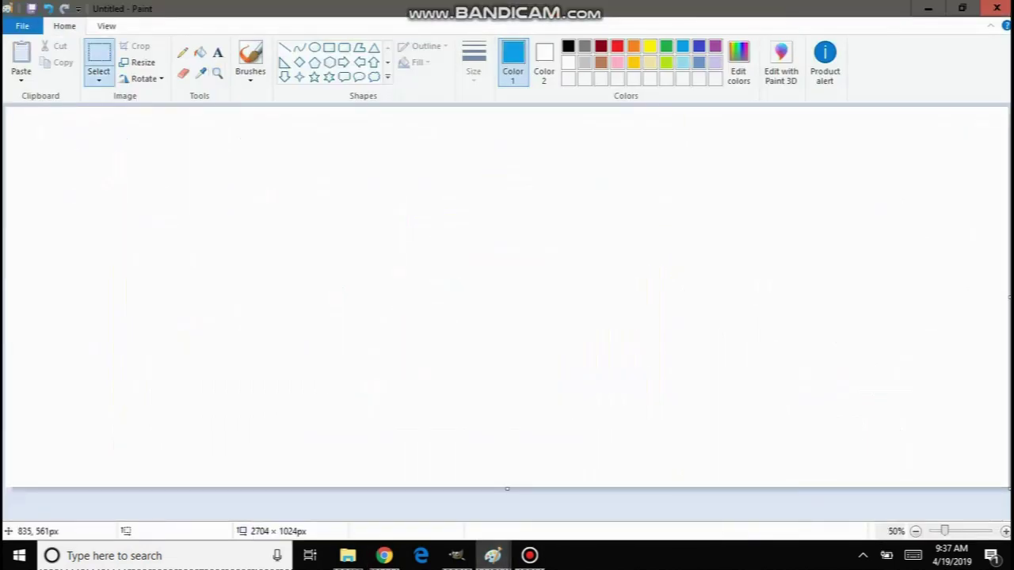
click(492, 555)
click(331, 490)
Sample the light blue of the sketch lines and erase only that color across the whole puppy, keeping the clean outlines.
right_click(212, 306)
right_click(188, 305)
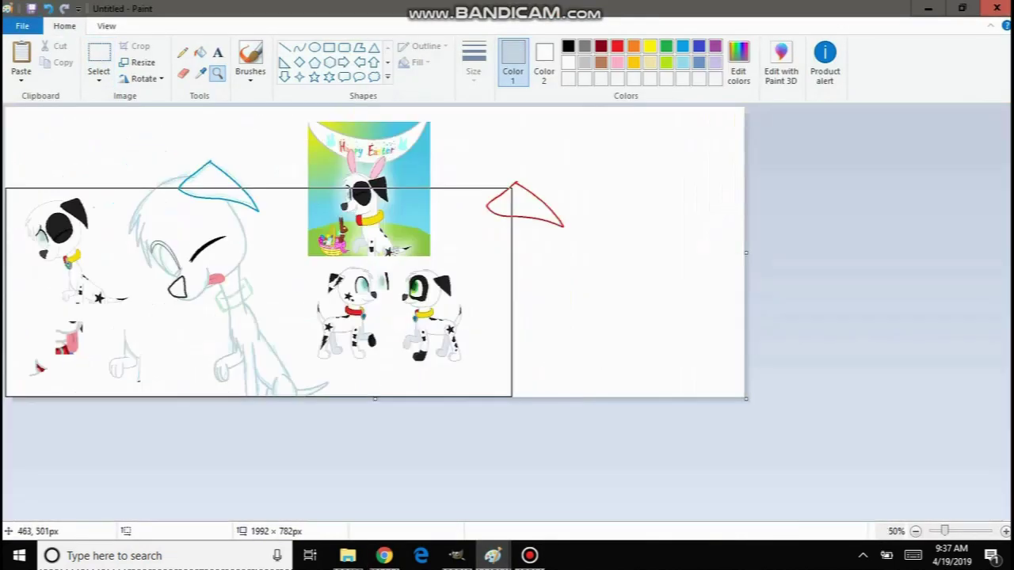
click(179, 293)
click(408, 284)
click(473, 234)
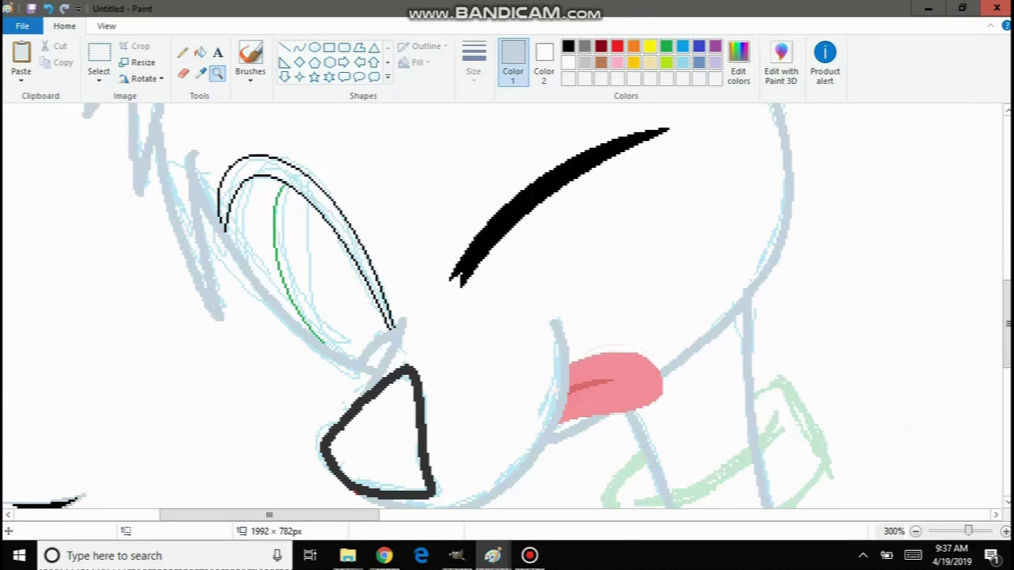
click(306, 194)
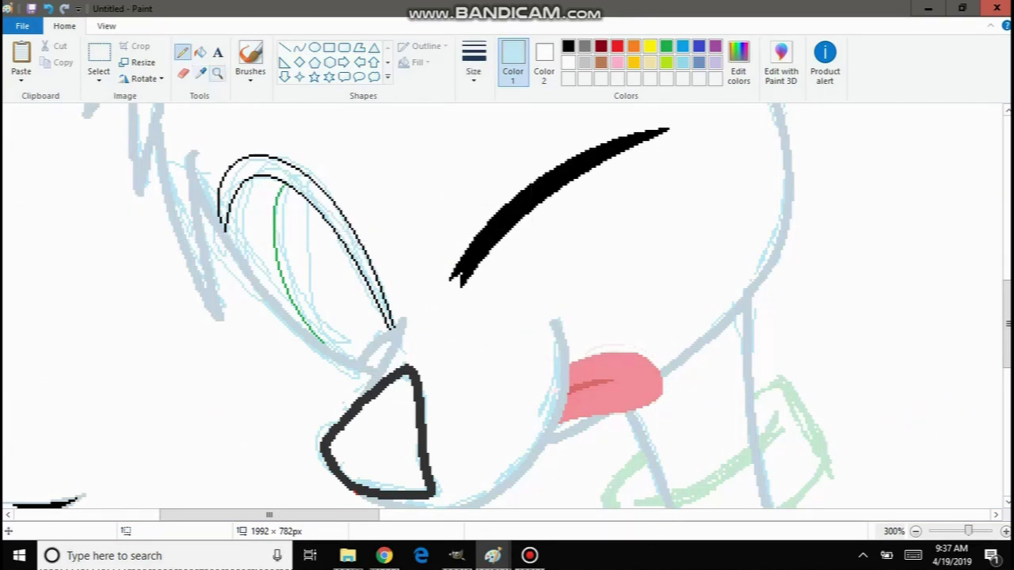
click(217, 74)
right_click(201, 206)
right_click(201, 206)
right_click(194, 194)
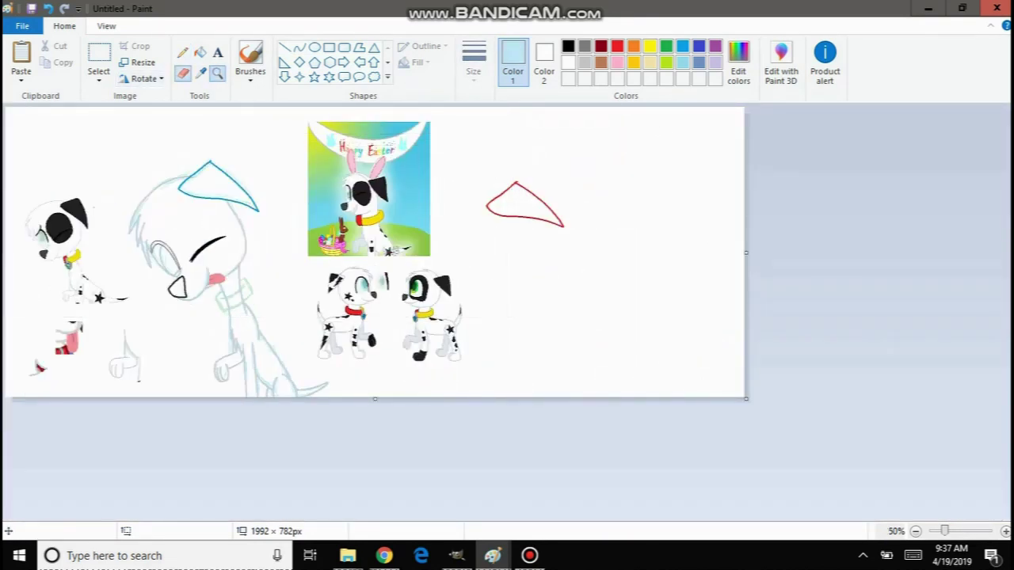
click(183, 73)
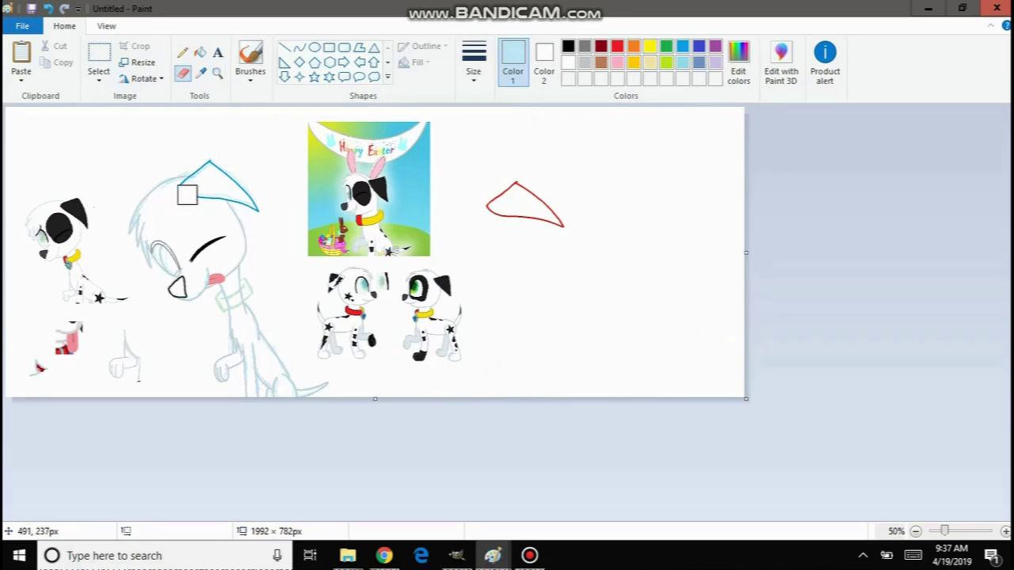
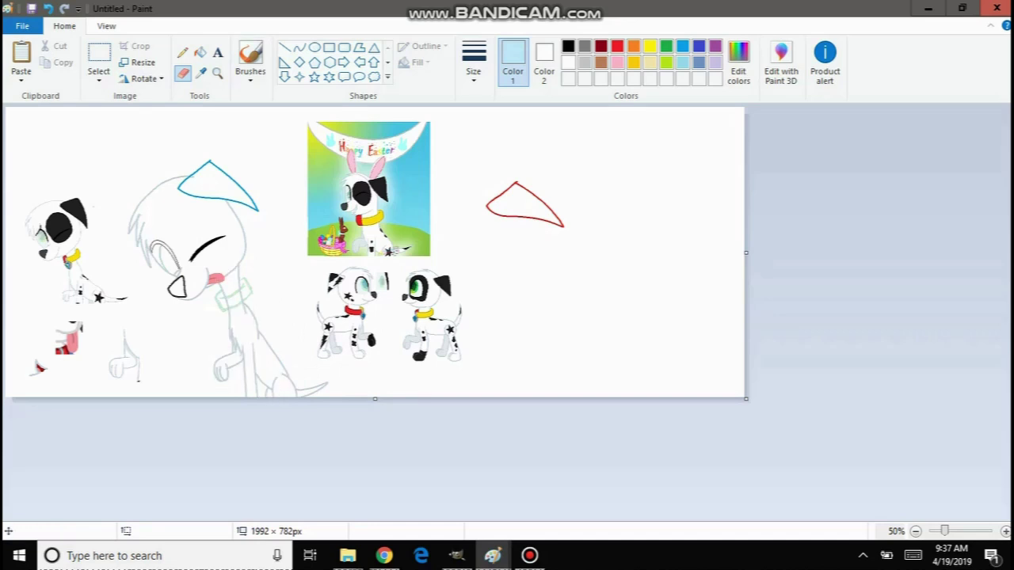
Sample the black of the open eye's lid outline and fill the tapered upper lid with it.
click(217, 72)
click(203, 298)
scroll(352, 310, down, 1)
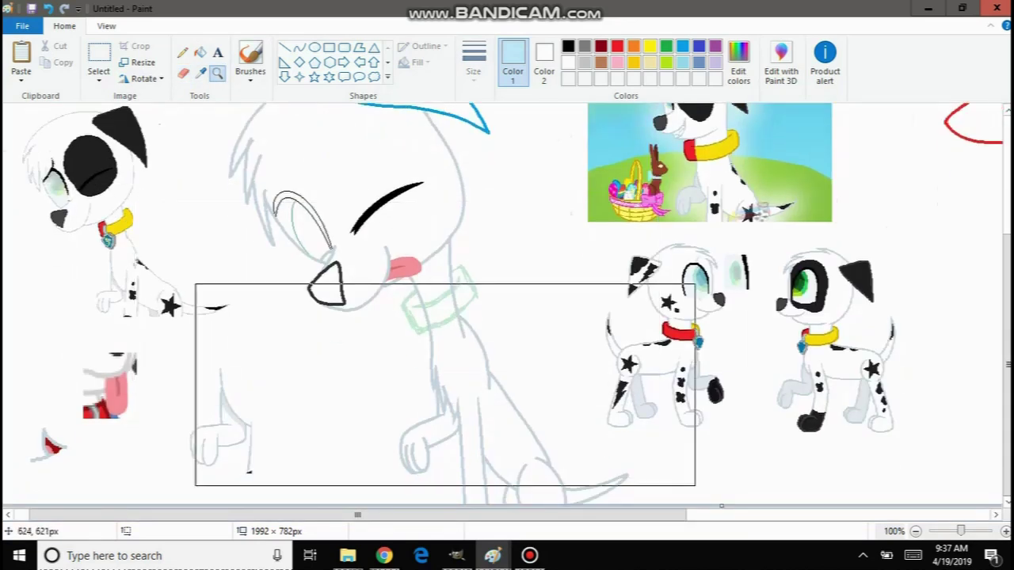
click(445, 382)
scroll(489, 316, up, 4)
click(432, 336)
click(437, 337)
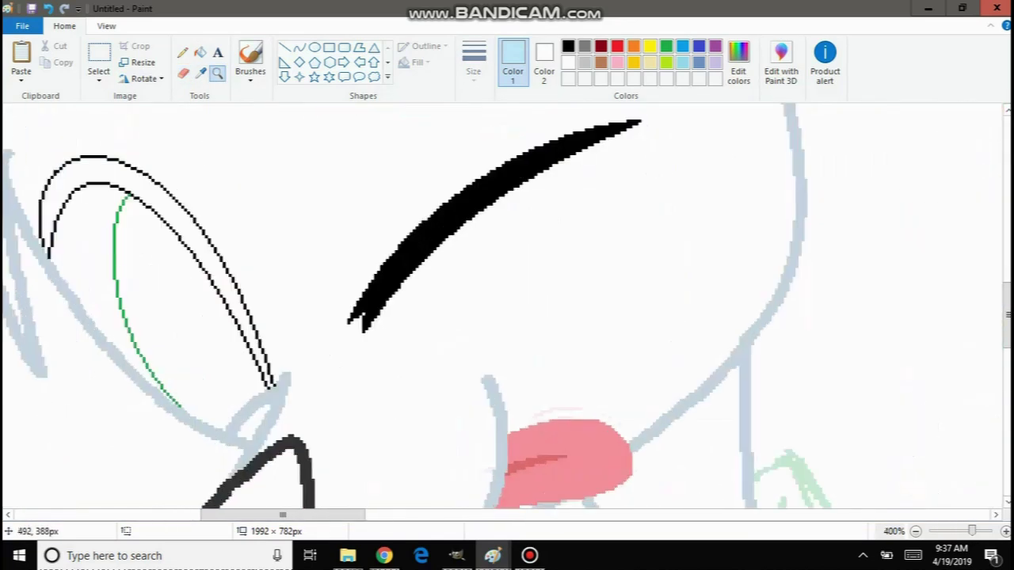
click(365, 313)
click(199, 72)
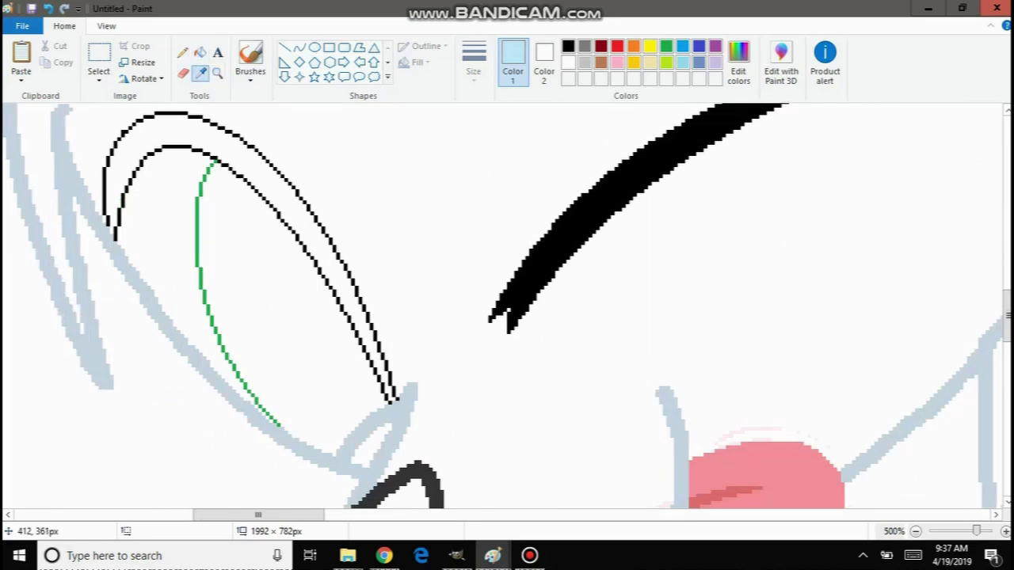
click(170, 115)
click(170, 127)
Fill the open eye's iris area with the palette's green.
scroll(253, 169, down, 3)
scroll(269, 167, up, 3)
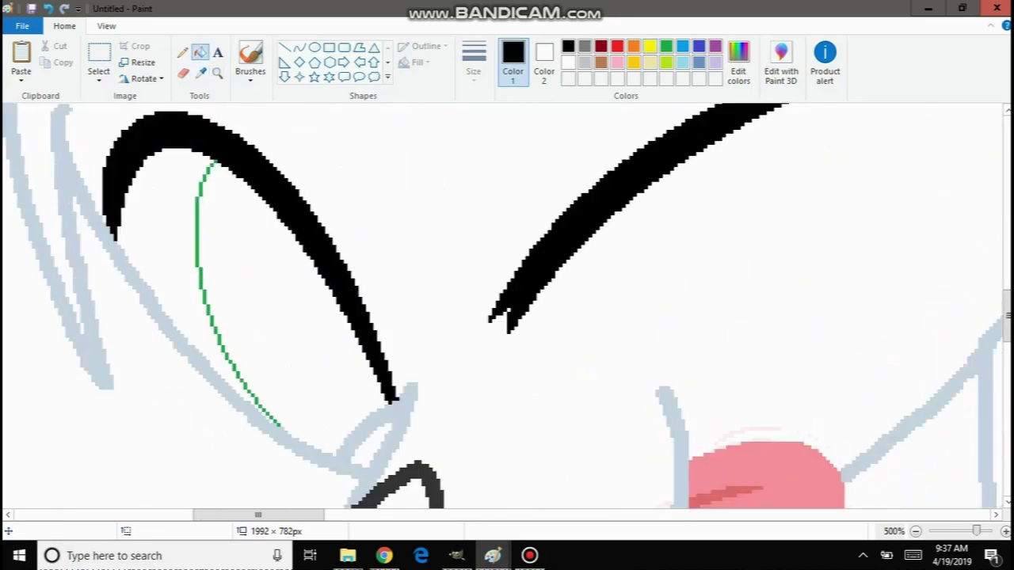
click(666, 46)
click(229, 301)
scroll(321, 317, down, 3)
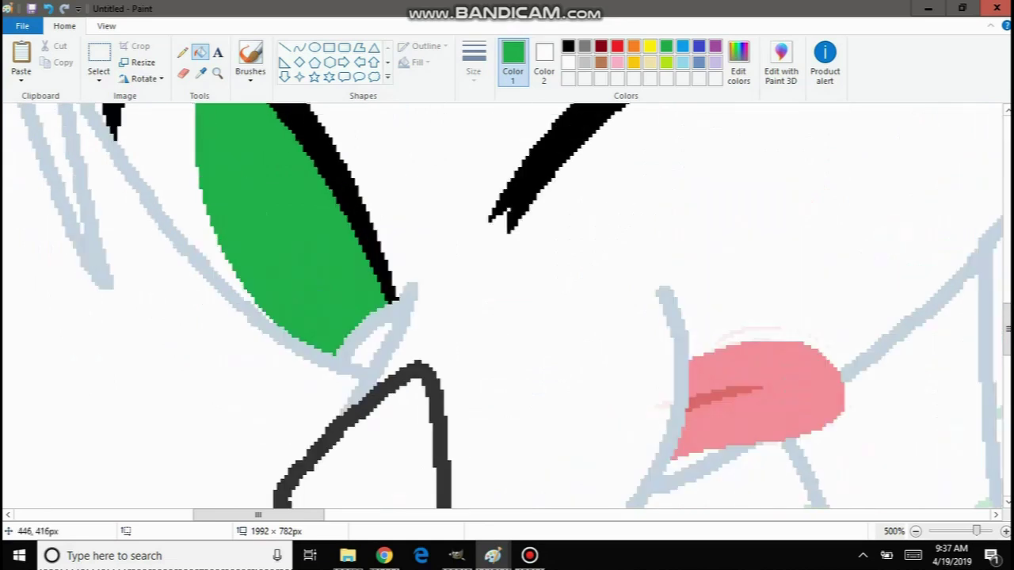
scroll(305, 237, up, 3)
Select and copy the pale green eye patch between the two small reference puppies.
click(217, 73)
right_click(216, 170)
right_click(212, 167)
right_click(209, 165)
right_click(208, 165)
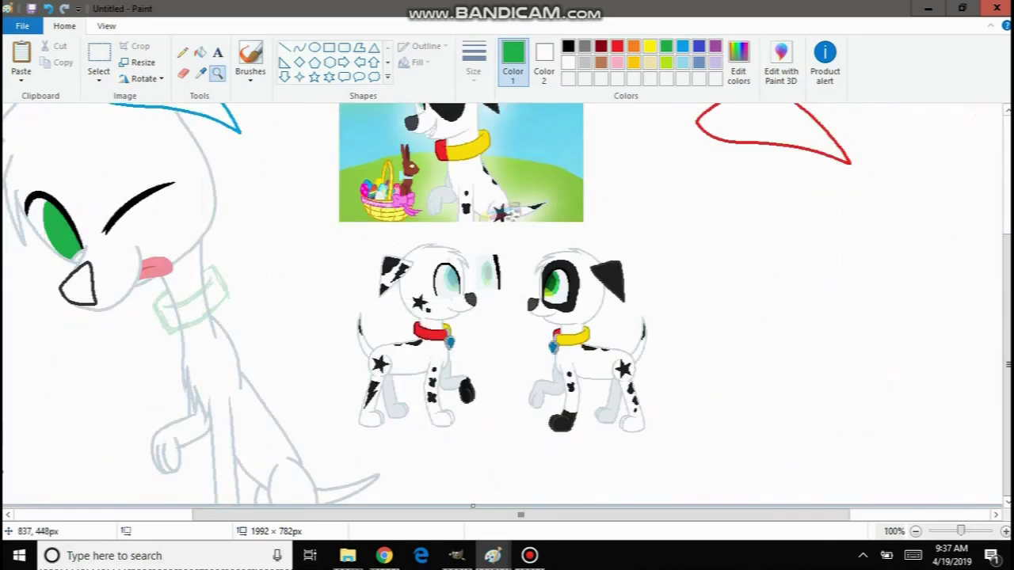
click(460, 247)
click(618, 369)
click(100, 59)
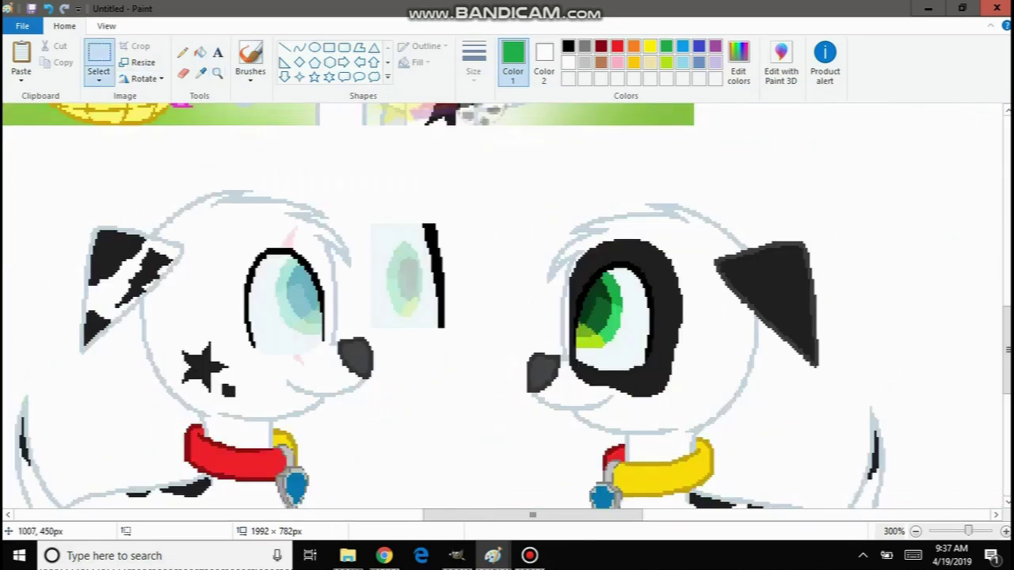
drag(388, 327, 438, 230)
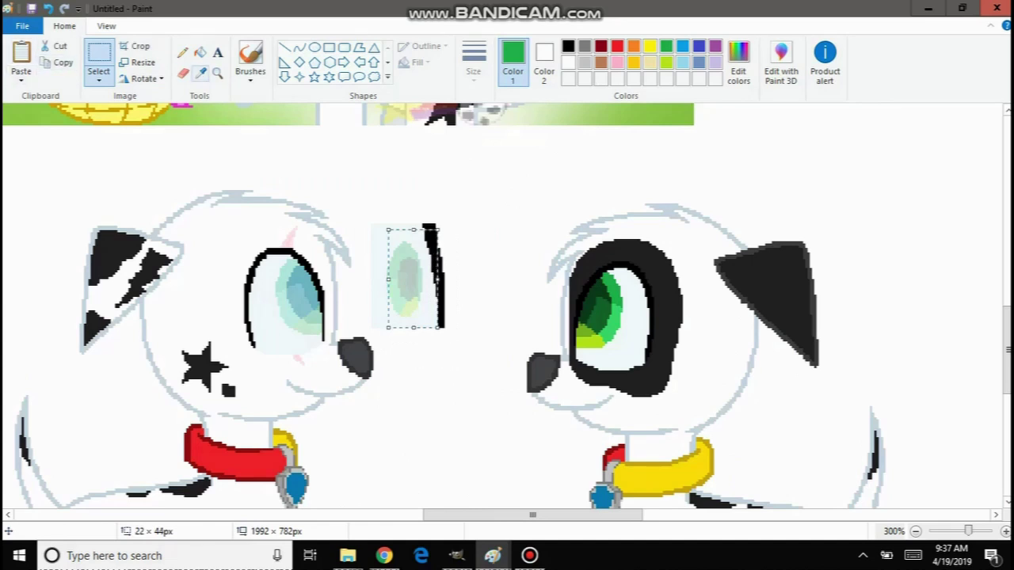
click(201, 73)
Paste the copied reference eye beside the large puppy's open eye and enlarge it.
click(218, 73)
right_click(127, 204)
right_click(125, 212)
click(122, 237)
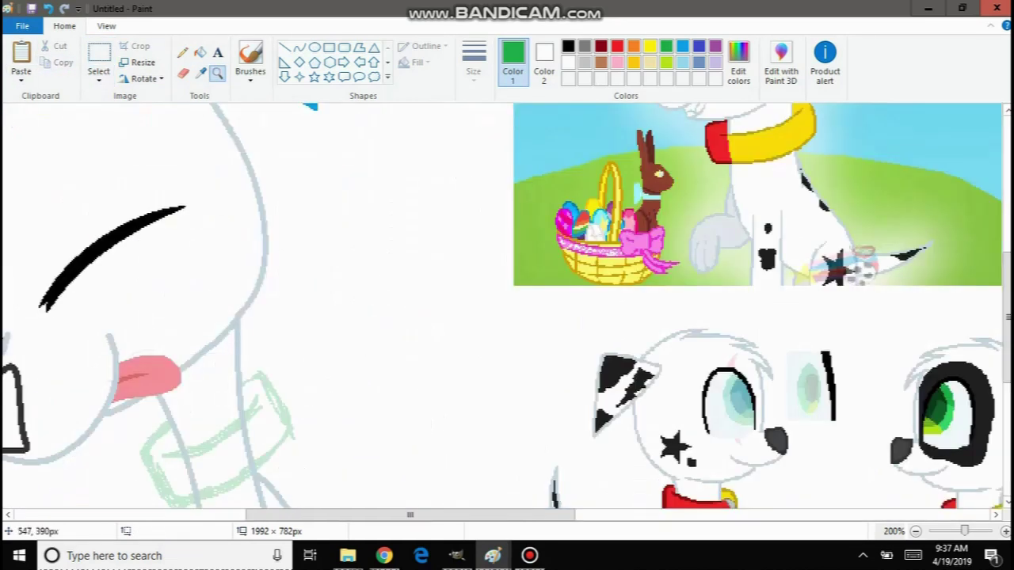
right_click(125, 283)
click(349, 277)
click(400, 273)
click(416, 269)
click(22, 57)
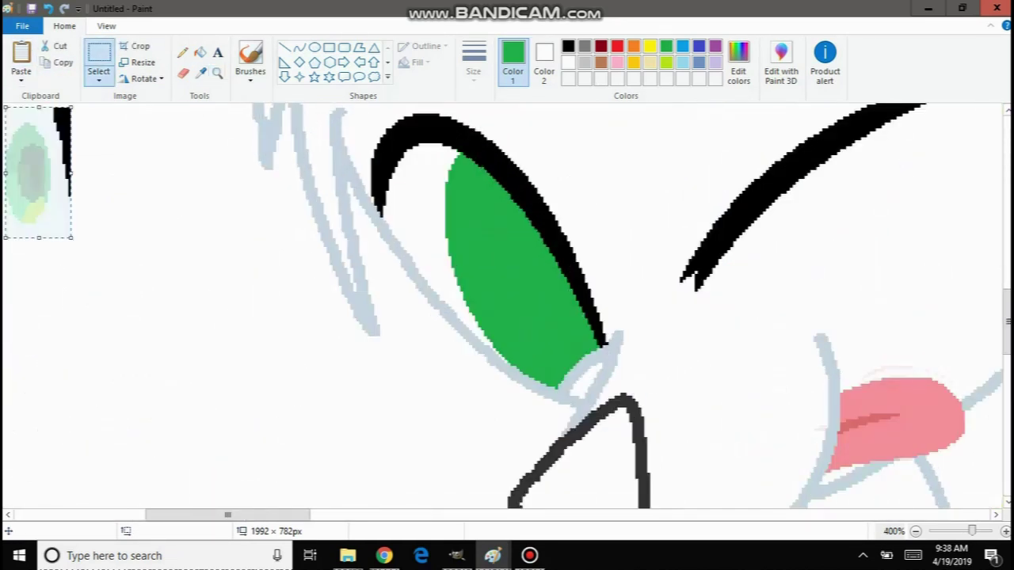
drag(71, 238, 137, 306)
Sample the pale green of the pasted reference eye and fill the open eye's iris with it.
click(200, 53)
click(201, 73)
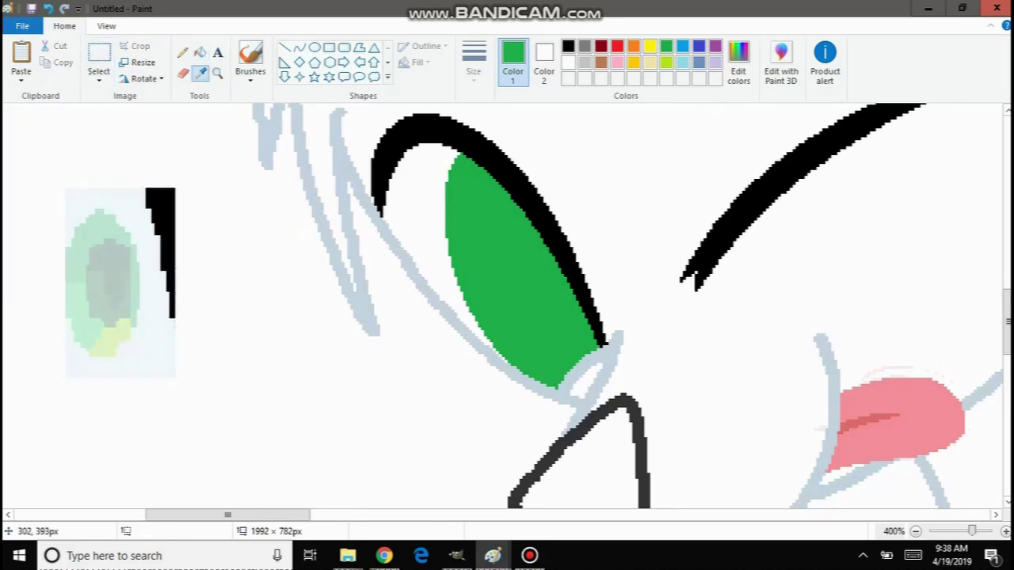
click(96, 223)
click(490, 282)
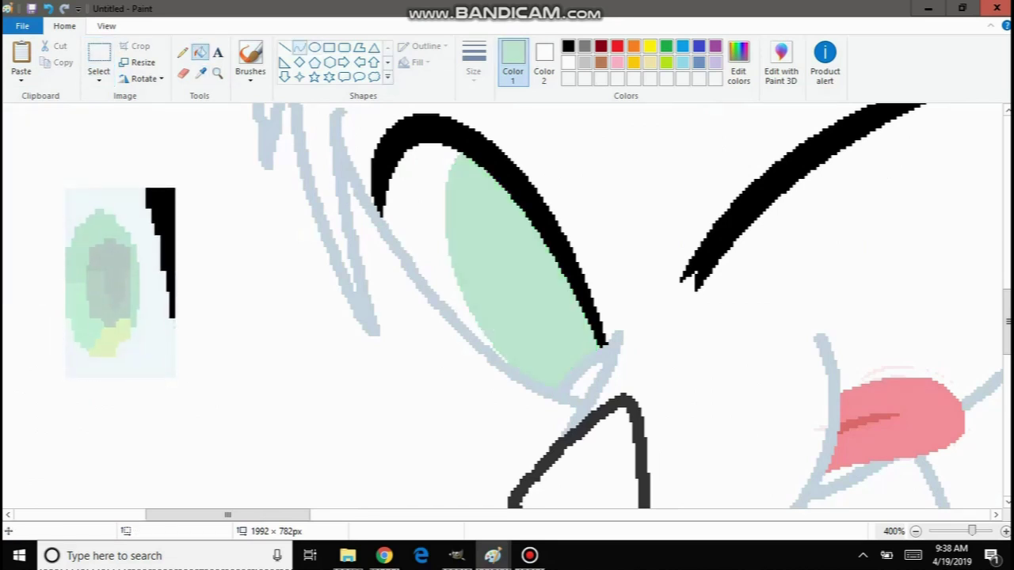
Copy the entire drawing and sample the open eye's pale iris green as the secondary color.
click(199, 72)
right_click(76, 300)
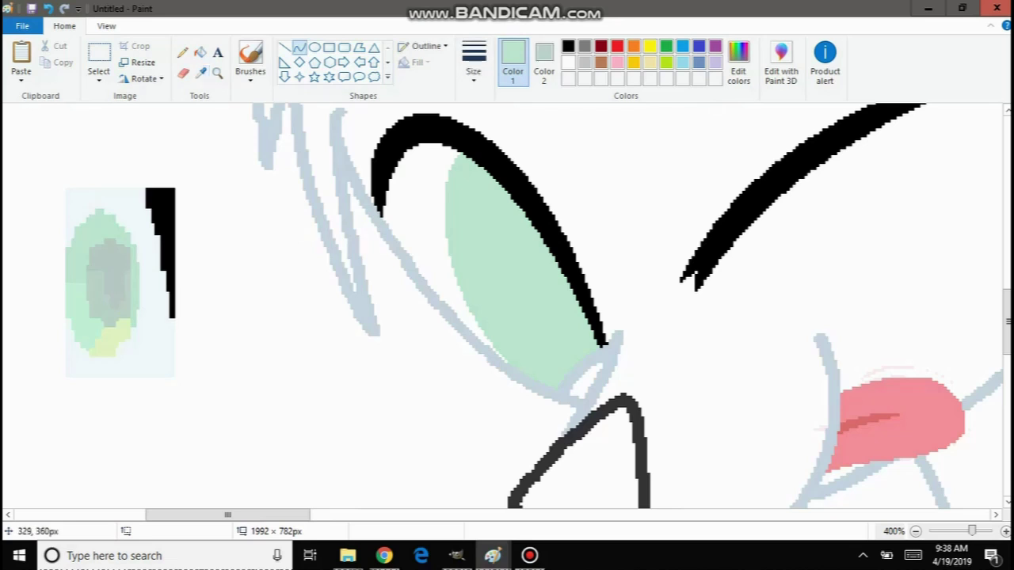
click(99, 79)
click(45, 163)
click(57, 63)
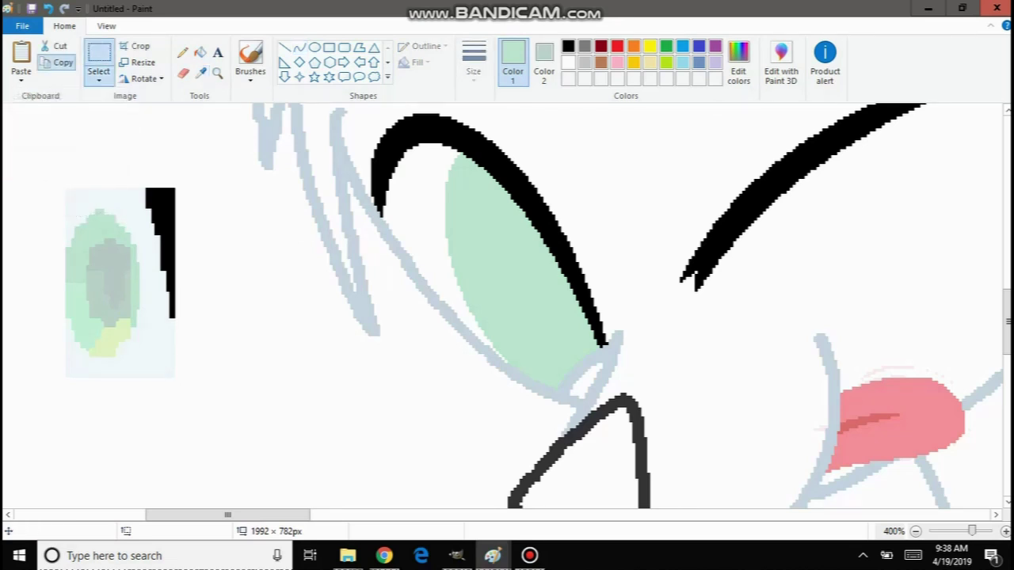
click(201, 73)
right_click(502, 237)
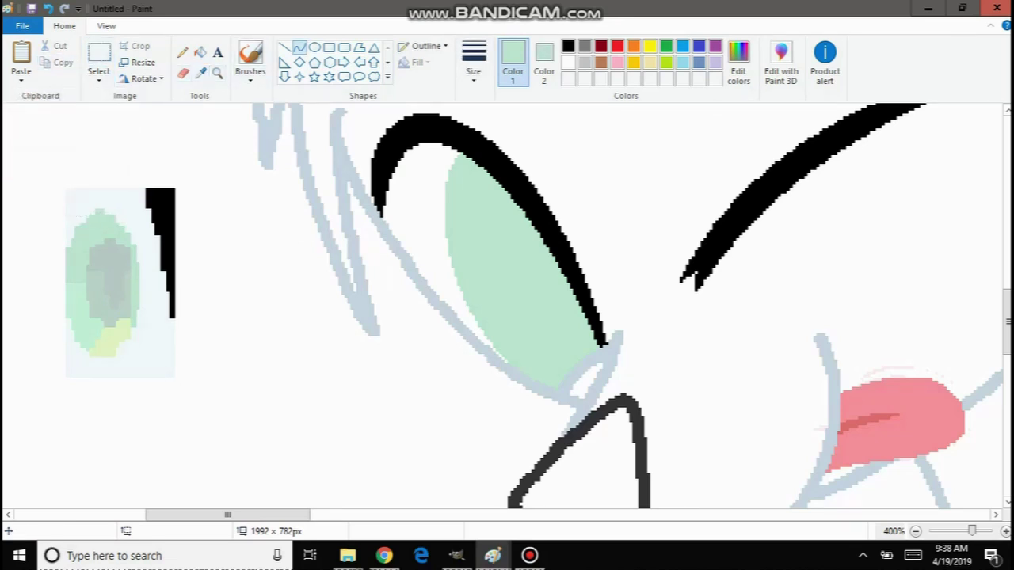
Sample the reference pupil's gray-green and draw a thin ellipse about 51 px wide overlapping the iris and upper lid.
click(200, 73)
click(94, 284)
click(314, 48)
drag(480, 185, 628, 383)
drag(583, 365, 561, 368)
mouse_move(558, 326)
mouse_down()
mouse_move(563, 345)
mouse_move(559, 329)
mouse_up()
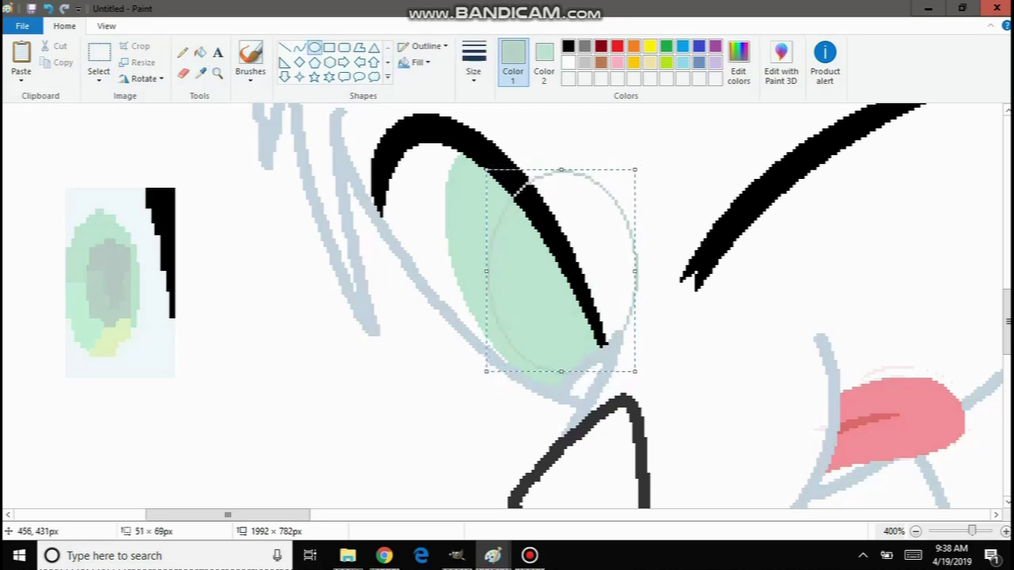
drag(561, 170, 562, 151)
drag(561, 229, 564, 225)
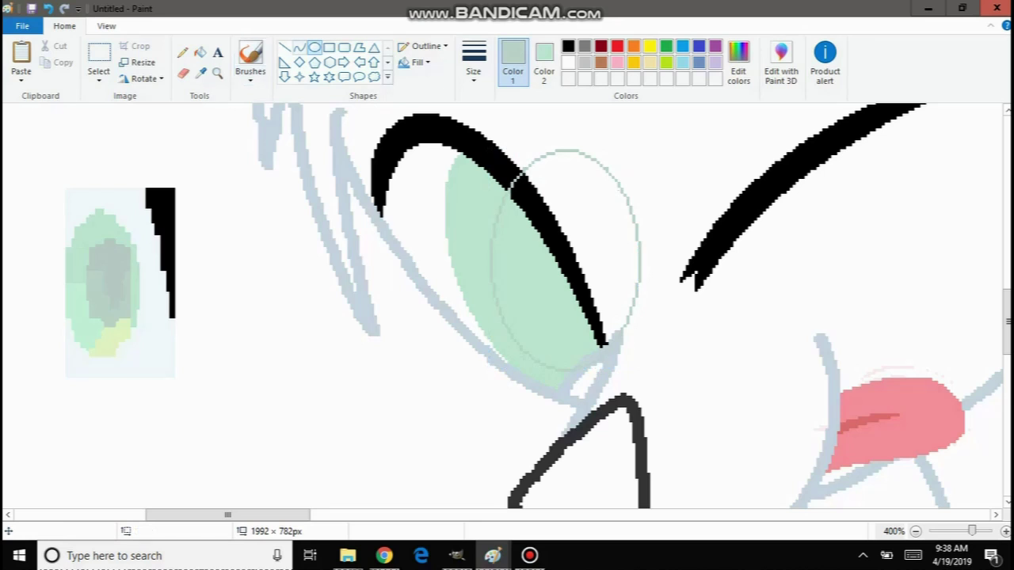
Draw a gray-green curve from the upper lid down to the ellipse's outer edge and fill the enclosed pupil area with gray-green.
click(299, 47)
drag(484, 206, 461, 185)
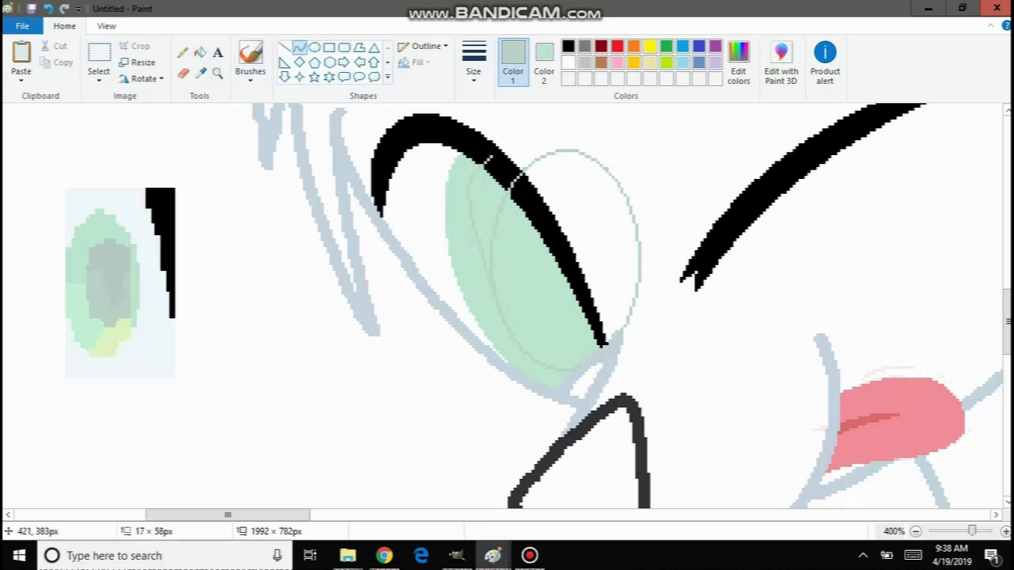
click(476, 303)
drag(490, 270, 493, 274)
click(526, 261)
click(201, 53)
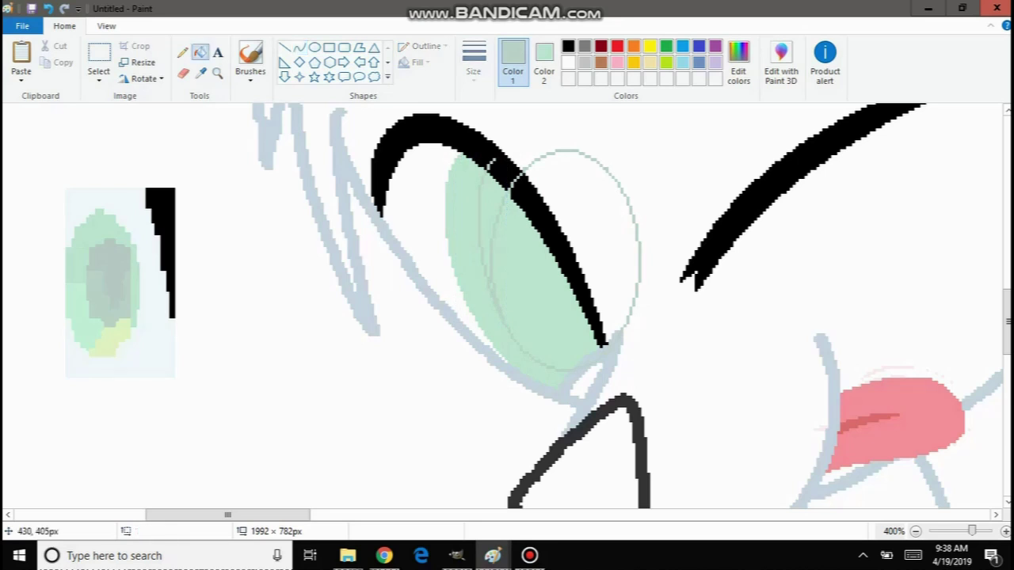
click(504, 277)
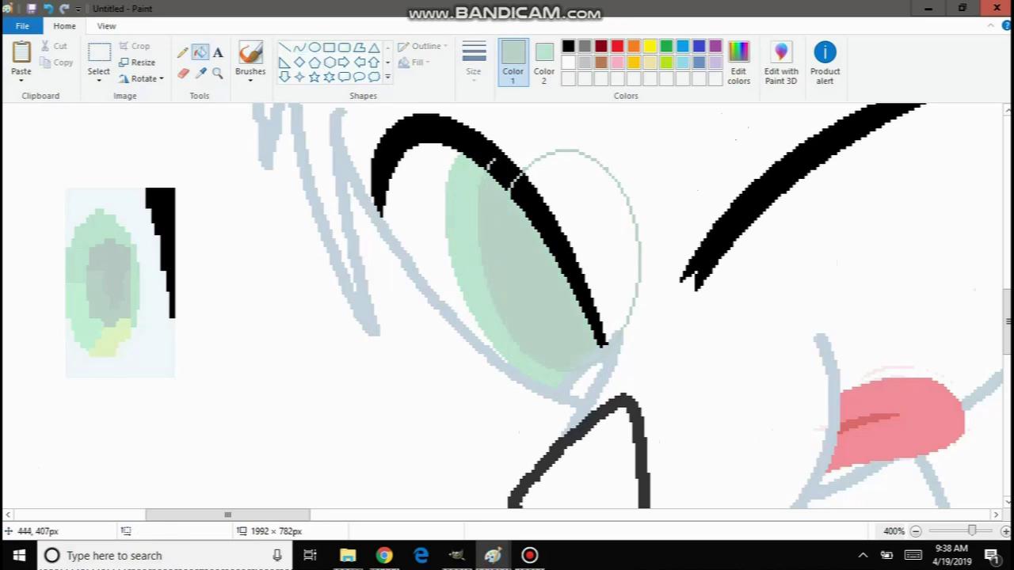
Smooth the pupil's lower edge with a thicker pale green curve following the iris.
click(299, 47)
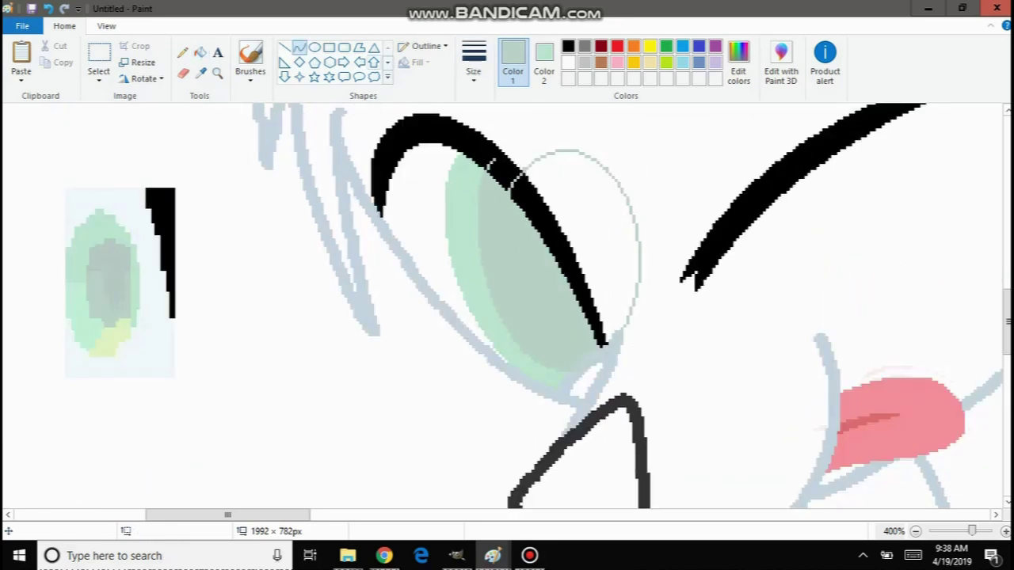
click(473, 62)
click(440, 162)
drag(450, 169, 583, 372)
drag(537, 355, 454, 282)
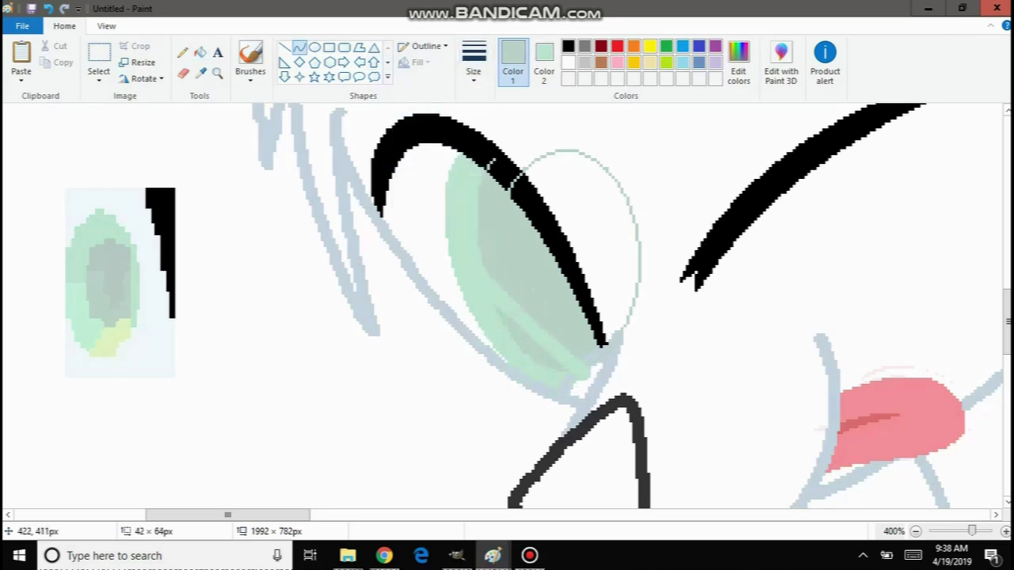
click(502, 373)
drag(482, 362, 482, 326)
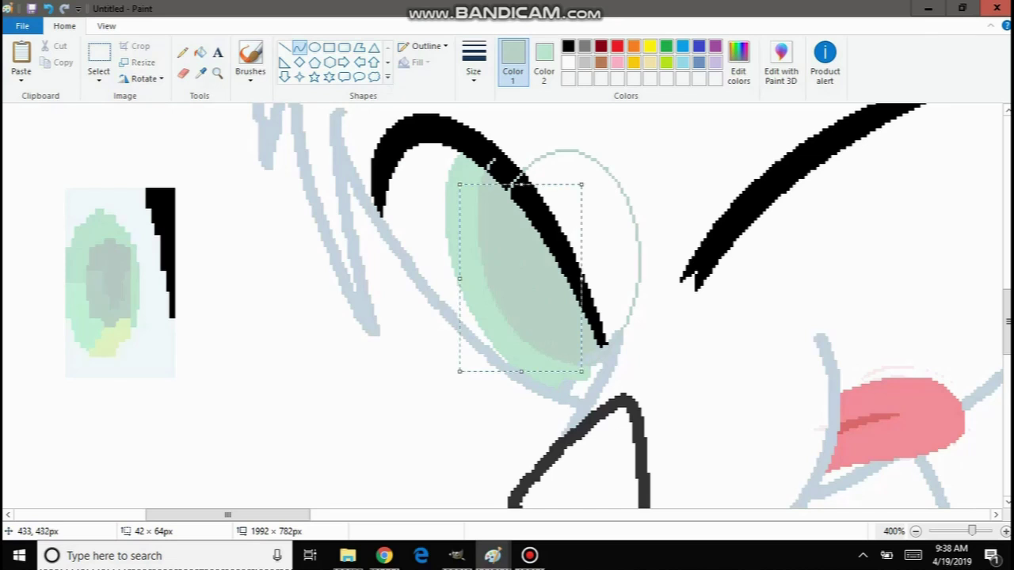
Draw a thick gray-green curve from the upper lid along the pupil's outer edge to widen and round it.
click(460, 132)
drag(505, 163, 517, 338)
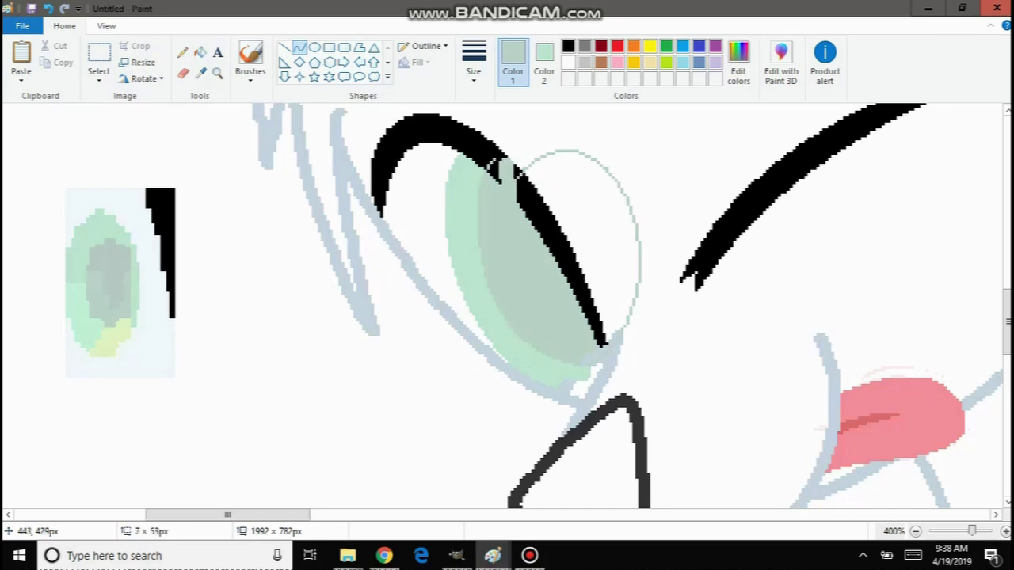
drag(487, 230, 477, 160)
drag(469, 230, 457, 273)
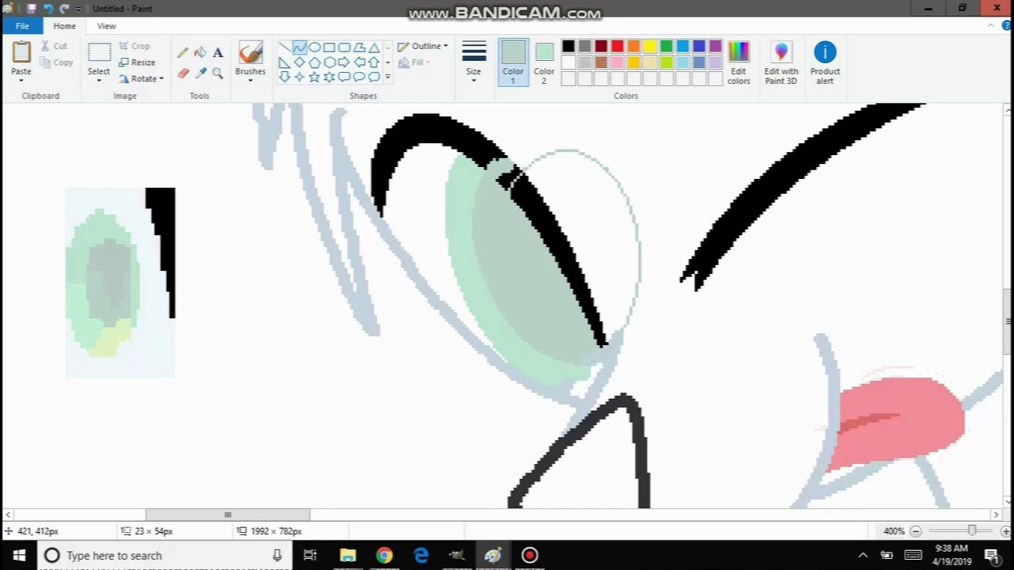
click(332, 229)
scroll(537, 186, down, 1)
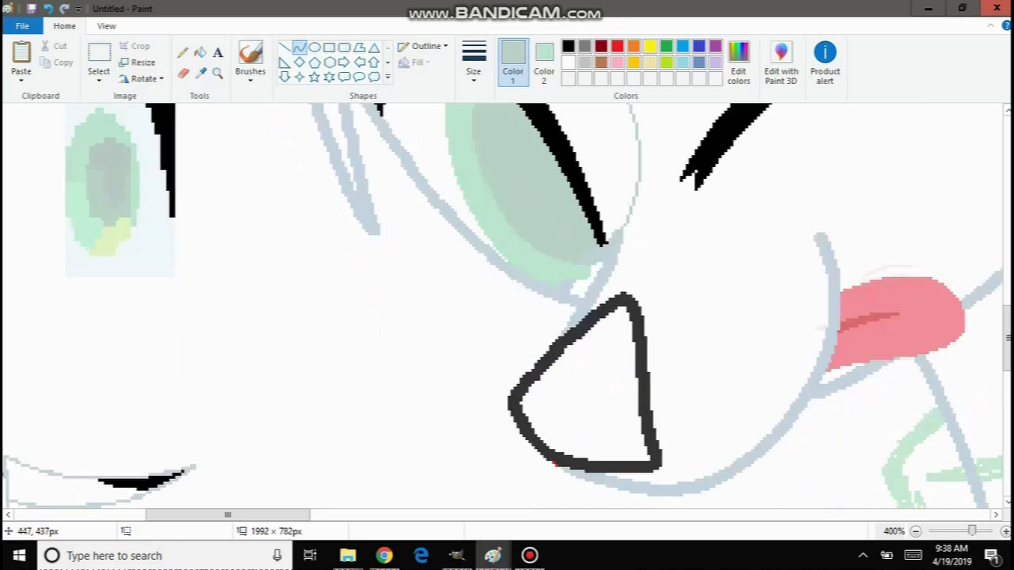
scroll(543, 190, up, 1)
mouse_move(459, 144)
mouse_down()
mouse_move(478, 370)
mouse_move(510, 375)
mouse_up()
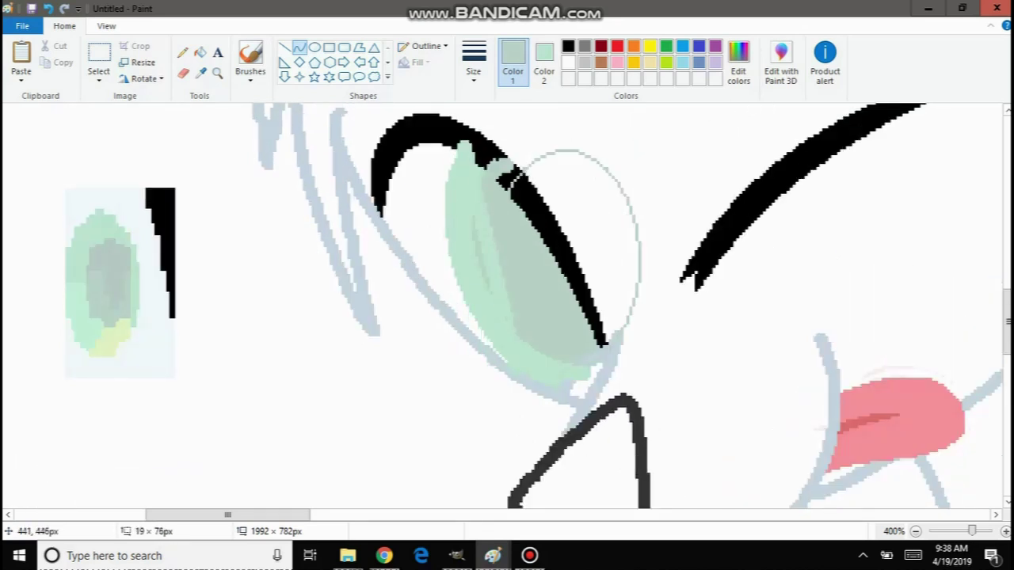
key(ctrl+z)
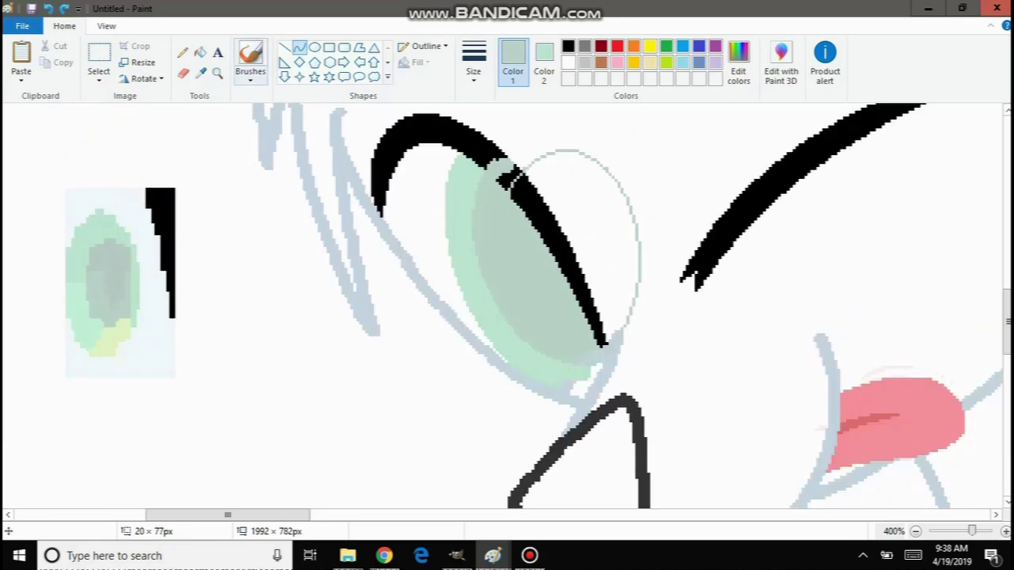
Paste the copied drawing over the whole canvas with pale iris green transparent, restoring everything outside the iris.
click(217, 74)
right_click(116, 179)
right_click(117, 179)
right_click(113, 179)
right_click(110, 177)
right_click(96, 162)
right_click(59, 133)
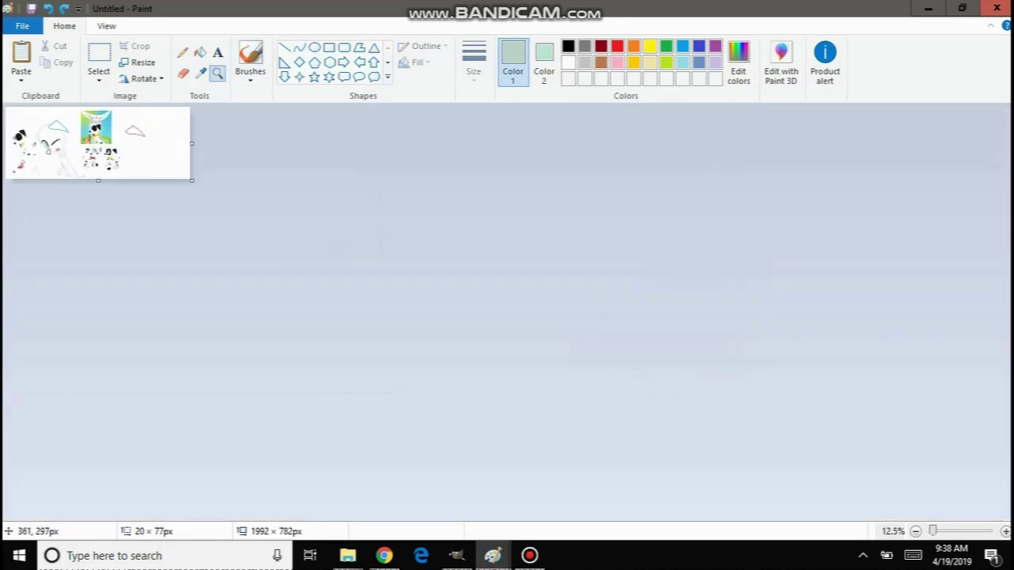
click(21, 54)
Sample the bluish white of the reference eye and fill the white of the open eye with it.
click(217, 74)
click(65, 165)
click(58, 182)
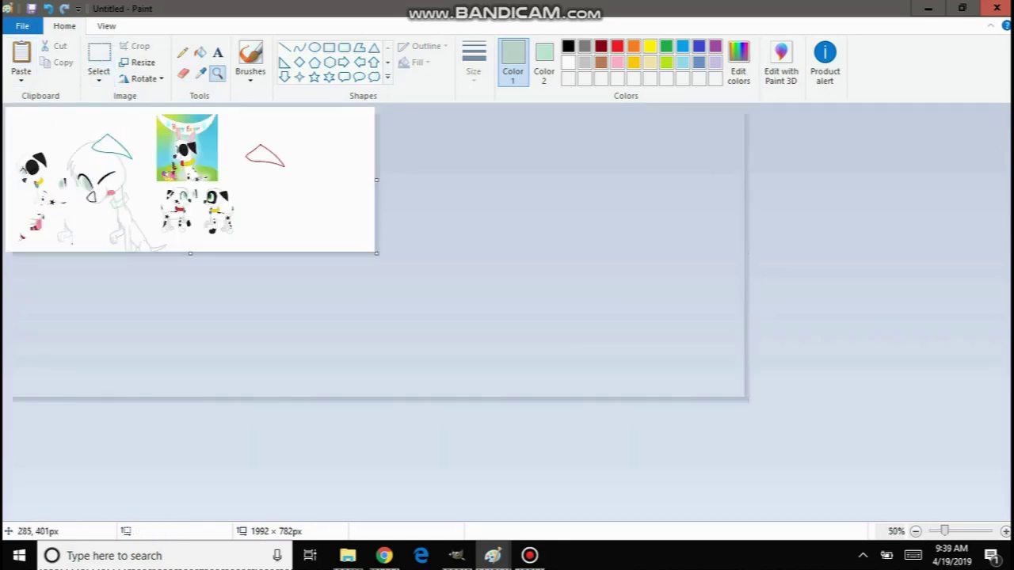
scroll(166, 257, up, 3)
click(200, 53)
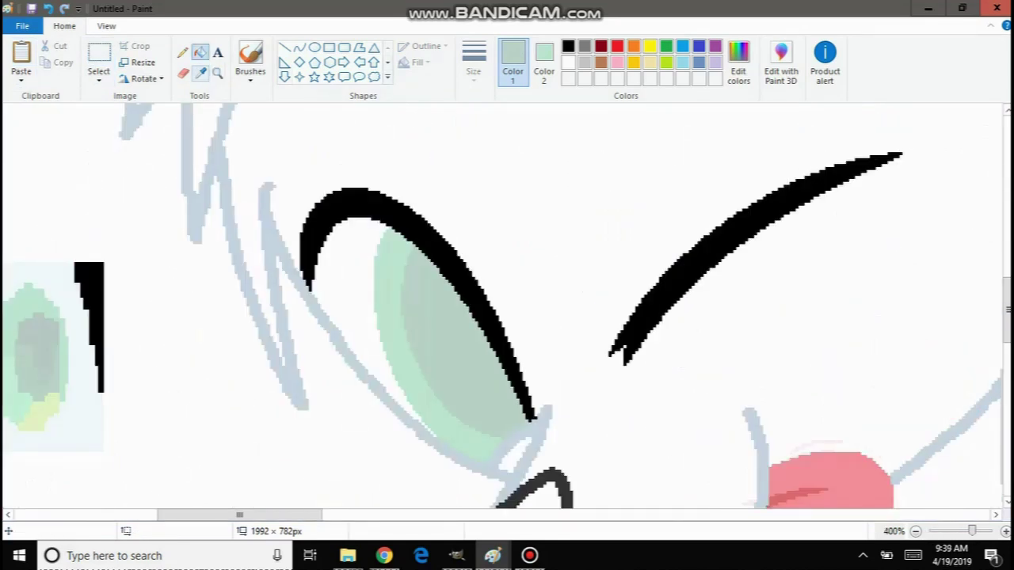
click(201, 74)
click(64, 292)
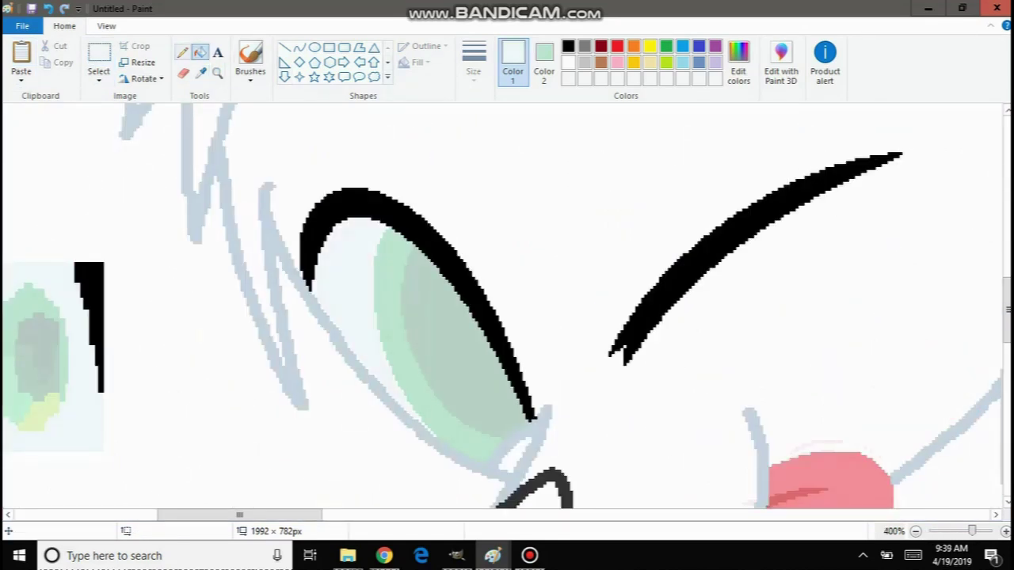
Copy the entire updated drawing and sample a secondary color for transparent pasting.
click(99, 76)
click(45, 165)
click(200, 73)
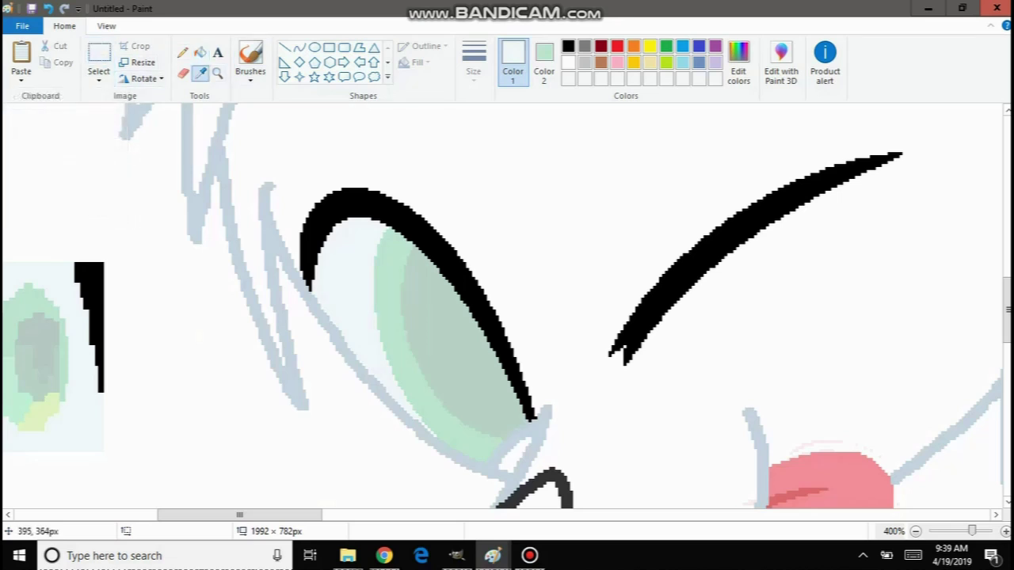
right_click(312, 195)
click(98, 79)
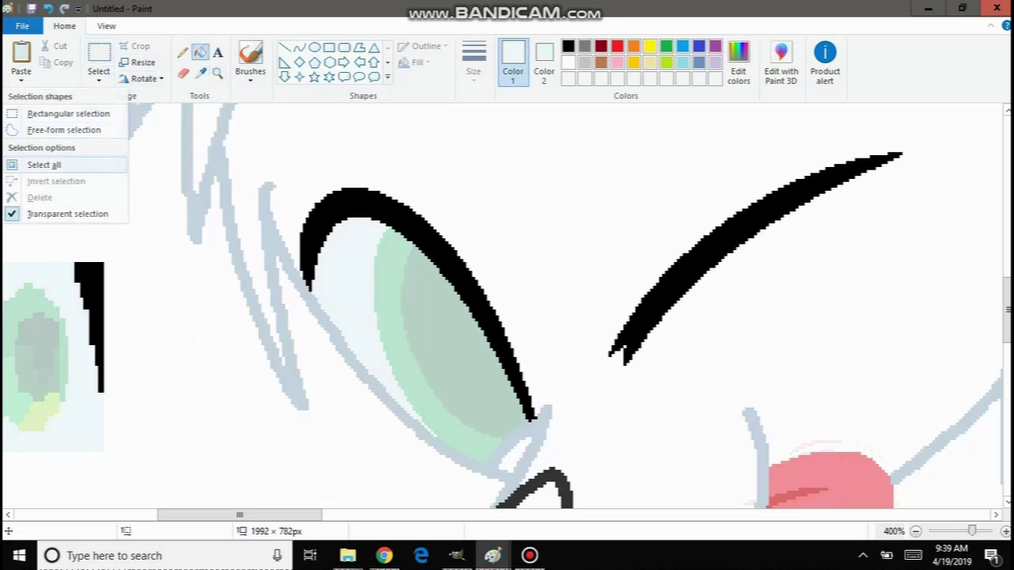
click(44, 165)
click(299, 47)
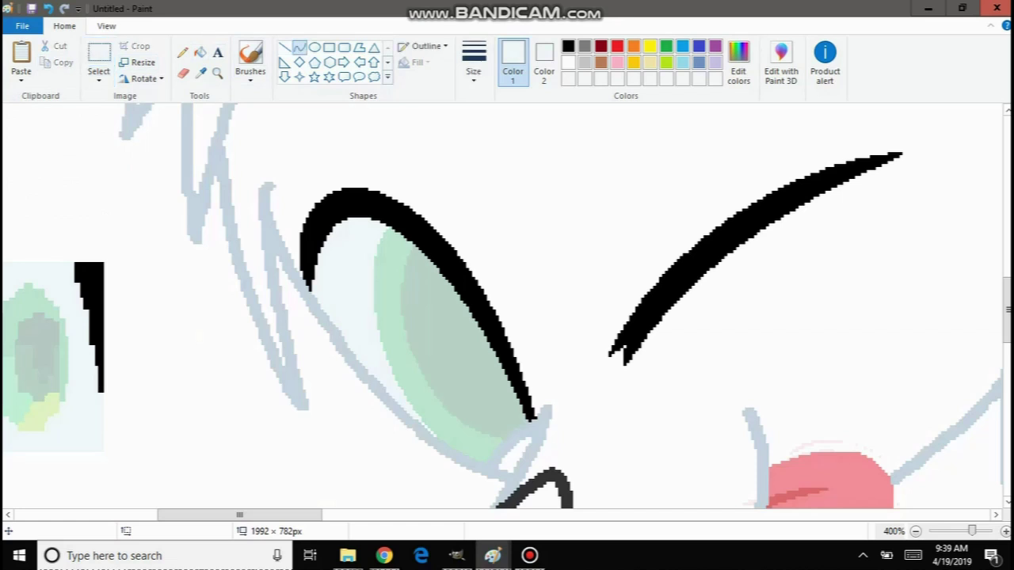
Sample the iris's pale green and draw a thick curve along its outer edge, about 77 px tall, to widen the iris.
click(200, 72)
click(400, 253)
drag(388, 210, 439, 435)
drag(377, 272, 364, 277)
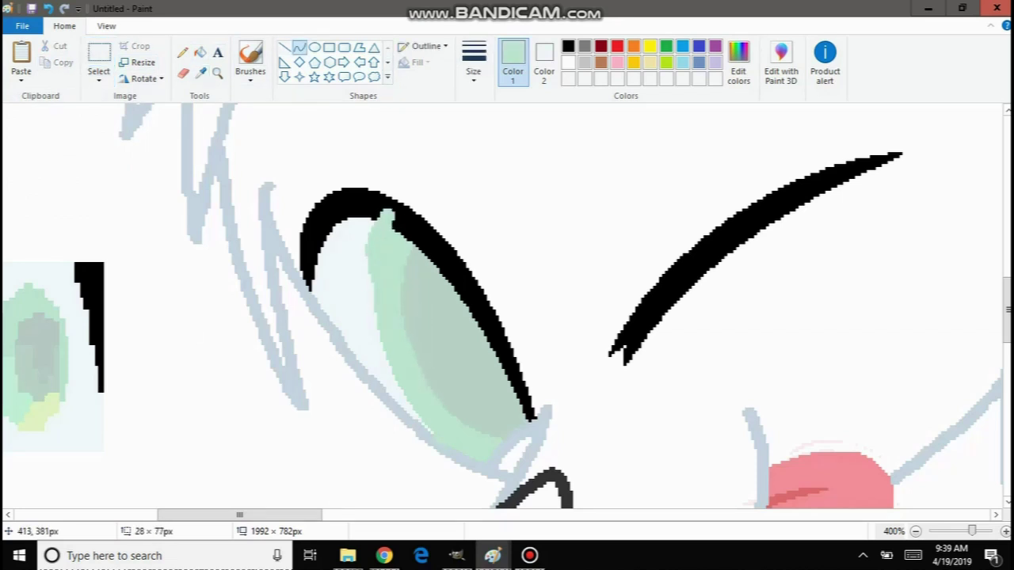
click(367, 379)
drag(344, 382, 367, 357)
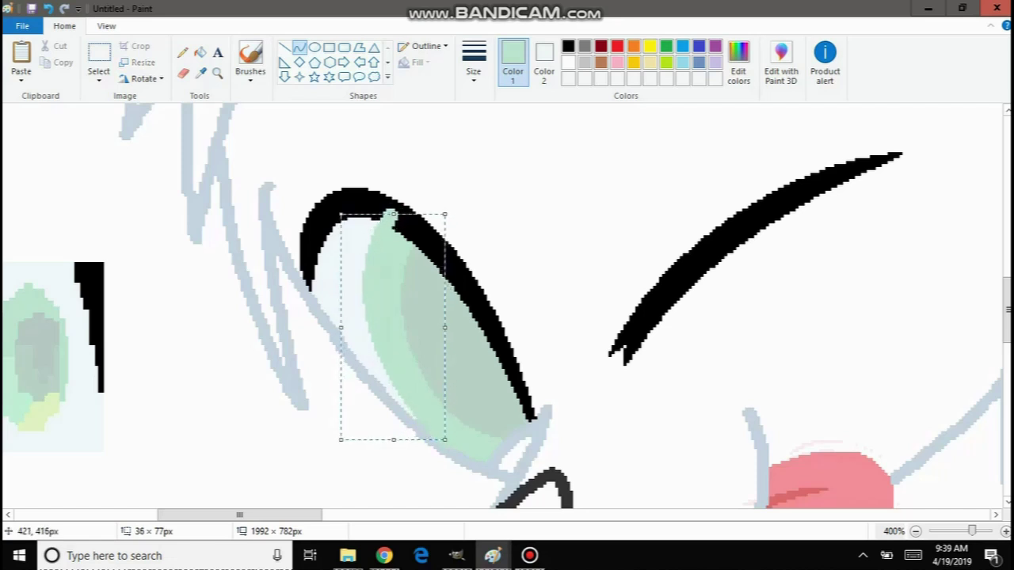
drag(373, 205, 373, 215)
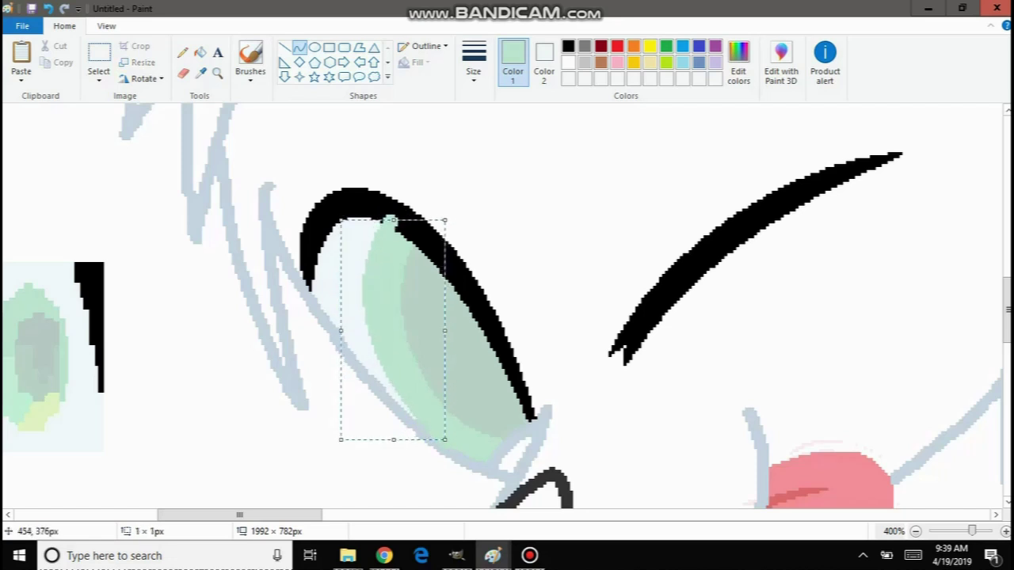
click(472, 230)
Sample the bluish eye white and draw a curve with it around the iris's upper end, crossing the lid.
click(200, 73)
click(344, 268)
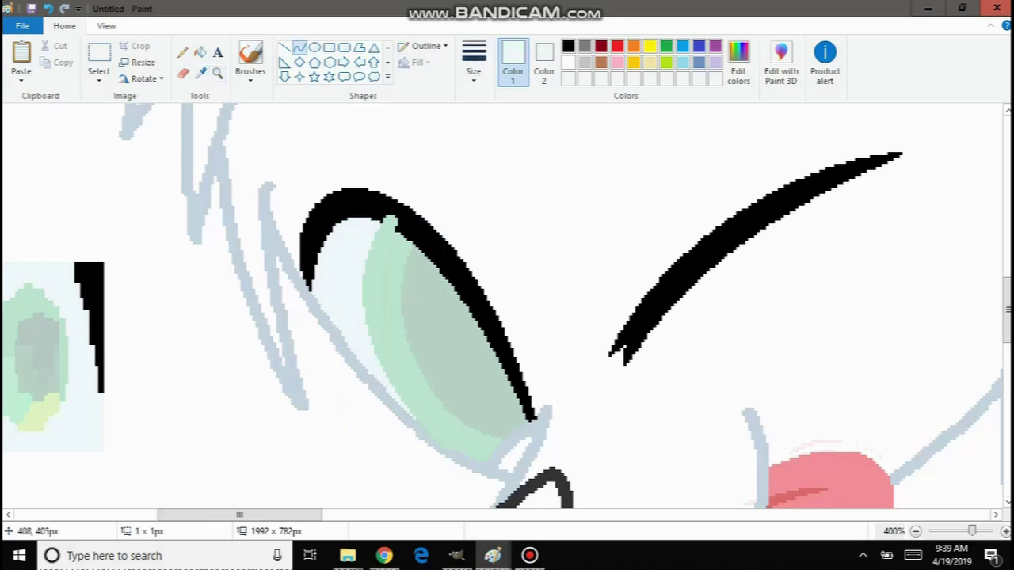
drag(347, 321, 420, 214)
mouse_move(369, 260)
mouse_down()
mouse_move(339, 276)
mouse_move(357, 294)
mouse_move(332, 196)
mouse_move(344, 180)
mouse_up()
key(Return)
scroll(468, 243, down, 3)
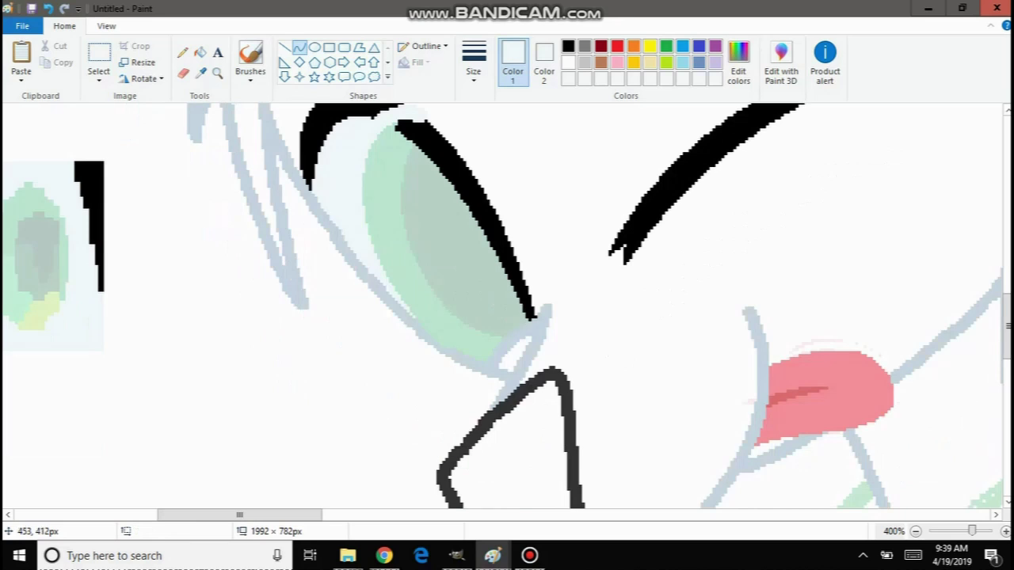
Sample the iris's pale green and fill the small white gap between the iris and the eye's lower outline.
scroll(507, 309, down, 5)
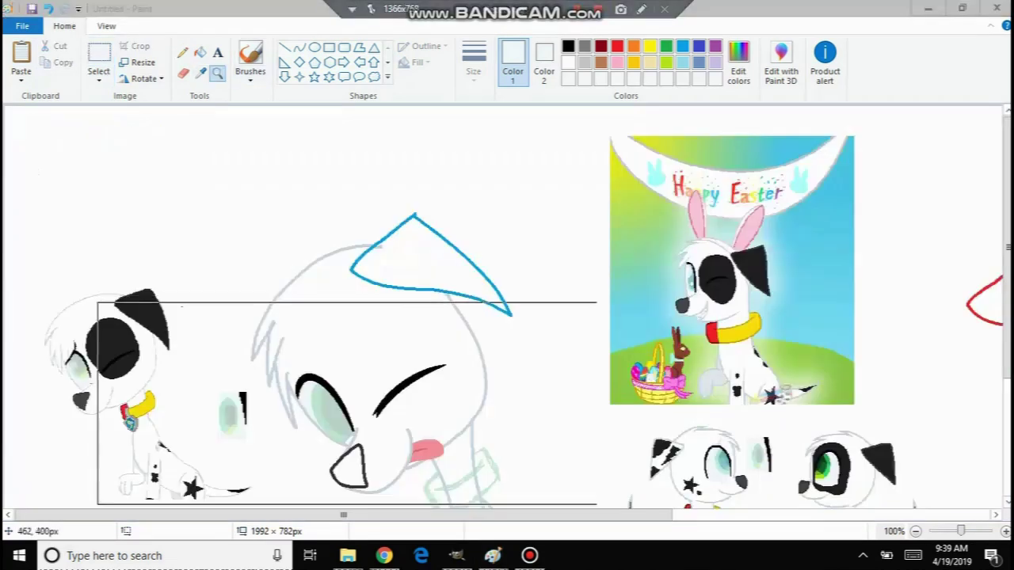
click(369, 397)
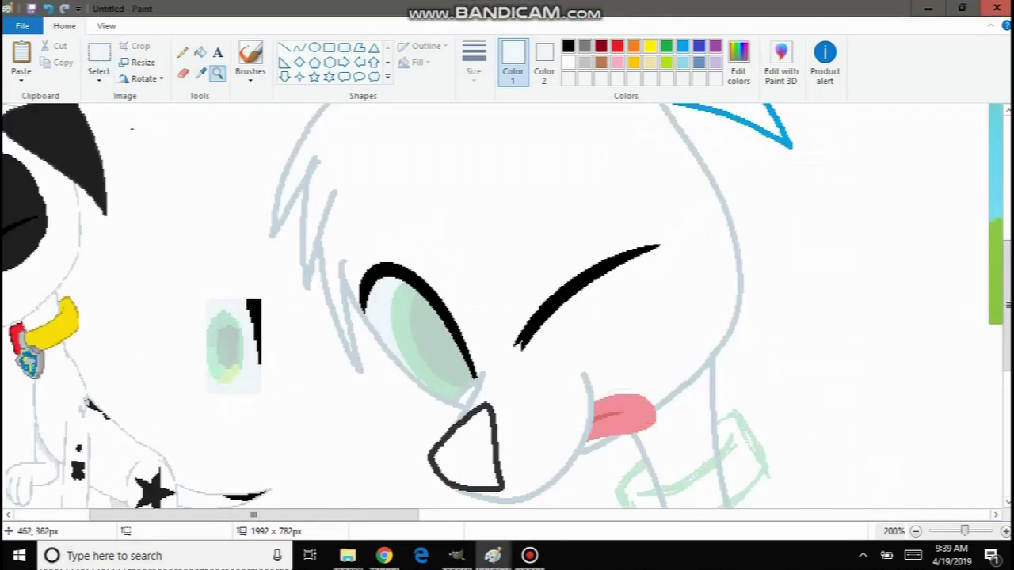
click(449, 333)
scroll(287, 237, down, 1)
scroll(290, 226, up, 4)
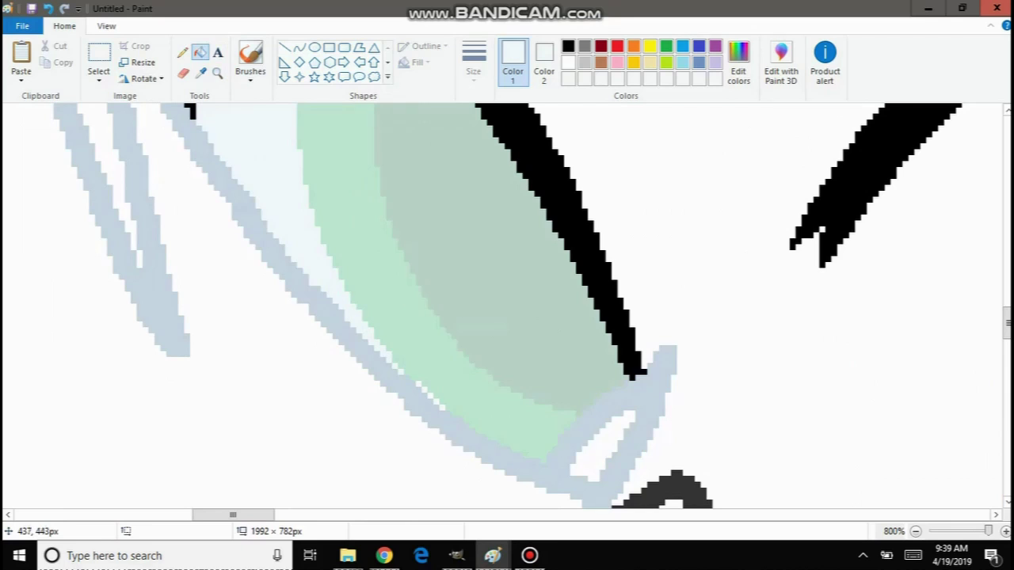
click(199, 72)
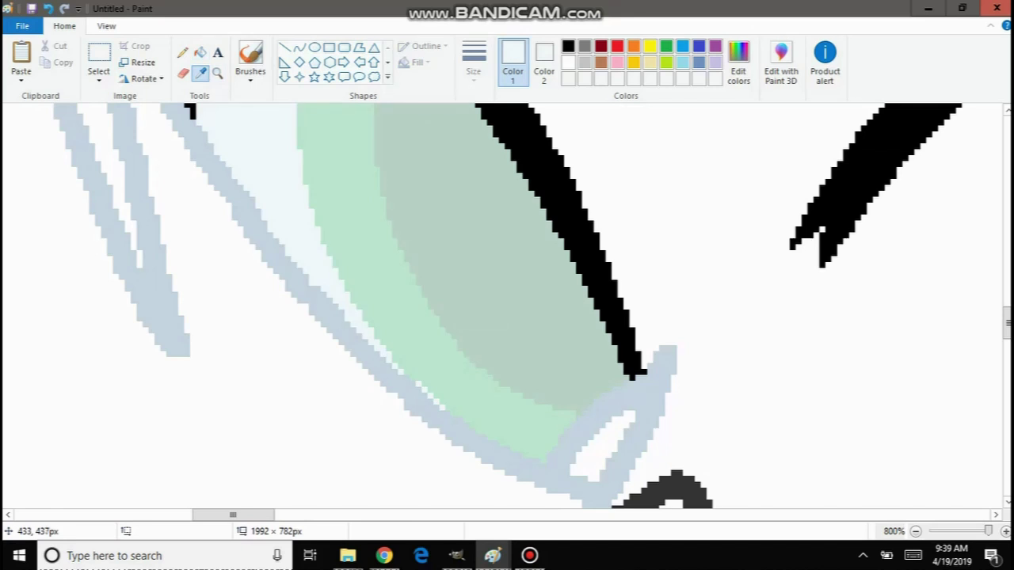
scroll(507, 305, up, 2)
scroll(418, 352, down, 1)
click(420, 371)
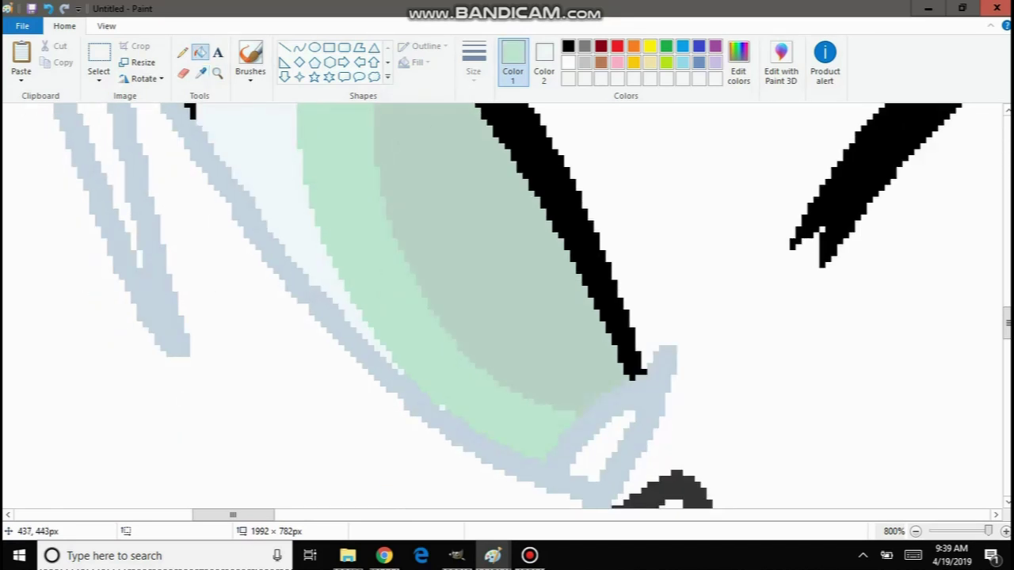
Fill the gray-green inner iris with pale green, copy the entire drawing in that state, and undo the fill.
scroll(420, 370, up, 1)
scroll(419, 370, down, 1)
scroll(392, 321, up, 2)
scroll(380, 309, down, 2)
scroll(300, 159, up, 1)
click(98, 77)
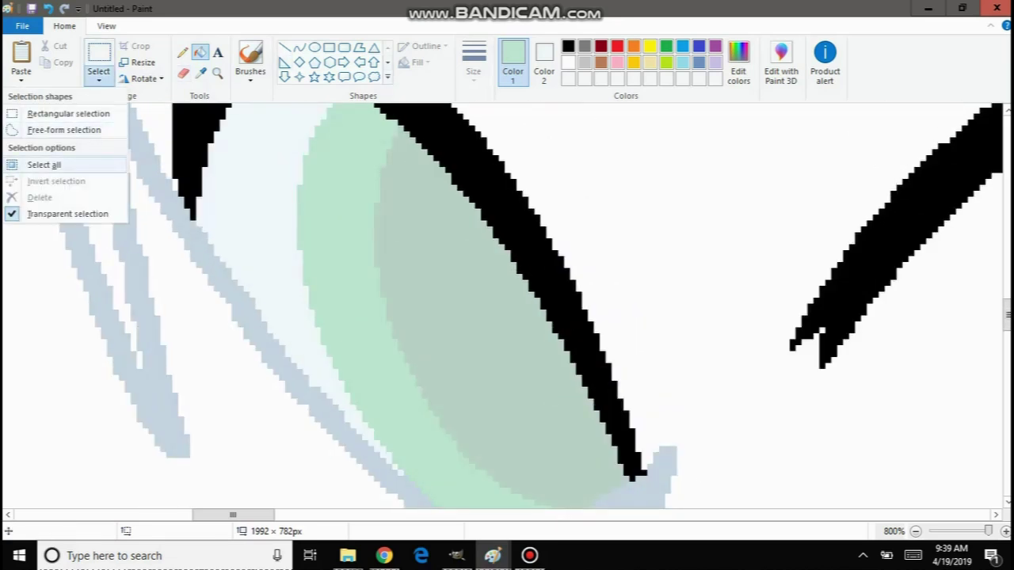
click(40, 164)
click(199, 52)
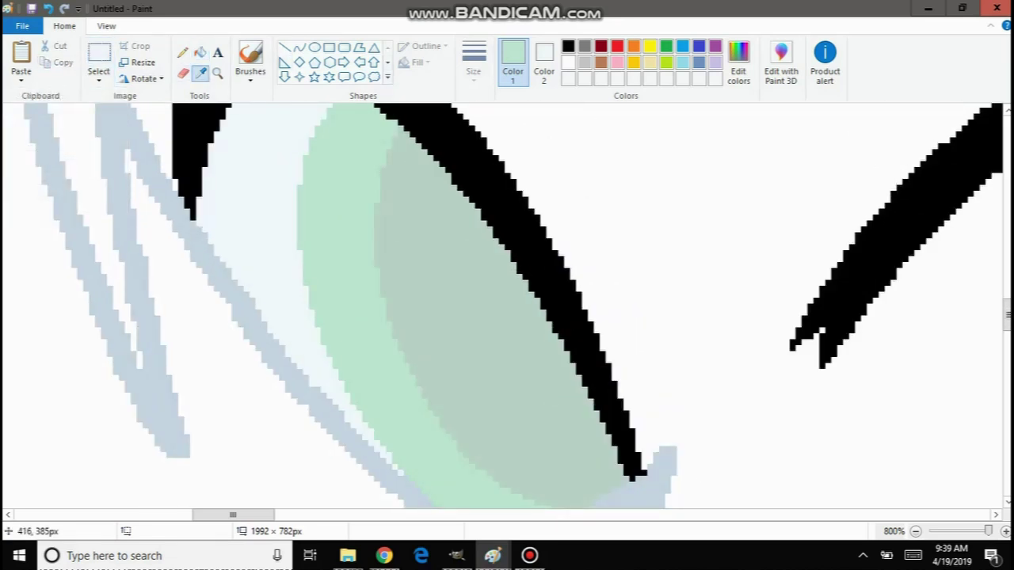
click(392, 182)
click(98, 78)
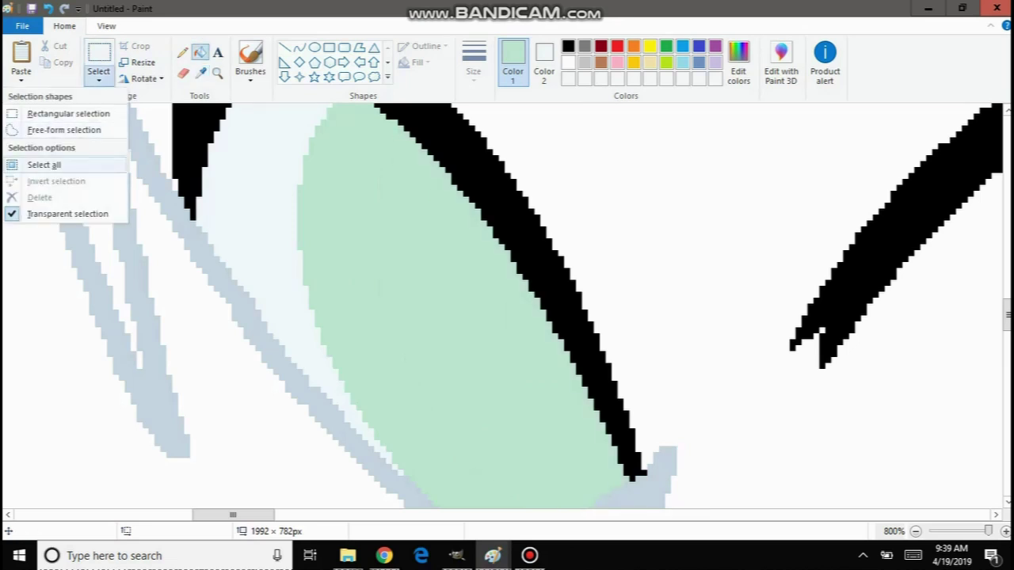
click(41, 164)
key(ctrl+z)
Sample the inner iris's gray-green as the primary color and the iris's pale green as the secondary color.
click(201, 73)
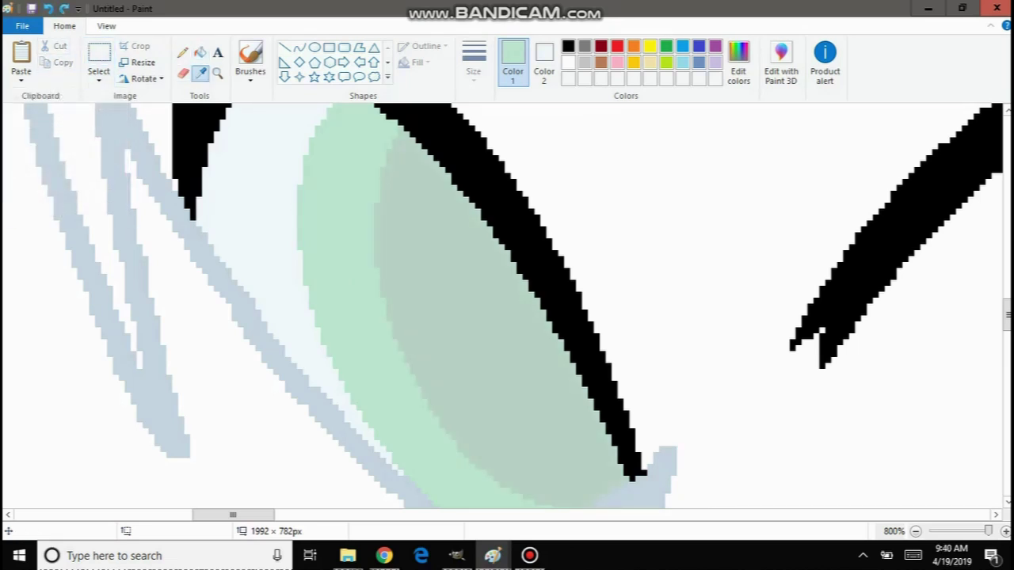
click(392, 184)
click(200, 73)
right_click(321, 162)
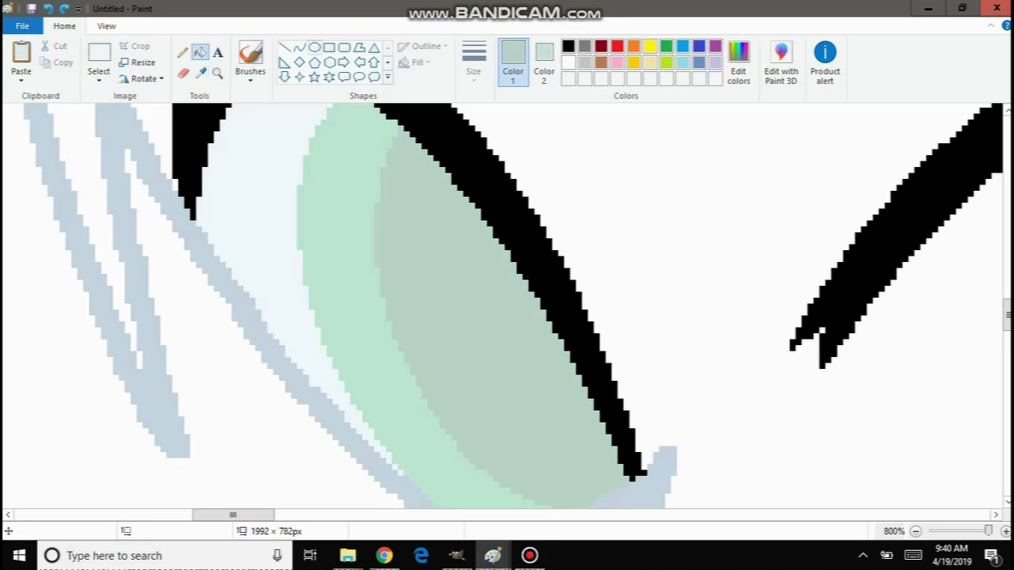
Draw a thick gray-green curve about 51 × 69 px along the inner iris's outer edge to widen the shaded area.
click(217, 73)
right_click(187, 173)
right_click(187, 172)
right_click(187, 172)
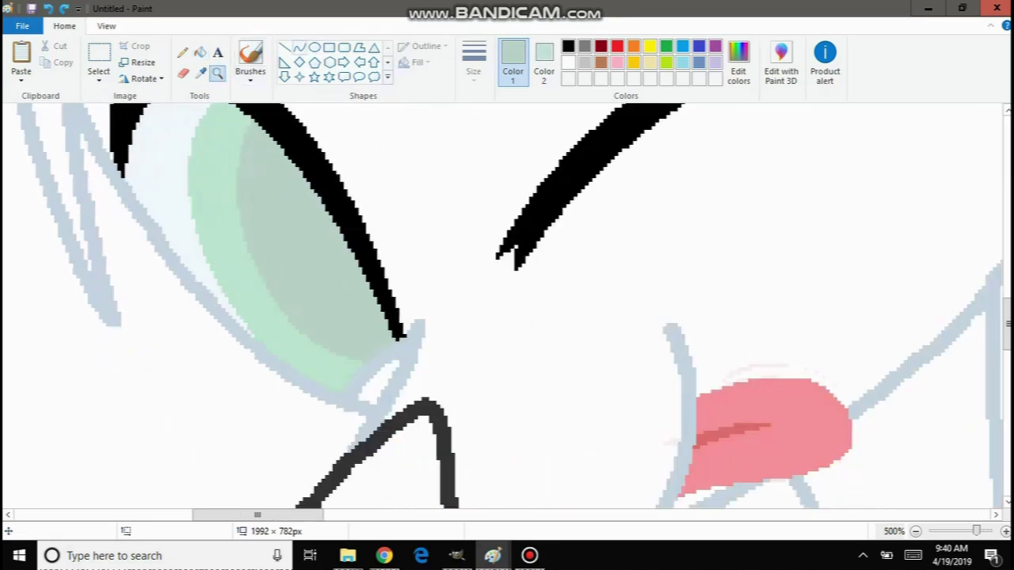
click(299, 48)
drag(250, 109, 368, 370)
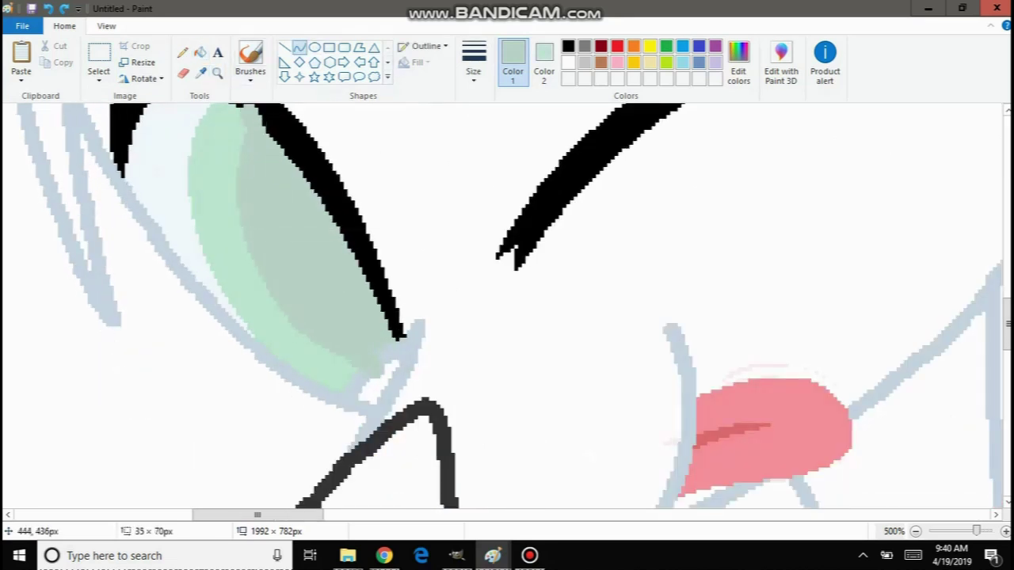
drag(269, 327, 187, 321)
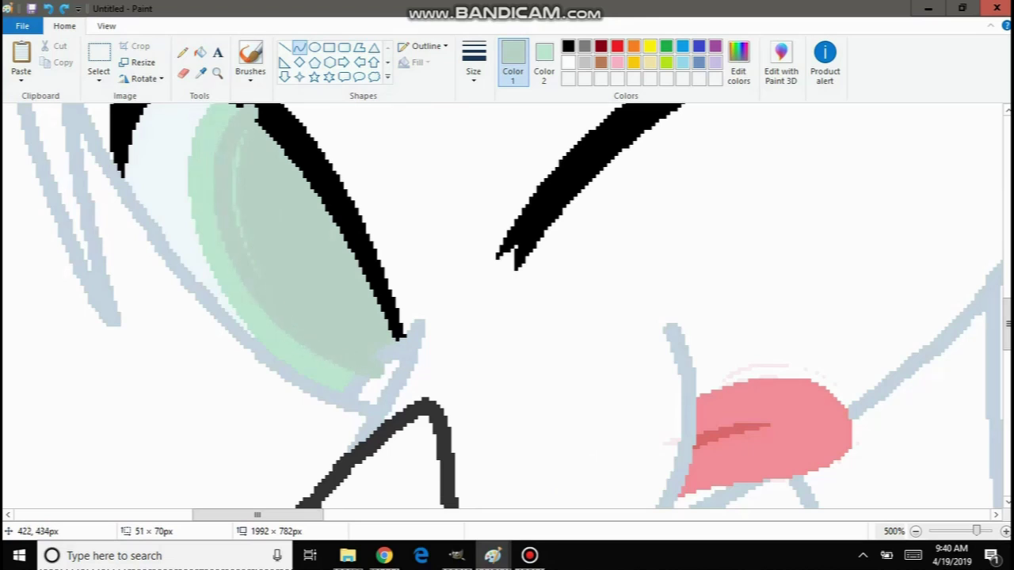
drag(231, 288, 242, 299)
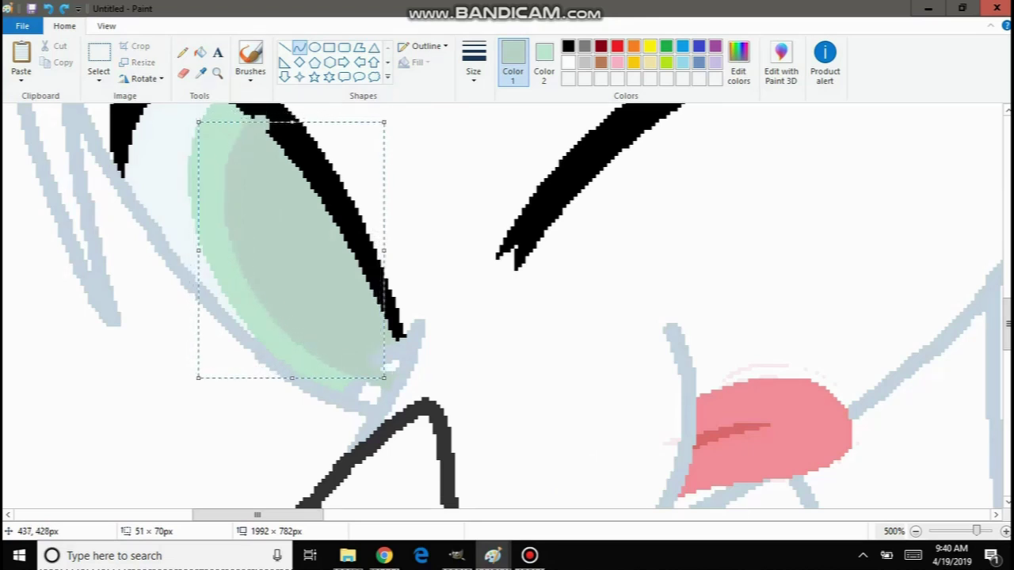
drag(350, 333, 350, 321)
drag(348, 366, 345, 374)
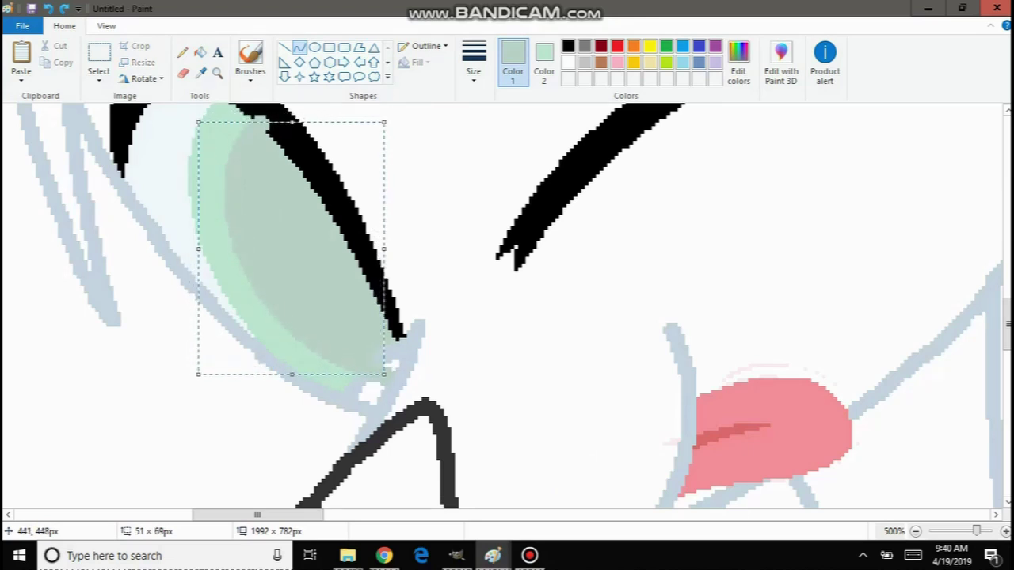
drag(290, 122, 292, 126)
click(387, 155)
click(183, 53)
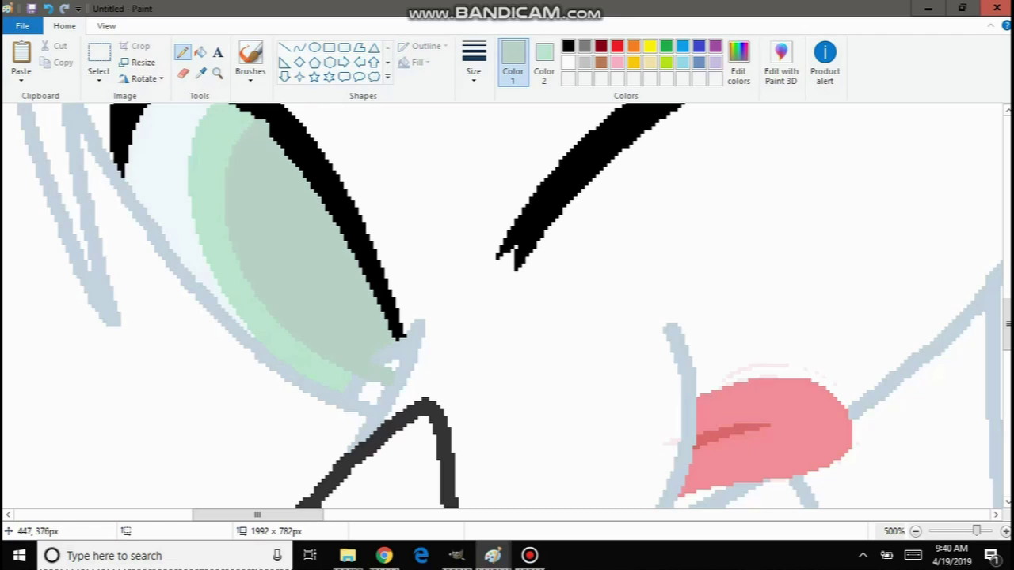
Paste the copied drawing transparently over the whole canvas to trim the gray-green curve to the iris.
click(217, 74)
right_click(141, 150)
right_click(119, 168)
right_click(95, 178)
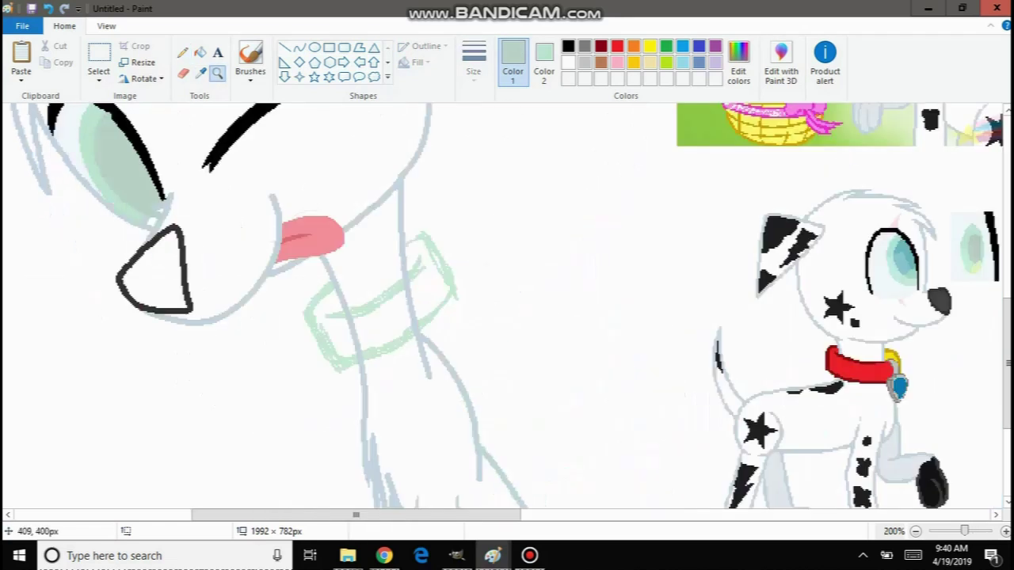
right_click(78, 176)
right_click(67, 173)
right_click(62, 162)
right_click(53, 148)
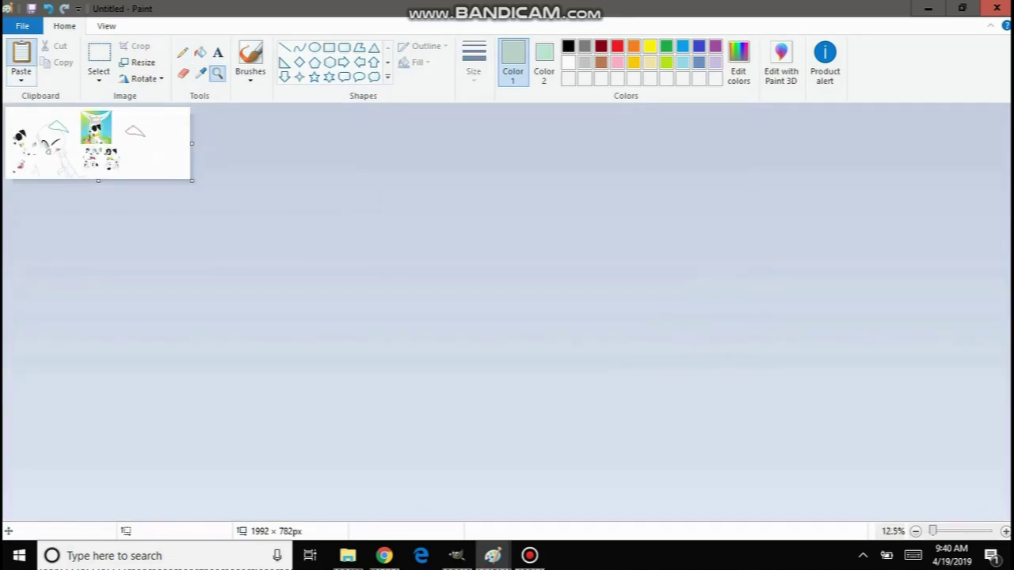
key(ctrl+a)
click(173, 170)
click(176, 180)
click(258, 206)
click(350, 352)
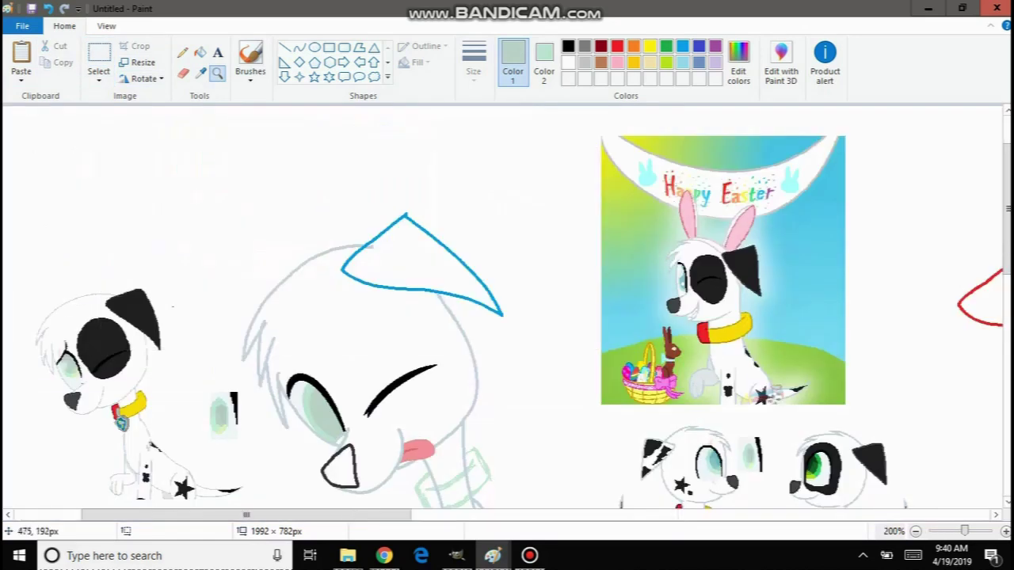
Set the secondary colour to white and fill away the stub of the head outline inside the blue ear.
click(476, 178)
scroll(378, 257, up, 1)
click(544, 64)
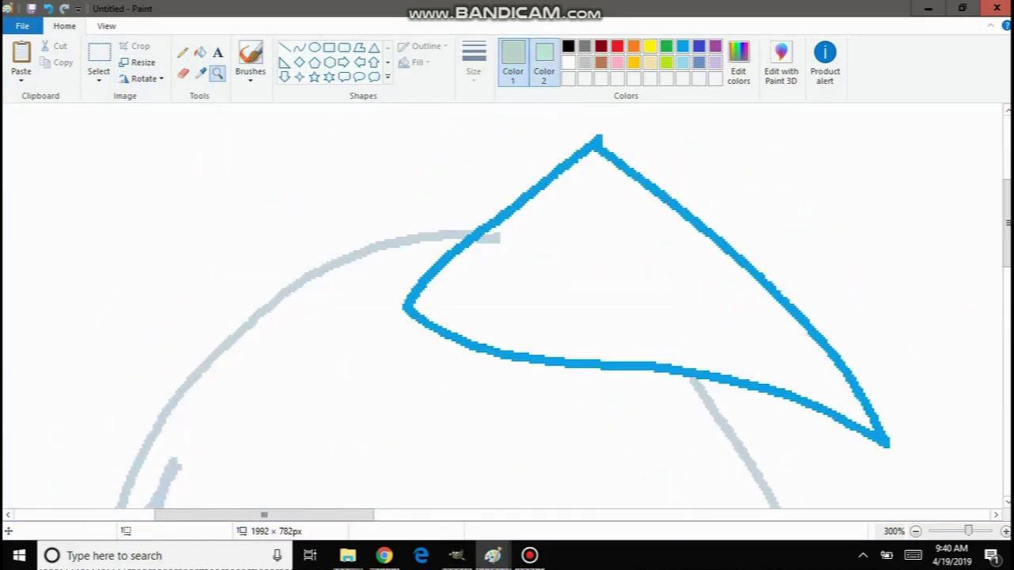
click(569, 62)
click(513, 63)
click(199, 52)
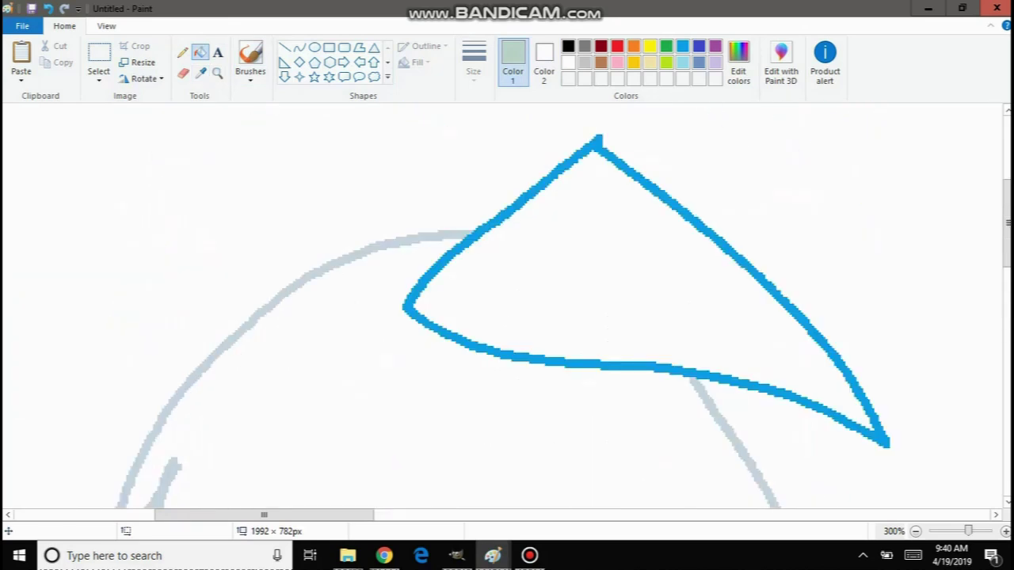
Sample the near-black and dark grey of the right reference puppy's ear, and fill the blue-outlined ear with the near-black.
right_click(188, 194)
right_click(188, 194)
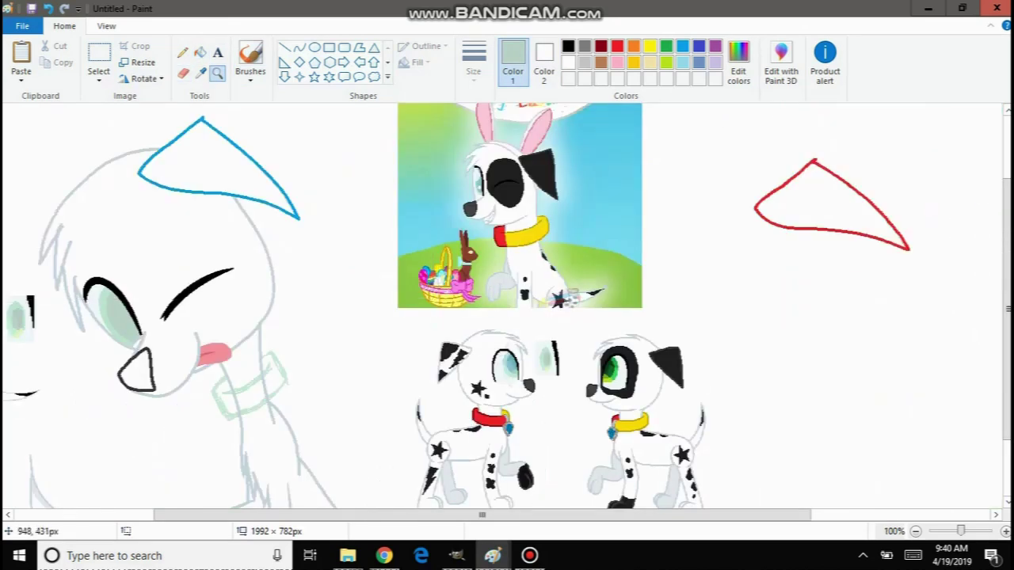
scroll(756, 427, up, 1)
click(200, 74)
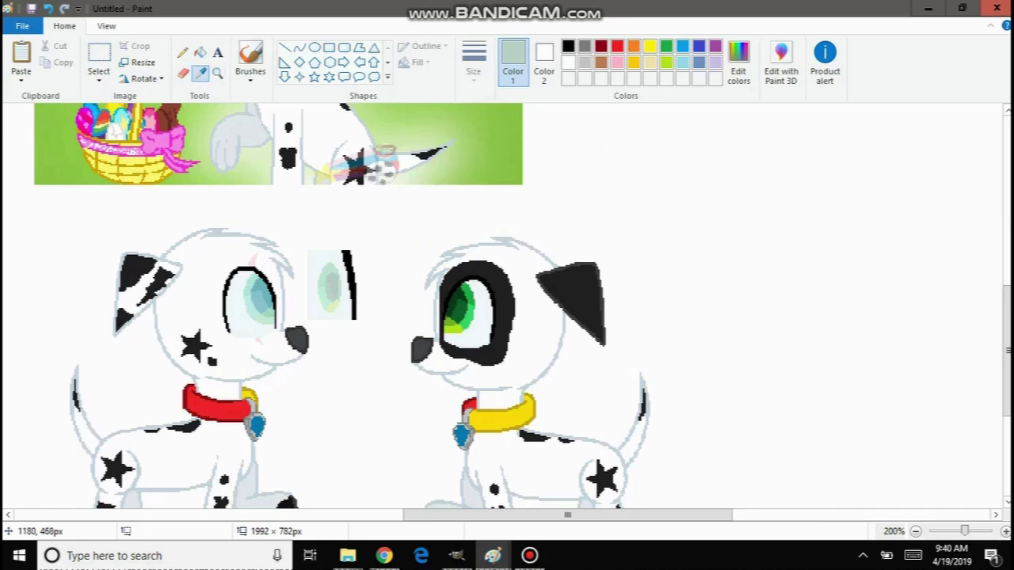
click(576, 285)
right_click(582, 264)
drag(593, 515, 265, 515)
scroll(705, 289, up, 4)
click(694, 259)
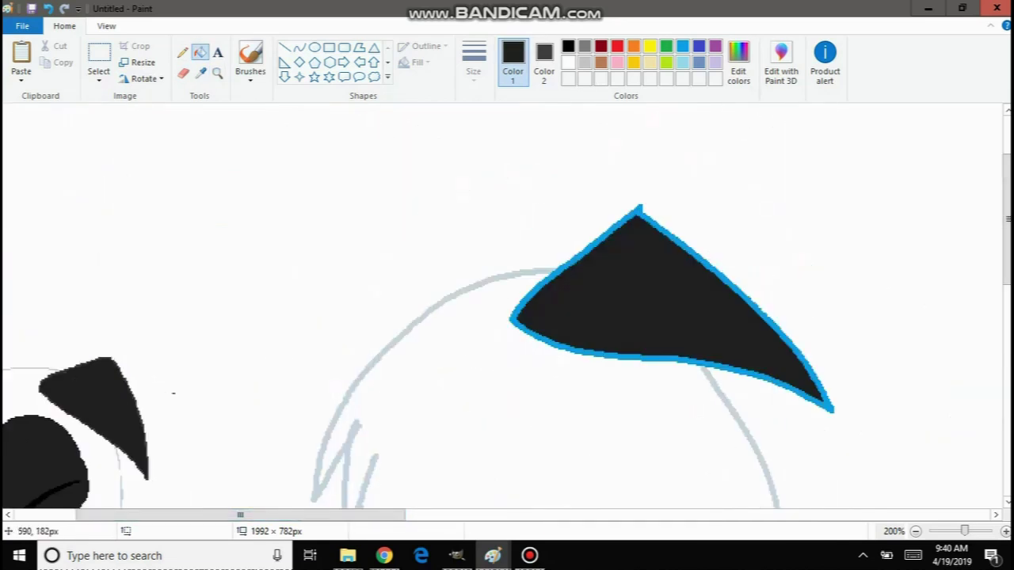
Select and copy the yellow collar with its tag from the sitting reference dog.
scroll(507, 305, down, 4)
scroll(507, 305, up, 1)
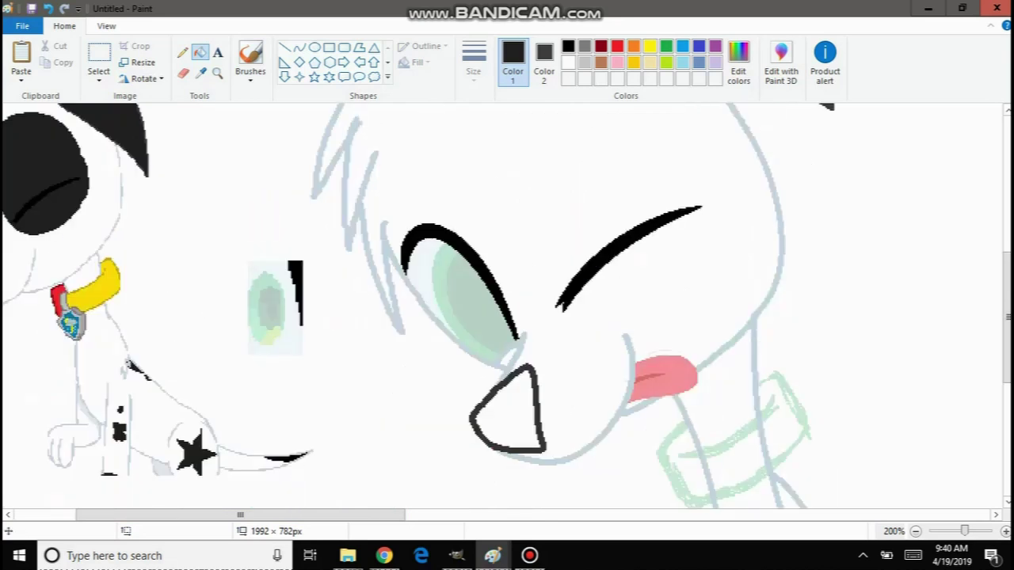
click(544, 62)
click(513, 63)
click(217, 74)
right_click(88, 255)
click(119, 278)
click(99, 61)
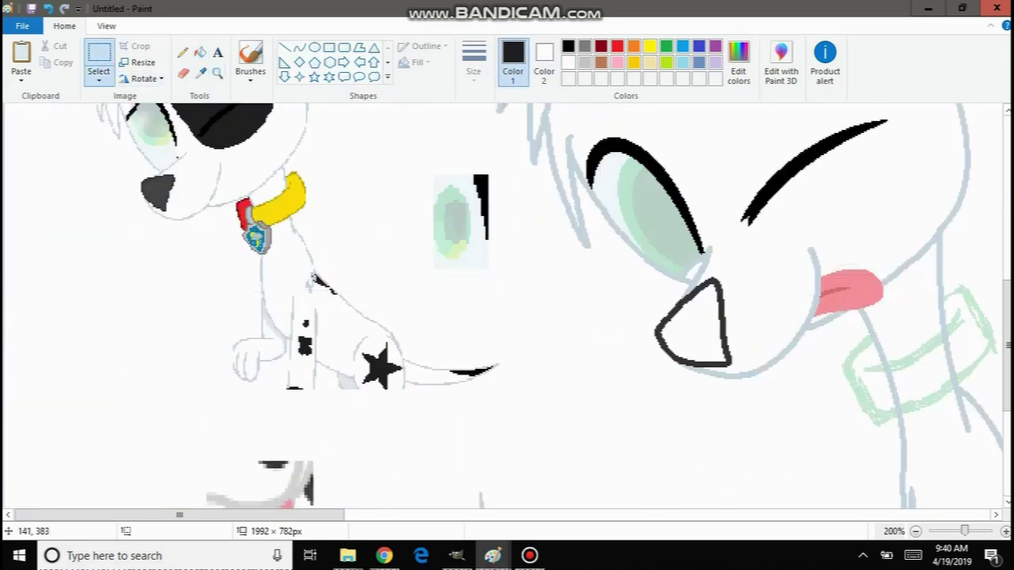
drag(213, 161, 313, 255)
click(21, 53)
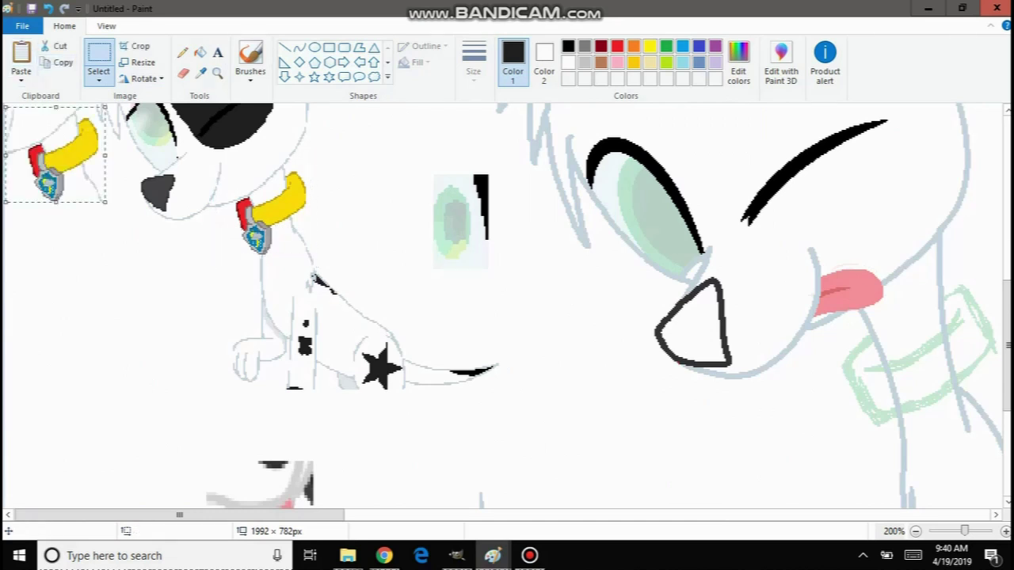
click(121, 210)
key(ctrl+z)
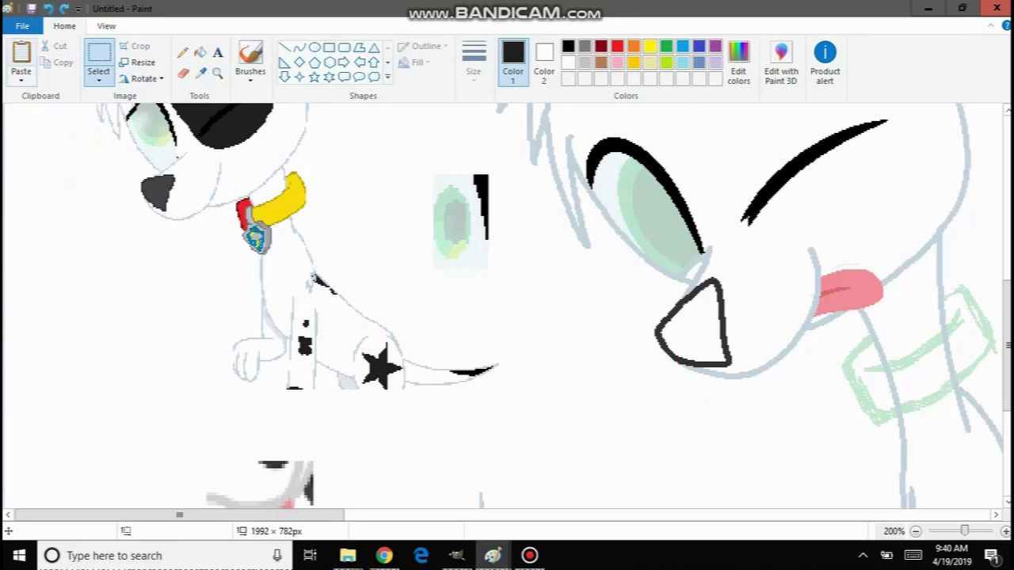
Paste the copied collar, enlarge it and place it beside the large dog's neck as a reference.
click(21, 54)
drag(106, 204, 165, 259)
drag(151, 197, 769, 274)
Sample the dark yellow outline colour from the pasted collar and take the Pencil to the green collar sketch.
scroll(704, 301, down, 2)
click(218, 73)
click(716, 227)
click(572, 186)
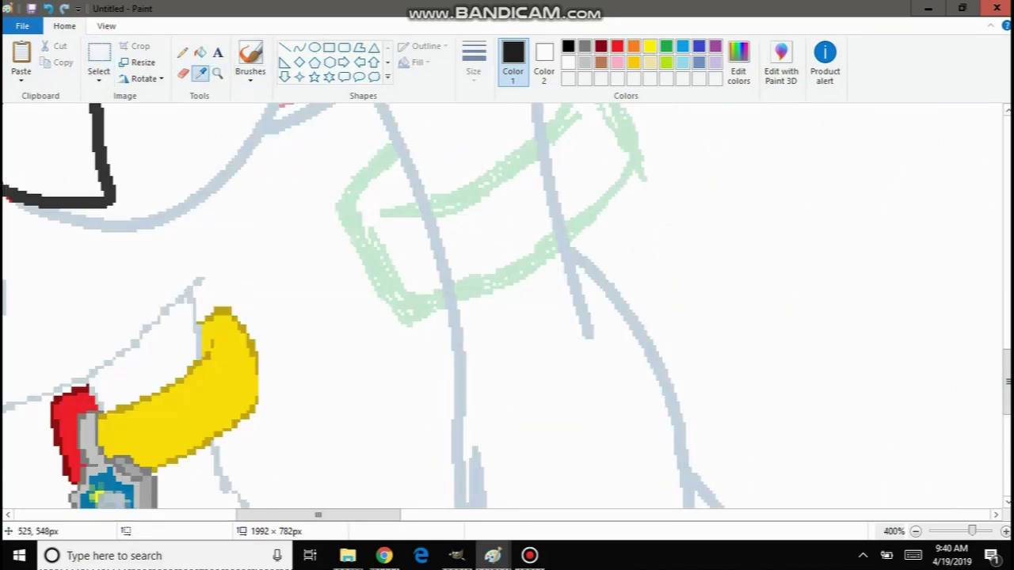
click(221, 309)
click(183, 52)
scroll(507, 305, up, 2)
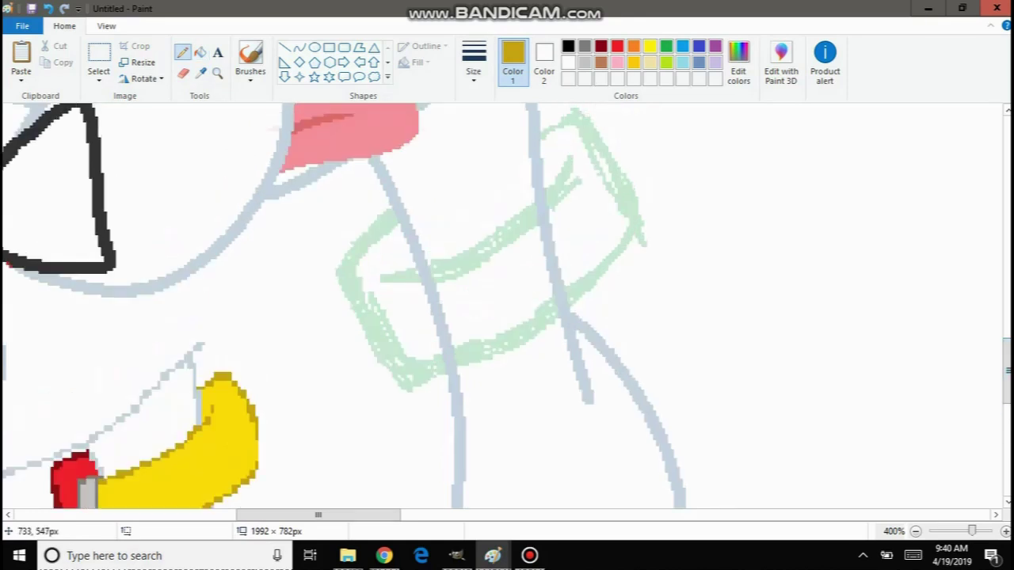
Switch to Chrome and look through the recommended videos beside the Marshmello "Happier" lyric video on YouTube.
click(383, 555)
scroll(552, 341, down, 3)
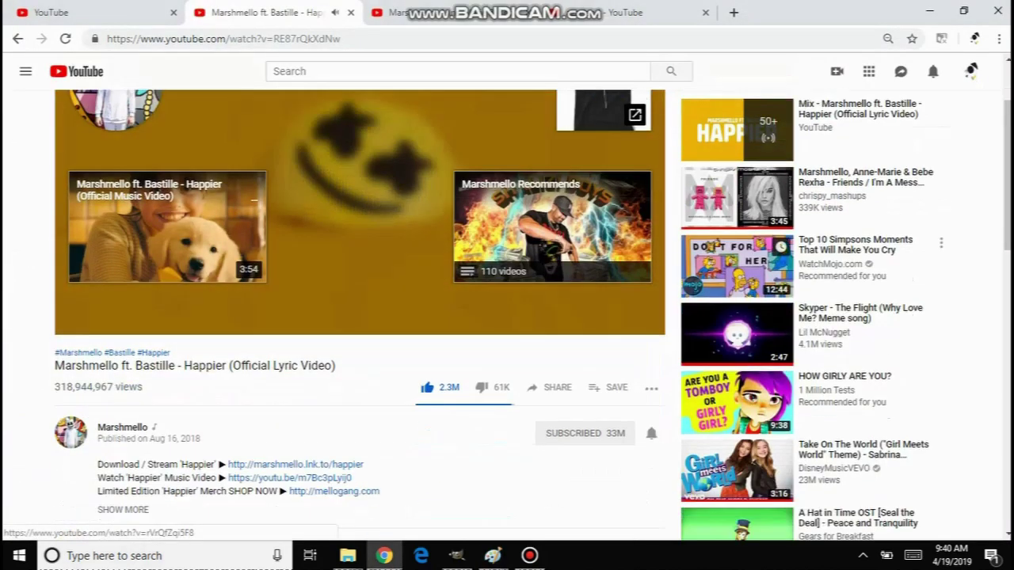
scroll(552, 340, up, 3)
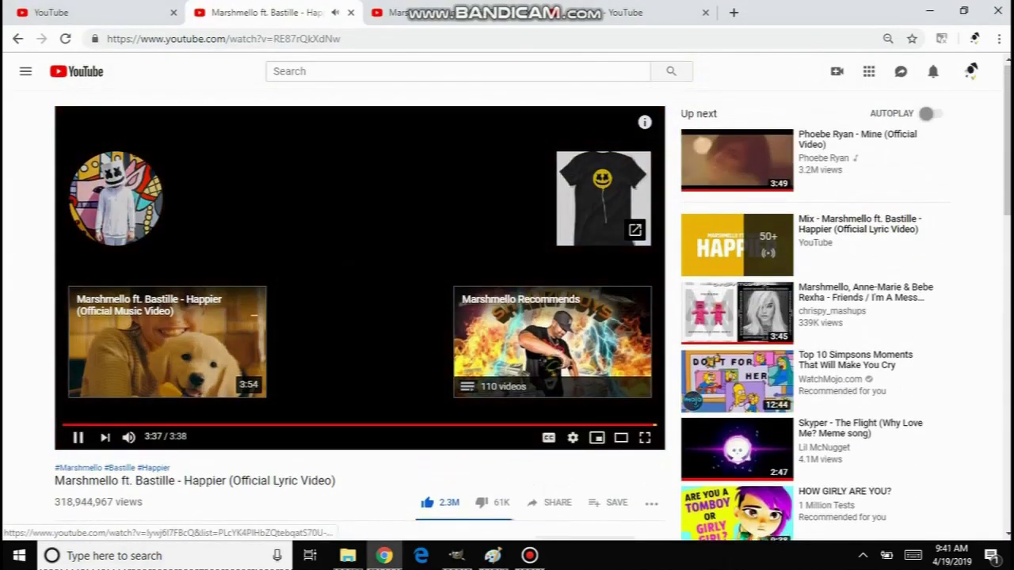
scroll(552, 340, down, 2)
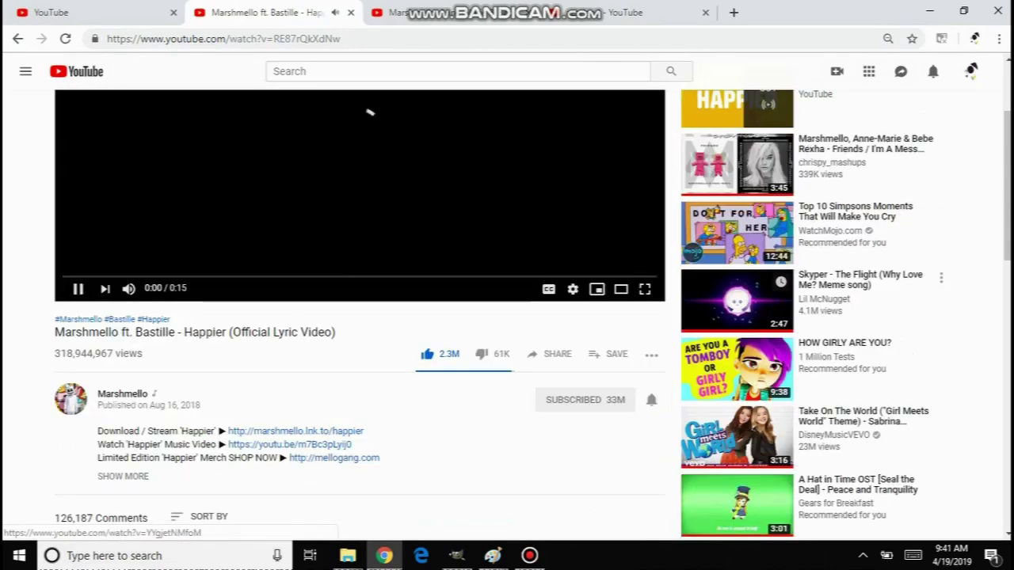
scroll(736, 206, down, 4)
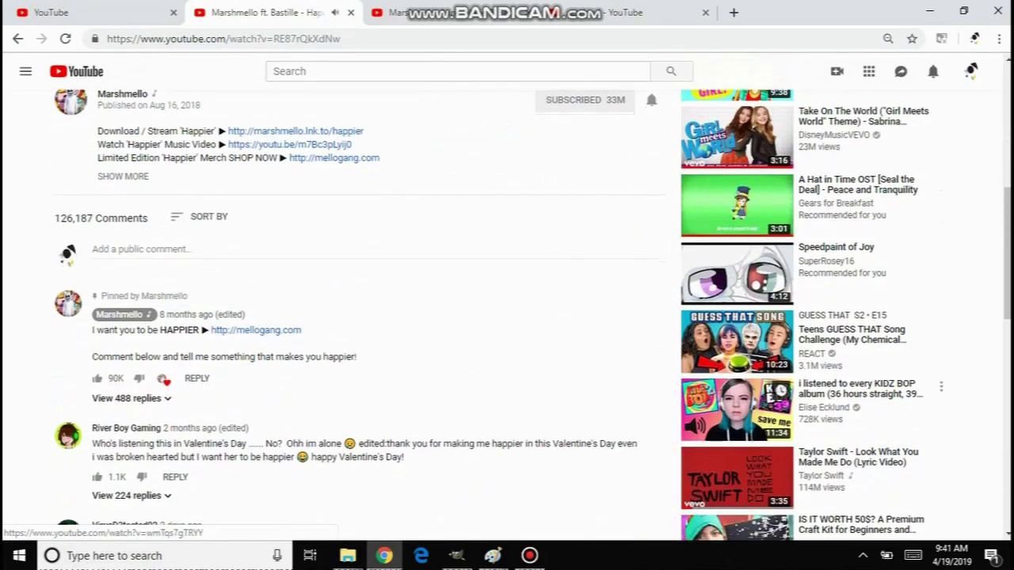
scroll(736, 206, down, 2)
scroll(736, 206, up, 8)
scroll(736, 206, down, 4)
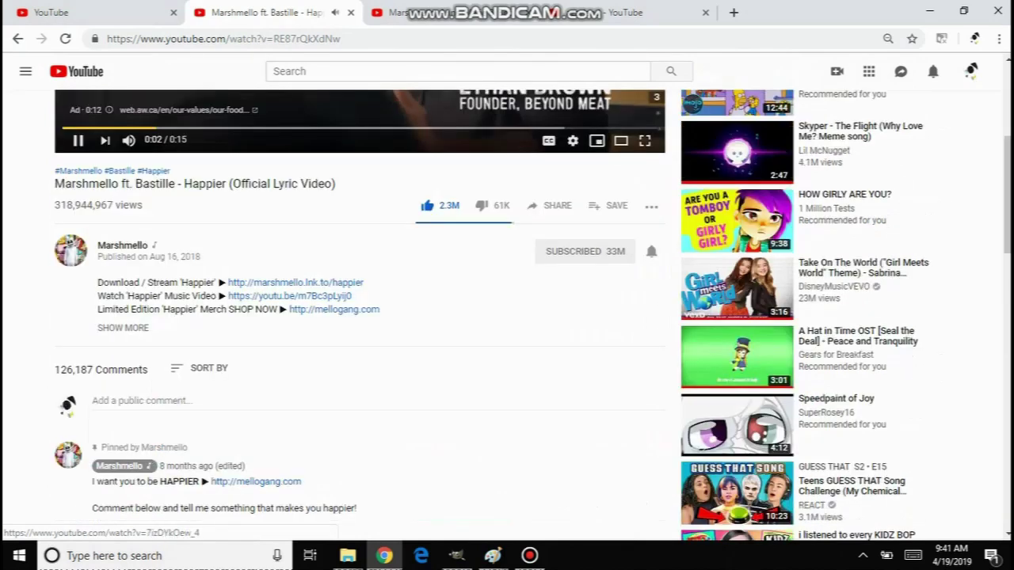
scroll(737, 205, up, 4)
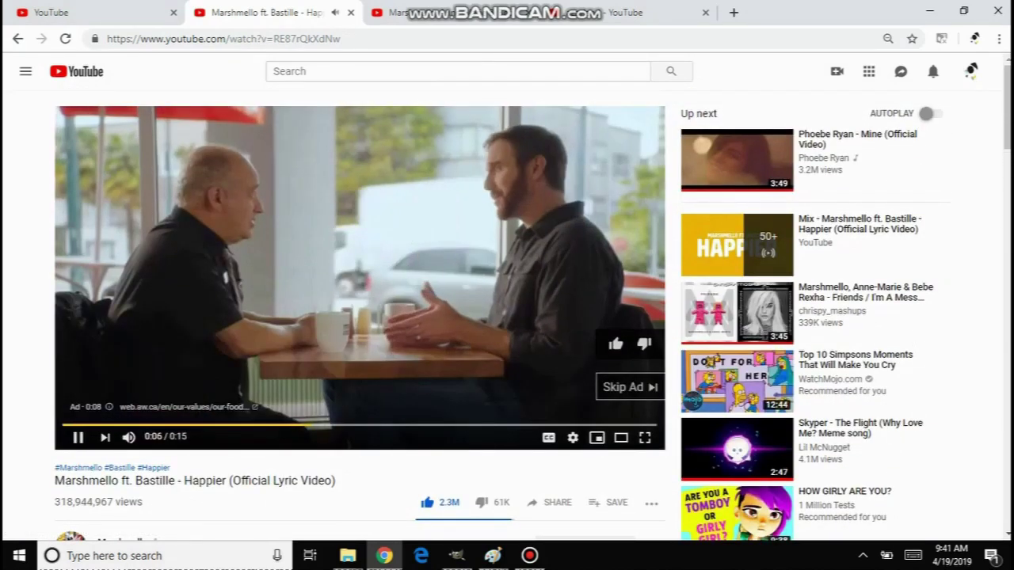
Skip the ad, open the video "Skyper - The Flight (Why Love Me? Meme song)" and return to Paint.
click(629, 387)
scroll(741, 376, down, 1)
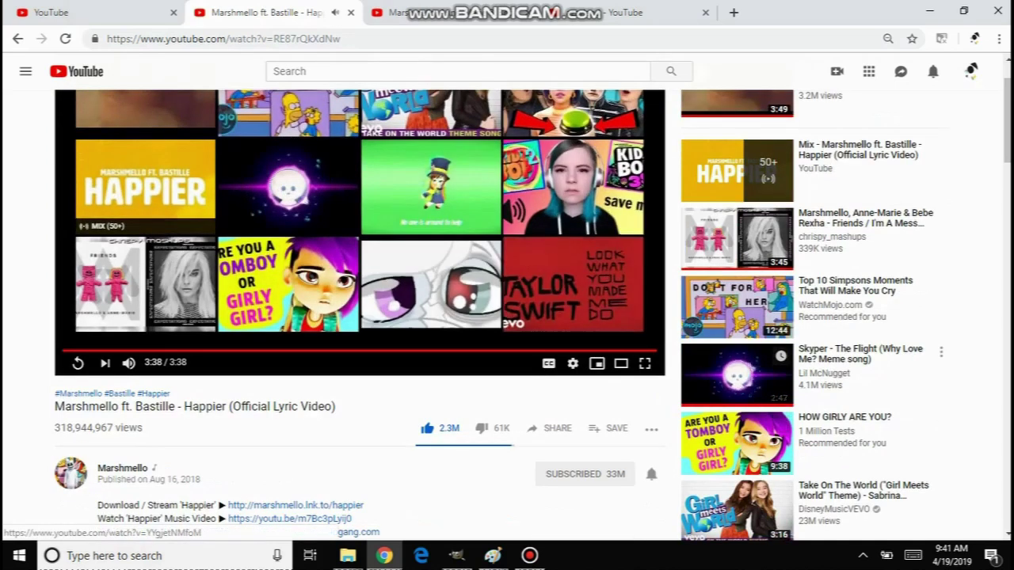
click(738, 374)
click(492, 556)
click(659, 491)
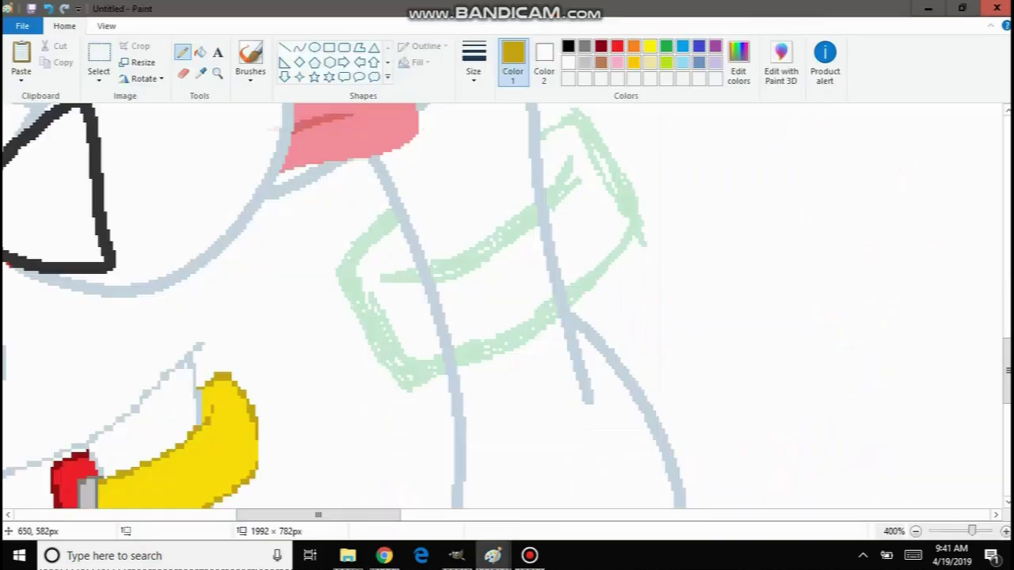
mouse_move(558, 169)
mouse_down()
mouse_move(481, 234)
mouse_move(396, 276)
mouse_up()
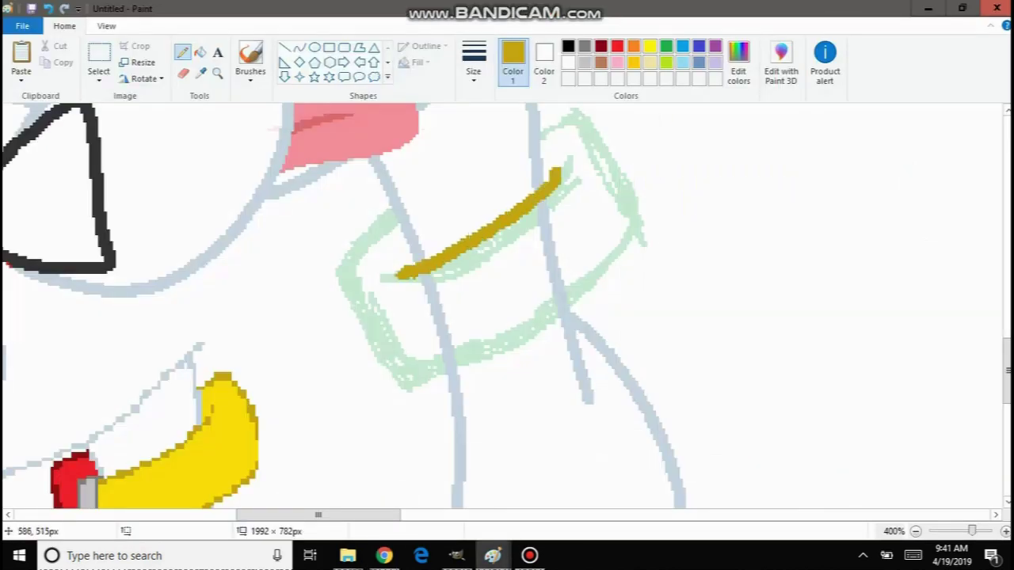
mouse_move(540, 134)
mouse_down()
mouse_move(564, 109)
mouse_move(642, 210)
mouse_move(634, 239)
mouse_move(586, 287)
mouse_move(500, 349)
mouse_move(407, 383)
mouse_move(369, 339)
mouse_move(376, 212)
mouse_up()
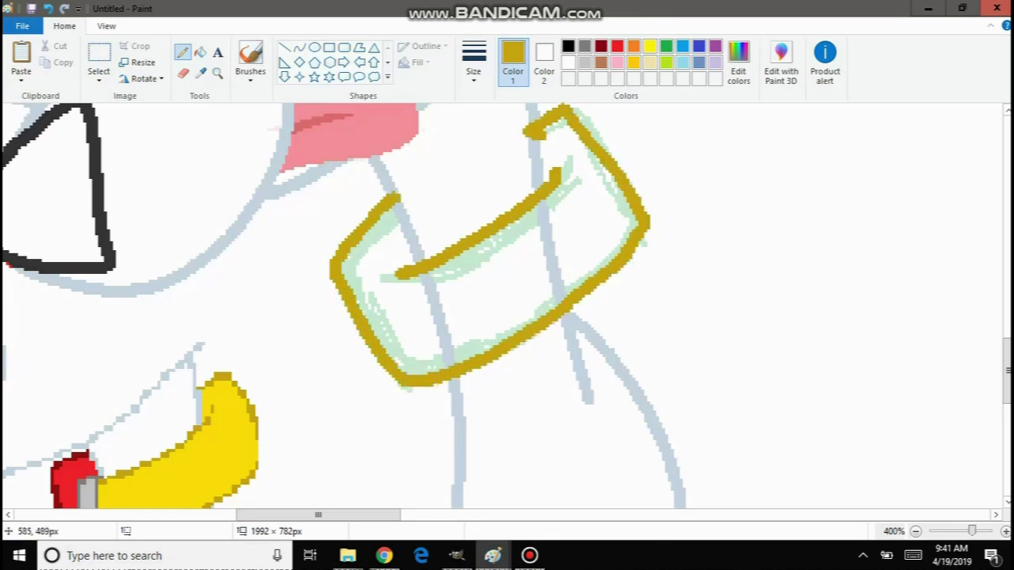
key(ctrl+z)
key(ctrl+z)
key(ctrl+z)
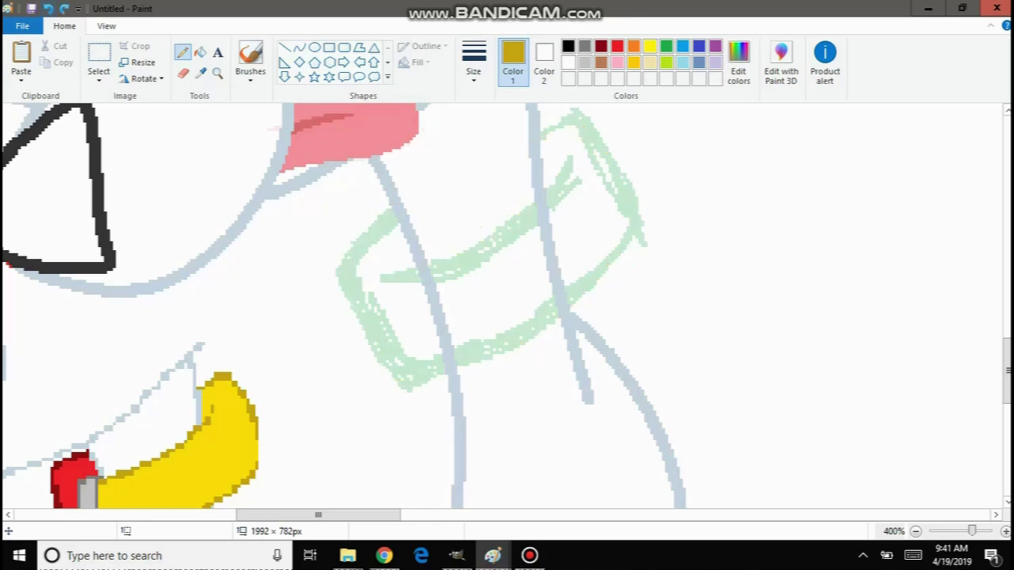
Trace the inner upper curve of the green collar sketch in dark yellow with the Pencil.
click(218, 73)
click(438, 184)
click(438, 184)
click(438, 183)
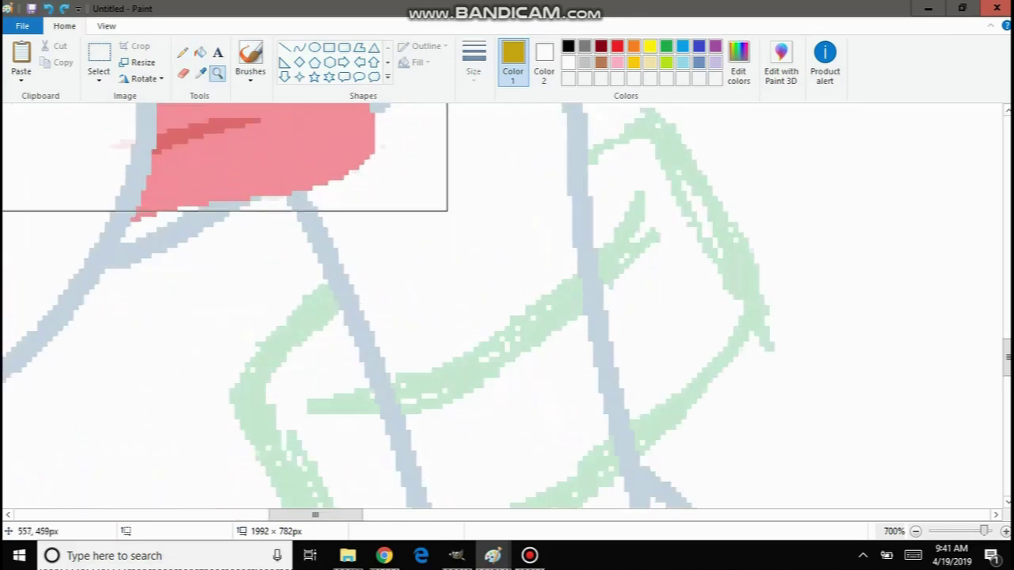
click(183, 52)
click(200, 53)
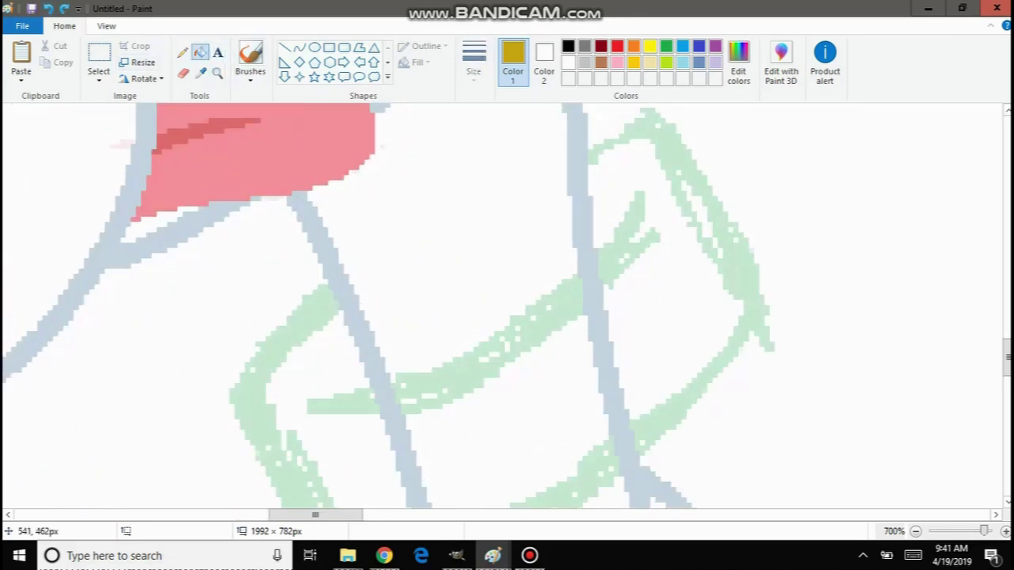
click(182, 53)
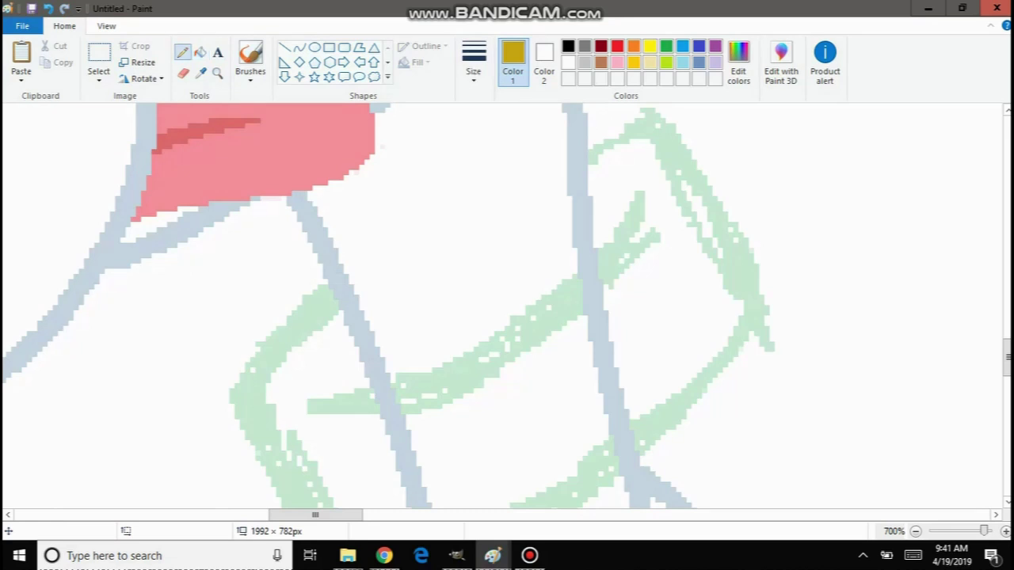
mouse_move(643, 208)
mouse_down()
mouse_move(606, 254)
mouse_move(507, 336)
mouse_move(440, 375)
mouse_move(337, 404)
mouse_up()
scroll(506, 306, down, 3)
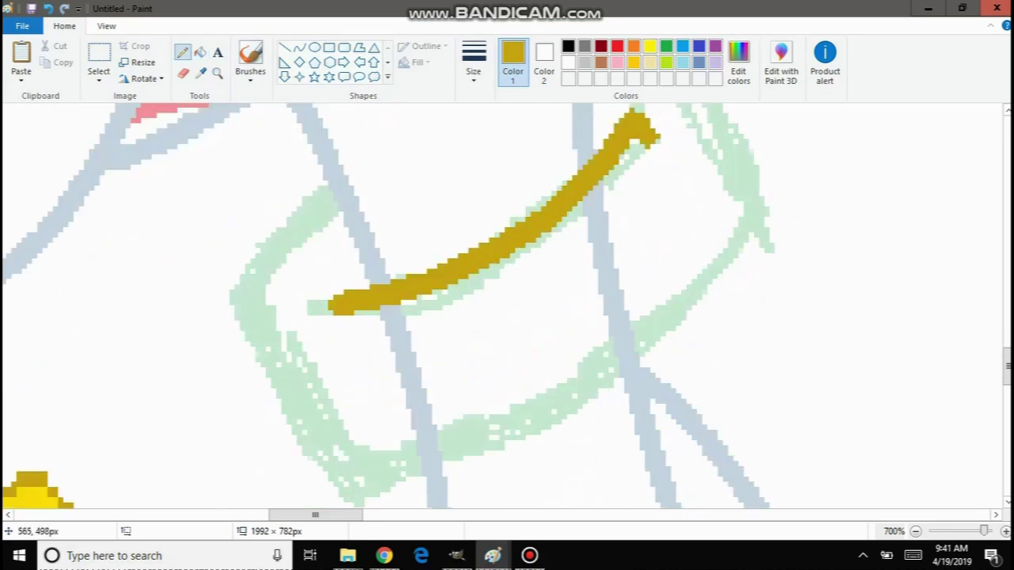
click(200, 52)
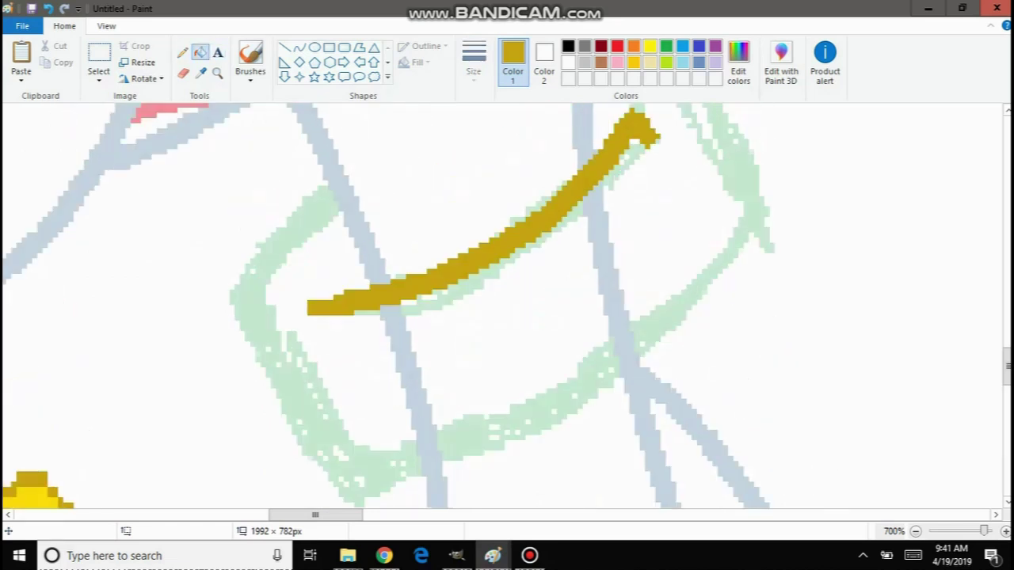
Copy a region of about 143 × 150 px around the large dog's tongue, neck and collar.
click(217, 74)
right_click(238, 187)
right_click(239, 190)
right_click(239, 197)
right_click(238, 203)
right_click(239, 203)
click(243, 204)
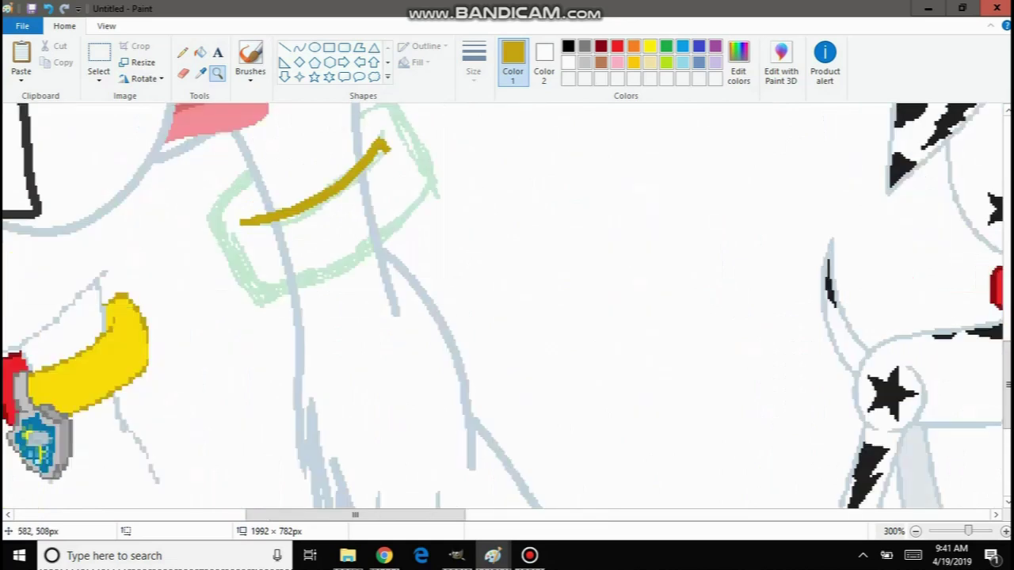
scroll(247, 207, up, 1)
right_click(347, 290)
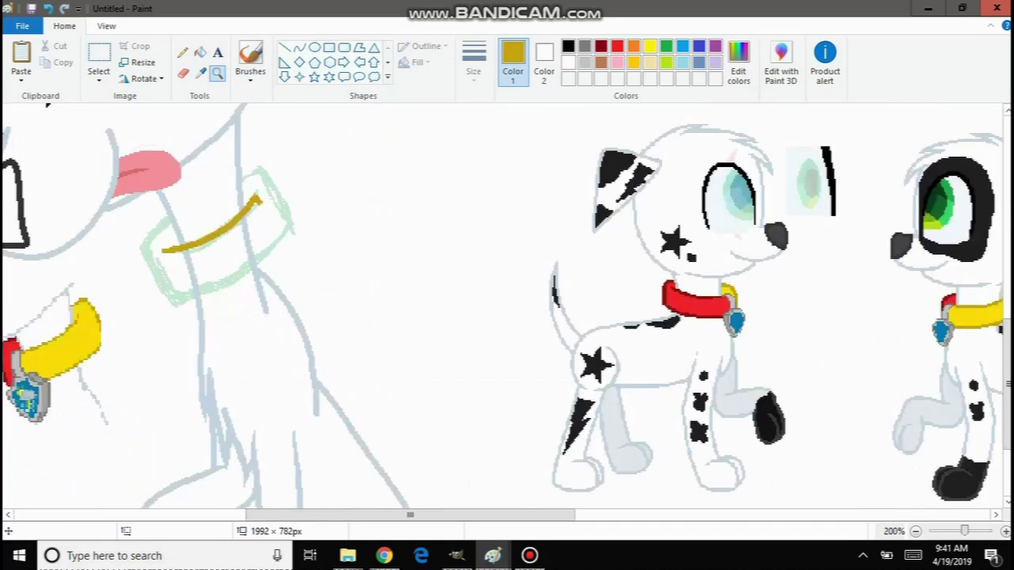
click(98, 62)
drag(336, 328, 123, 105)
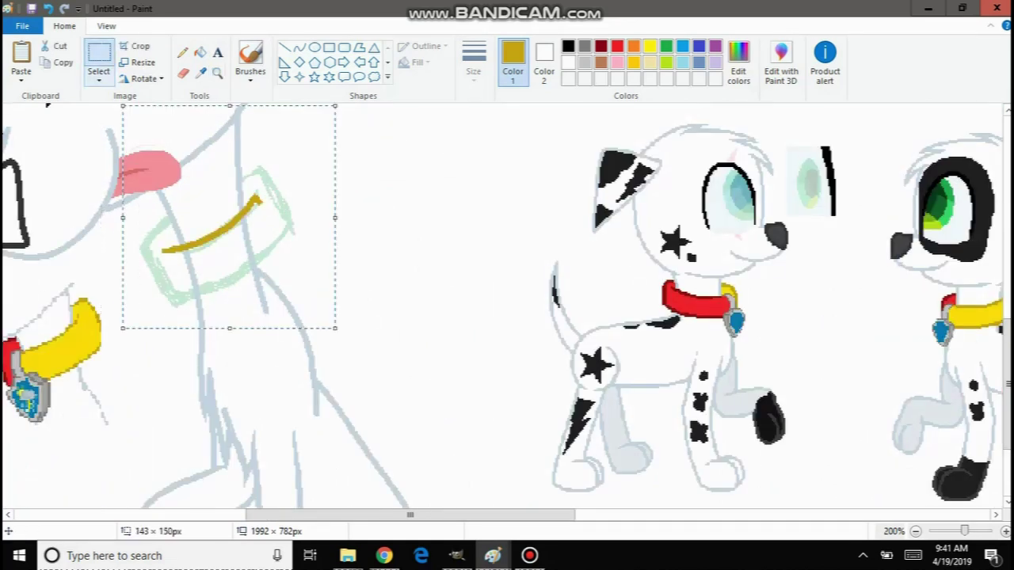
click(57, 62)
Undo the collar strokes on the main drawing, then paste the copied region into the blank space beside the Easter picture.
click(49, 8)
click(49, 9)
click(21, 55)
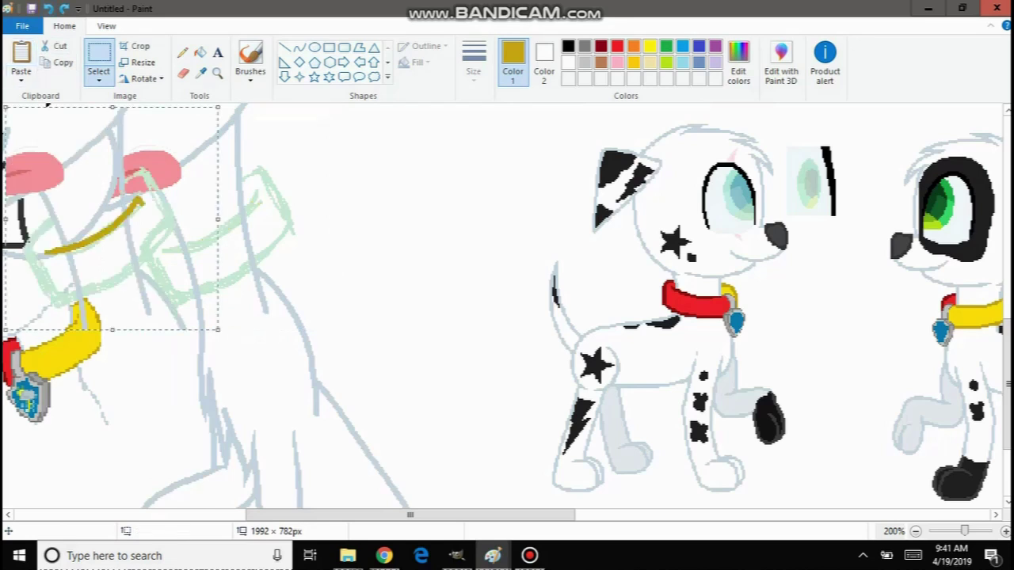
scroll(483, 287, up, 7)
drag(99, 225, 361, 250)
Trace the collar's outer outline on the pasted copy in dark yellow, from one side of the neck around to the other.
click(217, 74)
click(337, 219)
click(330, 254)
click(323, 260)
click(319, 261)
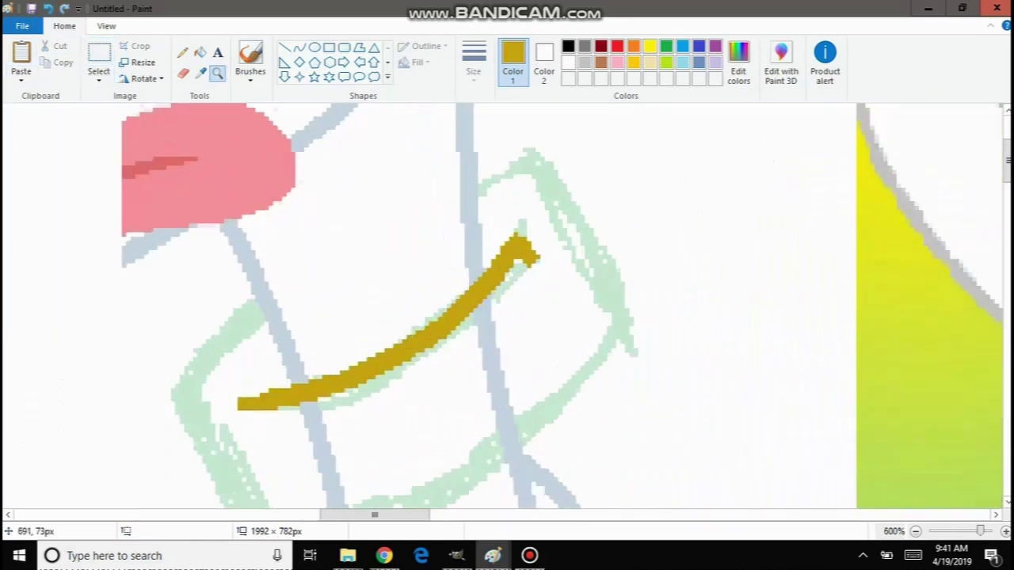
right_click(318, 261)
click(183, 53)
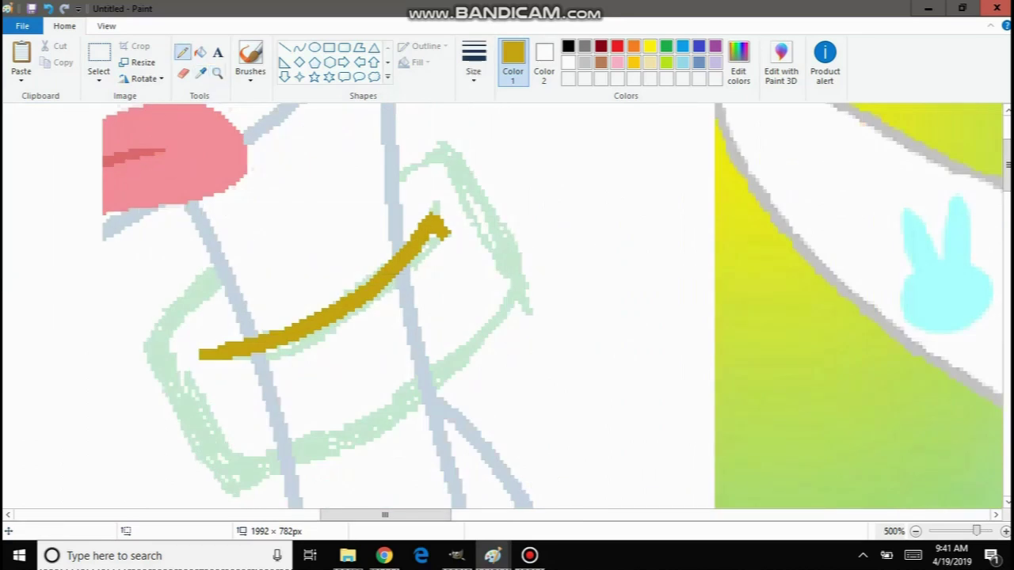
drag(436, 158, 490, 216)
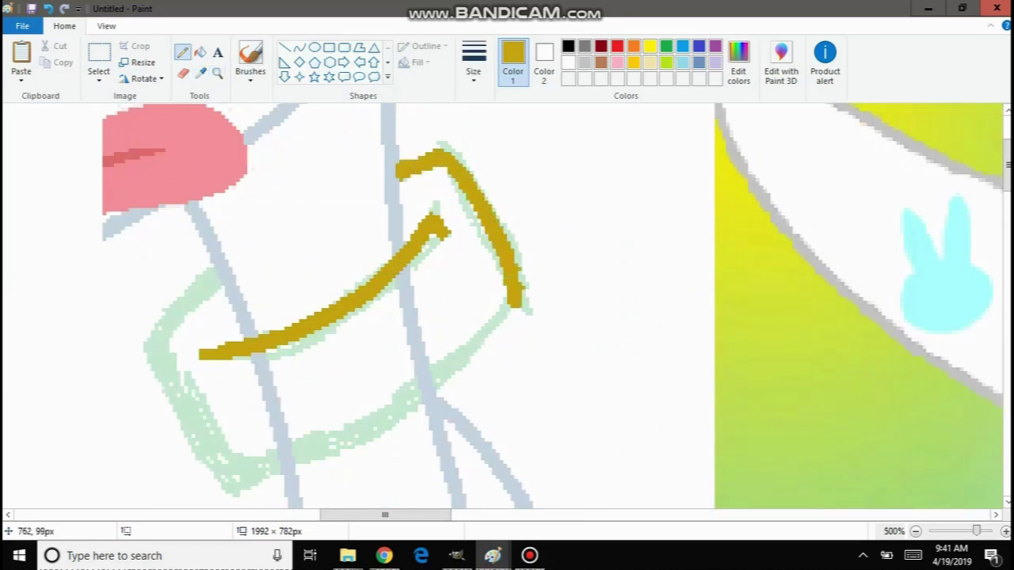
mouse_move(519, 305)
mouse_down()
mouse_move(467, 365)
mouse_move(405, 411)
mouse_move(328, 453)
mouse_move(233, 478)
mouse_move(204, 450)
mouse_move(148, 343)
mouse_move(218, 258)
mouse_up()
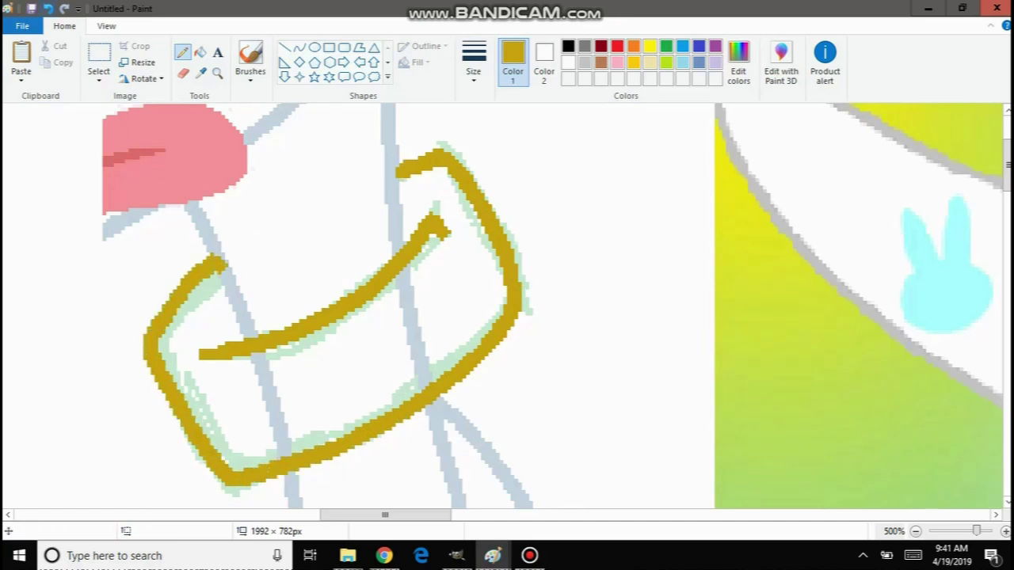
Undo the outer collar outline on the pasted copy and retrace it in dark yellow just inside the green sketch.
key(ctrl+z)
mouse_move(394, 174)
mouse_down()
mouse_move(464, 185)
mouse_move(512, 264)
mouse_move(517, 293)
mouse_move(494, 320)
mouse_move(391, 407)
mouse_move(297, 453)
mouse_move(231, 465)
mouse_move(181, 388)
mouse_up()
drag(156, 337, 218, 272)
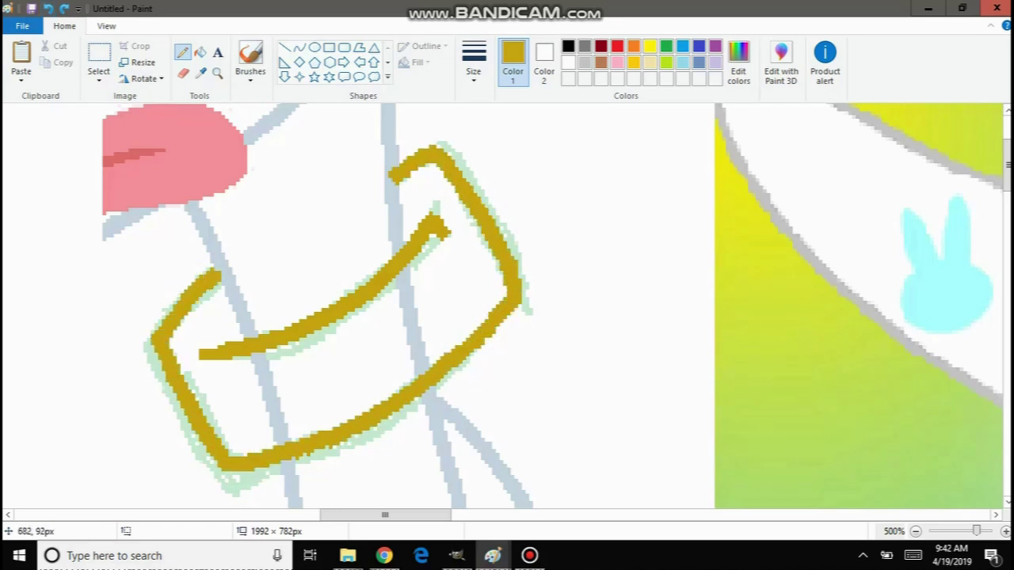
Switch to Chrome, start the suggested video "Hannah Montana - The Best Of Both Worlds", and return to Paint.
click(384, 555)
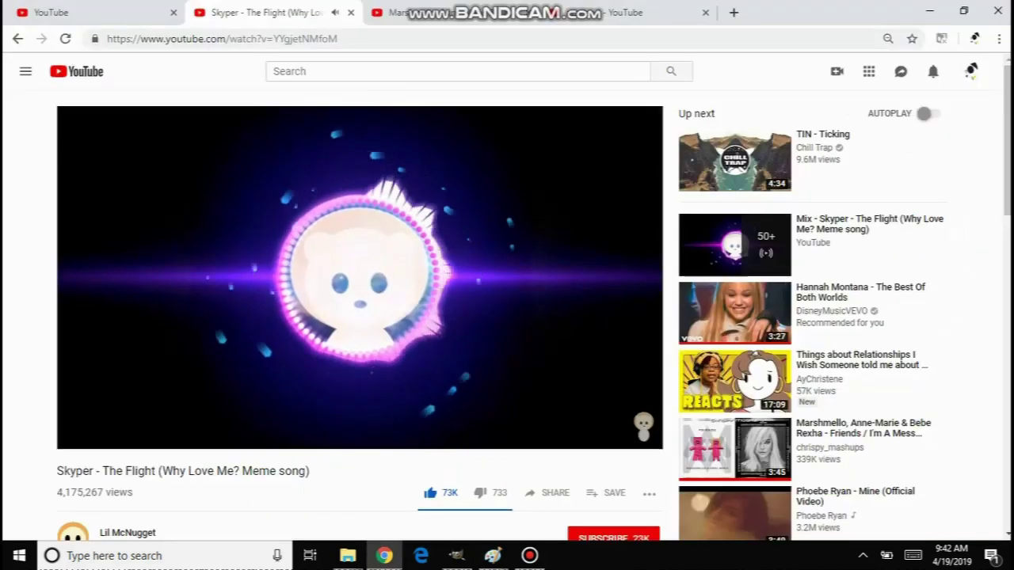
click(735, 313)
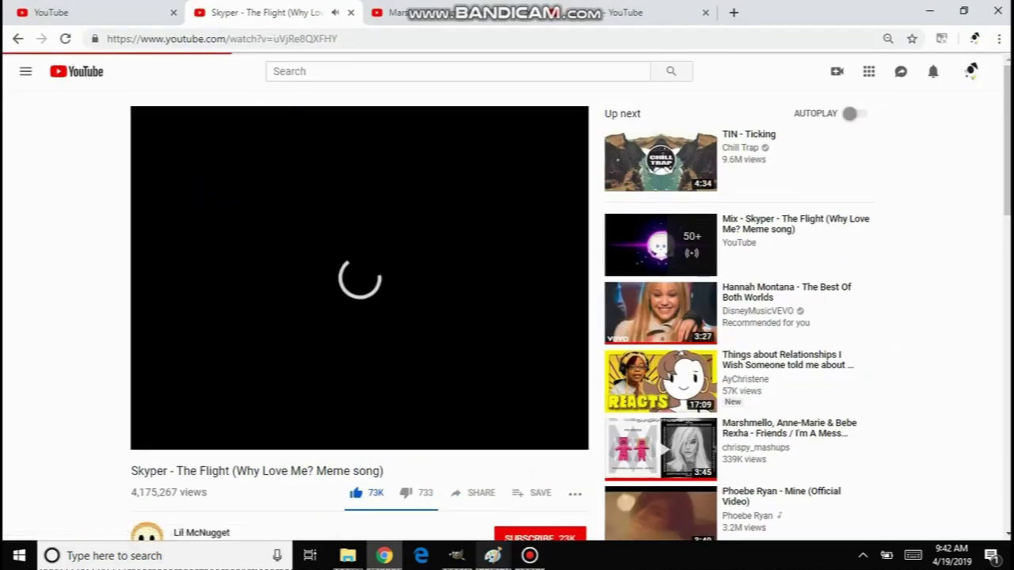
mouse_move(493, 555)
click(654, 495)
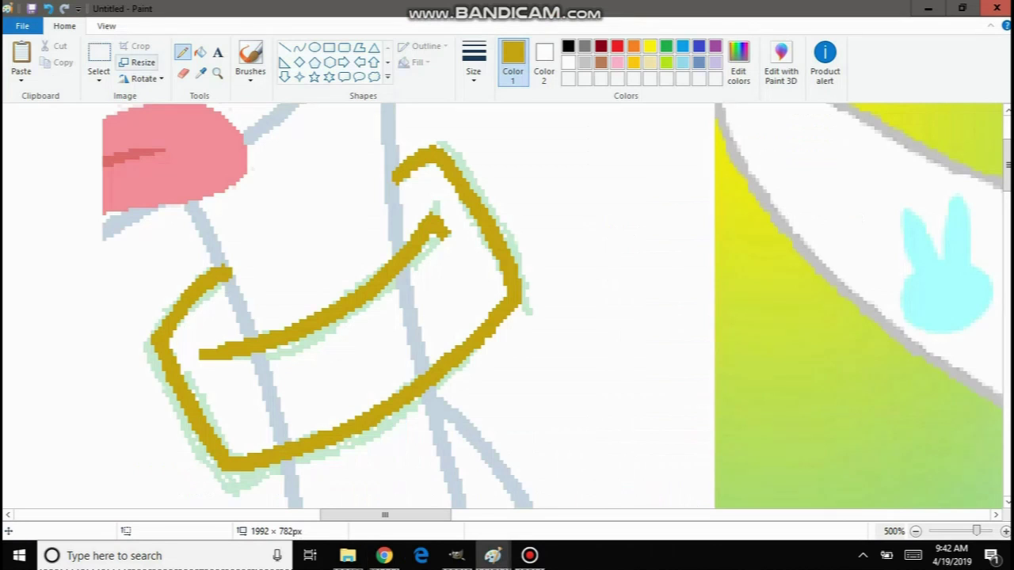
Erase the collar's short edge below the tongue and draw a replacement curve line about 17 × 16 px in dark yellow.
right_click(146, 228)
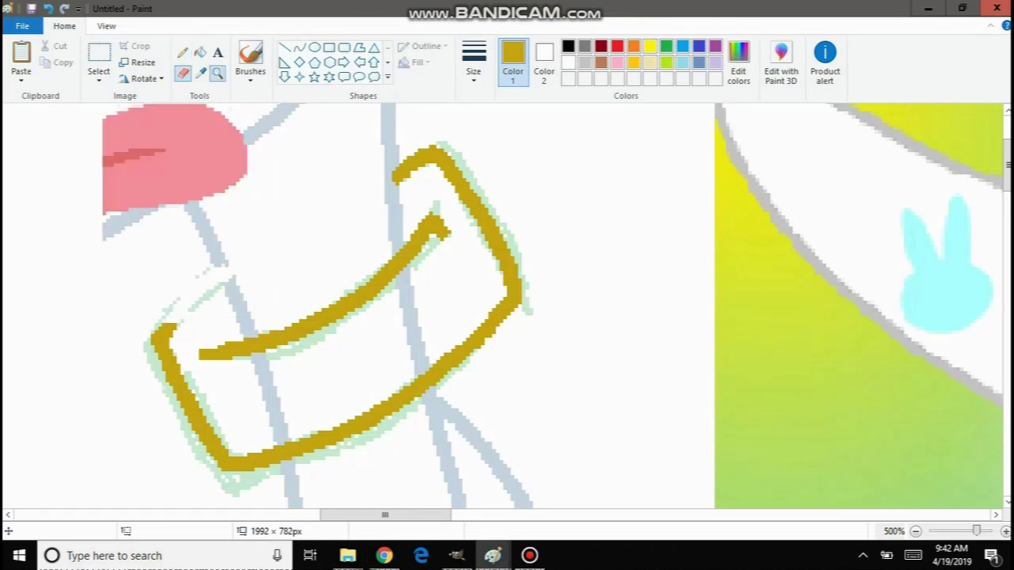
click(217, 72)
click(247, 251)
click(247, 252)
click(277, 277)
click(300, 48)
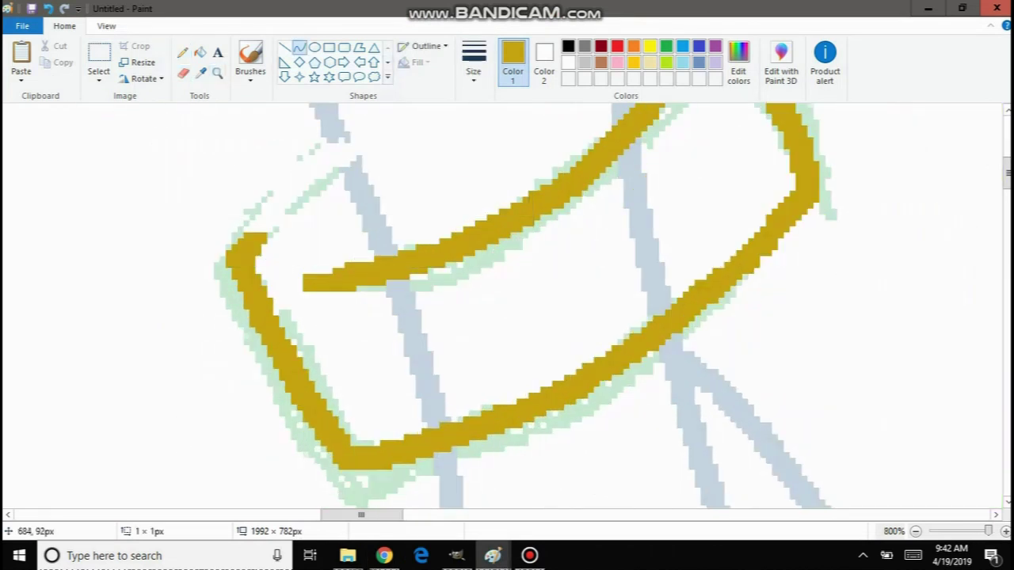
drag(352, 152, 251, 247)
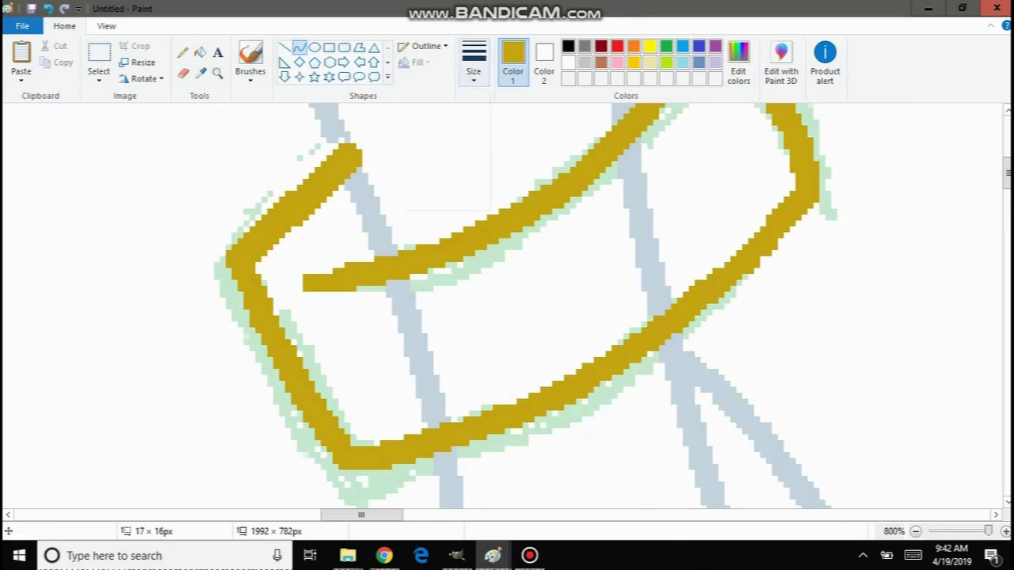
Bend the replacement curve slightly outward to follow the green sketch and place its end against the neck line.
click(474, 64)
click(440, 162)
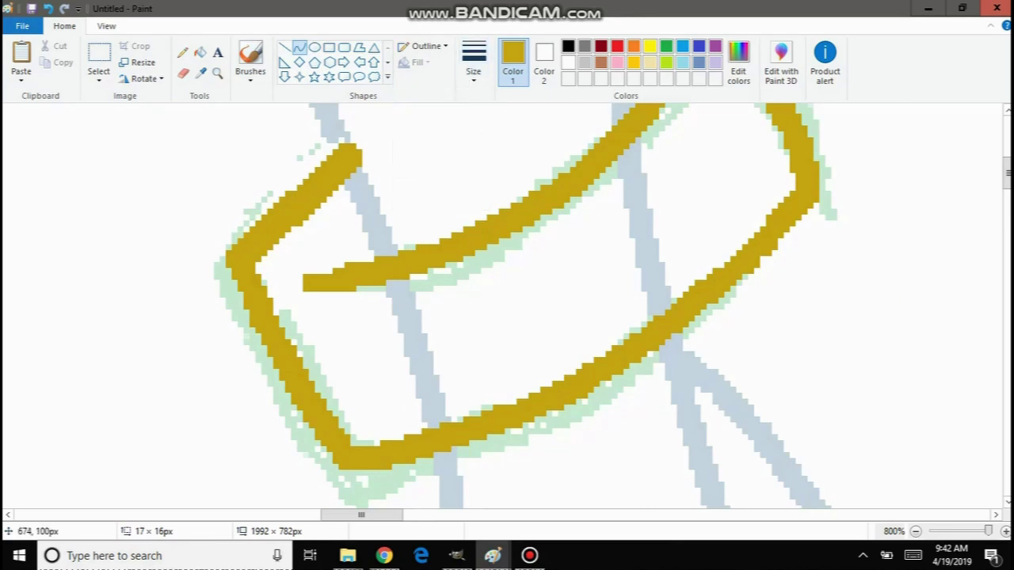
click(297, 202)
drag(337, 168, 255, 227)
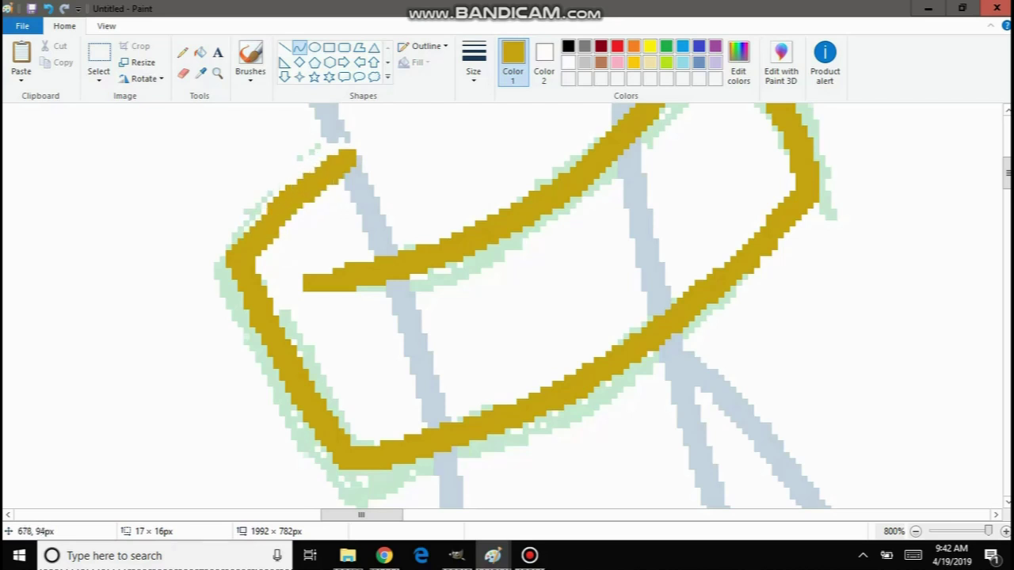
drag(299, 167, 293, 183)
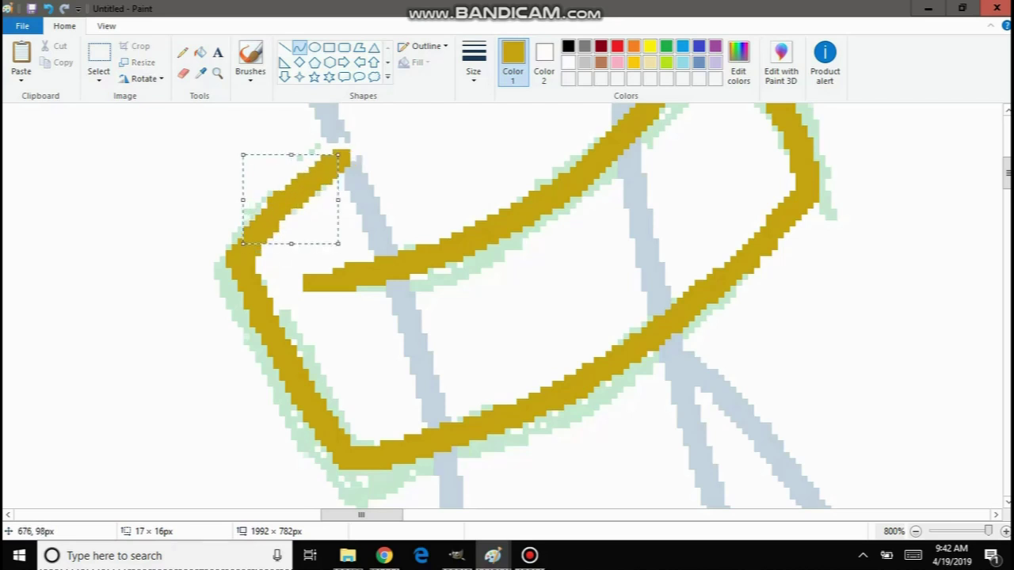
click(301, 189)
click(407, 189)
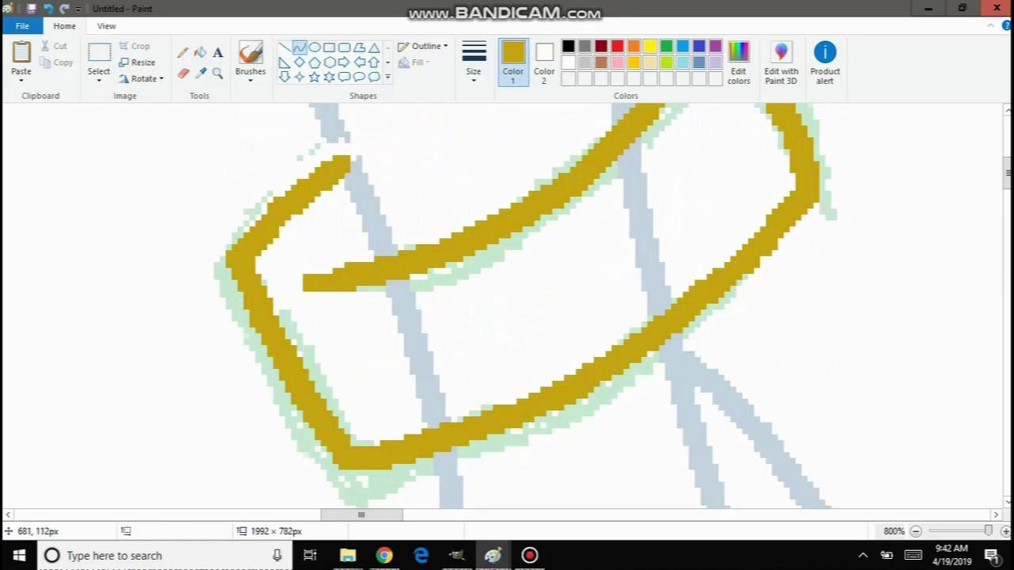
Select the end of the collar's inner curve with a free-form selection and nudge it up slightly.
click(99, 79)
click(49, 129)
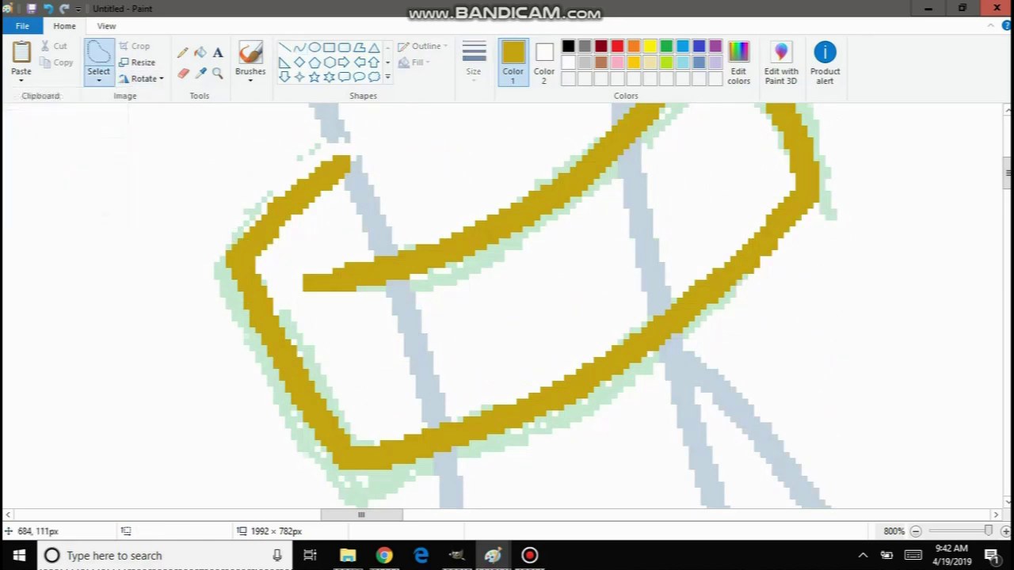
mouse_move(353, 302)
mouse_down()
mouse_move(289, 279)
mouse_move(326, 264)
mouse_move(347, 297)
mouse_up()
scroll(519, 245, up, 3)
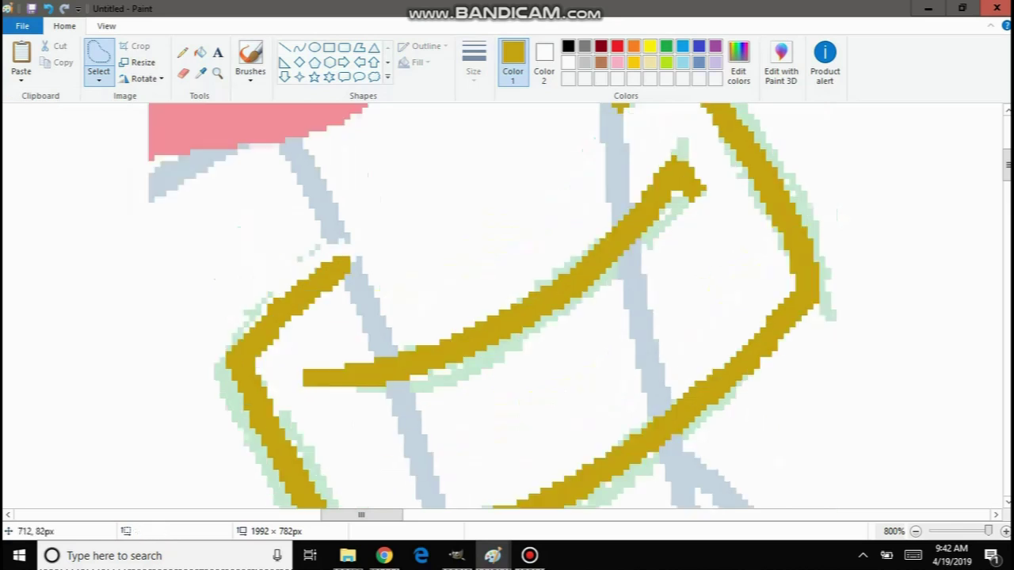
Fill the green tip of the inner collar curve with dark yellow and trim its hooked end with a white curve about 6 × 20 px.
scroll(539, 198, down, 2)
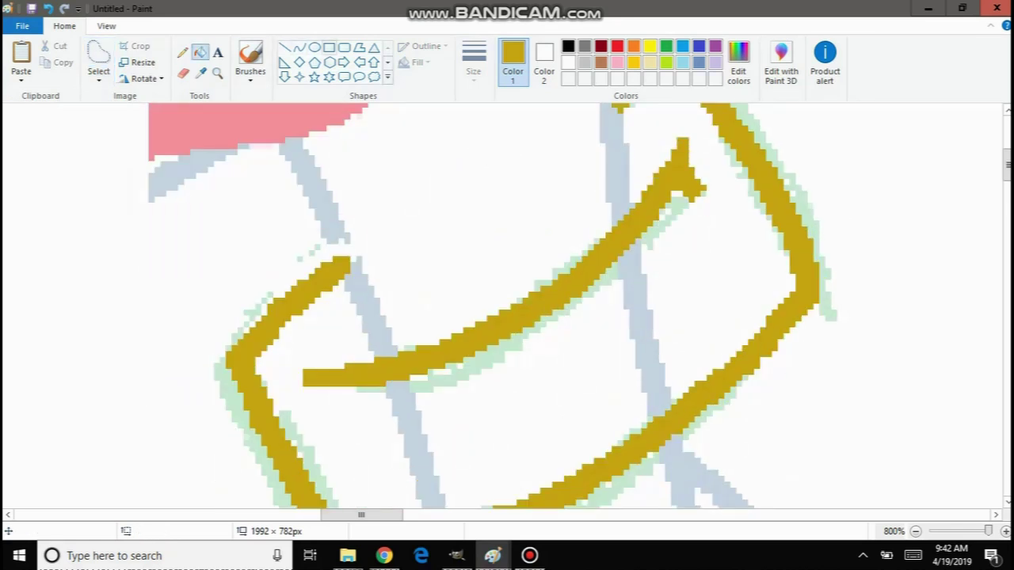
click(298, 48)
mouse_move(683, 131)
mouse_down()
mouse_move(688, 226)
mouse_move(706, 242)
mouse_up()
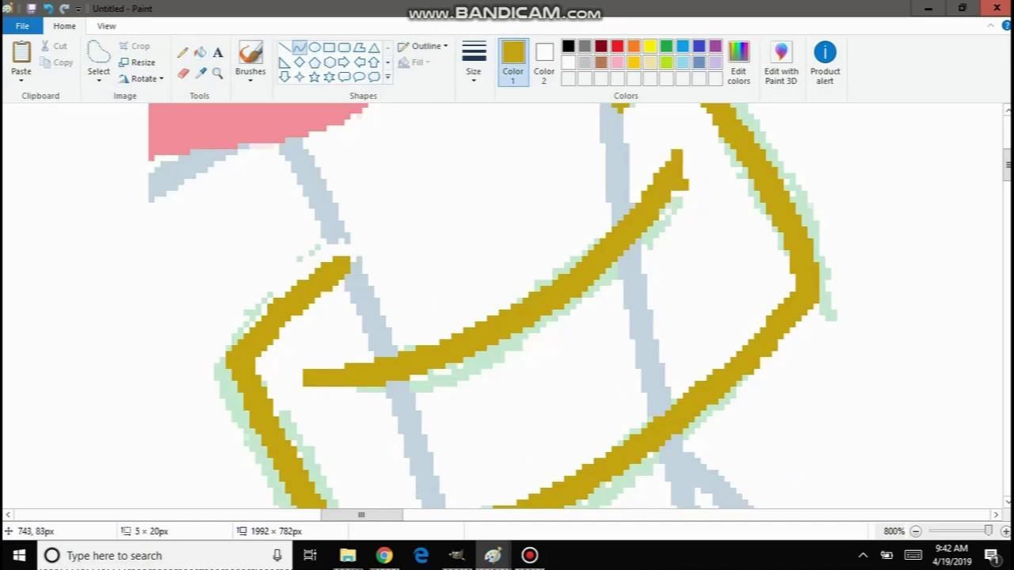
drag(693, 198, 701, 224)
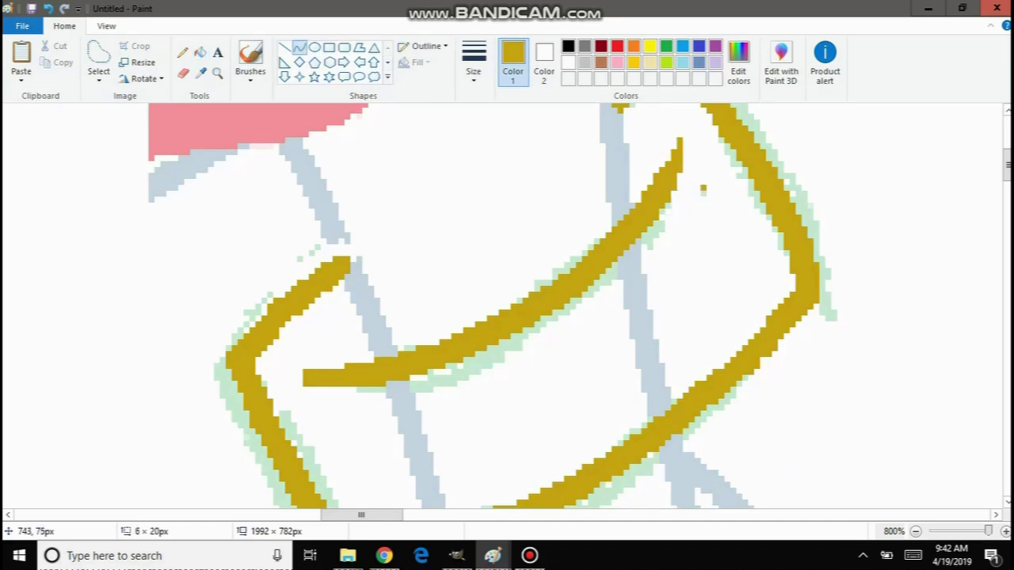
click(759, 178)
Erase the collar's corner below the tongue and redraw it with the Pencil as a smoother dark yellow bend.
scroll(507, 305, down, 2)
click(183, 74)
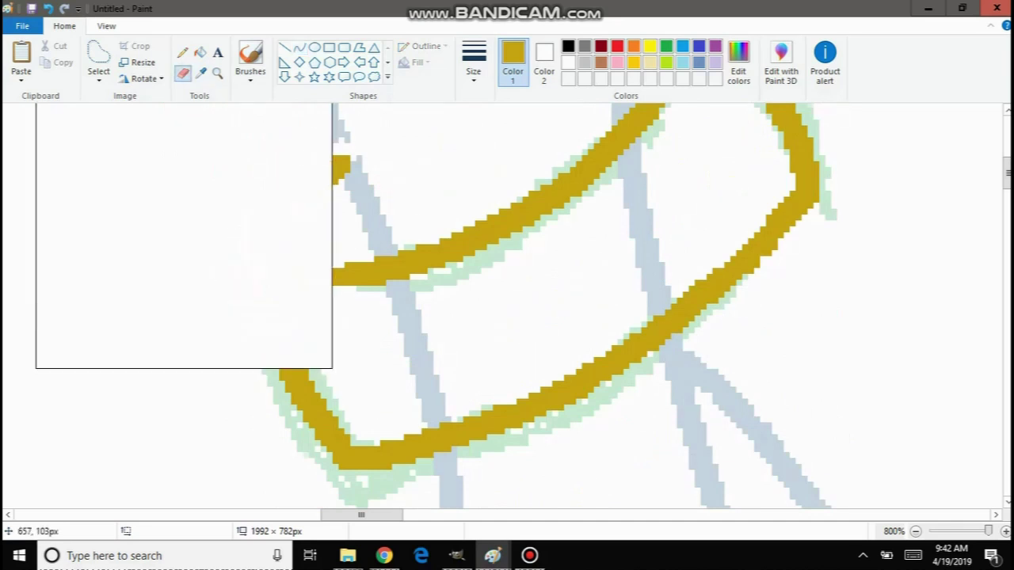
right_click(129, 225)
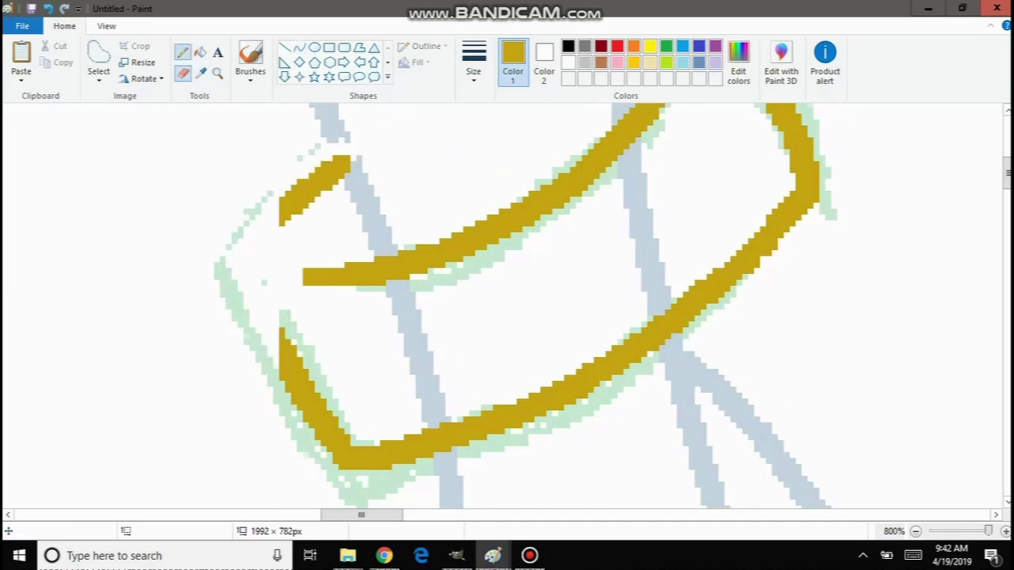
mouse_move(290, 213)
mouse_down()
mouse_move(233, 247)
mouse_move(234, 273)
mouse_move(277, 363)
mouse_up()
scroll(280, 379, up, 2)
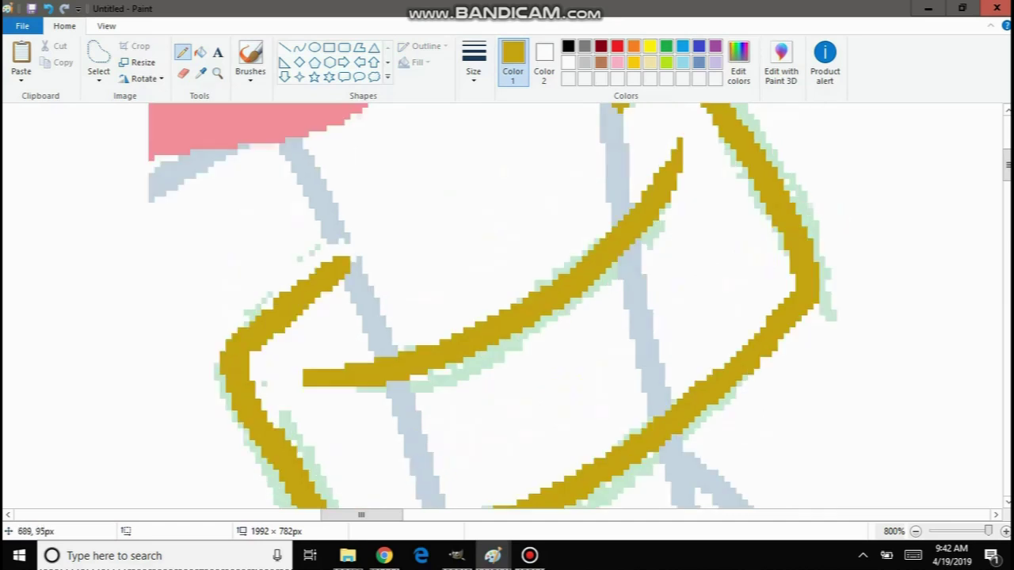
key(ctrl+z)
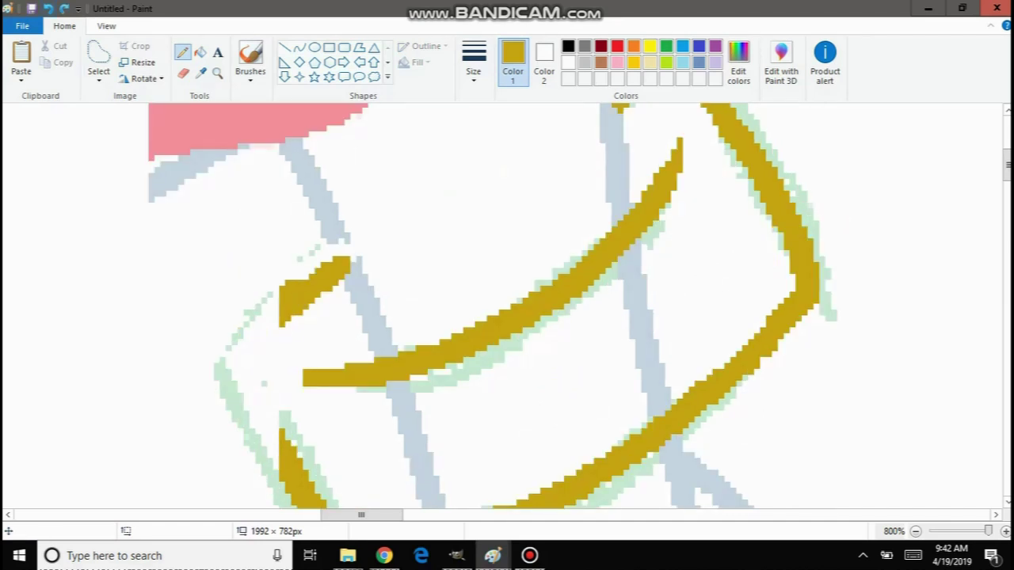
mouse_move(278, 302)
mouse_down()
mouse_move(230, 378)
mouse_move(269, 464)
mouse_up()
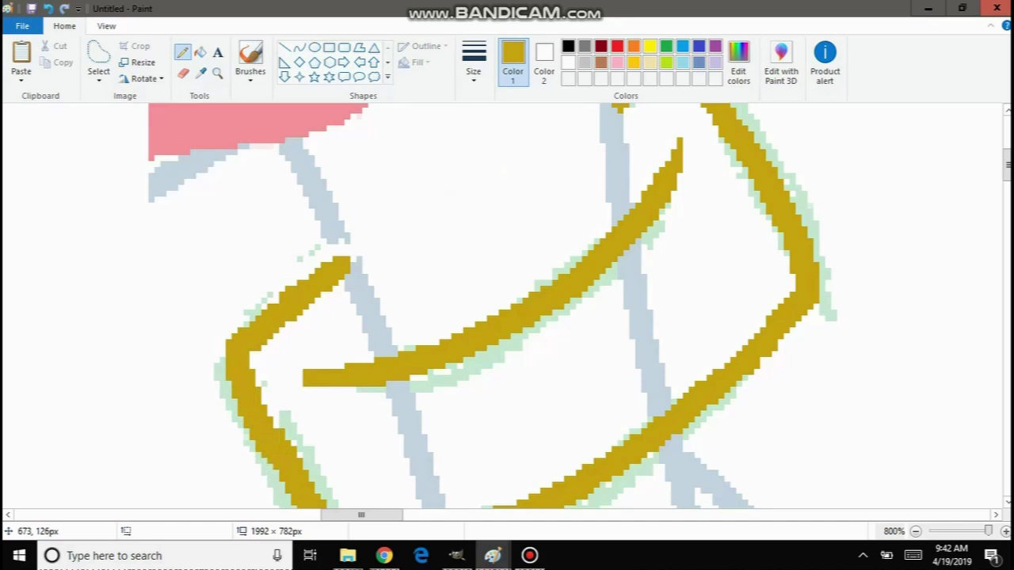
scroll(491, 305, down, 2)
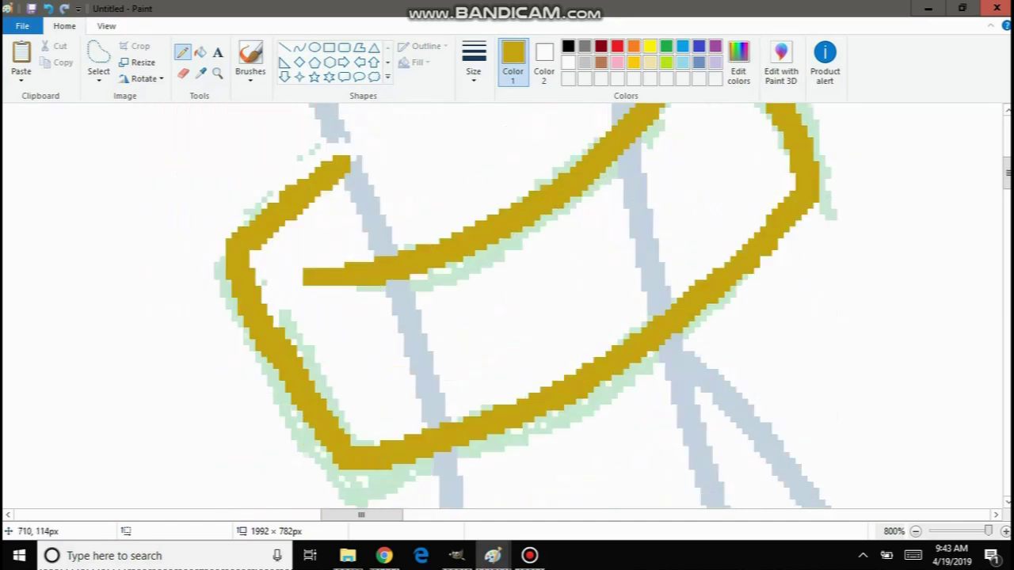
Select the redrawn collar corner with a free-form selection and shift it slightly inward to line up with the side edge.
click(99, 59)
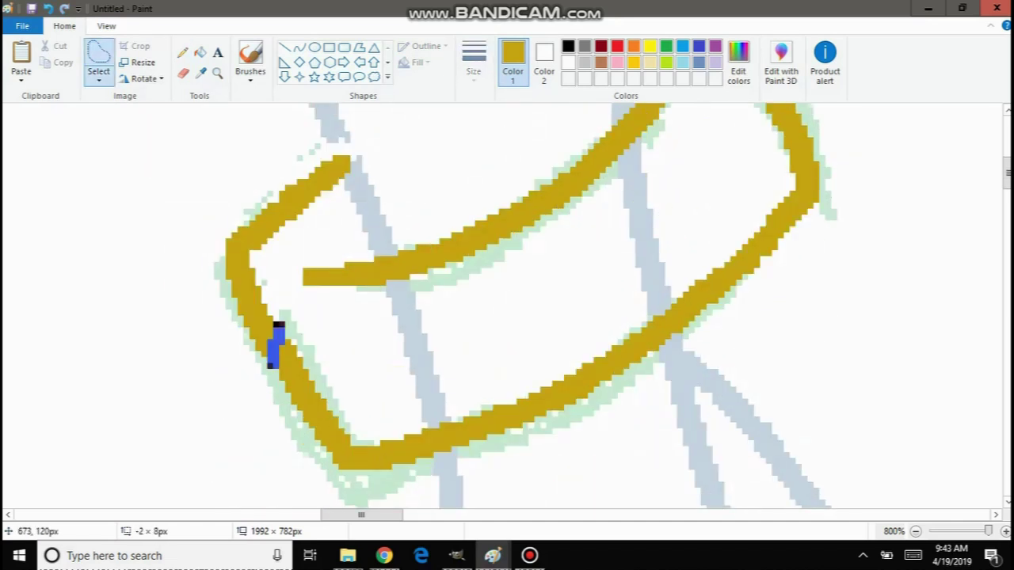
mouse_move(272, 365)
mouse_down()
mouse_move(232, 327)
mouse_move(216, 217)
mouse_move(237, 231)
mouse_move(262, 277)
mouse_up()
click(555, 272)
scroll(579, 277, up, 2)
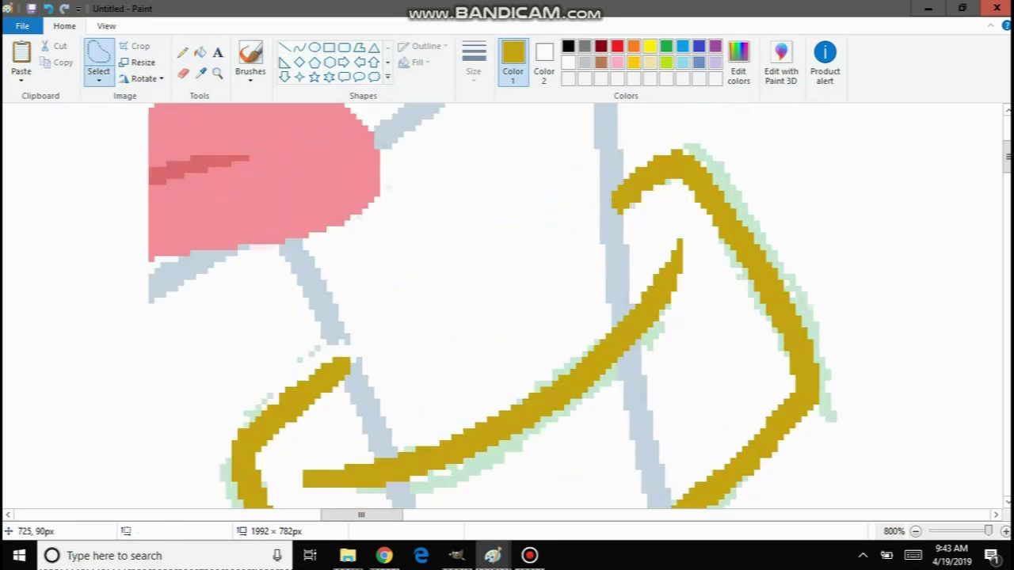
scroll(493, 306, down, 4)
scroll(492, 307, up, 2)
scroll(492, 306, down, 4)
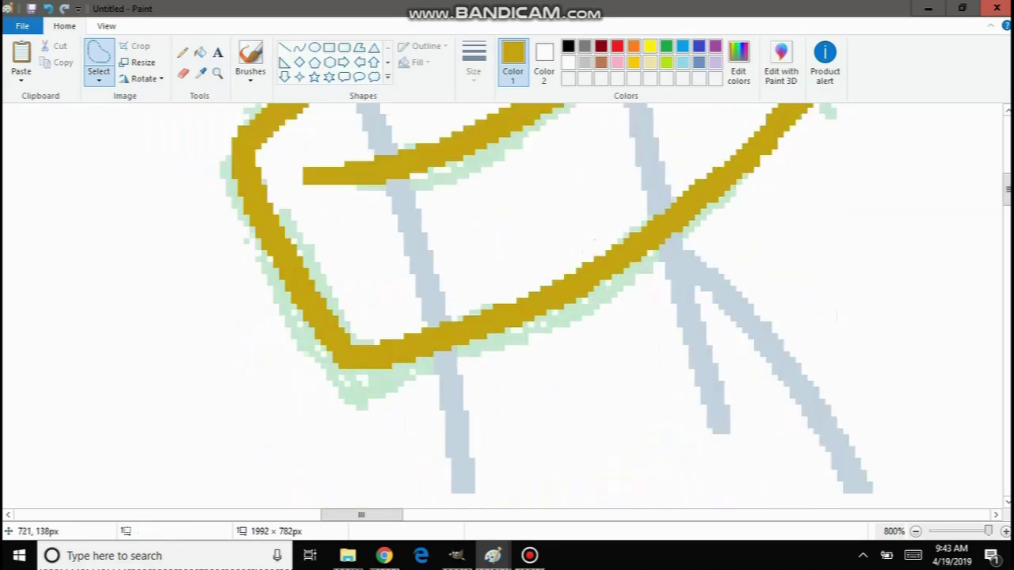
scroll(493, 306, up, 6)
Sample the pale green of the sketch and erase only that colour around the collar on the pasted copy.
click(217, 74)
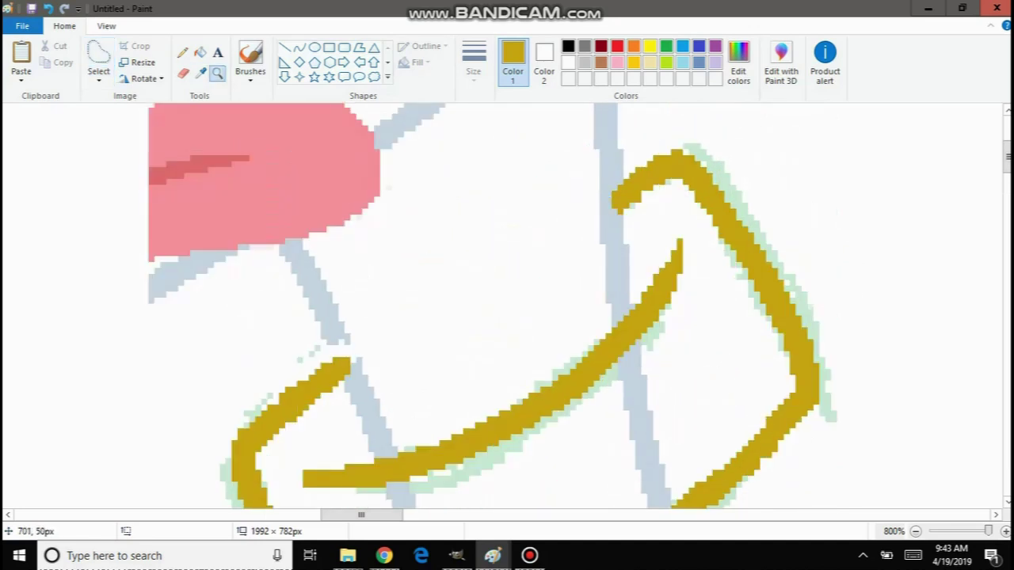
right_click(241, 183)
right_click(241, 184)
right_click(240, 183)
right_click(238, 183)
right_click(234, 185)
right_click(226, 188)
right_click(224, 190)
right_click(151, 191)
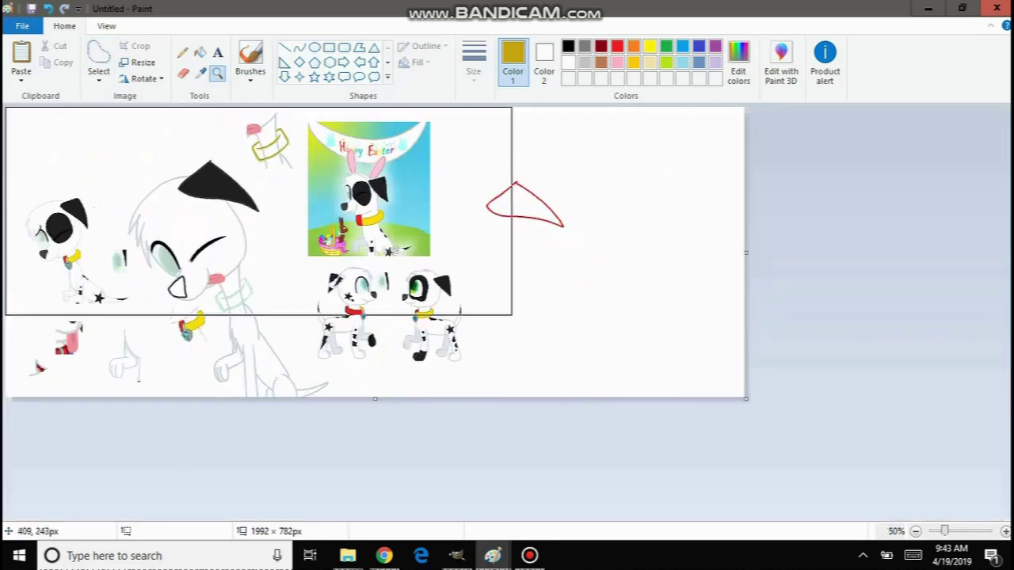
click(317, 187)
click(459, 204)
click(450, 206)
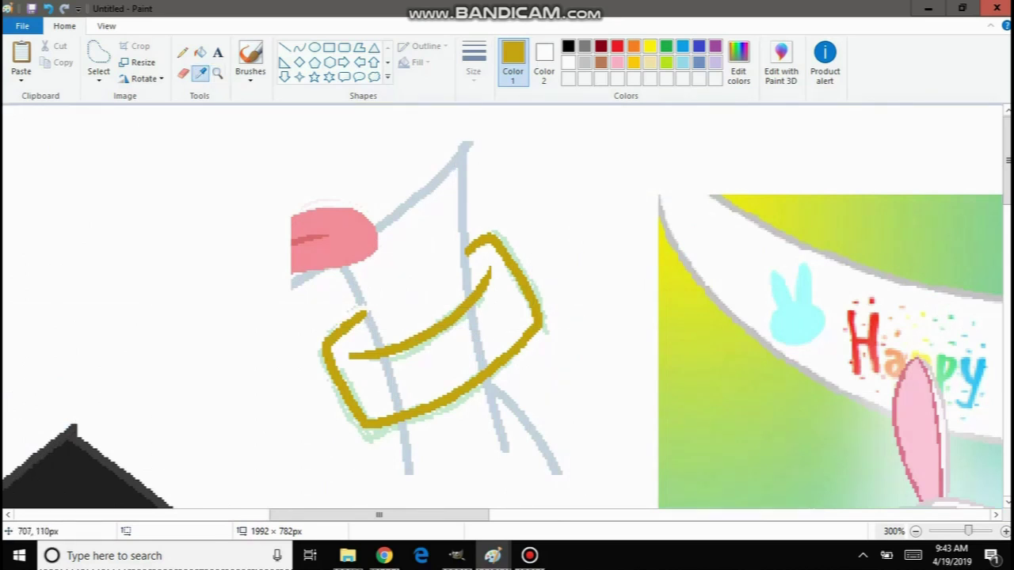
click(414, 352)
click(183, 74)
mouse_move(342, 298)
mouse_down()
mouse_move(373, 395)
mouse_move(346, 403)
mouse_up()
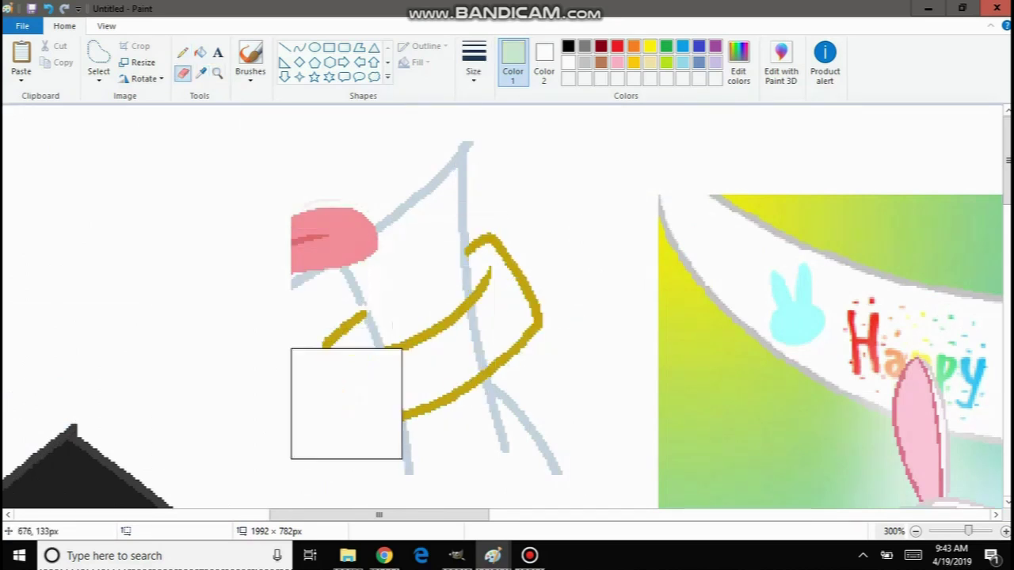
Select the cleaned collar copy as a rectangle and move it onto the large dog's neck, aligned with the original sketch.
click(99, 79)
click(68, 113)
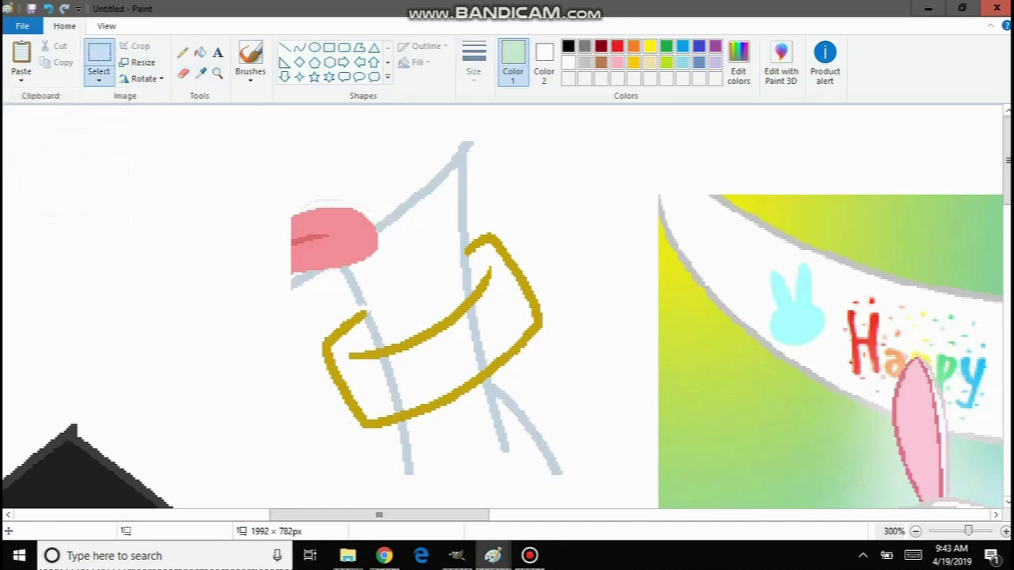
mouse_move(601, 497)
mouse_down()
mouse_move(219, 192)
mouse_move(246, 107)
mouse_up()
scroll(102, 230, down, 10)
mouse_move(282, 169)
mouse_down()
mouse_move(102, 230)
mouse_move(4, 241)
mouse_move(64, 230)
mouse_move(60, 175)
mouse_up()
drag(210, 333, 215, 318)
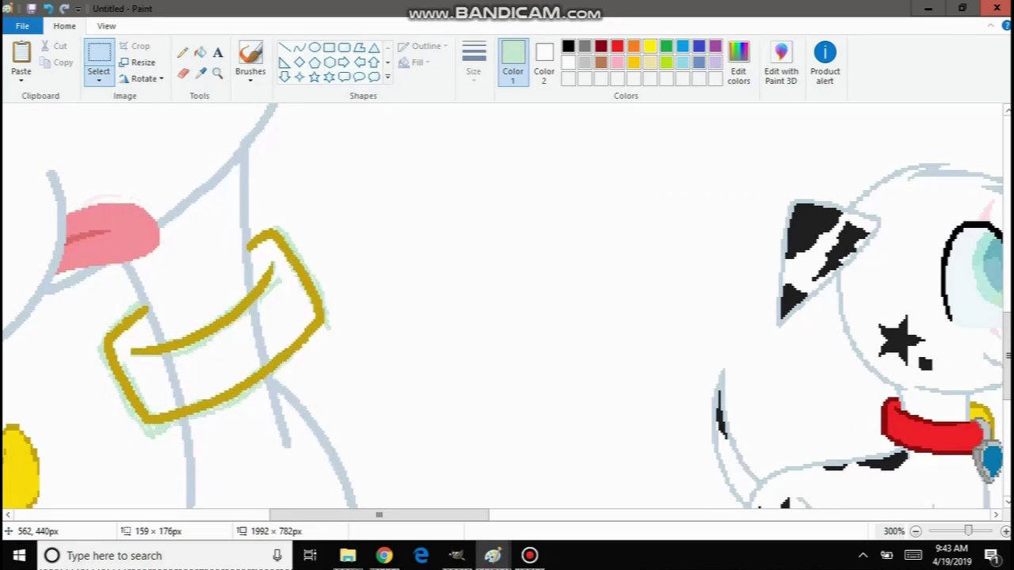
click(552, 187)
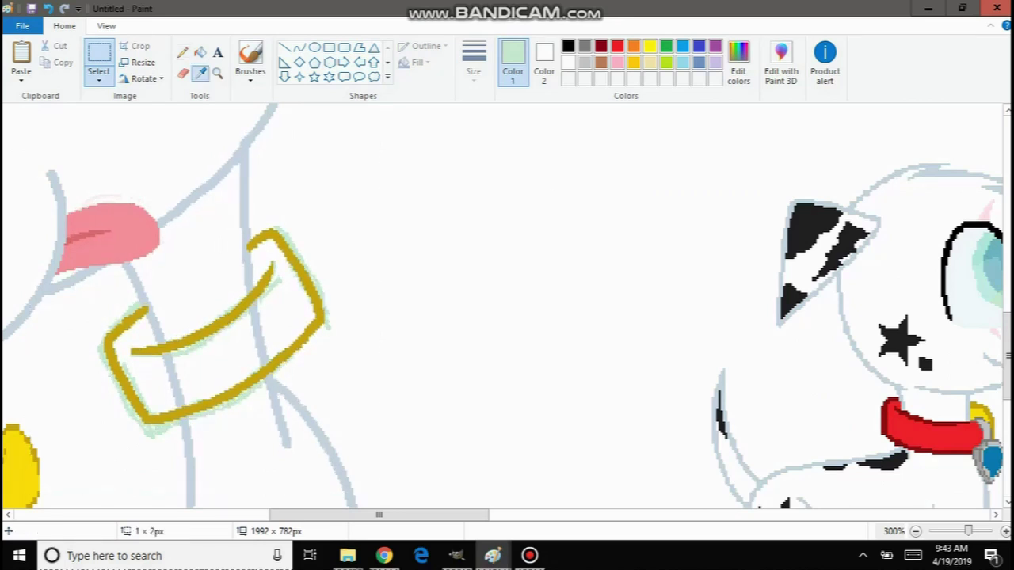
Sample the pale pink smudge above the large dog's tongue and erase that colour there.
click(109, 195)
right_click(136, 161)
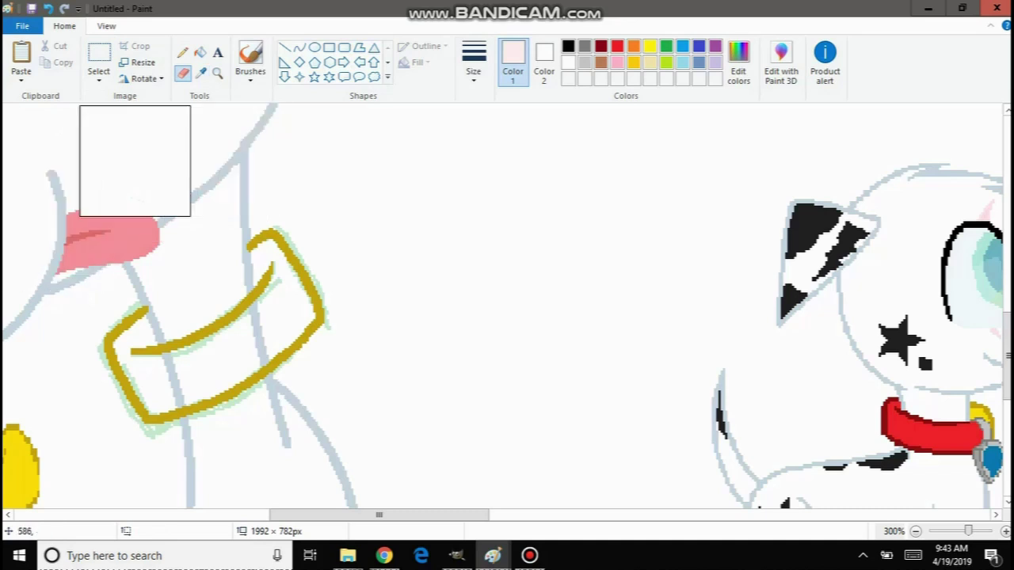
Sample the pale green of the sketch around the large dog's collar and erase only that colour.
click(218, 74)
right_click(119, 268)
right_click(119, 267)
right_click(118, 267)
click(264, 301)
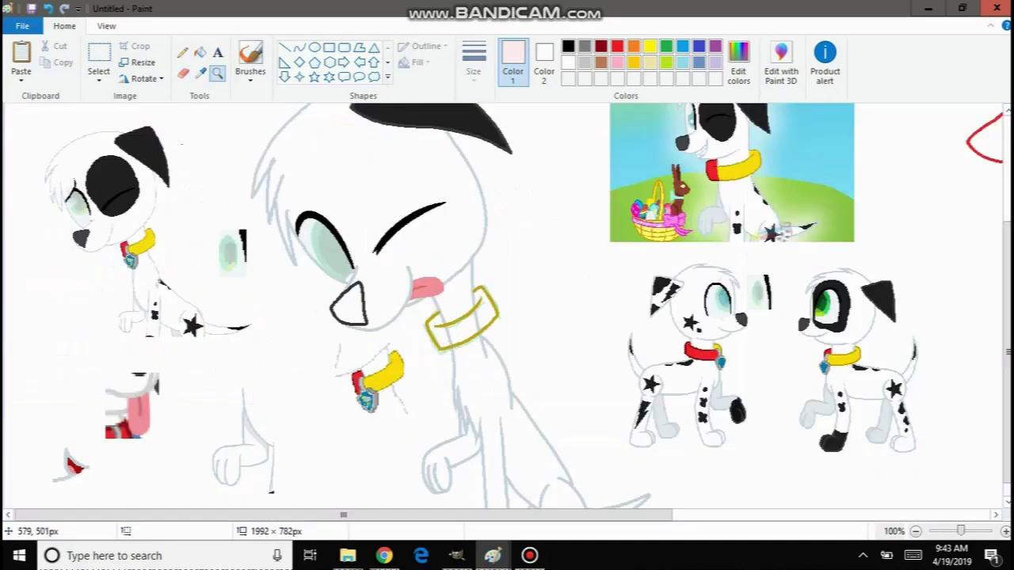
click(493, 317)
click(492, 317)
click(481, 288)
click(481, 288)
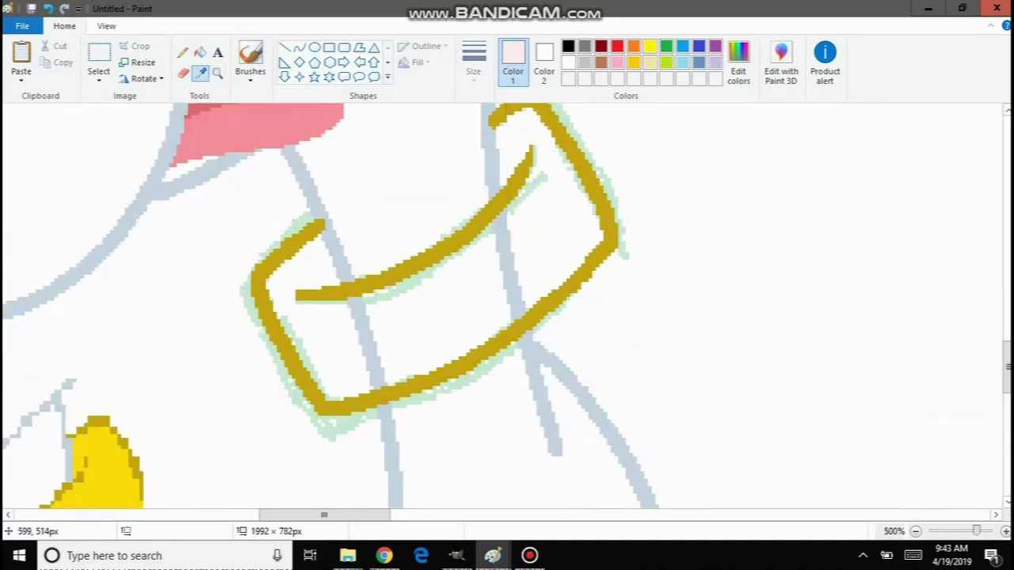
click(414, 283)
mouse_move(466, 272)
mouse_down()
mouse_move(369, 252)
mouse_move(499, 193)
mouse_move(443, 316)
mouse_move(503, 362)
mouse_move(565, 136)
mouse_up()
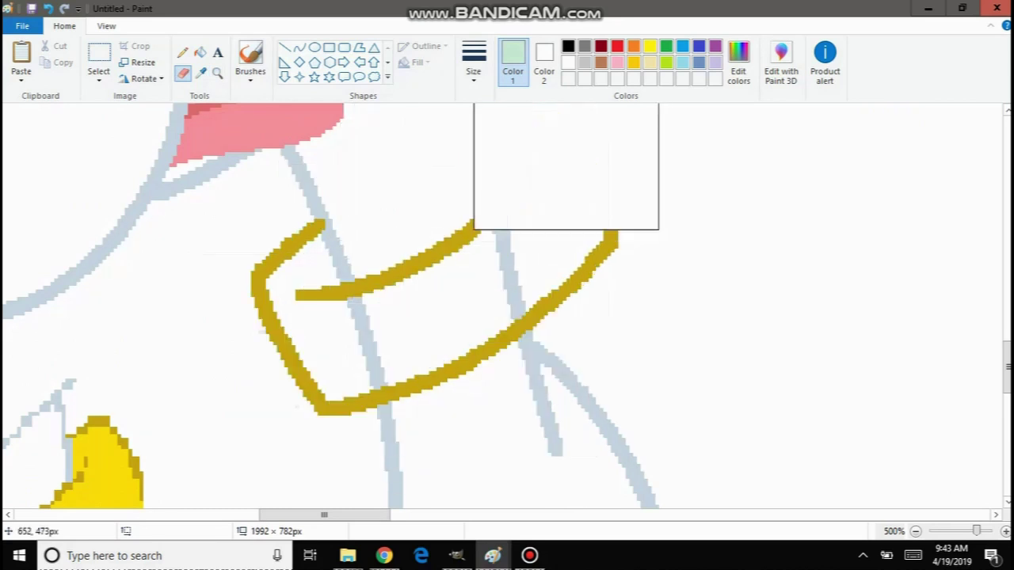
drag(1007, 373, 1007, 360)
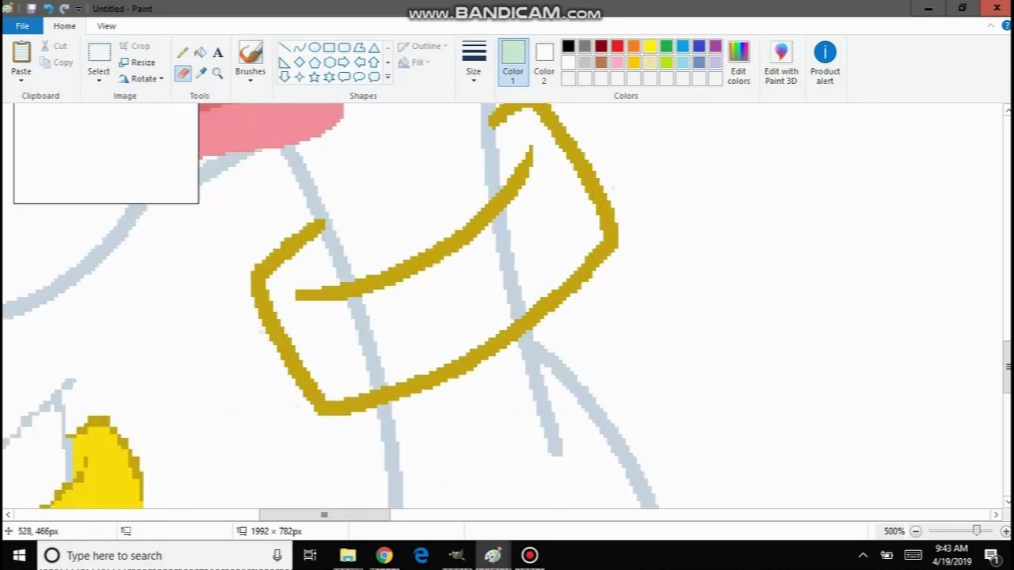
scroll(492, 184, up, 2)
scroll(761, 187, down, 2)
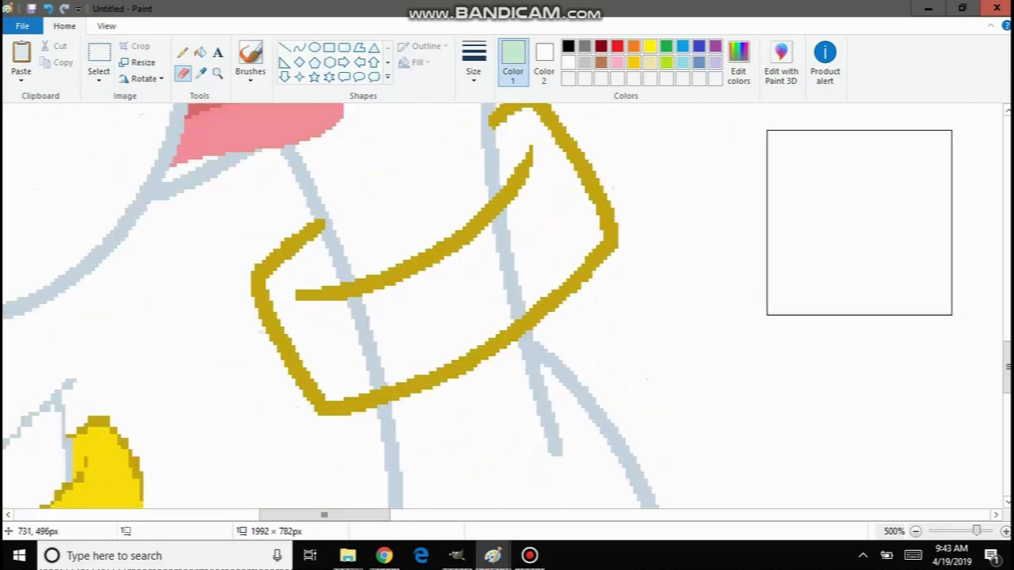
scroll(287, 118, up, 2)
scroll(319, 330, down, 5)
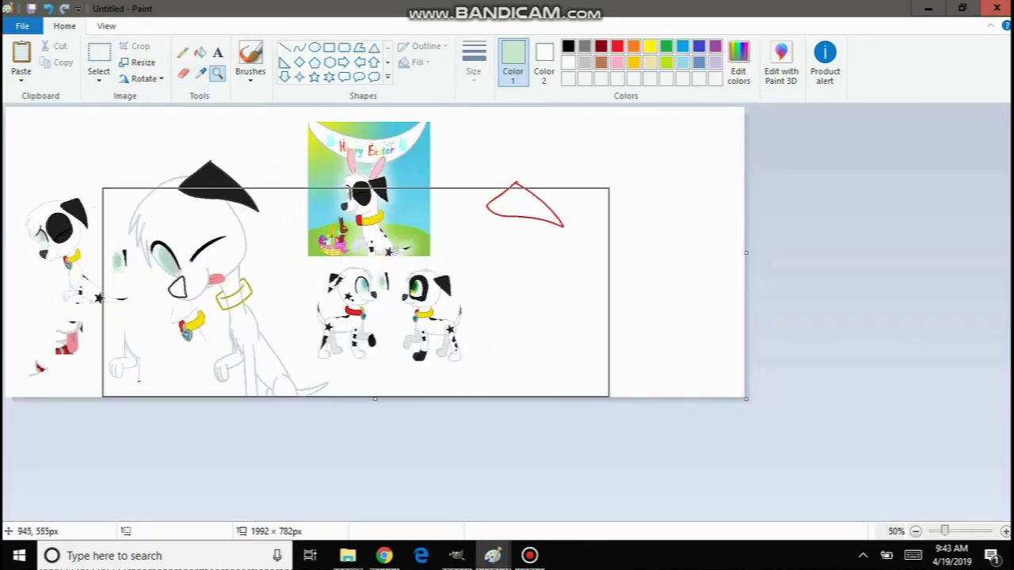
Copy a rectangular area around the cleaned collar and undo the recent edits back to the bare green collar sketch on the neck.
click(376, 326)
scroll(375, 323, down, 1)
click(340, 295)
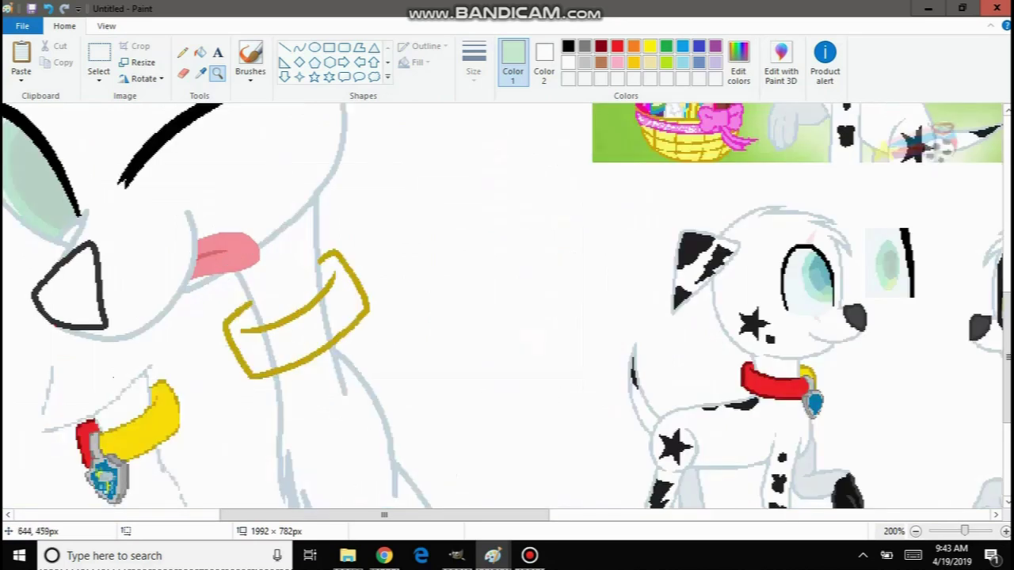
click(429, 302)
click(99, 54)
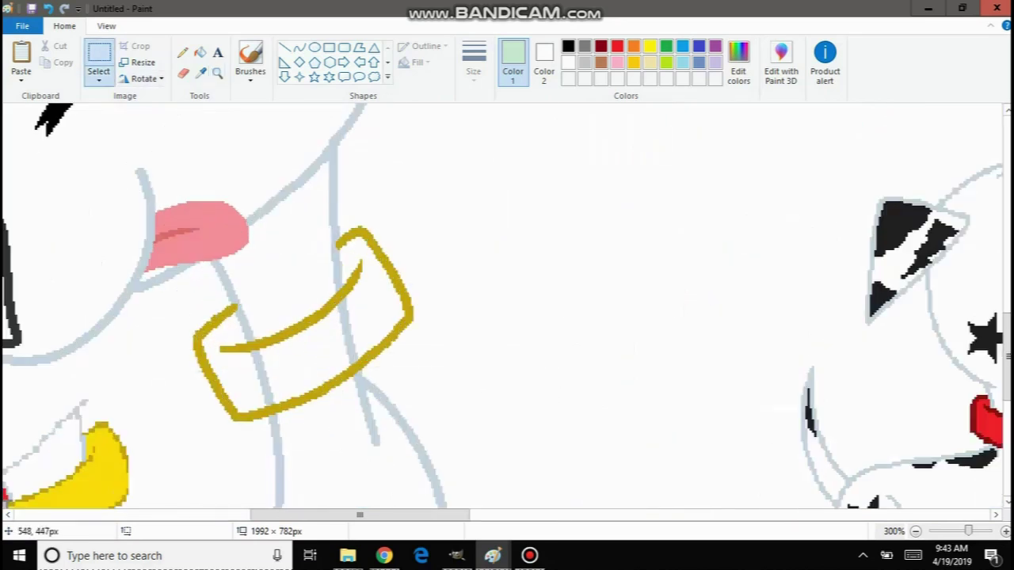
drag(151, 197, 439, 438)
key(ctrl+z)
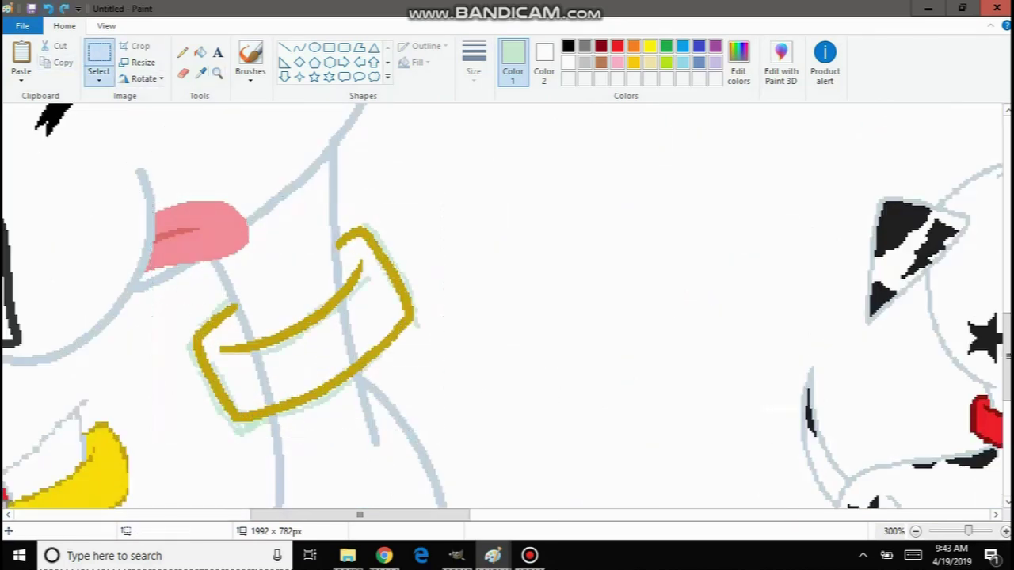
key(ctrl+z)
Paste the copied collar area and place it on the blank canvas between the large dog and the small reference dog.
scroll(502, 305, up, 10)
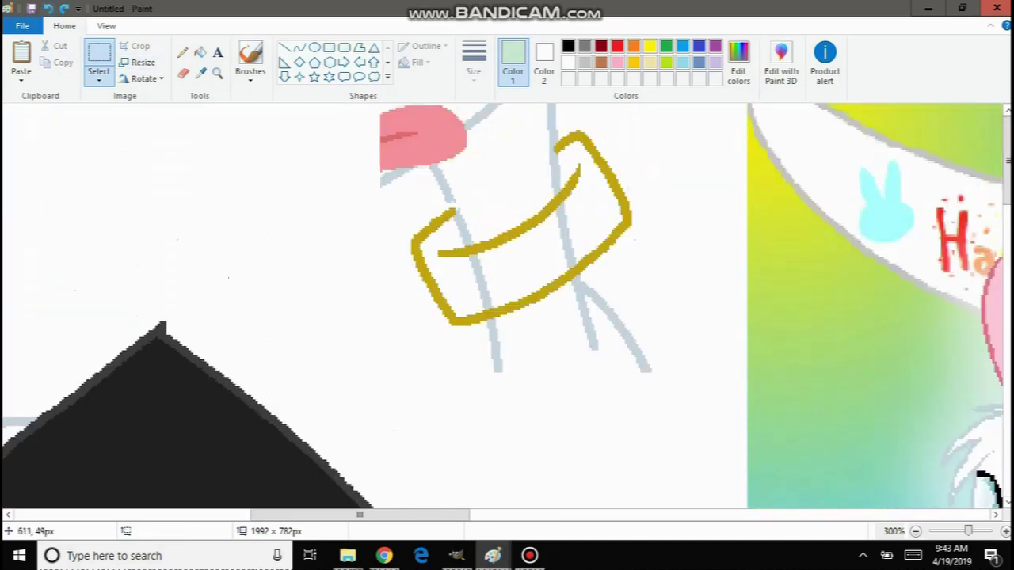
click(21, 56)
drag(82, 167, 588, 217)
scroll(475, 281, down, 9)
scroll(564, 178, up, 2)
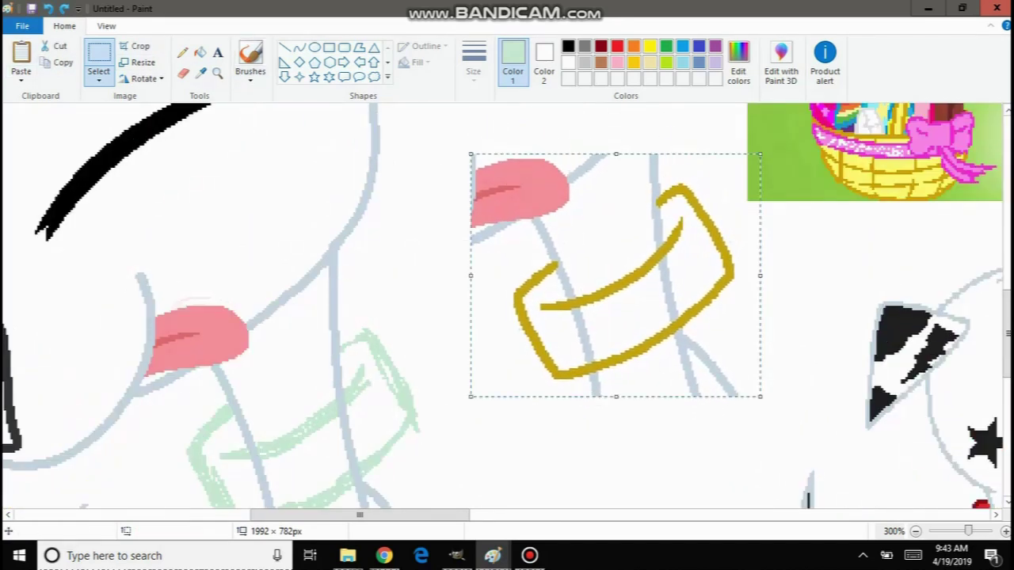
Clear the tongue and blue-grey neck lines from the pasted copy with background fills and colour-specific erasing, leaving only the gold collar outline.
click(200, 72)
click(506, 189)
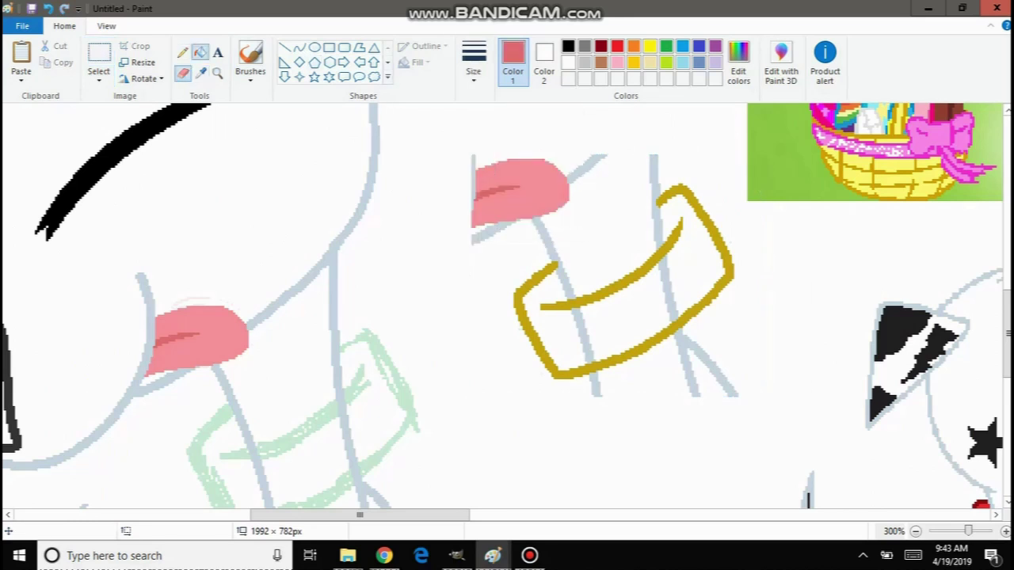
click(201, 52)
click(517, 199)
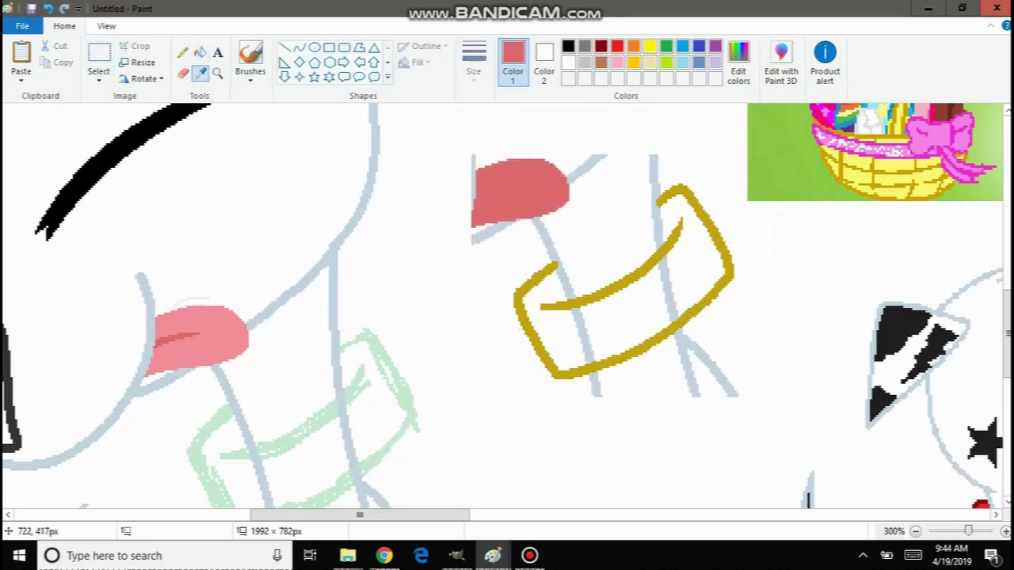
click(541, 230)
click(522, 200)
right_click(519, 199)
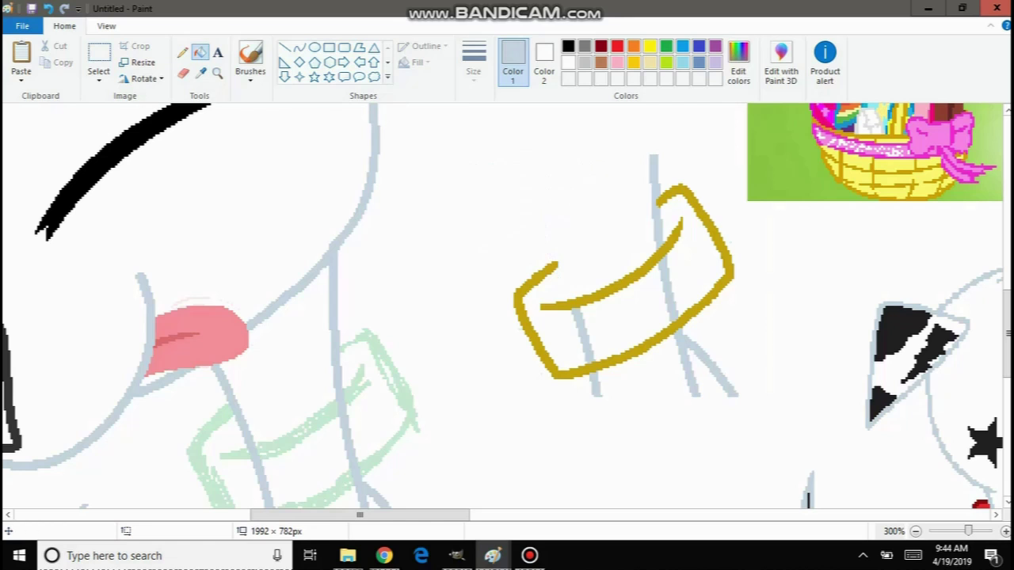
click(183, 72)
mouse_move(634, 237)
mouse_down()
mouse_move(642, 363)
mouse_move(669, 376)
mouse_up()
Select the cleaned collar as a rectangle, move it over the green sketch on the neck and resize it to 112 × 117 px.
click(98, 59)
mouse_move(494, 158)
mouse_down()
mouse_move(733, 412)
mouse_move(532, 396)
mouse_up()
scroll(443, 355, down, 3)
mouse_move(444, 355)
mouse_down()
mouse_move(294, 288)
mouse_move(315, 280)
mouse_up()
drag(419, 364, 431, 381)
drag(386, 317, 380, 310)
drag(424, 236, 413, 236)
drag(396, 251, 400, 252)
drag(295, 375, 295, 356)
drag(307, 315, 307, 320)
scroll(507, 306, up, 2)
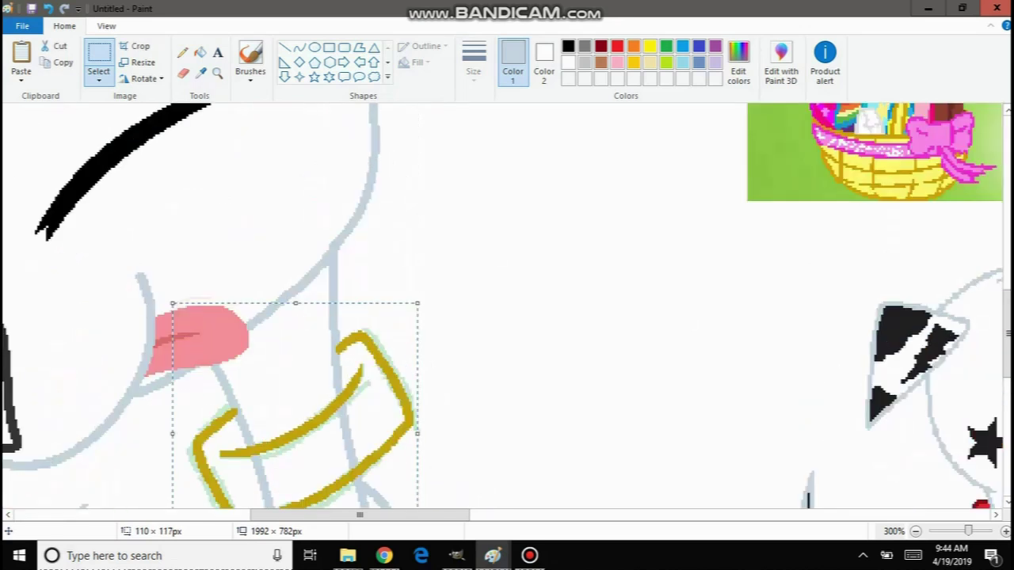
scroll(507, 307, down, 1)
drag(418, 334, 423, 333)
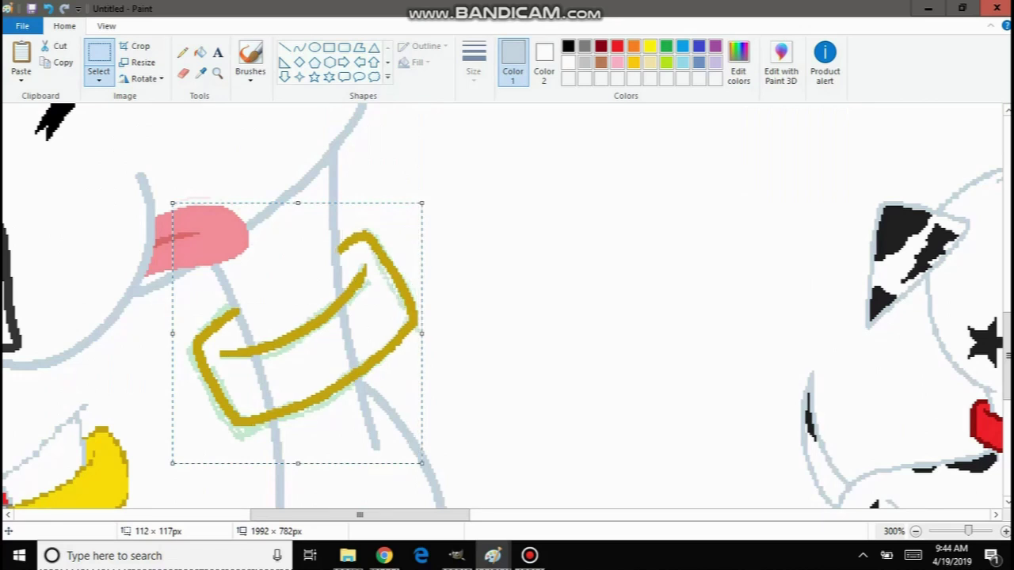
Move the collar back to the blank canvas and shift its left end slightly inward with a free-form selection.
mouse_move(339, 329)
mouse_down()
mouse_move(615, 296)
mouse_move(683, 239)
mouse_up()
click(144, 78)
click(99, 75)
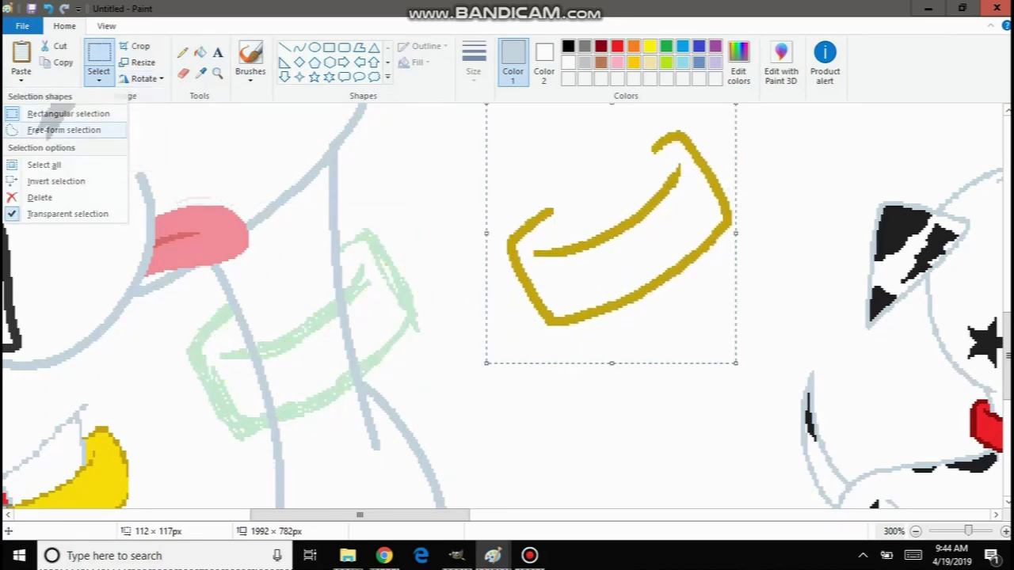
click(64, 130)
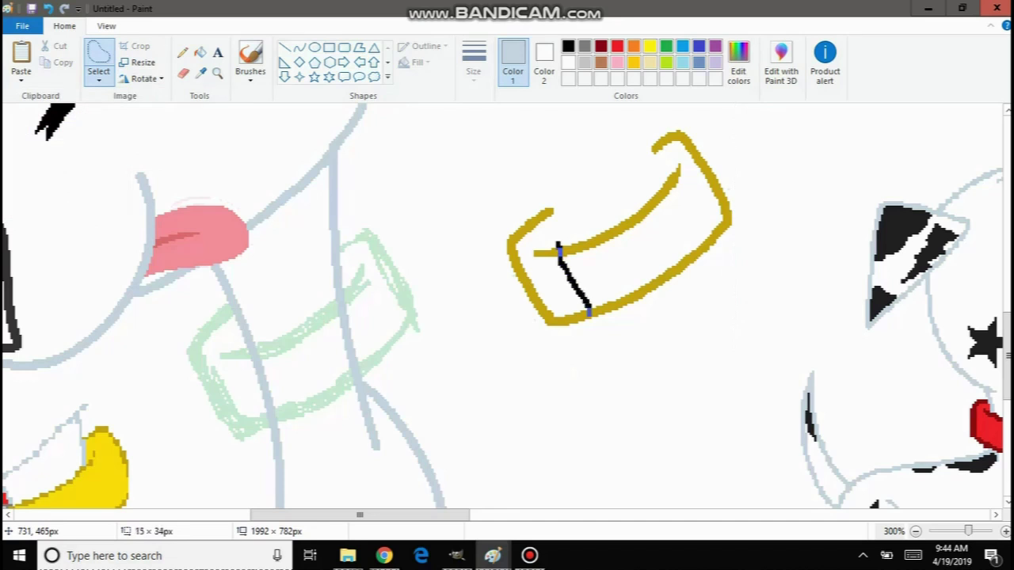
mouse_move(572, 333)
mouse_down()
mouse_move(523, 325)
mouse_move(488, 217)
mouse_up()
drag(565, 228, 562, 228)
drag(548, 228, 552, 228)
click(400, 243)
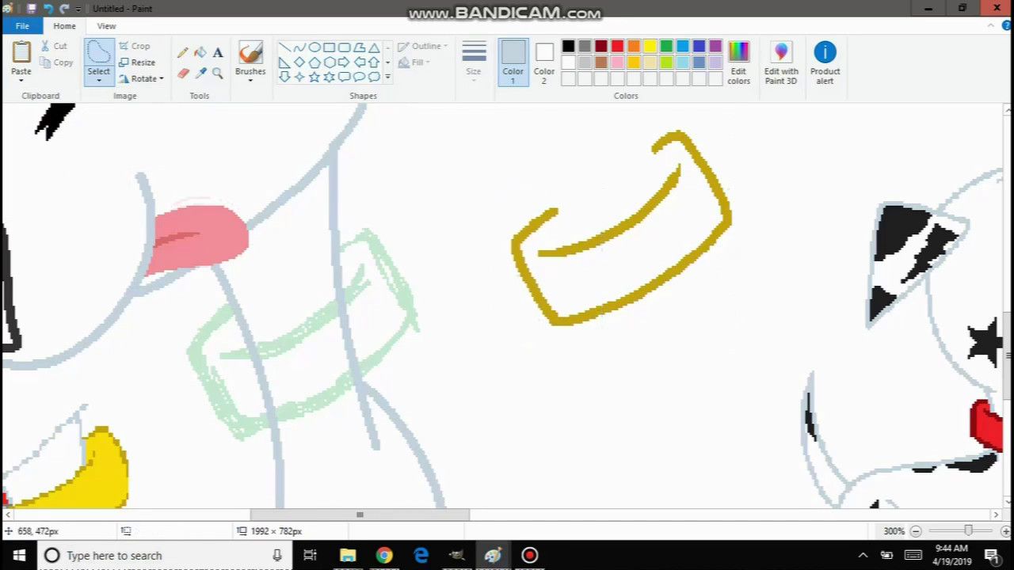
Select the whole adjusted collar with a free-form selection and move it onto the large dog's neck over the green sketch.
mouse_move(770, 255)
mouse_down()
mouse_move(498, 305)
mouse_move(769, 192)
mouse_up()
mouse_move(657, 278)
mouse_down()
mouse_move(454, 319)
mouse_move(339, 388)
mouse_up()
drag(363, 307, 365, 298)
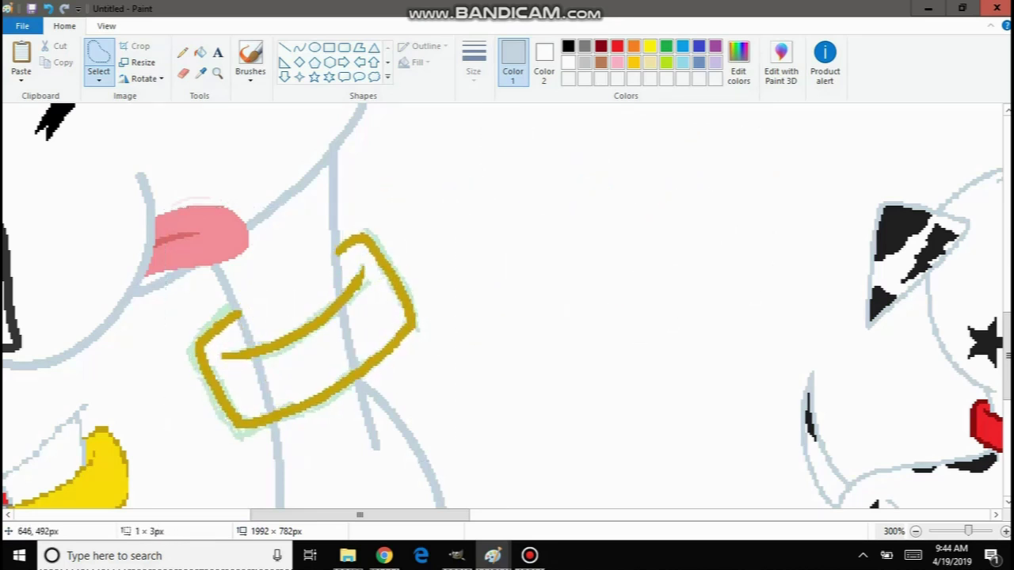
click(587, 357)
Examine up close how the gold collar outline fits the green sketch and the neck lines.
click(218, 73)
double_click(333, 244)
click(174, 248)
click(349, 231)
click(183, 52)
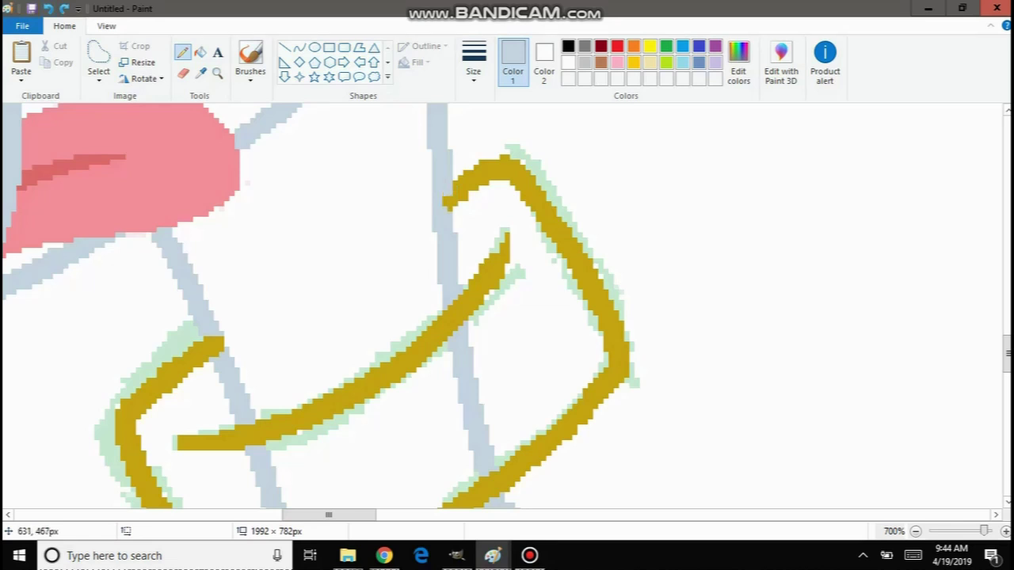
scroll(502, 306, down, 3)
scroll(502, 307, up, 3)
scroll(502, 306, down, 3)
scroll(502, 307, up, 3)
click(217, 74)
right_click(286, 169)
right_click(258, 171)
right_click(210, 174)
right_click(205, 177)
right_click(207, 188)
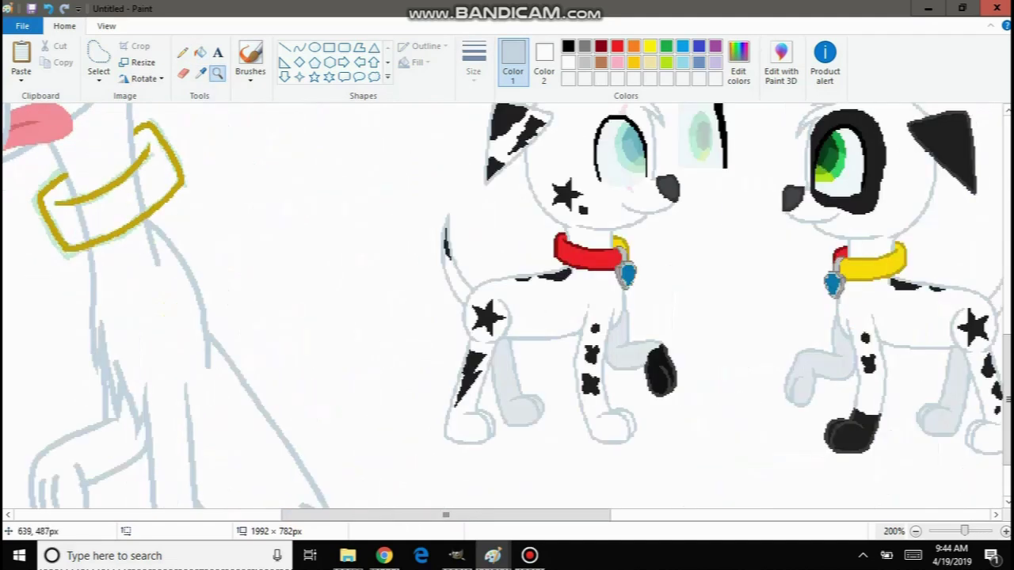
right_click(205, 190)
Sample the pale pink smudge above the large dog's tongue and erase only that colour.
click(141, 294)
scroll(269, 252, up, 1)
click(373, 345)
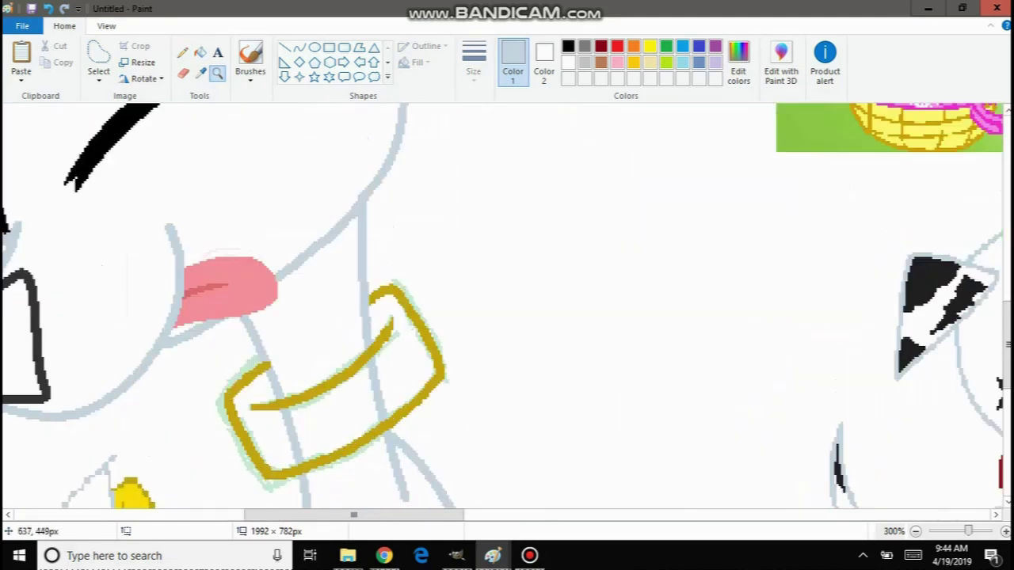
click(267, 210)
click(303, 259)
click(295, 253)
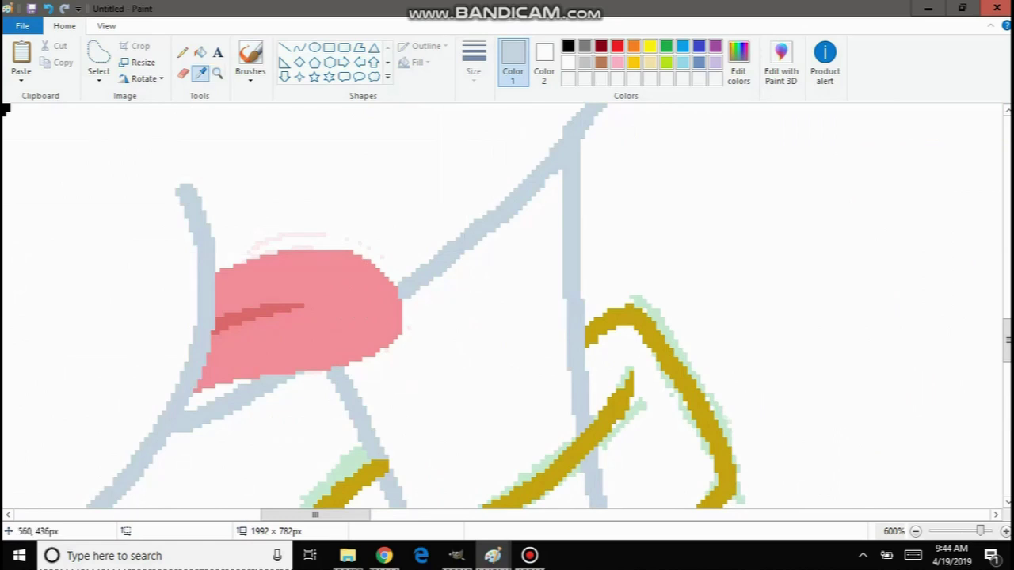
click(263, 241)
click(183, 73)
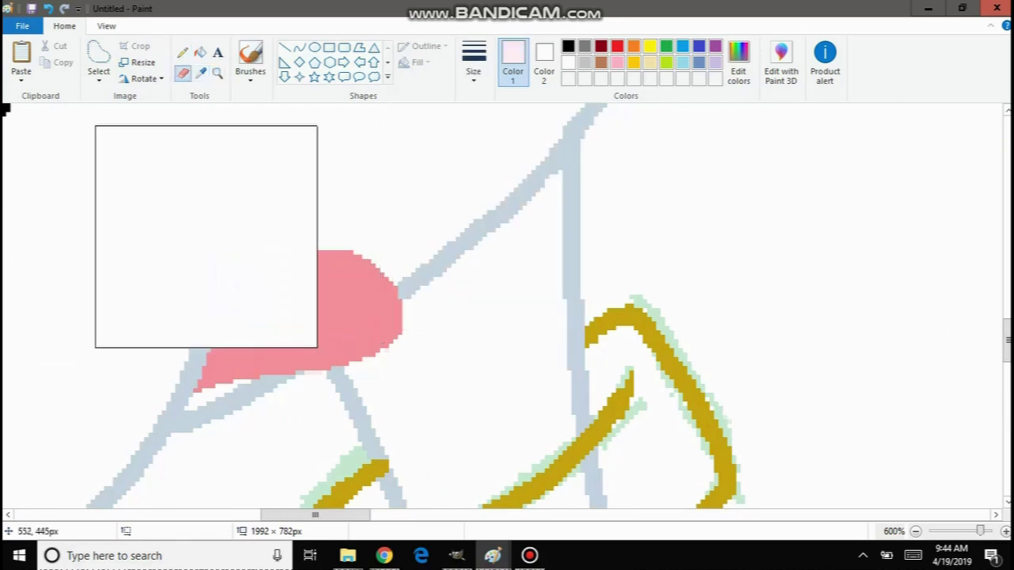
Recolour the lower part of the large eye's outer iris ring with the lighter green sampled from the small reference eye.
click(217, 73)
right_click(24, 191)
right_click(20, 192)
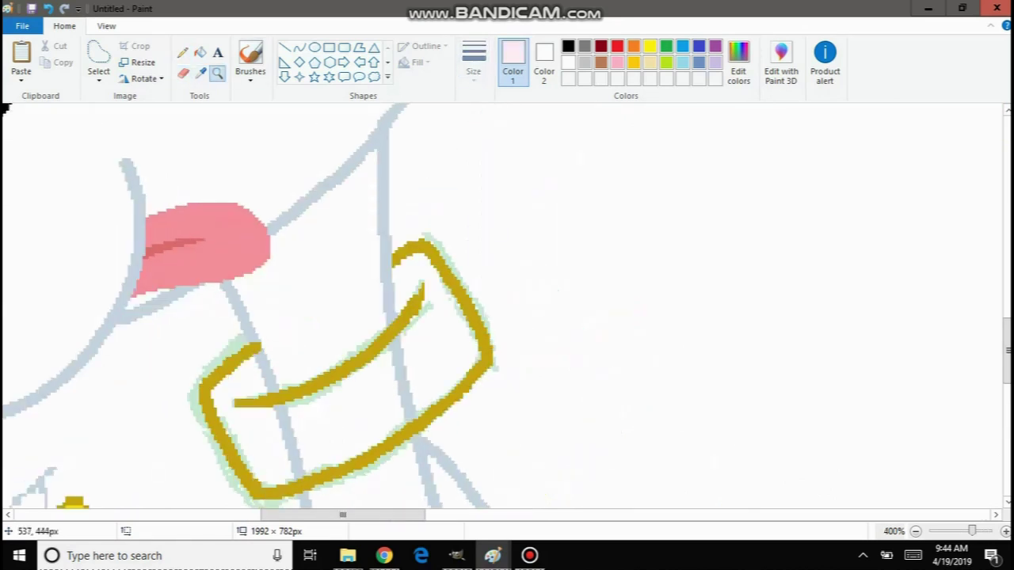
right_click(24, 202)
right_click(27, 212)
right_click(30, 220)
right_click(35, 218)
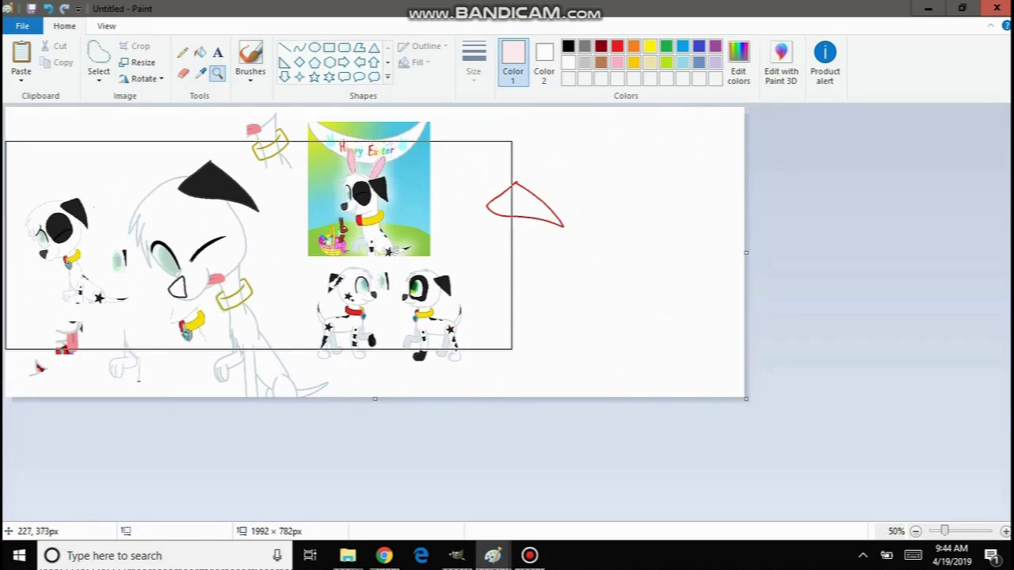
click(225, 327)
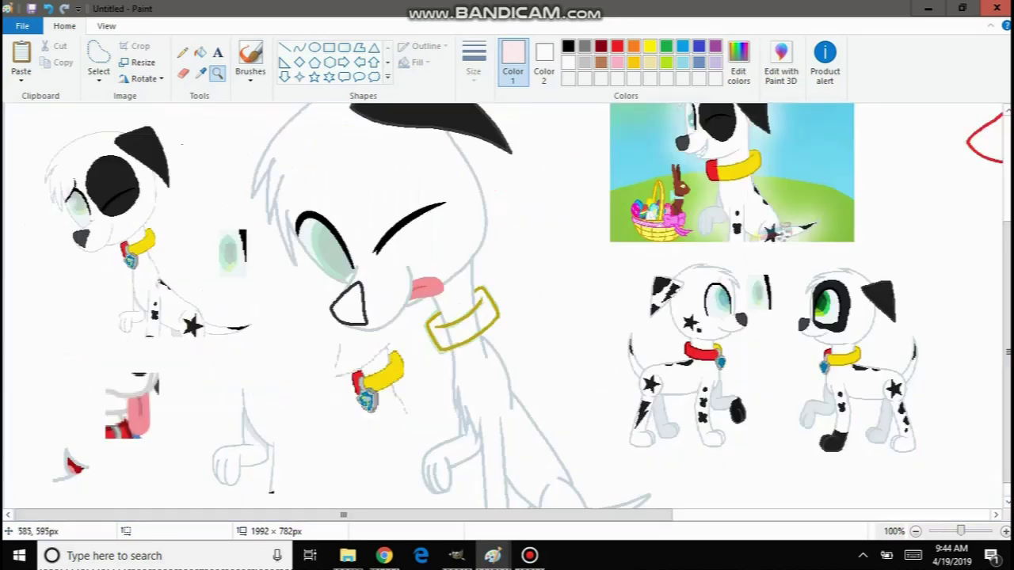
click(388, 242)
click(354, 258)
click(347, 260)
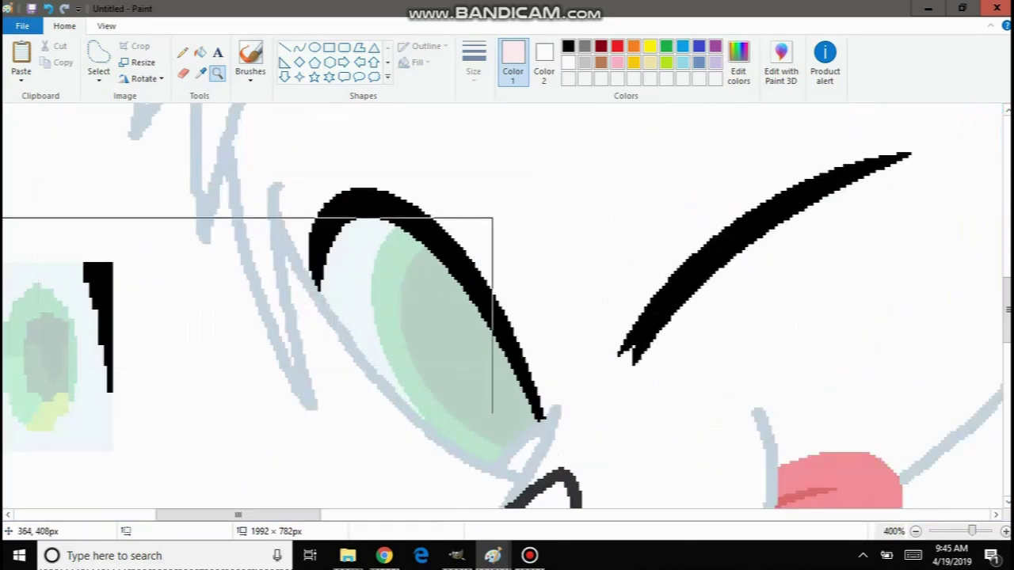
click(202, 369)
right_click(88, 241)
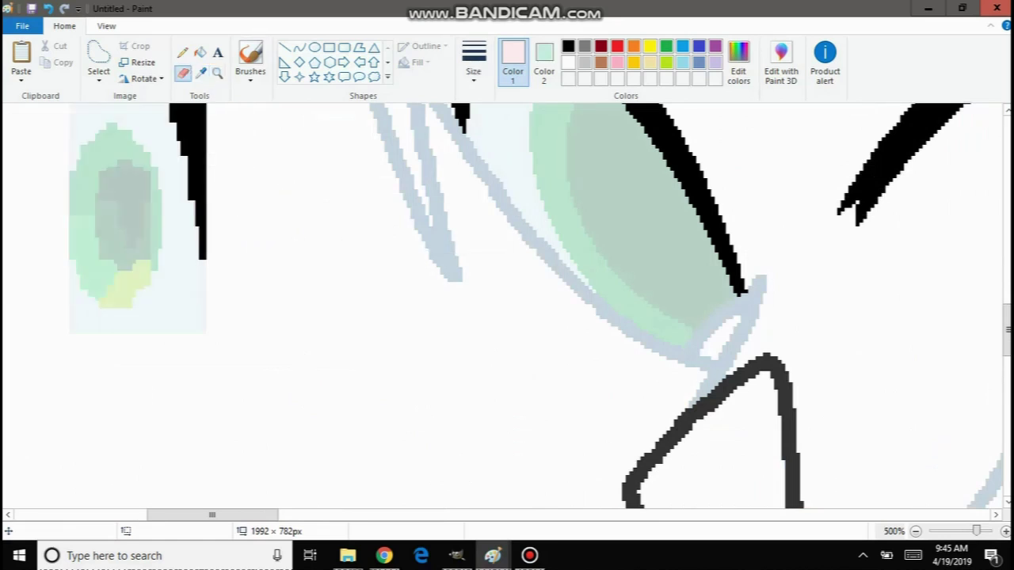
click(580, 173)
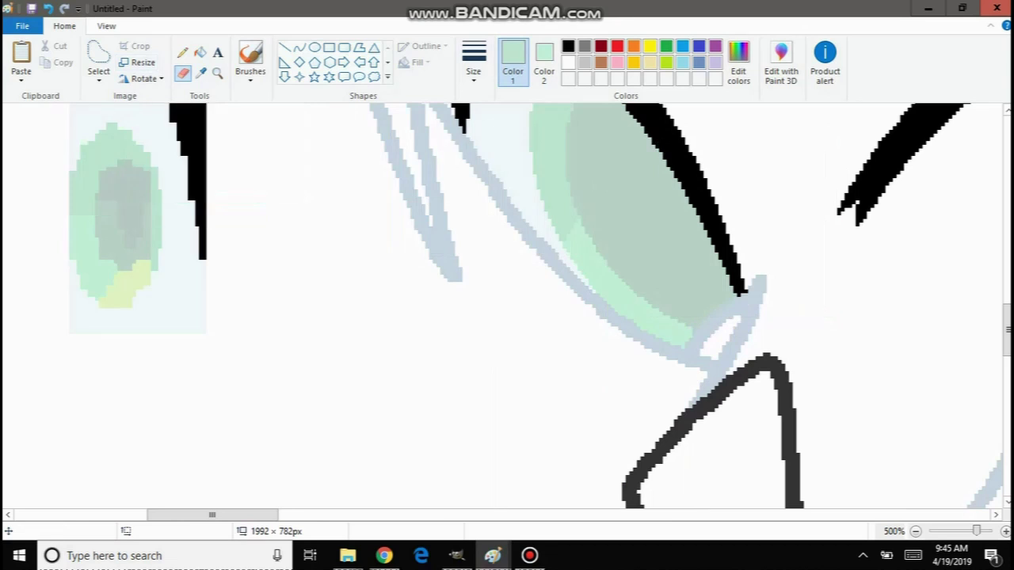
Sample the pale yellow highlight of the small reference eye as the replacement colour.
click(201, 73)
right_click(154, 234)
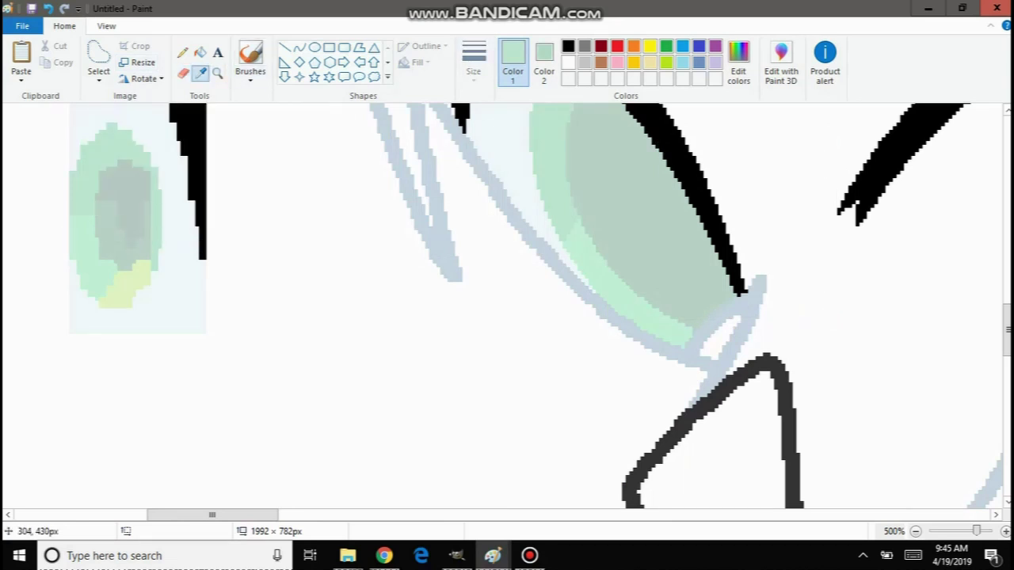
click(134, 277)
right_click(128, 278)
click(201, 73)
Switch to Chrome, search YouTube for "nobody's perfect" and play the Hannah Montana music video.
click(384, 556)
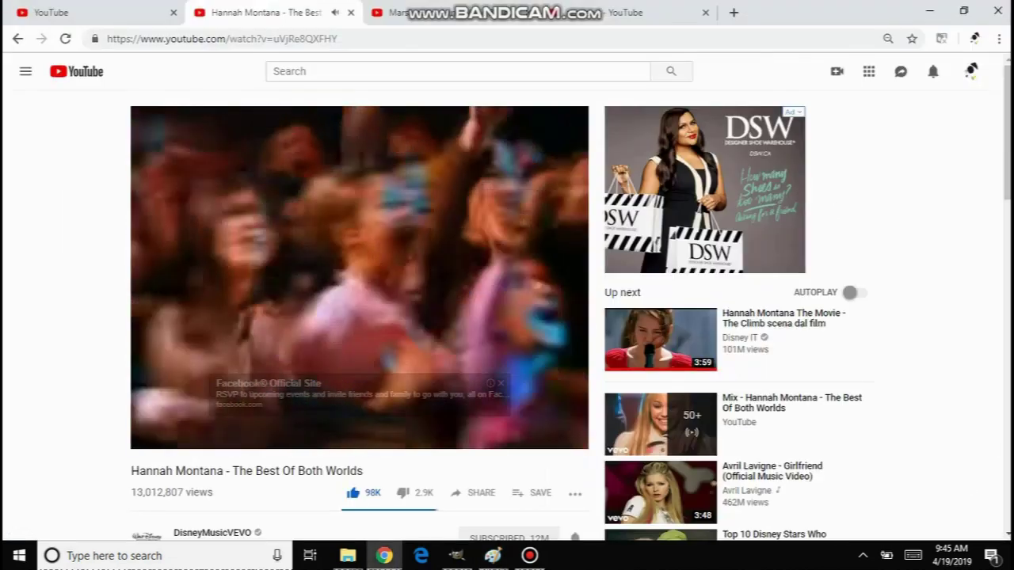
scroll(360, 317, down, 4)
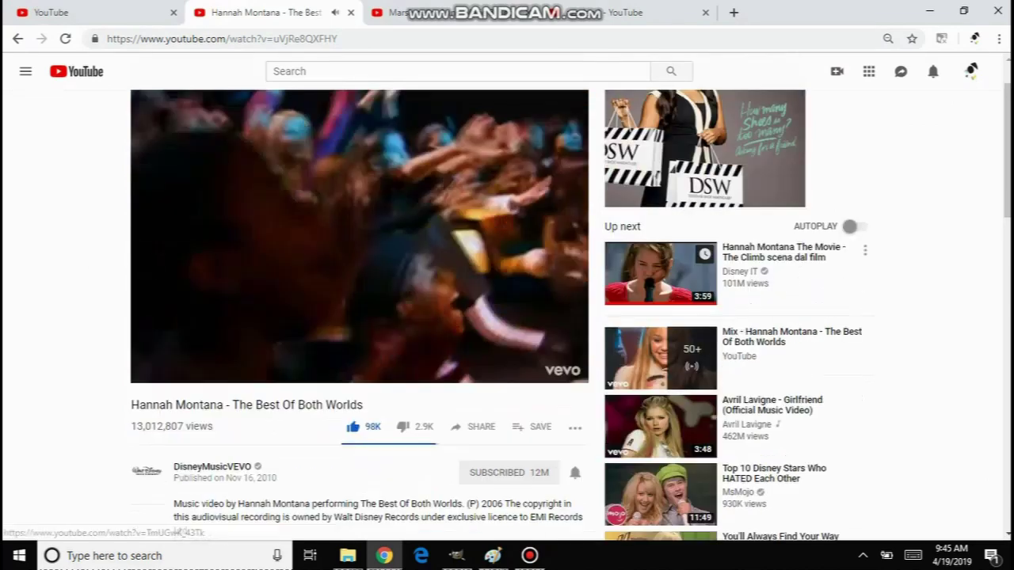
scroll(744, 194, up, 3)
click(457, 71)
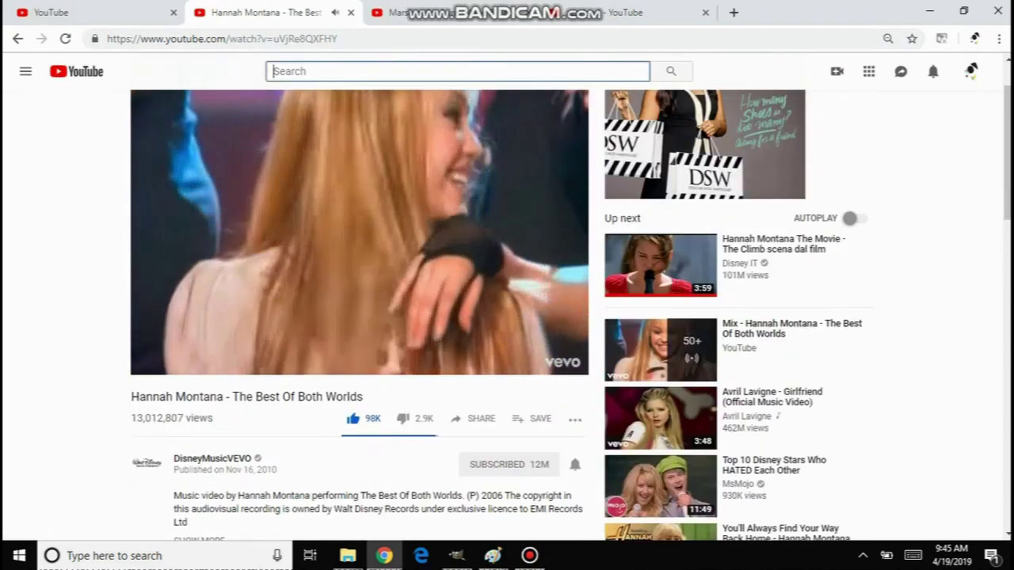
text(nobod)
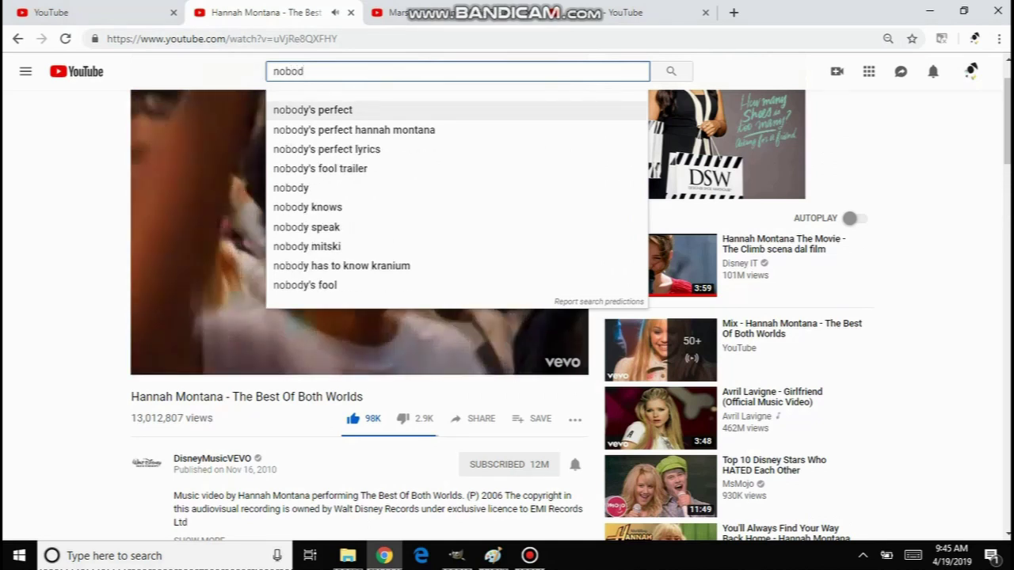
key(Down)
key(Return)
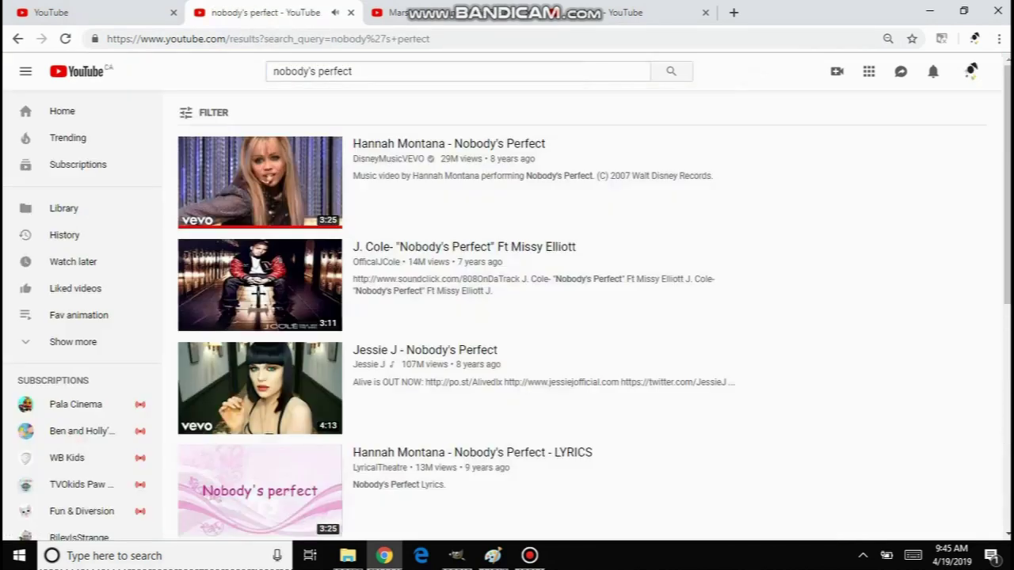
click(259, 182)
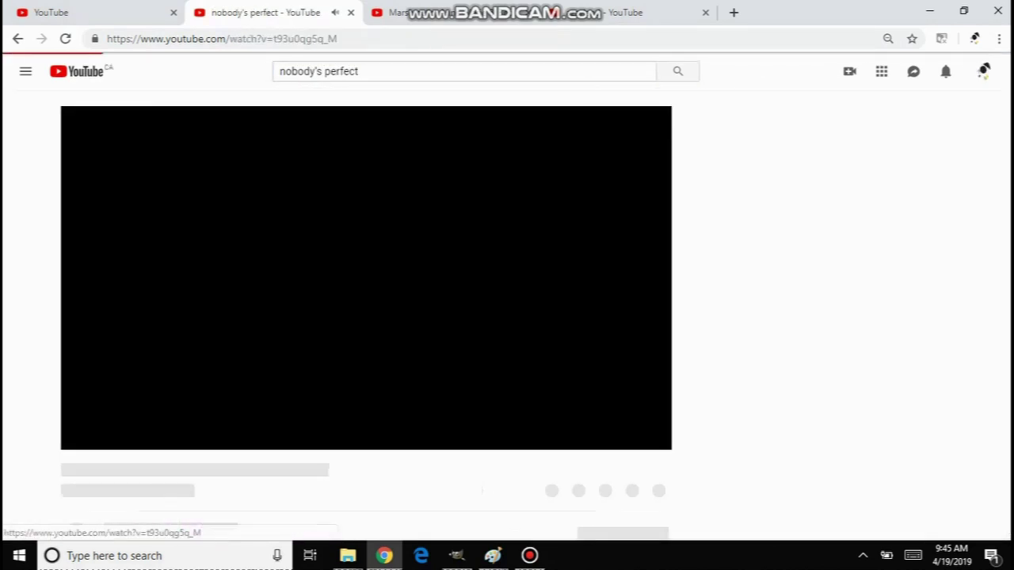
Replace the YouTube search text with "this is me" and run the search.
drag(371, 71, 277, 72)
text(this)
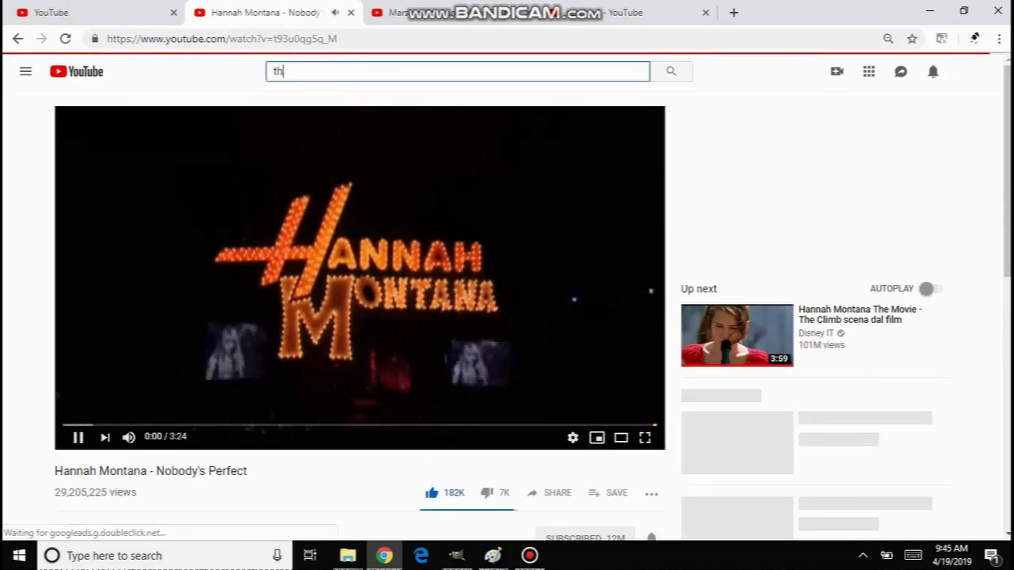
text( is me)
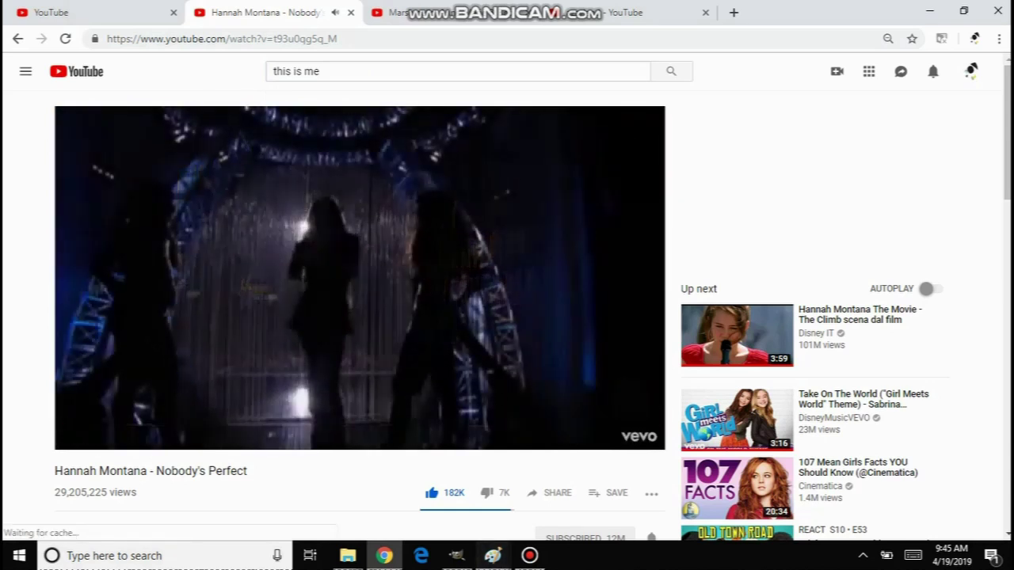
Switch back to Paint and recolour the lowest section of the large eye's outer iris ring pale yellow, replacing only the light green.
click(493, 555)
click(654, 493)
scroll(761, 384, up, 1)
scroll(768, 384, down, 1)
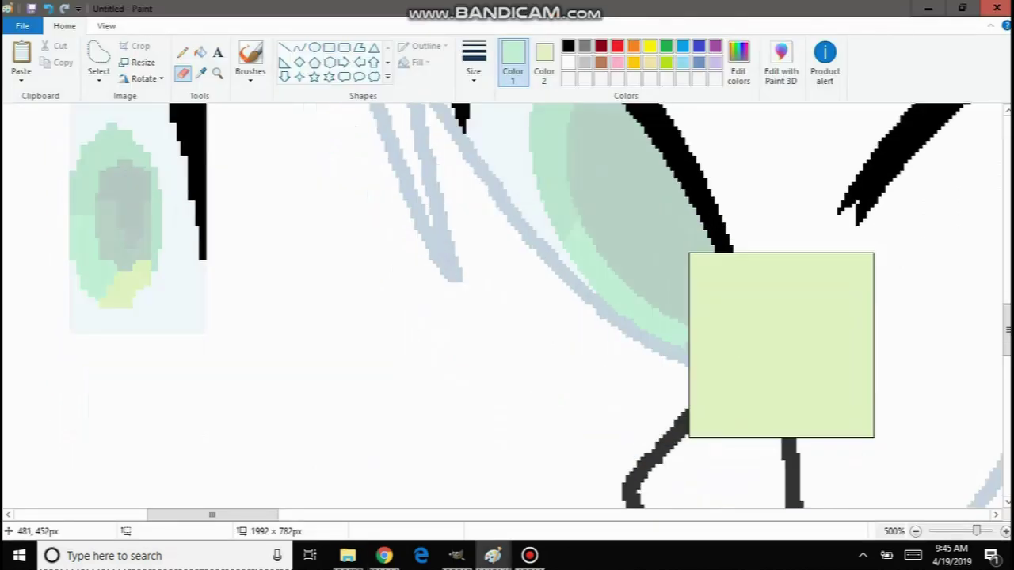
mouse_move(776, 343)
mouse_down()
mouse_move(714, 449)
mouse_move(818, 185)
mouse_move(663, 430)
mouse_up()
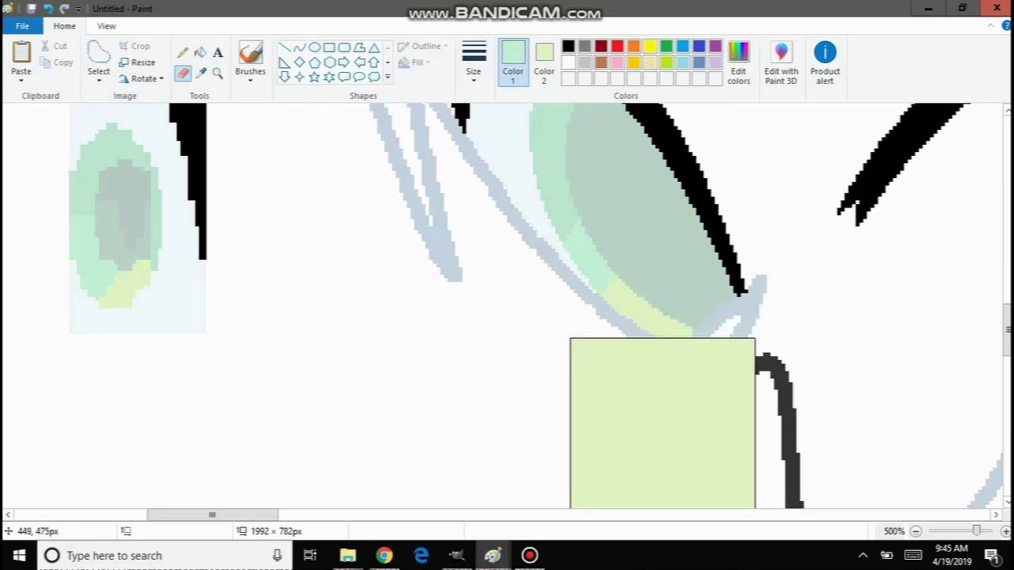
key(ctrl+z)
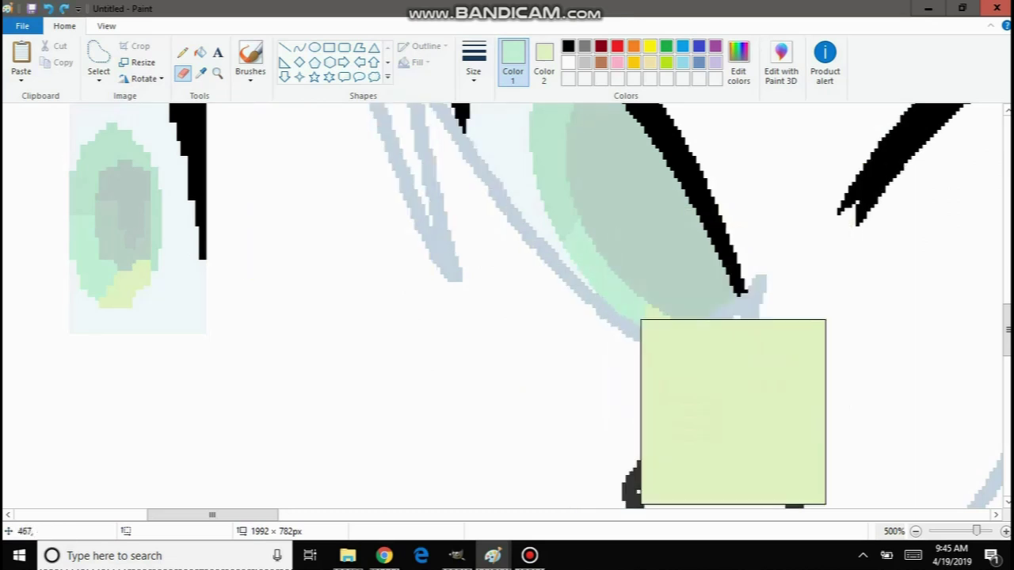
drag(717, 392, 811, 208)
scroll(810, 207, up, 2)
scroll(910, 214, down, 2)
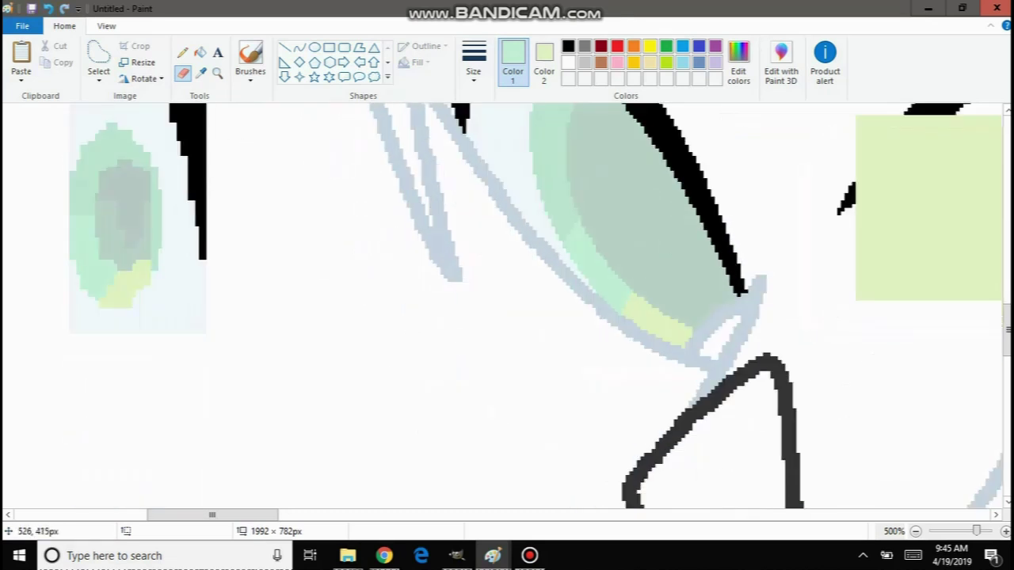
scroll(577, 151, up, 1)
Set Color 2 to white and copy the entire canvas.
click(544, 63)
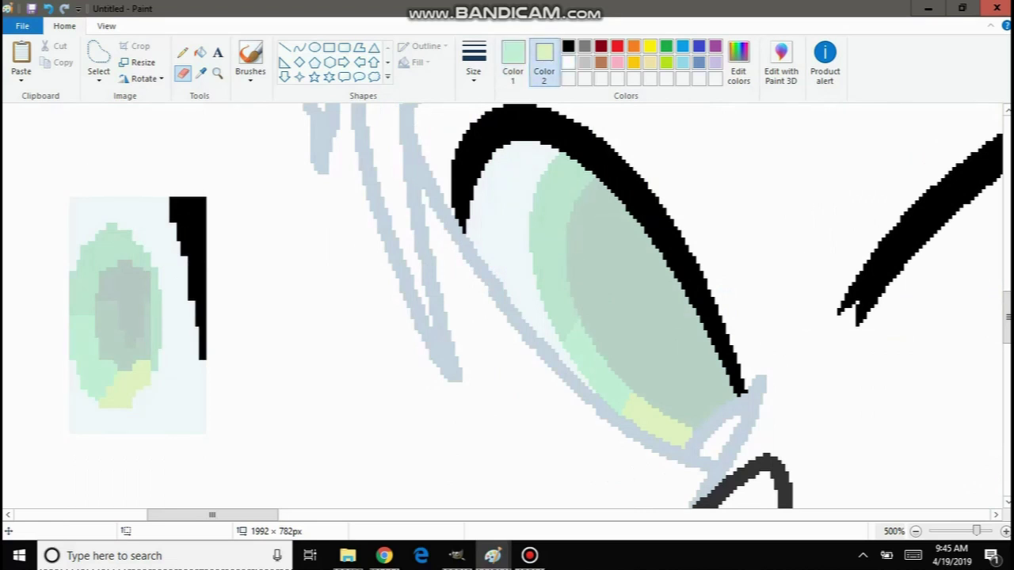
click(513, 62)
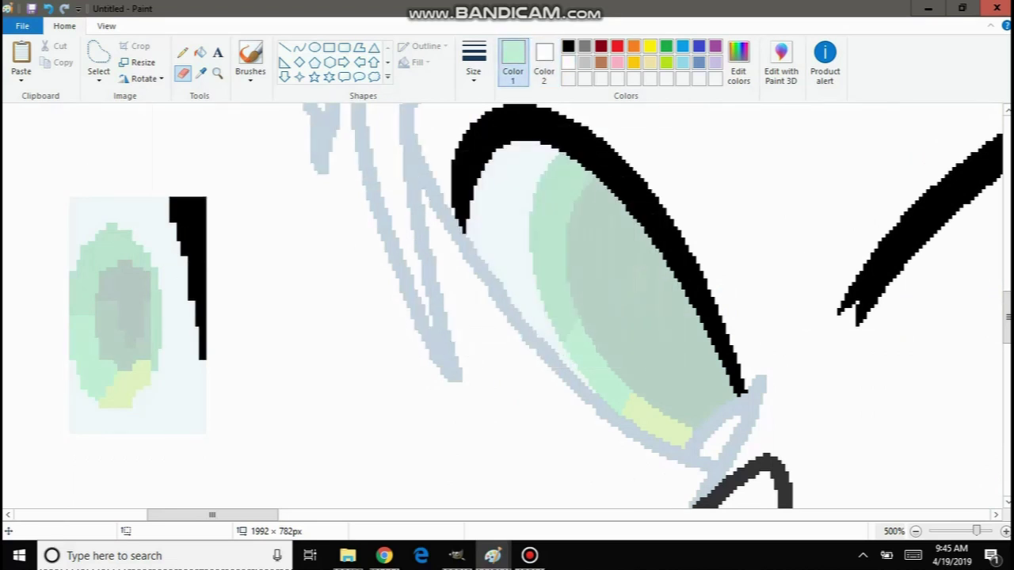
click(99, 80)
click(45, 163)
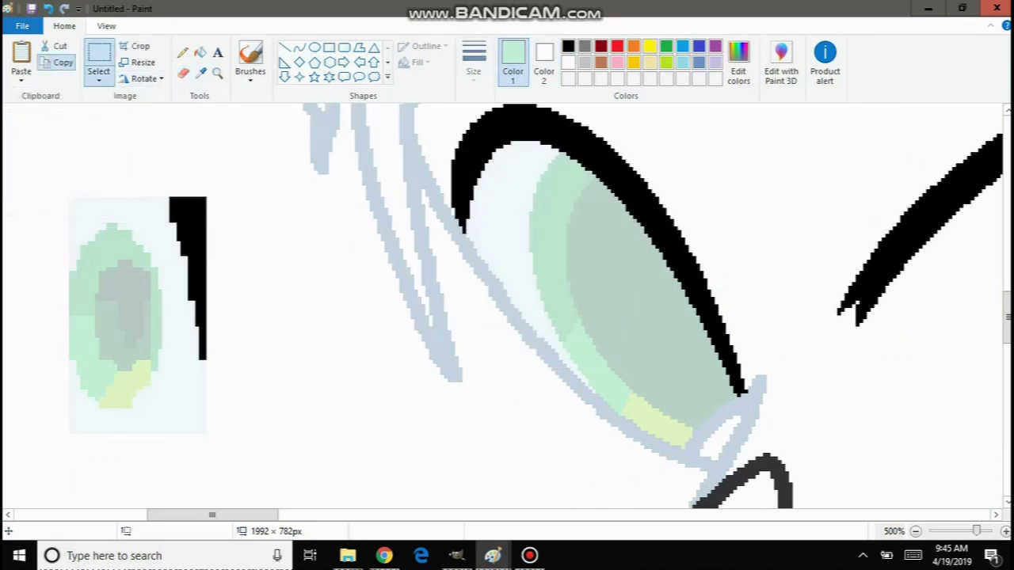
Sample grey-green shades from the small reference eye's inner oval, one as Color 2 and one as Color 1.
click(200, 73)
right_click(129, 291)
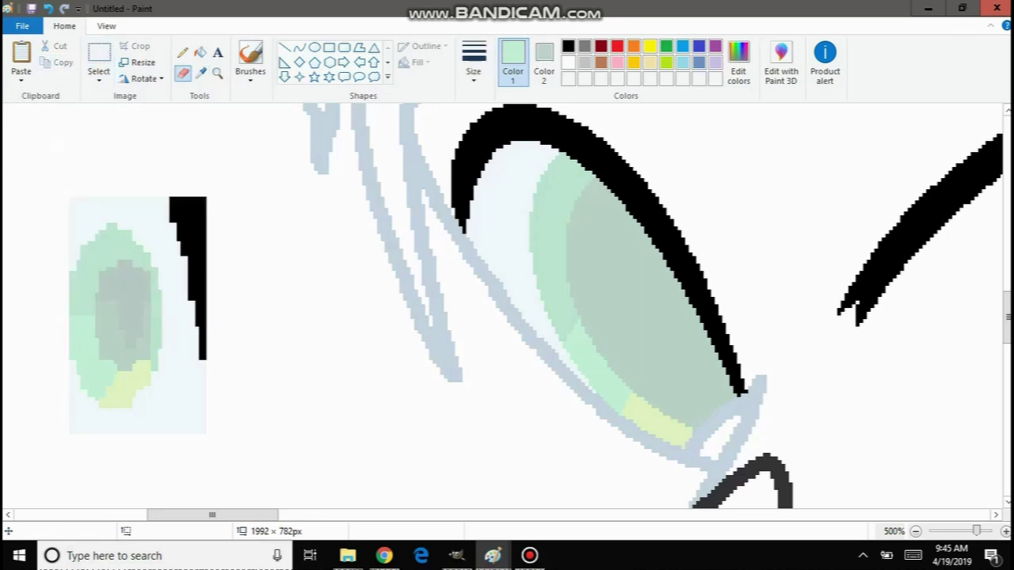
click(200, 72)
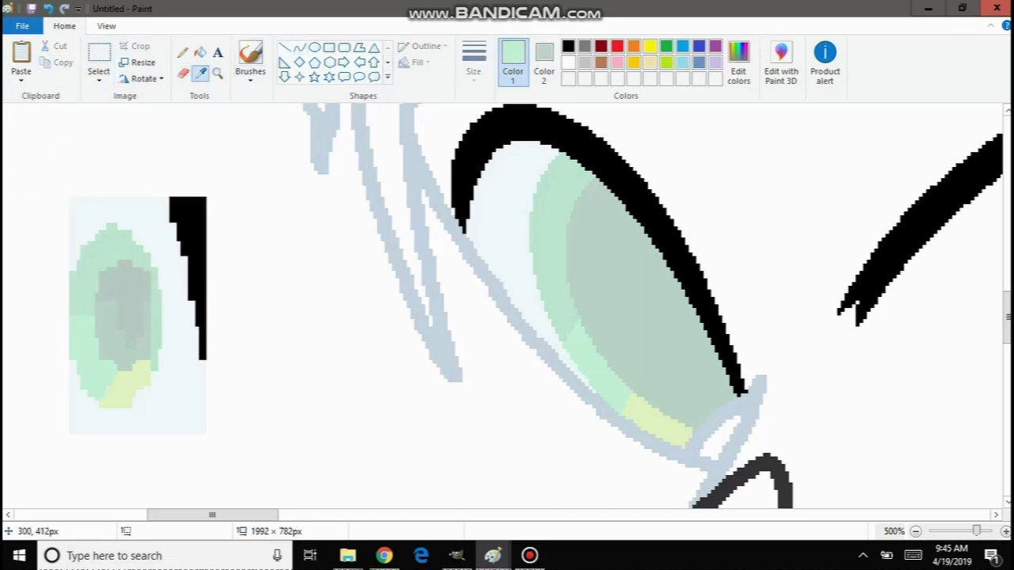
click(123, 309)
Draw a slightly bent diagonal curve across the large eye's inner iris in the sampled grey-green, using the second-thinnest line width.
click(474, 63)
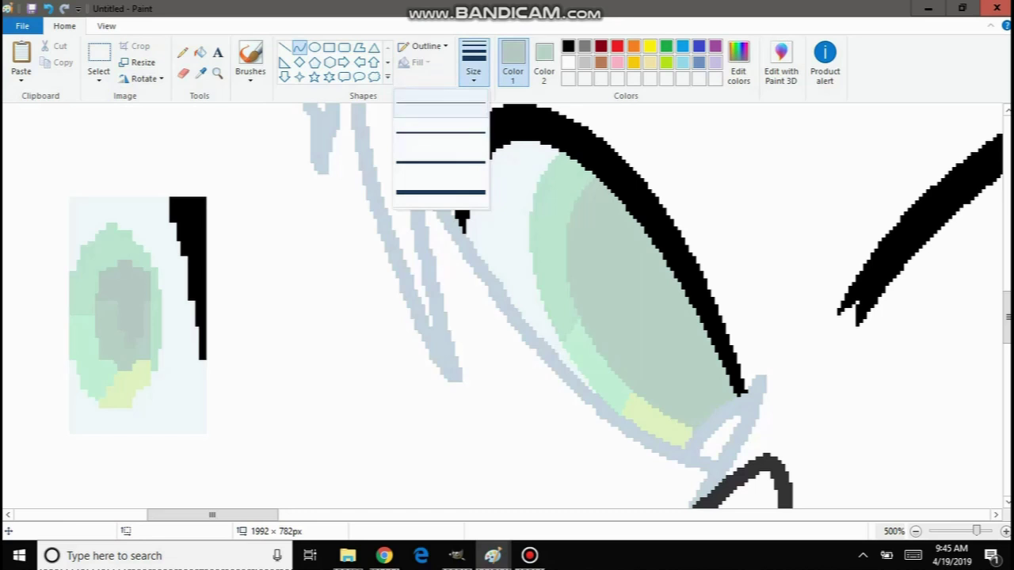
click(440, 132)
mouse_move(677, 208)
mouse_down()
mouse_move(520, 348)
mouse_move(529, 394)
mouse_up()
click(535, 334)
drag(564, 330, 583, 324)
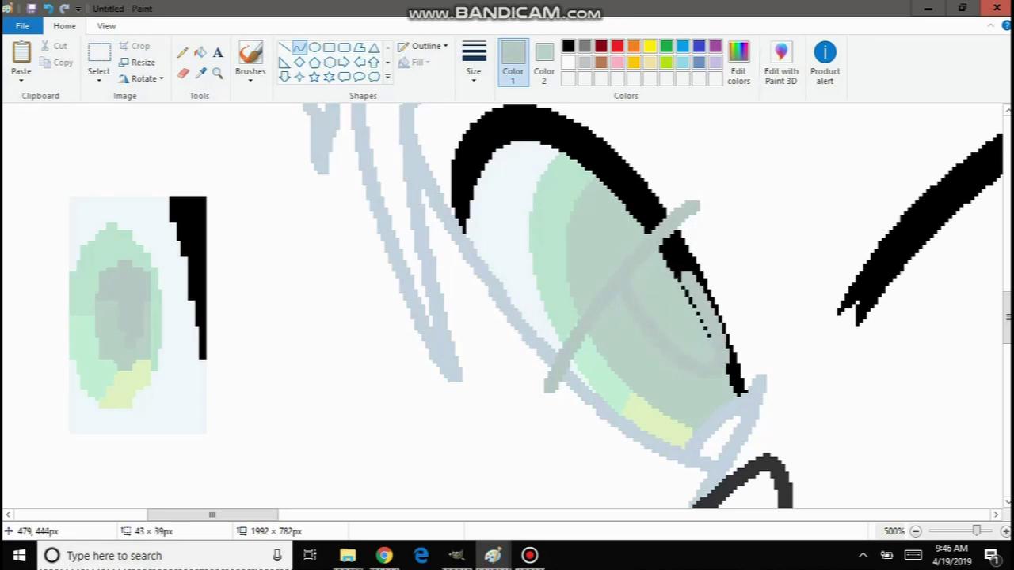
Draw a second curve from the diagonal line to the black upper lid and fill the inner iris area above both curves with grey-green.
drag(796, 352, 664, 344)
click(473, 63)
click(443, 133)
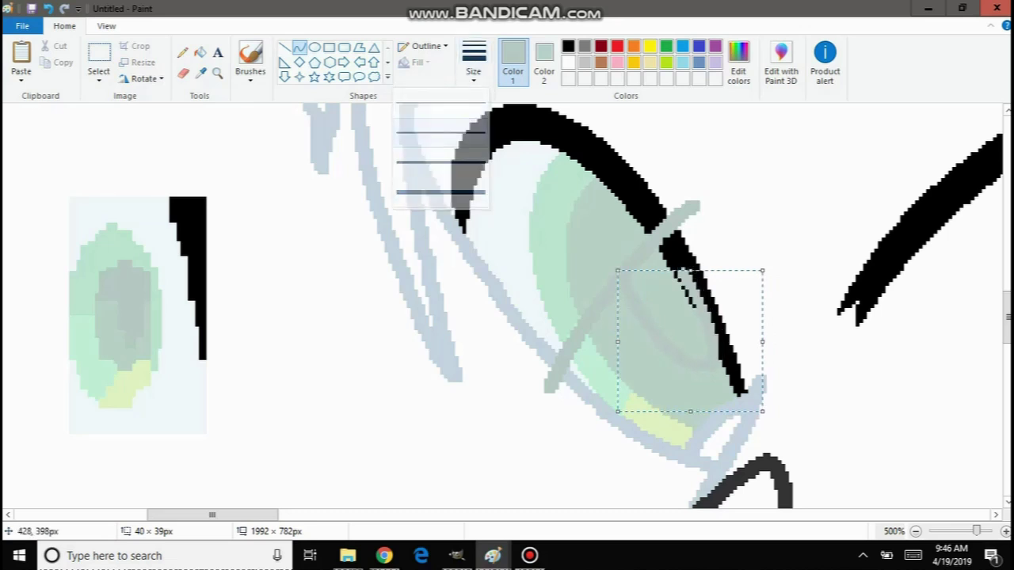
key(Escape)
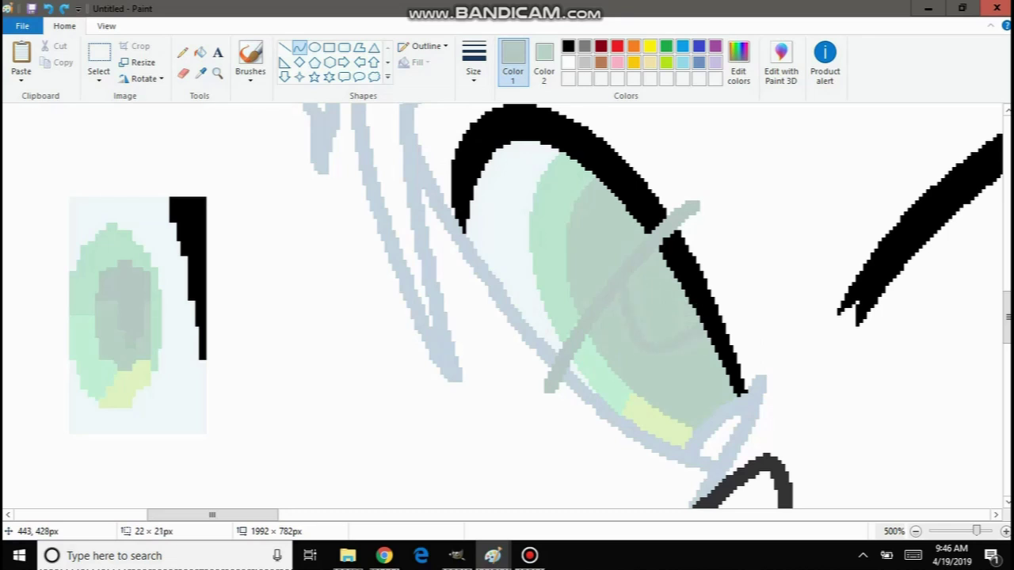
click(746, 412)
drag(668, 327, 665, 319)
click(367, 230)
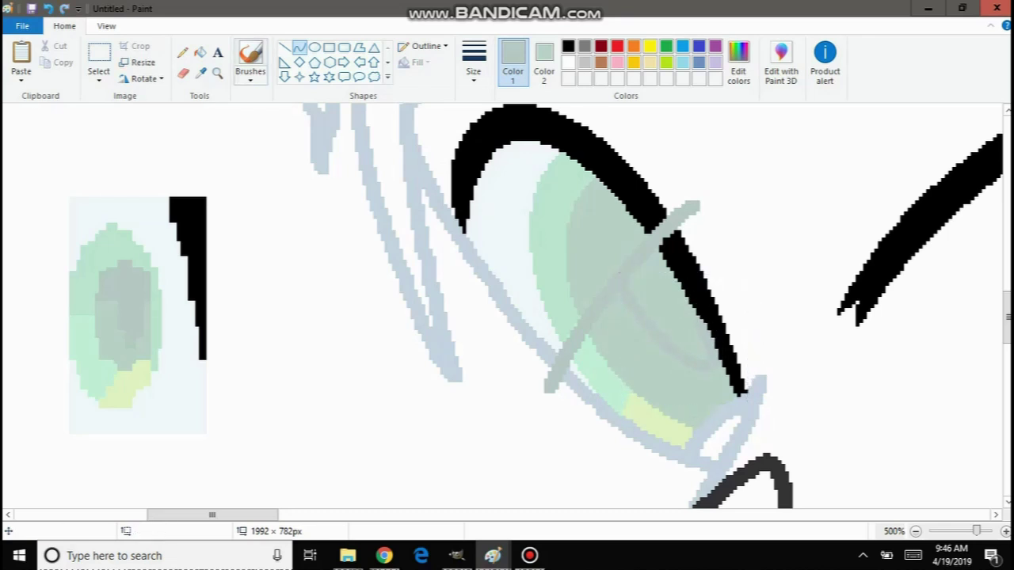
click(199, 52)
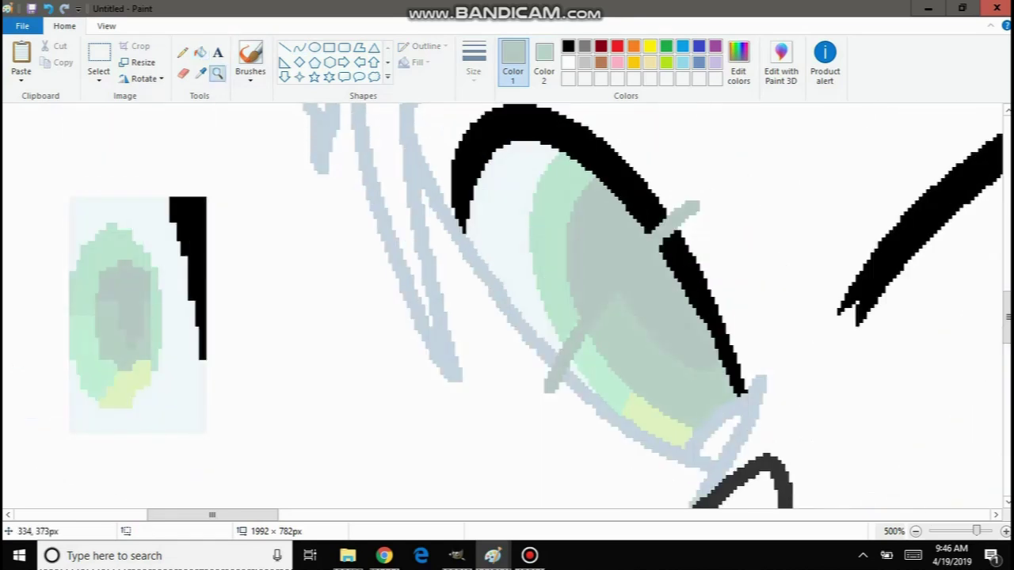
Paste the copied canvas over the drawing to remove the curve ends that extend beyond the large eye's inner iris.
scroll(507, 309, down, 6)
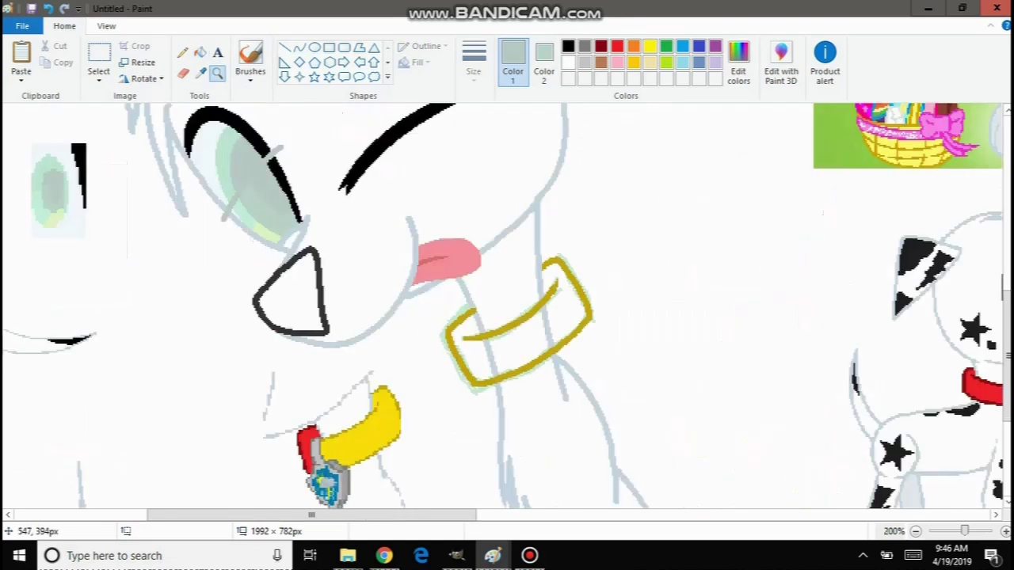
scroll(71, 146, down, 1)
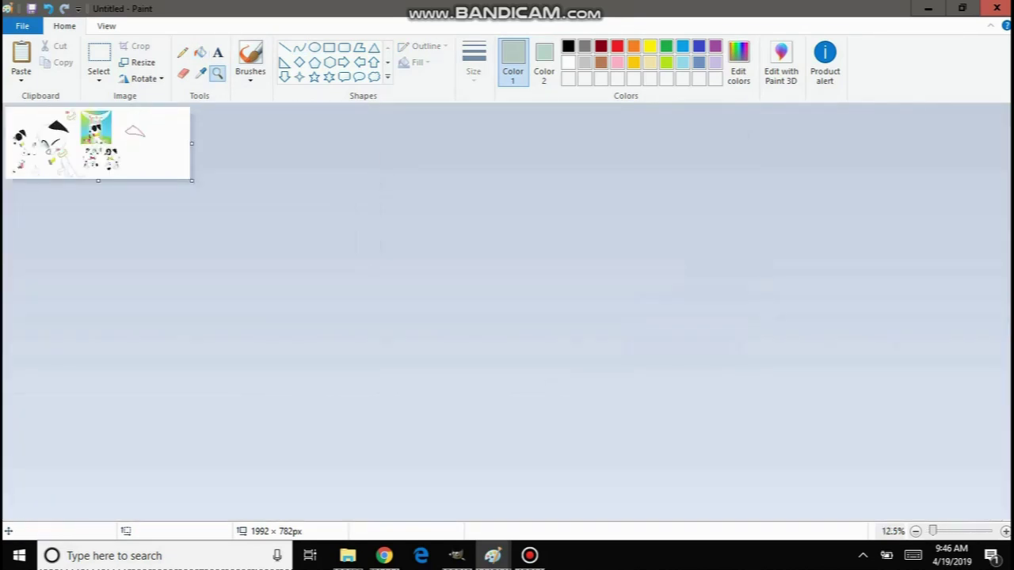
key(ctrl+a)
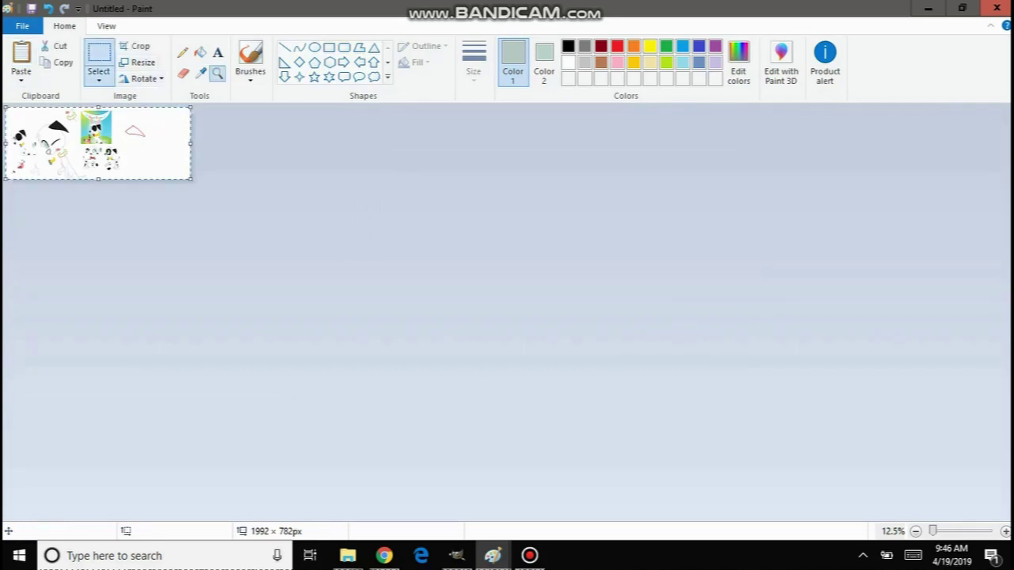
click(217, 73)
click(131, 158)
click(165, 196)
click(234, 248)
click(452, 325)
click(297, 301)
click(337, 277)
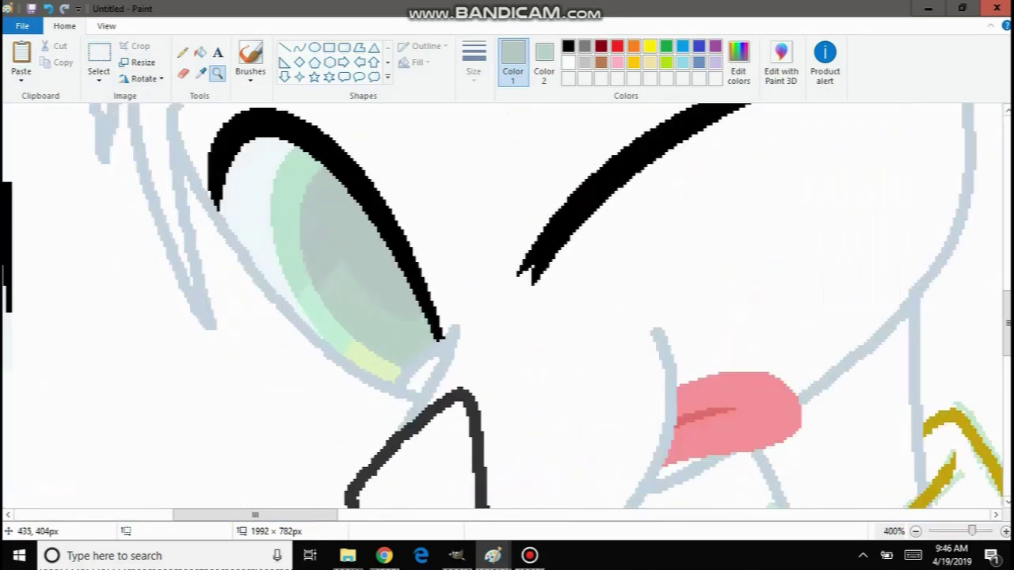
Round off the pointed peak where the two shading areas of the large eye's inner iris meet with a short curve.
scroll(256, 182, up, 3)
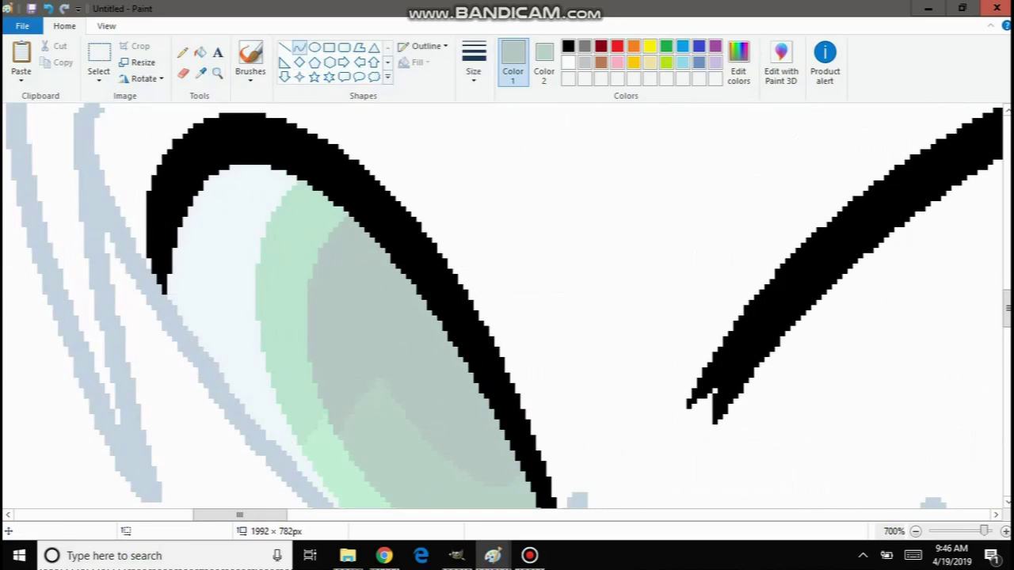
click(299, 47)
scroll(507, 305, down, 2)
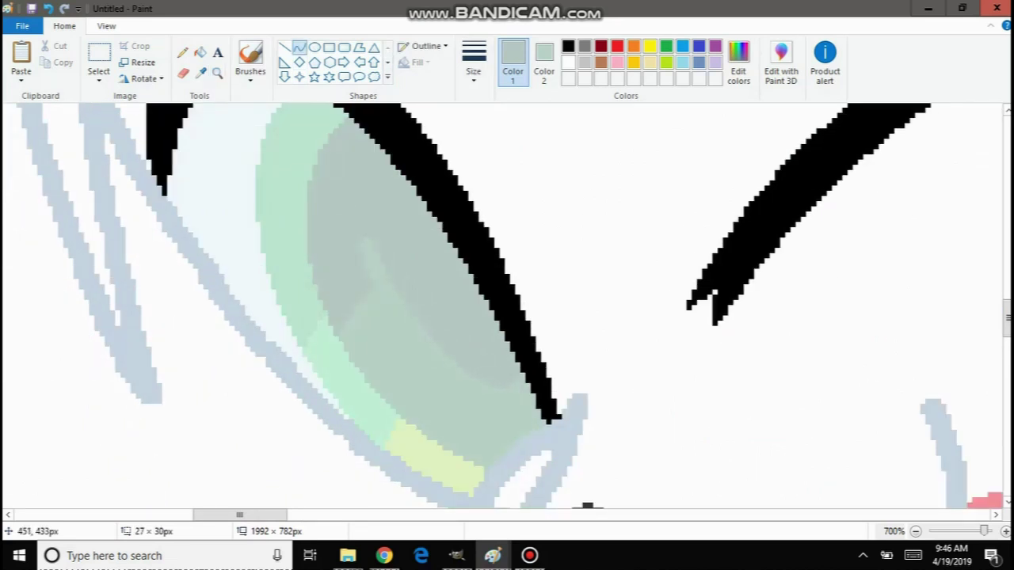
drag(445, 386, 430, 332)
click(405, 237)
click(199, 52)
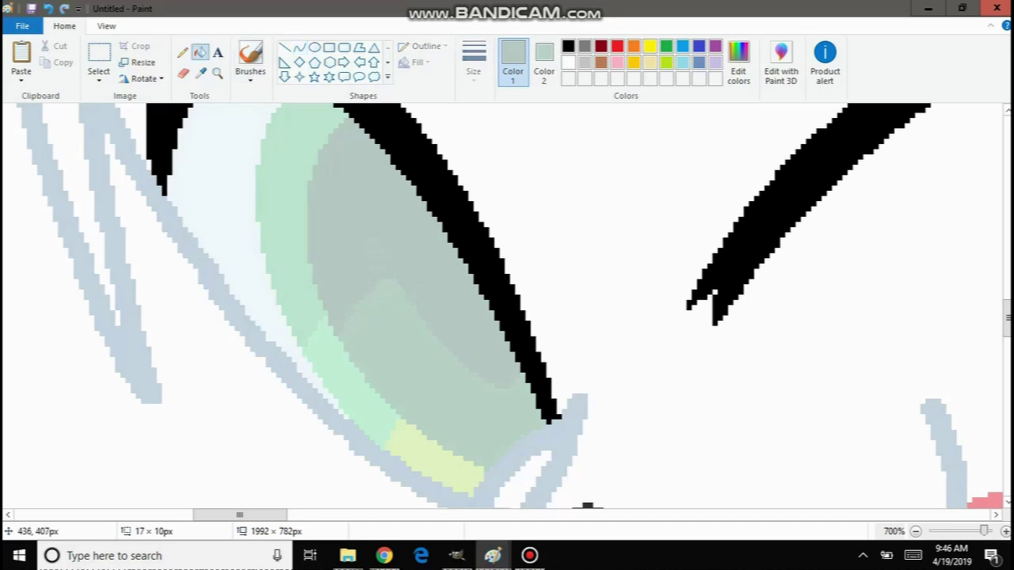
Sample the light blue outline colour beneath the large dog's nose as Color 1.
scroll(507, 308, down, 5)
scroll(506, 308, up, 2)
scroll(507, 309, down, 3)
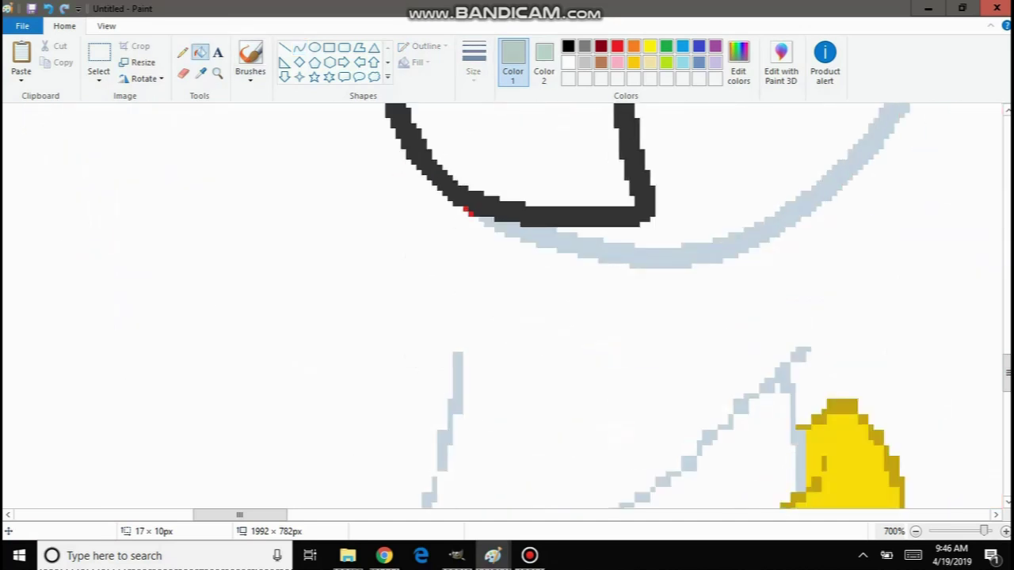
click(495, 228)
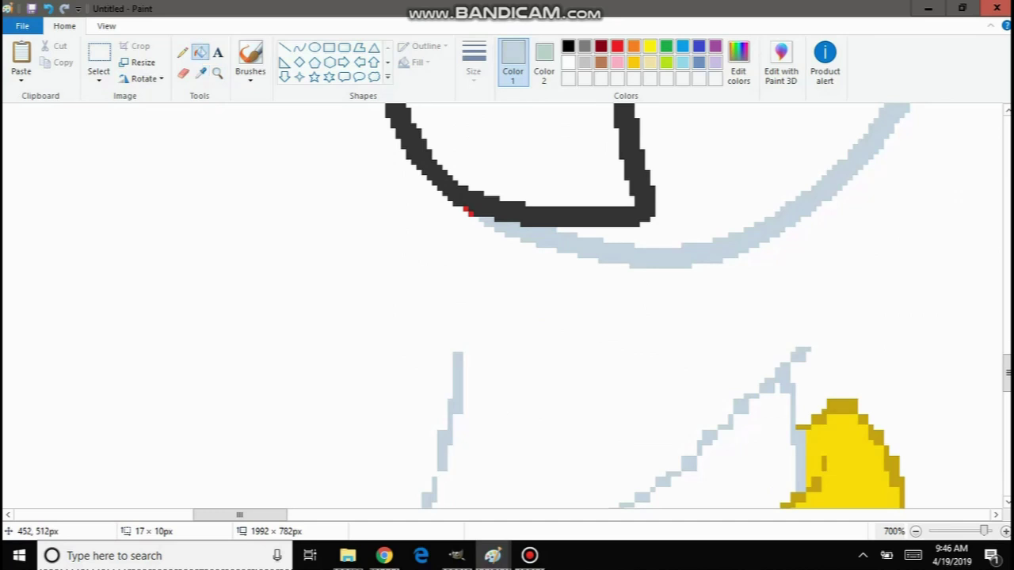
scroll(507, 309, up, 6)
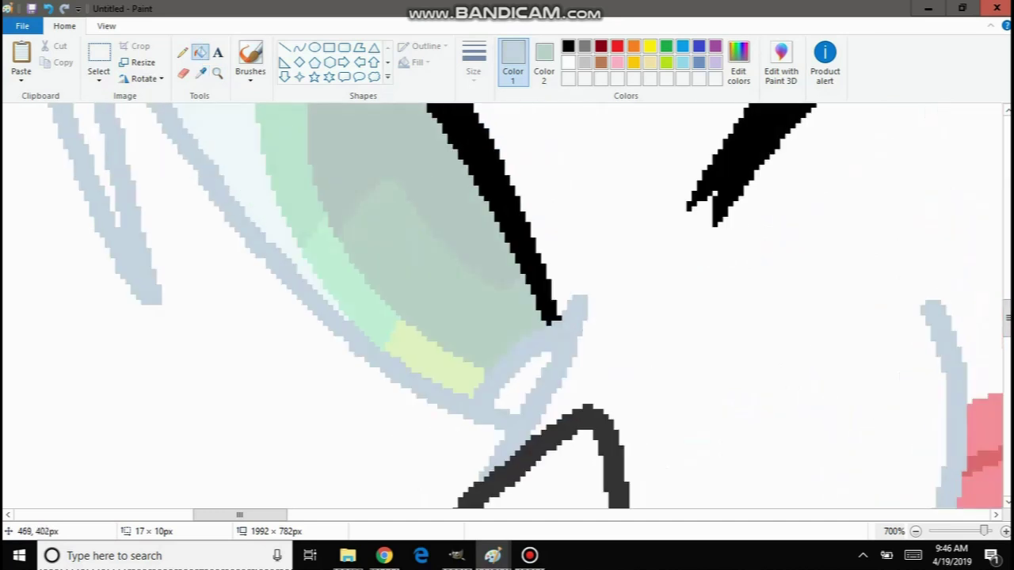
scroll(507, 309, down, 1)
scroll(506, 309, up, 1)
Set Color 2 to white and make Color 1 the active colour again.
click(543, 64)
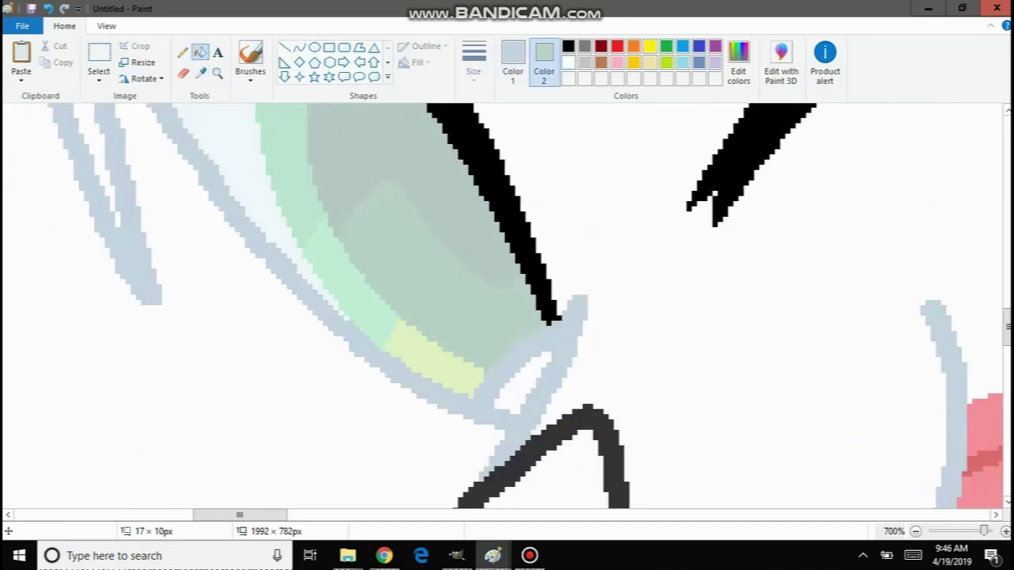
click(568, 62)
click(514, 64)
click(217, 74)
right_click(171, 150)
right_click(150, 161)
right_click(150, 161)
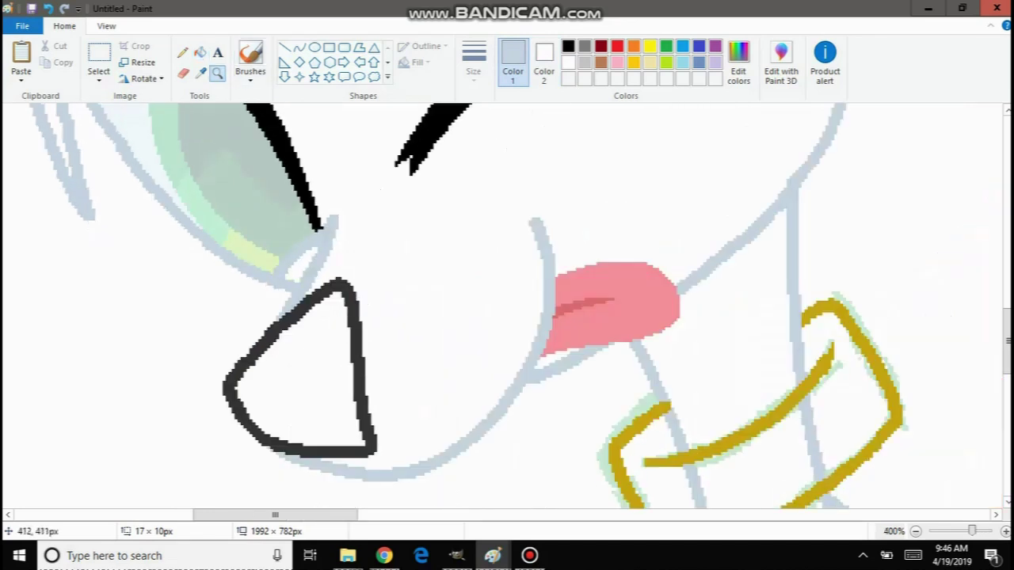
Touch up the light blue neck outline over the end of the gold collar that overlaps it beneath the tongue.
right_click(95, 154)
right_click(66, 151)
right_click(99, 194)
right_click(122, 227)
scroll(129, 235, up, 4)
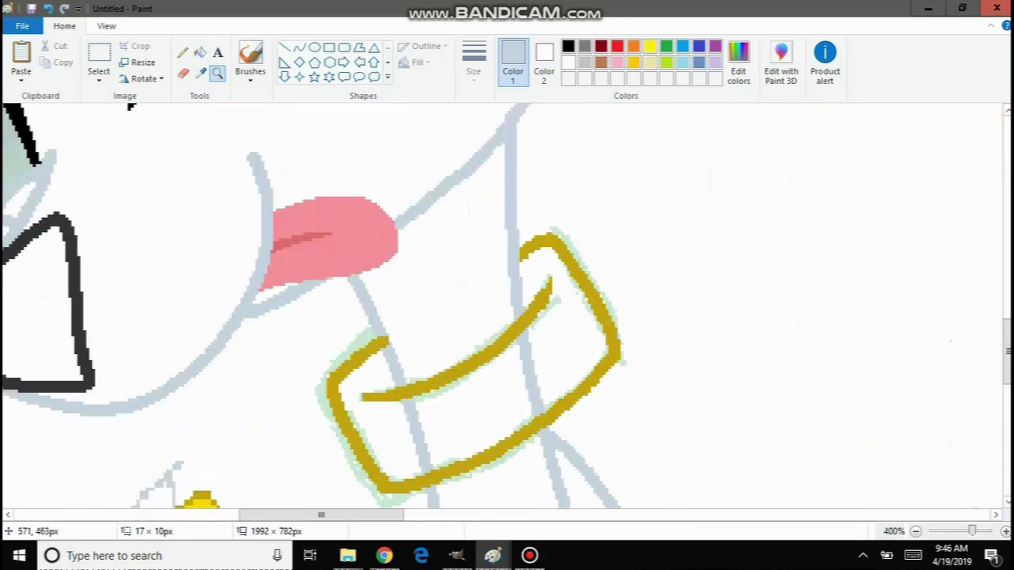
click(202, 74)
scroll(380, 219, down, 2)
scroll(374, 211, up, 1)
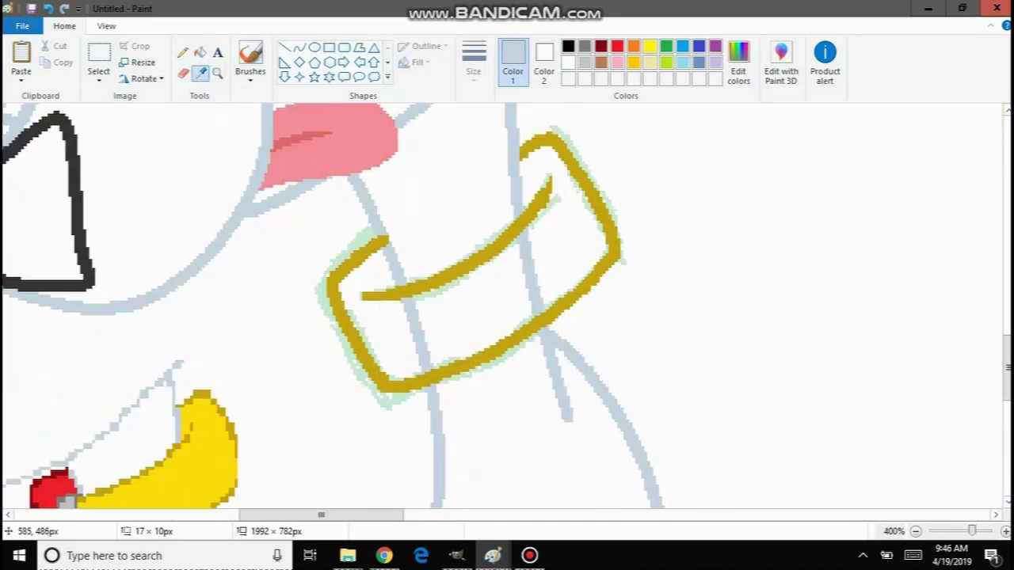
scroll(420, 254, up, 3)
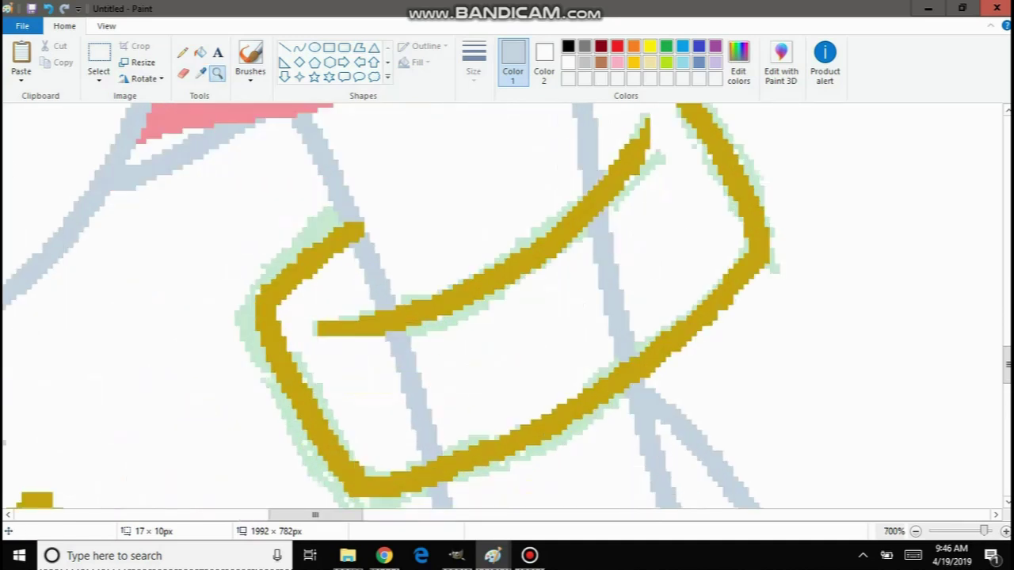
click(182, 53)
click(341, 206)
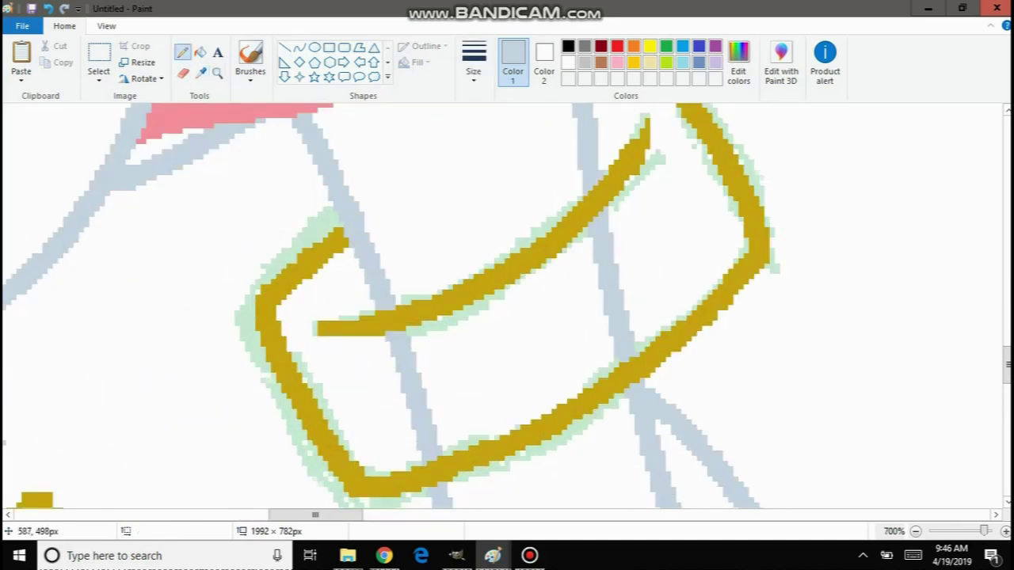
Sample the pale green sketch colour beside the collar and erase only that colour around the gold collar outline.
scroll(507, 306, down, 2)
click(201, 73)
click(278, 260)
click(183, 73)
drag(354, 245, 286, 388)
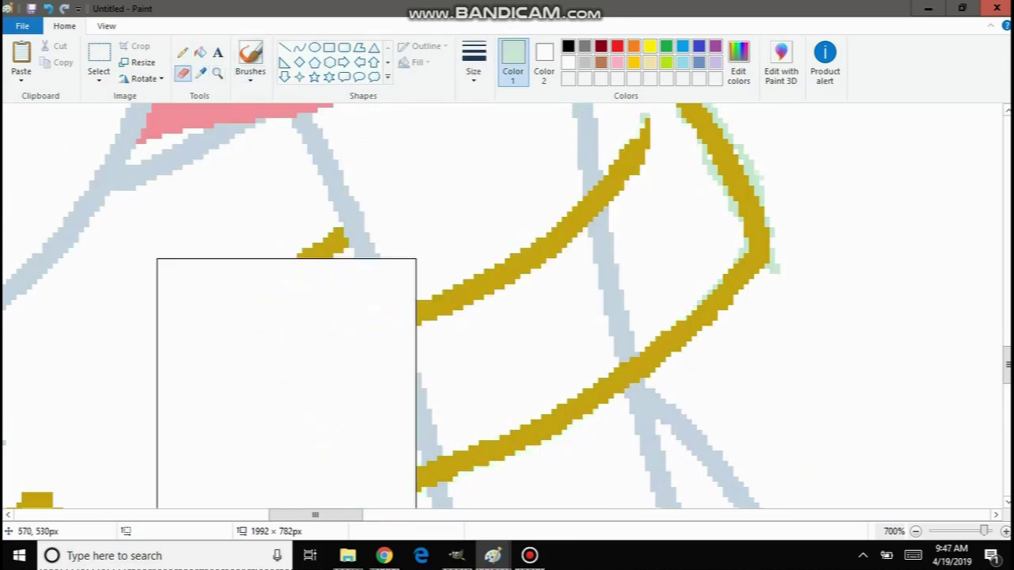
scroll(764, 210, up, 3)
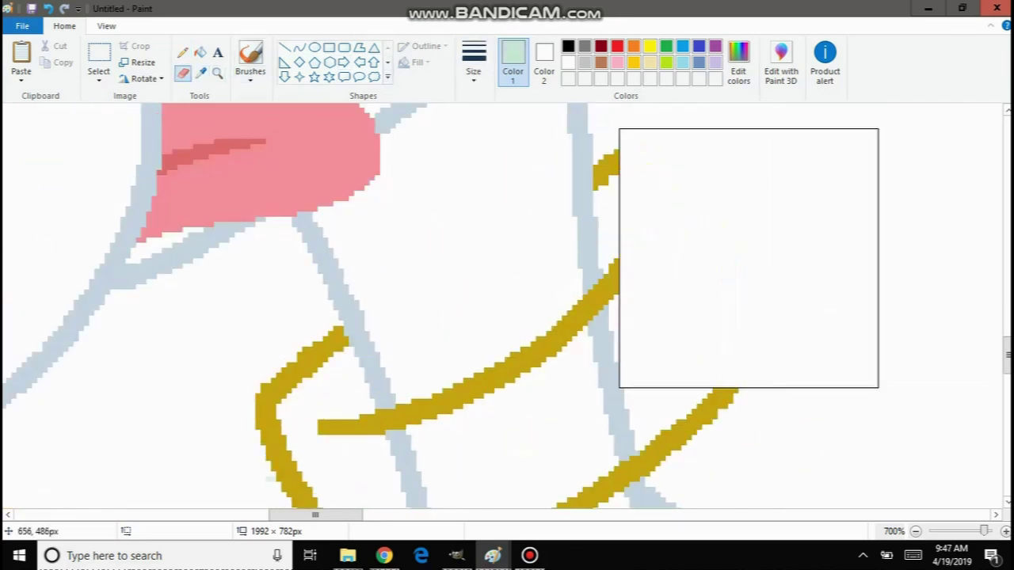
Sample the paler green of the leftover specks beside the collar and erase them.
click(200, 53)
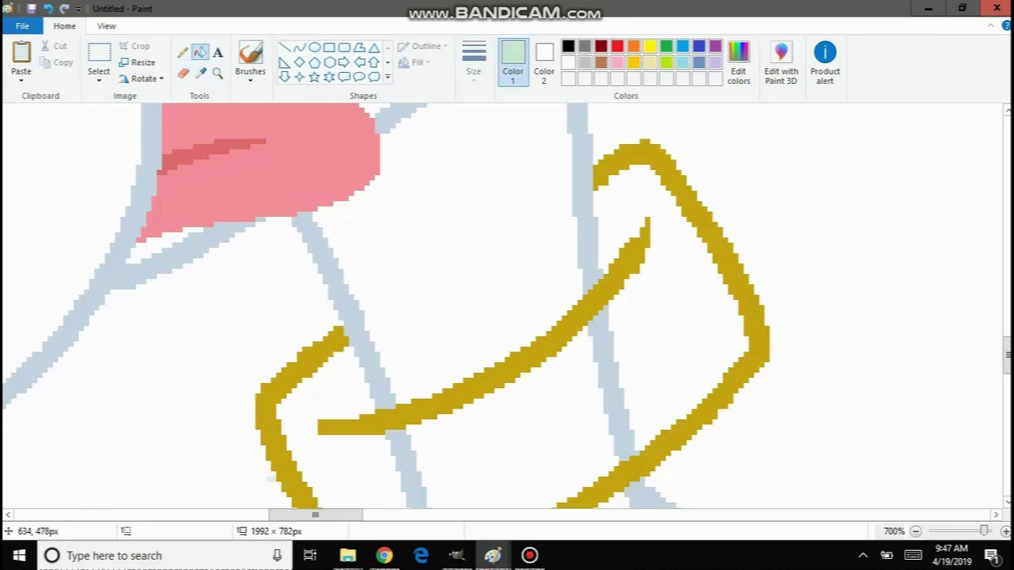
scroll(507, 305, down, 5)
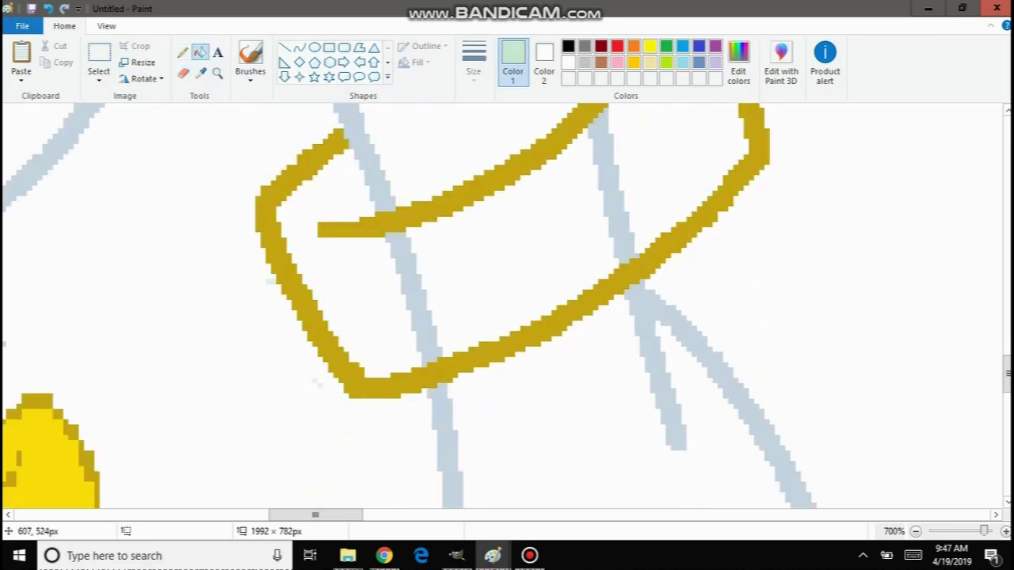
click(271, 282)
click(183, 73)
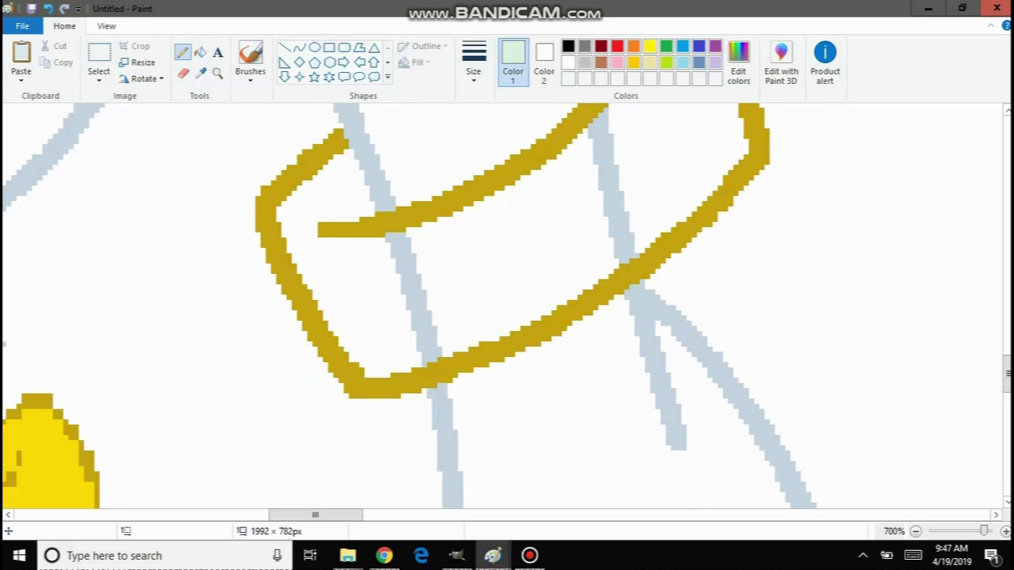
Fill the two light blue neck line segments inside the collar band with the white background colour.
click(199, 52)
click(412, 301)
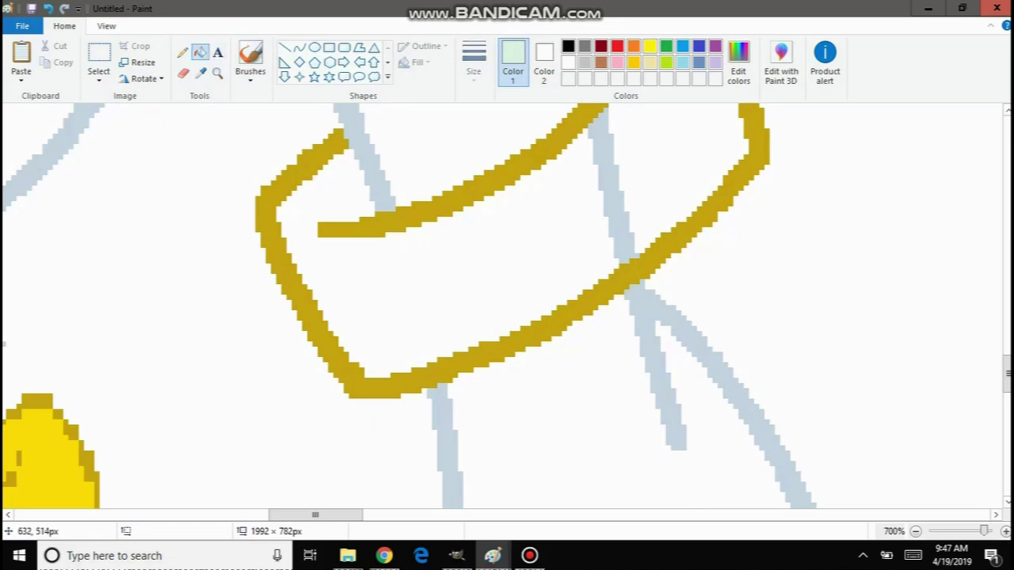
right_click(614, 213)
scroll(507, 255, up, 2)
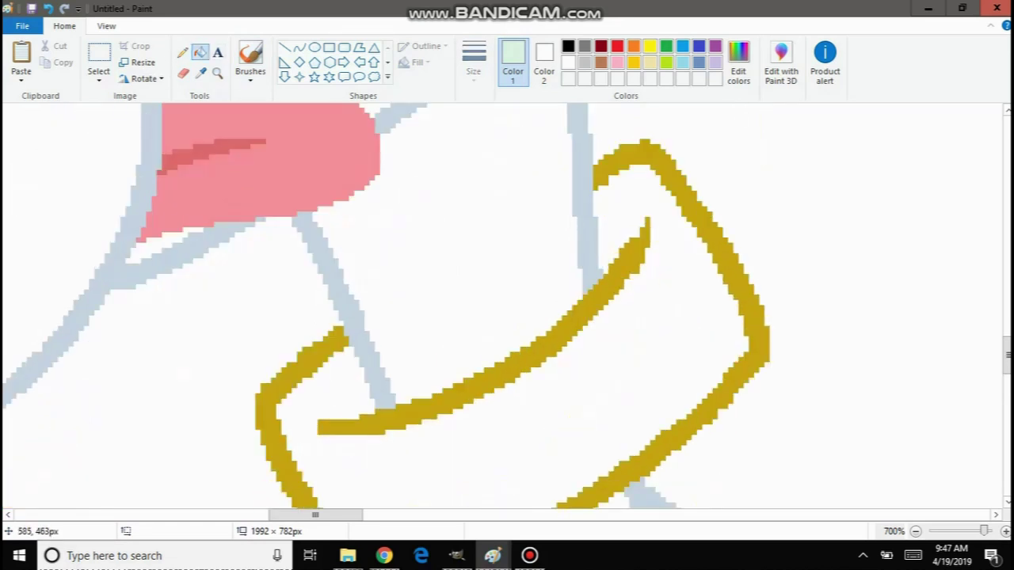
Copy the rectangular area around the cleared collar, including the nearby tongue and neck lines.
click(217, 73)
right_click(143, 313)
right_click(95, 253)
right_click(68, 220)
right_click(57, 223)
right_click(50, 228)
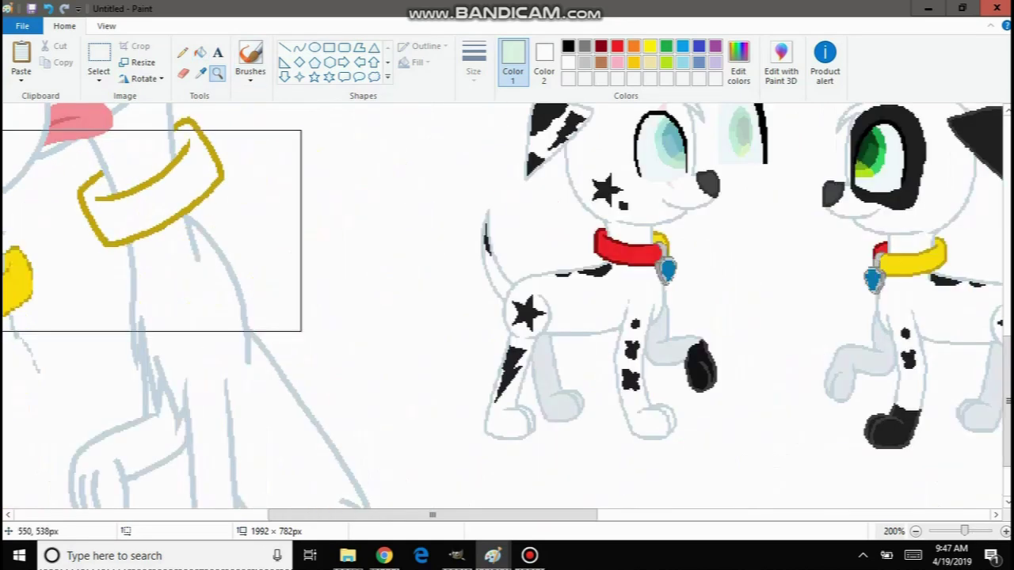
right_click(63, 245)
right_click(78, 264)
scroll(82, 275, up, 3)
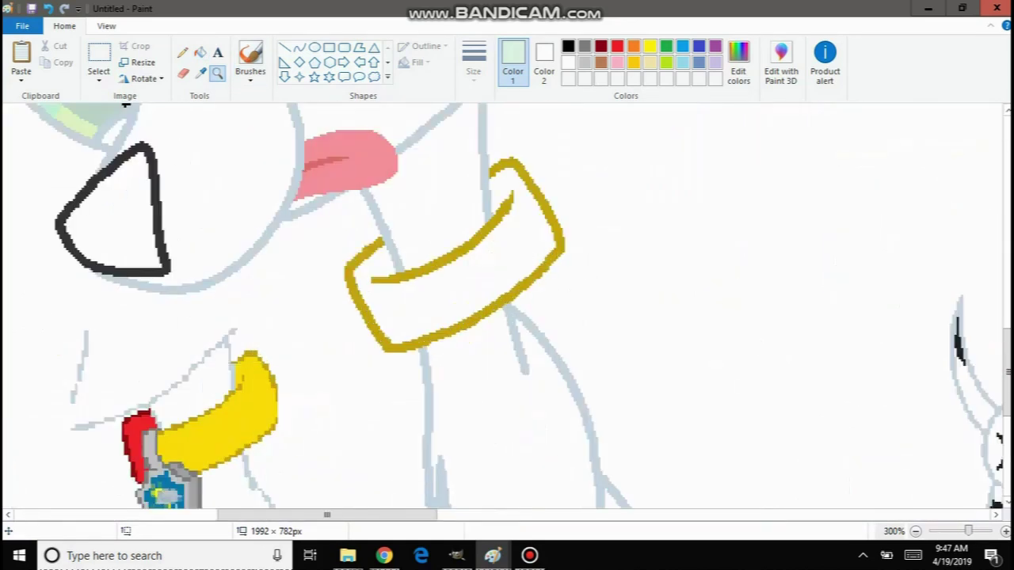
click(99, 59)
drag(575, 368, 322, 136)
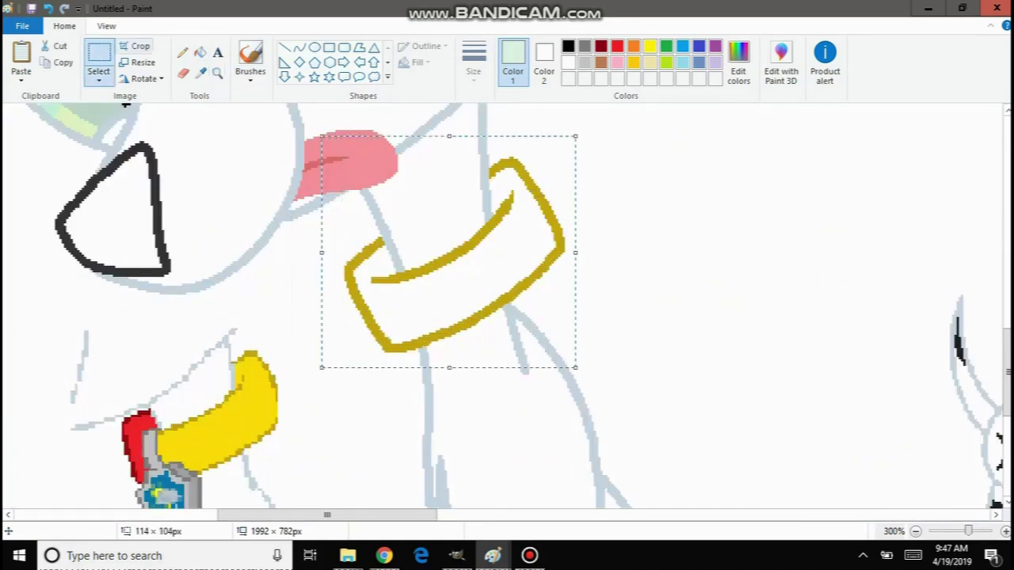
Undo the two white fills inside the collar and paste the copied collar area onto the blank canvas beside the neck.
key(ctrl+z)
key(ctrl+z)
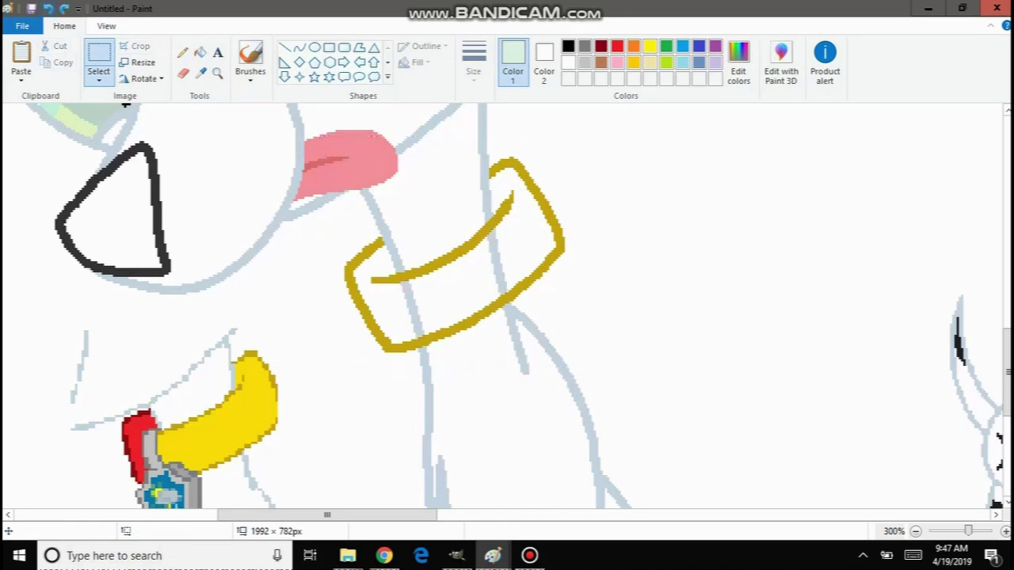
click(218, 72)
click(490, 266)
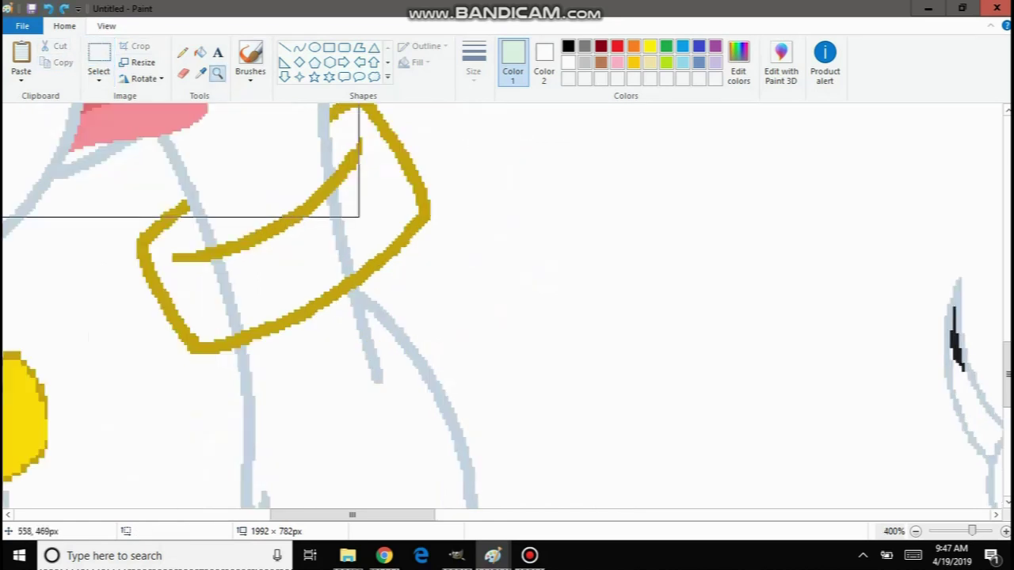
click(21, 55)
mouse_move(187, 223)
mouse_down()
mouse_move(293, 268)
mouse_move(712, 211)
mouse_up()
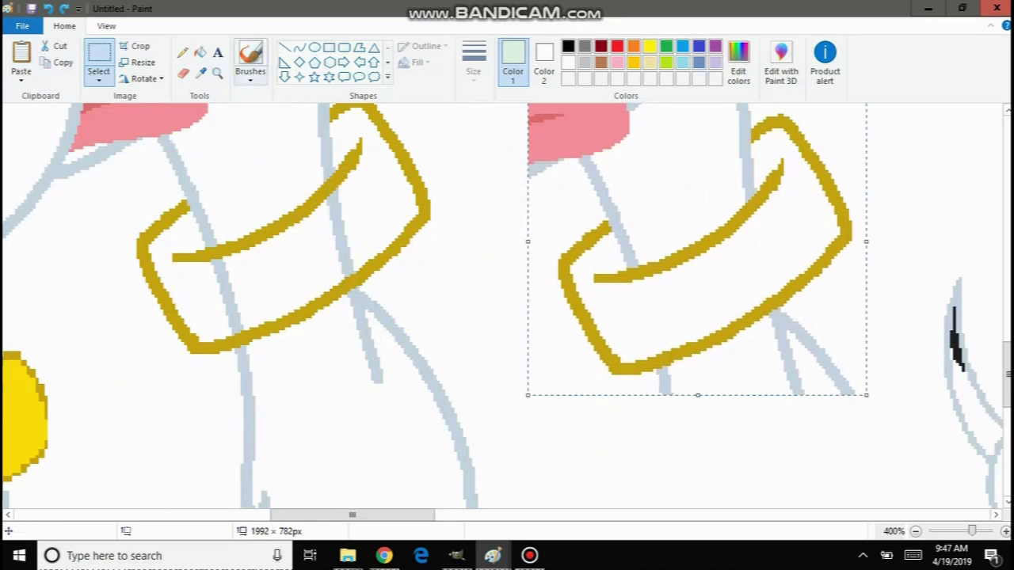
Sample the light blue outline colour and redraw both neck lines across the original collar with the Pencil.
click(218, 73)
click(300, 252)
click(299, 252)
click(182, 52)
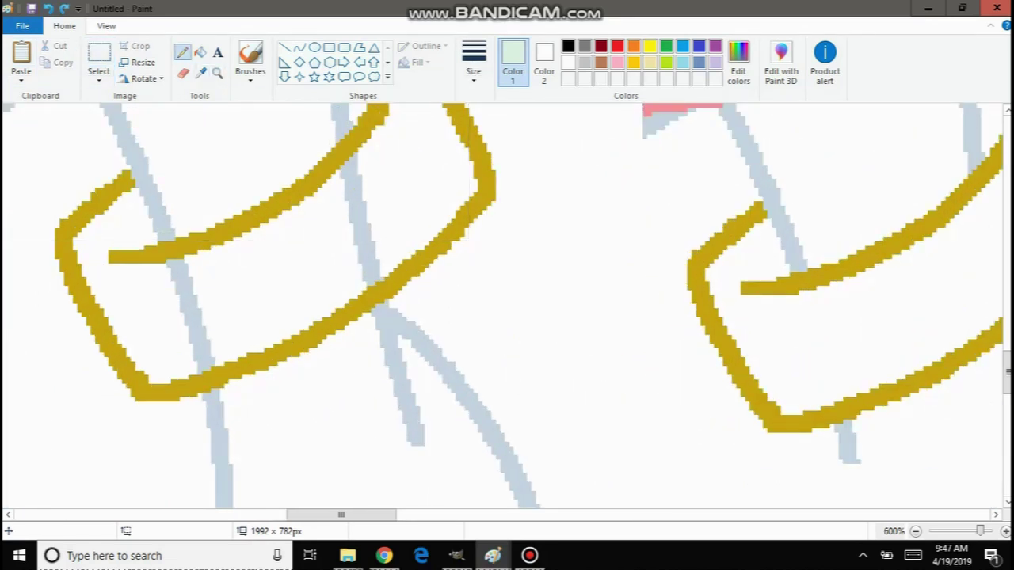
click(200, 73)
click(163, 230)
drag(165, 234, 172, 252)
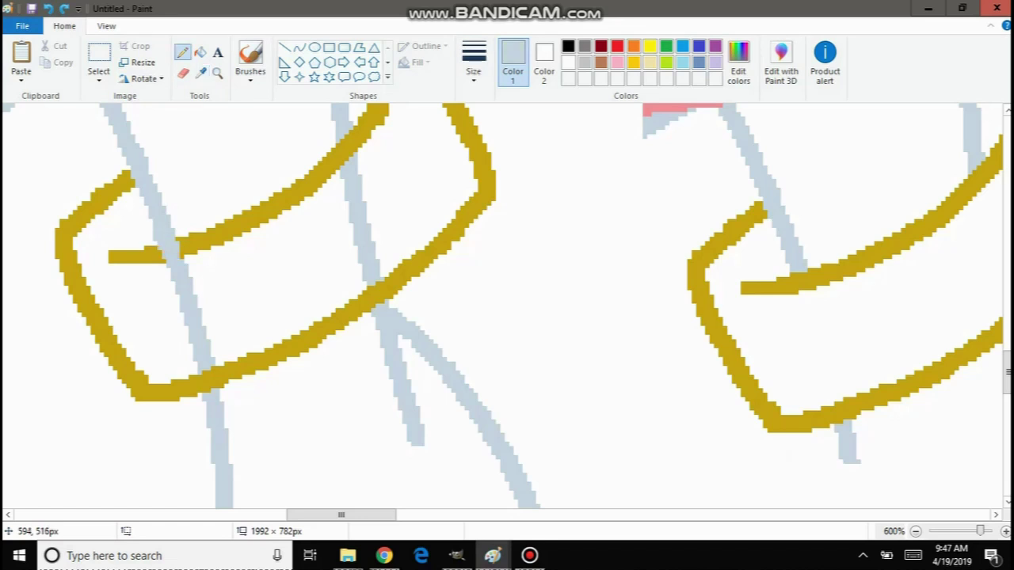
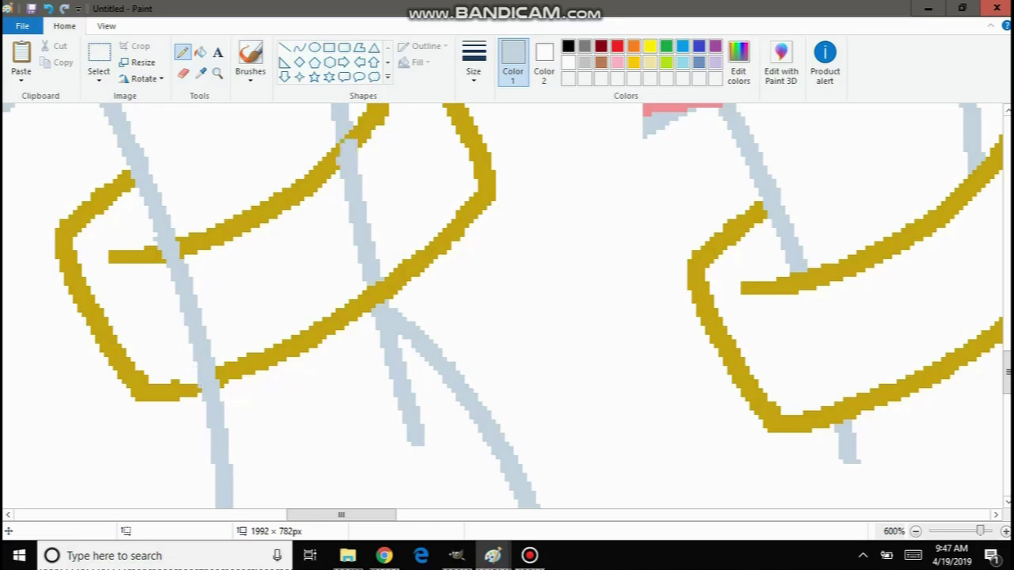
key(ctrl+z)
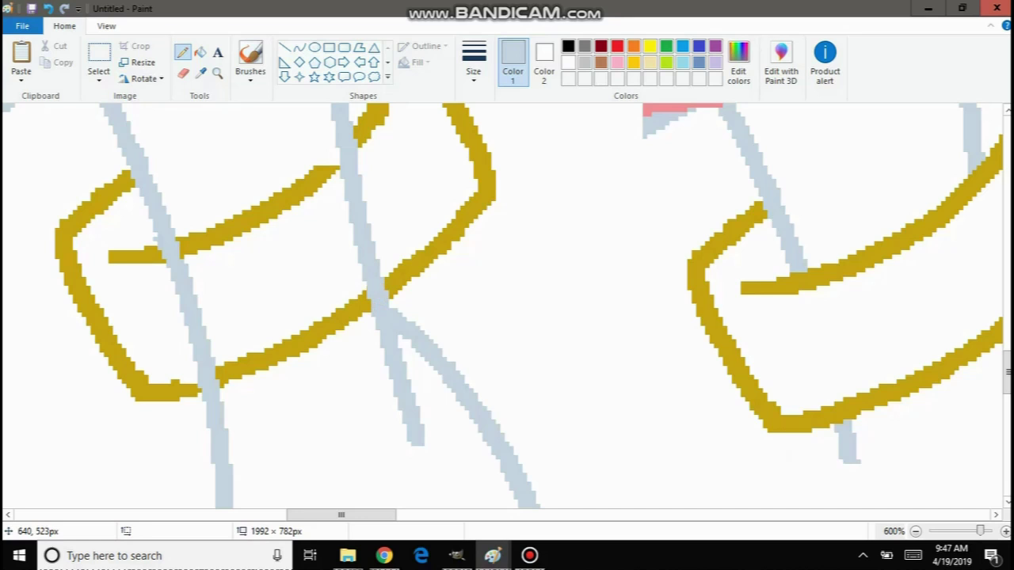
Sample the collar's gold colour and erase the original collar from the neck, leaving the light blue lines intact.
click(200, 74)
click(241, 219)
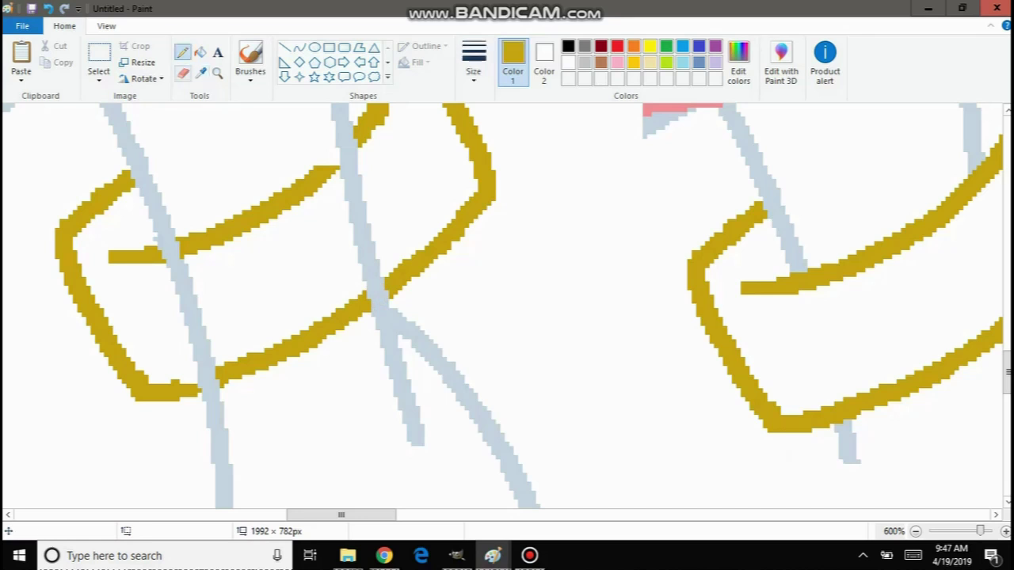
click(183, 73)
drag(224, 231, 460, 161)
scroll(614, 183, up, 2)
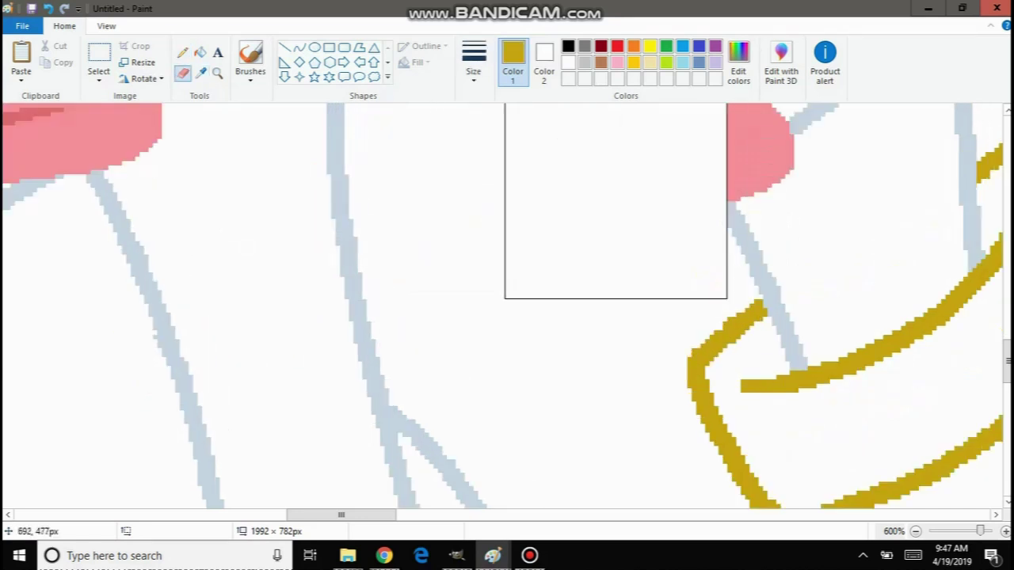
Sample the dark tongue shade and fill the tongue remnants above the collar copy with white.
click(201, 73)
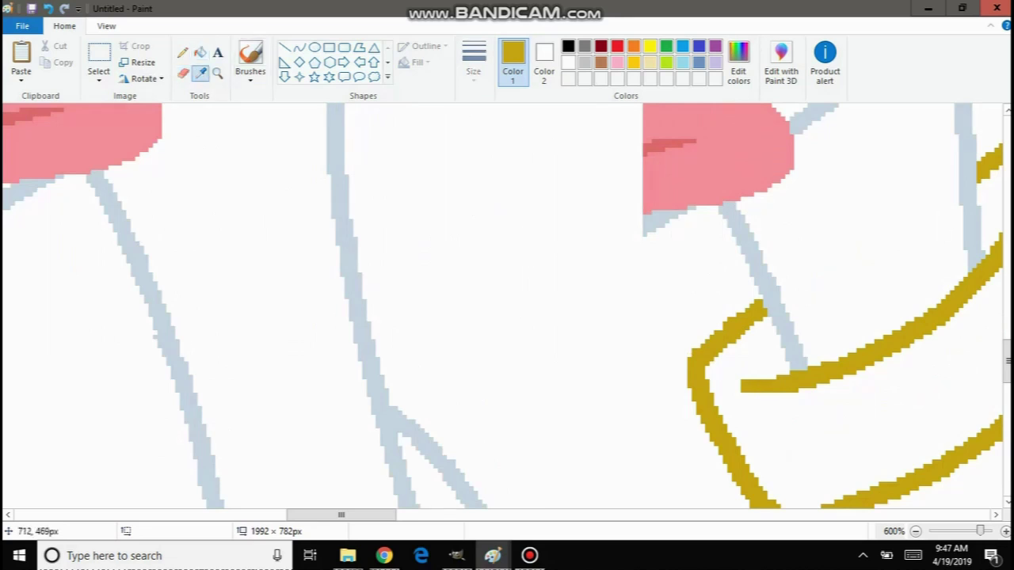
click(687, 145)
click(690, 164)
right_click(690, 165)
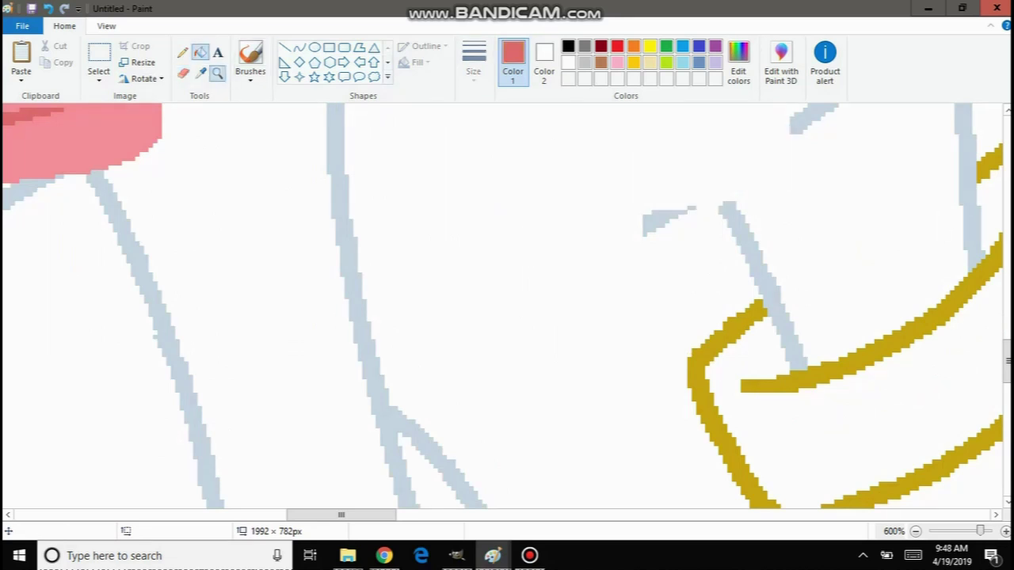
Sample the light blue outline colour and erase the leftover neck and jaw lines around the collar copy.
right_click(469, 189)
right_click(469, 189)
right_click(388, 173)
scroll(270, 95, up, 1)
click(200, 73)
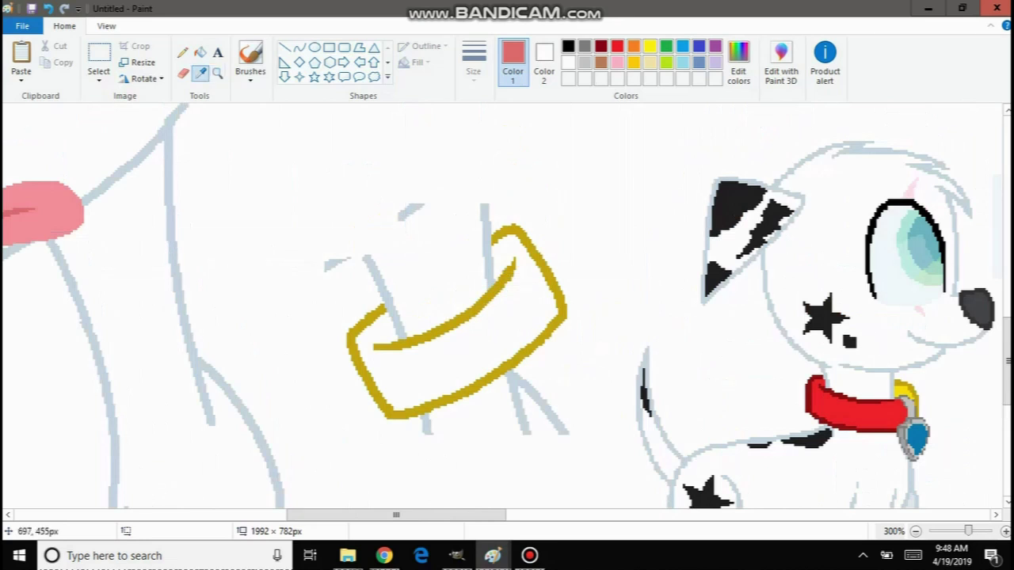
click(409, 212)
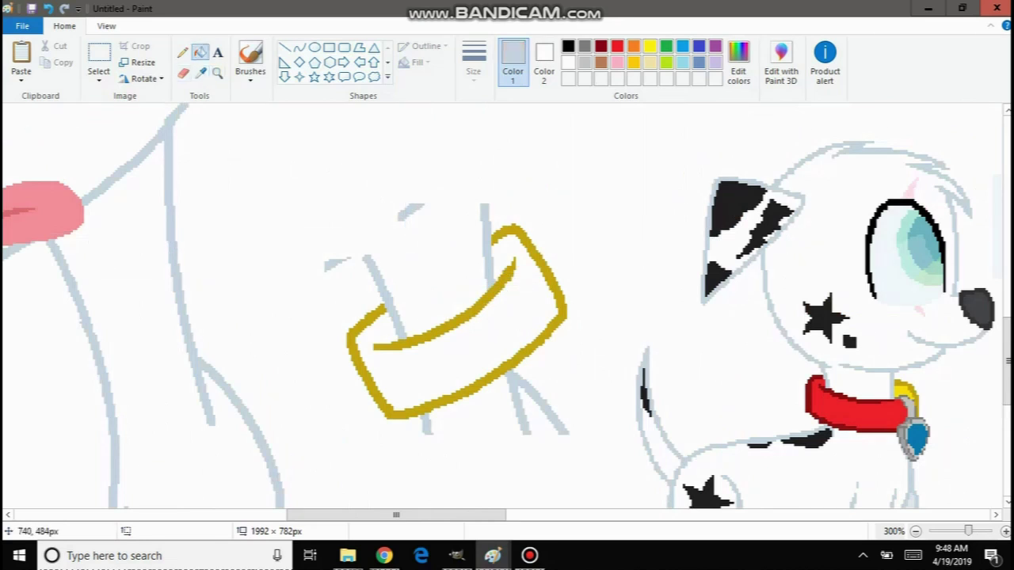
click(183, 72)
mouse_move(353, 211)
mouse_down()
mouse_move(375, 243)
mouse_move(438, 288)
mouse_move(414, 136)
mouse_move(485, 275)
mouse_move(465, 382)
mouse_move(629, 453)
mouse_up()
Select the cleaned collar copy and move it back onto the large dog's neck.
click(98, 59)
mouse_move(313, 206)
mouse_down()
mouse_move(353, 258)
mouse_move(611, 452)
mouse_up()
drag(496, 332, 178, 303)
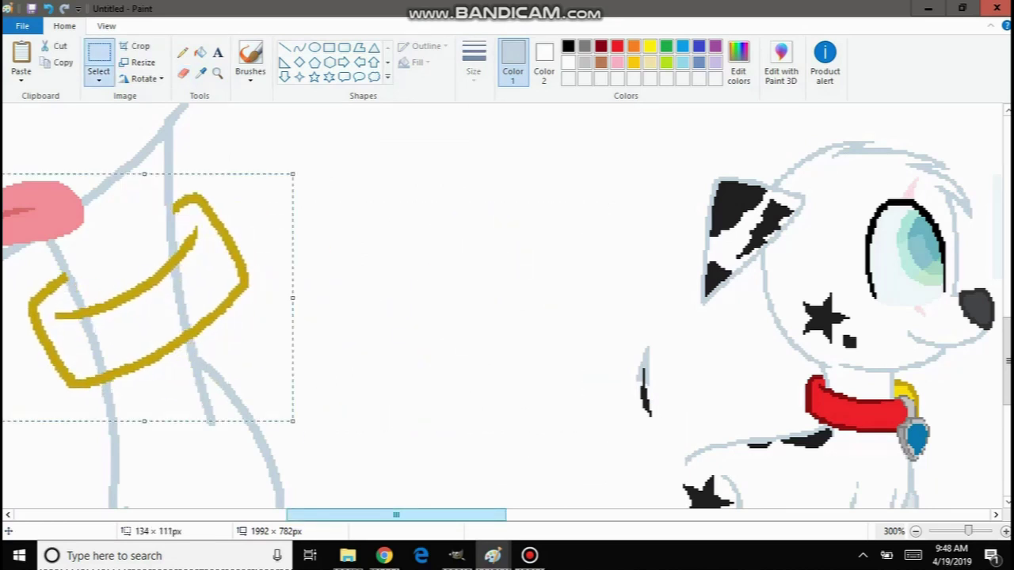
Show the thumbnail preview and fine-tune the collar's position on the neck in small moves.
drag(396, 515, 317, 515)
click(106, 25)
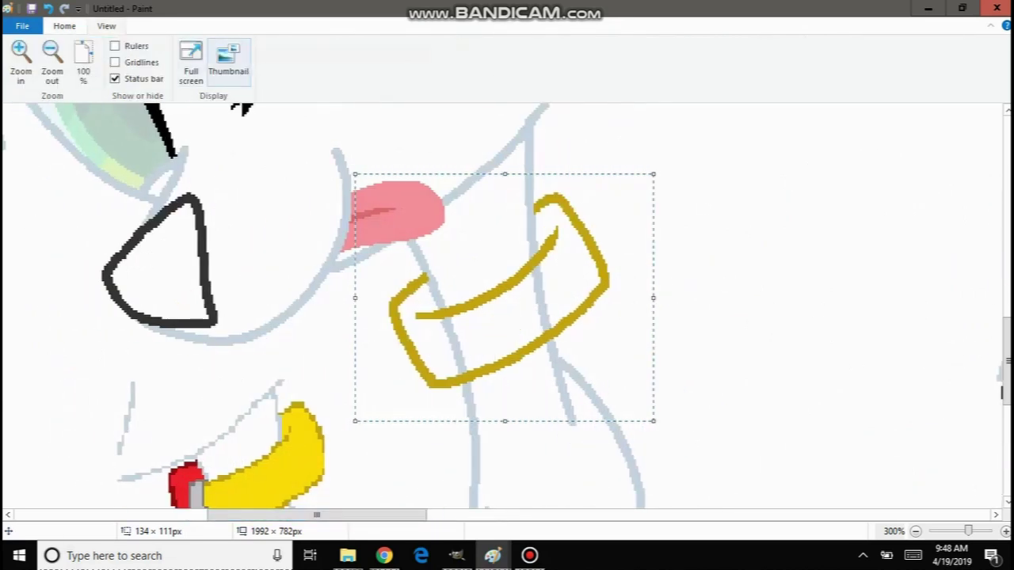
click(228, 64)
click(475, 173)
drag(456, 306, 458, 309)
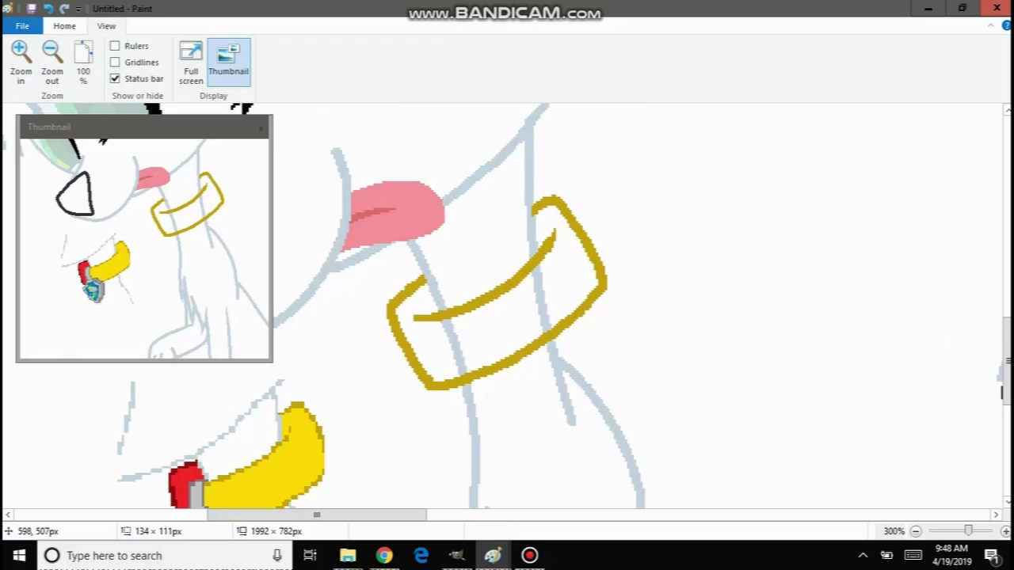
key(Down)
key(ctrl+z)
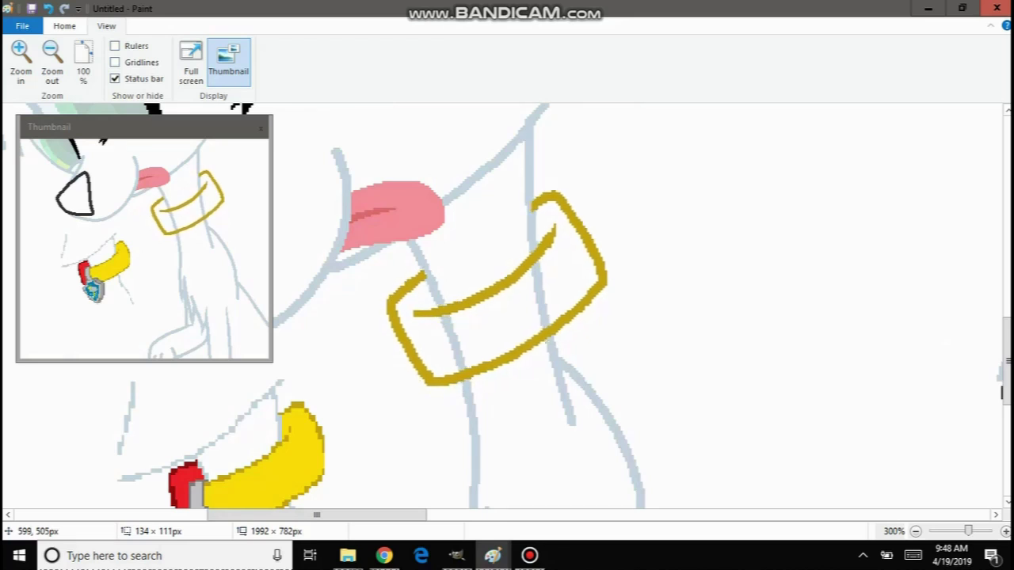
drag(461, 305, 460, 302)
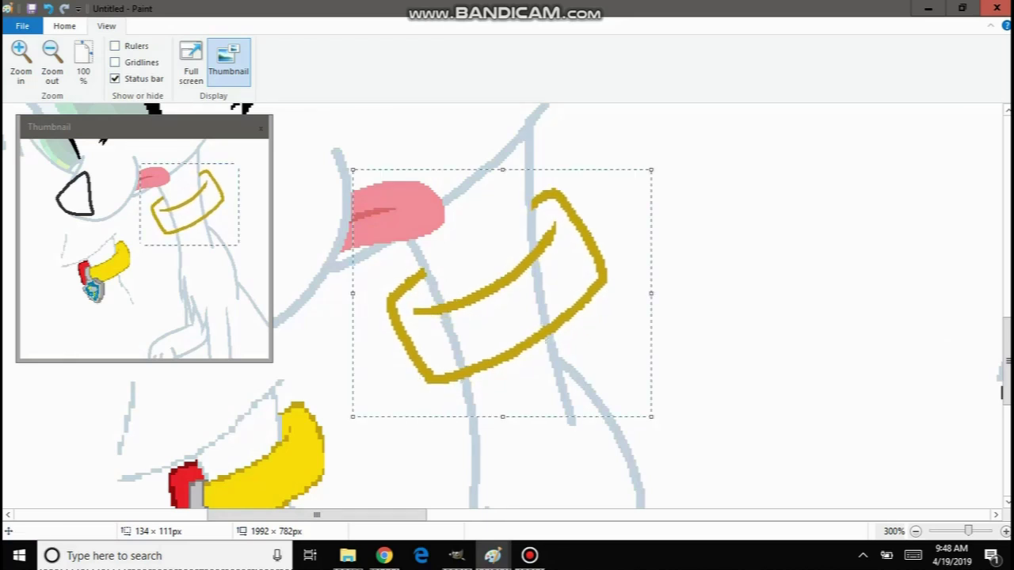
Widen the collar selection to 136 × 111 px and place the collar on the blank canvas beside the neck.
drag(651, 294, 656, 294)
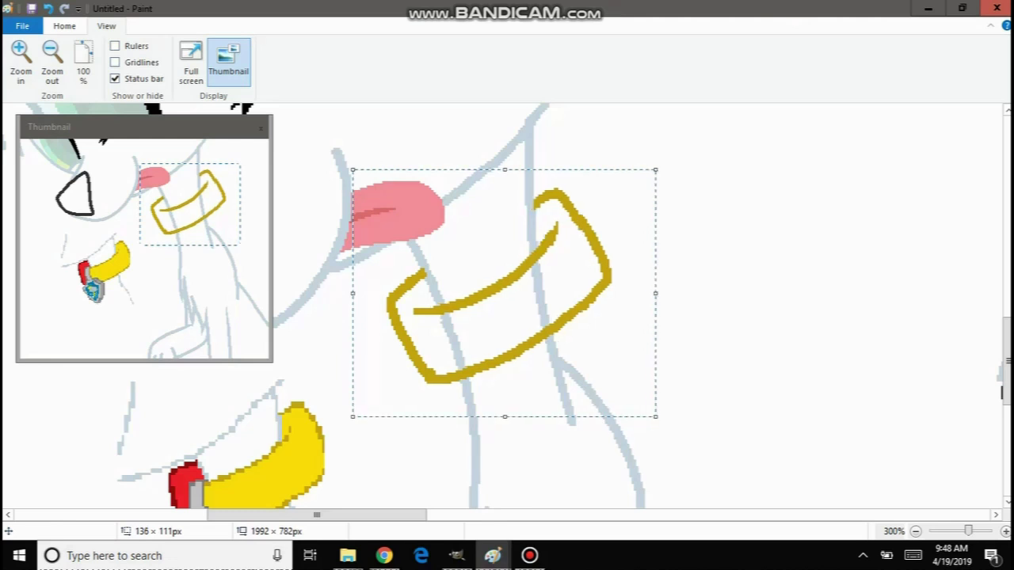
key(Left)
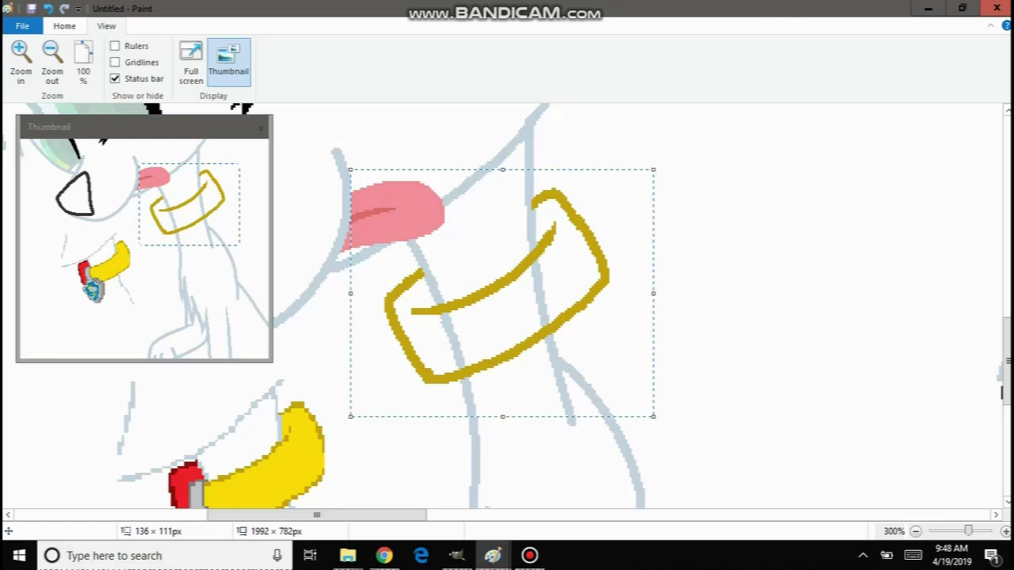
drag(564, 348, 861, 328)
click(443, 228)
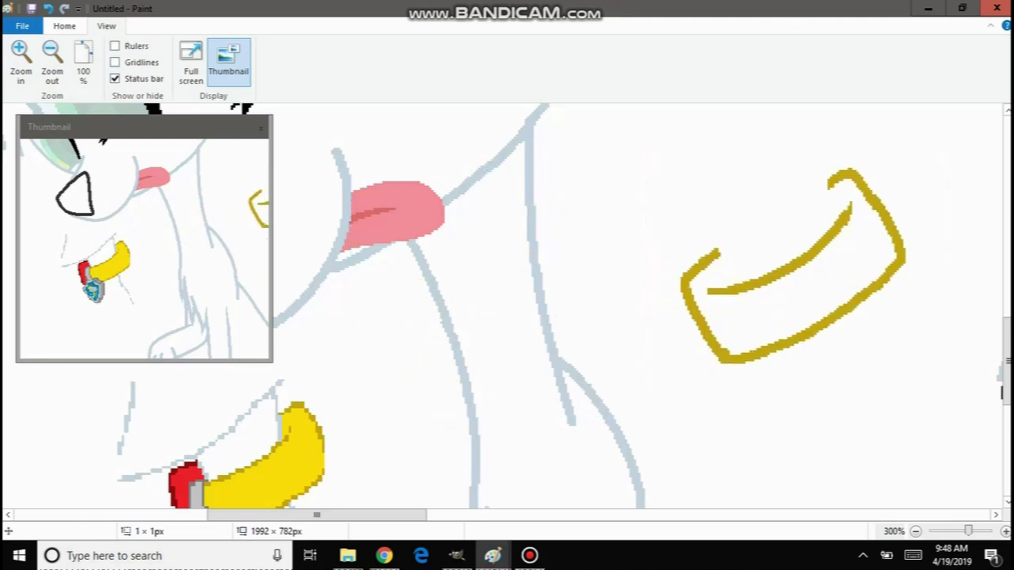
Select the collar outline beside the neck with a free-form selection and move it onto the large dog's neck.
click(64, 25)
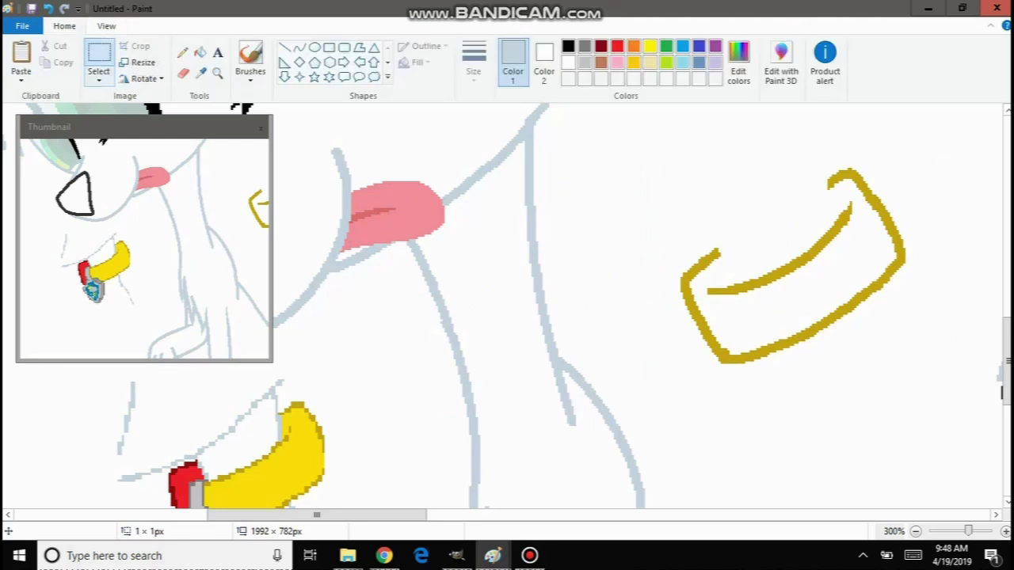
click(99, 77)
click(64, 129)
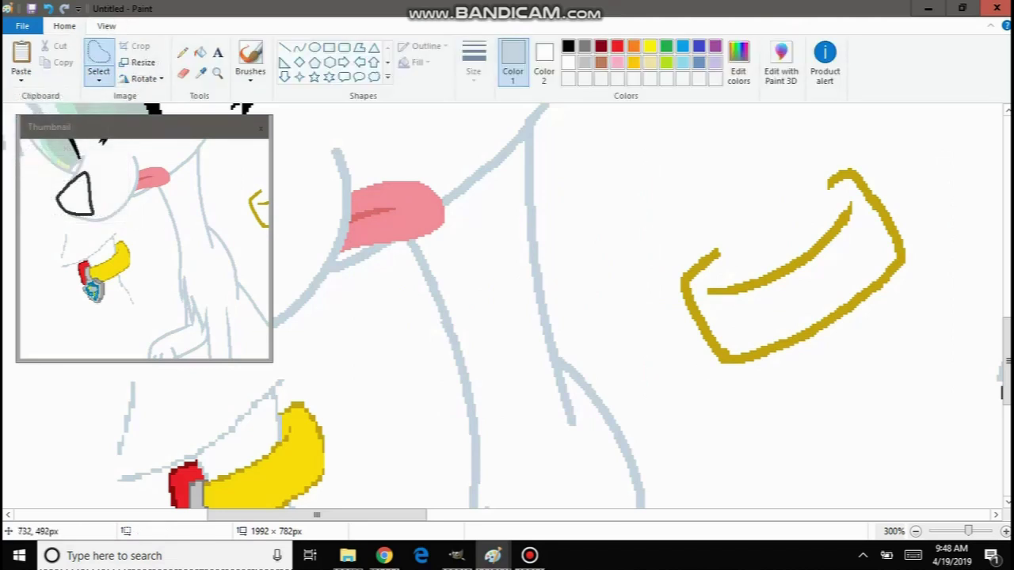
mouse_move(769, 285)
mouse_down()
mouse_move(705, 313)
mouse_move(747, 275)
mouse_move(759, 279)
mouse_move(751, 275)
mouse_up()
key(Escape)
key(Up)
click(388, 484)
mouse_move(678, 212)
mouse_down()
mouse_move(716, 385)
mouse_move(943, 199)
mouse_move(911, 150)
mouse_up()
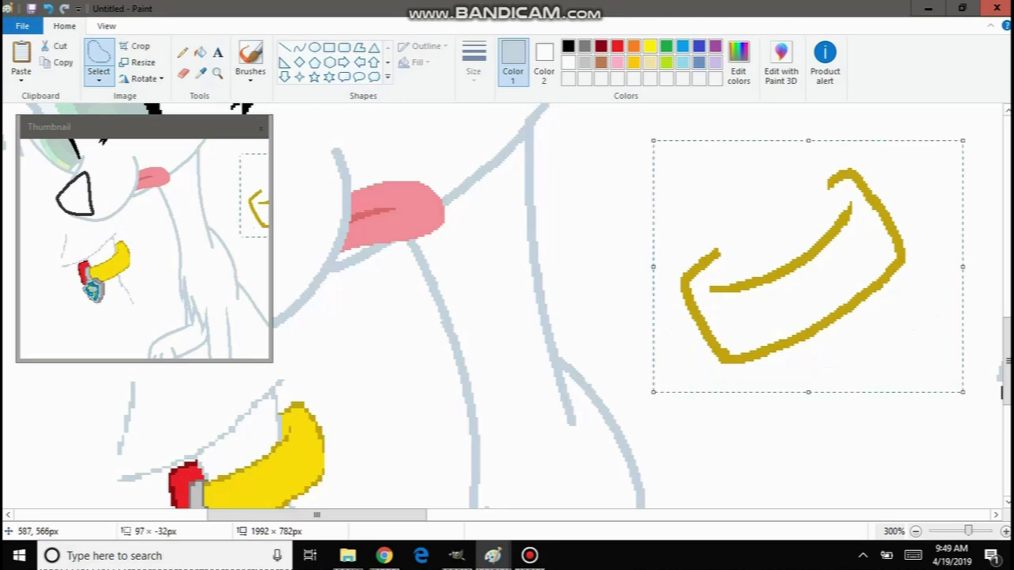
mouse_move(745, 180)
mouse_down()
mouse_move(694, 373)
mouse_move(856, 393)
mouse_move(956, 249)
mouse_move(887, 133)
mouse_up()
drag(814, 269, 523, 295)
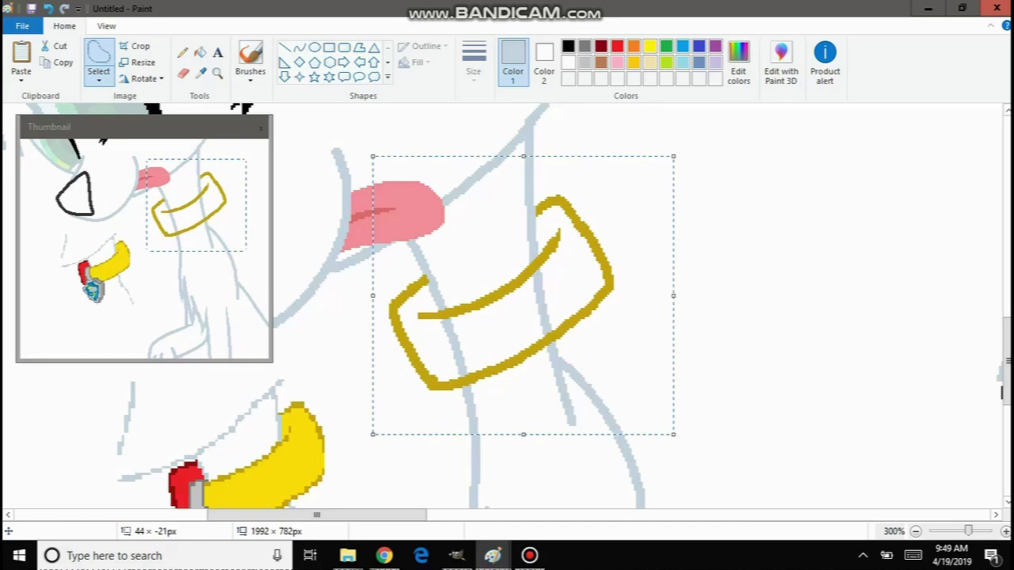
click(751, 293)
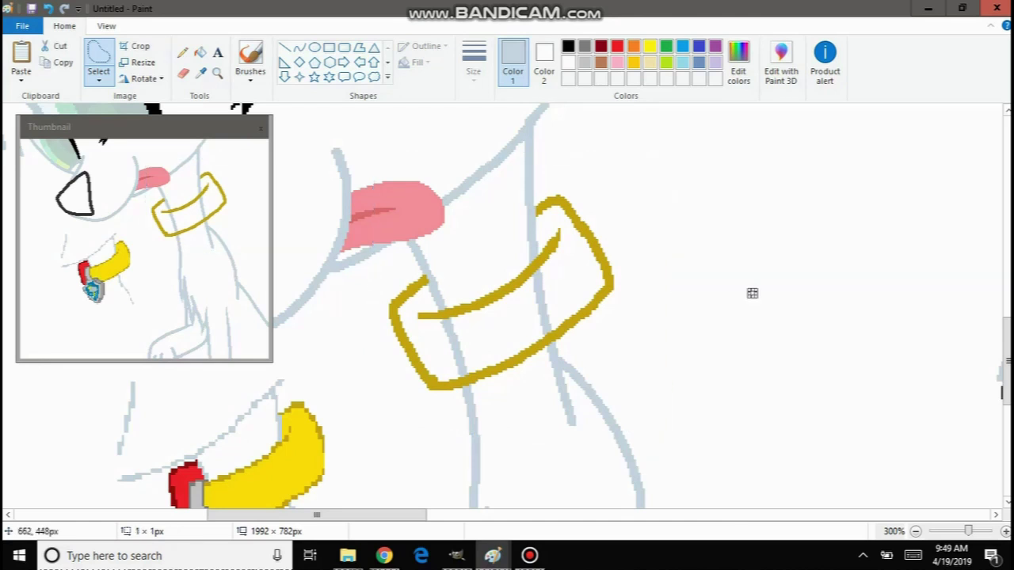
drag(581, 216, 586, 232)
mouse_move(596, 273)
mouse_down()
mouse_move(619, 307)
mouse_move(616, 214)
mouse_up()
key(Delete)
click(465, 218)
Examine how the collar sits on the neck, both in close-up and in the whole drawing.
scroll(462, 217, down, 3)
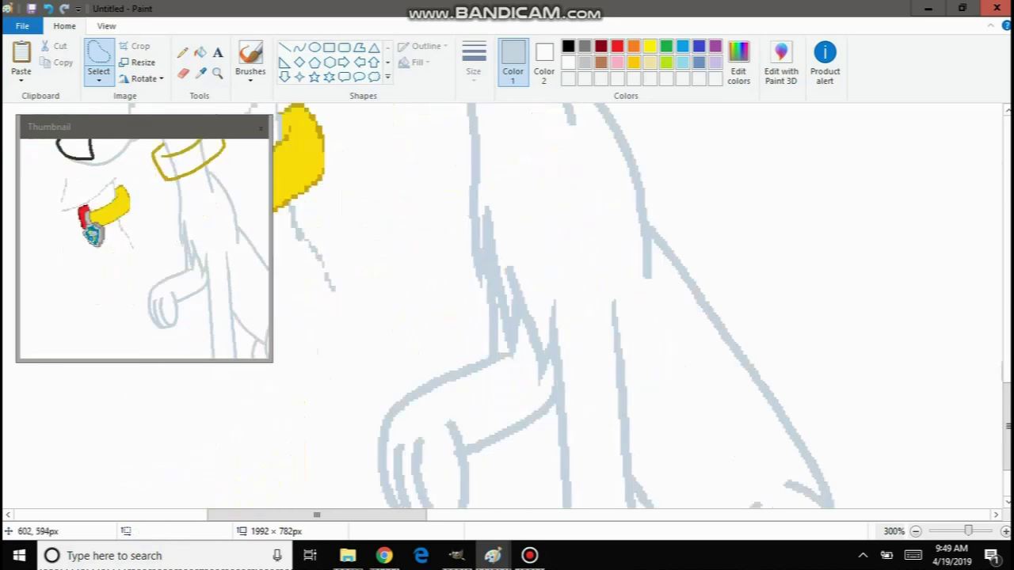
scroll(462, 216, up, 3)
scroll(424, 206, down, 1)
scroll(425, 206, up, 1)
scroll(474, 280, up, 3)
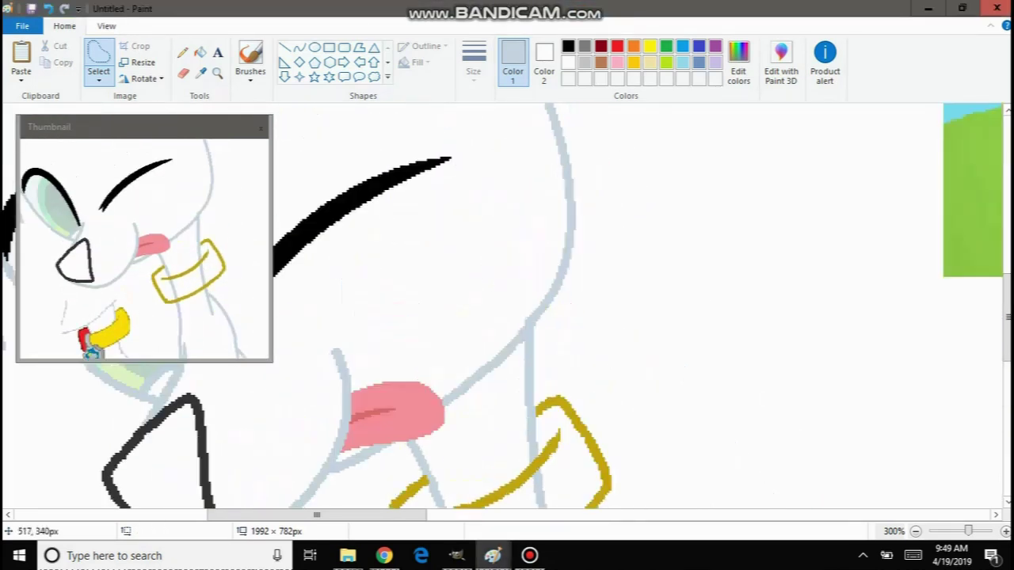
click(217, 72)
right_click(252, 174)
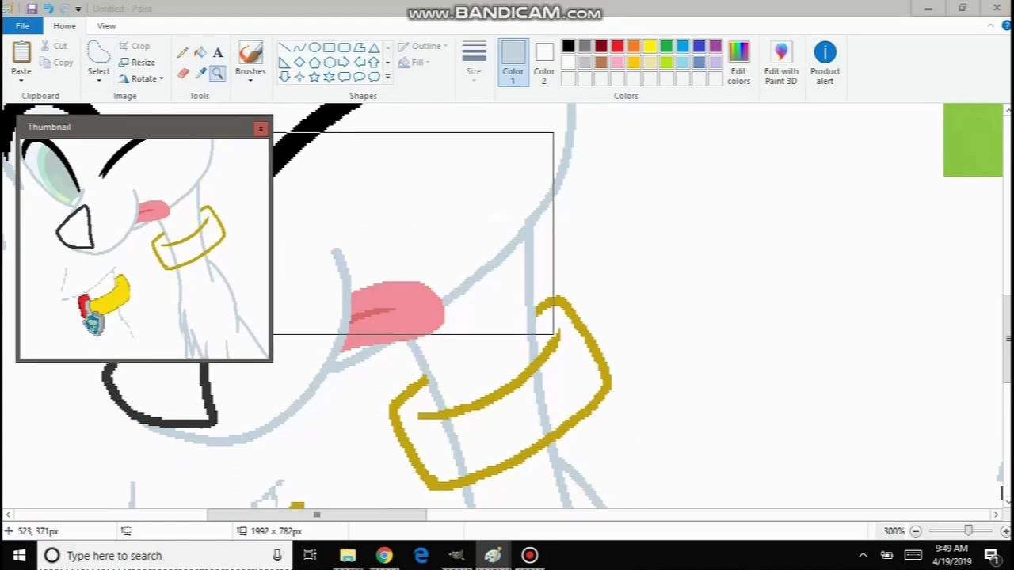
right_click(304, 232)
right_click(301, 233)
click(224, 318)
scroll(317, 254, up, 1)
right_click(364, 229)
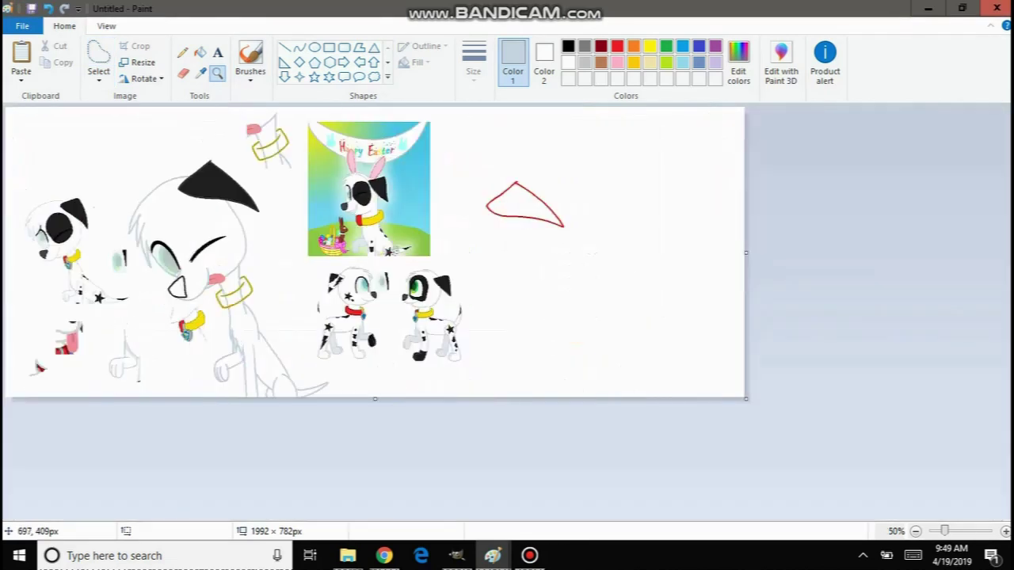
click(266, 234)
click(524, 310)
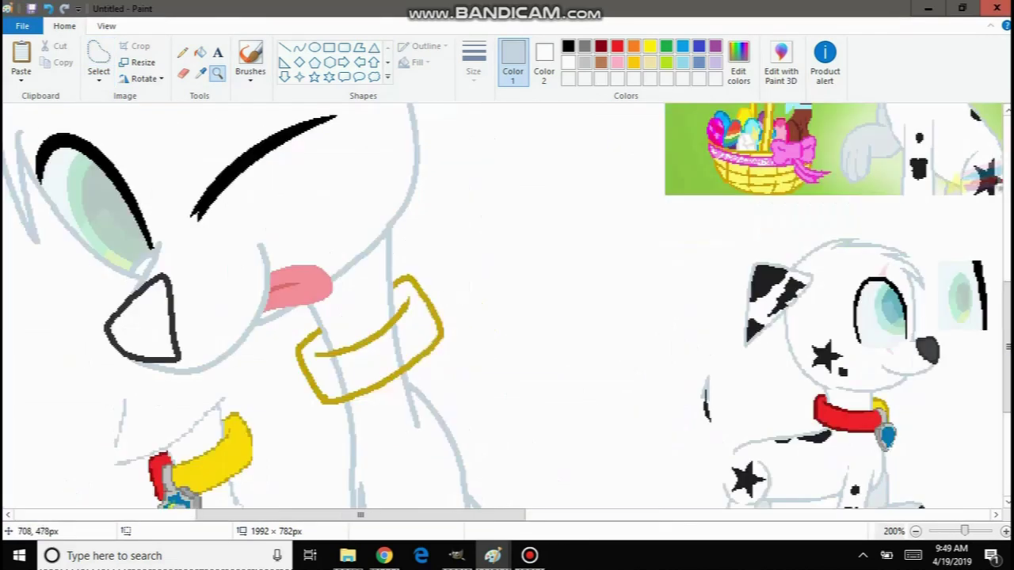
Fill the light blue neck line segments inside the collar band with white.
click(492, 337)
click(480, 333)
click(469, 305)
click(464, 300)
click(459, 279)
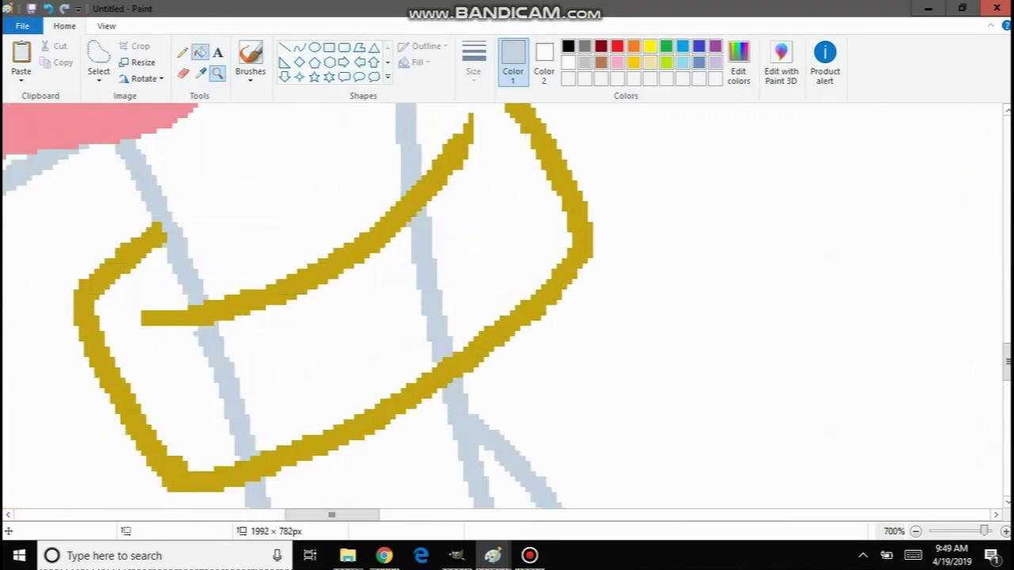
click(200, 53)
click(313, 352)
right_click(313, 353)
Sample the light blue neck colour and pencil over the collar end that crosses the front neck line.
click(201, 72)
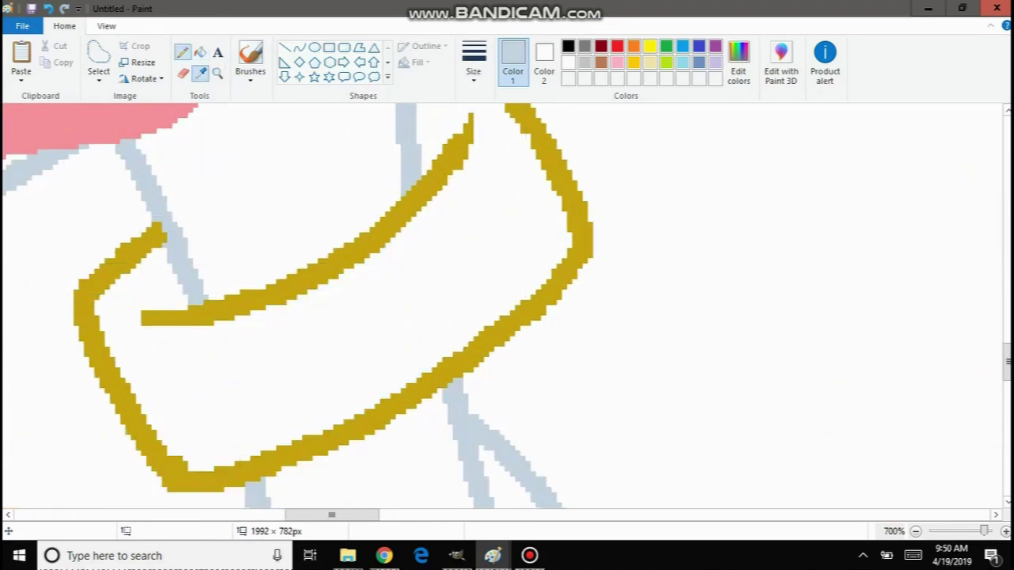
click(155, 214)
drag(163, 222, 167, 235)
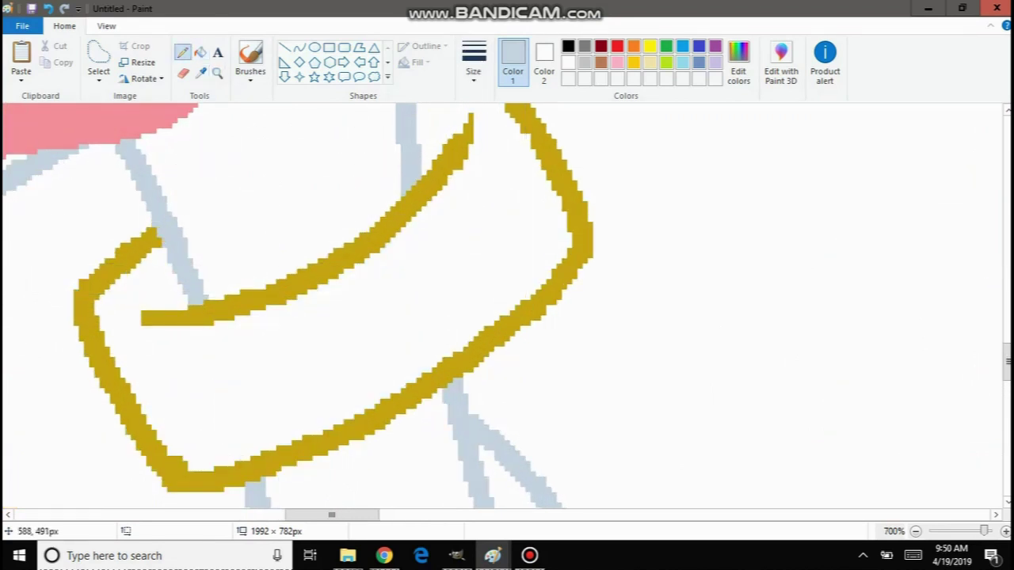
scroll(507, 308, up, 3)
Copy a free-form selection of the cleaned collar together with the neck lines around it.
click(218, 73)
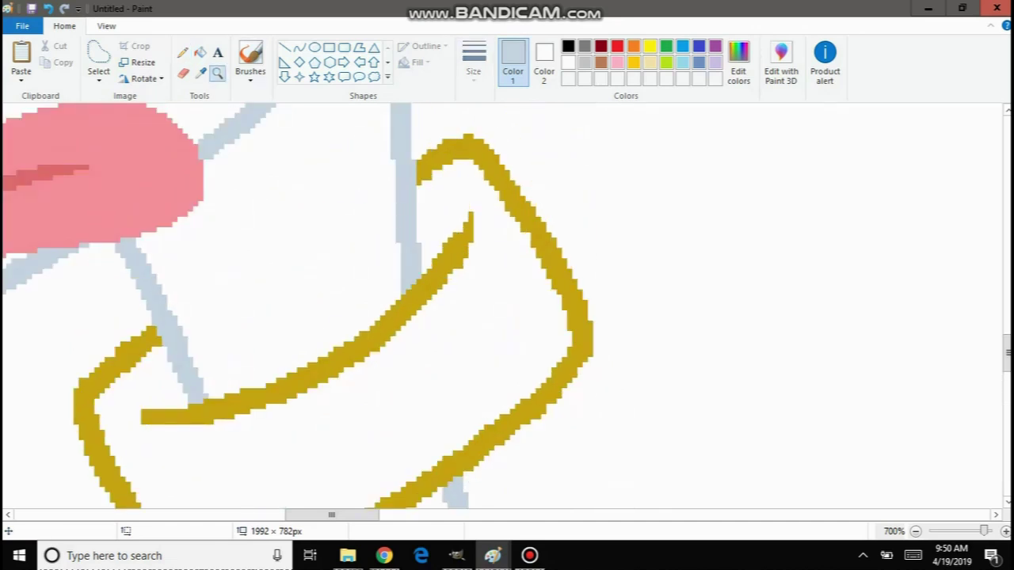
right_click(235, 172)
right_click(236, 175)
right_click(235, 181)
right_click(232, 186)
right_click(229, 191)
click(240, 198)
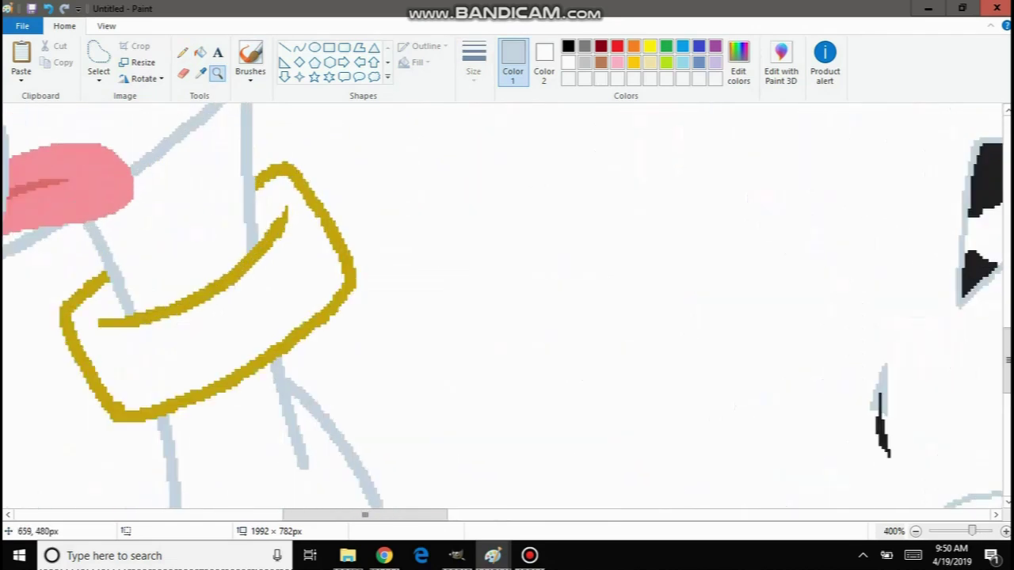
click(99, 61)
mouse_move(320, 132)
mouse_down()
mouse_move(166, 479)
mouse_move(414, 246)
mouse_up()
Undo the recent edits back to the bare neck with the collar standing beside it.
key(ctrl+z)
key(ctrl+z)
key(ctrl+z)
key(ctrl+z)
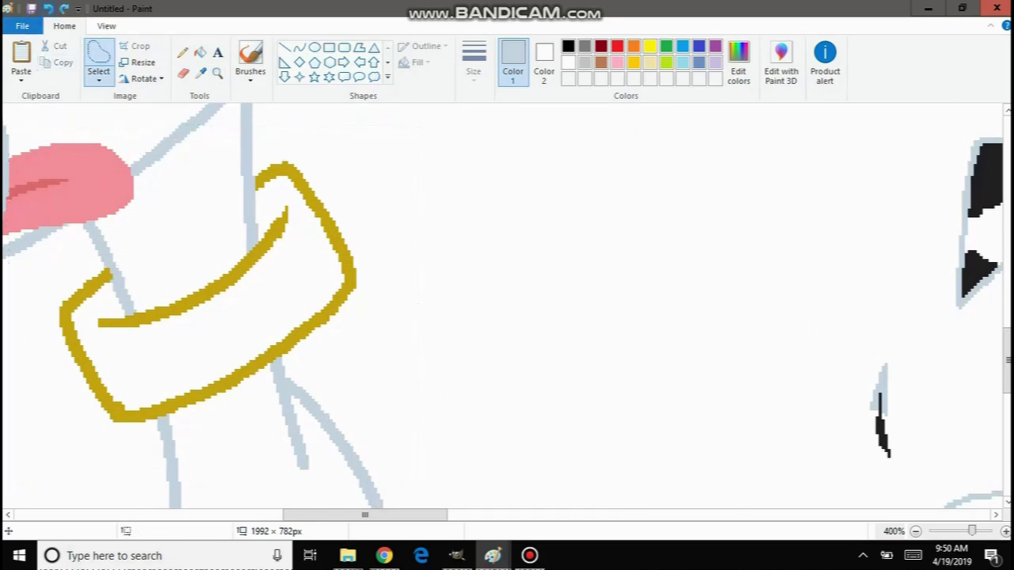
key(ctrl+z)
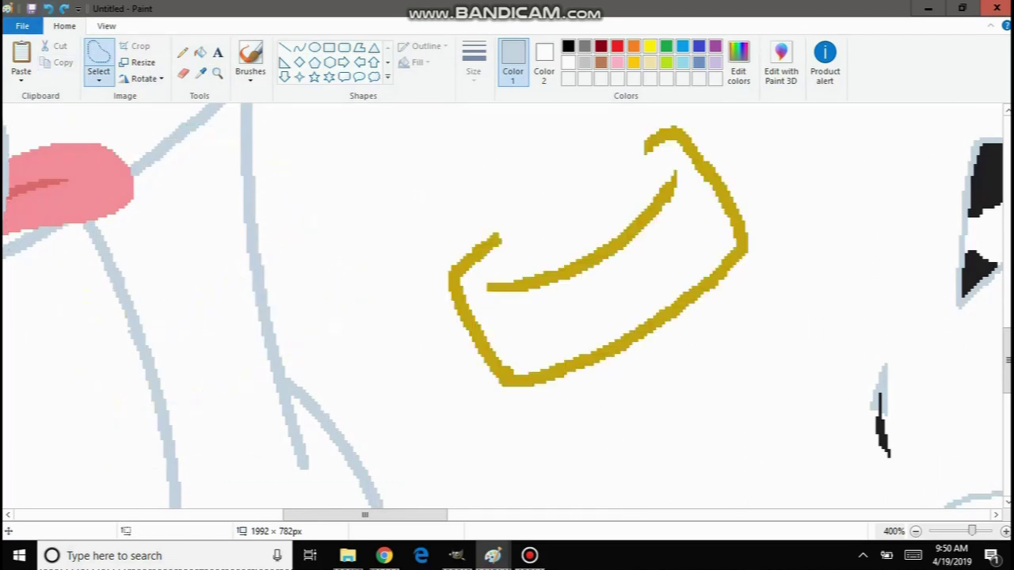
Paste the copied collar and place it on the blank canvas above the dog's head.
click(21, 57)
scroll(438, 235, up, 8)
drag(74, 184, 4, 226)
scroll(474, 217, up, 6)
drag(365, 515, 270, 514)
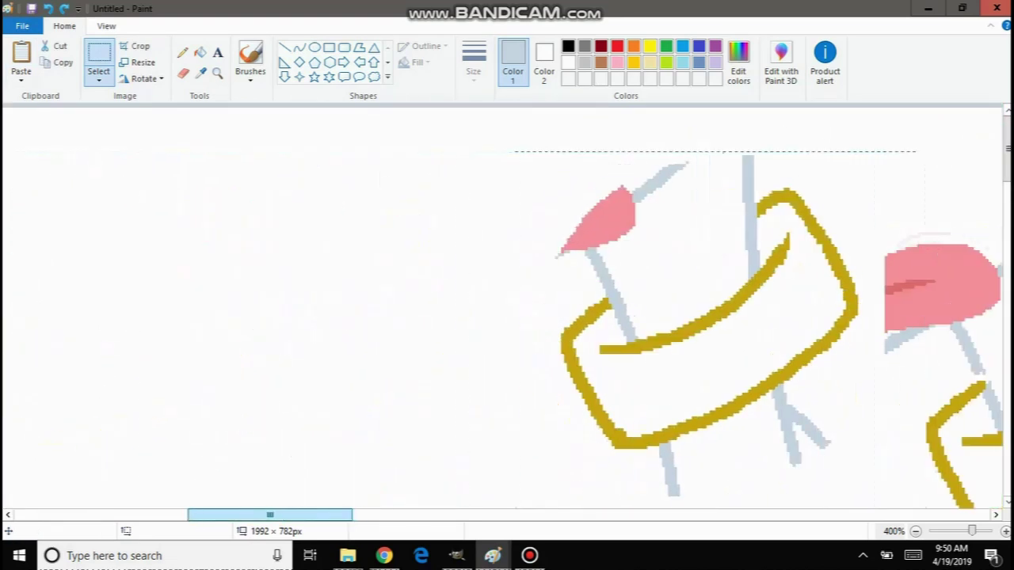
drag(694, 325, 294, 331)
click(596, 208)
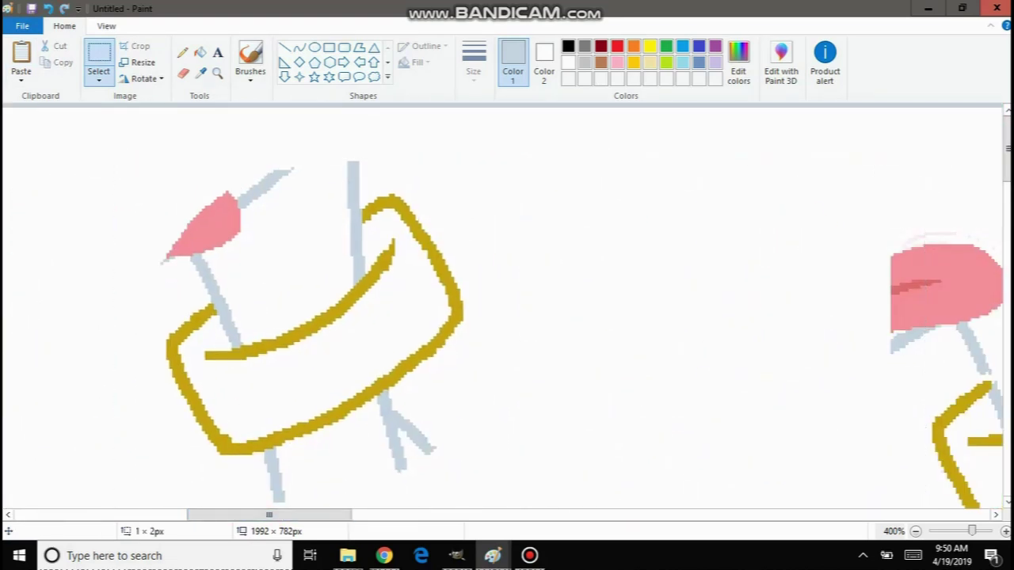
Draw a light blue curve along the inner side of the pasted collar's back edge, between its two corners.
click(217, 73)
click(253, 217)
click(254, 217)
click(267, 214)
click(267, 214)
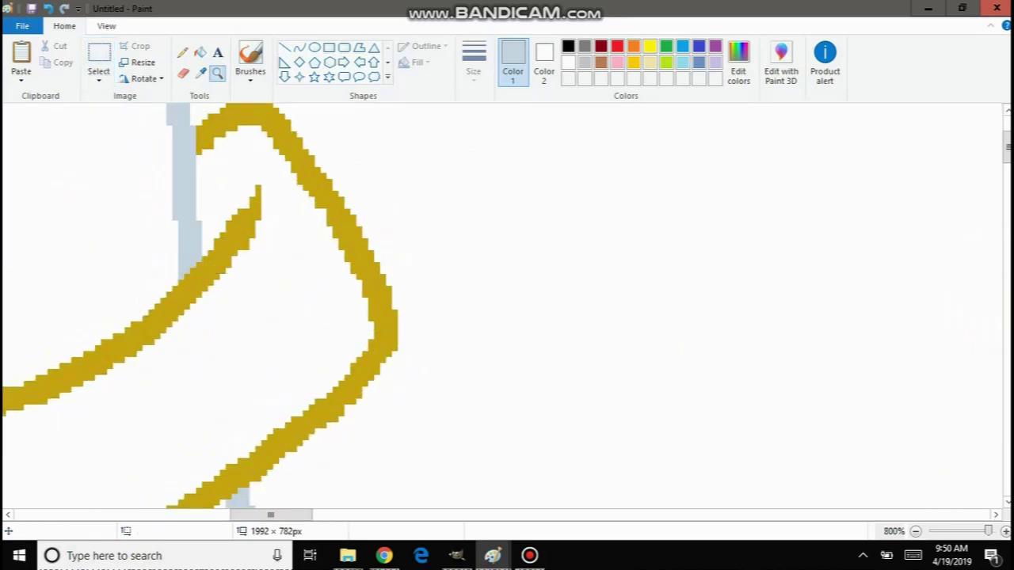
click(299, 47)
drag(275, 122, 370, 363)
drag(340, 214, 382, 321)
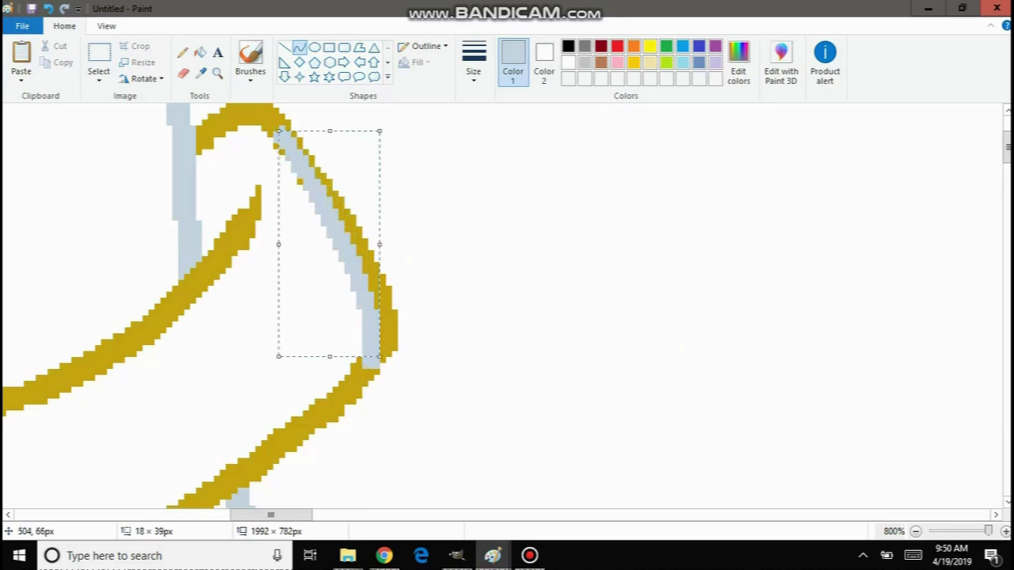
key(ctrl+plus)
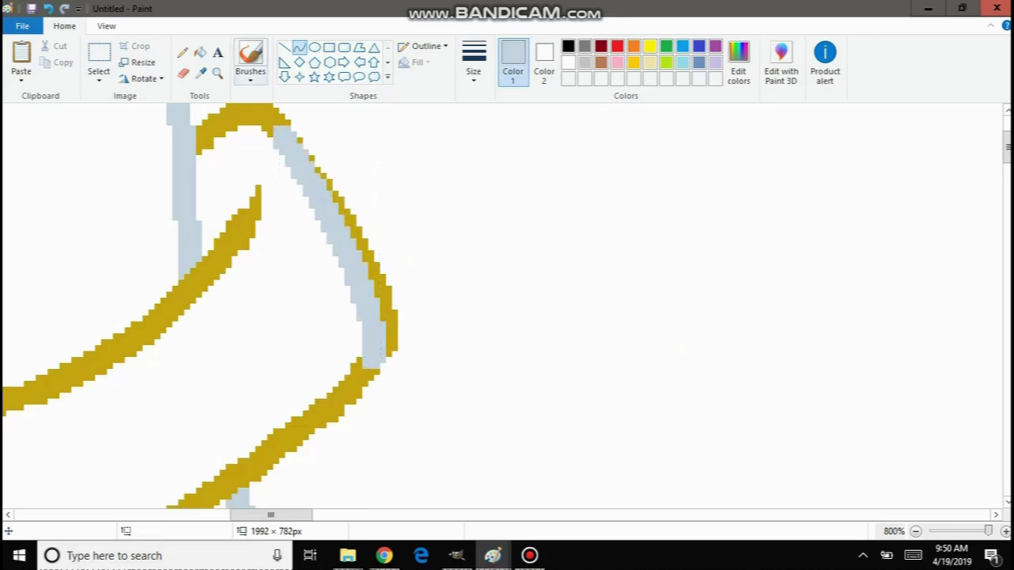
Sample the collar's gold, erase the leftover gold outside the new curve and fill the curve with gold.
click(200, 72)
click(260, 103)
click(183, 72)
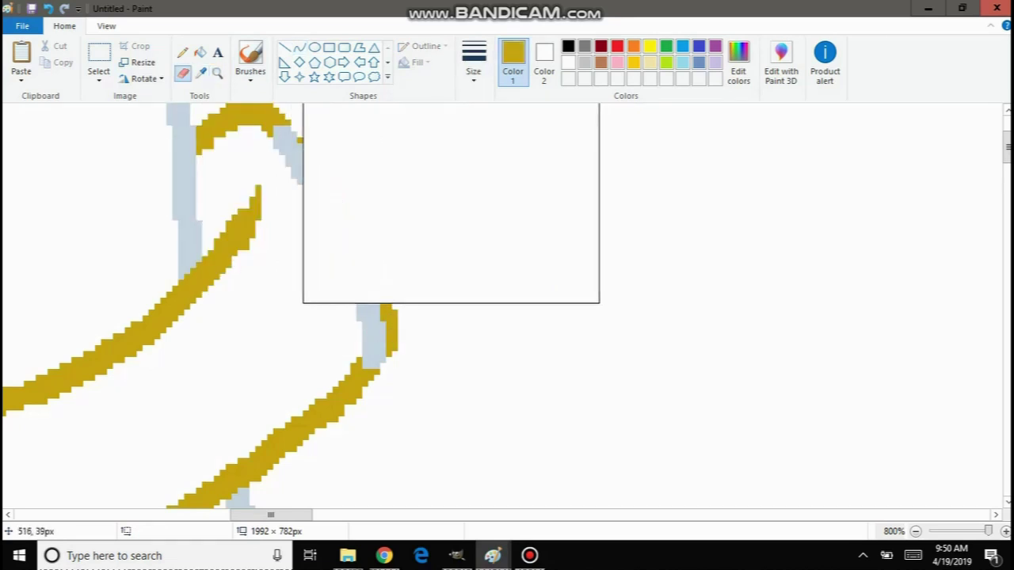
click(200, 53)
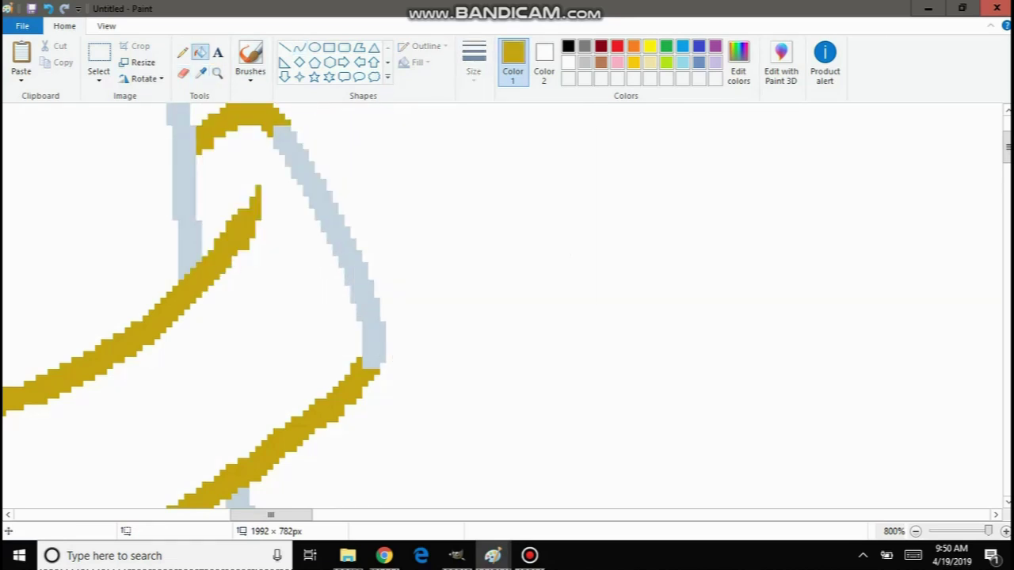
click(288, 144)
scroll(288, 144, up, 5)
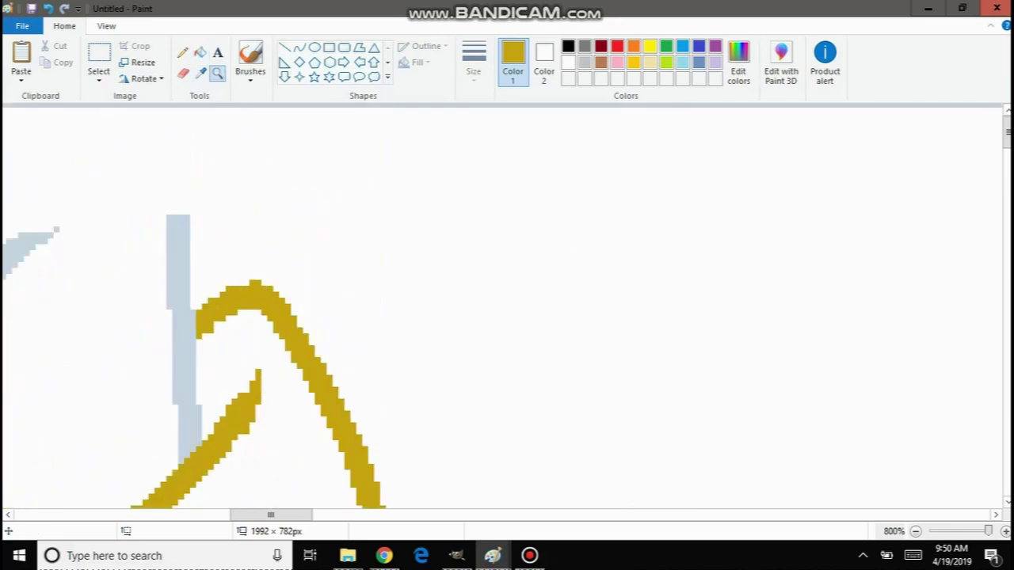
Select the reshaped collar copy in a 151 × 138 px rectangle and place it on the large dog's neck.
right_click(14, 242)
right_click(15, 242)
right_click(16, 242)
right_click(20, 241)
right_click(28, 241)
right_click(47, 244)
click(143, 263)
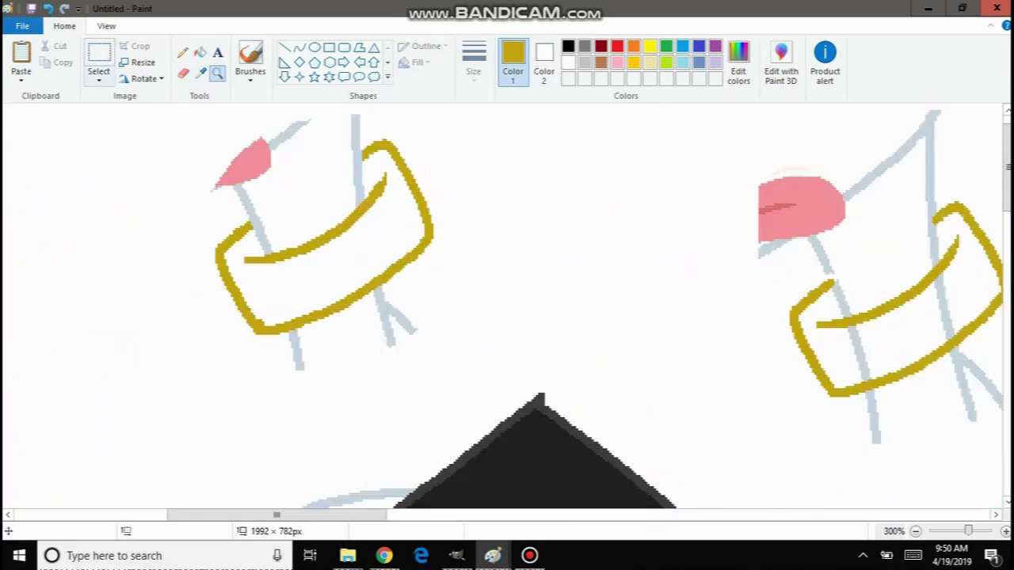
click(99, 54)
drag(479, 381, 143, 63)
scroll(293, 239, down, 11)
mouse_move(283, 221)
mouse_down()
mouse_move(293, 239)
mouse_move(566, 236)
mouse_move(616, 217)
mouse_move(644, 182)
mouse_move(689, 198)
mouse_move(682, 172)
mouse_move(631, 166)
mouse_up()
scroll(615, 217, up, 3)
scroll(273, 221, up, 2)
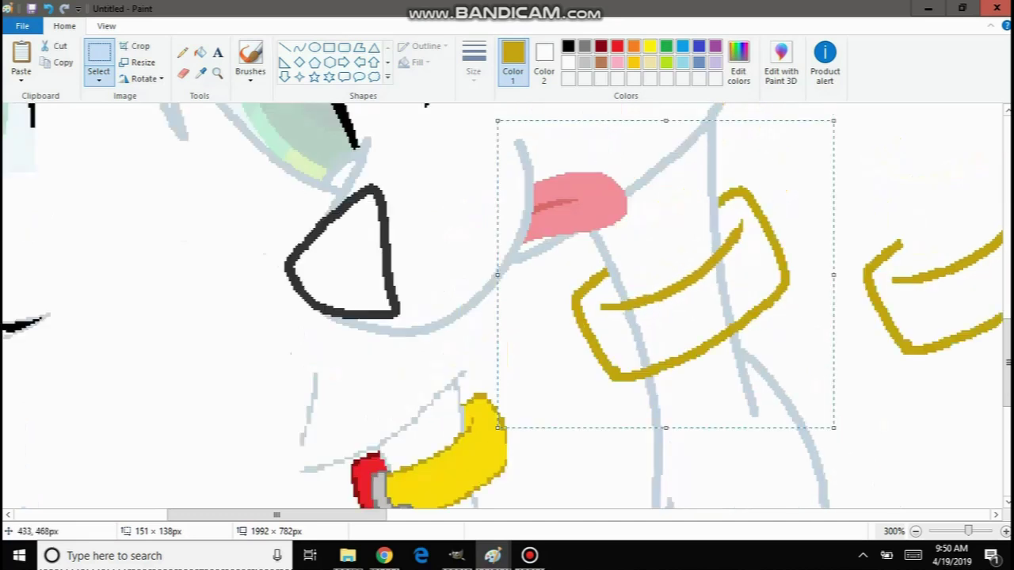
click(299, 235)
scroll(507, 305, down, 4)
scroll(507, 305, up, 2)
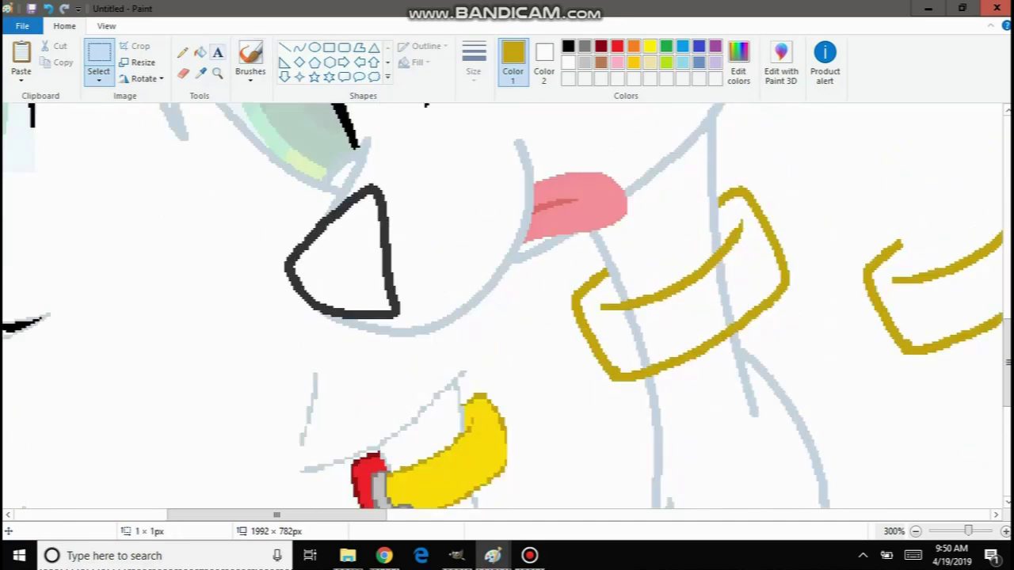
Switch to Chrome to check the playing YouTube video, and return to the drawing in Paint.
click(183, 52)
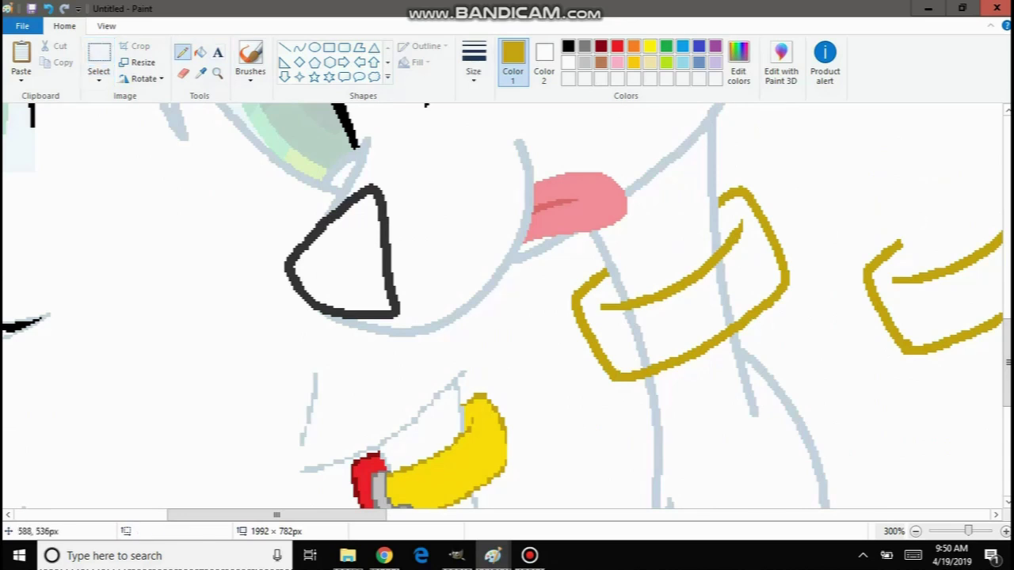
click(384, 556)
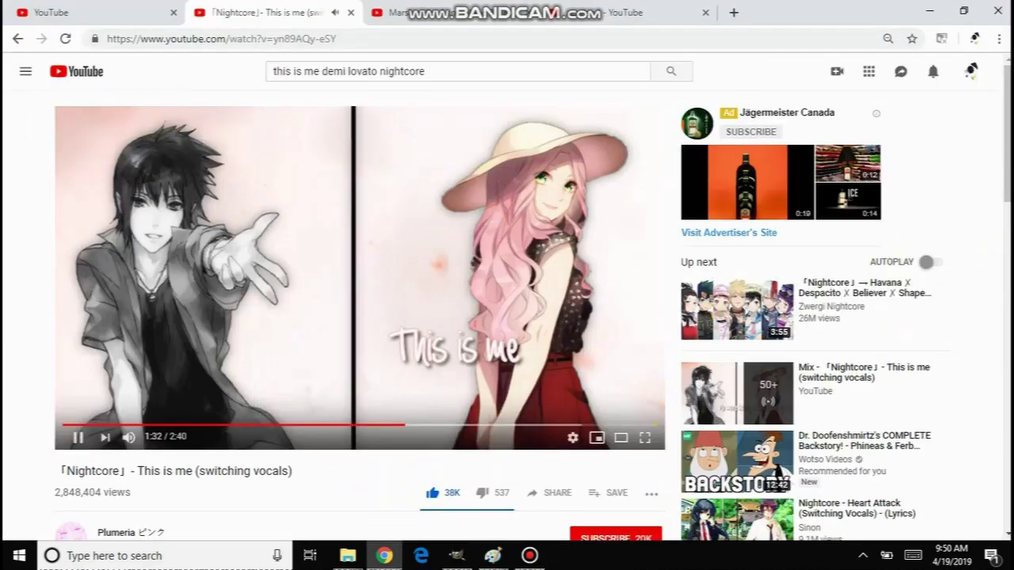
scroll(359, 285, down, 1)
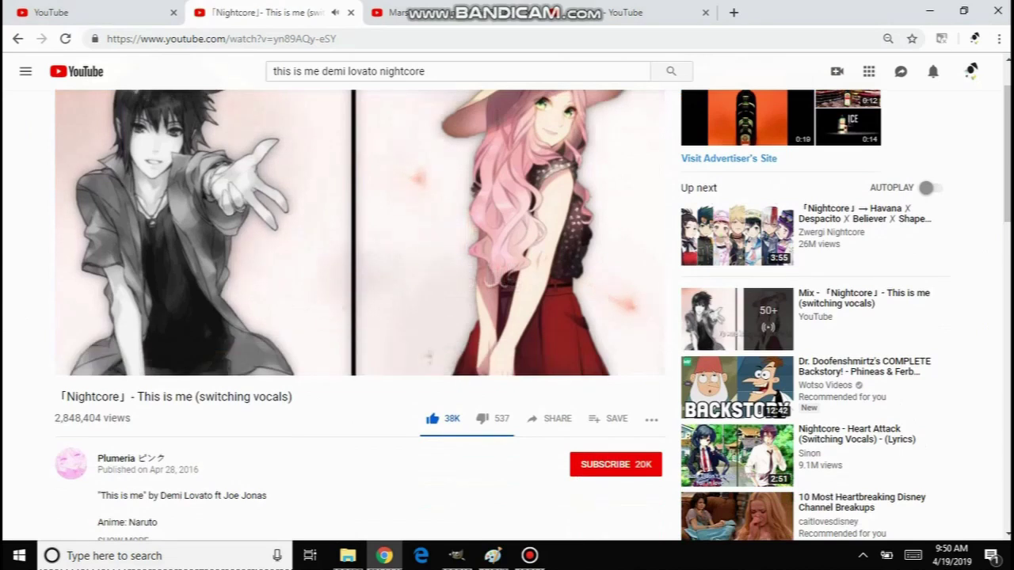
scroll(779, 450, up, 1)
click(493, 555)
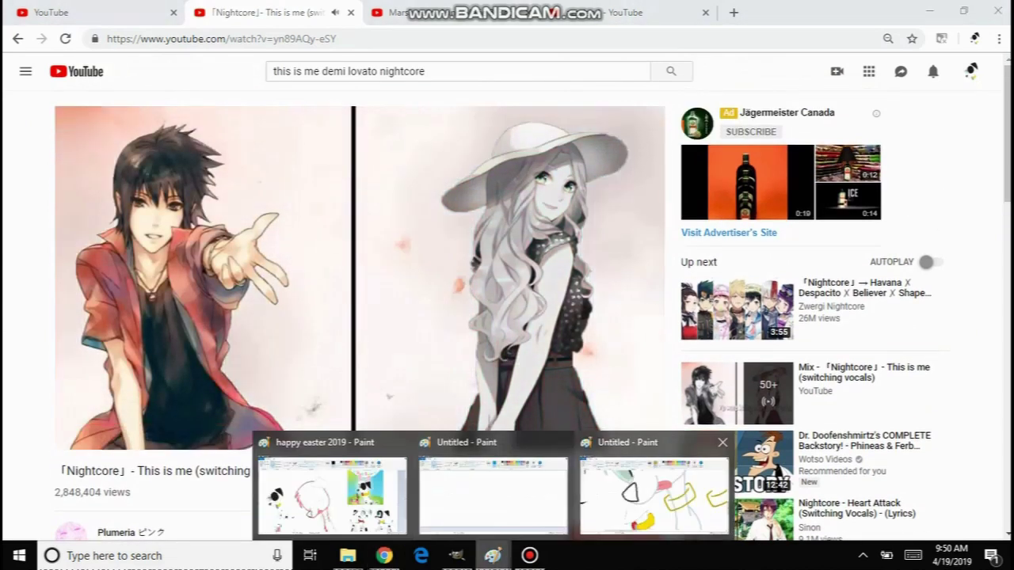
click(653, 492)
click(384, 556)
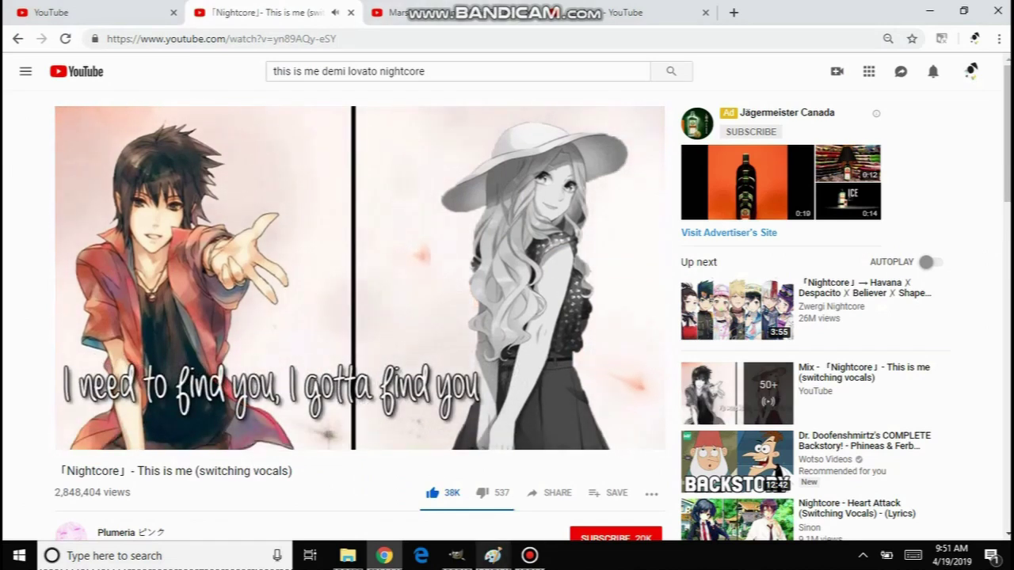
mouse_move(493, 555)
click(654, 487)
scroll(507, 305, up, 3)
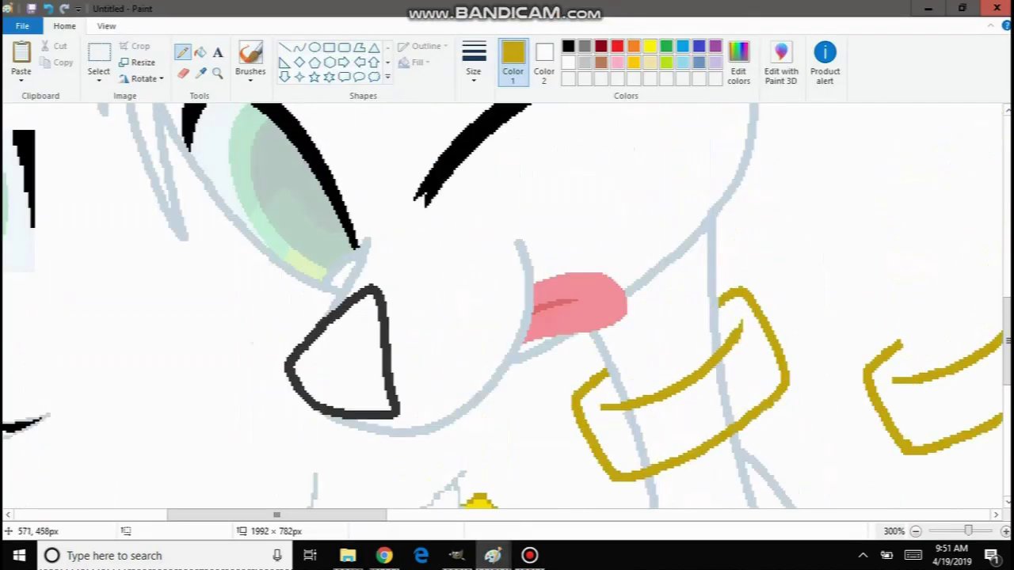
scroll(507, 305, down, 1)
click(218, 74)
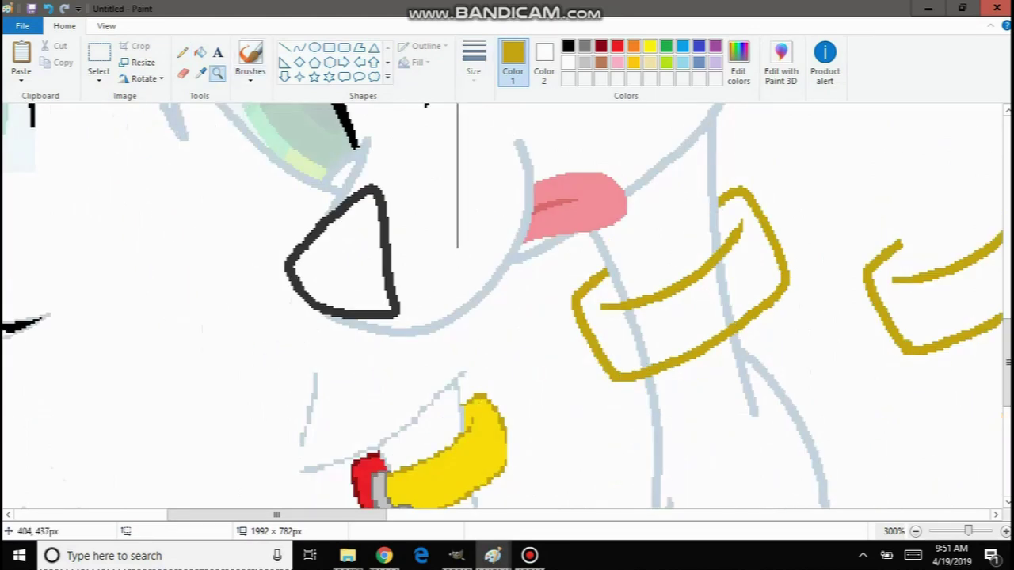
Sample the dark grey from the pictures and fill the inside of the large dog's nose outline with it.
right_click(226, 297)
right_click(226, 297)
right_click(225, 297)
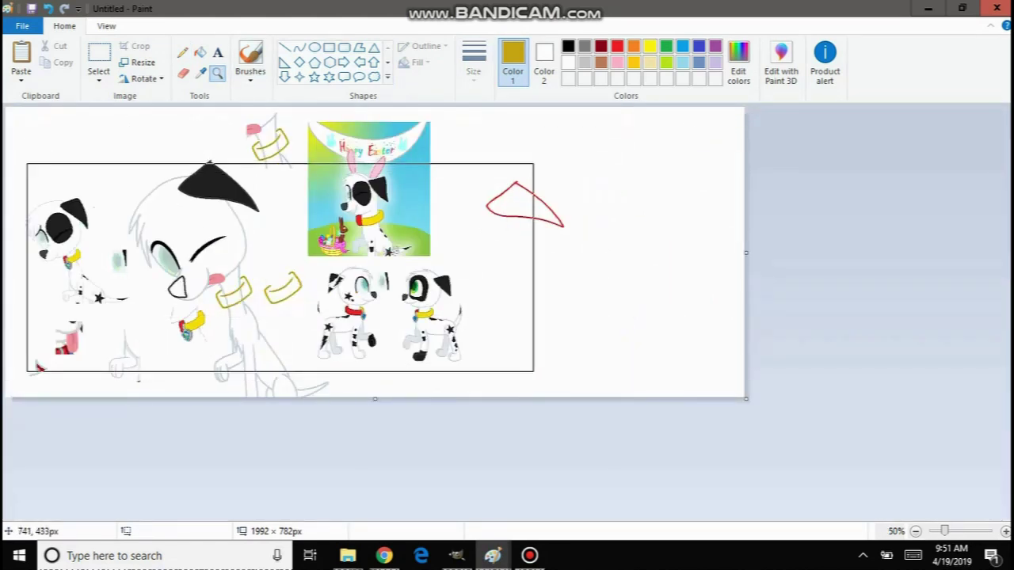
click(280, 268)
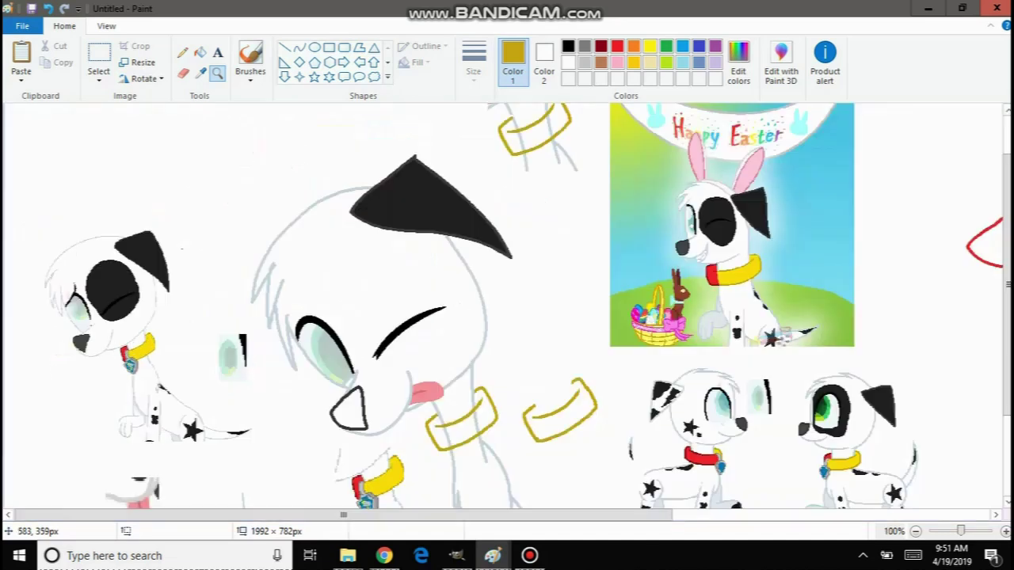
scroll(407, 301, down, 2)
click(407, 301)
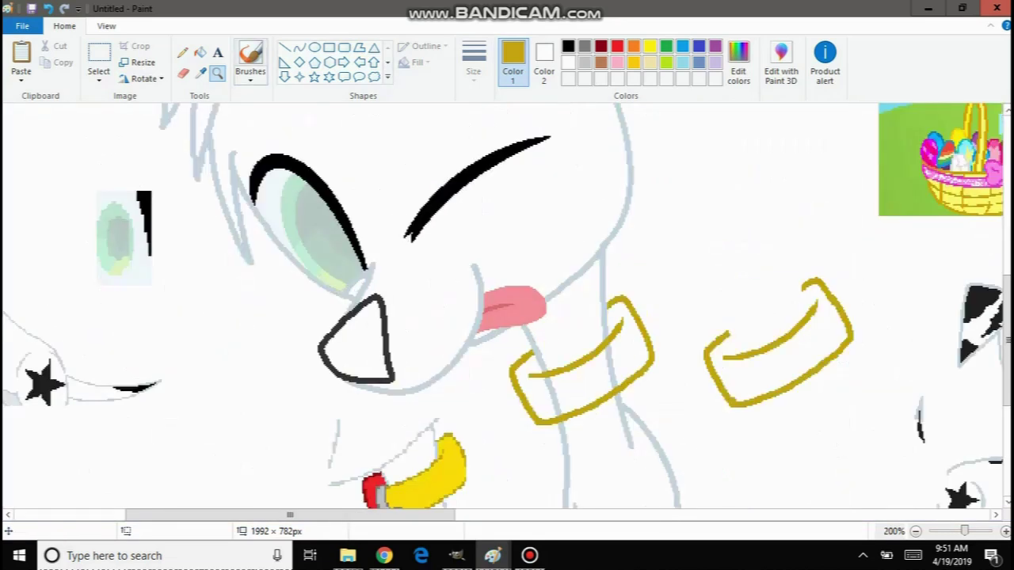
click(201, 52)
click(200, 74)
mouse_move(291, 514)
mouse_down()
mouse_move(427, 515)
mouse_move(298, 514)
mouse_up()
click(725, 371)
click(199, 53)
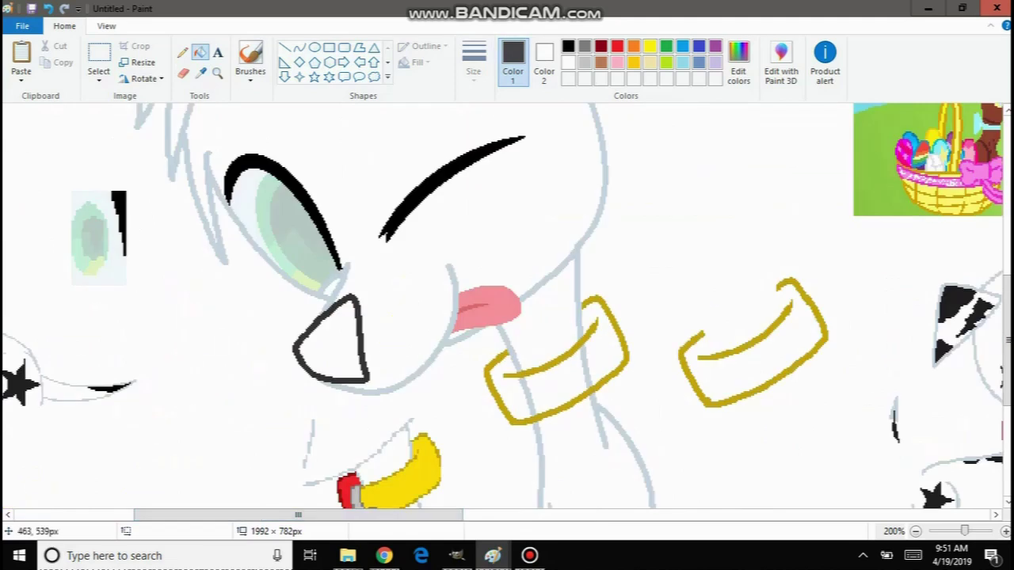
click(332, 340)
Examine the large dog's head, filled nose and collar alongside the reference Dalmatian pictures.
scroll(507, 305, down, 3)
scroll(507, 305, up, 6)
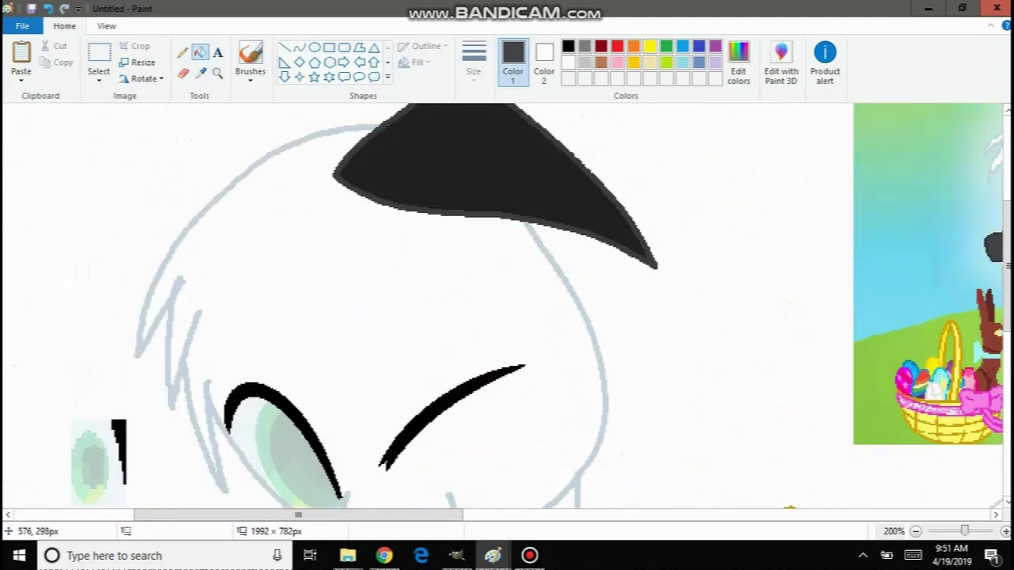
scroll(507, 305, down, 6)
scroll(397, 305, up, 1)
click(218, 74)
right_click(87, 257)
right_click(87, 255)
click(89, 250)
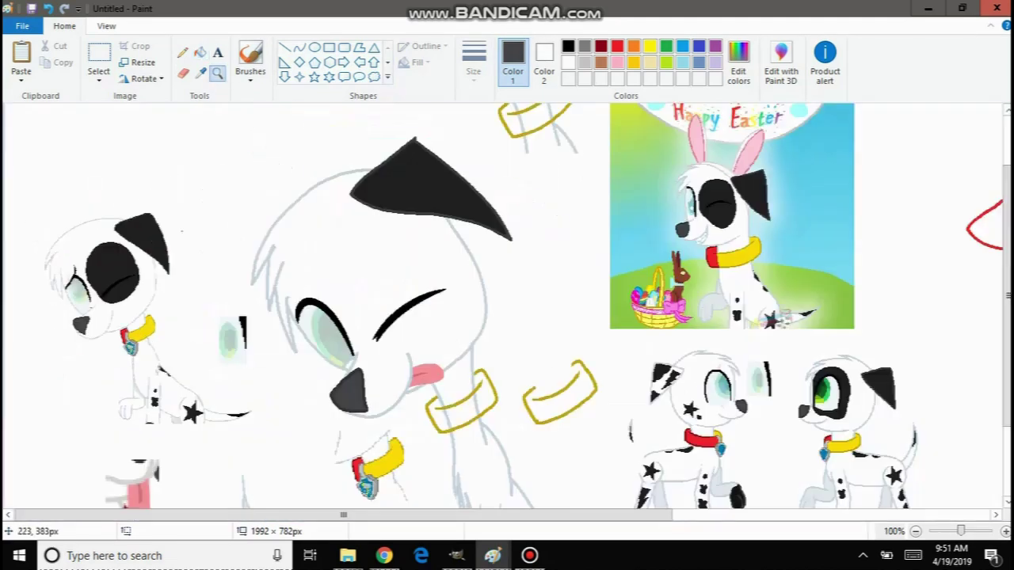
click(303, 248)
right_click(333, 222)
right_click(357, 229)
click(369, 290)
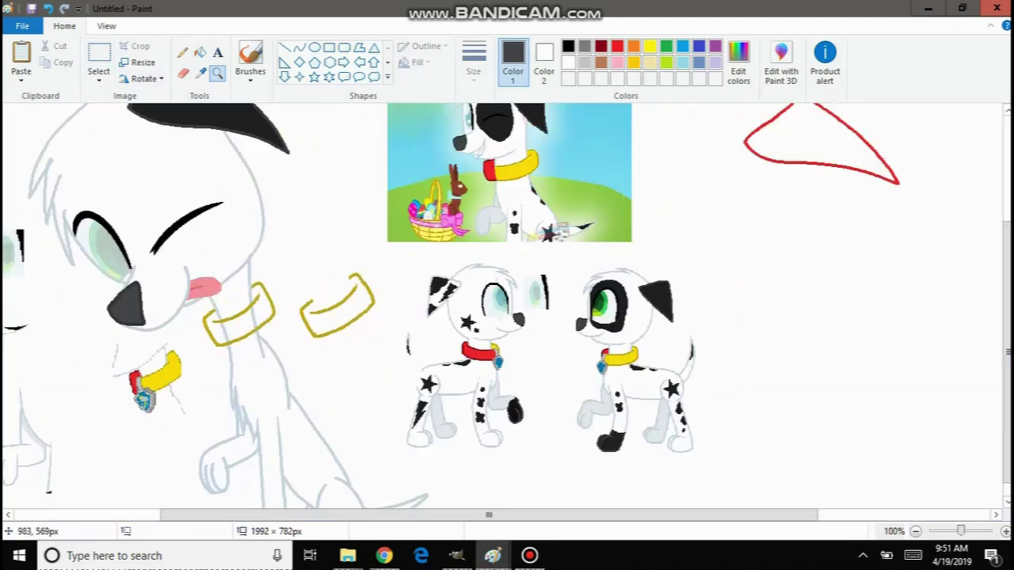
click(219, 213)
right_click(220, 230)
right_click(222, 237)
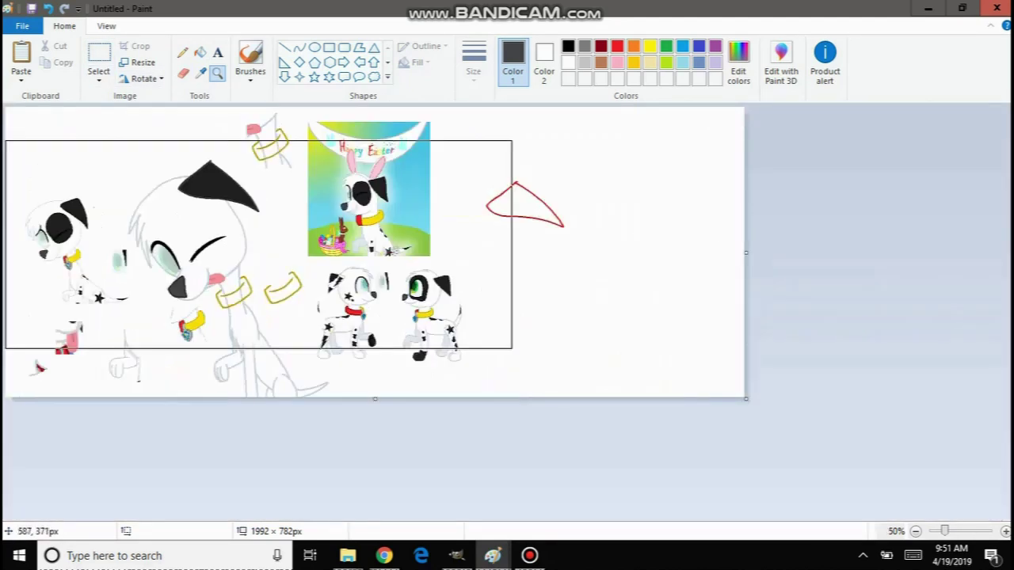
Sample the light blue from the neck lines and fill the inside of the large dog's collar with it.
click(247, 260)
scroll(446, 262, down, 2)
click(447, 263)
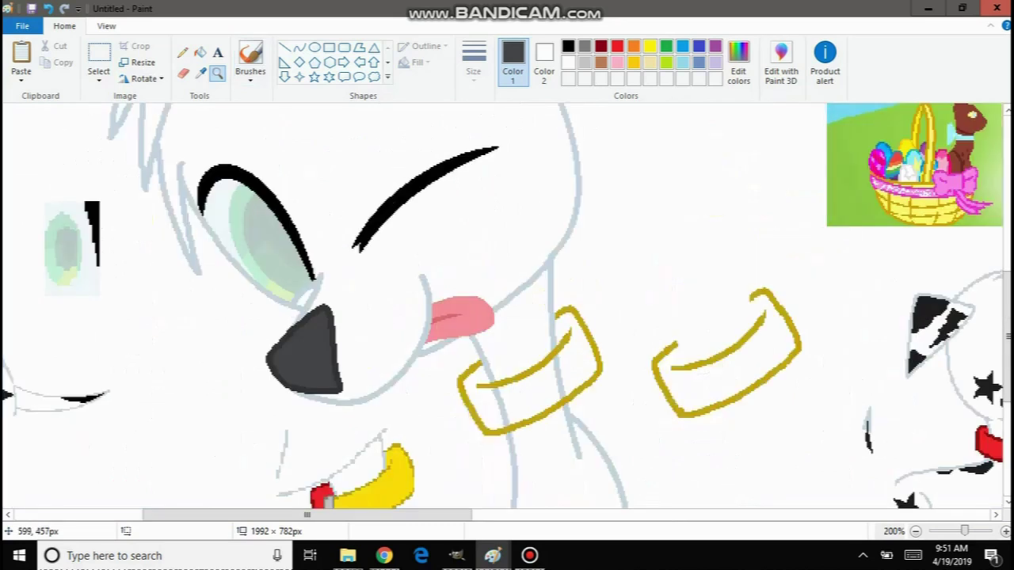
click(572, 325)
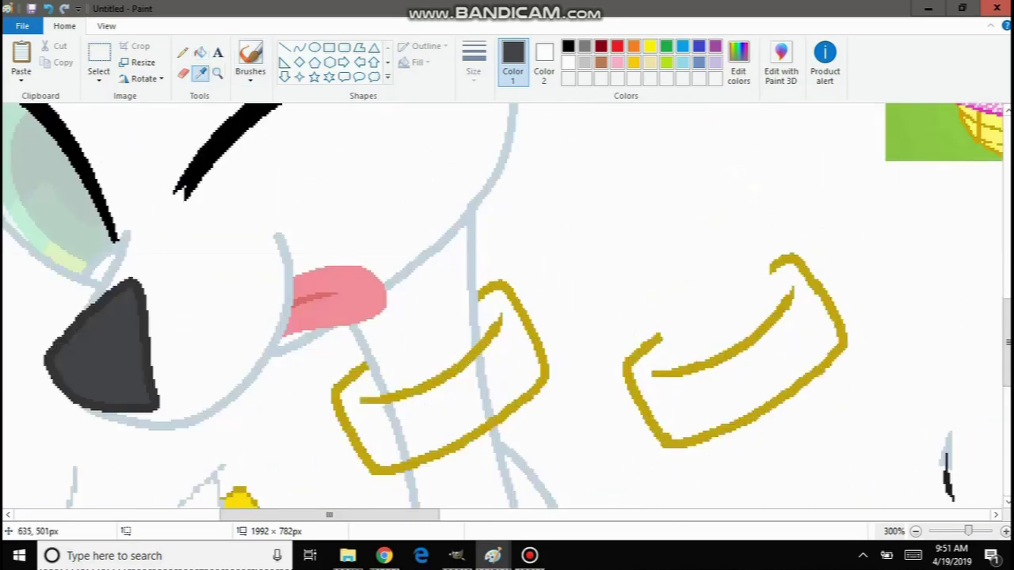
click(479, 383)
click(446, 399)
right_click(442, 399)
click(429, 428)
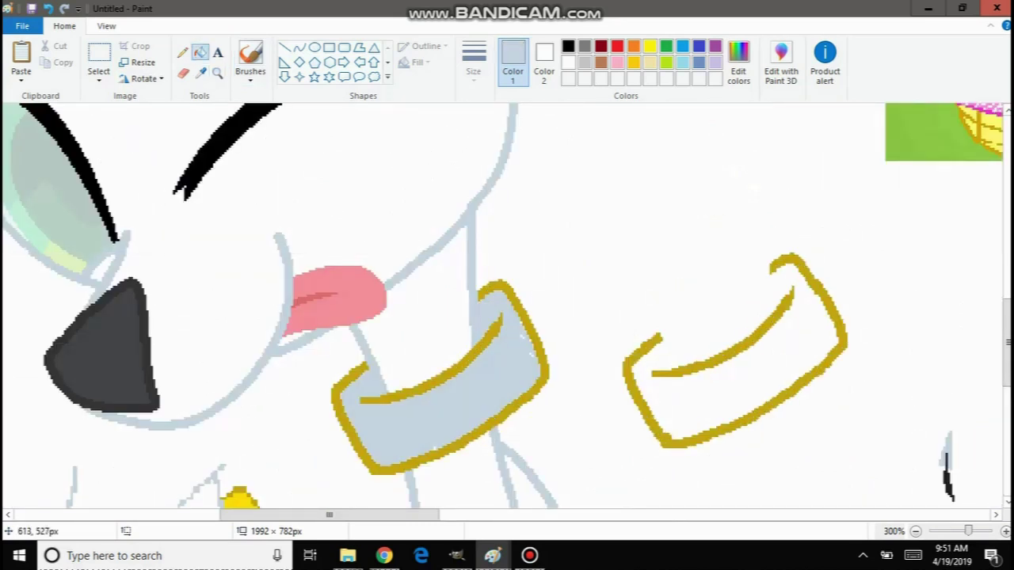
Sample the white from a leftover pixel in the collar and refill the whole light blue interior with it.
click(330, 321)
click(430, 277)
click(430, 277)
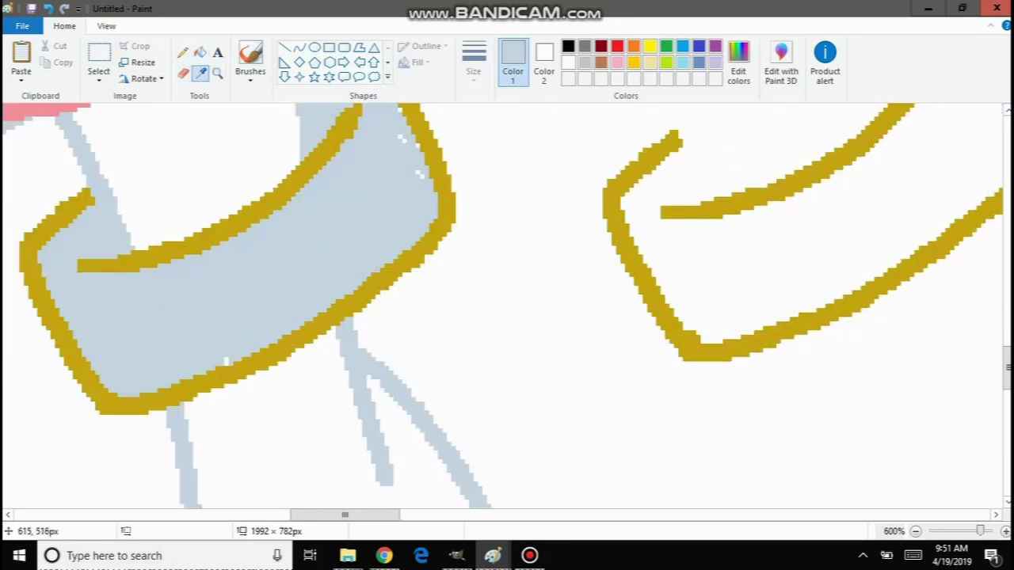
click(226, 362)
key(ctrl+z)
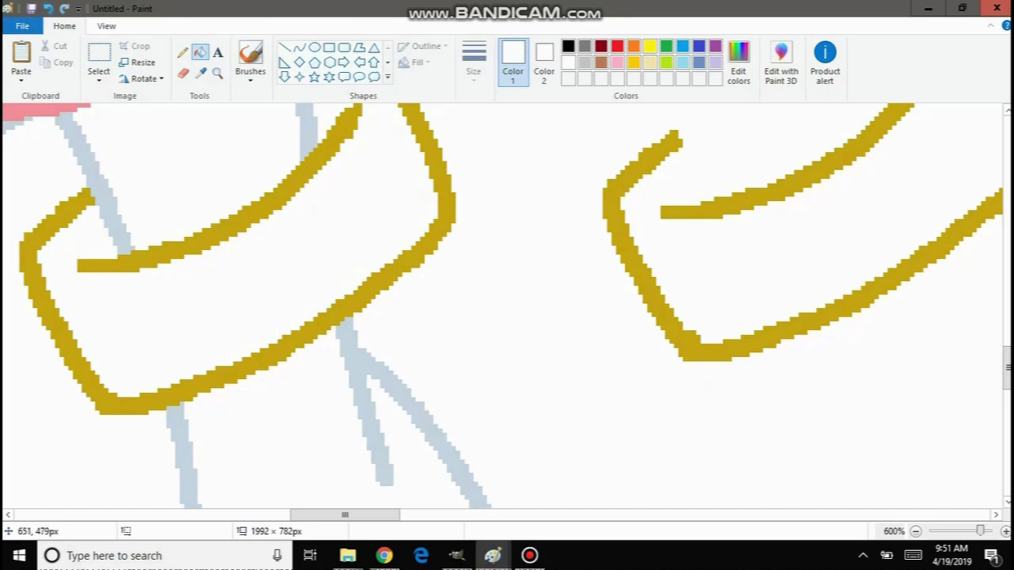
click(316, 177)
Try a red fill inside the collar, and refill it with the white sampled from its leftover pixels.
click(617, 46)
click(418, 169)
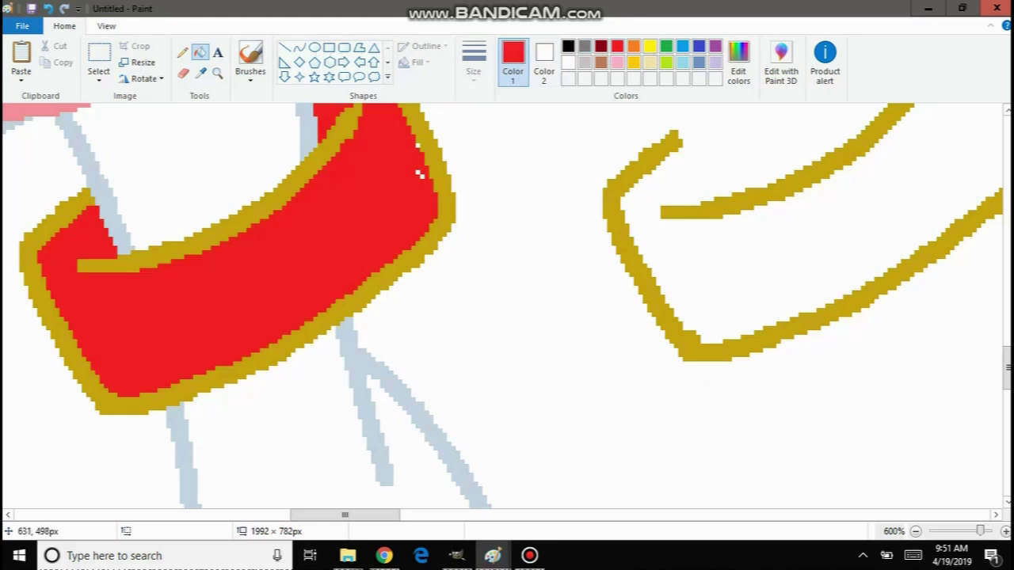
scroll(418, 170, up, 3)
click(201, 73)
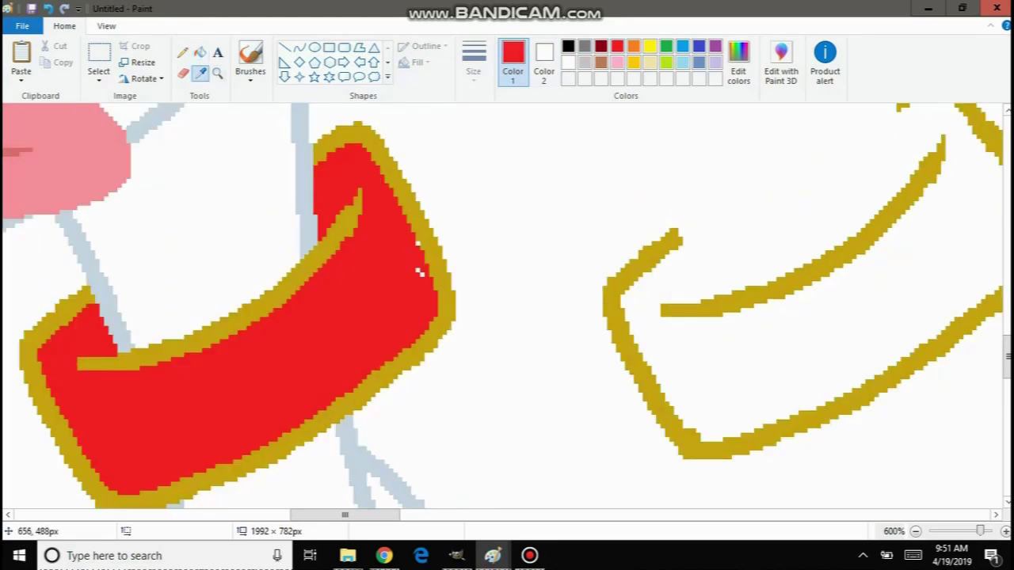
click(419, 272)
click(415, 275)
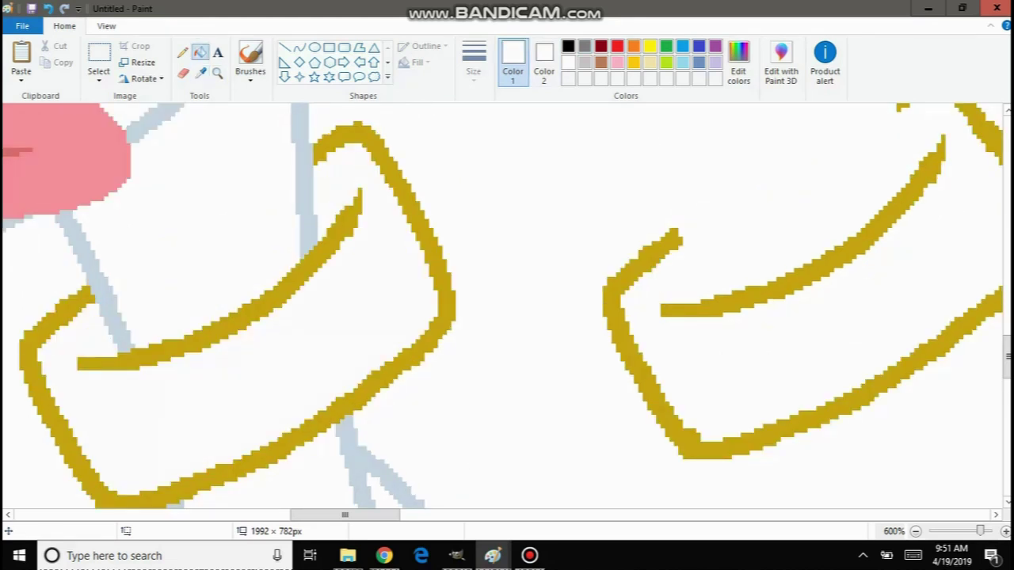
click(349, 290)
key(ctrl+z)
scroll(309, 282, down, 7)
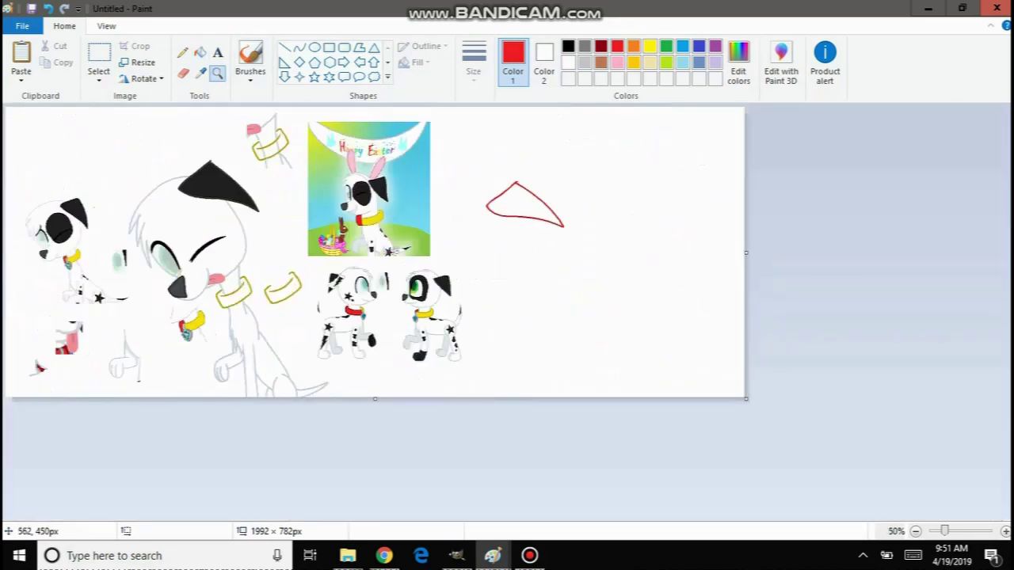
scroll(328, 293, up, 3)
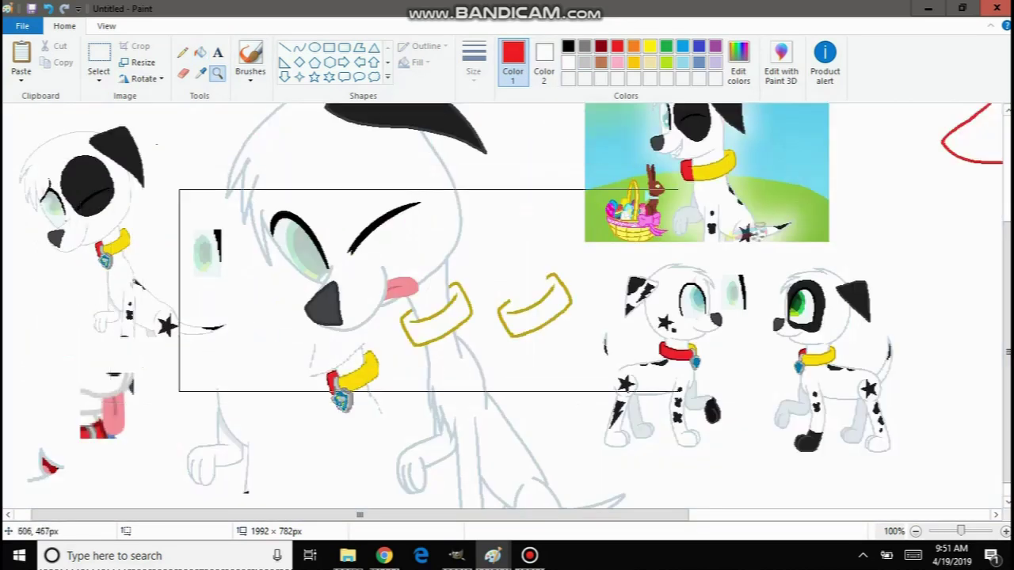
scroll(339, 228, down, 2)
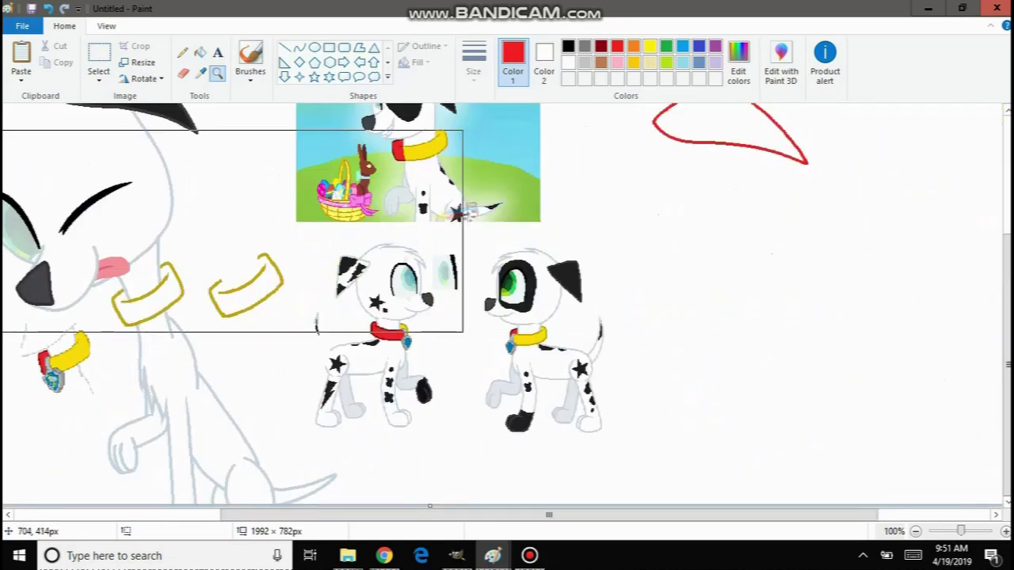
scroll(239, 454, up, 1)
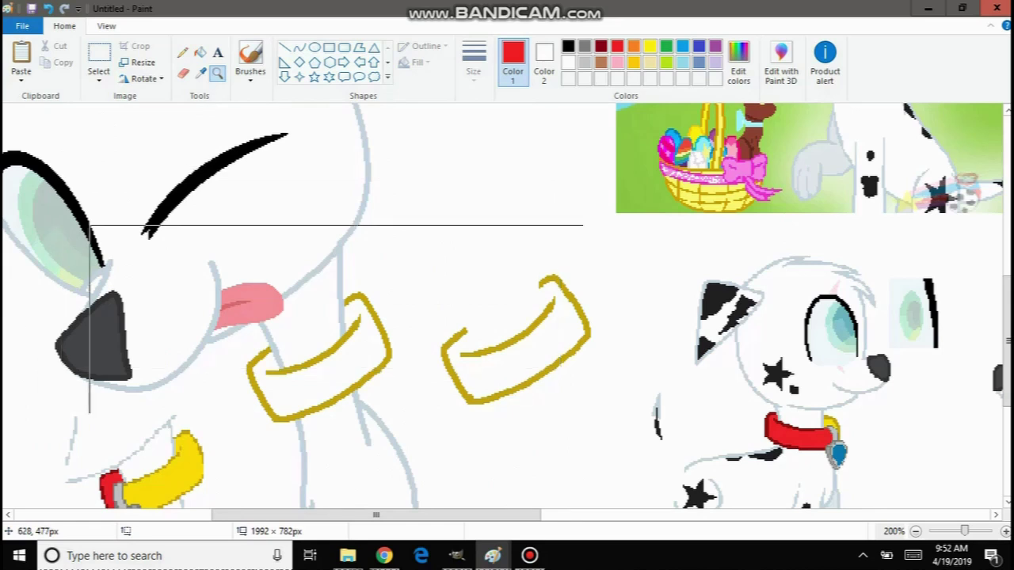
Switch to Chrome, play "Nightcore - Heart Attack", change to "Equestria Girls Forever" on YouTube, and return to the drawing in Paint.
click(383, 555)
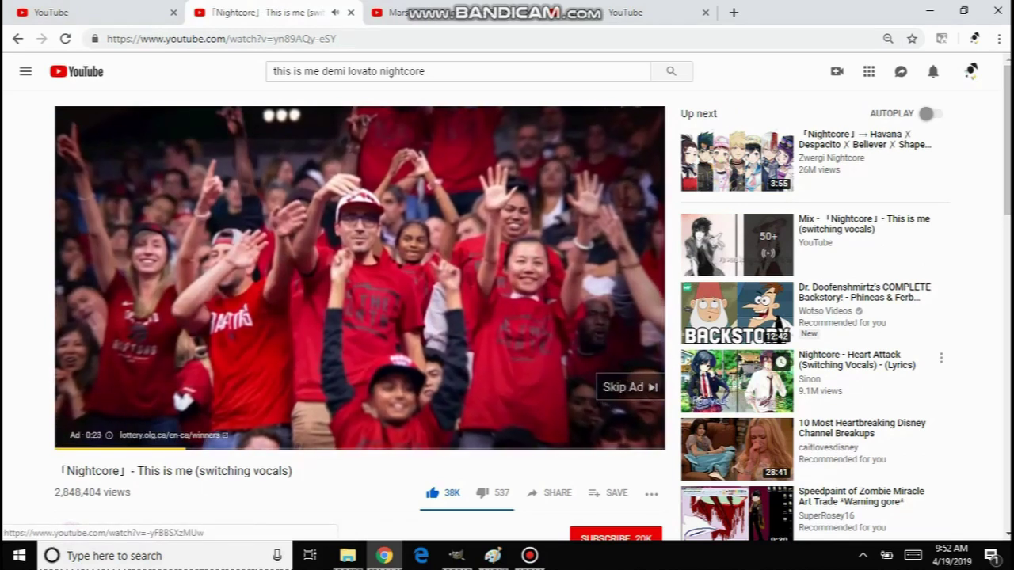
click(738, 381)
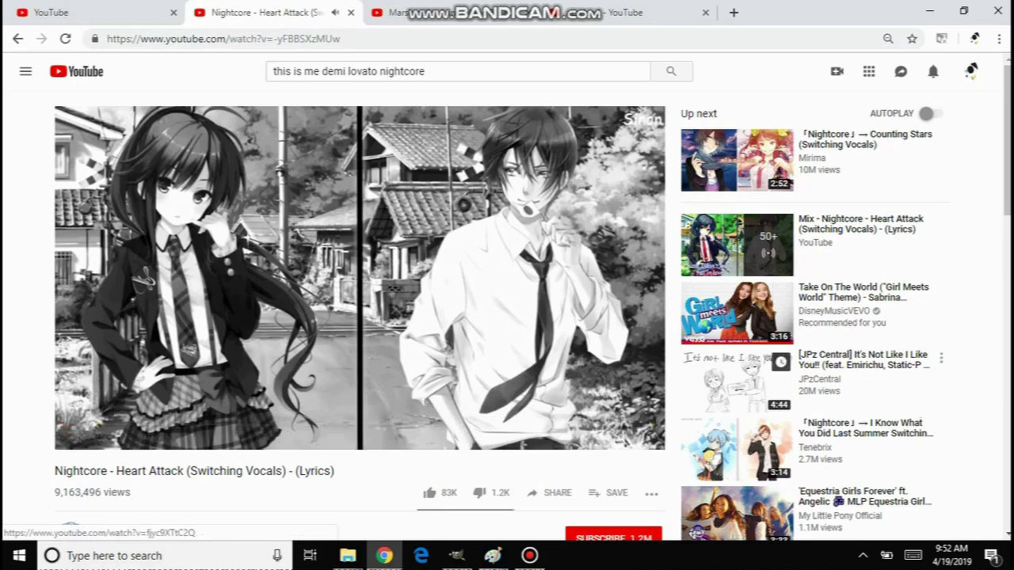
scroll(737, 373, down, 2)
click(736, 369)
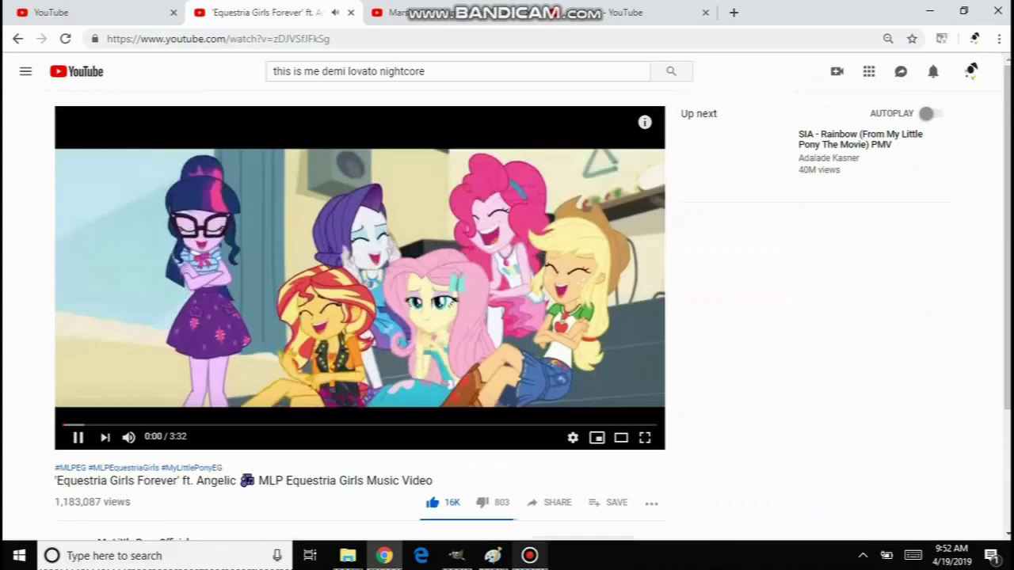
mouse_move(493, 555)
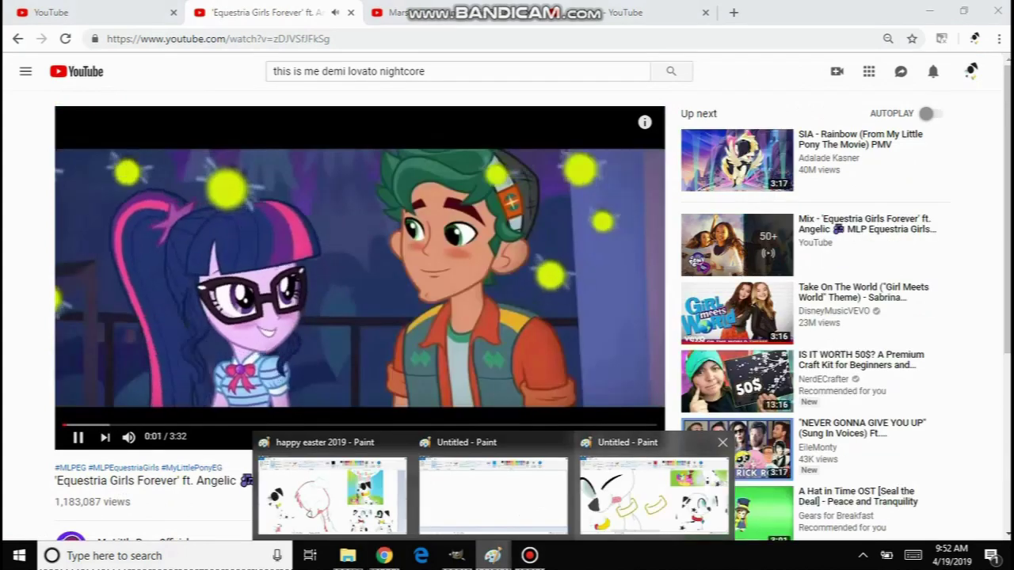
click(654, 495)
Examine the large dog's head and body against the smaller Dalmatian reference pictures.
scroll(449, 387, down, 2)
scroll(420, 364, up, 5)
right_click(399, 354)
right_click(399, 353)
click(227, 271)
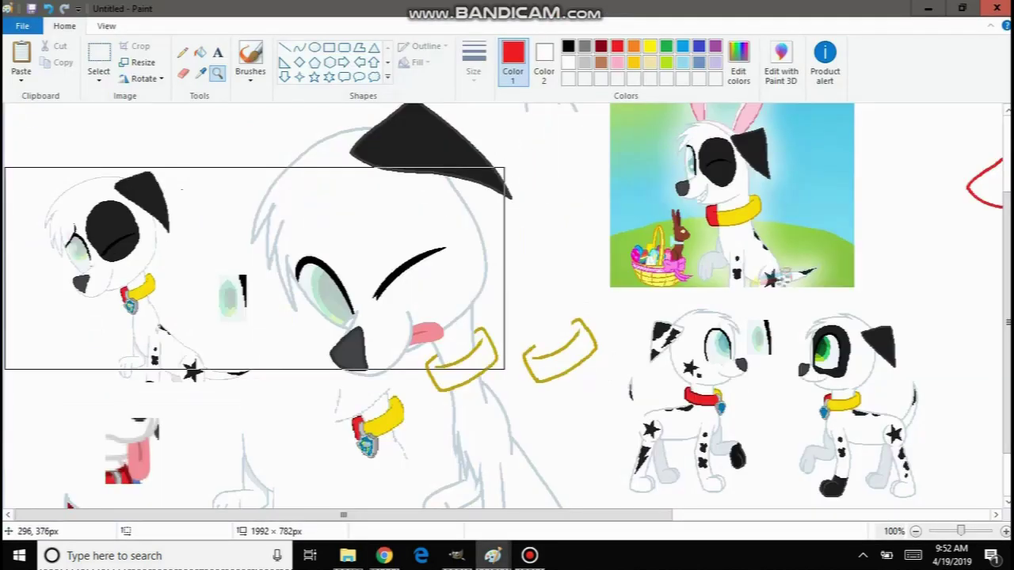
click(366, 238)
click(551, 331)
click(552, 331)
right_click(475, 277)
right_click(238, 174)
right_click(50, 168)
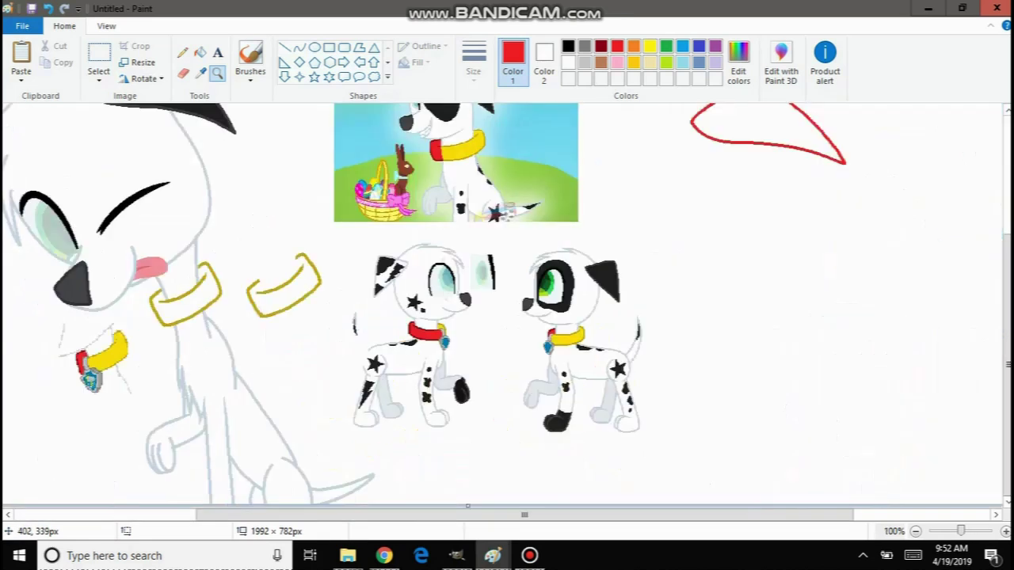
click(93, 169)
Show the thumbnail preview of the drawing and widen it.
click(106, 26)
click(229, 63)
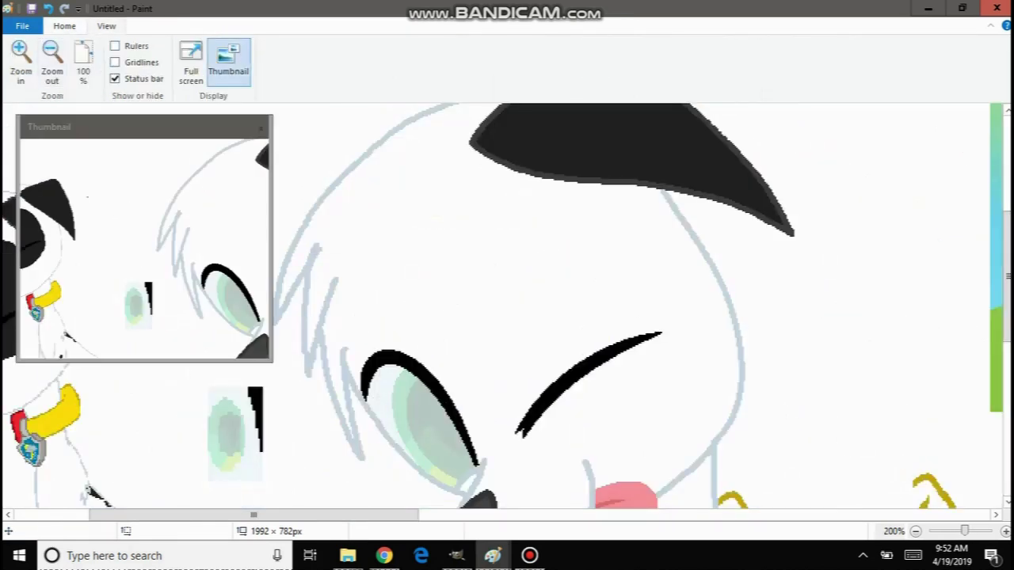
drag(272, 337, 368, 338)
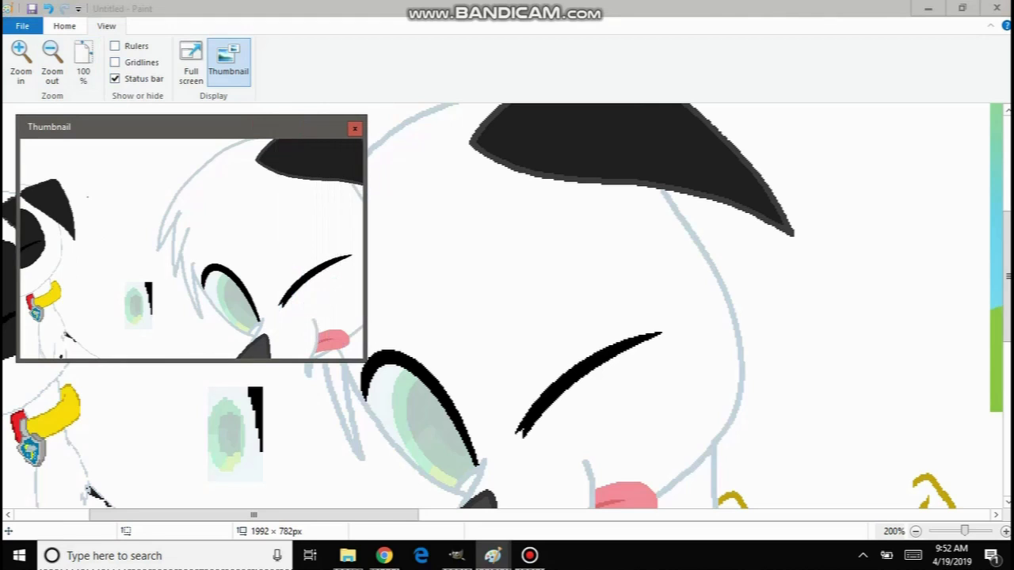
Select the large dog's closed-eye line with a free-form selection and shift it slightly upward.
click(65, 26)
click(98, 79)
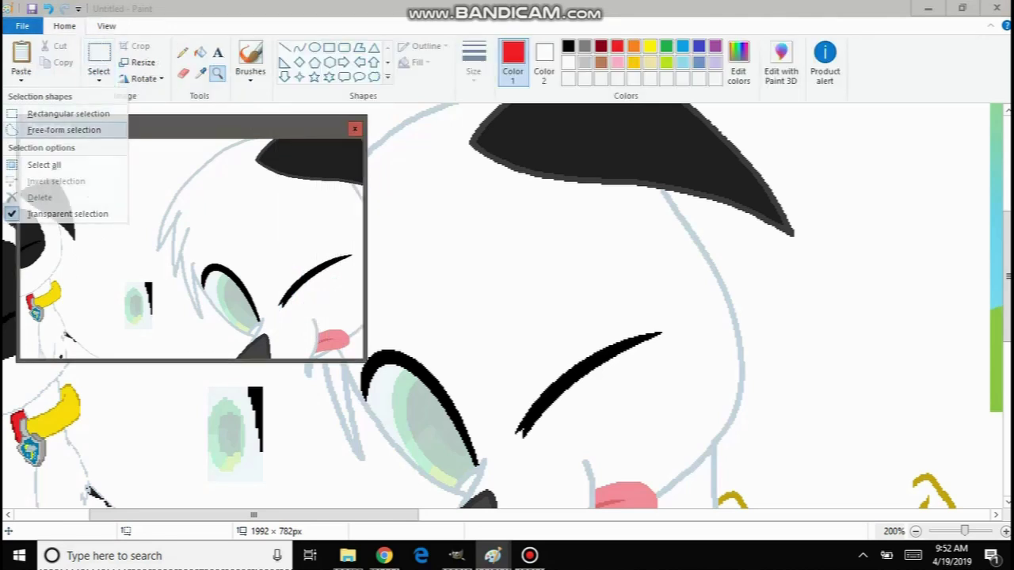
click(60, 129)
mouse_move(523, 377)
mouse_down()
mouse_move(506, 409)
mouse_move(622, 403)
mouse_move(654, 288)
mouse_move(546, 356)
mouse_move(545, 332)
mouse_up()
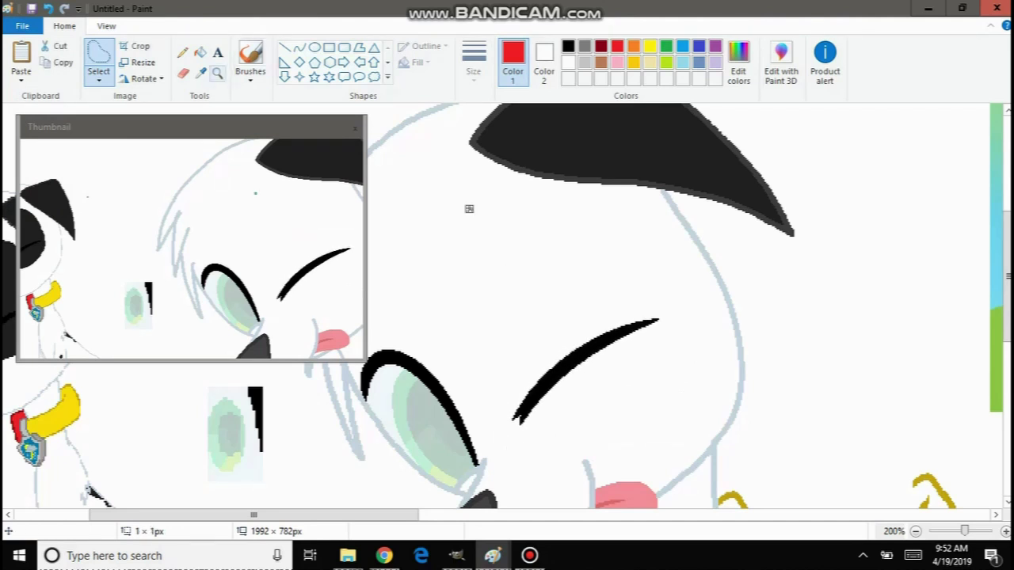
Examine the shifted closed-eye line in relation to the large dog's whole face and the reference dog.
click(217, 72)
right_click(404, 253)
right_click(344, 268)
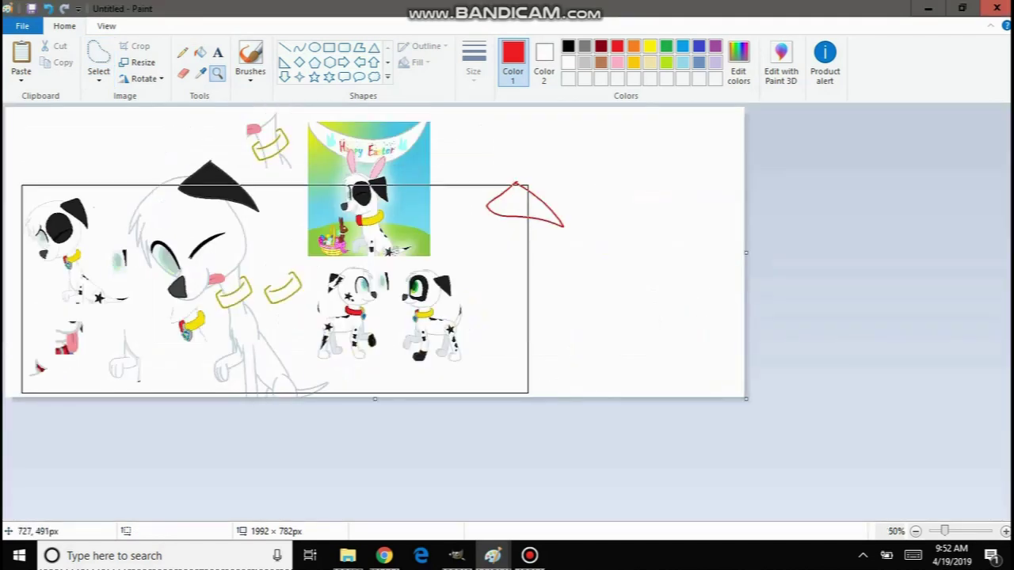
click(274, 293)
click(410, 245)
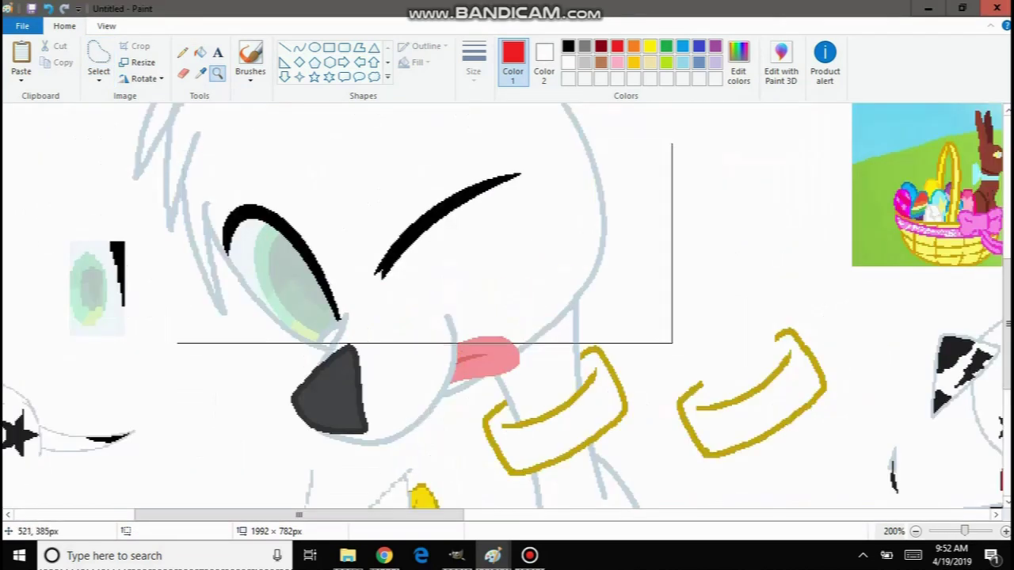
right_click(356, 237)
right_click(275, 238)
click(266, 268)
click(306, 269)
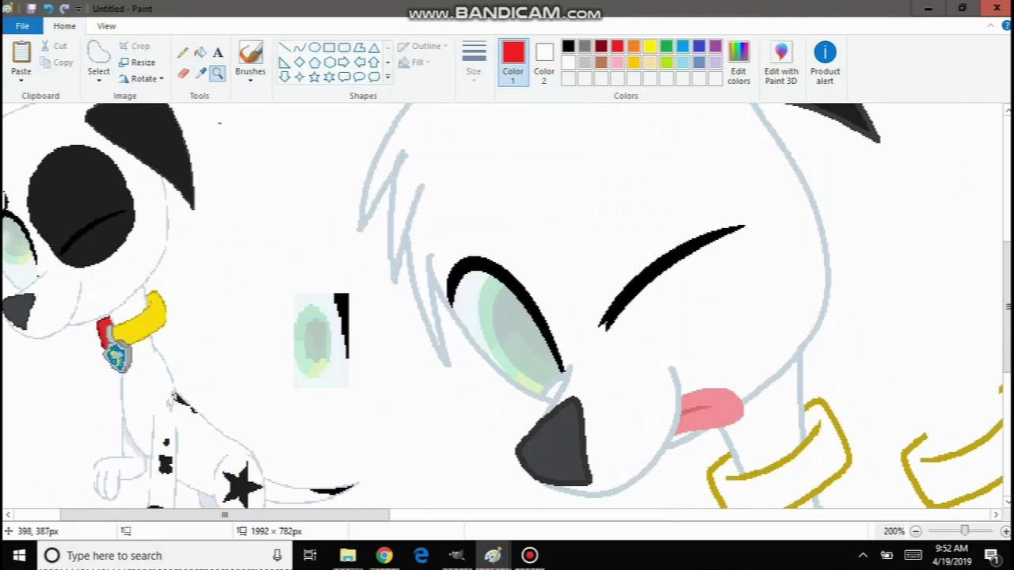
Try to draw a white Marker-filled ellipse about 24 × 35 px over the large dog's open green eye.
click(438, 296)
click(430, 297)
right_click(291, 250)
click(161, 158)
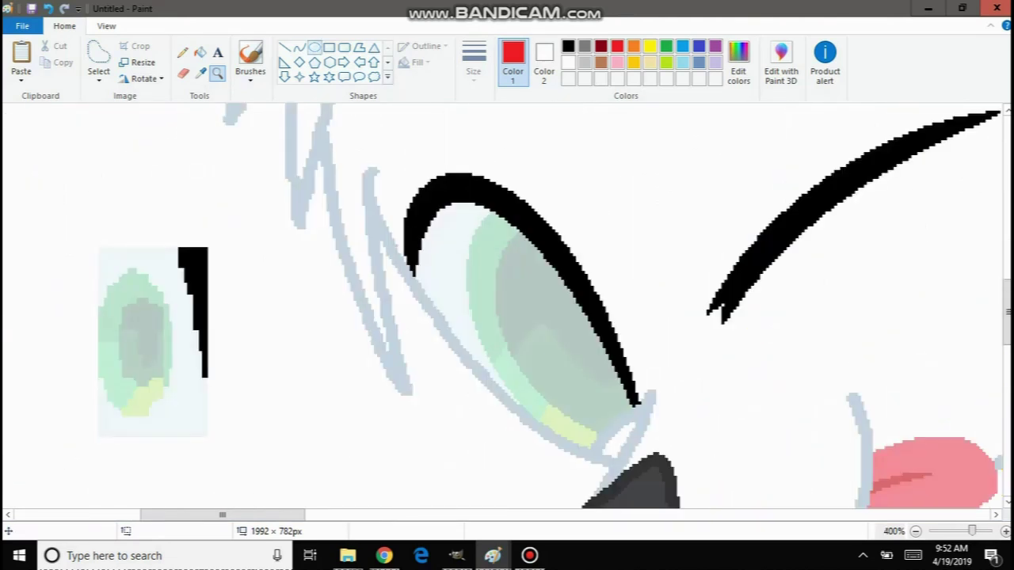
click(314, 47)
click(416, 63)
click(387, 135)
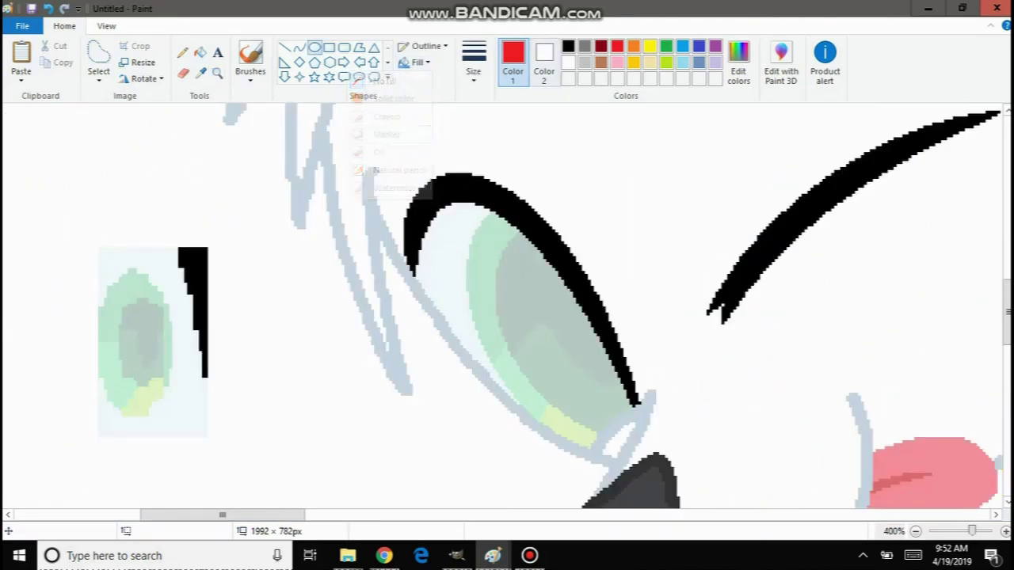
click(568, 62)
mouse_move(462, 267)
mouse_down()
mouse_move(536, 356)
mouse_move(522, 354)
mouse_up()
click(473, 63)
click(467, 103)
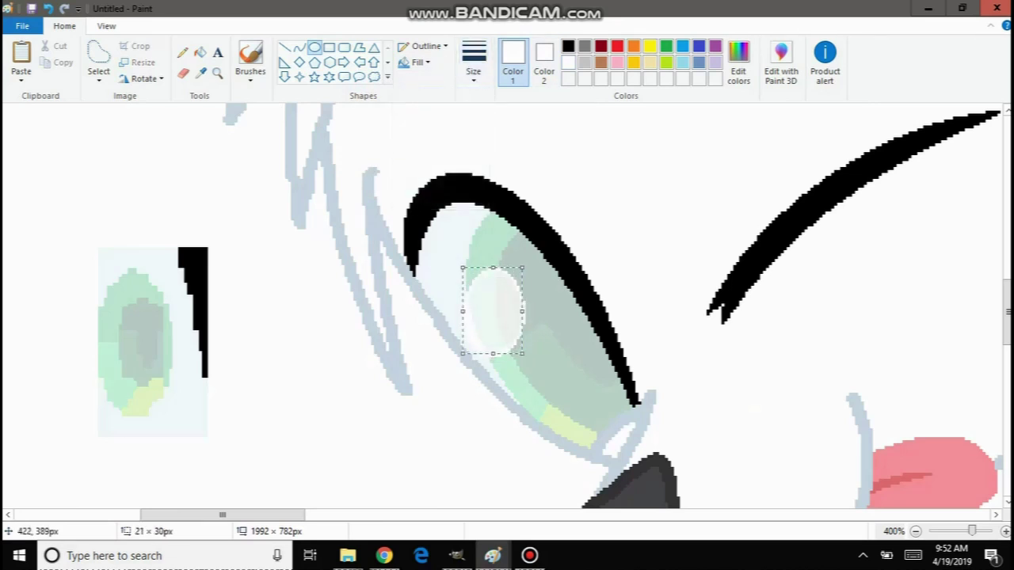
drag(505, 283, 511, 299)
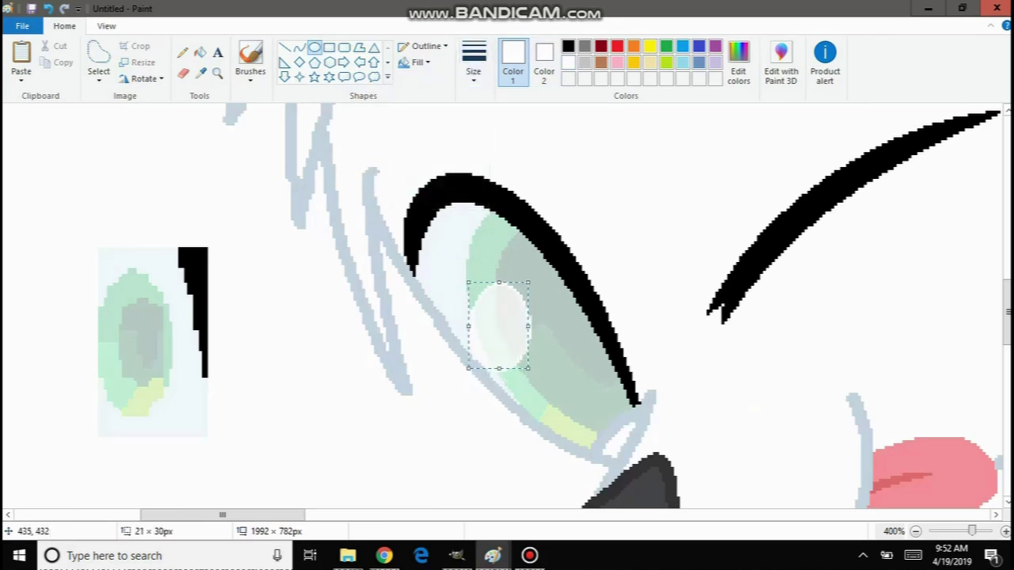
drag(528, 369, 529, 334)
drag(477, 310, 463, 310)
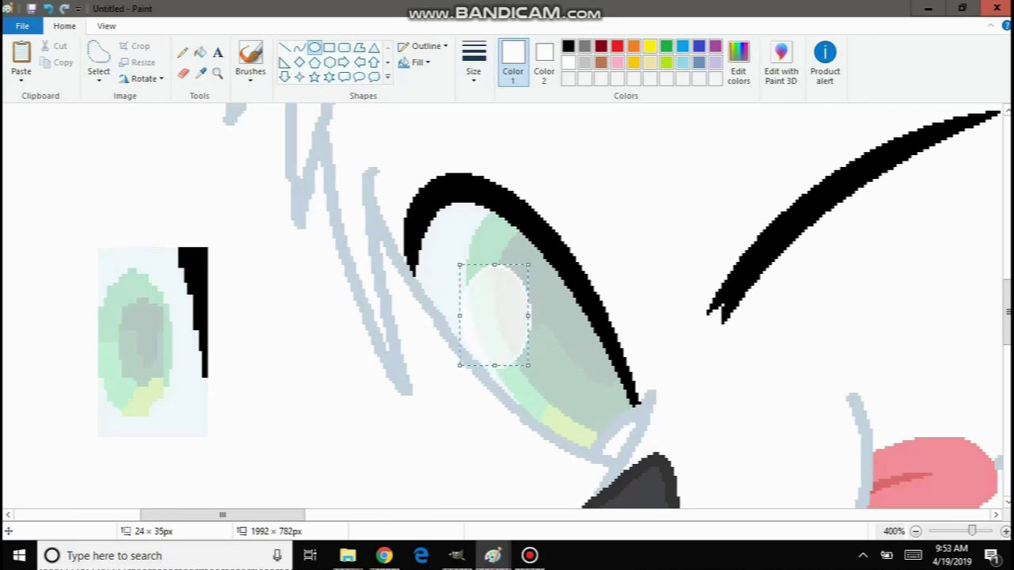
key(ctrl+z)
click(417, 62)
click(218, 52)
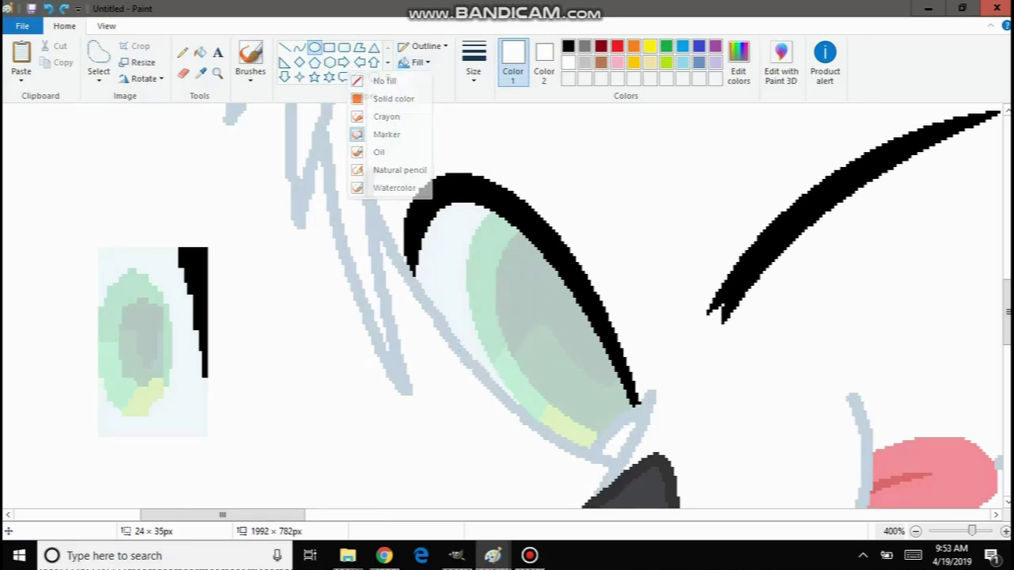
drag(224, 162, 533, 281)
text(moo)
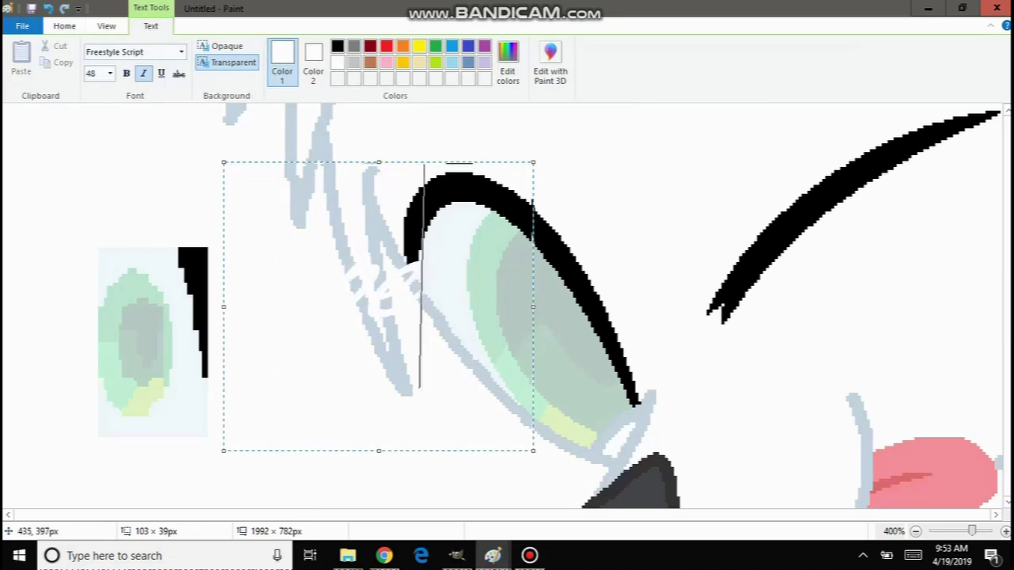
key(ctrl+a)
key(BackSpace)
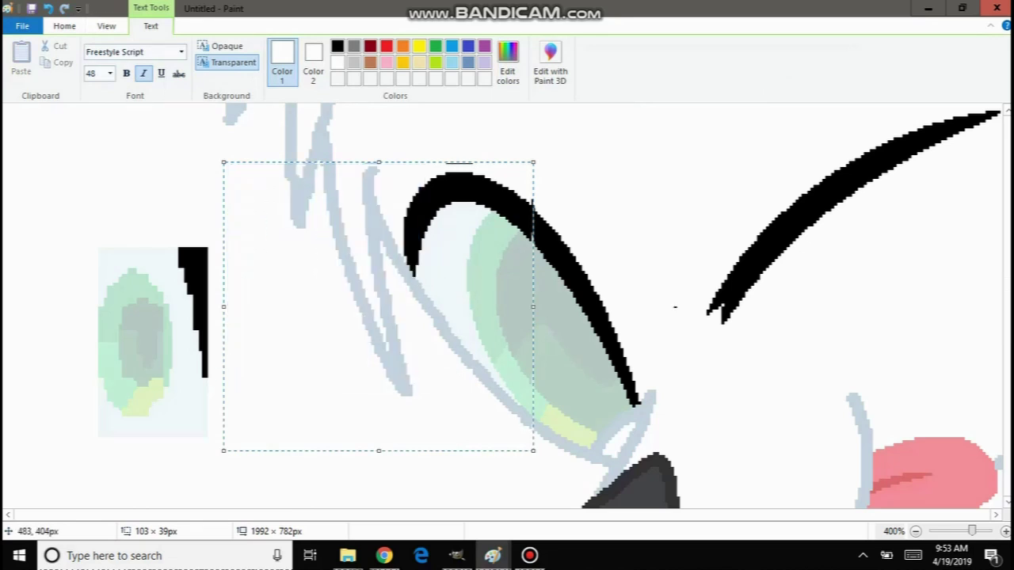
click(674, 306)
click(314, 47)
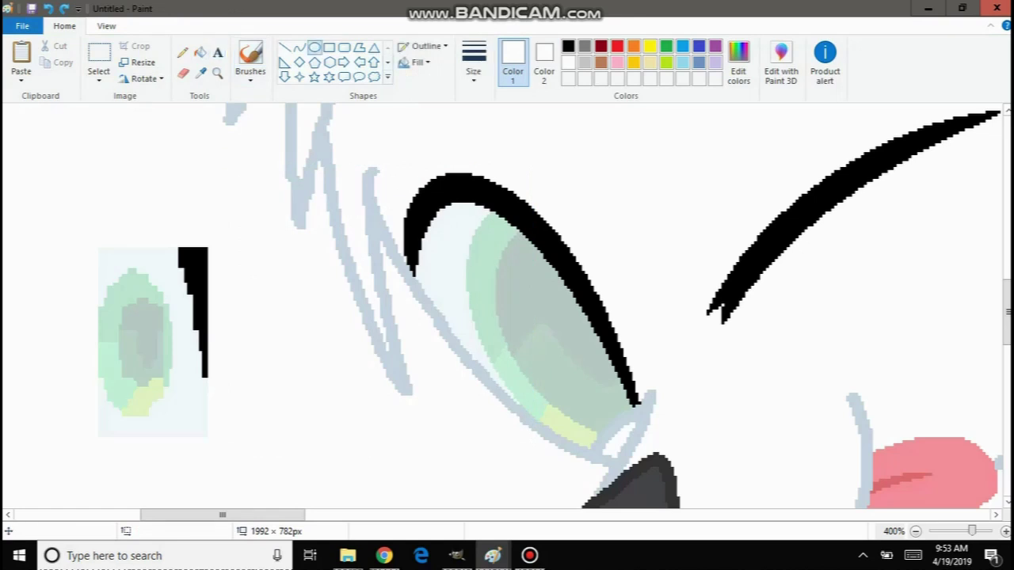
click(417, 63)
click(394, 99)
Sample the light grey shading colour from the far hind leg of the small standing reference dog.
click(217, 74)
right_click(231, 131)
right_click(233, 170)
right_click(234, 200)
click(289, 289)
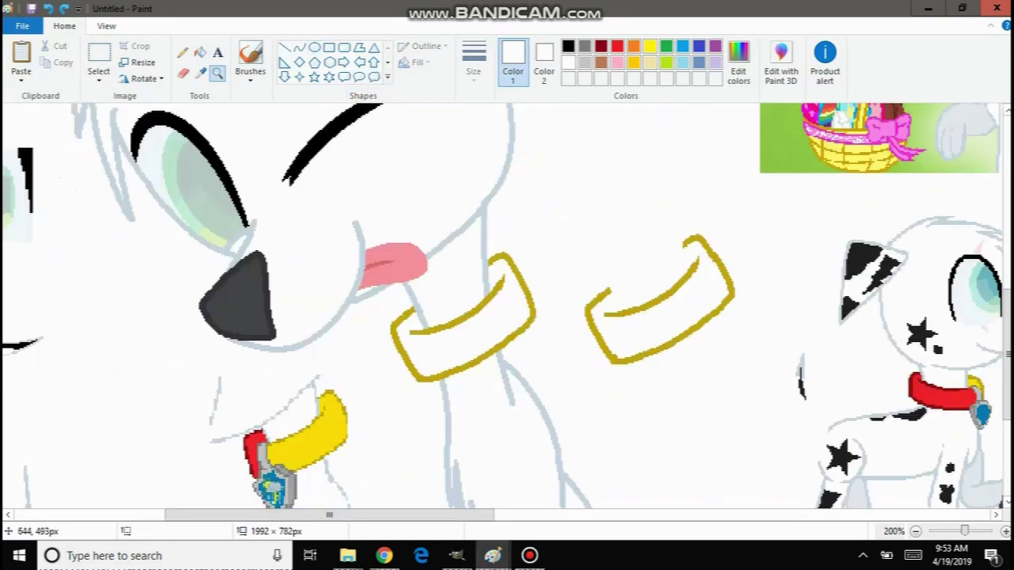
click(591, 313)
right_click(267, 259)
right_click(273, 260)
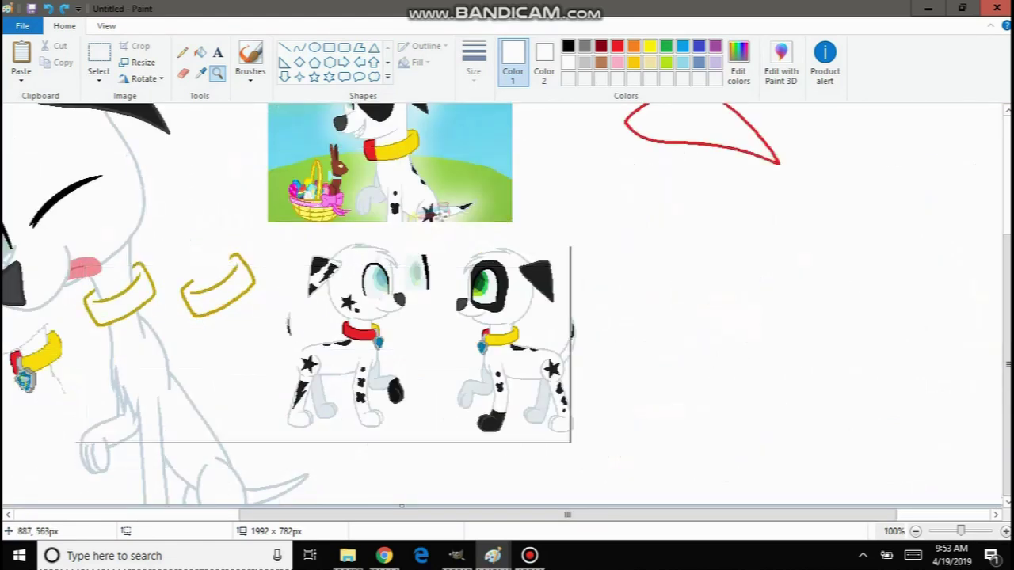
right_click(89, 268)
click(214, 288)
scroll(496, 342, down, 1)
click(496, 342)
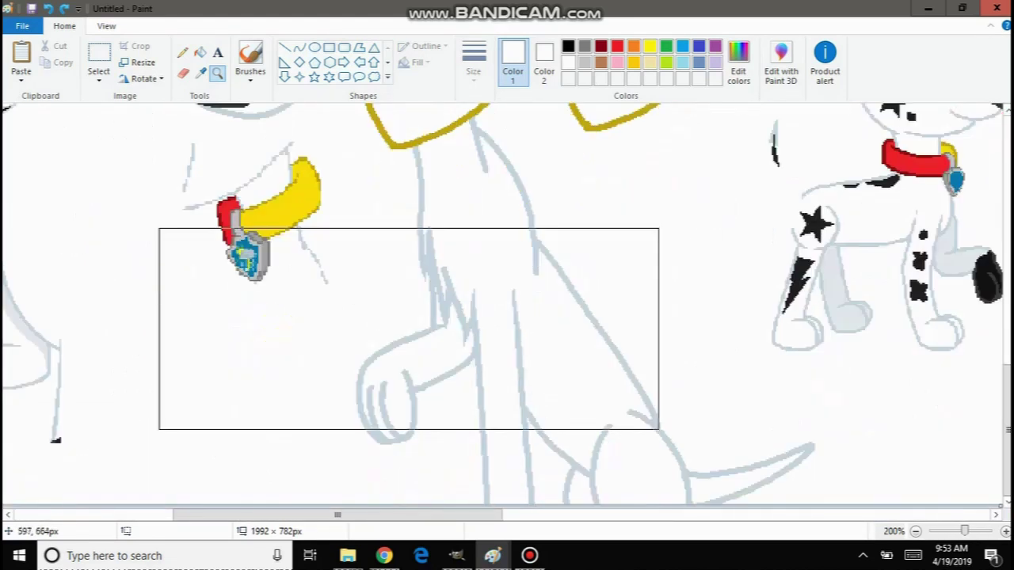
click(409, 325)
click(201, 73)
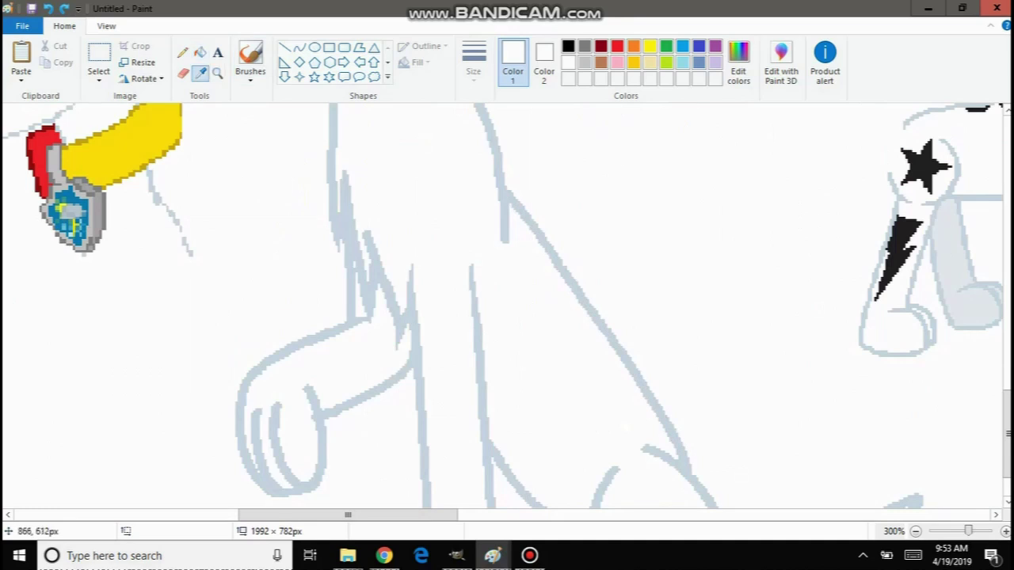
click(950, 259)
Try to fill the large dog's whole raised foreleg with the sampled light grey.
click(350, 354)
scroll(348, 340, up, 4)
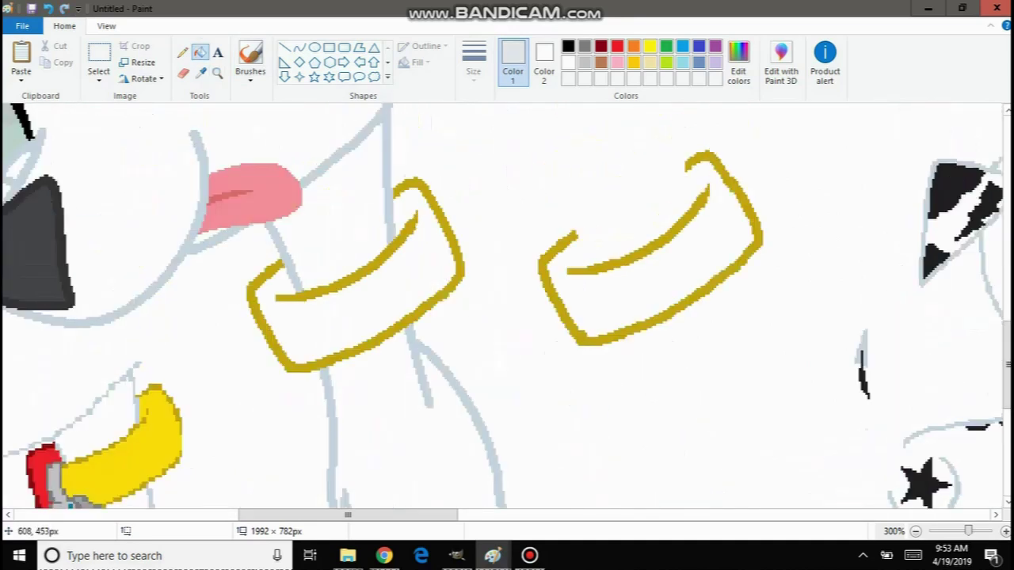
click(218, 73)
scroll(433, 188, up, 3)
right_click(433, 187)
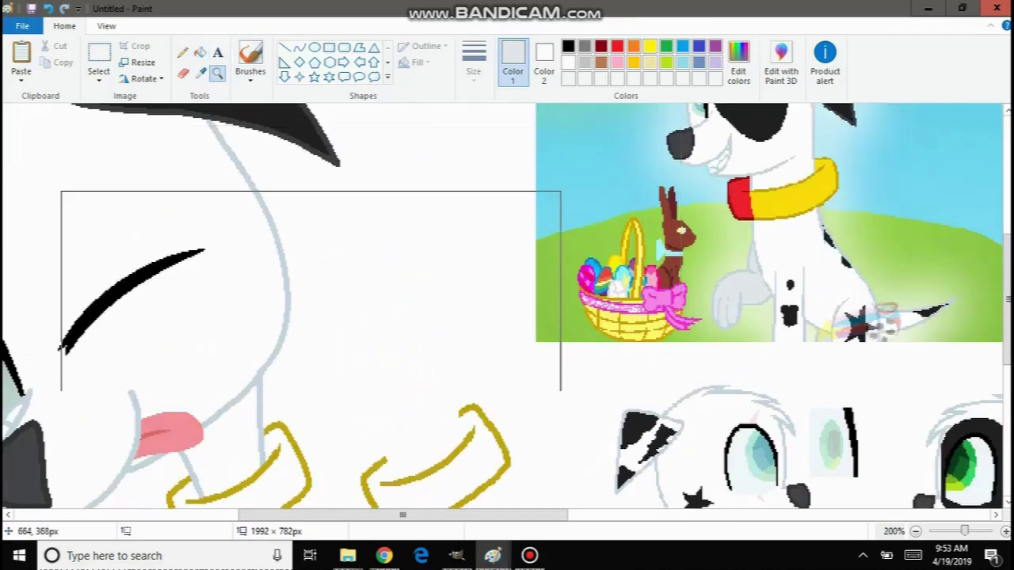
scroll(248, 372, down, 4)
click(333, 380)
click(376, 324)
click(530, 226)
click(516, 278)
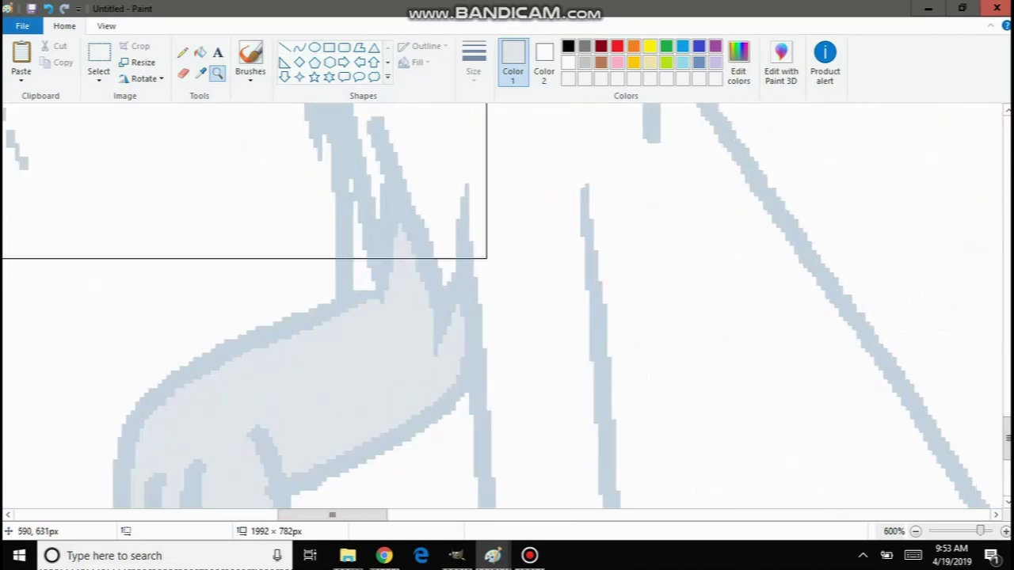
click(49, 9)
Draw a thin light grey curve about 19 × 20 px across the large dog's raised foreleg just below the chest fur.
click(299, 47)
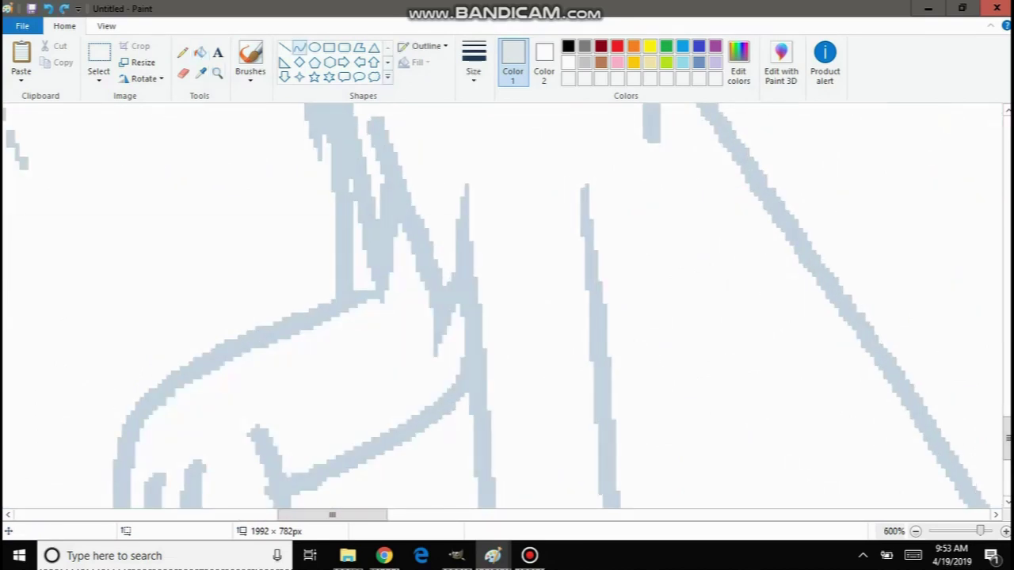
click(474, 64)
click(432, 192)
drag(358, 306, 441, 391)
drag(399, 351, 372, 335)
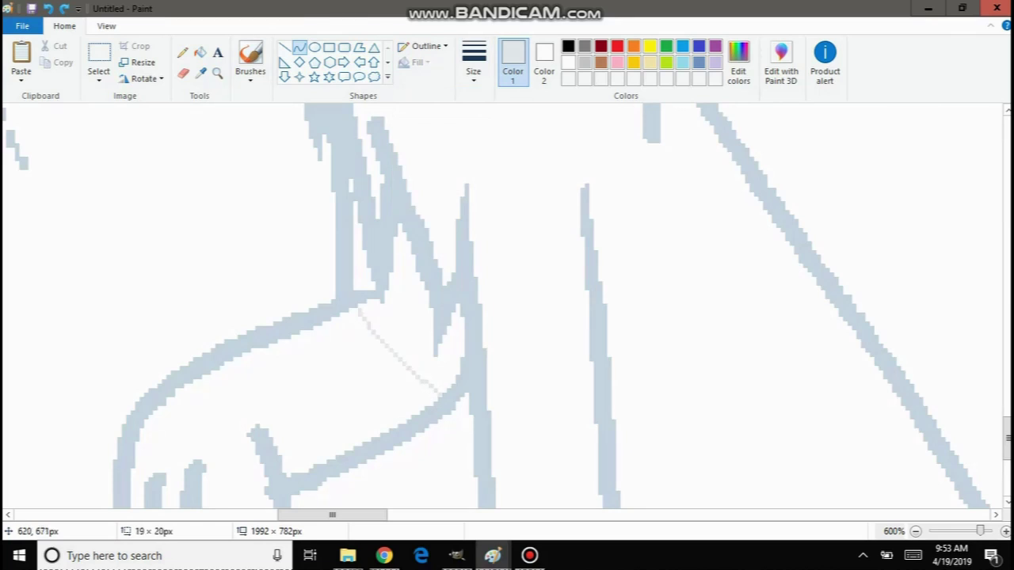
drag(441, 408, 436, 369)
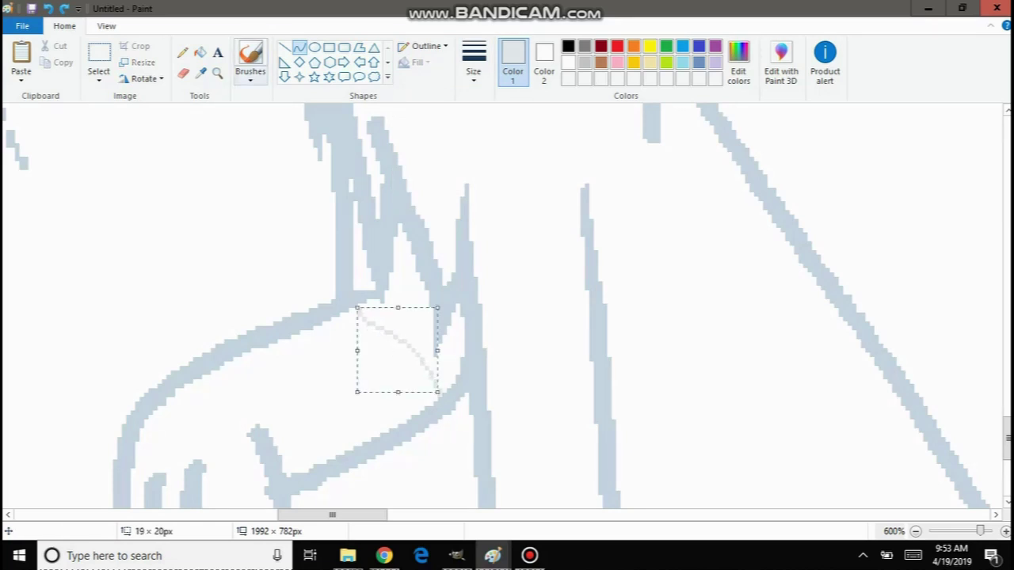
Fill the gap between the chest fur strands and the foreleg area above the curve with light grey.
click(199, 52)
click(365, 260)
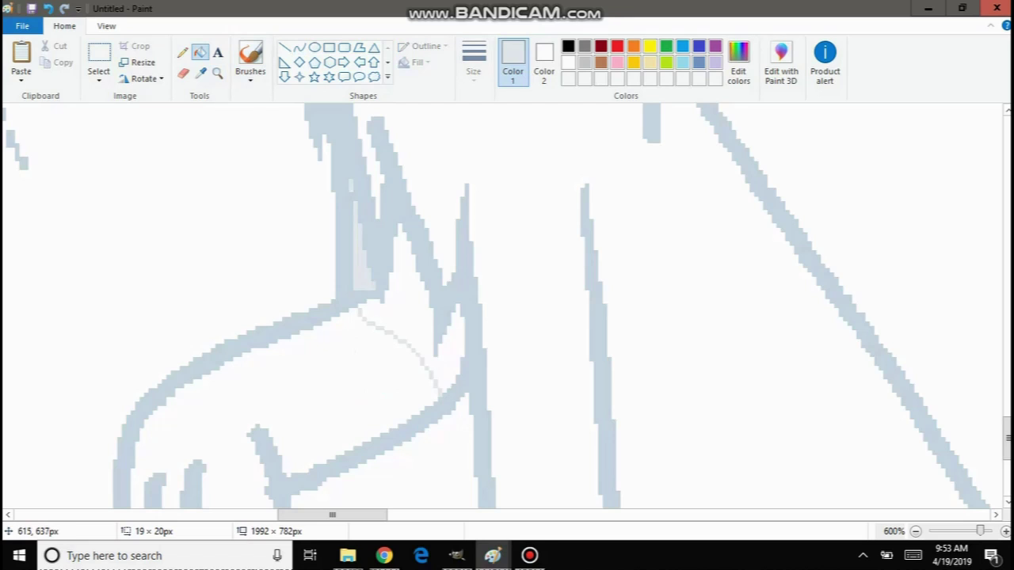
click(454, 343)
scroll(351, 272, down, 3)
scroll(351, 272, up, 1)
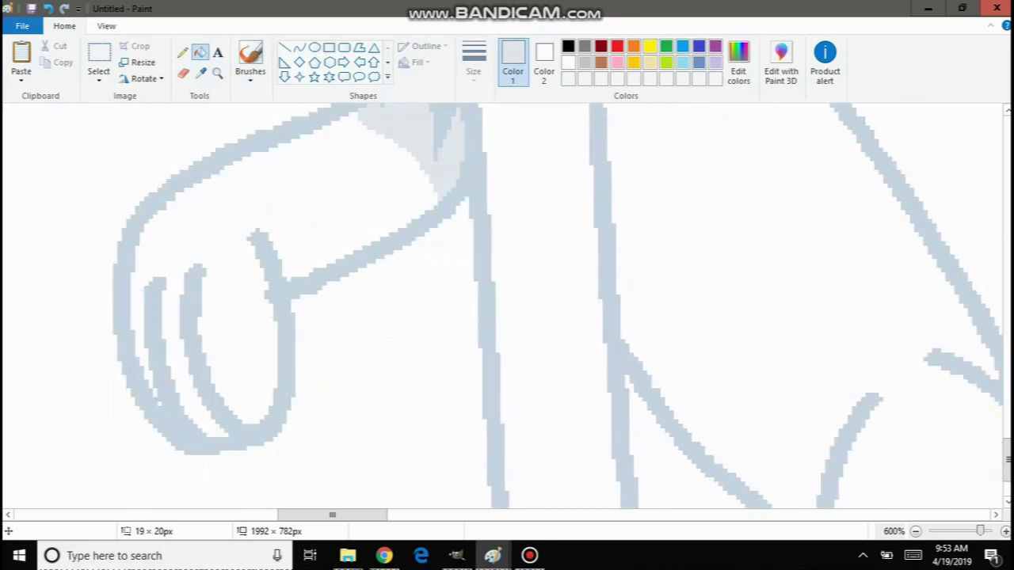
Set the Pencil to its thickest line width.
click(182, 52)
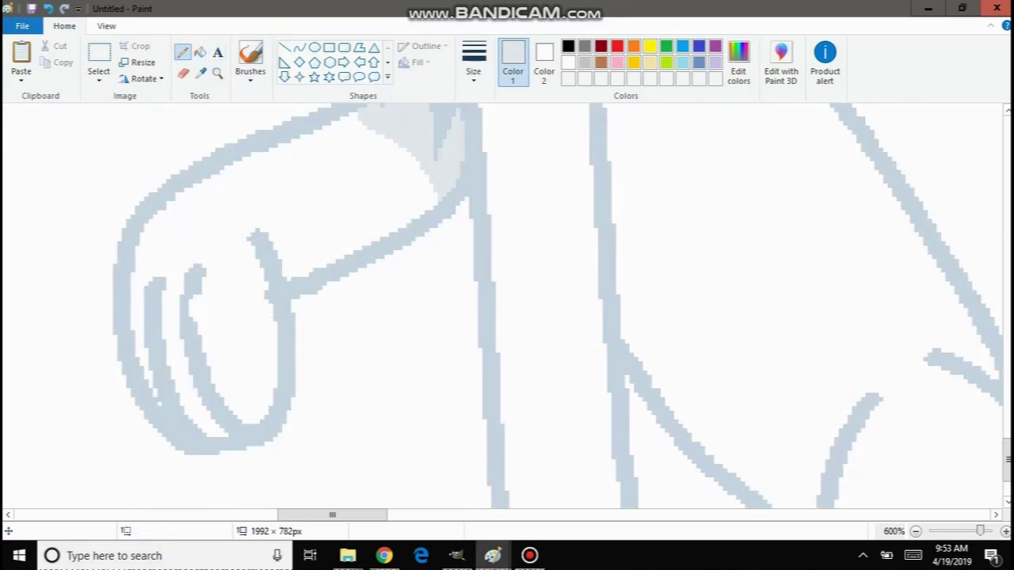
click(474, 63)
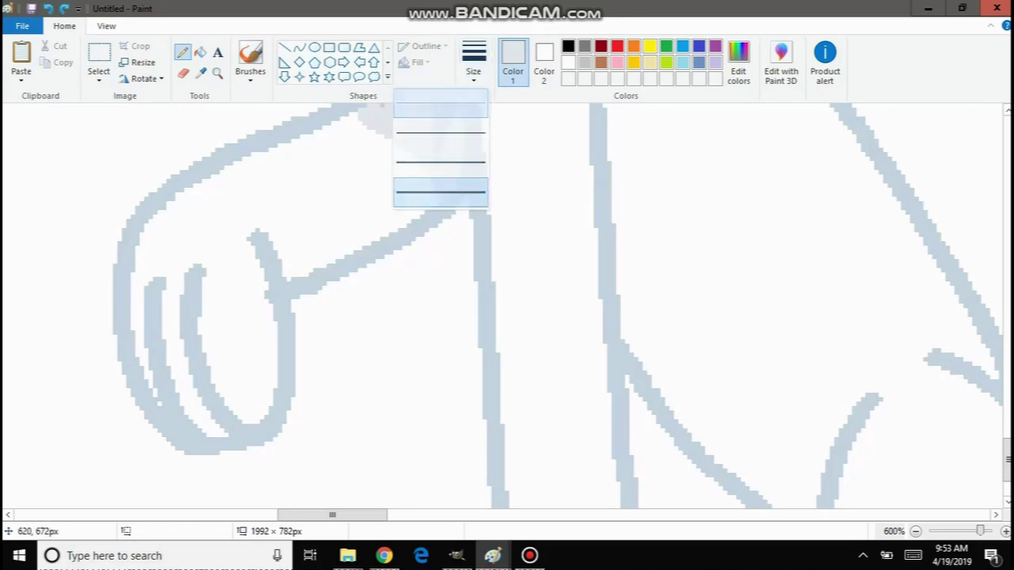
click(441, 192)
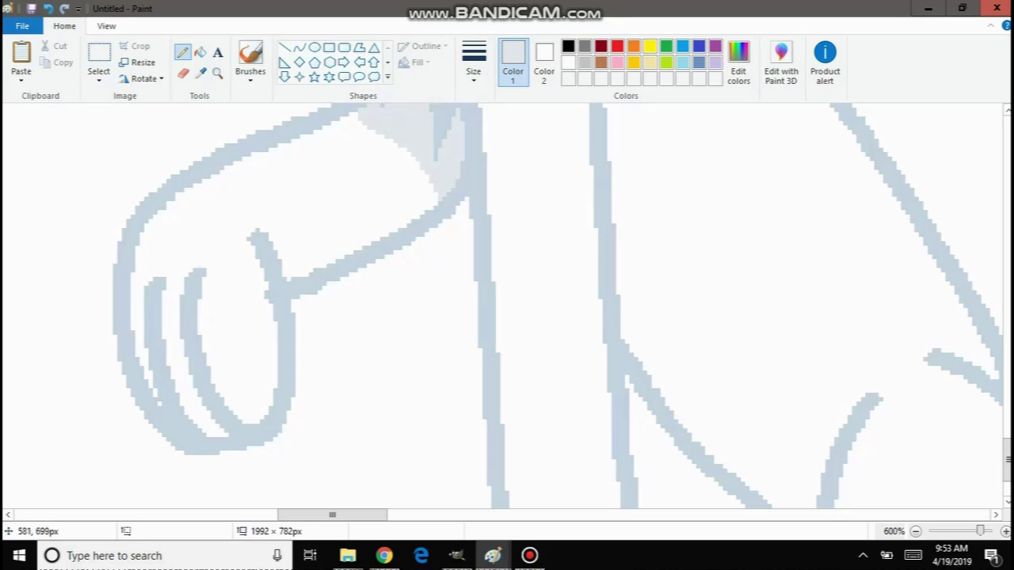
Examine the shading on the large dog's raised foreleg against the leg shading of the reference dogs.
scroll(216, 288, down, 1)
scroll(305, 237, up, 3)
scroll(348, 205, down, 2)
scroll(348, 210, up, 3)
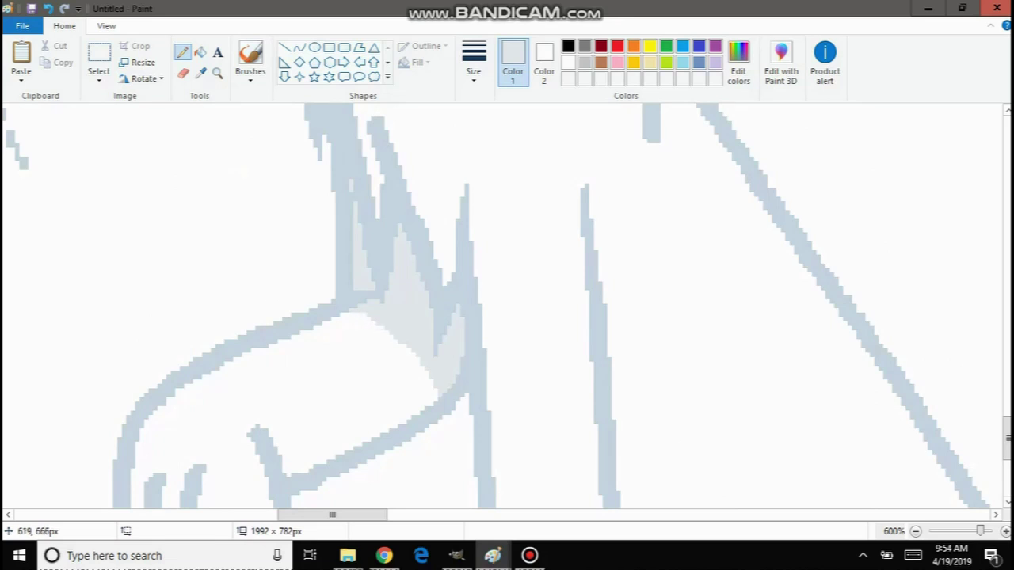
scroll(356, 312, down, 3)
scroll(356, 261, up, 4)
scroll(392, 229, down, 1)
click(217, 74)
right_click(208, 245)
right_click(218, 226)
right_click(220, 214)
right_click(222, 202)
right_click(222, 194)
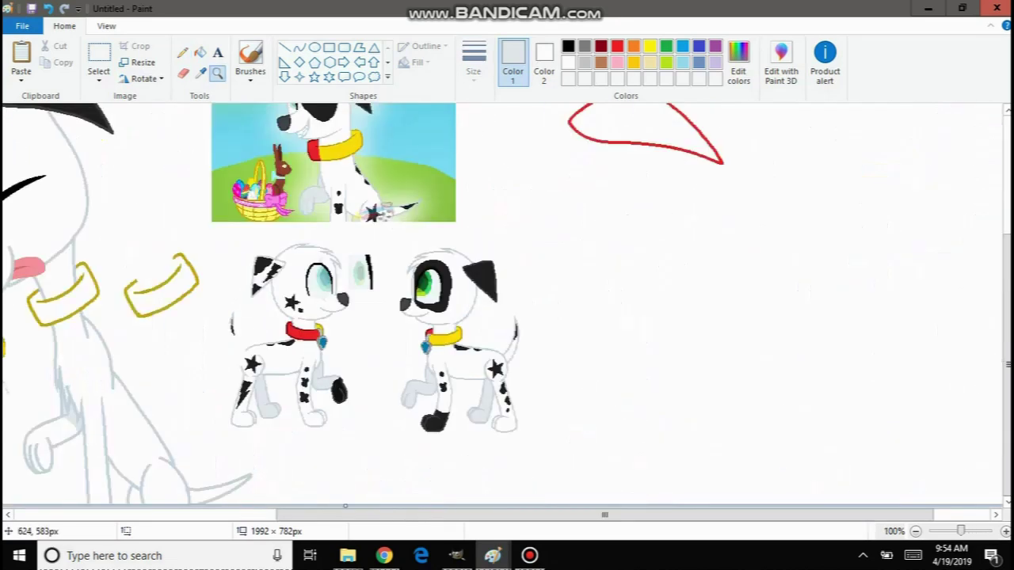
right_click(224, 202)
Fill the visible part of the large dog's far hind leg with light grey.
click(258, 274)
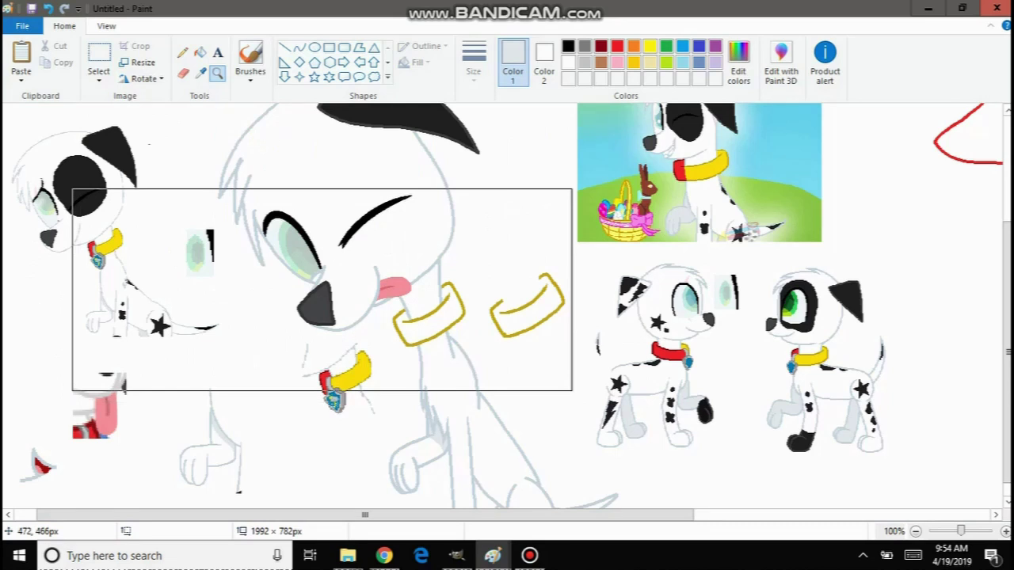
scroll(412, 372, down, 1)
click(472, 412)
click(503, 396)
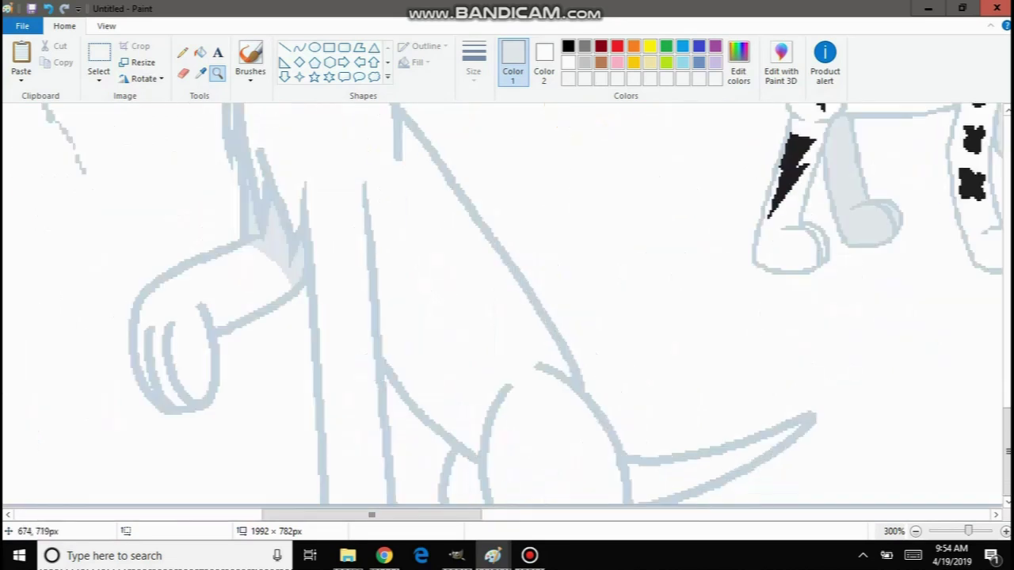
click(412, 325)
click(196, 259)
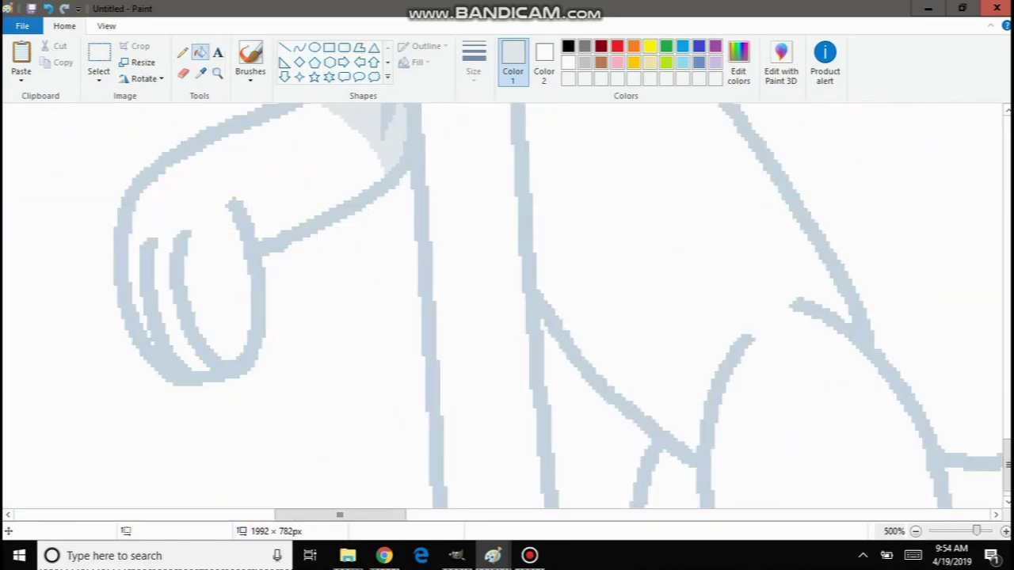
scroll(507, 306, up, 3)
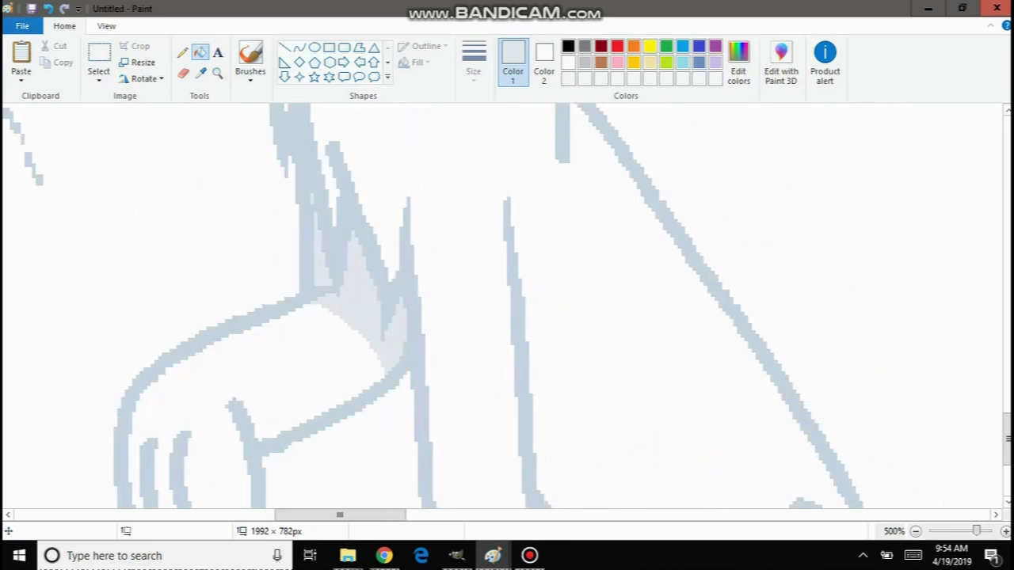
Examine the light grey shading under the large dog's chest fur and on its far hind leg.
click(183, 52)
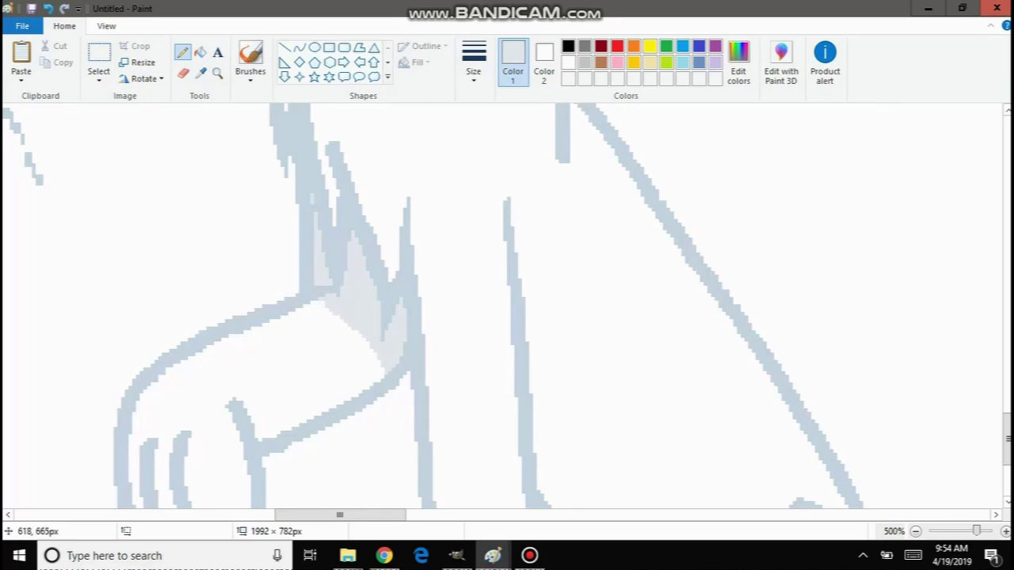
scroll(429, 317, up, 3)
scroll(429, 316, down, 5)
scroll(430, 317, up, 6)
scroll(430, 317, down, 6)
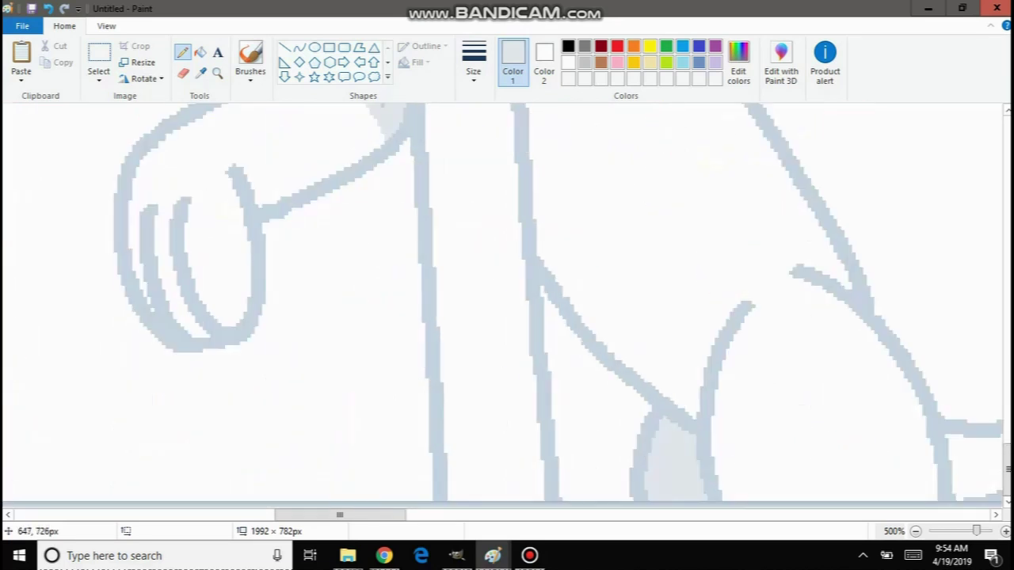
scroll(429, 317, up, 7)
scroll(429, 316, down, 7)
scroll(507, 306, up, 4)
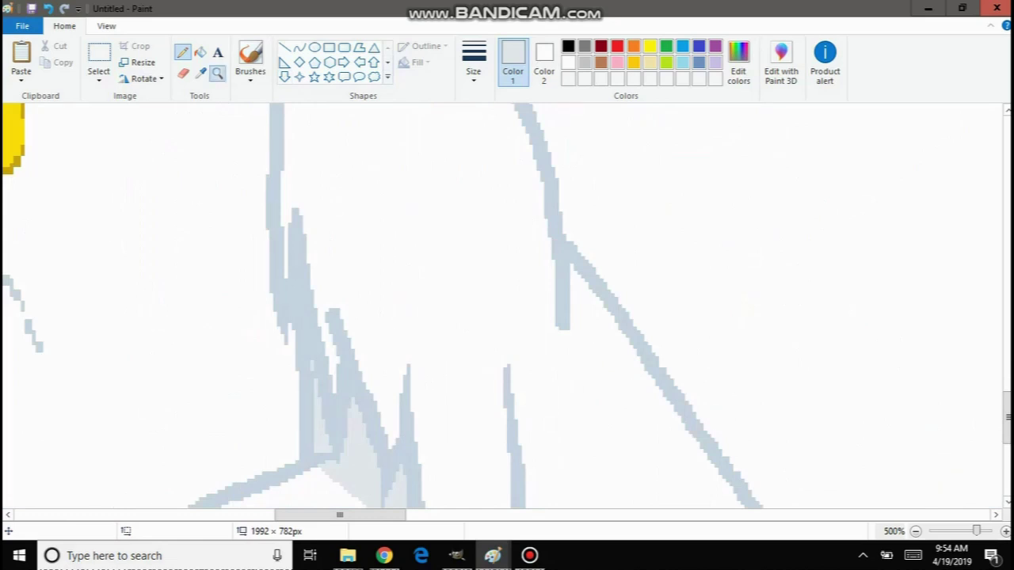
Examine the large dog's face, collar and body beside the standing reference dogs.
click(217, 74)
right_click(598, 316)
right_click(598, 317)
right_click(598, 317)
right_click(594, 321)
right_click(594, 321)
click(261, 309)
click(349, 311)
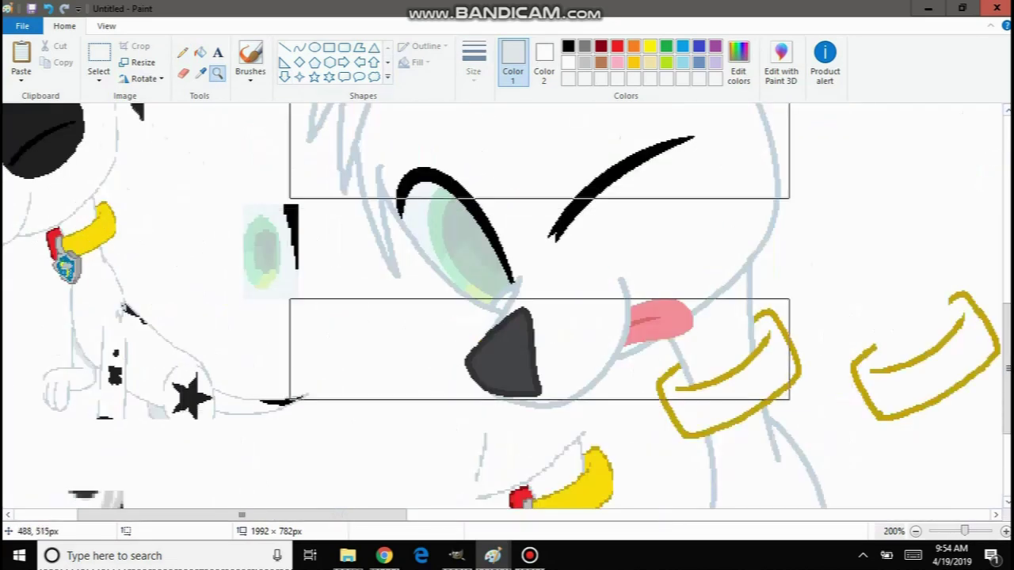
click(481, 319)
click(481, 319)
right_click(412, 332)
right_click(277, 226)
right_click(235, 252)
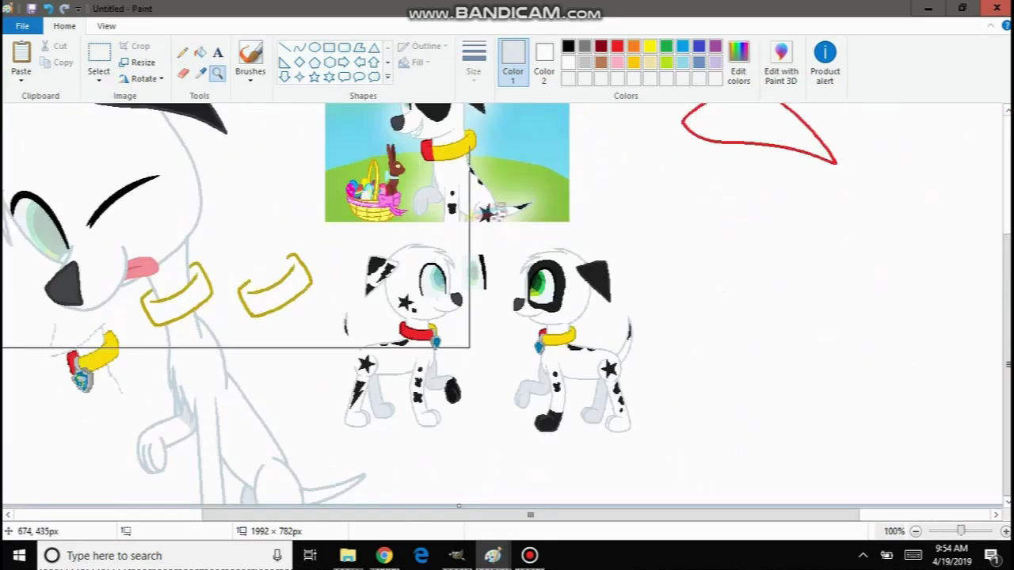
right_click(220, 247)
click(198, 243)
scroll(400, 210, down, 2)
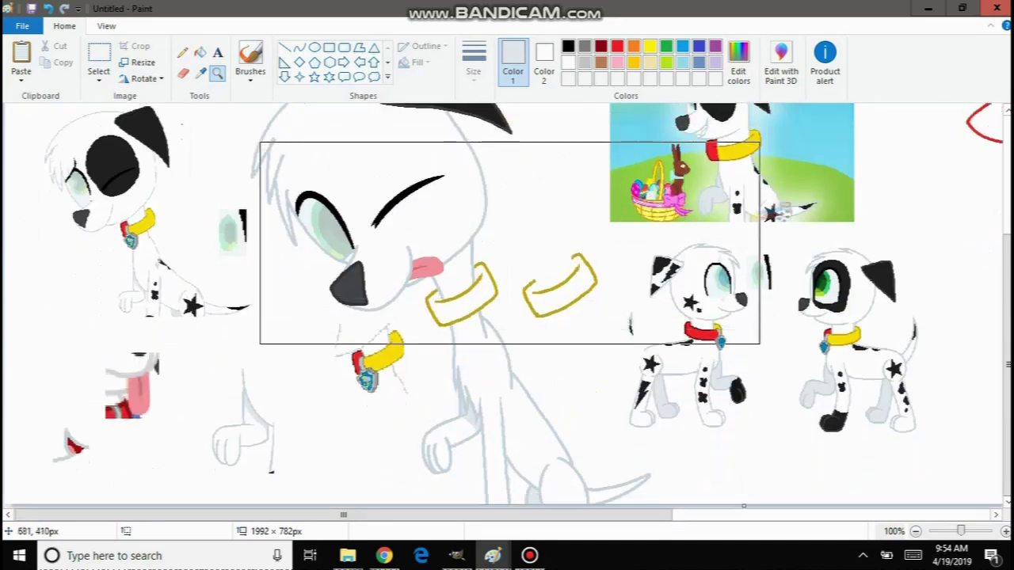
scroll(504, 265, up, 1)
scroll(345, 306, down, 1)
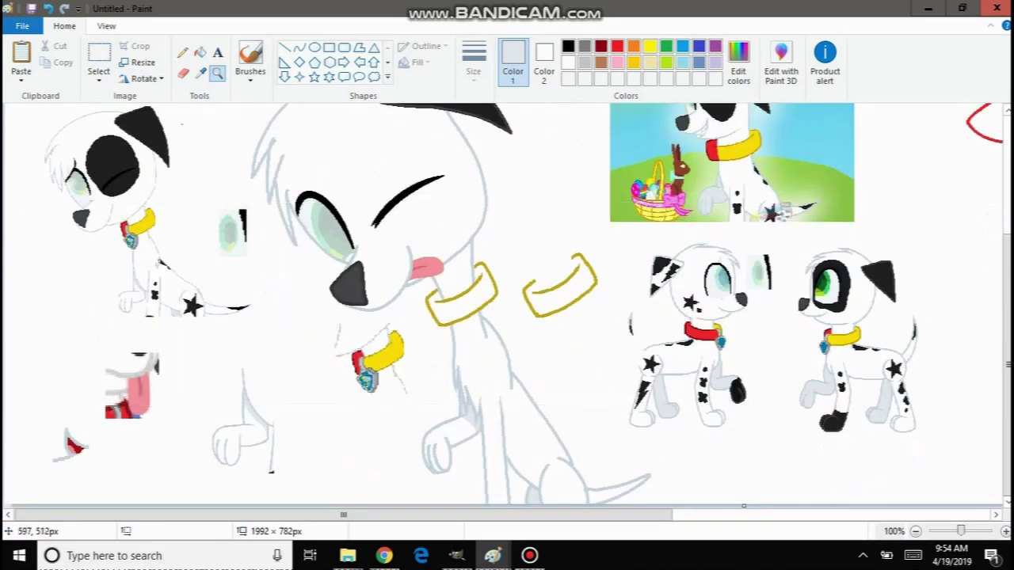
Write the text note "im gonna take a break for now" across the large dog's head in light grey 48-point Freestyle Script.
click(217, 51)
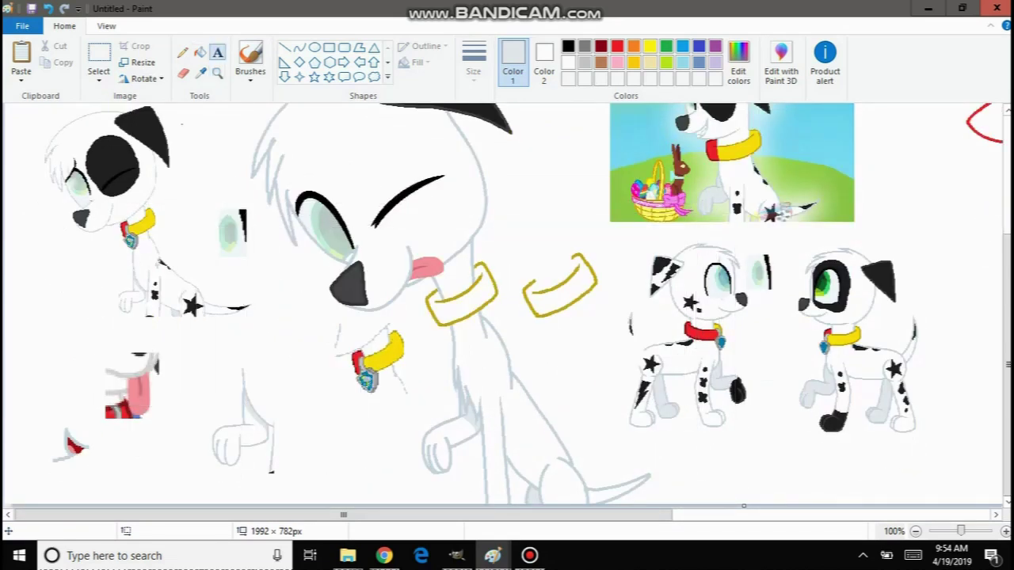
drag(178, 151, 589, 295)
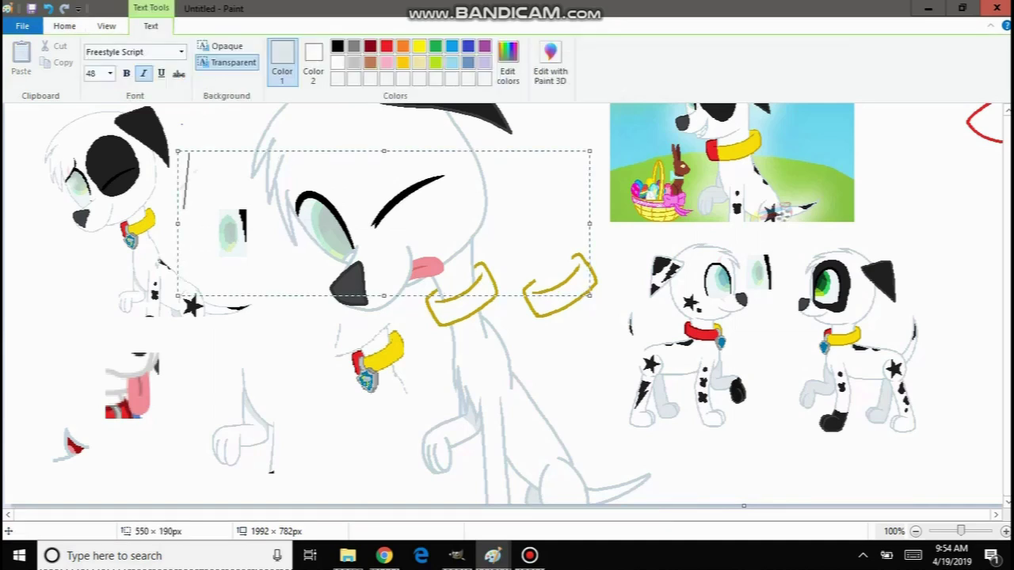
text(im gr)
text(nn)
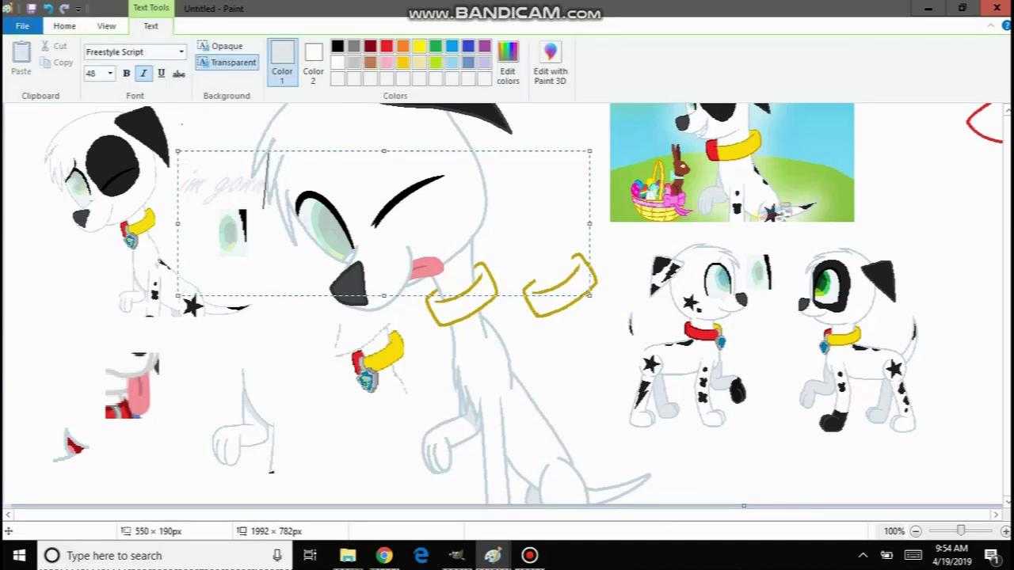
text(a tal)
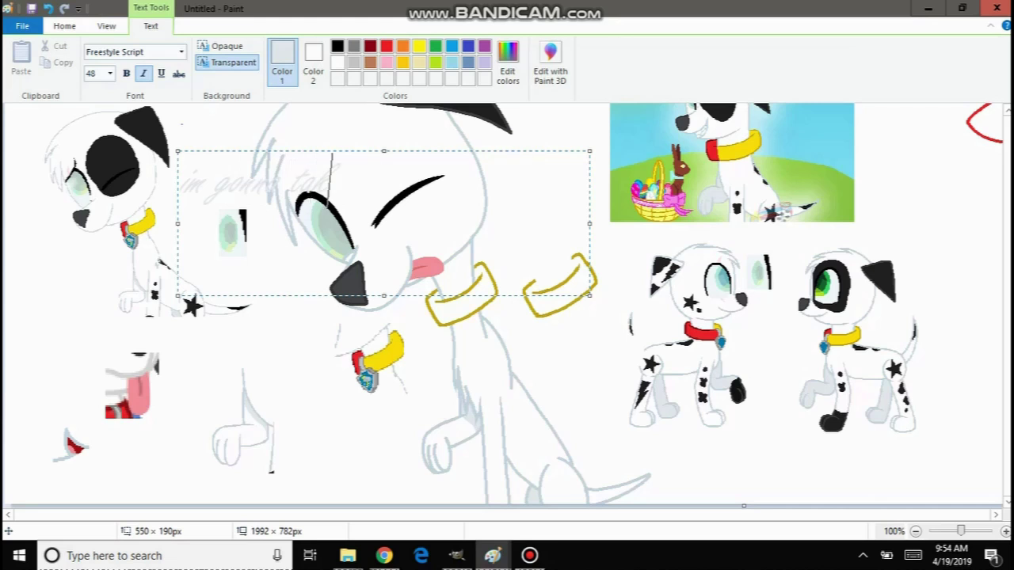
text(e a br)
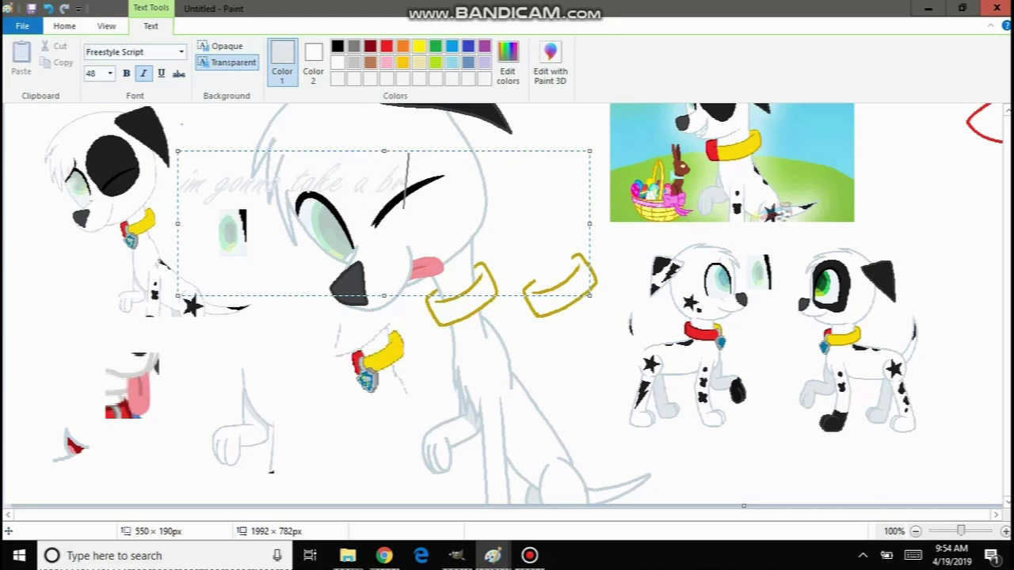
text(eak for now)
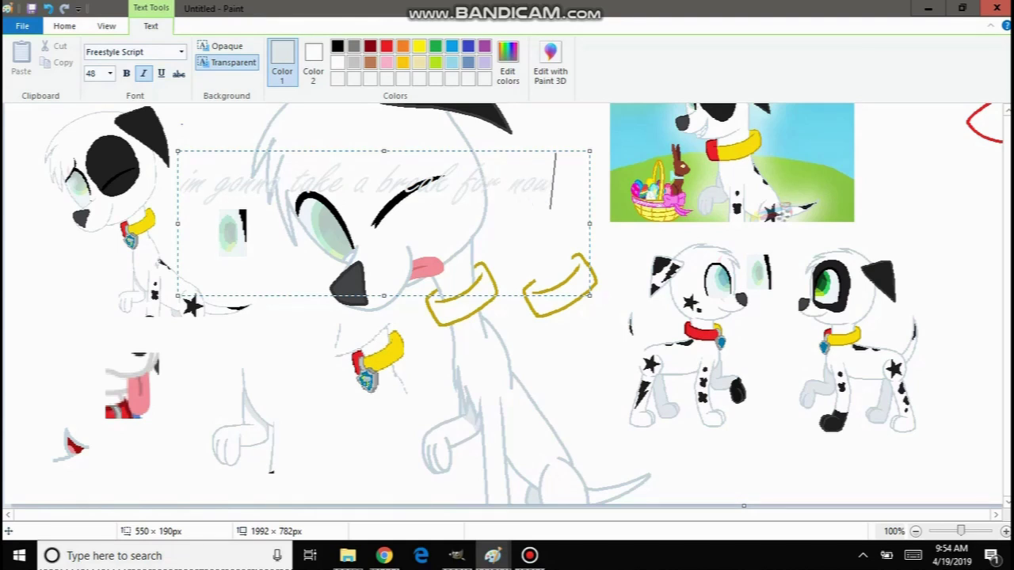
Delete all the text of the break note over the large dog's head and close the empty text box.
key(BackSpace)
key(BackSpace)
key(BackSpace)
key(BackSpace)
key(BackSpace)
key(BackSpace)
key(BackSpace)
key(BackSpace)
key(BackSpace)
key(BackSpace)
key(BackSpace)
key(BackSpace)
key(BackSpace)
key(BackSpace)
key(BackSpace)
key(BackSpace)
key(BackSpace)
key(BackSpace)
key(BackSpace)
key(BackSpace)
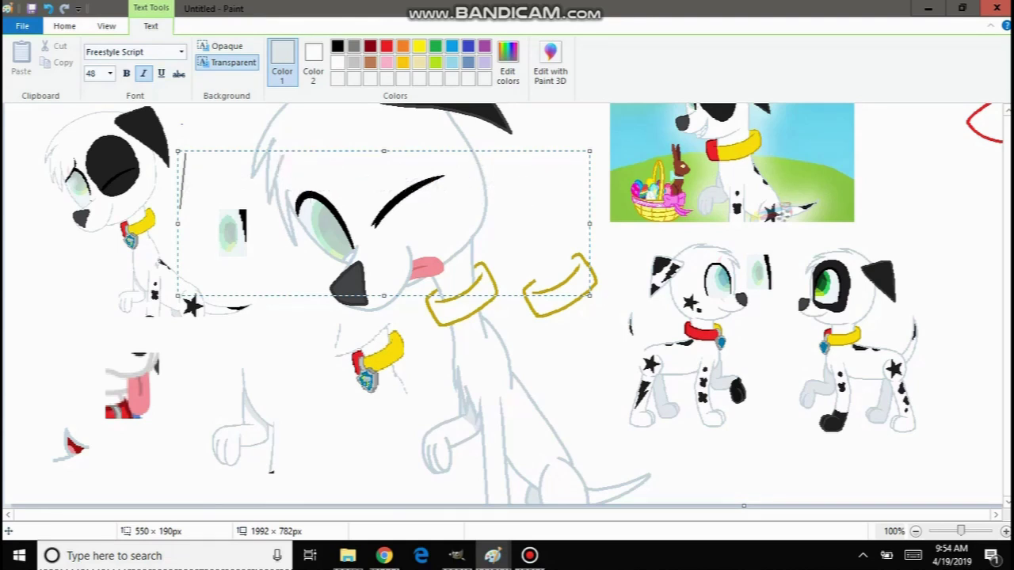
click(668, 232)
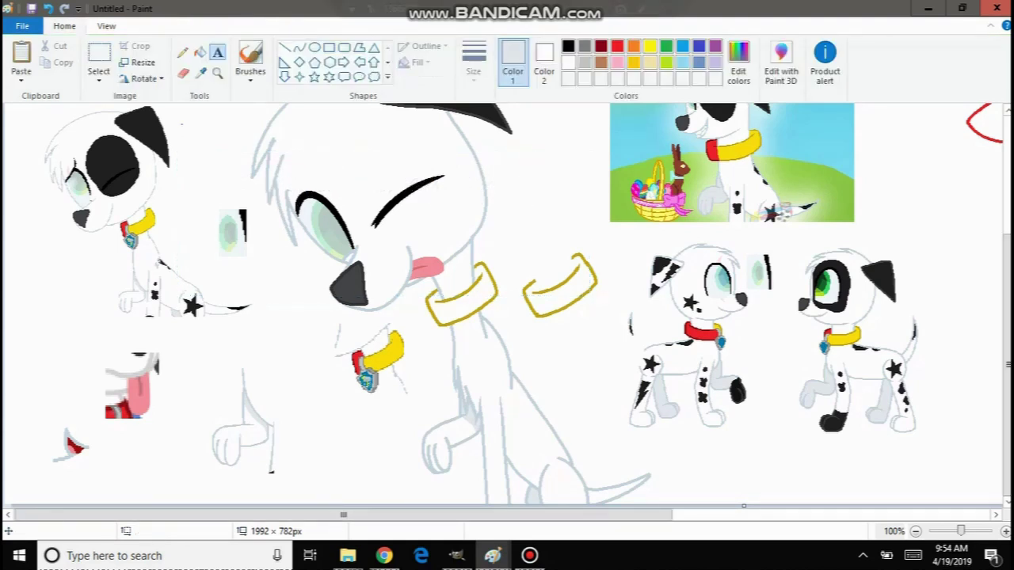
click(598, 10)
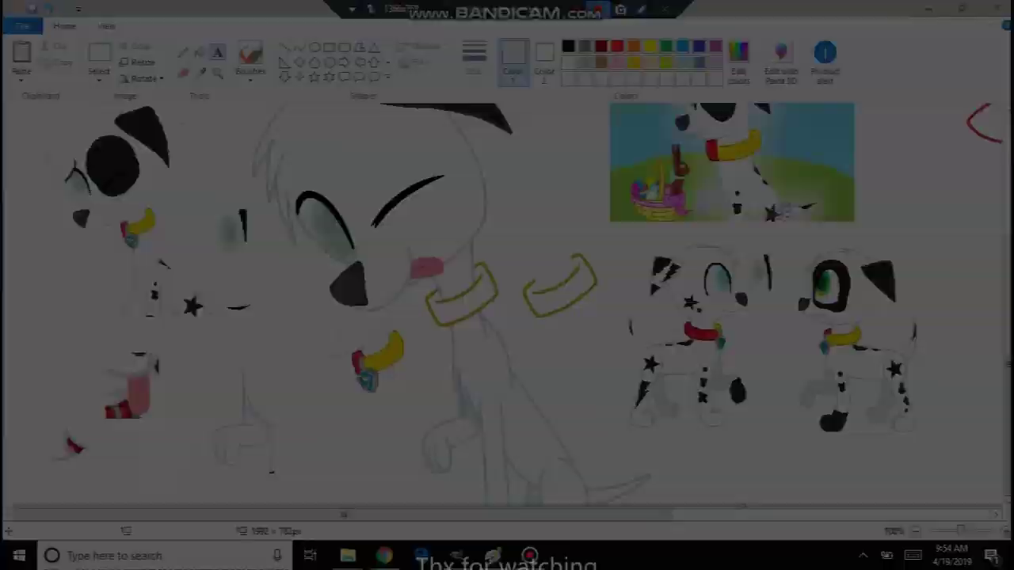